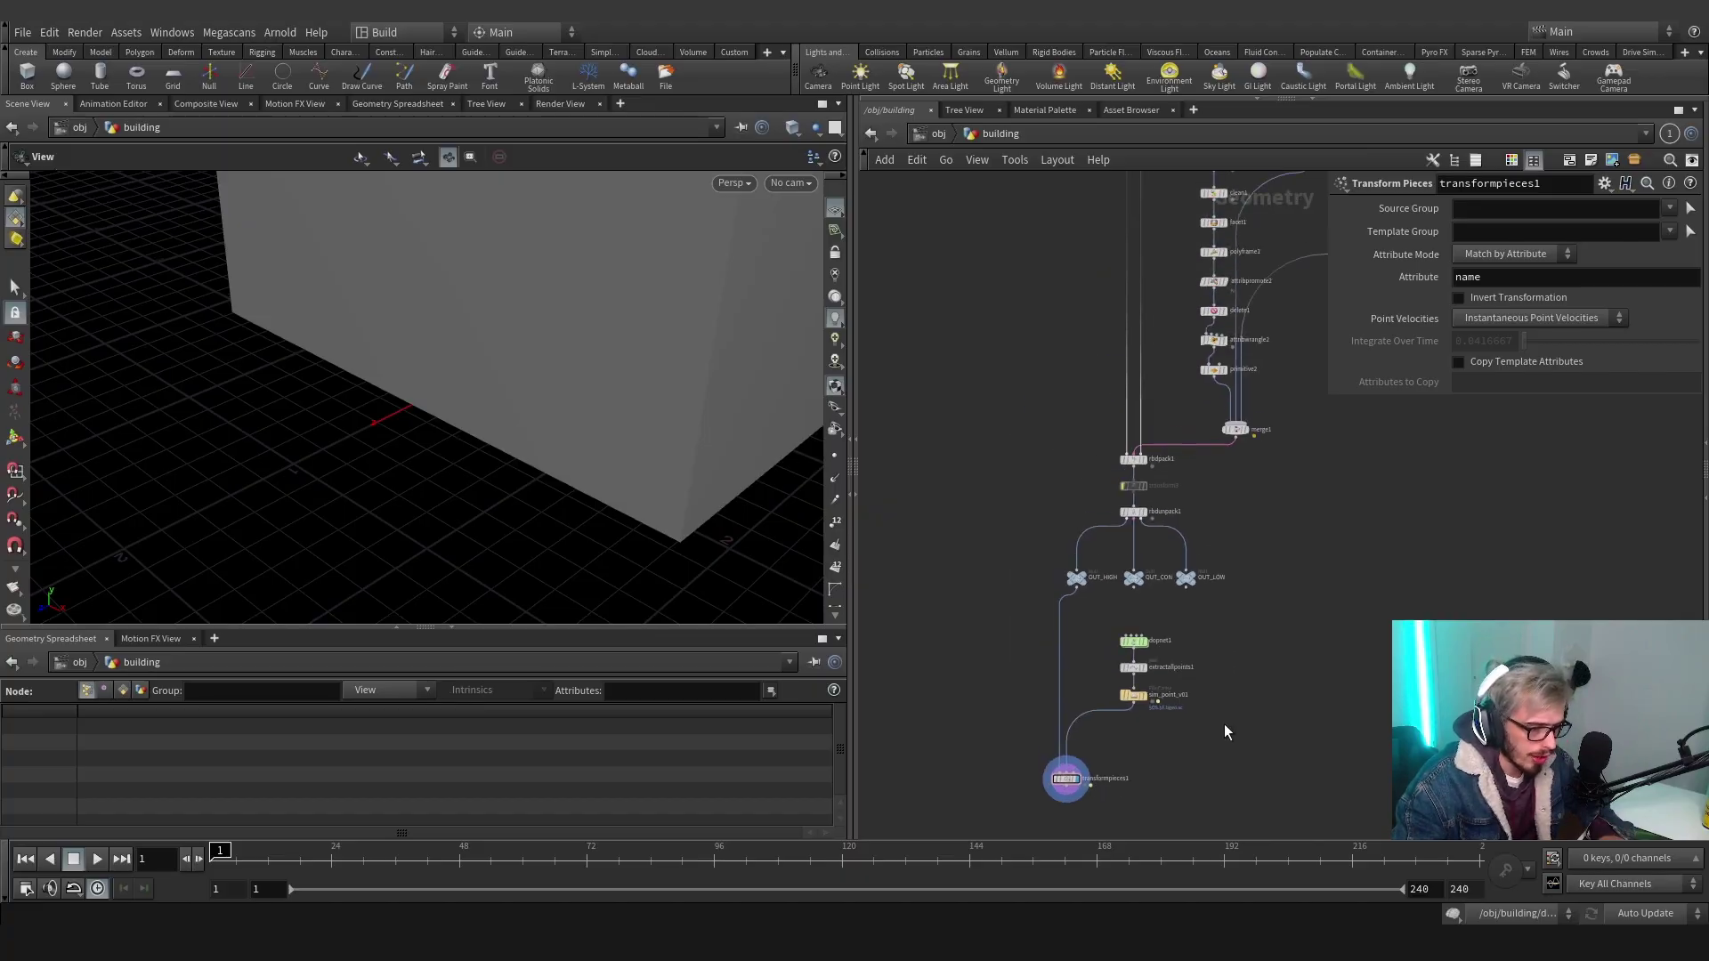
- Review the building collapse and inspect the sim_point_v01 cache node's $HIP/$F file path
middle_click_drag(1269, 516, 1121, 679)
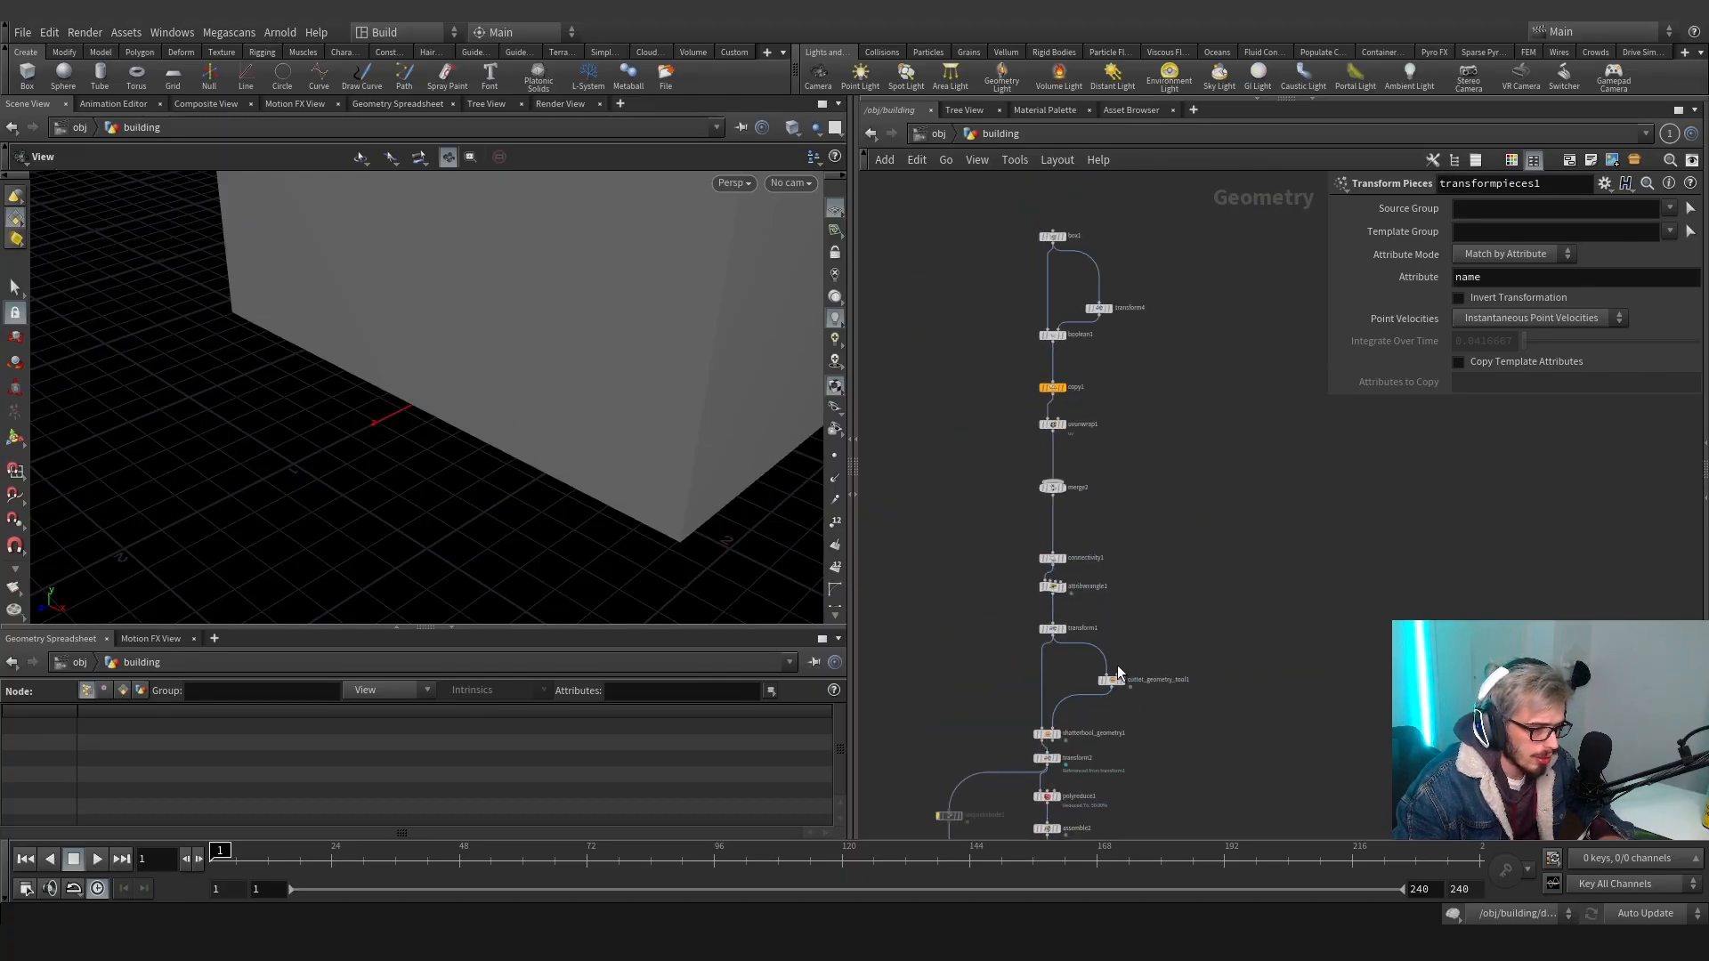
scroll(1122, 678, "down", 3)
mouse_move(480, 415)
left_mouse_down()
mouse_move(591, 462)
mouse_move(591, 427)
left_mouse_up()
scroll(1029, 404, "up", 3)
mouse_move(1029, 405)
middle_mouse_down()
mouse_move(919, 504)
mouse_move(890, 415)
middle_mouse_up()
mouse_move(220, 856)
left_mouse_down()
mouse_move(561, 856)
mouse_move(221, 855)
left_mouse_up()
scroll(1016, 471, "up", 4)
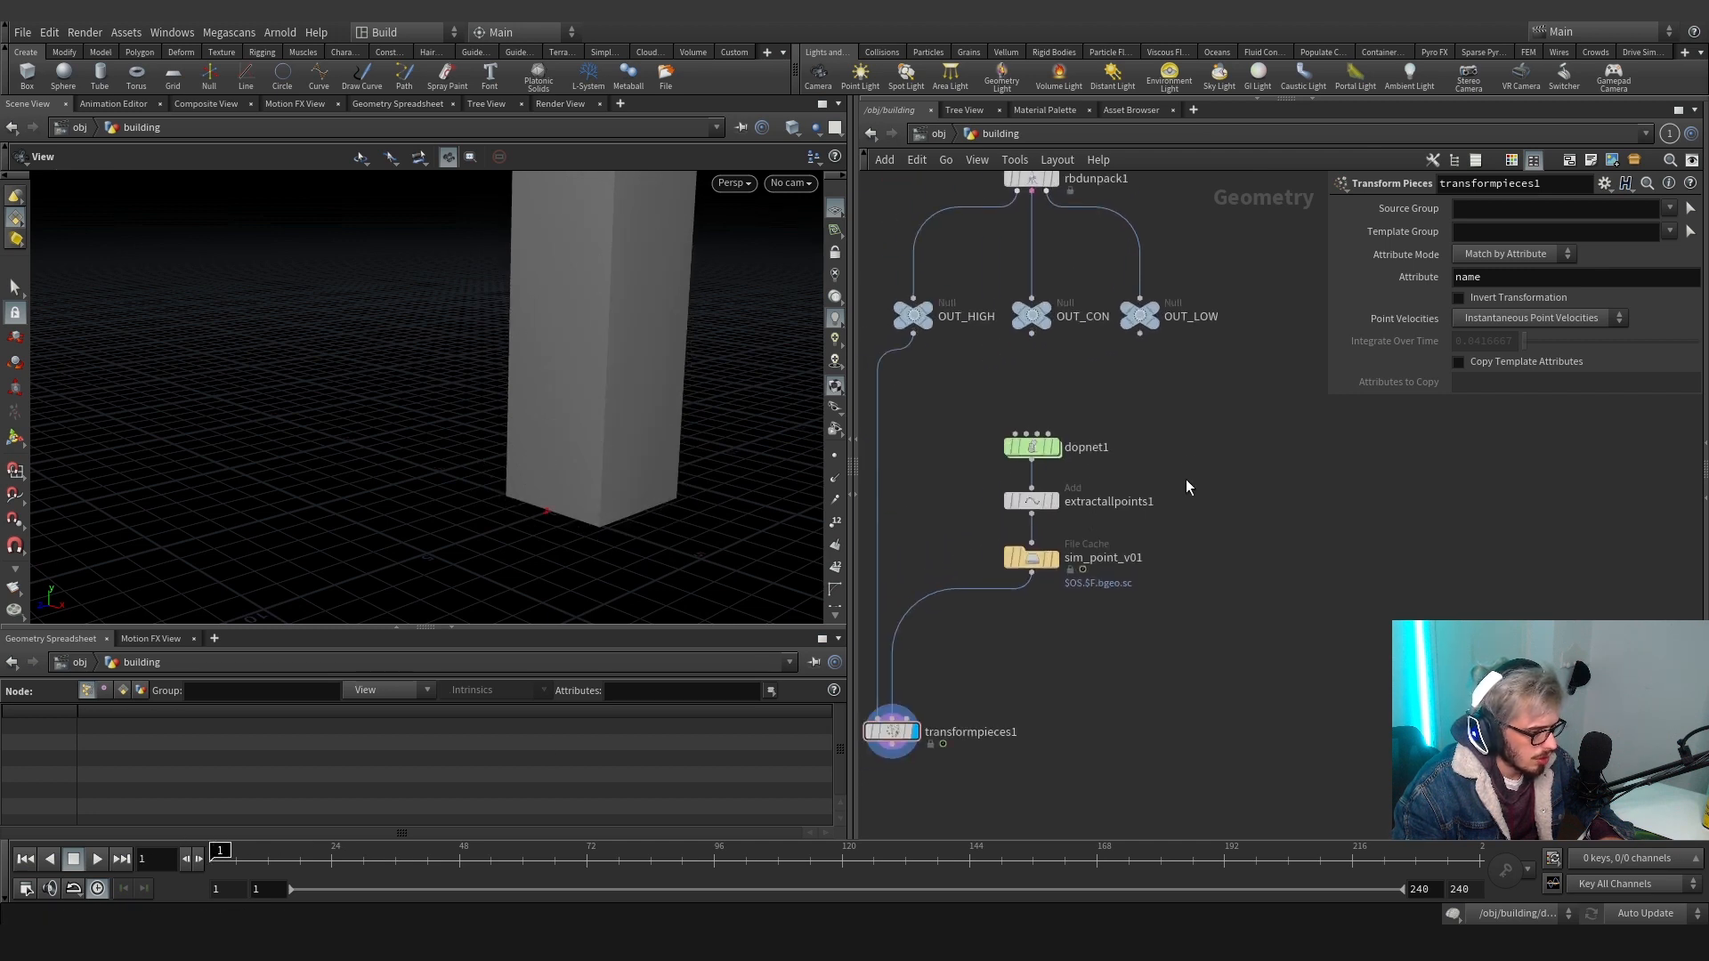
left_click(1031, 556)
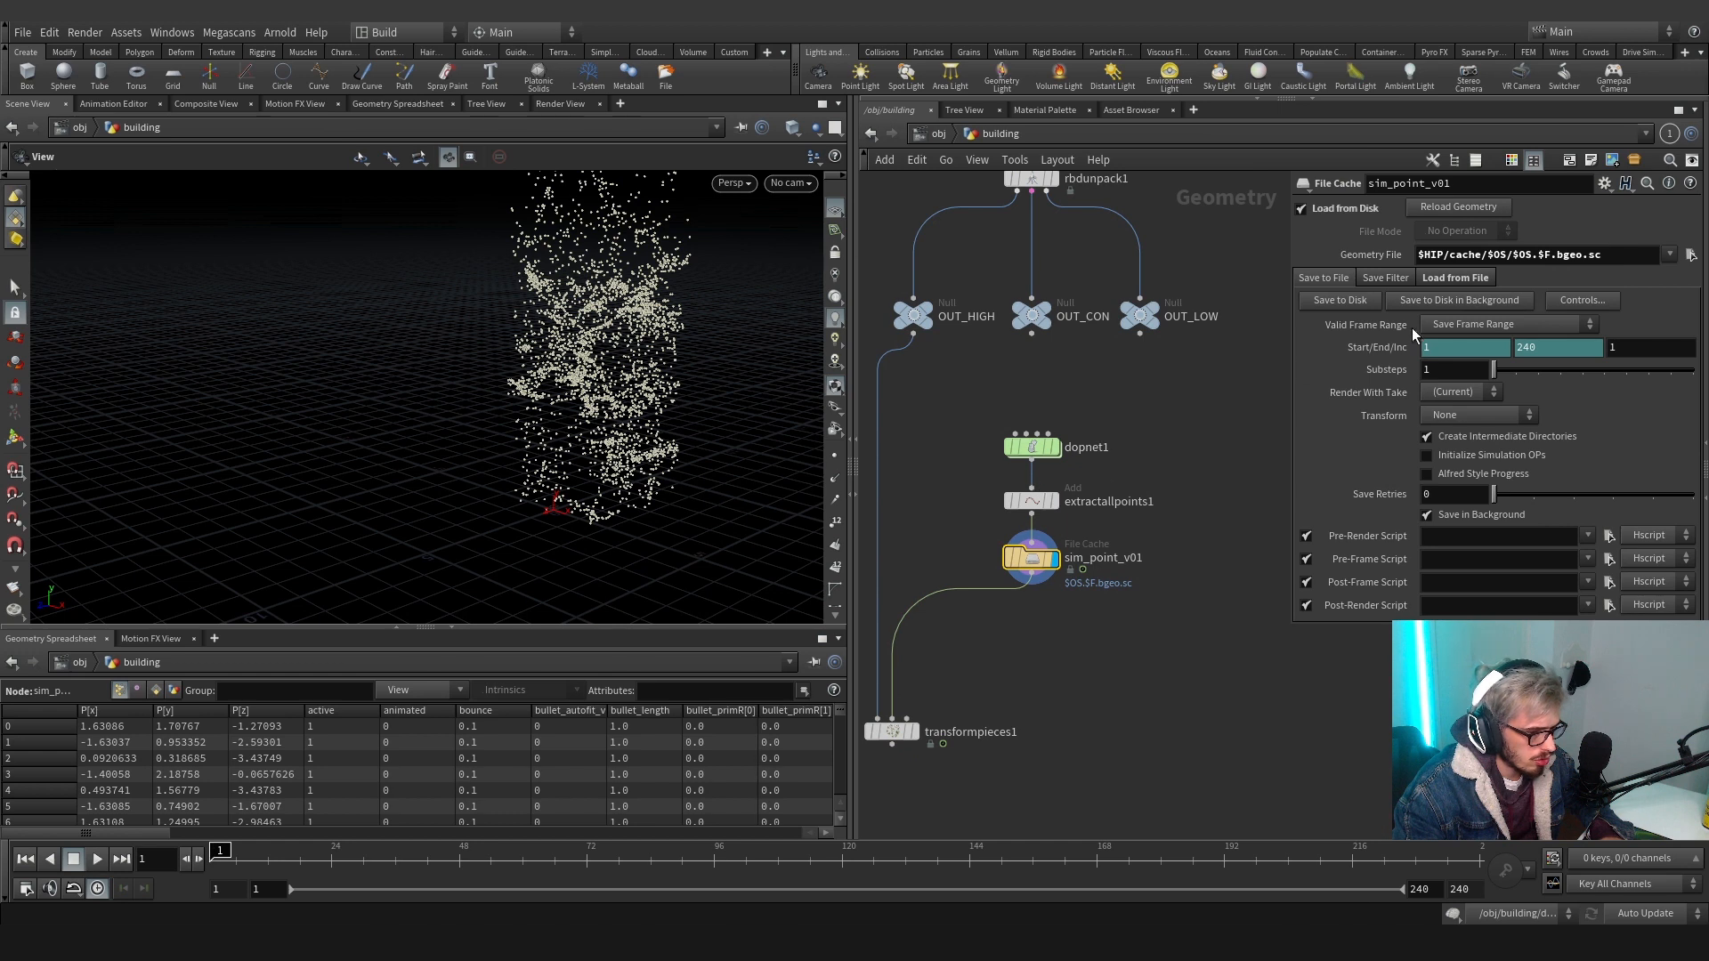
left_click_drag(1620, 256, 1402, 243)
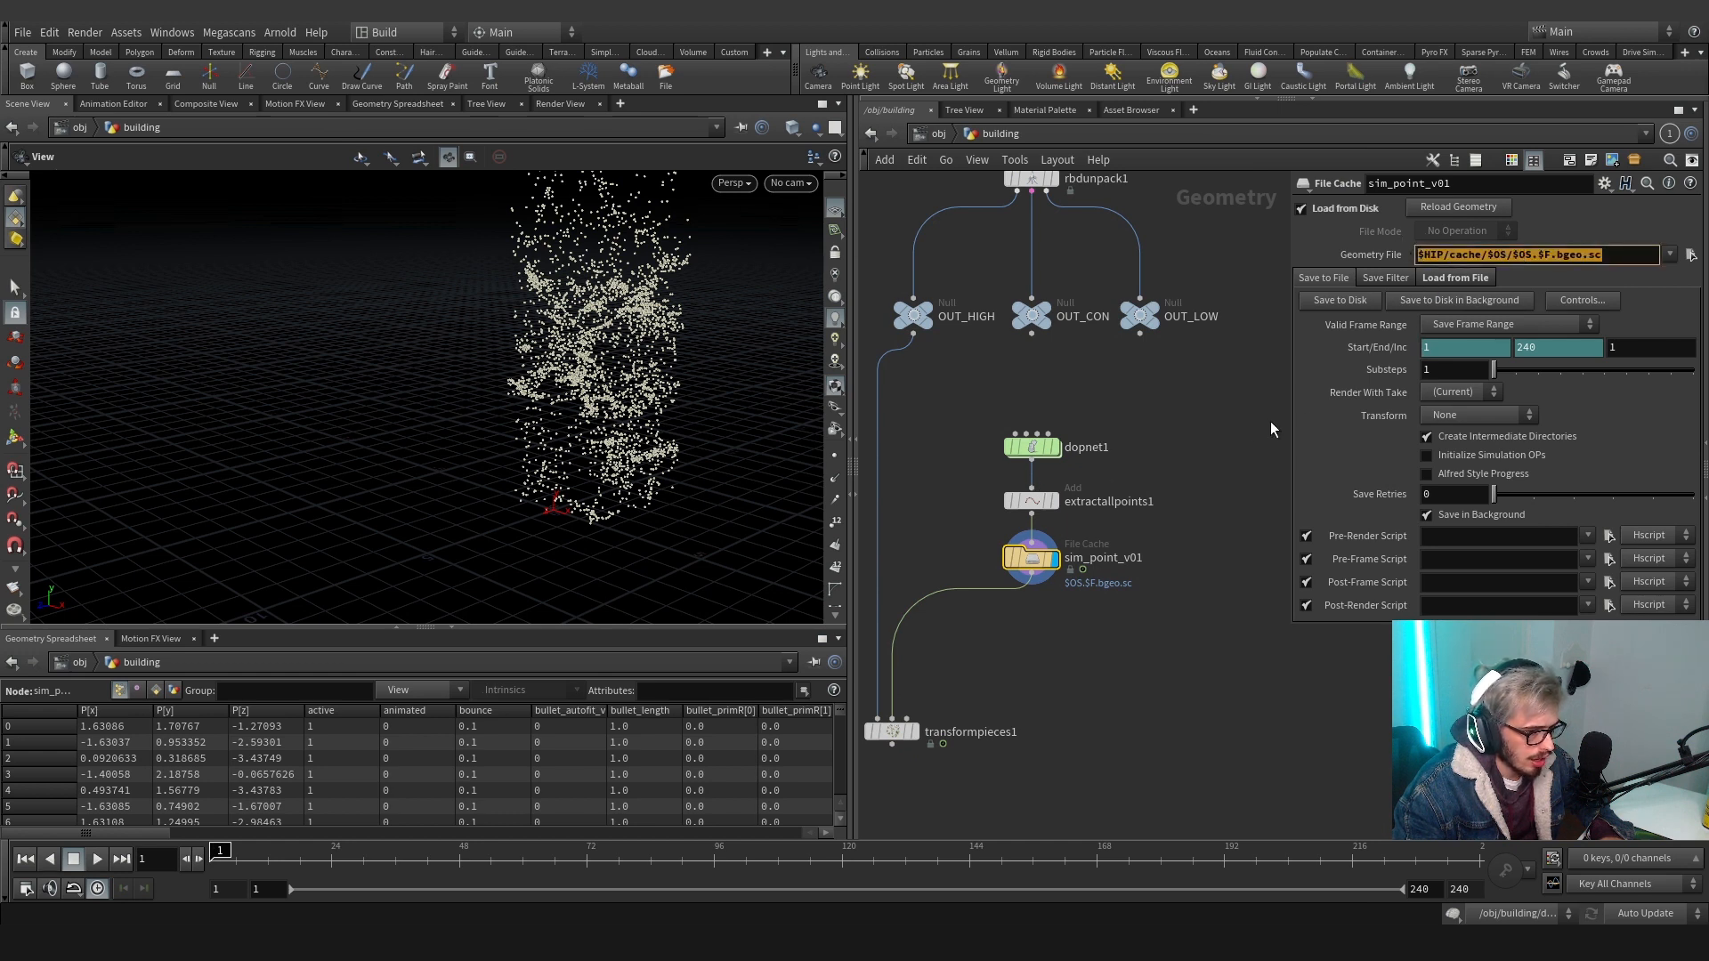
key("Return")
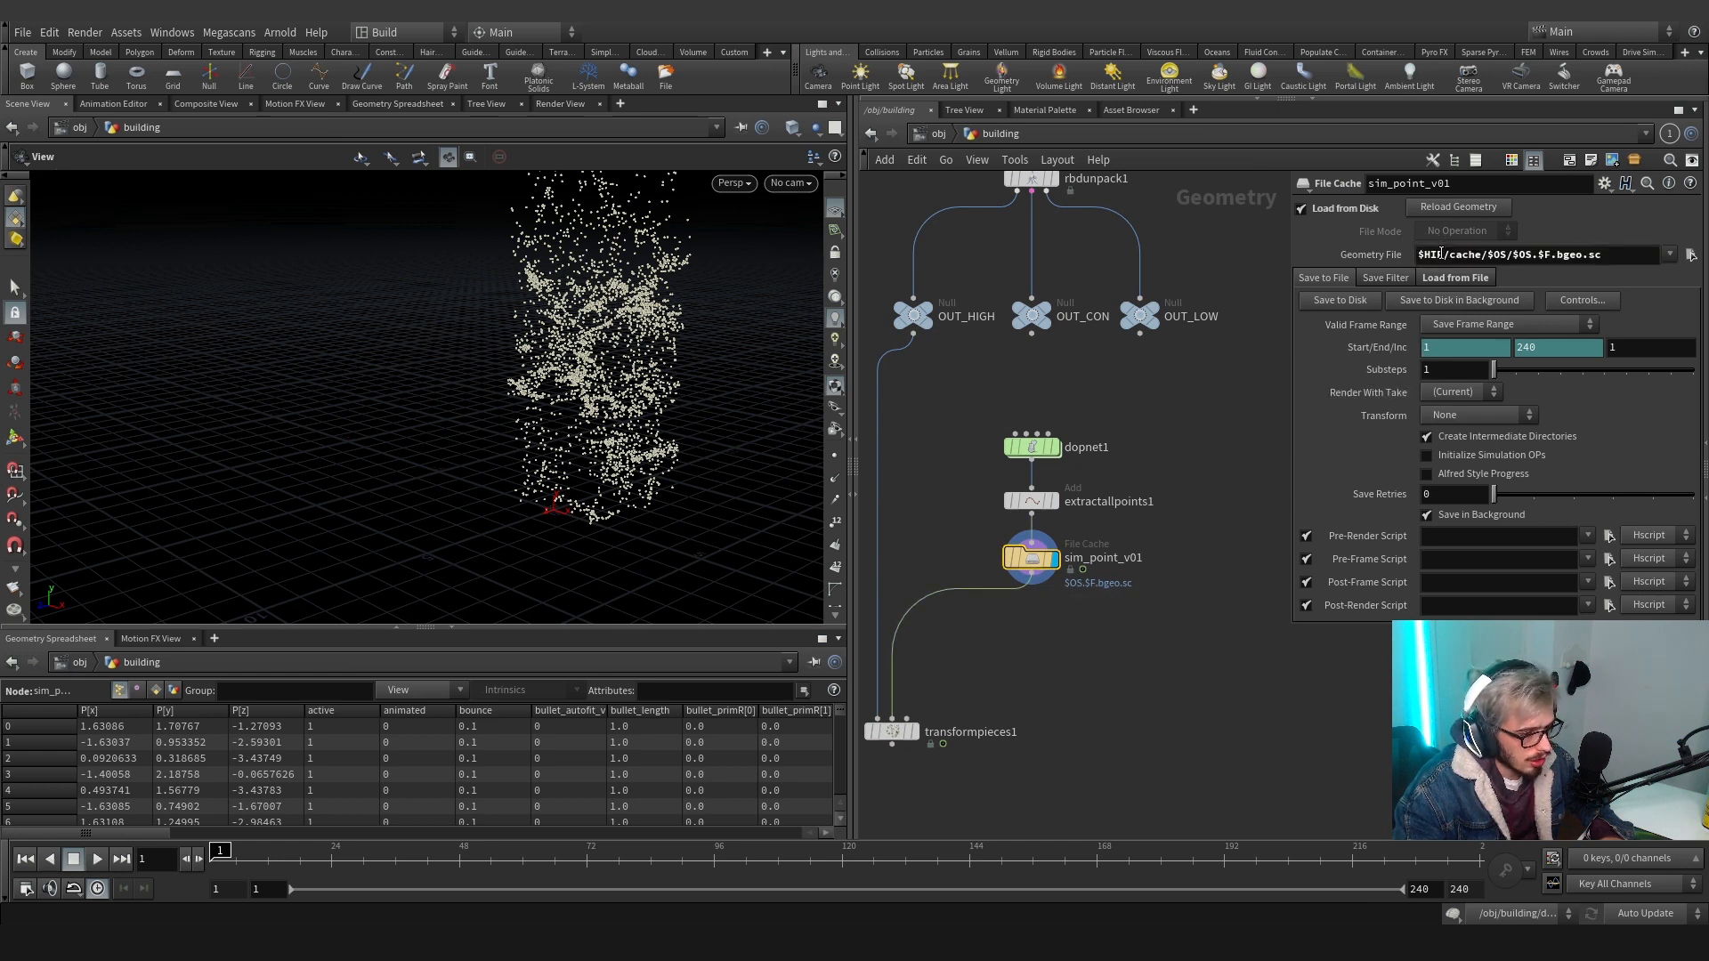
double_click(1442, 254)
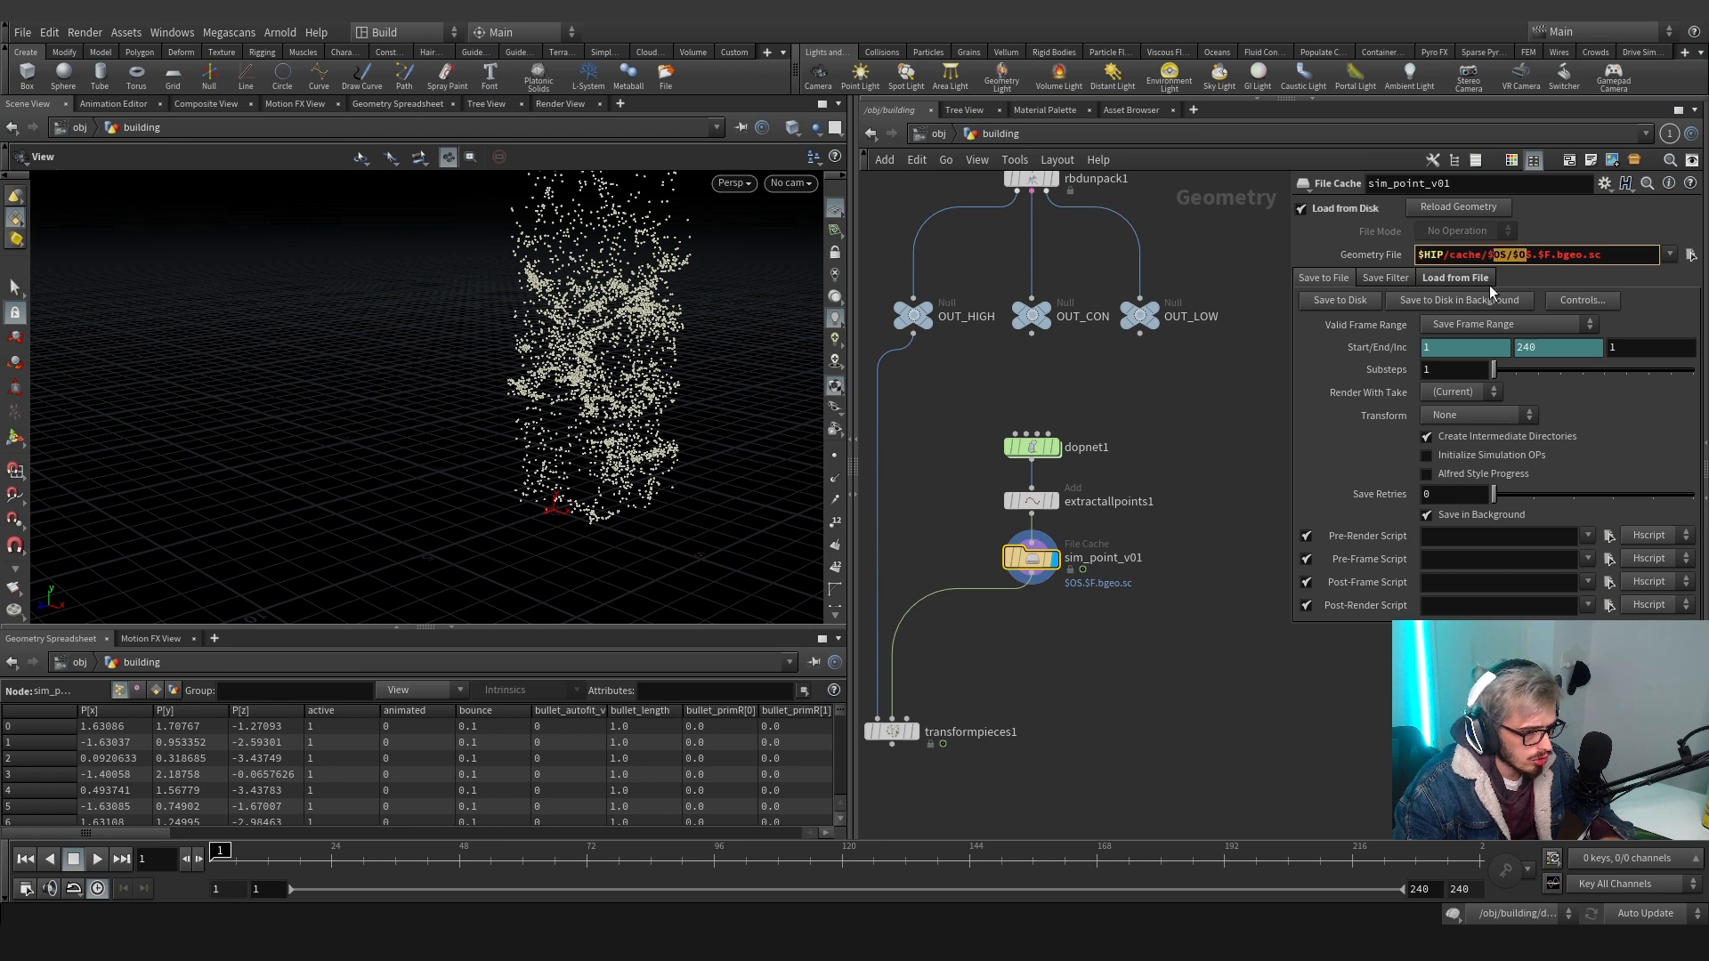
double_click(1122, 559)
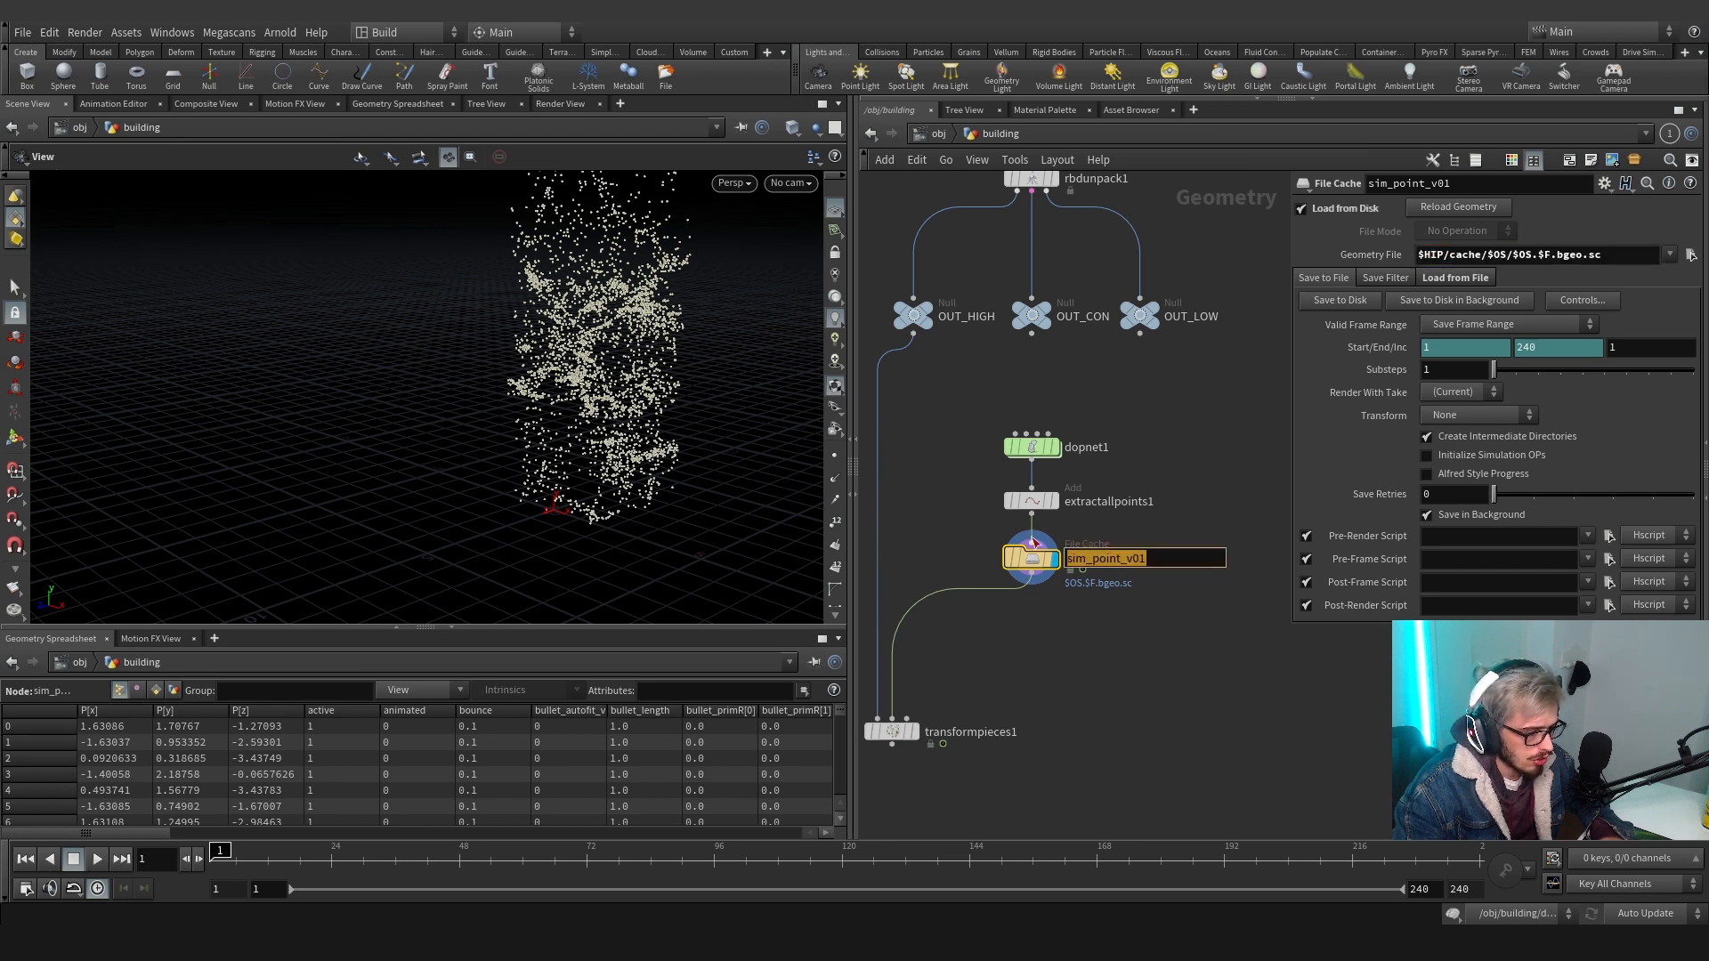
left_click(1544, 254)
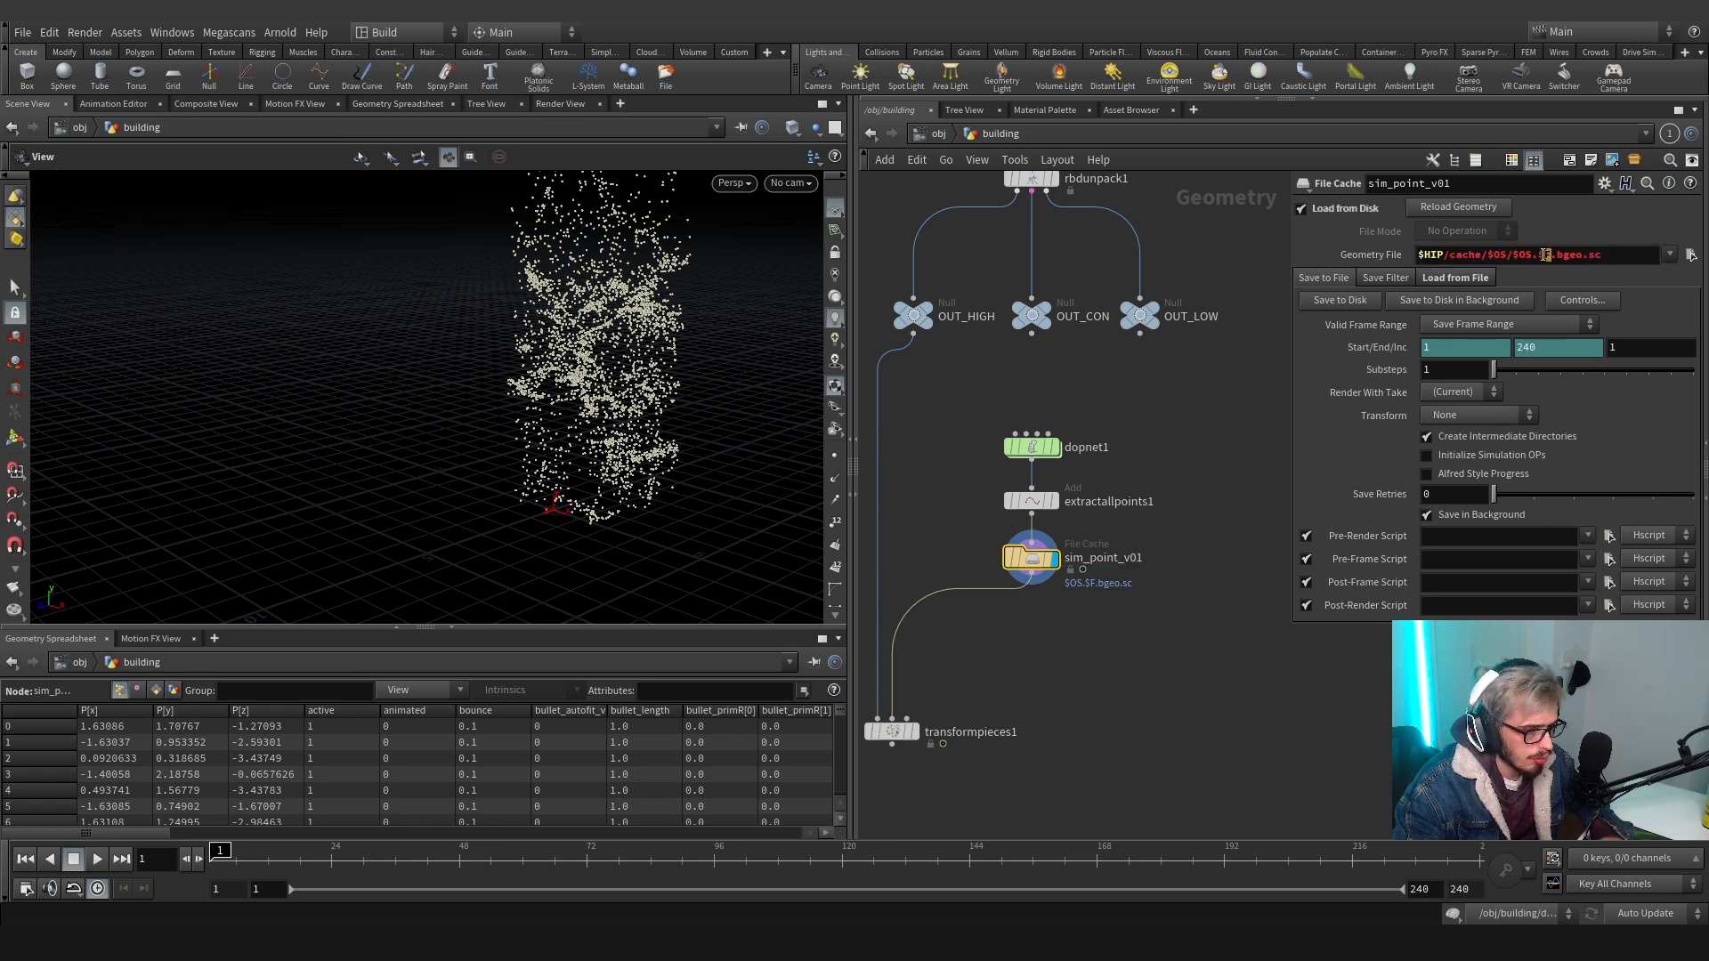
scroll(1069, 427, "down", 5)
scroll(1015, 401, "down", 4)
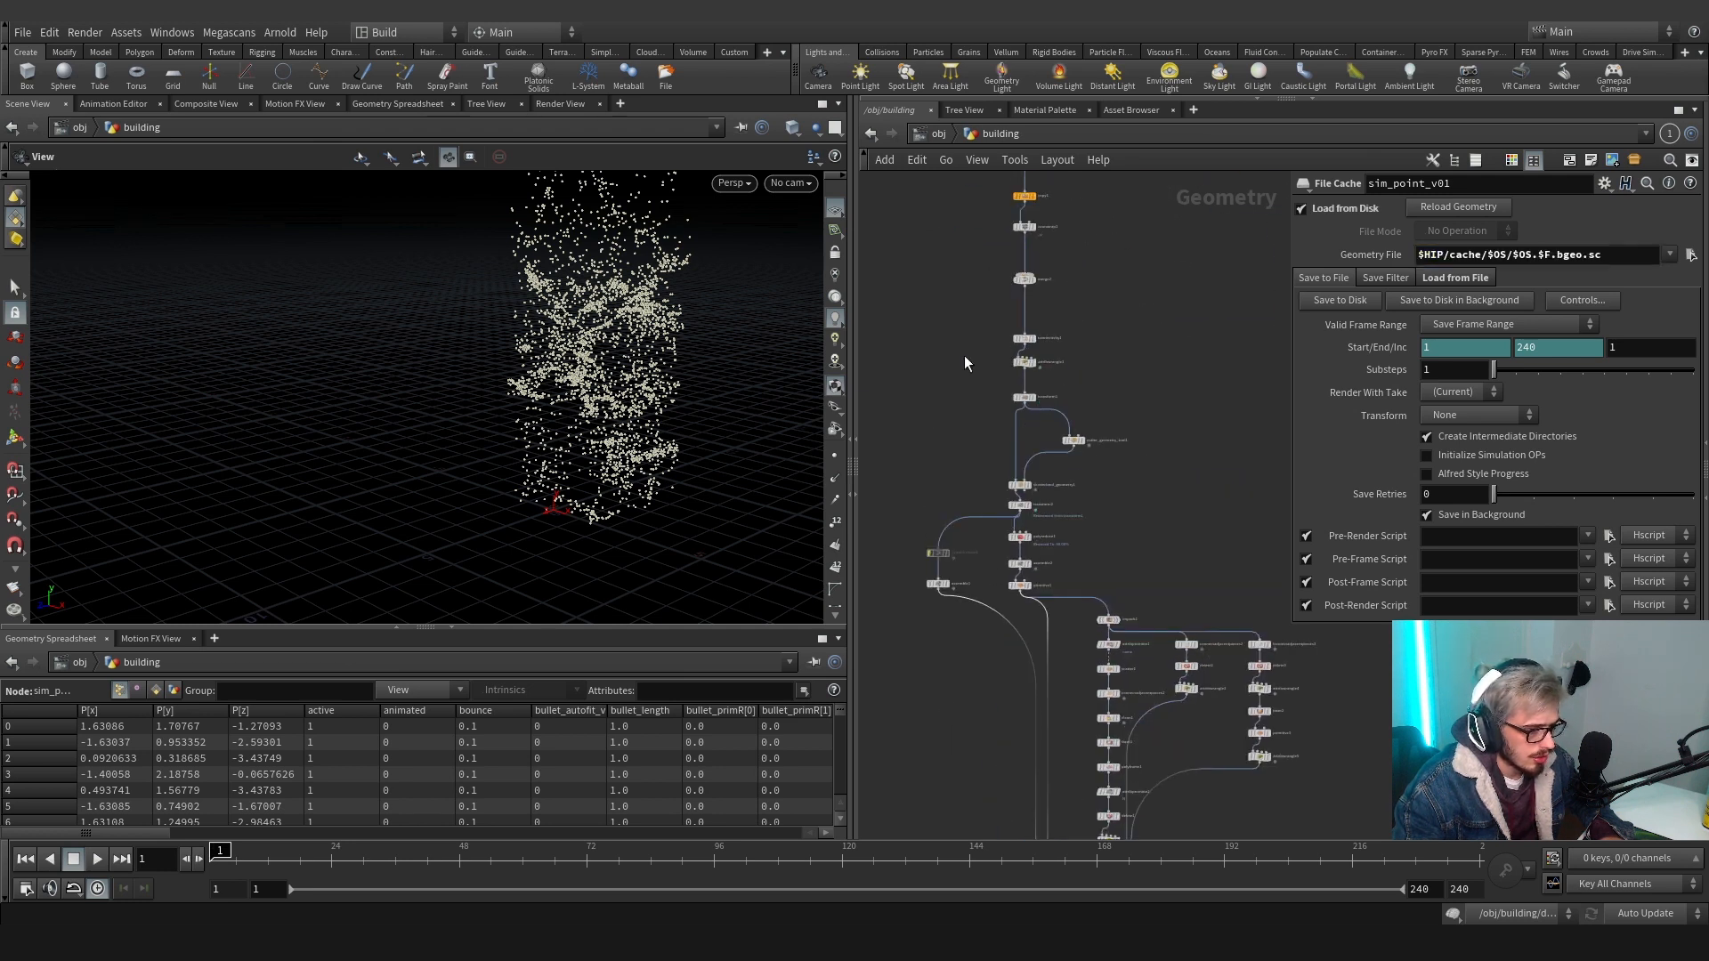
scroll(1000, 383, "up", 5)
- Display copy1's stacked box geometry and look it over from above and in perspective
left_click(1036, 384)
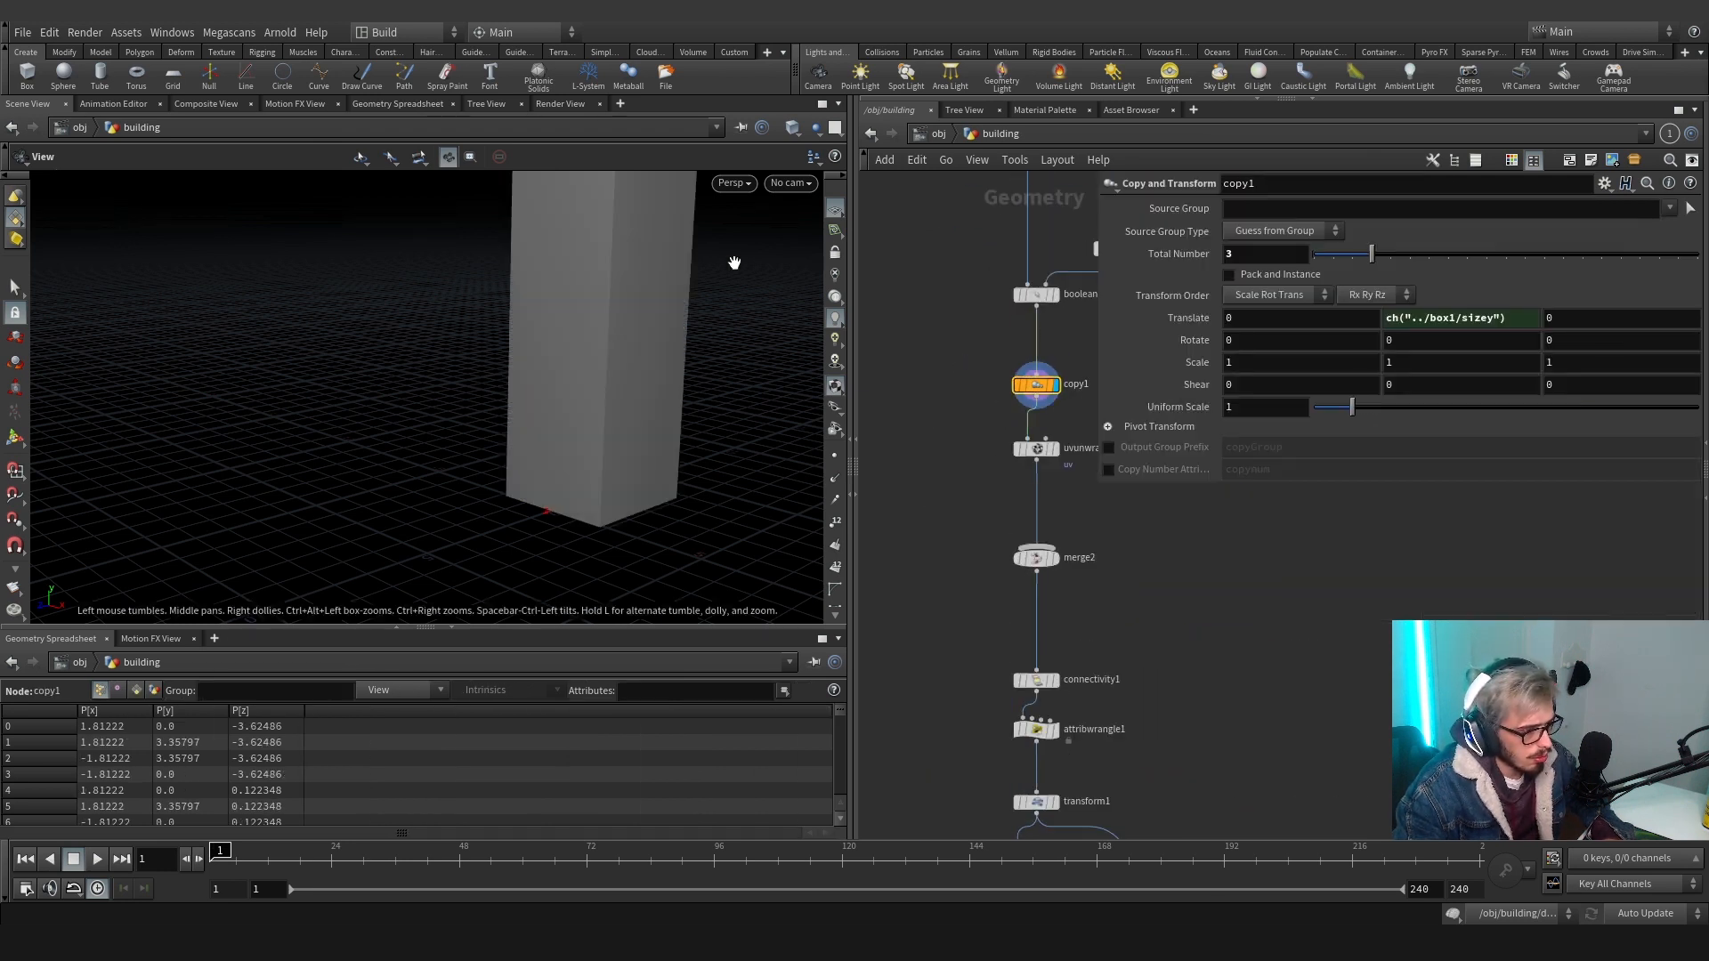
left_click(790, 130)
left_click(881, 256)
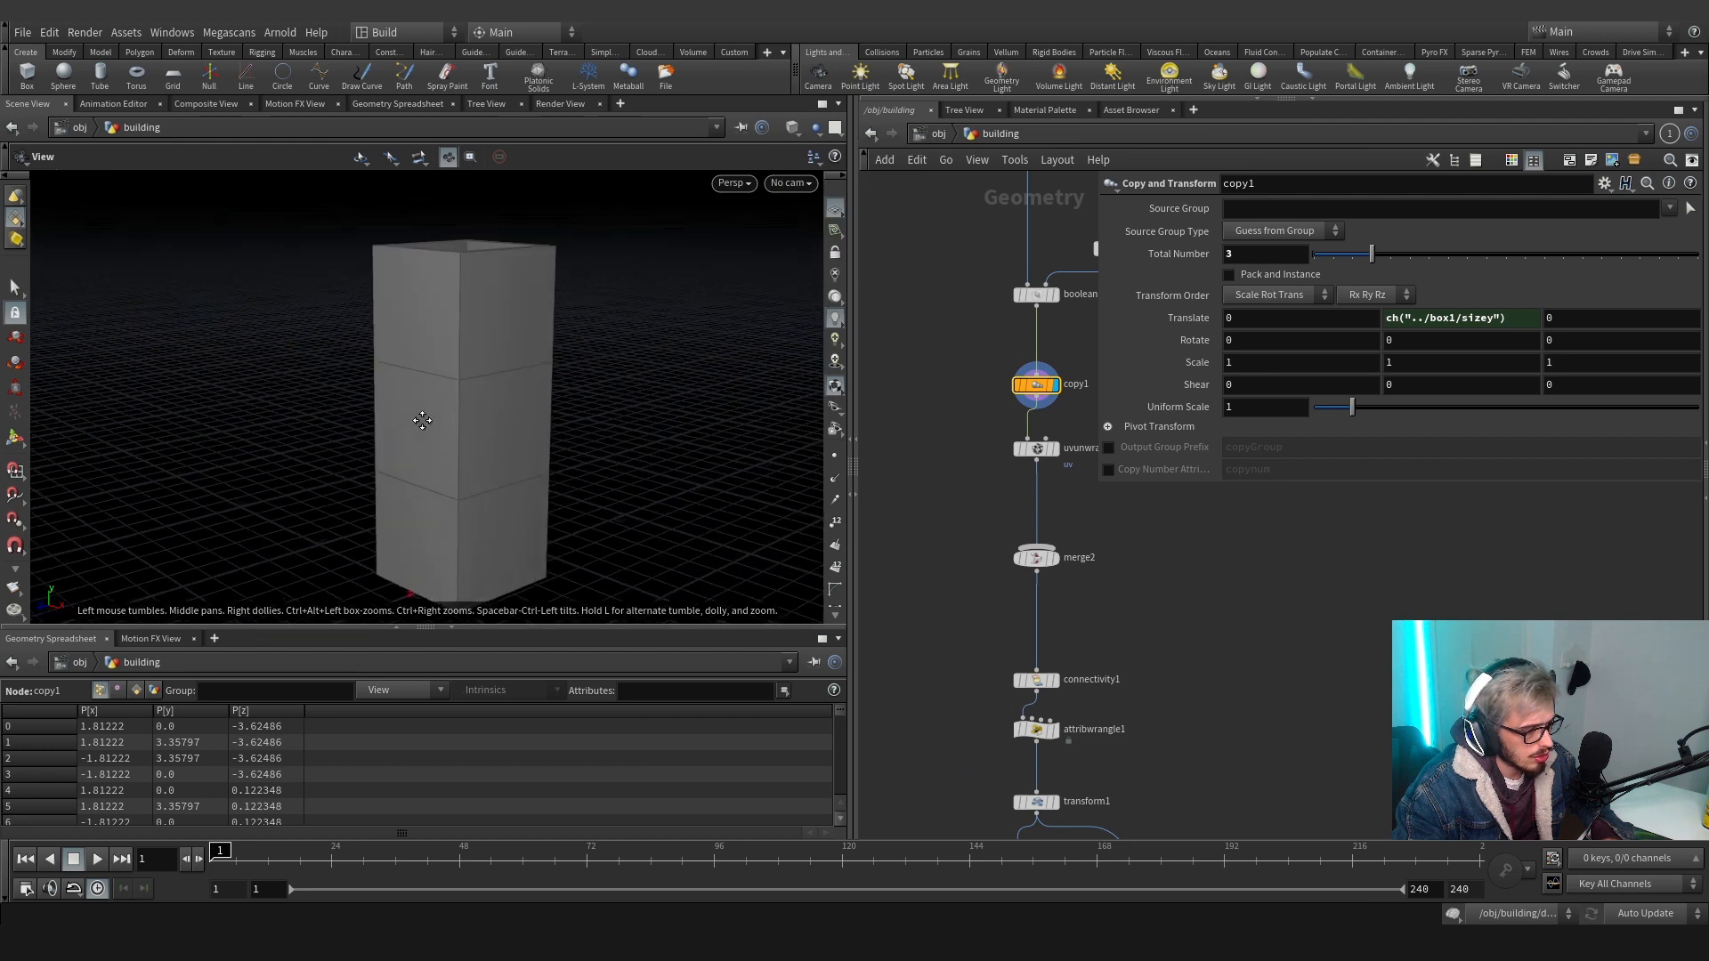
middle_click_drag(568, 334, 572, 389)
left_click_drag(572, 390, 481, 452)
middle_click_drag(481, 452, 431, 343)
left_click_drag(431, 343, 454, 401)
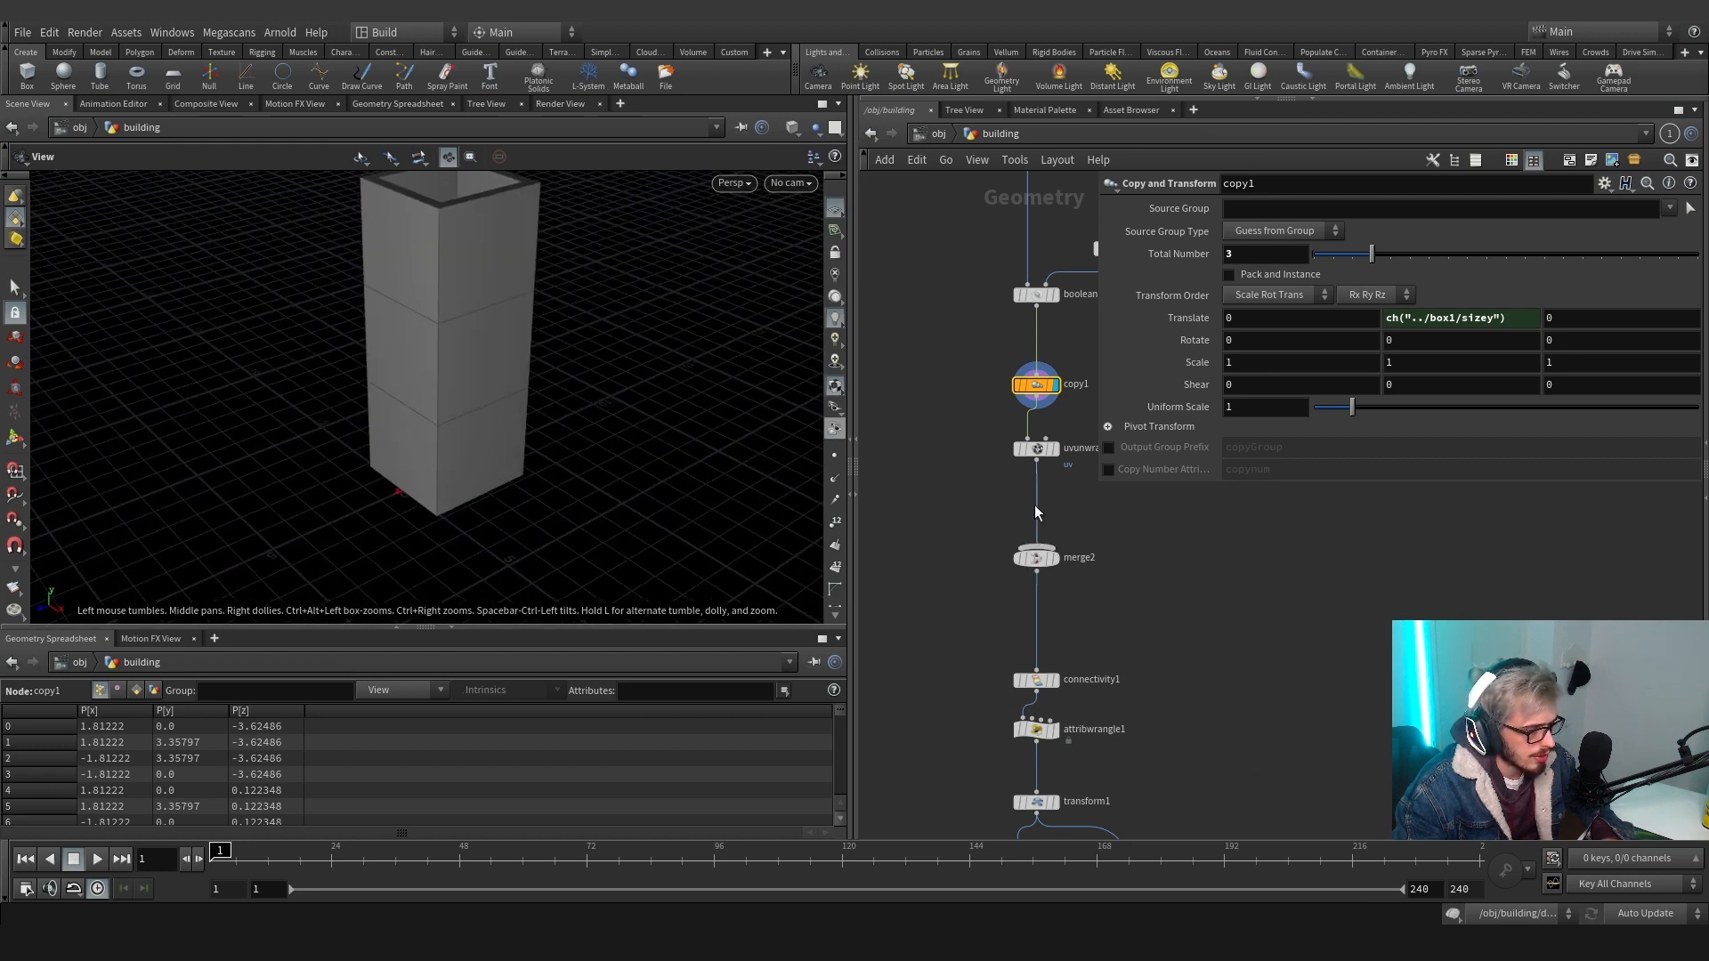
- Display the fractured building mesh from the shatter nodes and examine it from several angles
mouse_move(1108, 427)
middle_mouse_down()
mouse_move(948, 415)
mouse_move(962, 201)
middle_mouse_up()
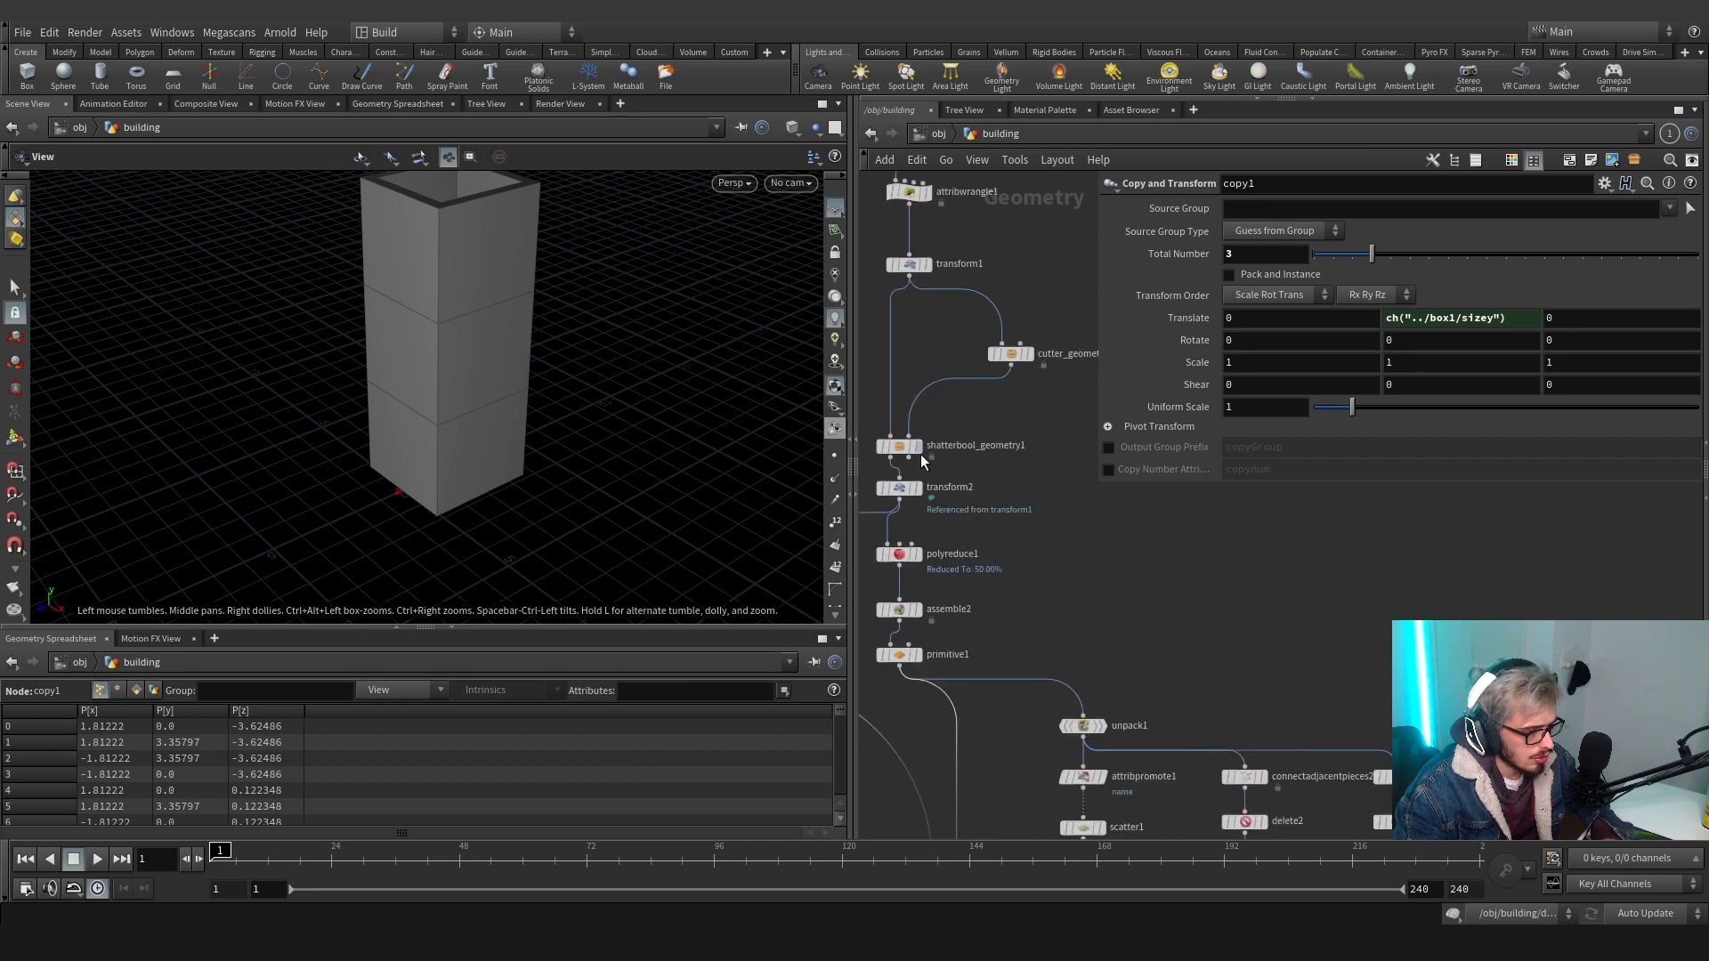
left_click(921, 444)
left_click(995, 445)
mouse_move(614, 370)
left_mouse_down()
mouse_move(510, 323)
mouse_move(535, 361)
mouse_move(507, 521)
mouse_move(397, 361)
left_mouse_up()
left_click_drag(1055, 474, 861, 351)
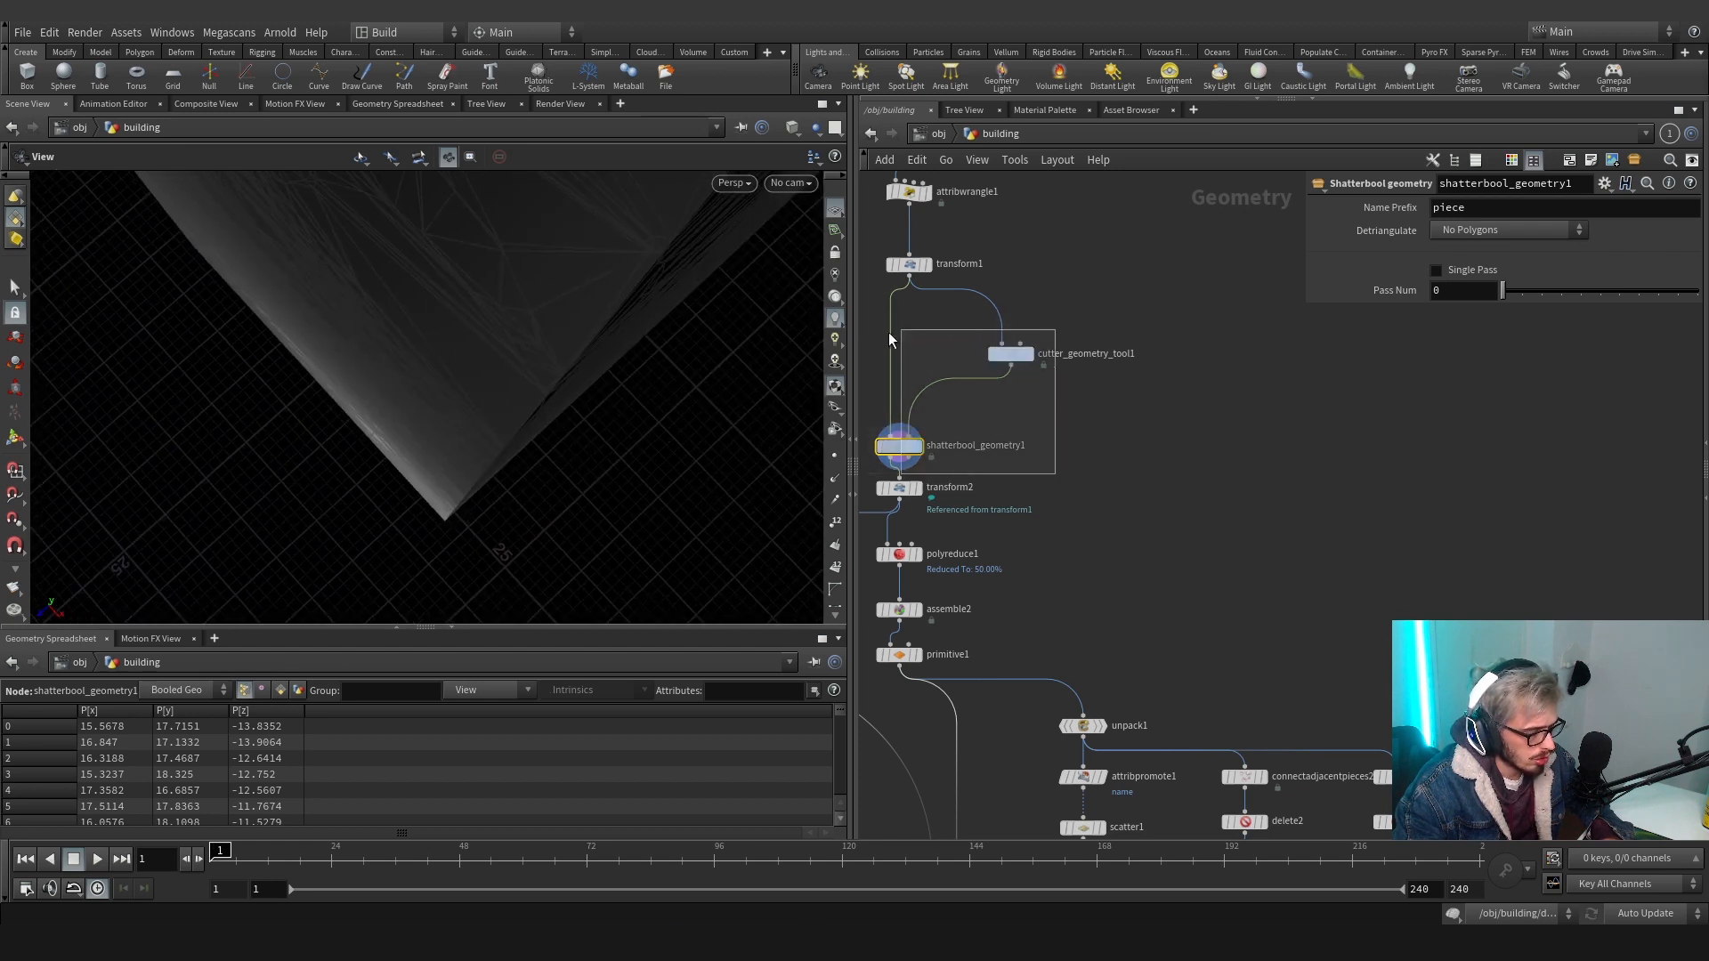
mouse_move(360, 268)
left_mouse_down()
mouse_move(387, 307)
mouse_move(348, 322)
left_mouse_up()
middle_click_drag(348, 320, 466, 398)
mouse_move(466, 398)
left_mouse_down()
mouse_move(440, 481)
mouse_move(427, 454)
mouse_move(487, 354)
left_mouse_up()
middle_click_drag(487, 352, 441, 400)
left_click_drag(442, 401, 507, 387)
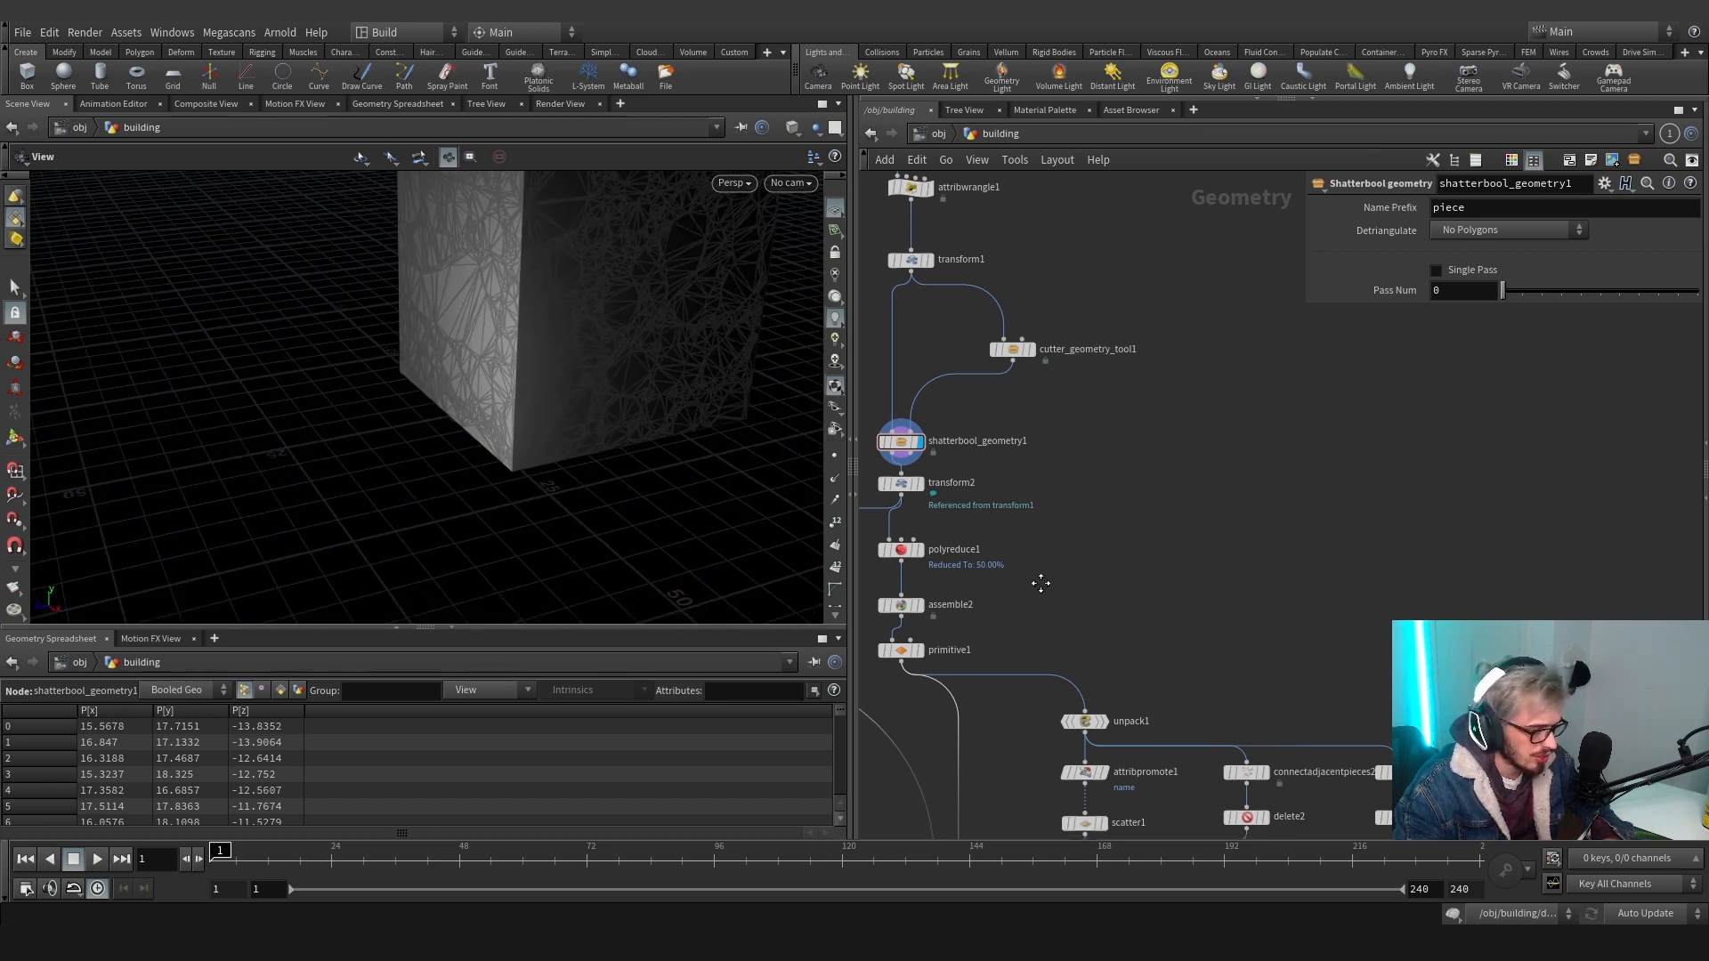
- Display the merge1 point cloud, then the transformpieces1 output of the collapsing building
middle_click_drag(1055, 562, 1113, 481)
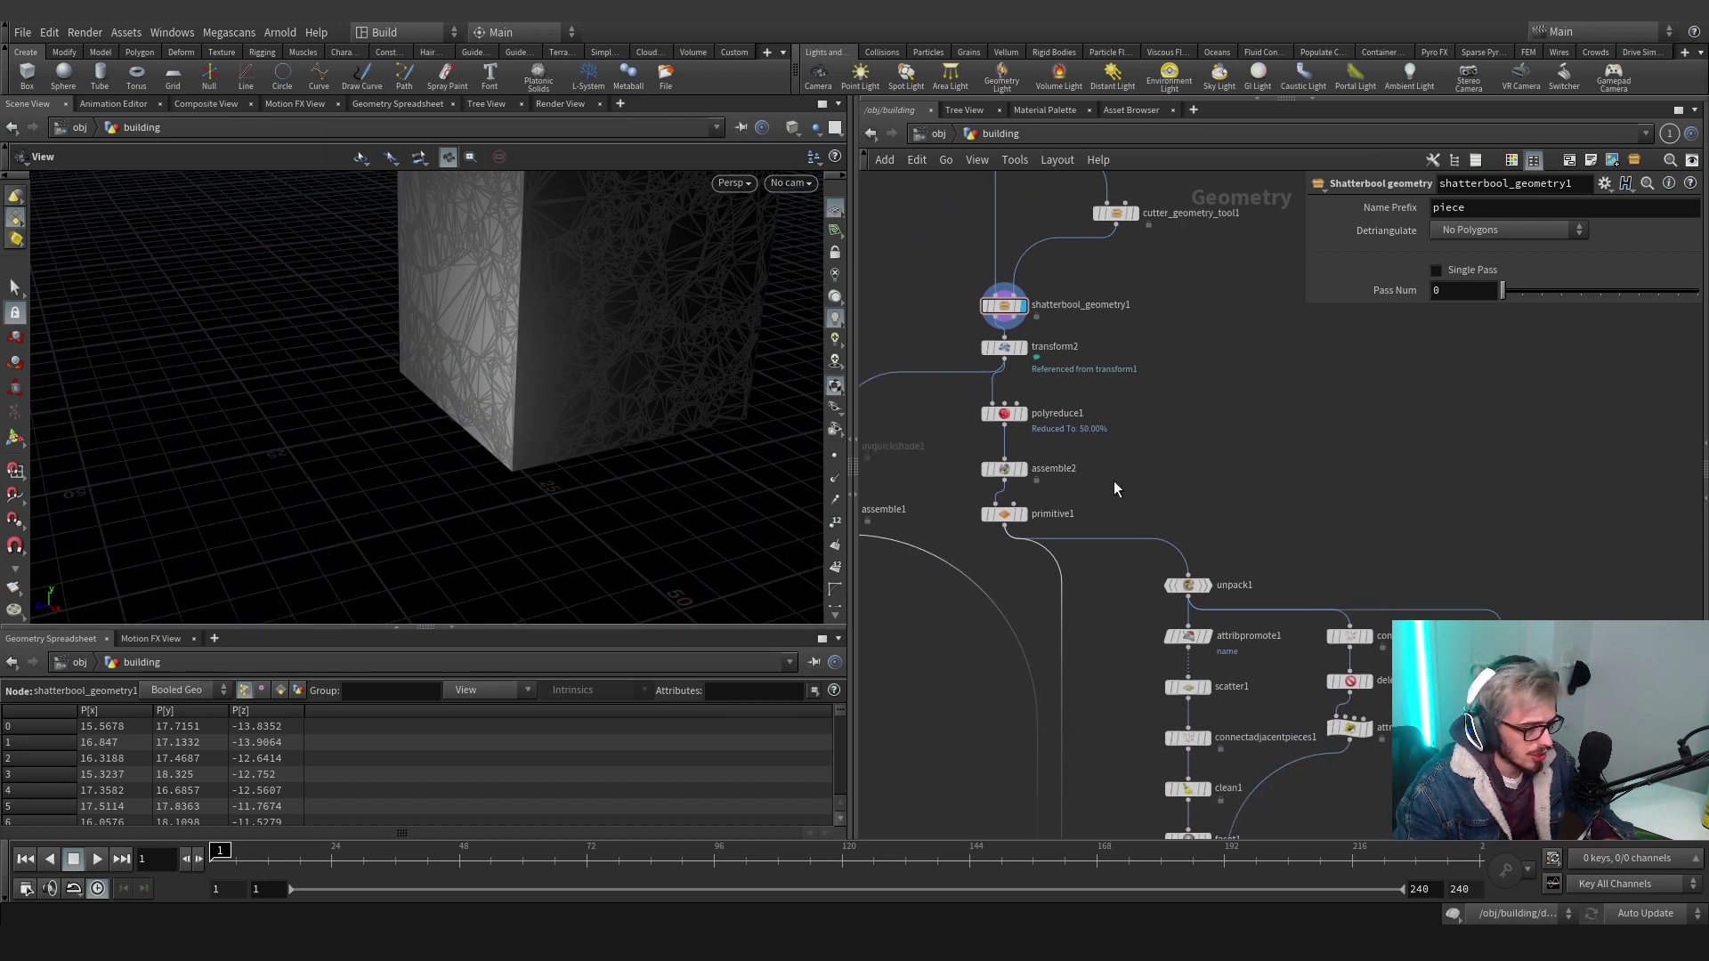
scroll(1114, 401, "down", 3)
middle_click_drag(1120, 308, 1067, 414)
scroll(1067, 414, "up", 5)
left_click(1128, 590)
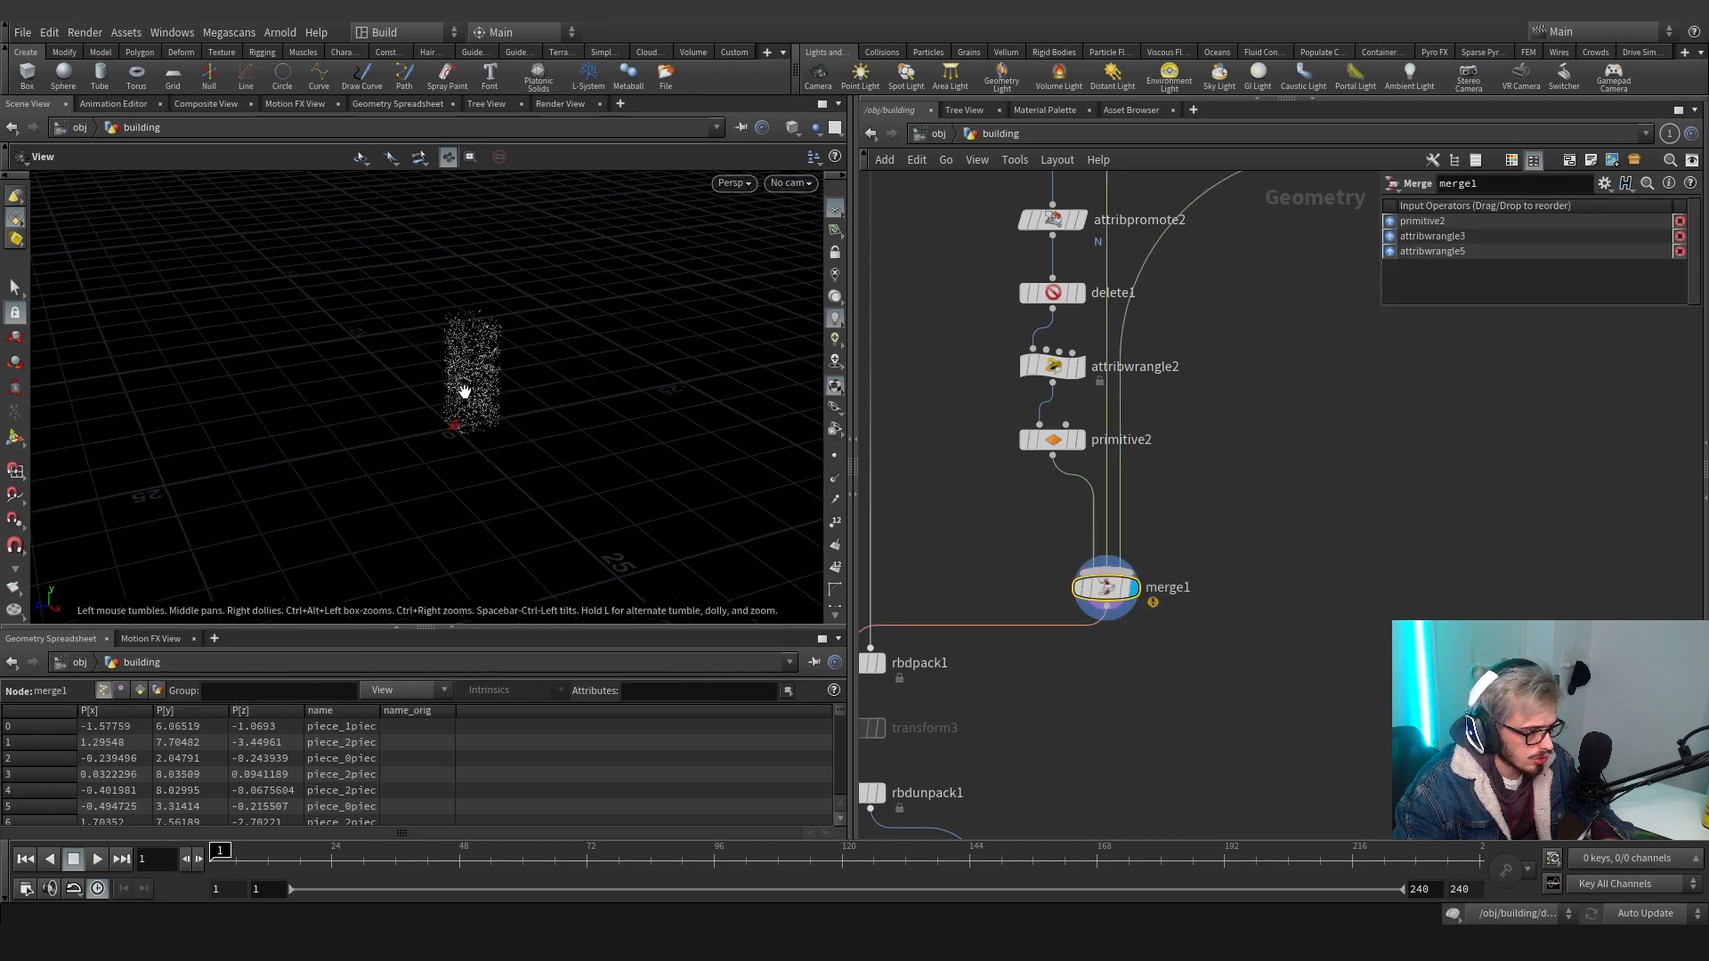
mouse_move(508, 401)
left_mouse_down()
mouse_move(472, 391)
mouse_move(560, 400)
left_mouse_up()
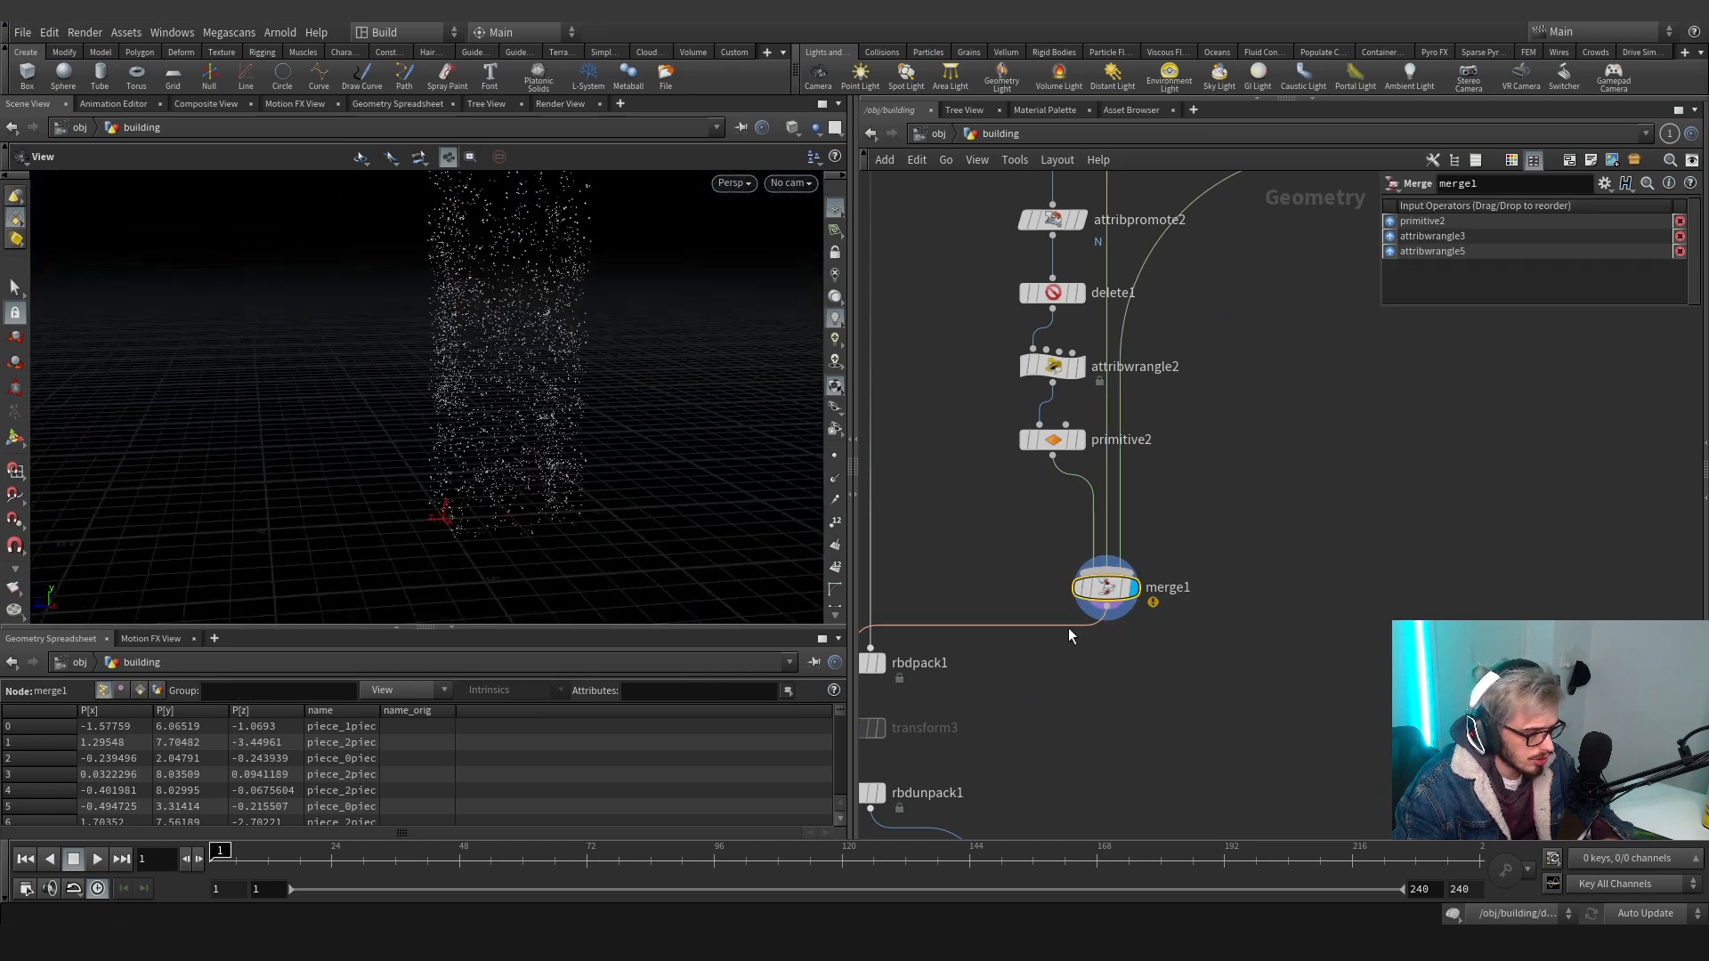
scroll(984, 472, "down", 3)
scroll(1108, 607, "down", 3)
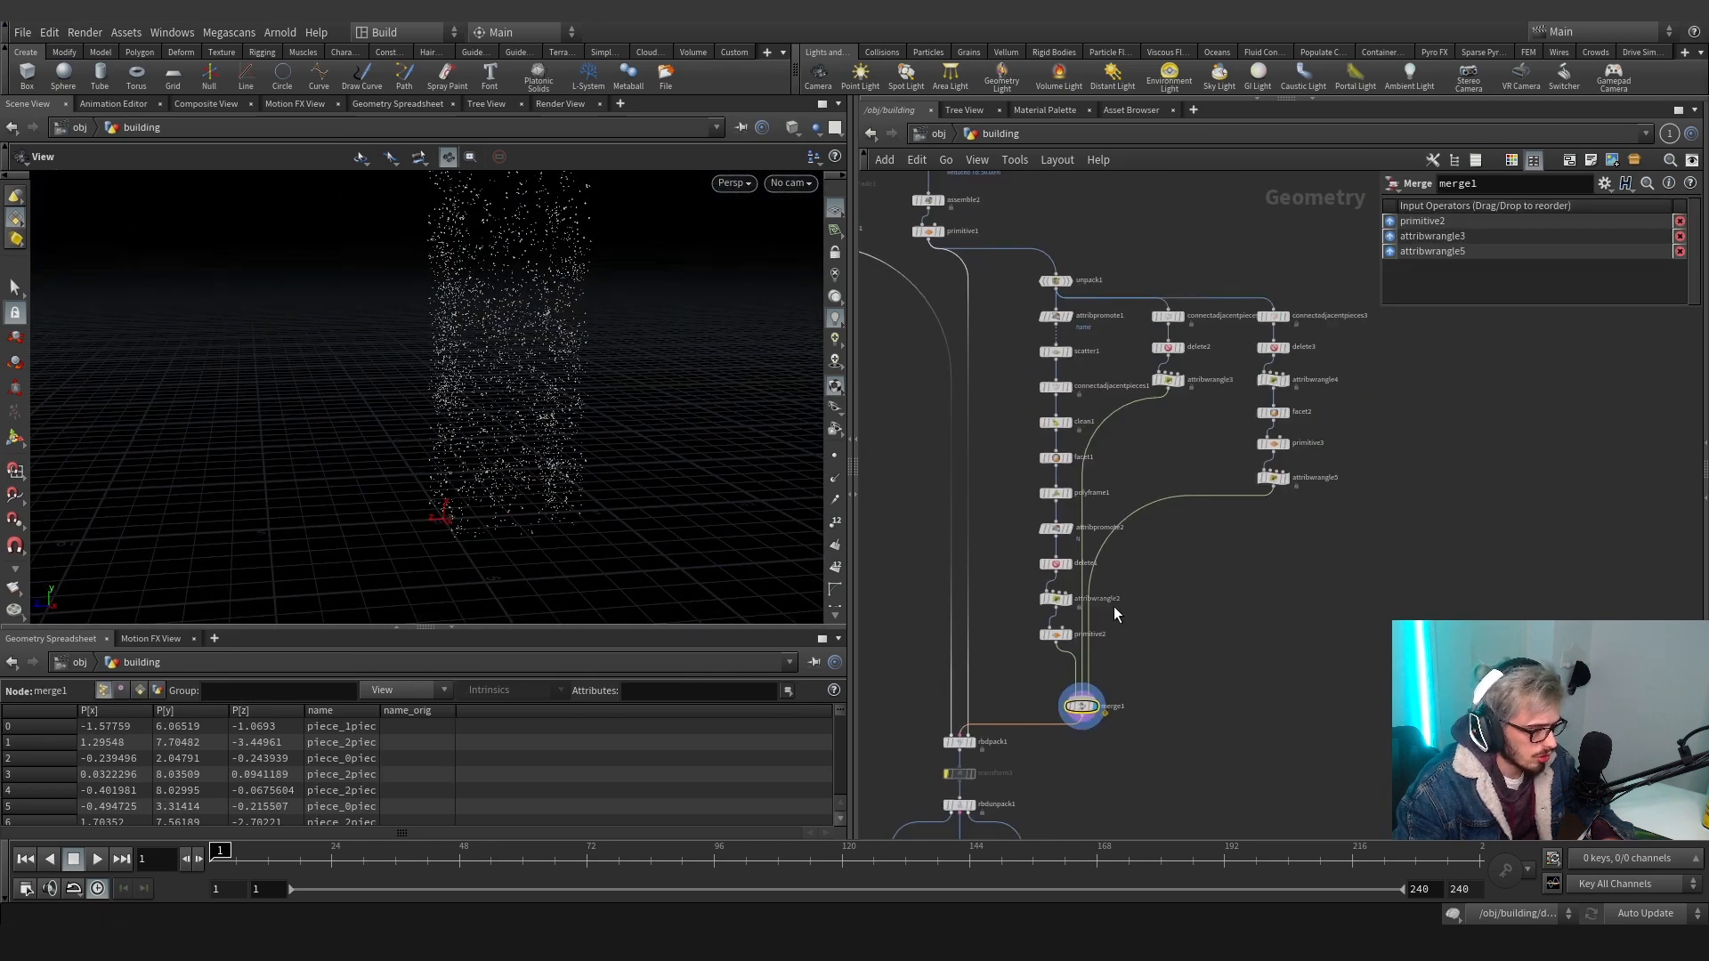
scroll(1003, 568, "up", 3)
scroll(1109, 521, "up", 3)
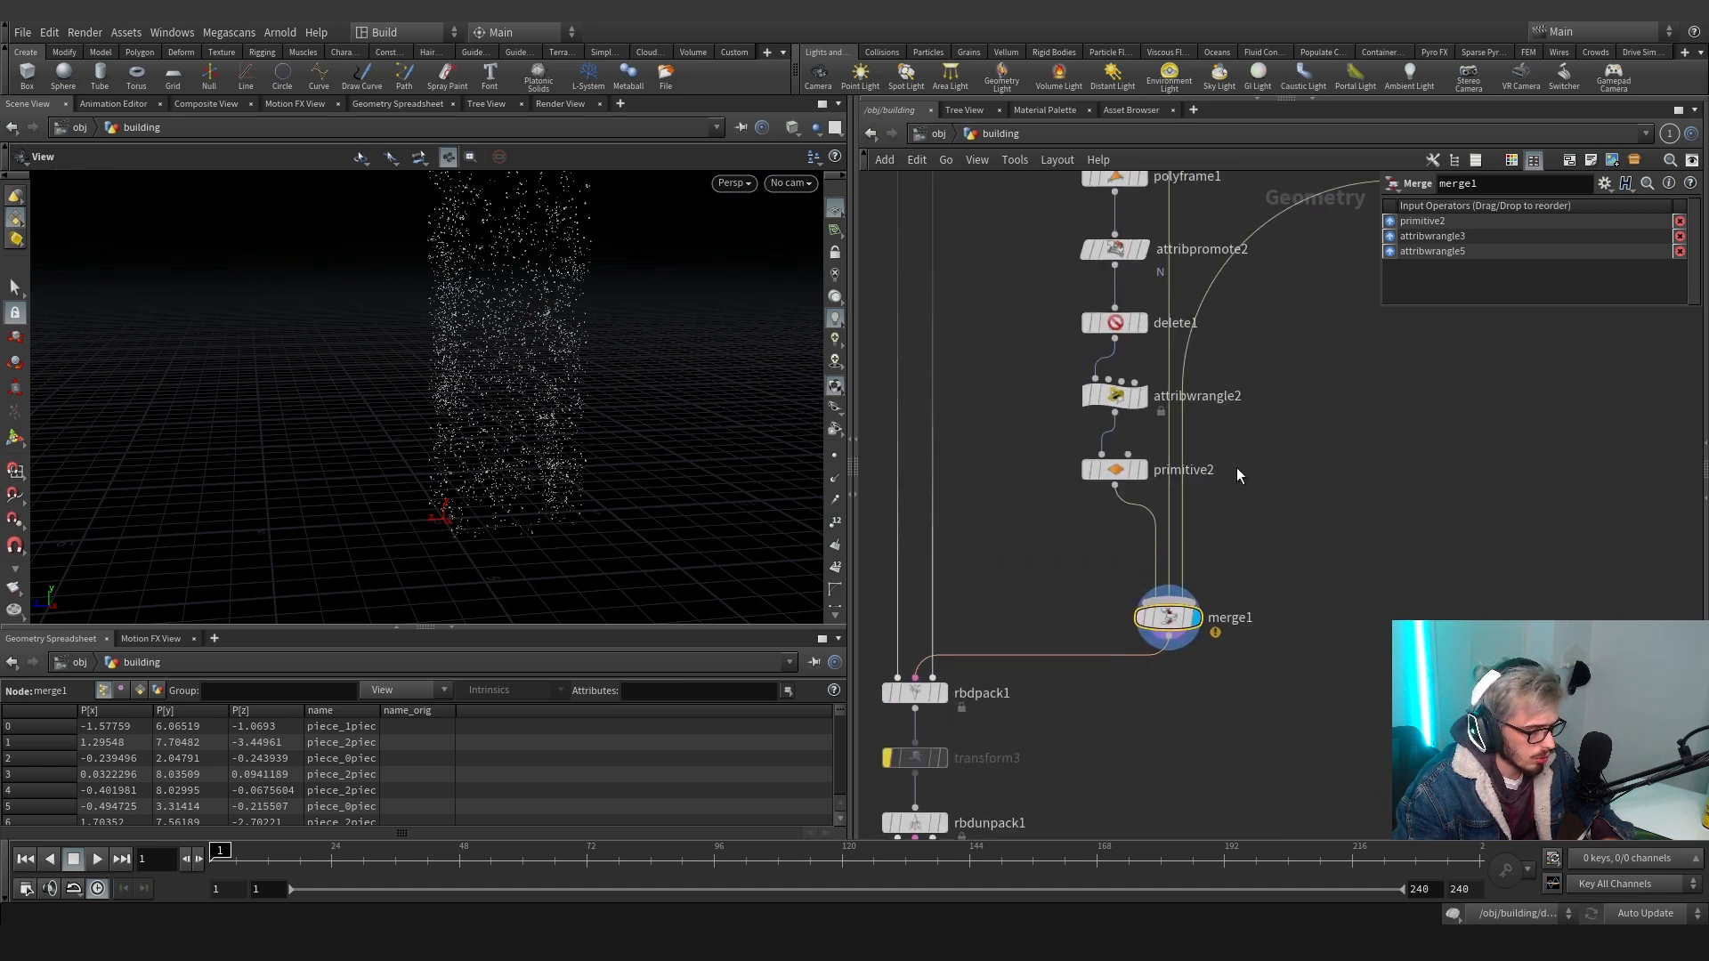
mouse_move(1224, 495)
left_mouse_down()
mouse_move(1233, 533)
mouse_move(1071, 471)
left_mouse_up()
scroll(1070, 544, "down", 3)
scroll(947, 510, "up", 2)
scroll(979, 541, "up", 2)
left_click_drag(979, 541, 1042, 401)
left_click(922, 732)
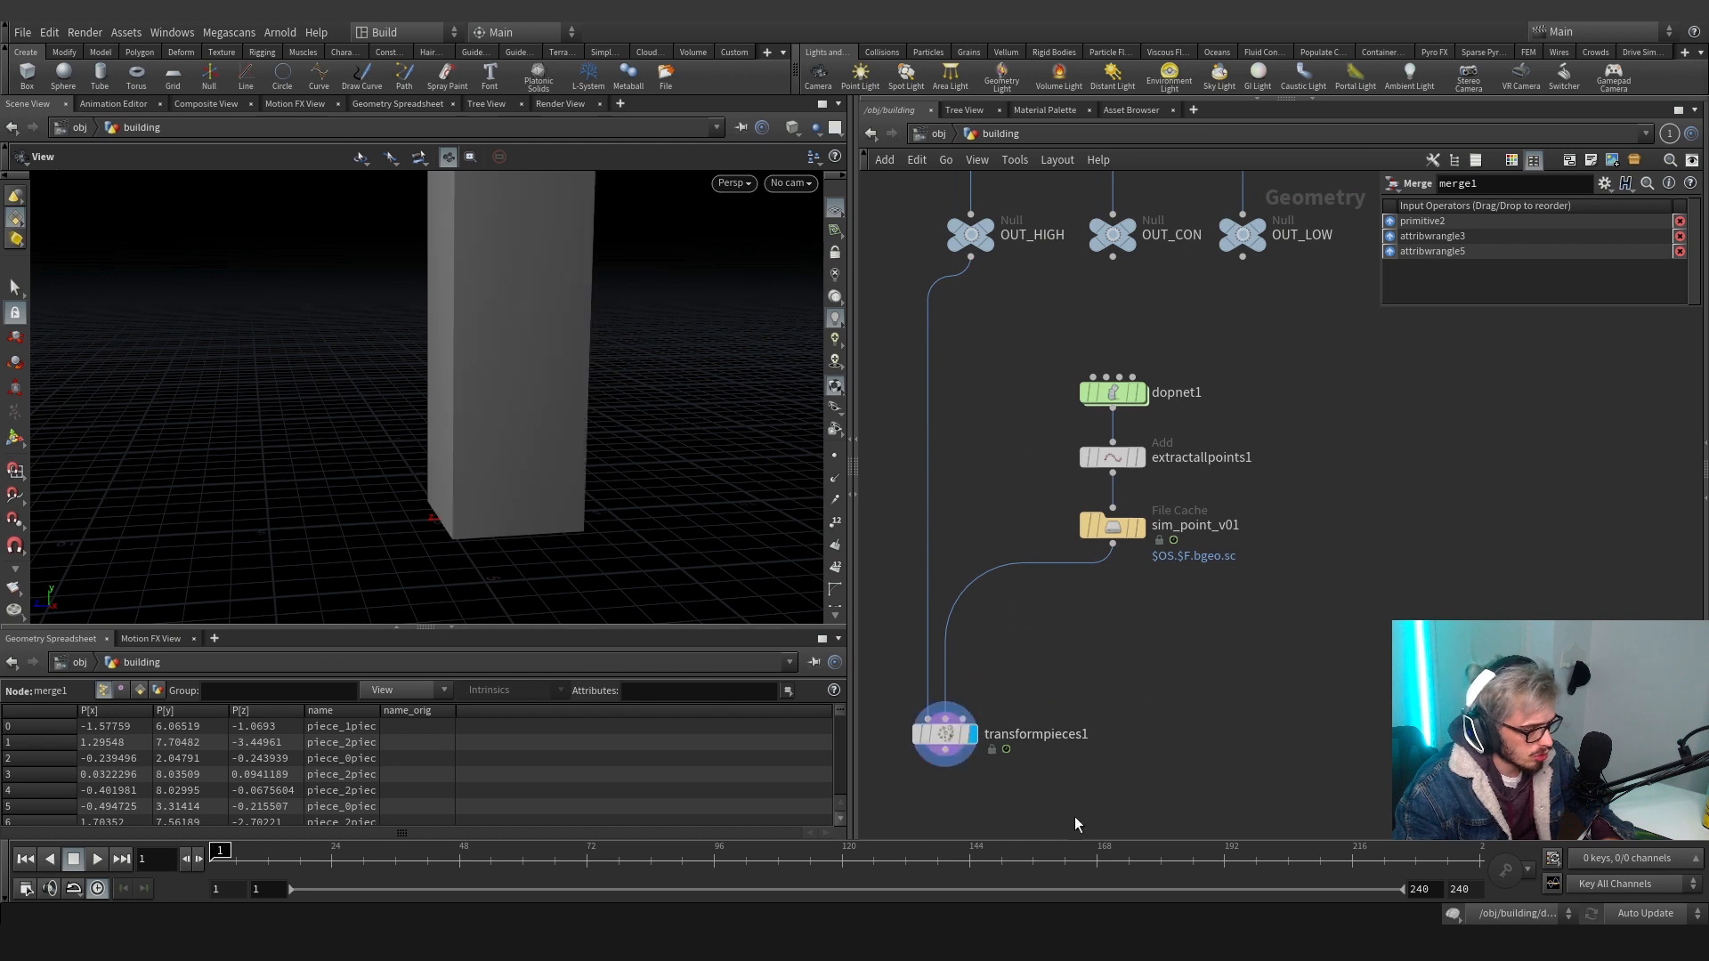
left_click_drag(562, 434, 563, 425)
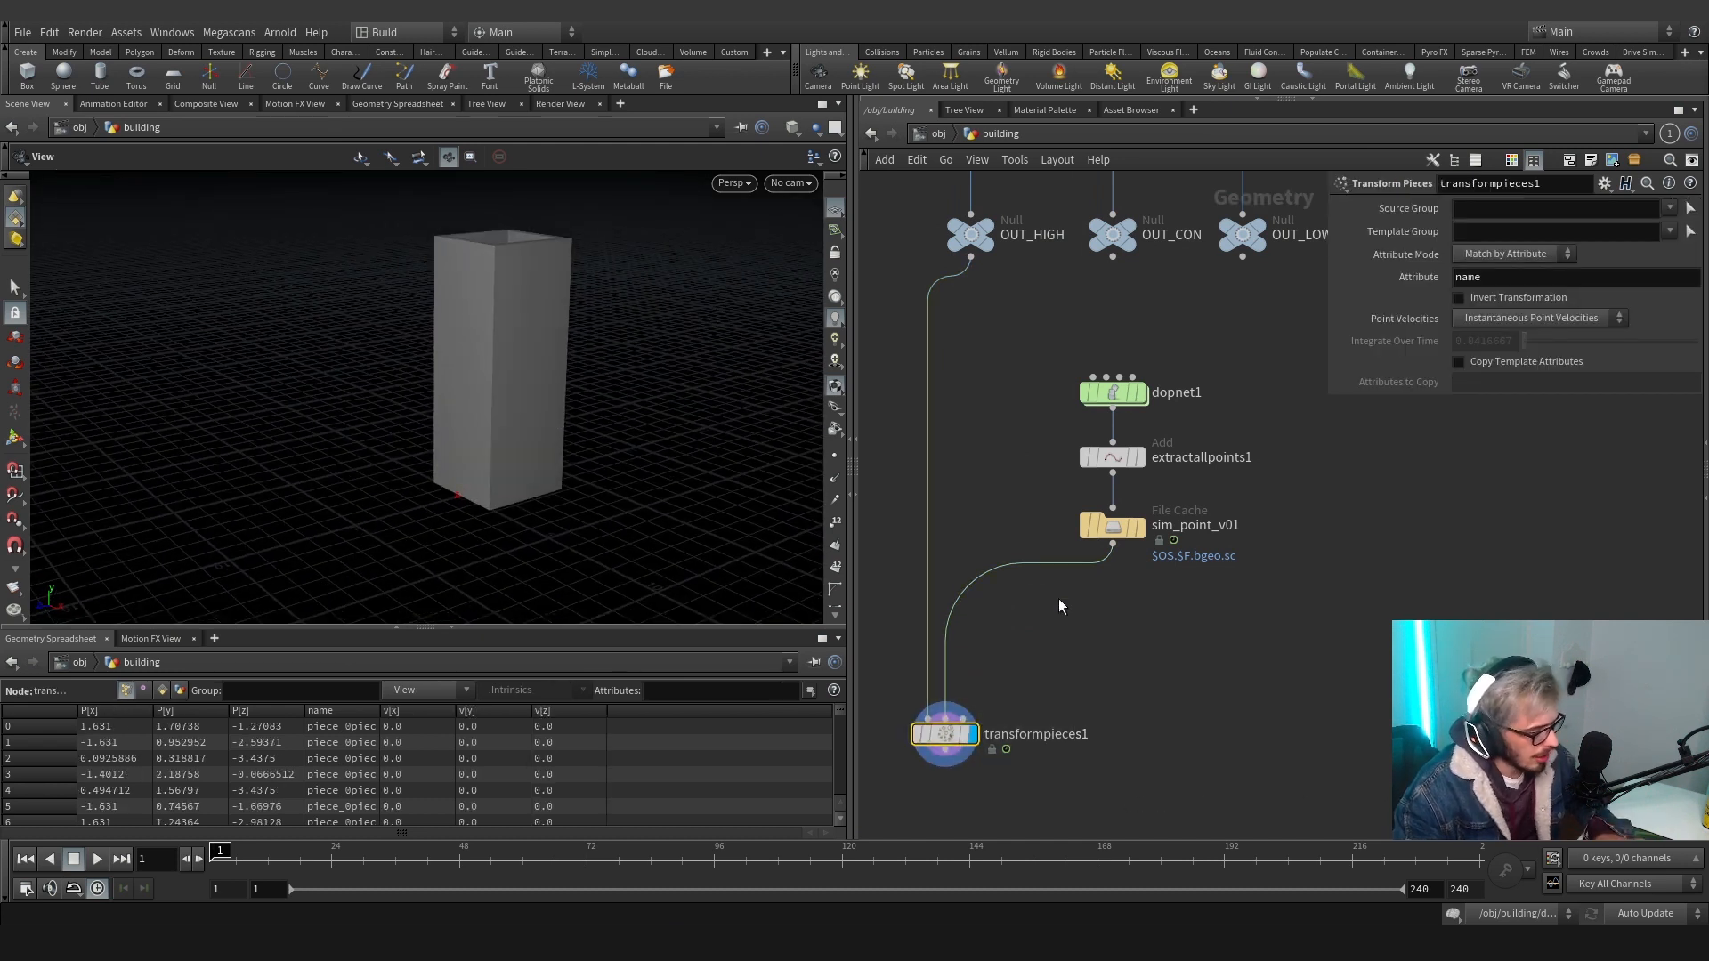
left_click_drag(1070, 646, 1144, 465)
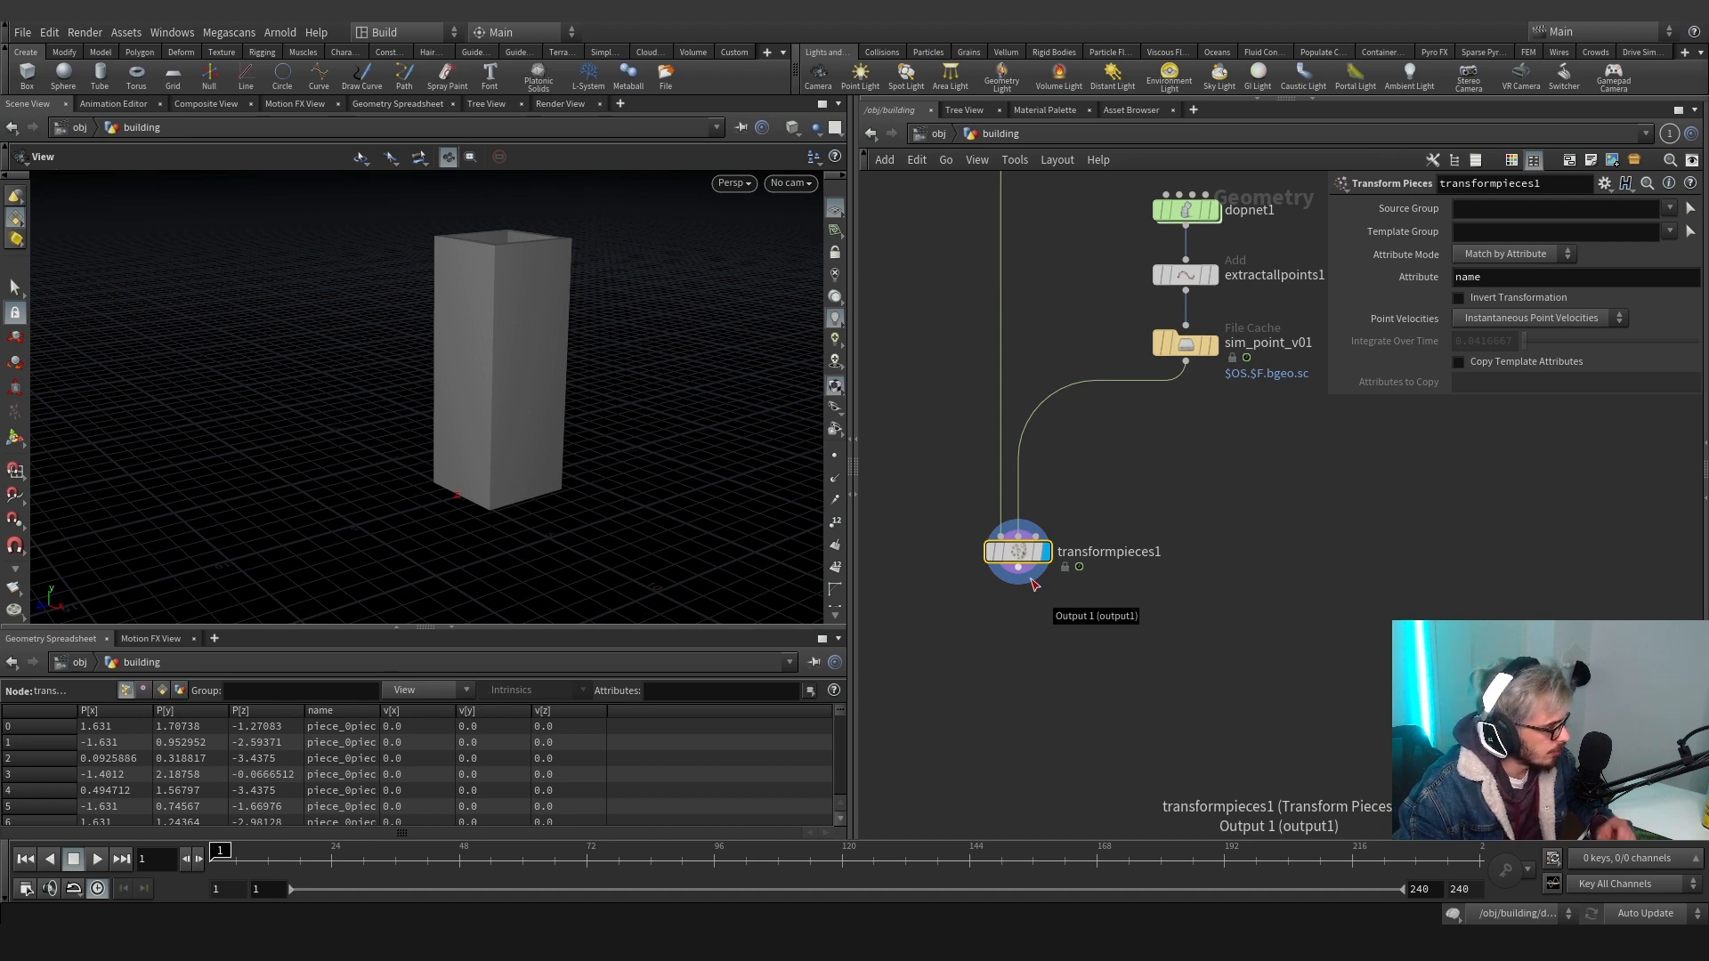
- Append an Unpack node and a Debris Source node below transformpieces1 and display the debris
left_click(1035, 583)
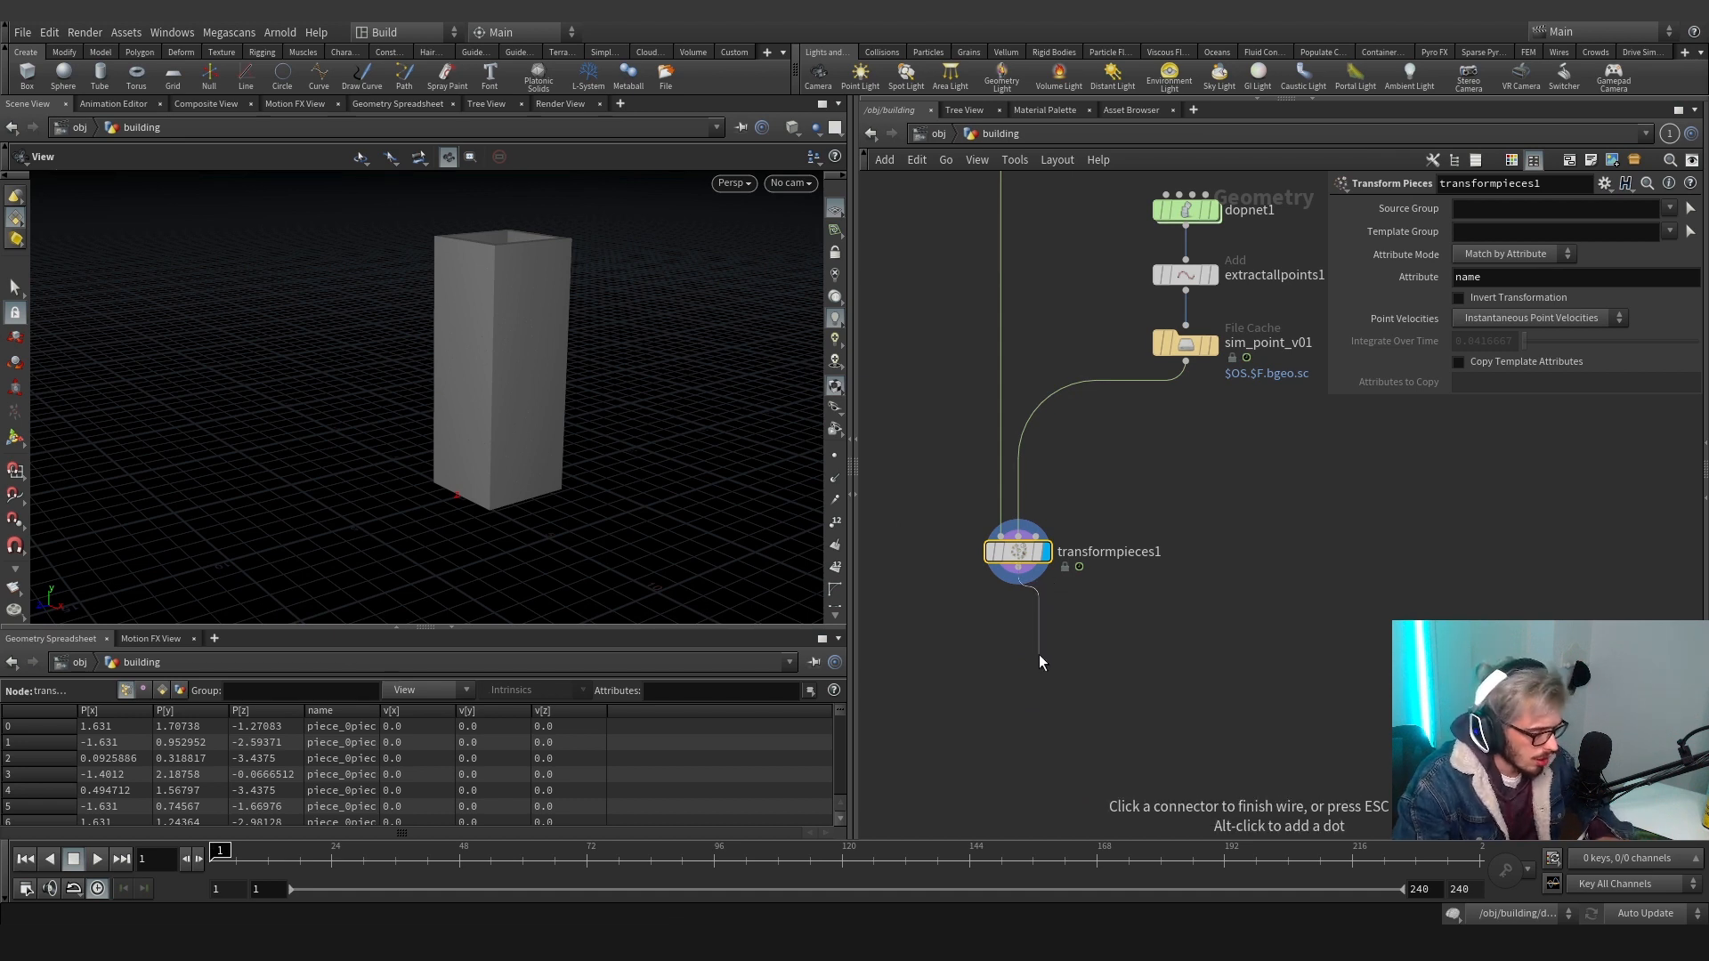
key("Tab")
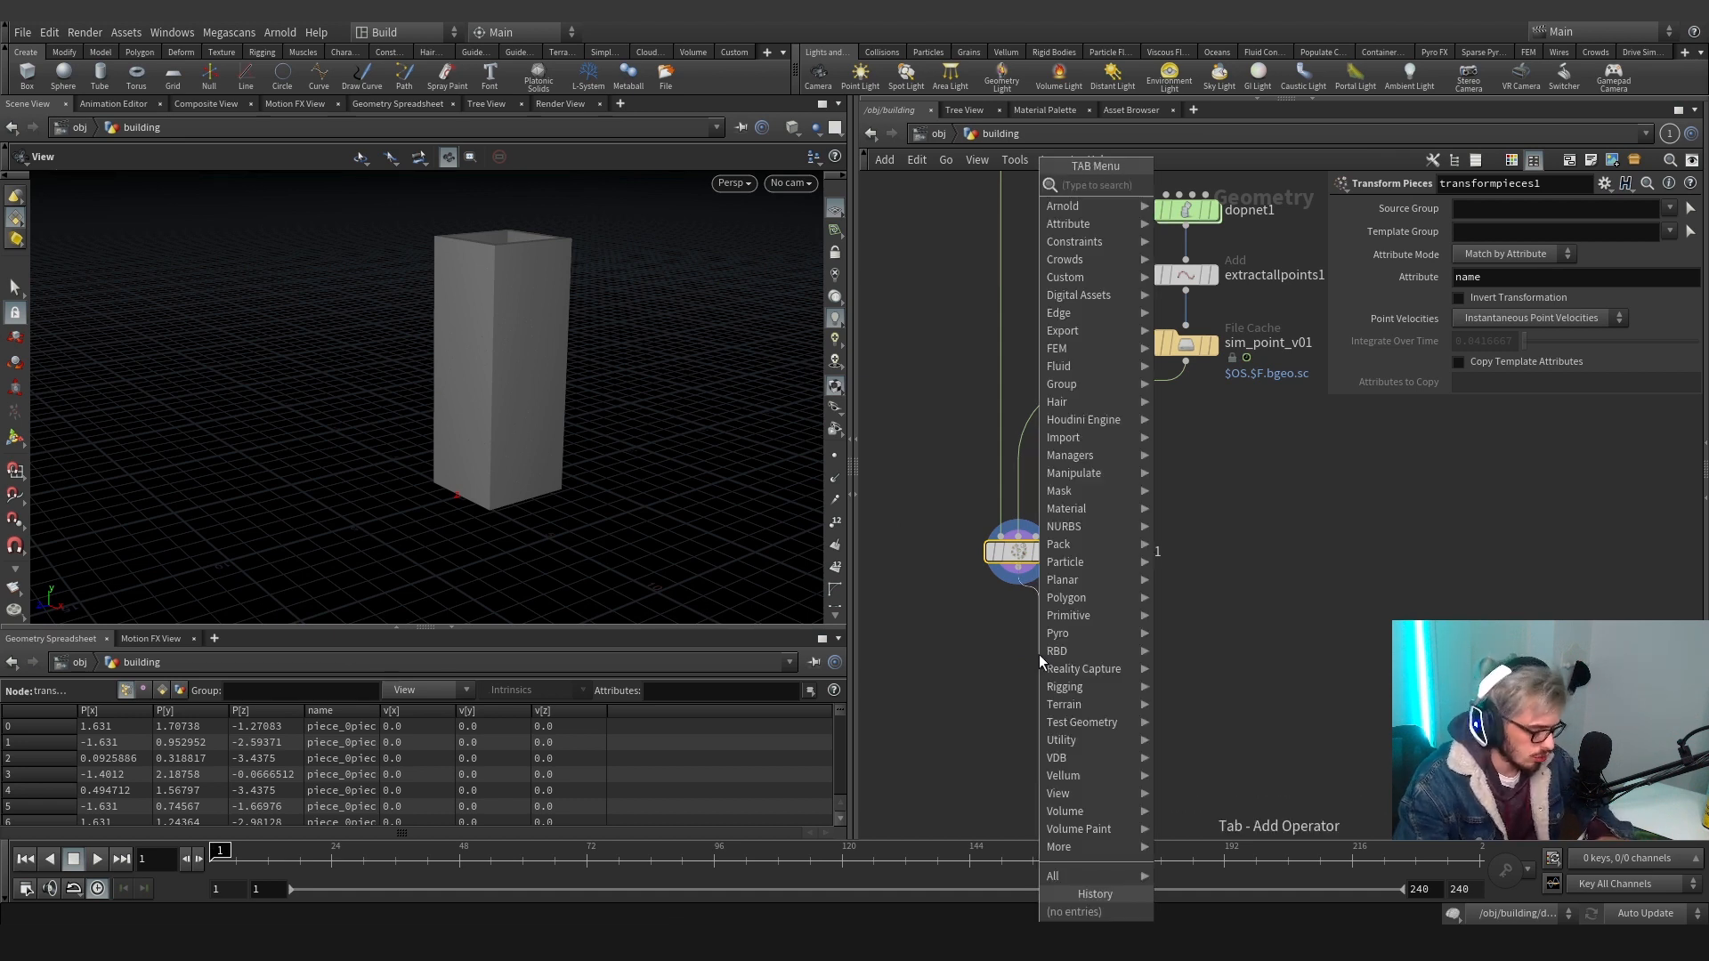
type("unpack")
key("Return")
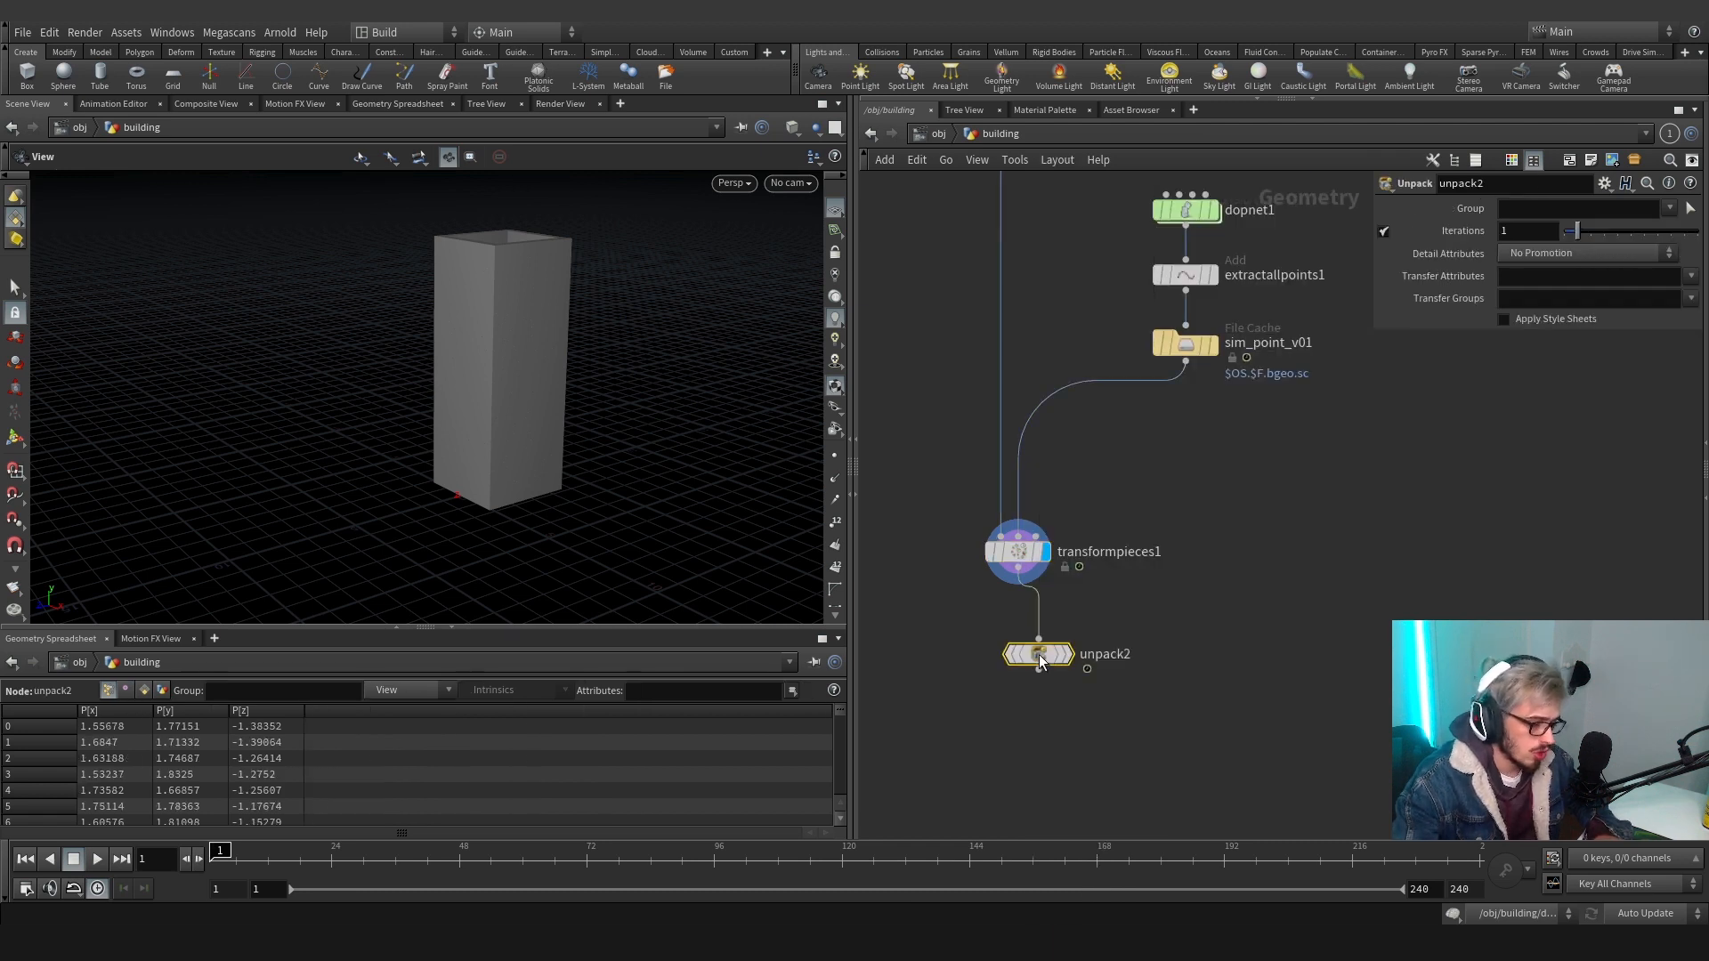
left_click(1046, 671)
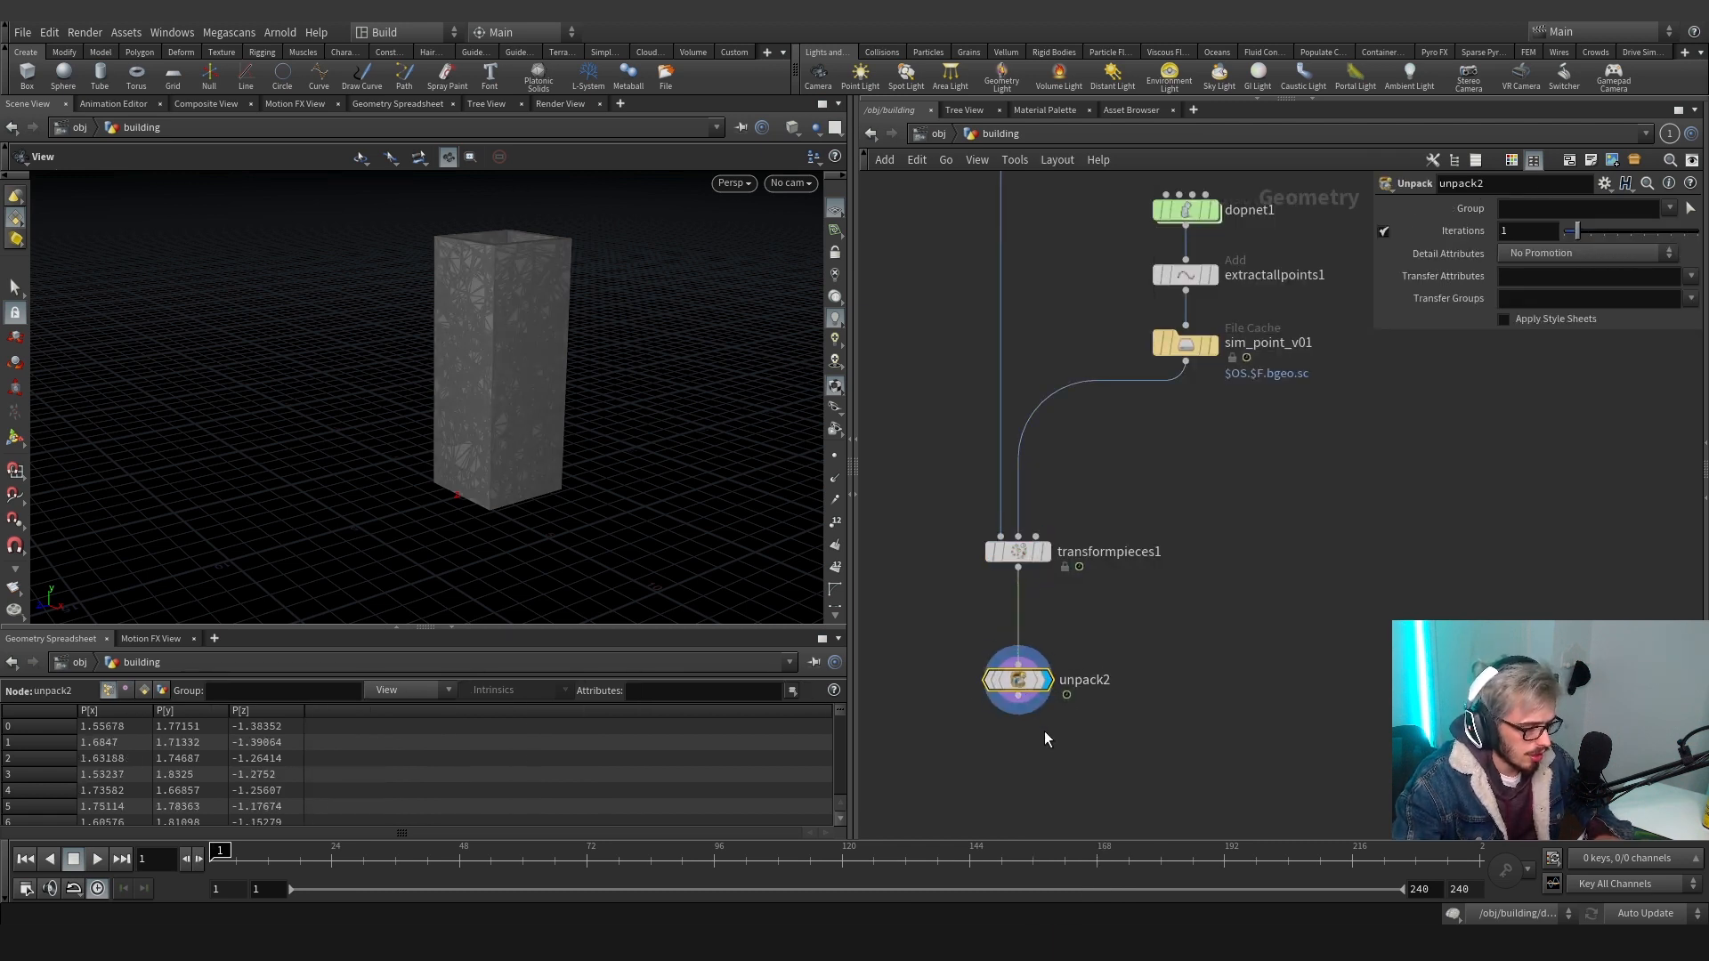
scroll(1052, 739, "down", 2)
key("Tab")
type("debri")
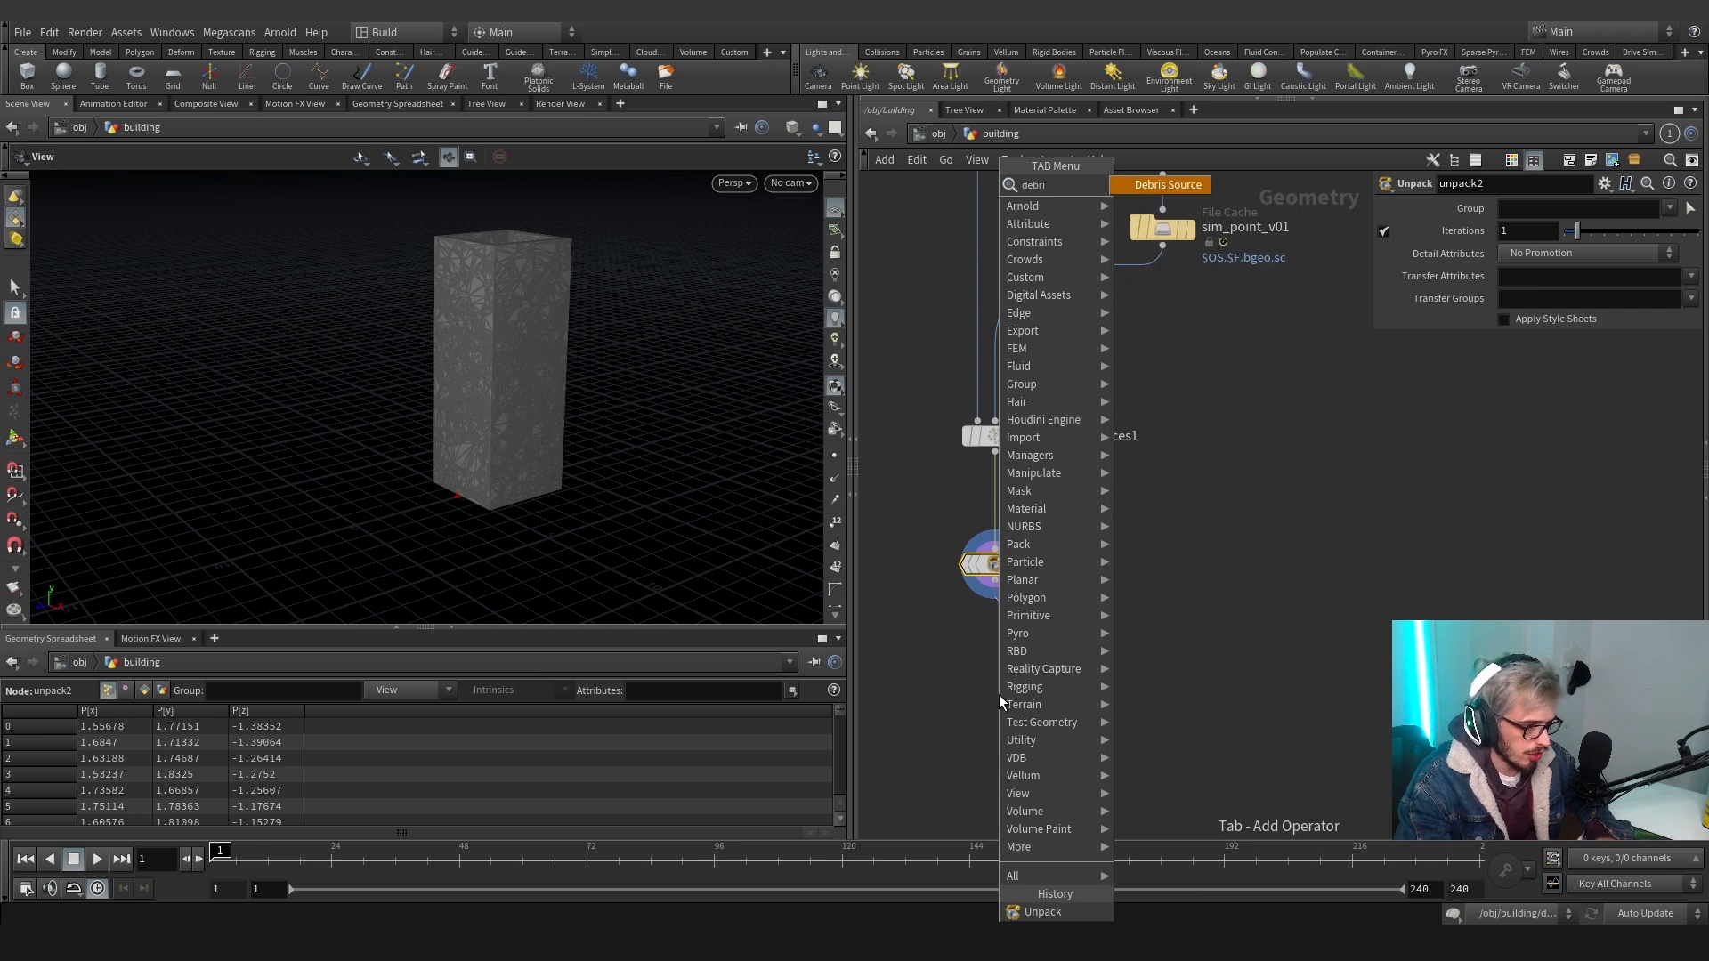
key("Return")
left_click(997, 702)
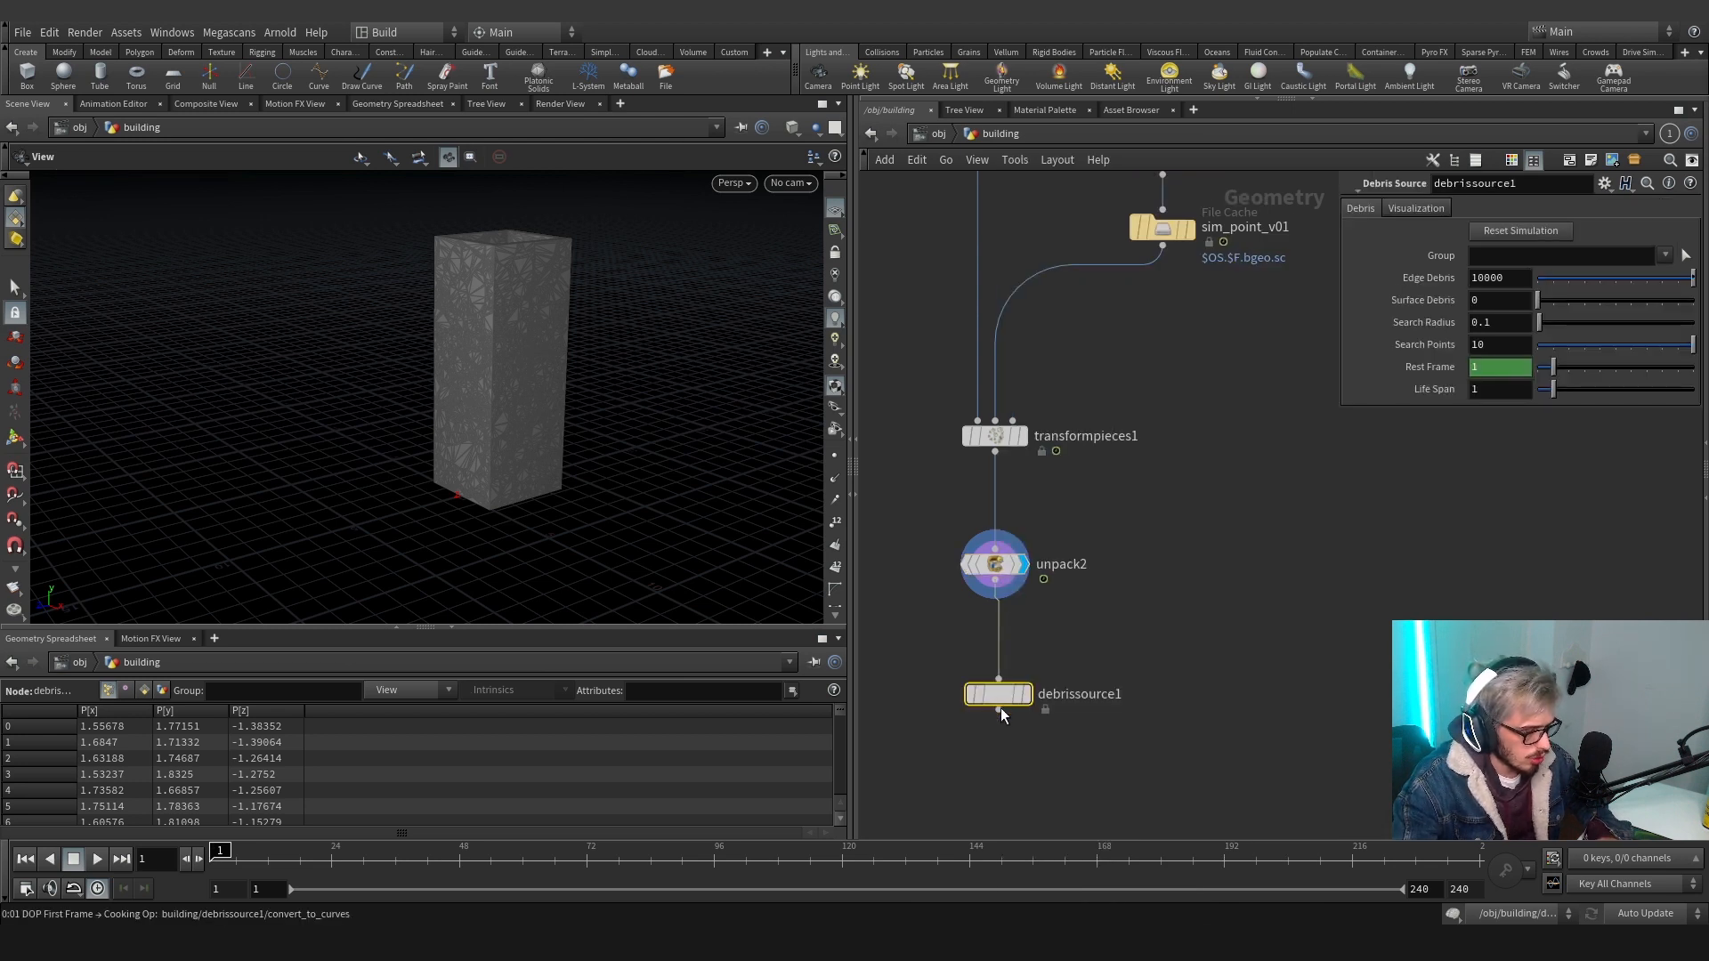
left_click_drag(1000, 698, 1022, 722)
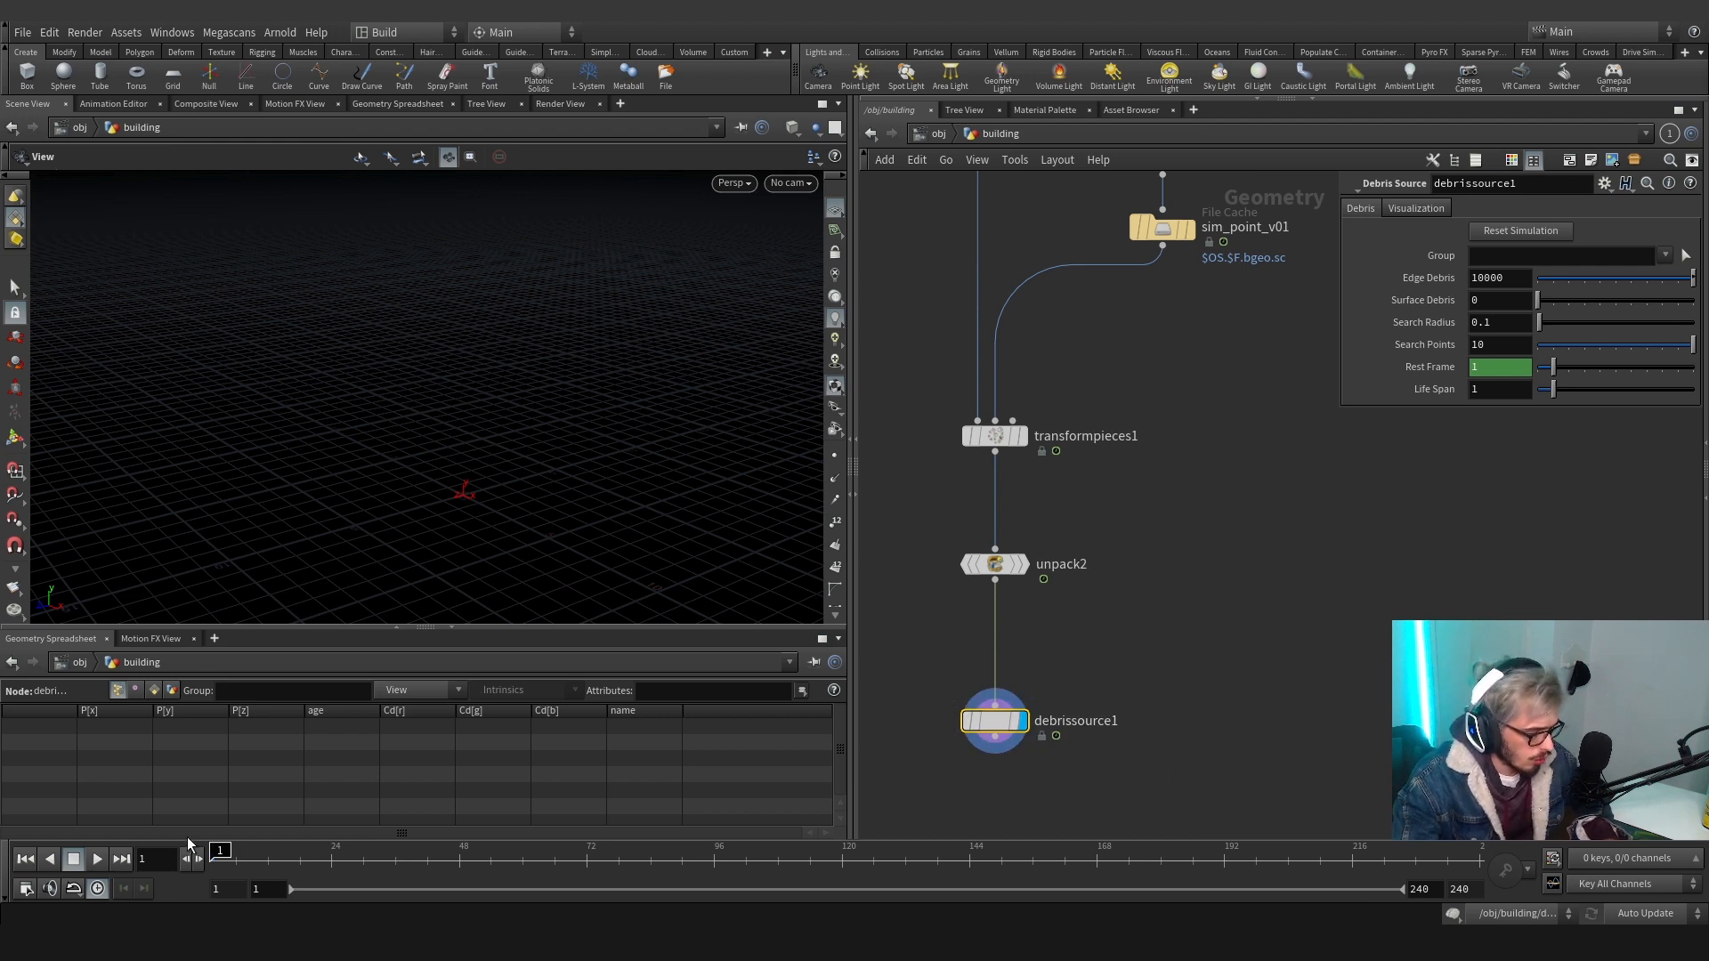
- Play the debris emission, then set Edge Debris on debrissource1 to 100000
left_click(96, 858)
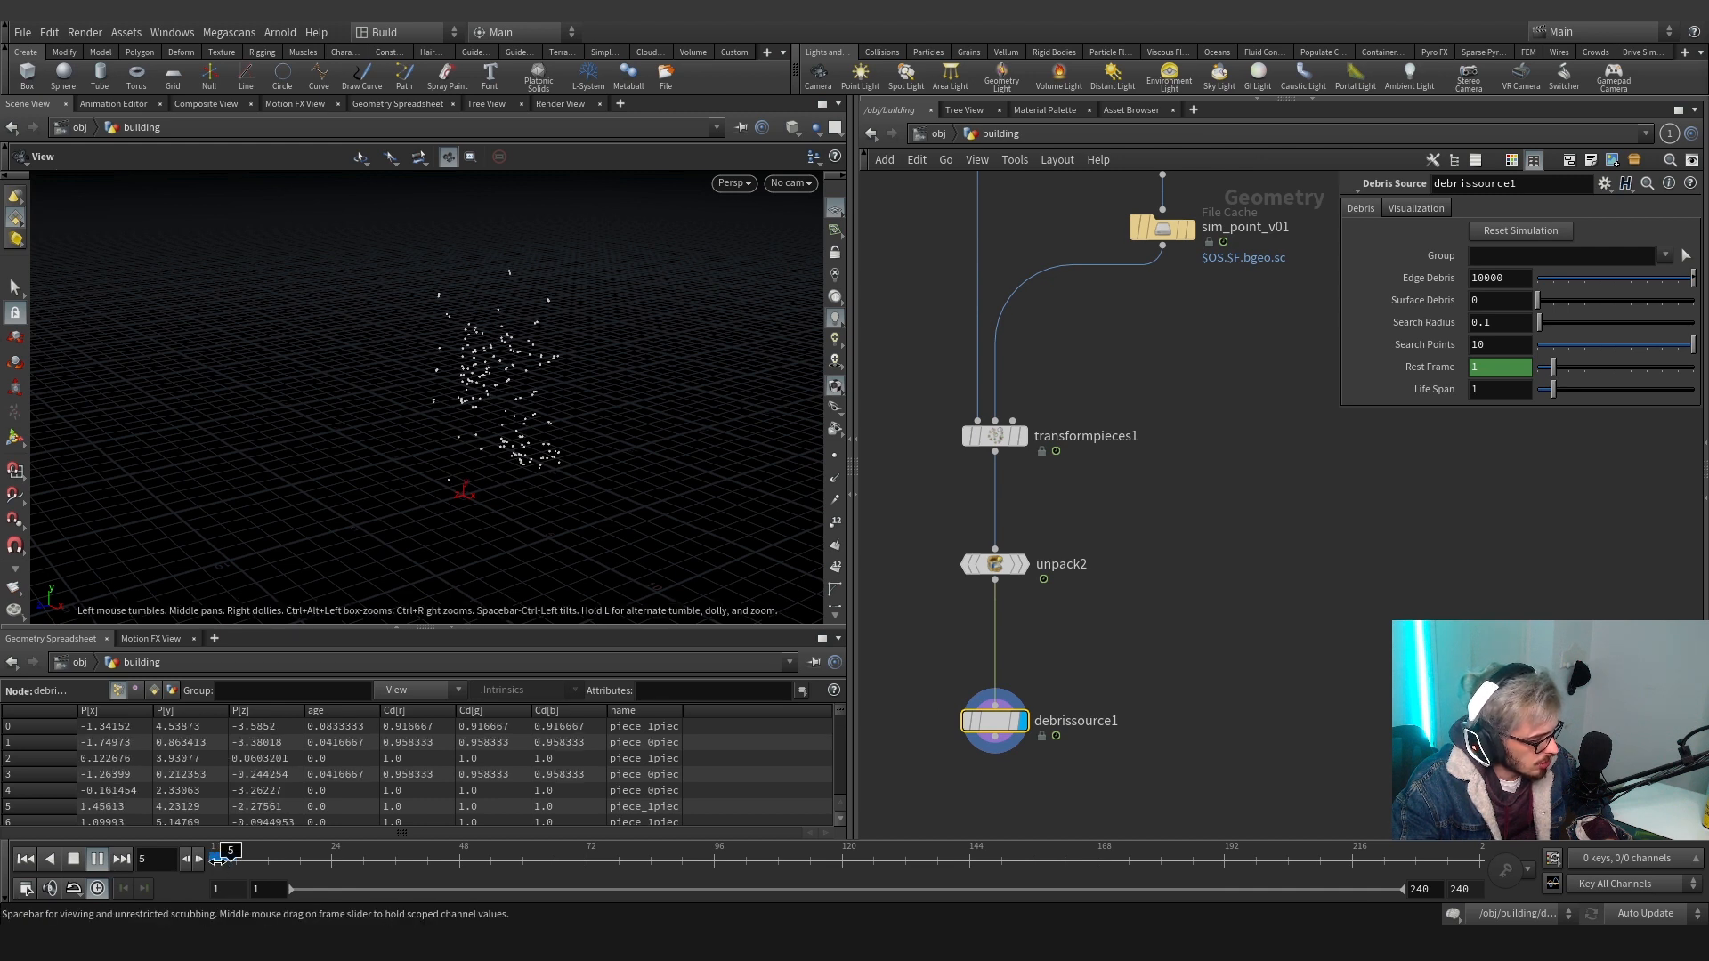
left_click_drag(227, 858, 215, 858)
left_click(1525, 278)
type("0")
key("Return")
- Add a File Cache node below debrissource1
left_click_drag(1233, 721, 1246, 543)
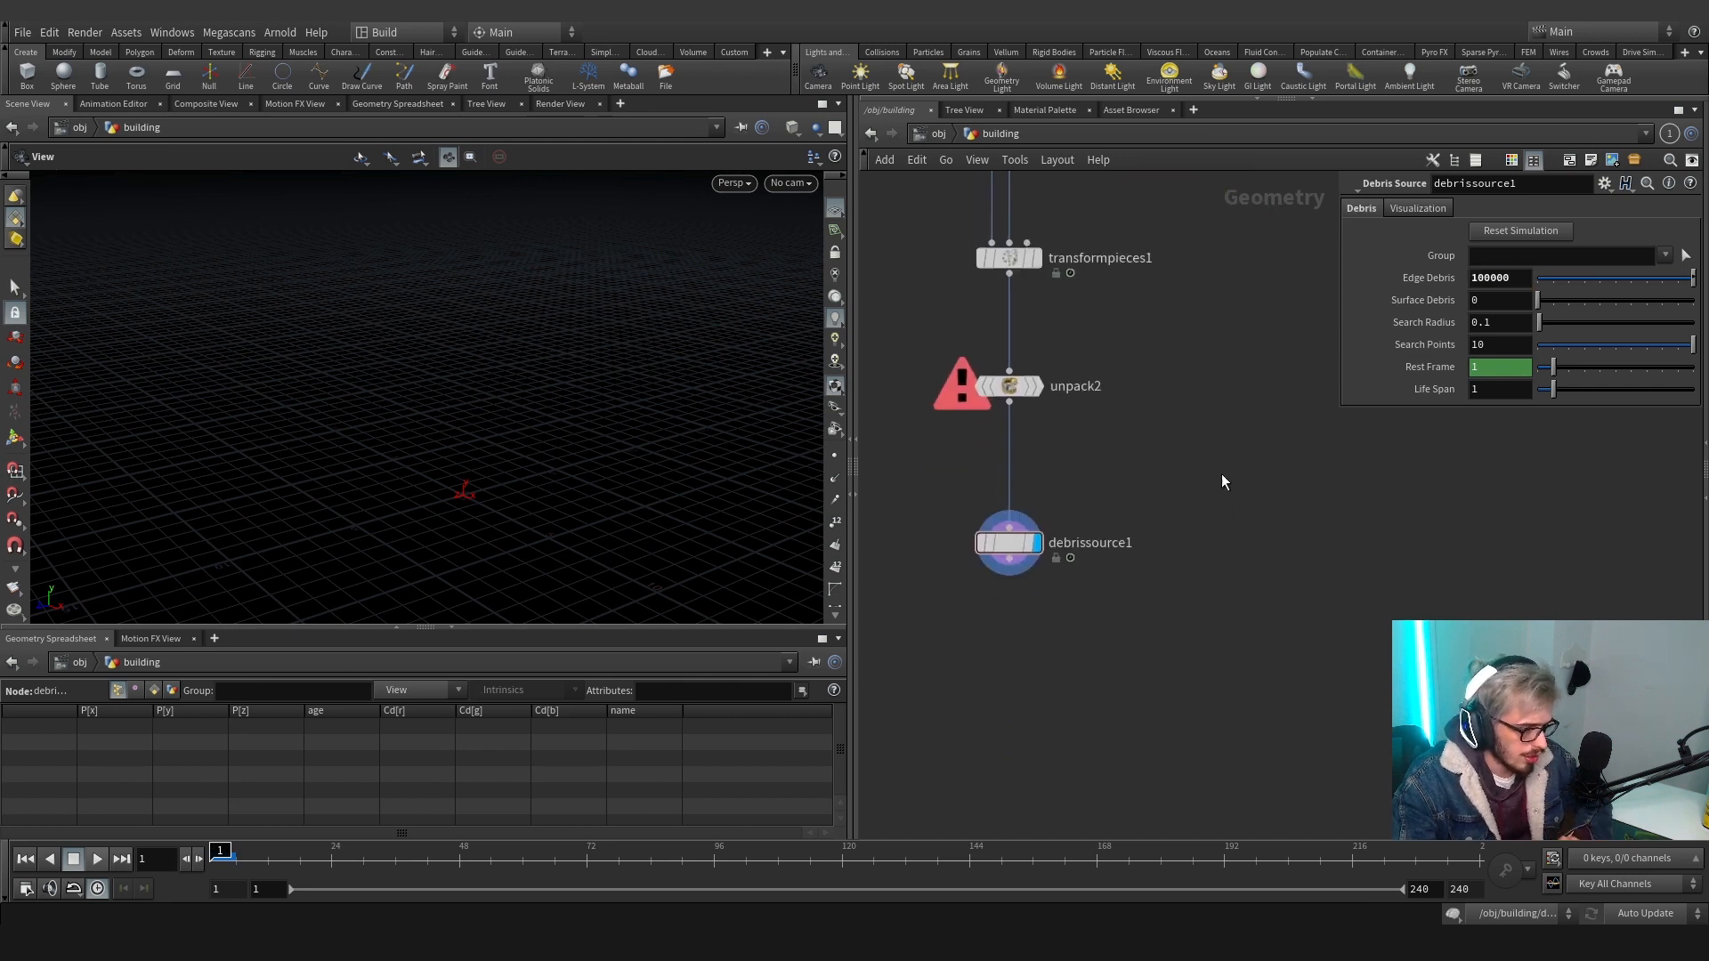
key("Tab")
type("deb")
key("Escape")
left_click(1008, 650)
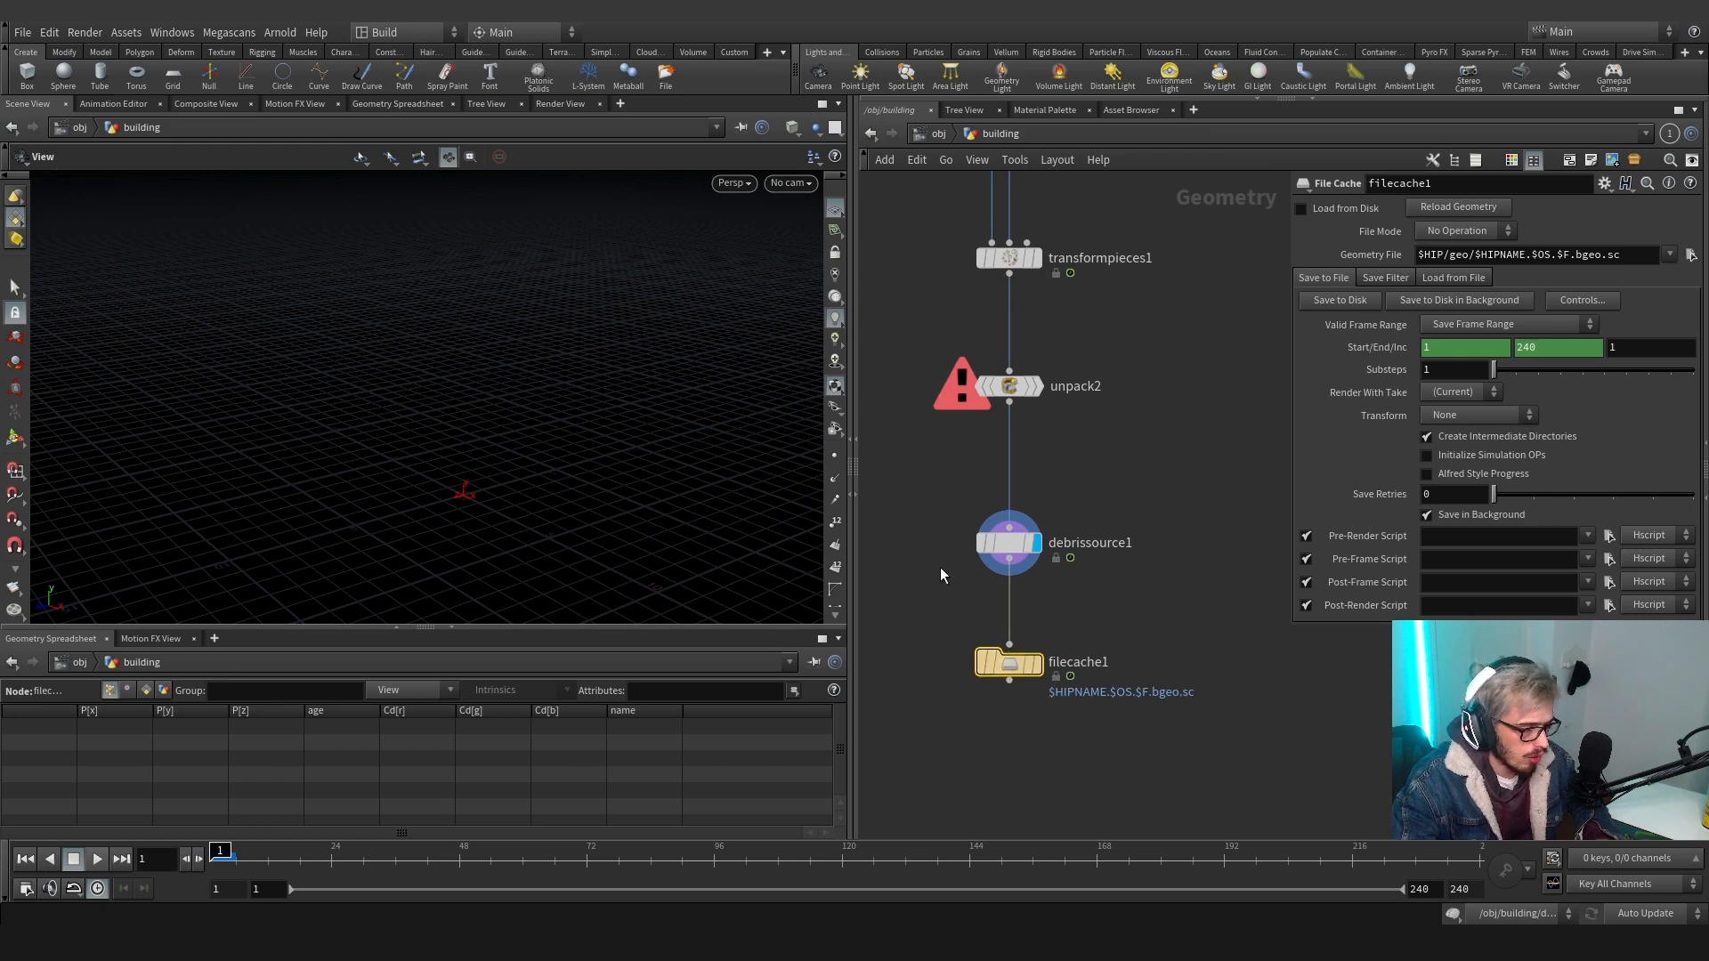
- Cache to $HIP/cache/$OS/$OS.$F.bgeo.sc, rename the node sim_debri_v01 and scrub the cached debris
left_click(1603, 182)
left_click(1511, 551)
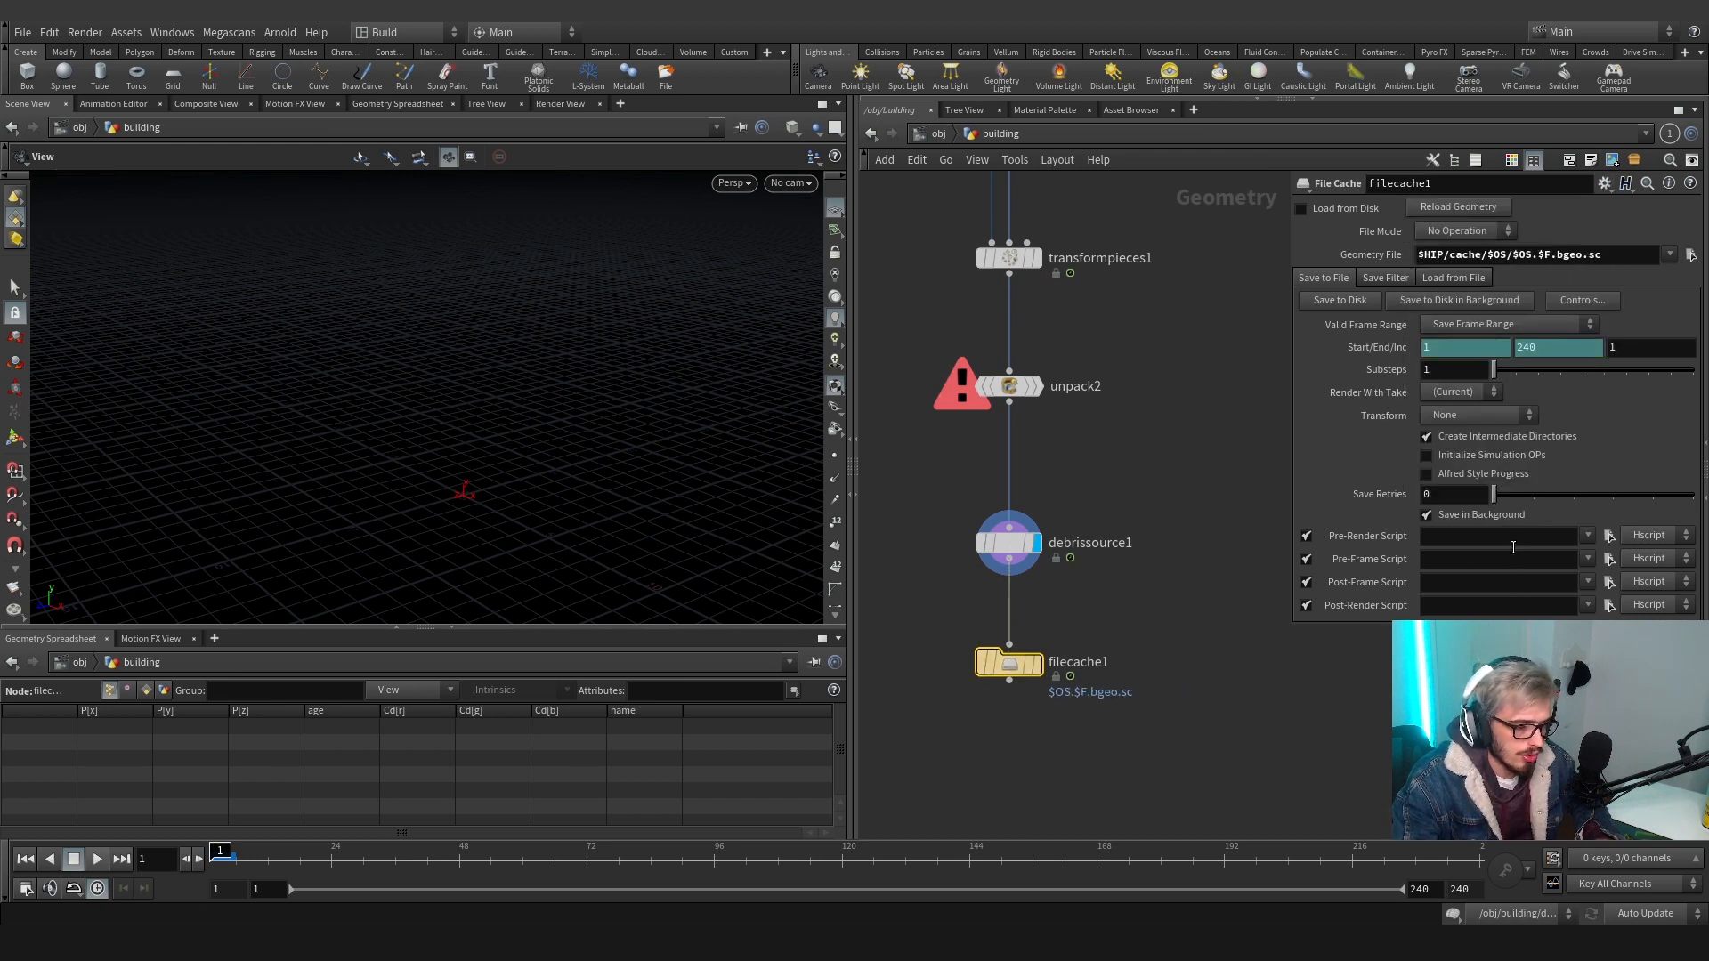
double_click(1077, 660)
type("sim_debri")
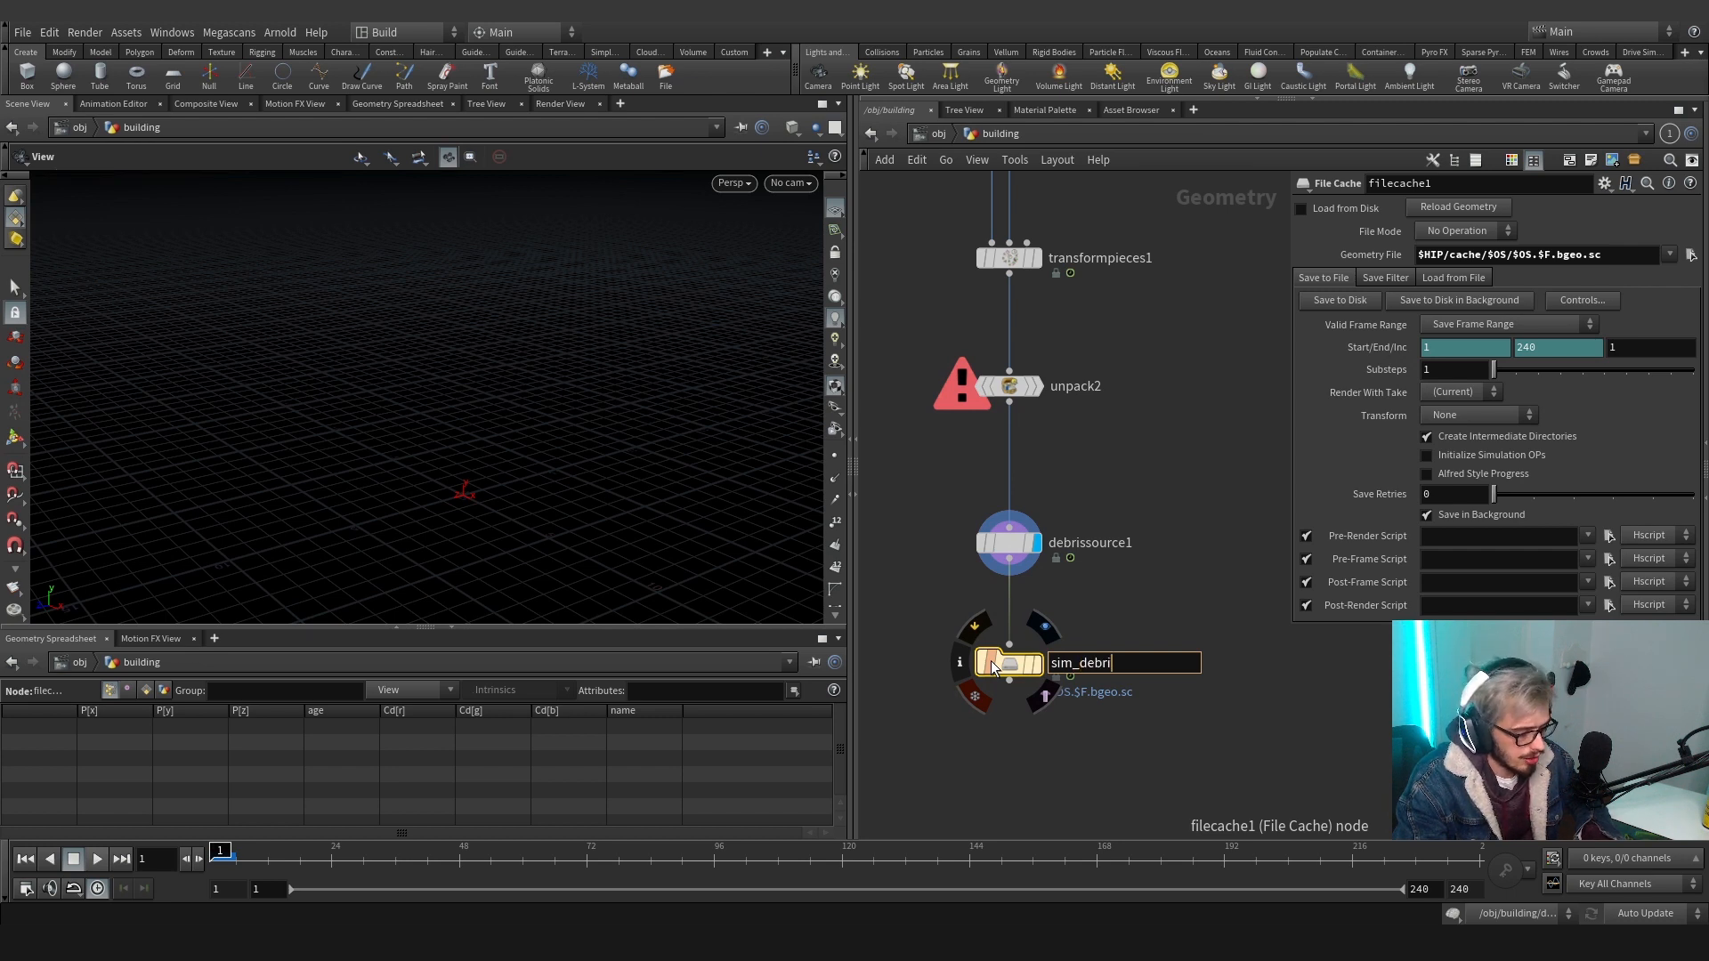
type("_0")
key("BackSpace")
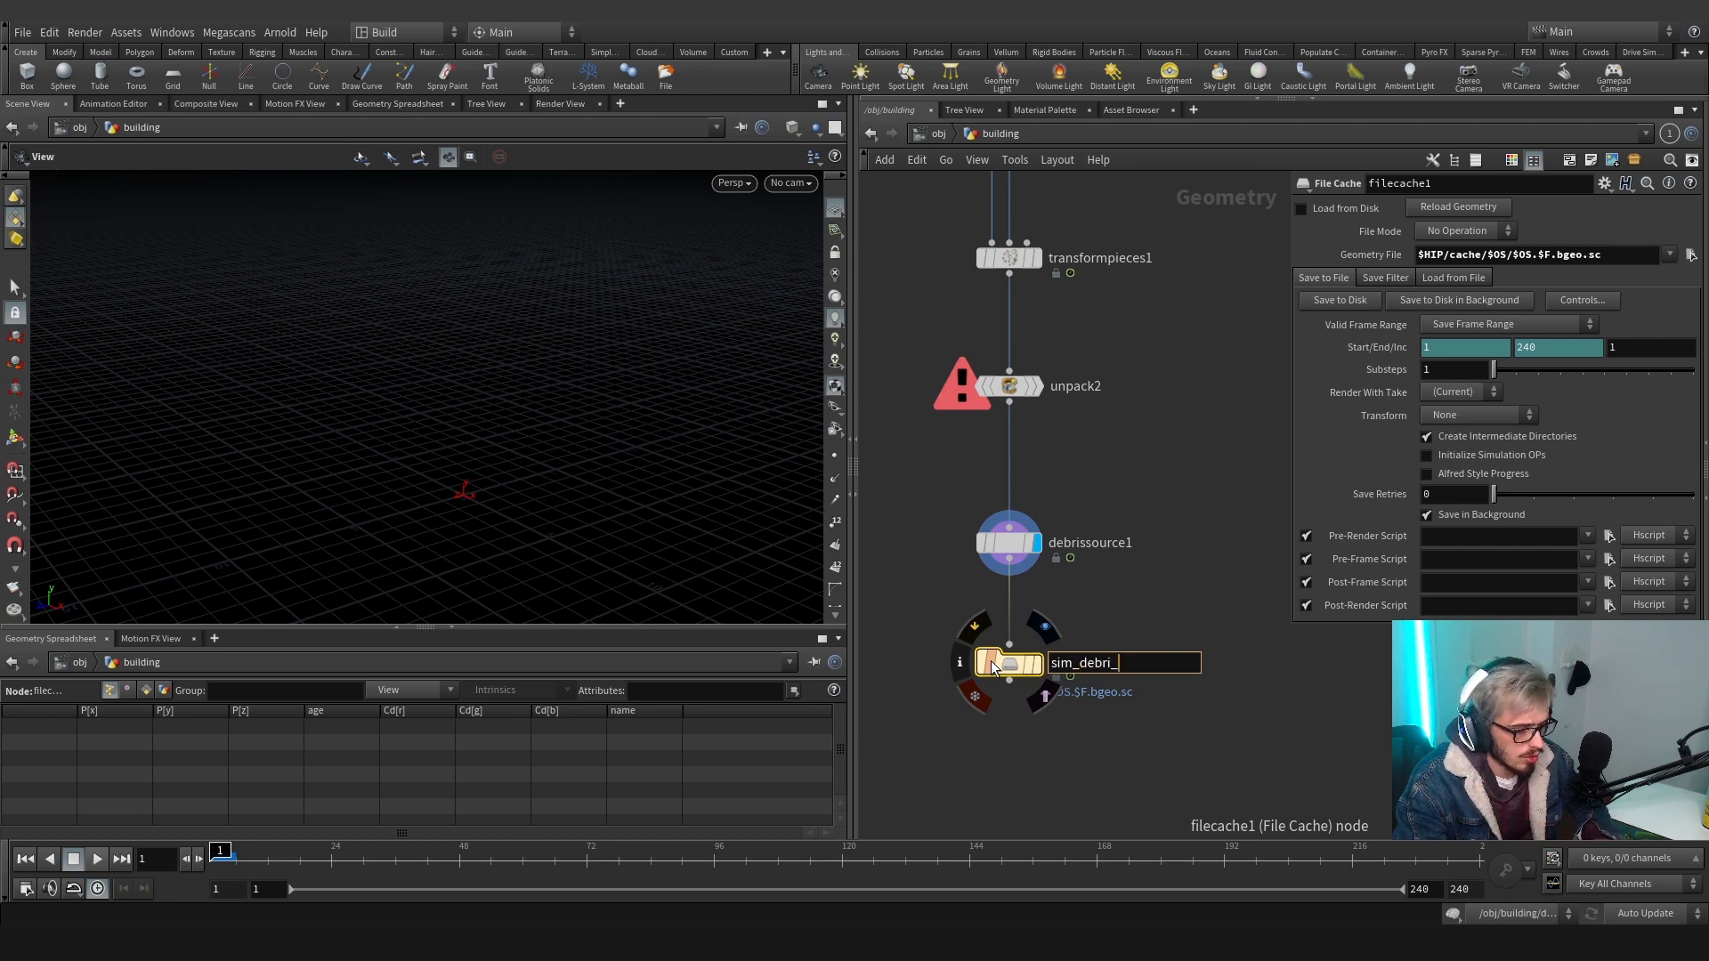
type("v01")
key("Return")
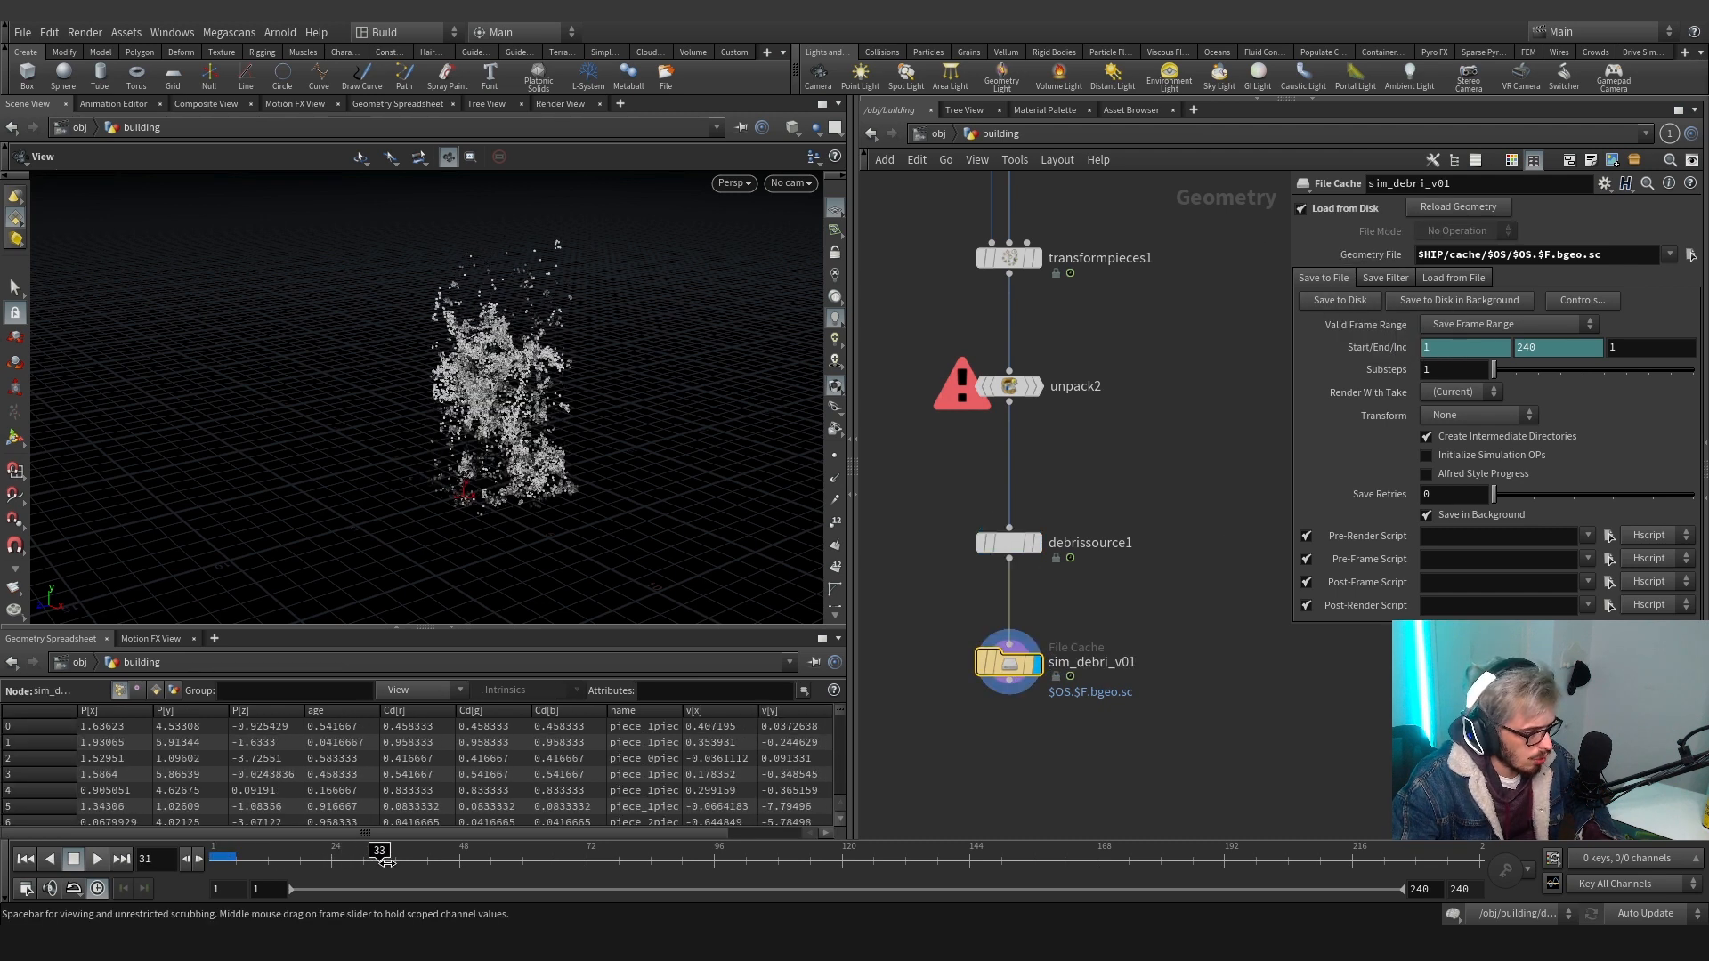
mouse_move(571, 852)
left_mouse_down()
mouse_move(475, 852)
mouse_move(804, 854)
left_mouse_up()
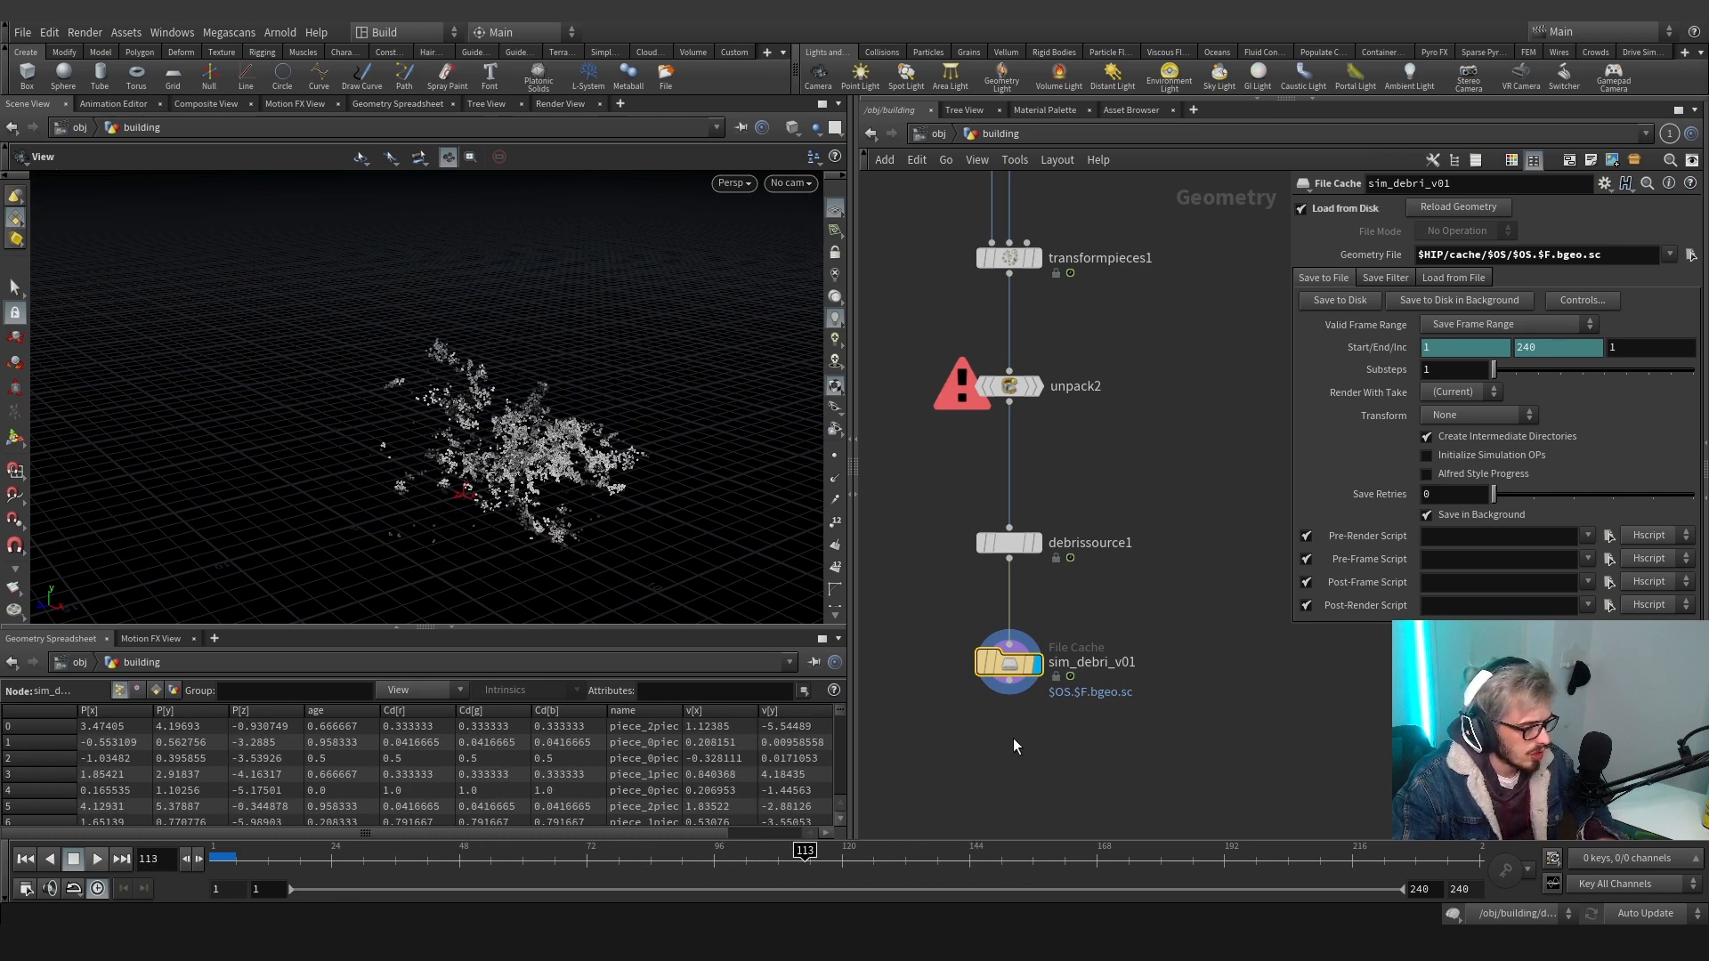
scroll(967, 535, "down", 3)
key("Tab")
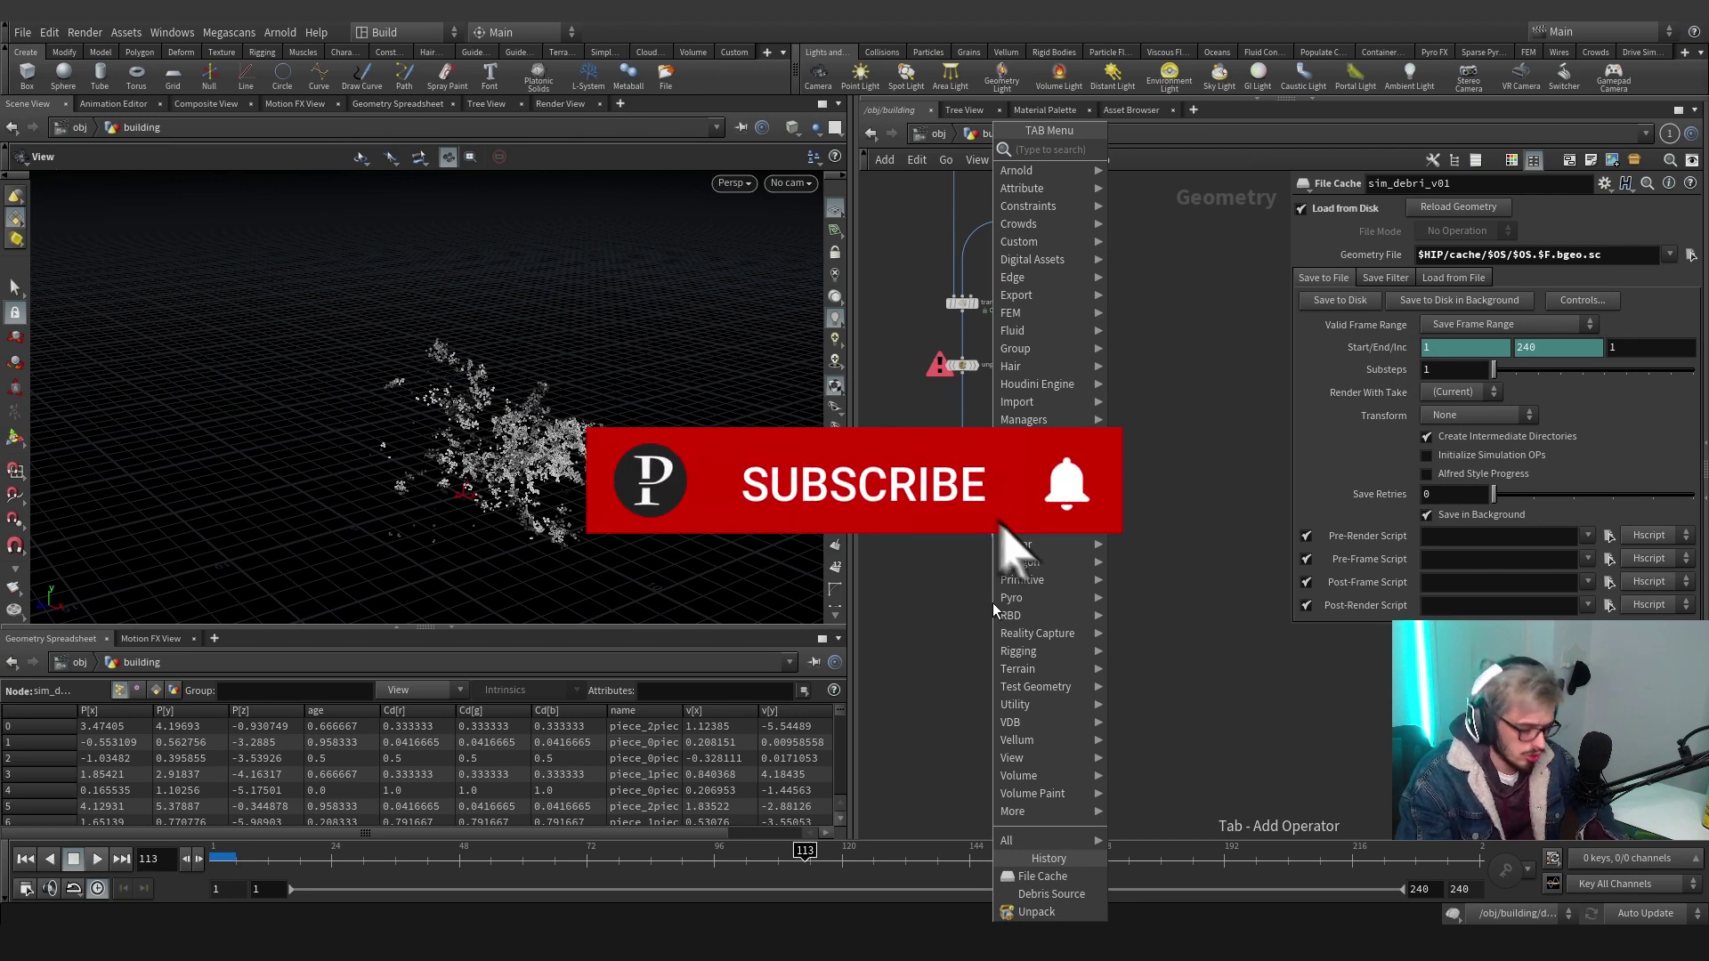
type("attribw")
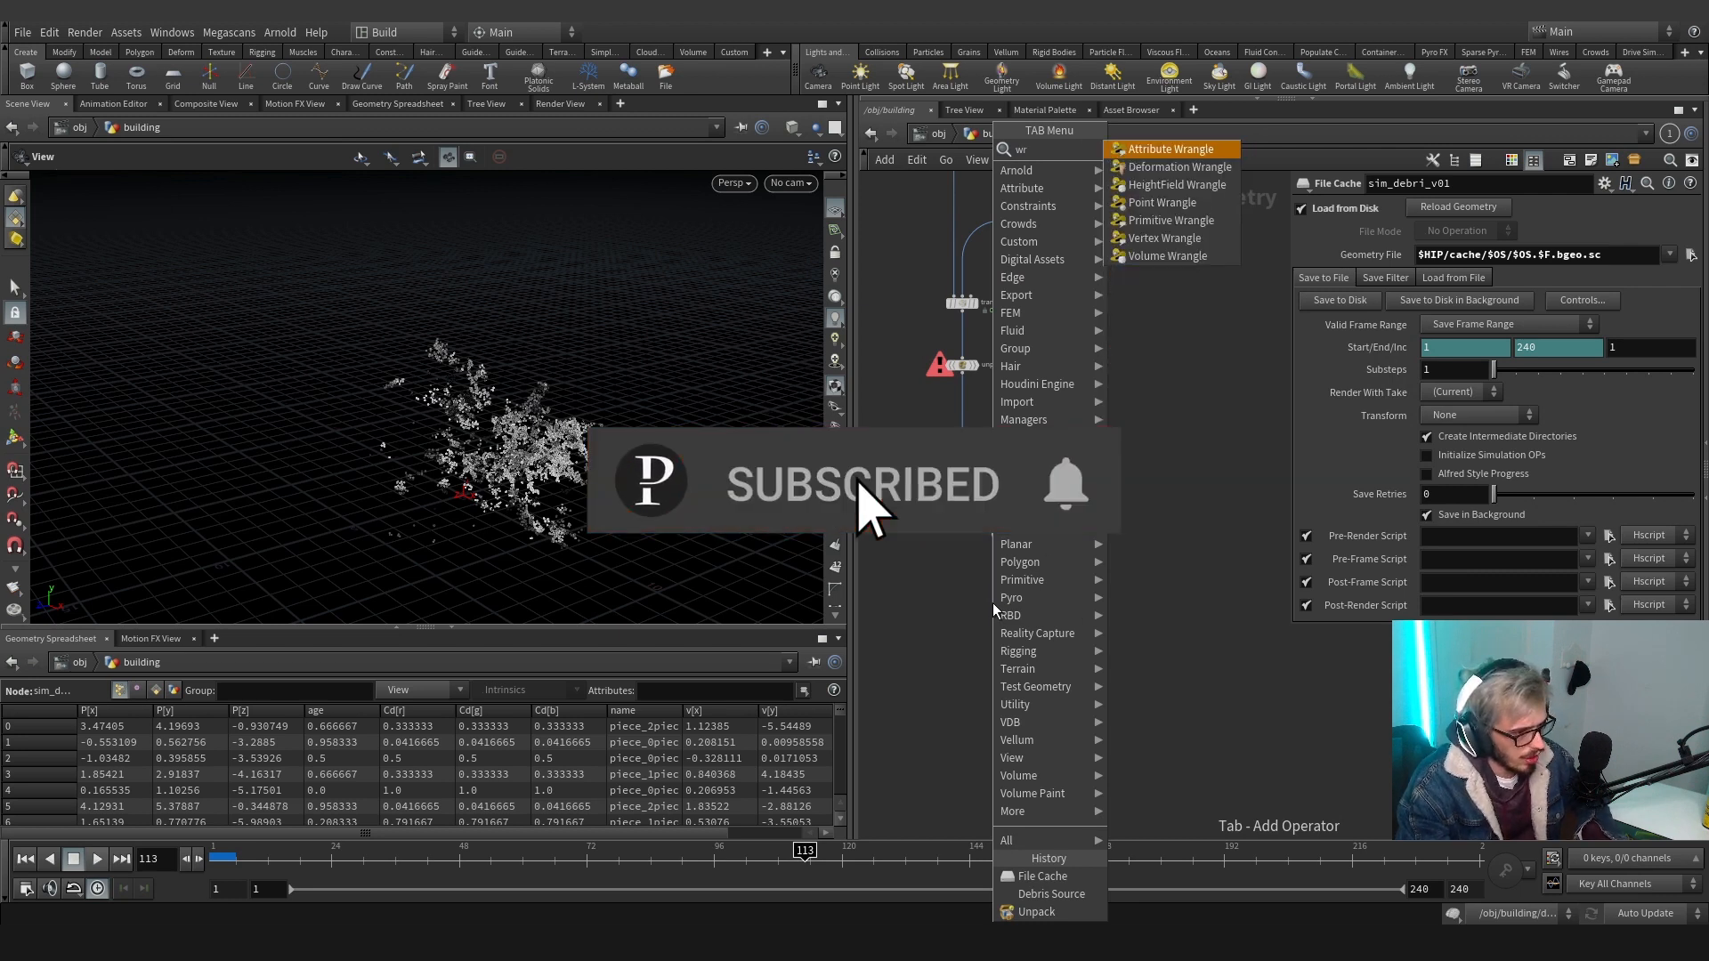
key("Return")
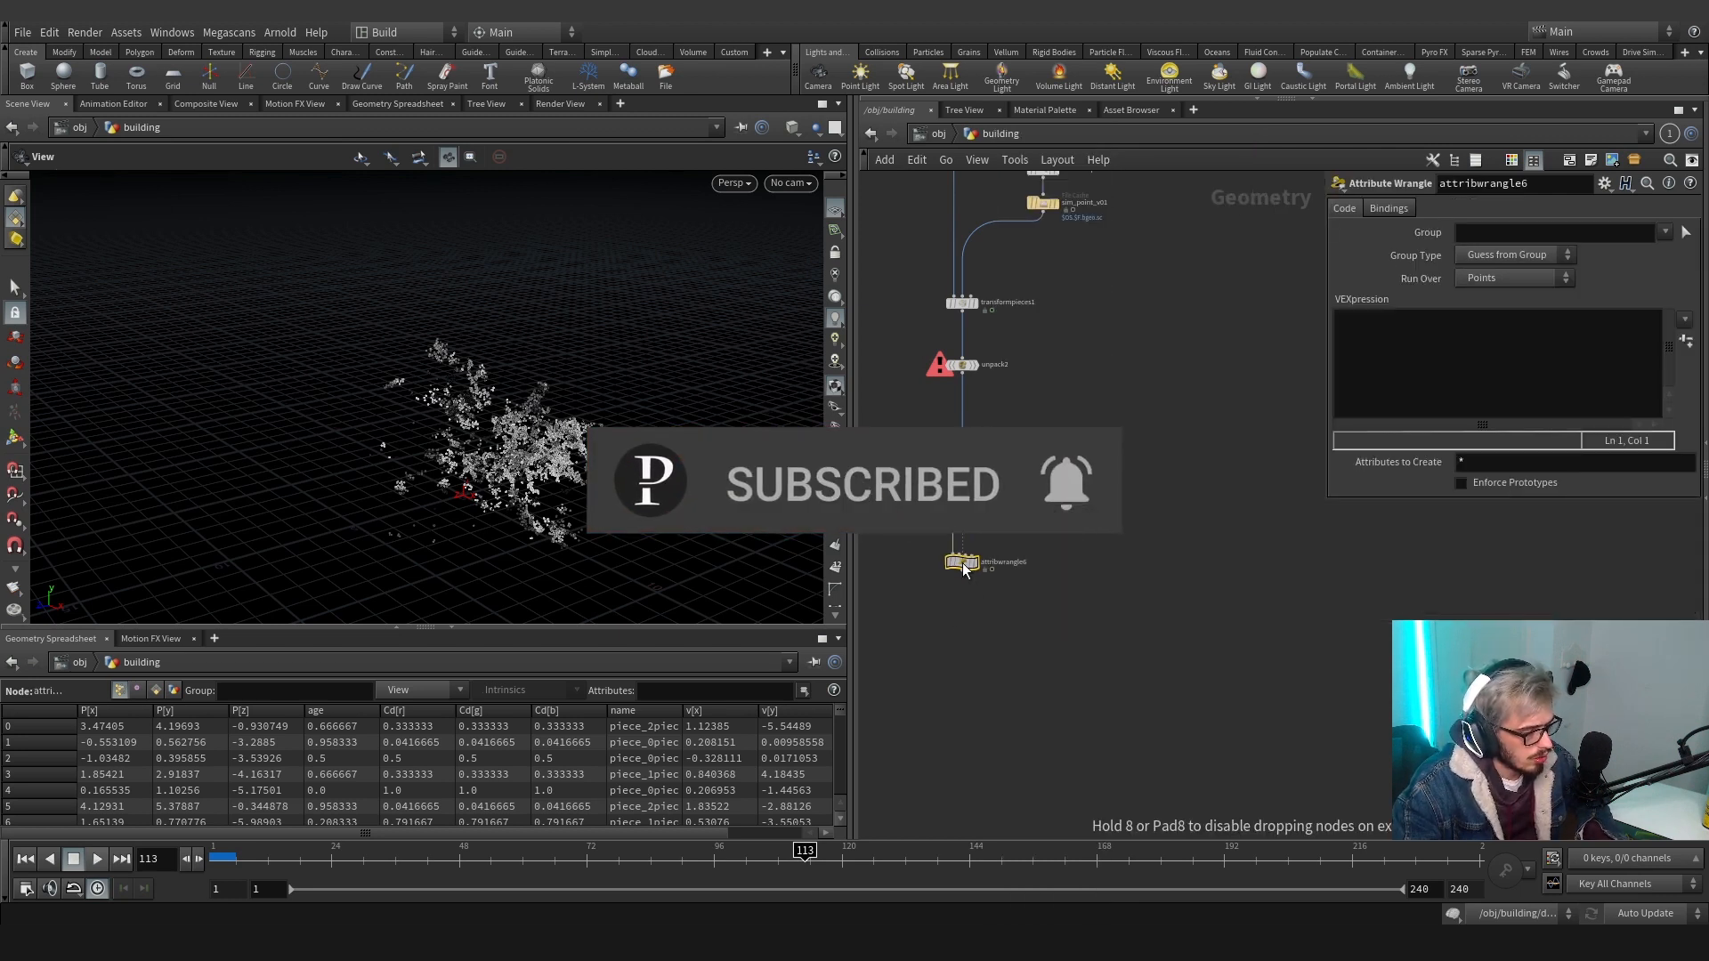
scroll(965, 564, "up", 3)
left_click(1429, 386)
key("BackSpace")
key("BackSpace")
type("@")
type("density =")
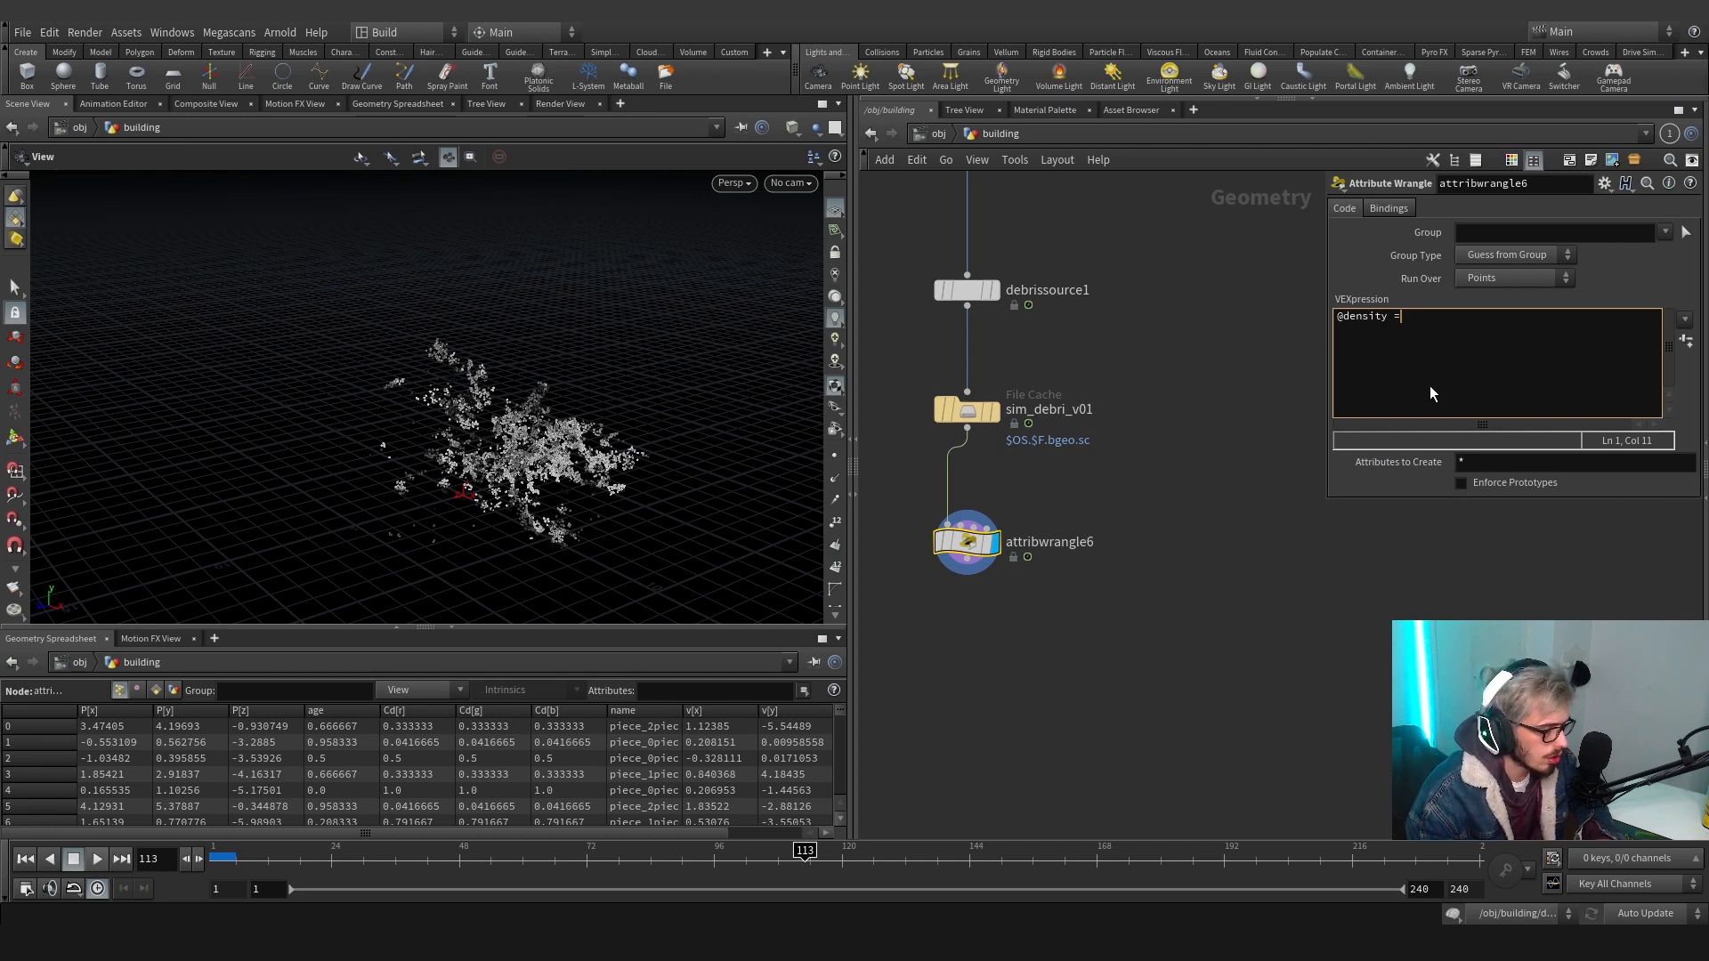
type("ge;")
key("ctrl+Return")
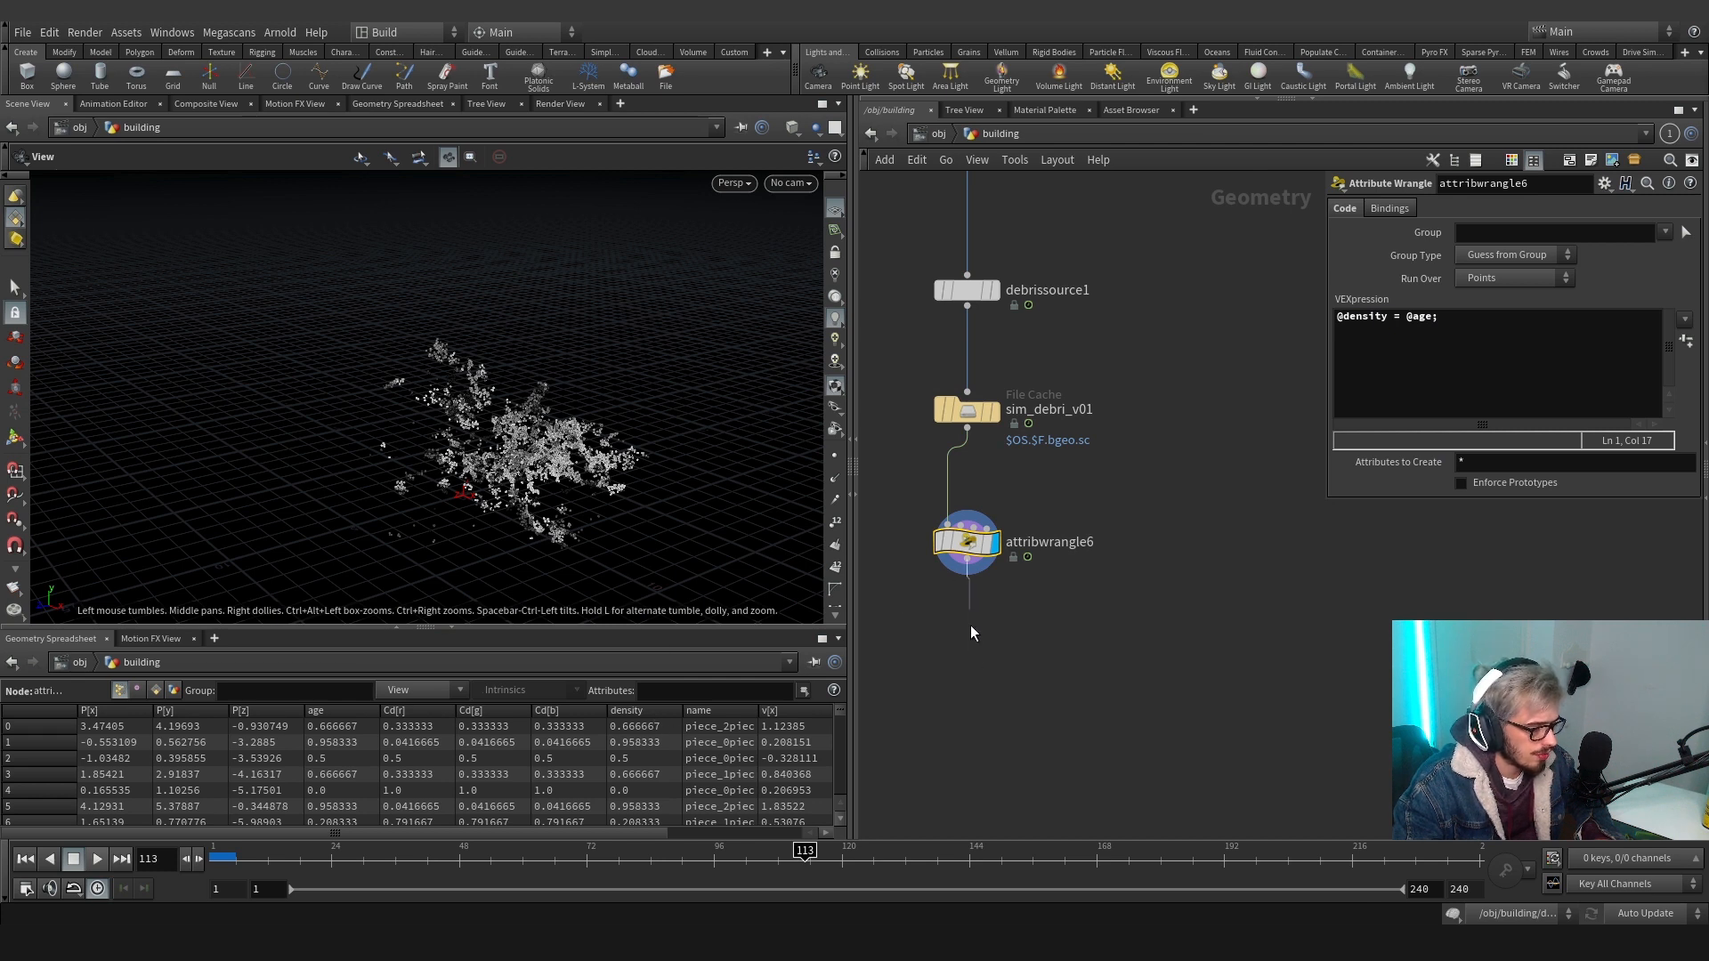
- Add a Volume Rasterize Attributes node rasterizing 'density v' and display it
key("Tab")
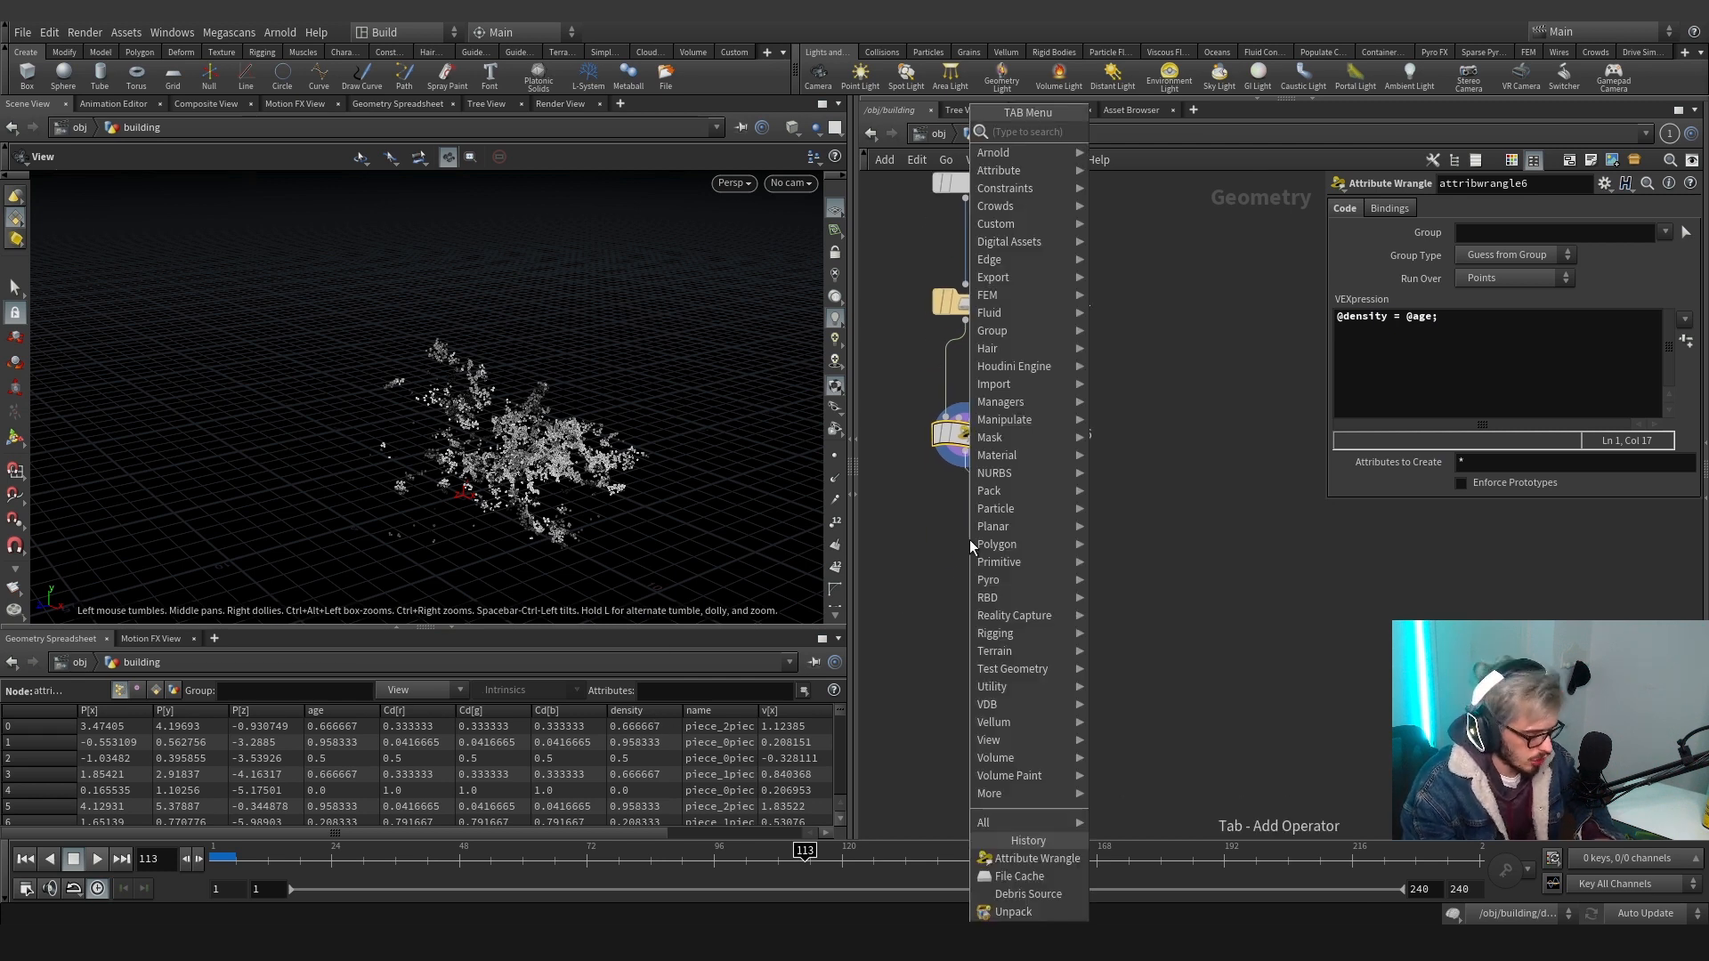
type("attribut")
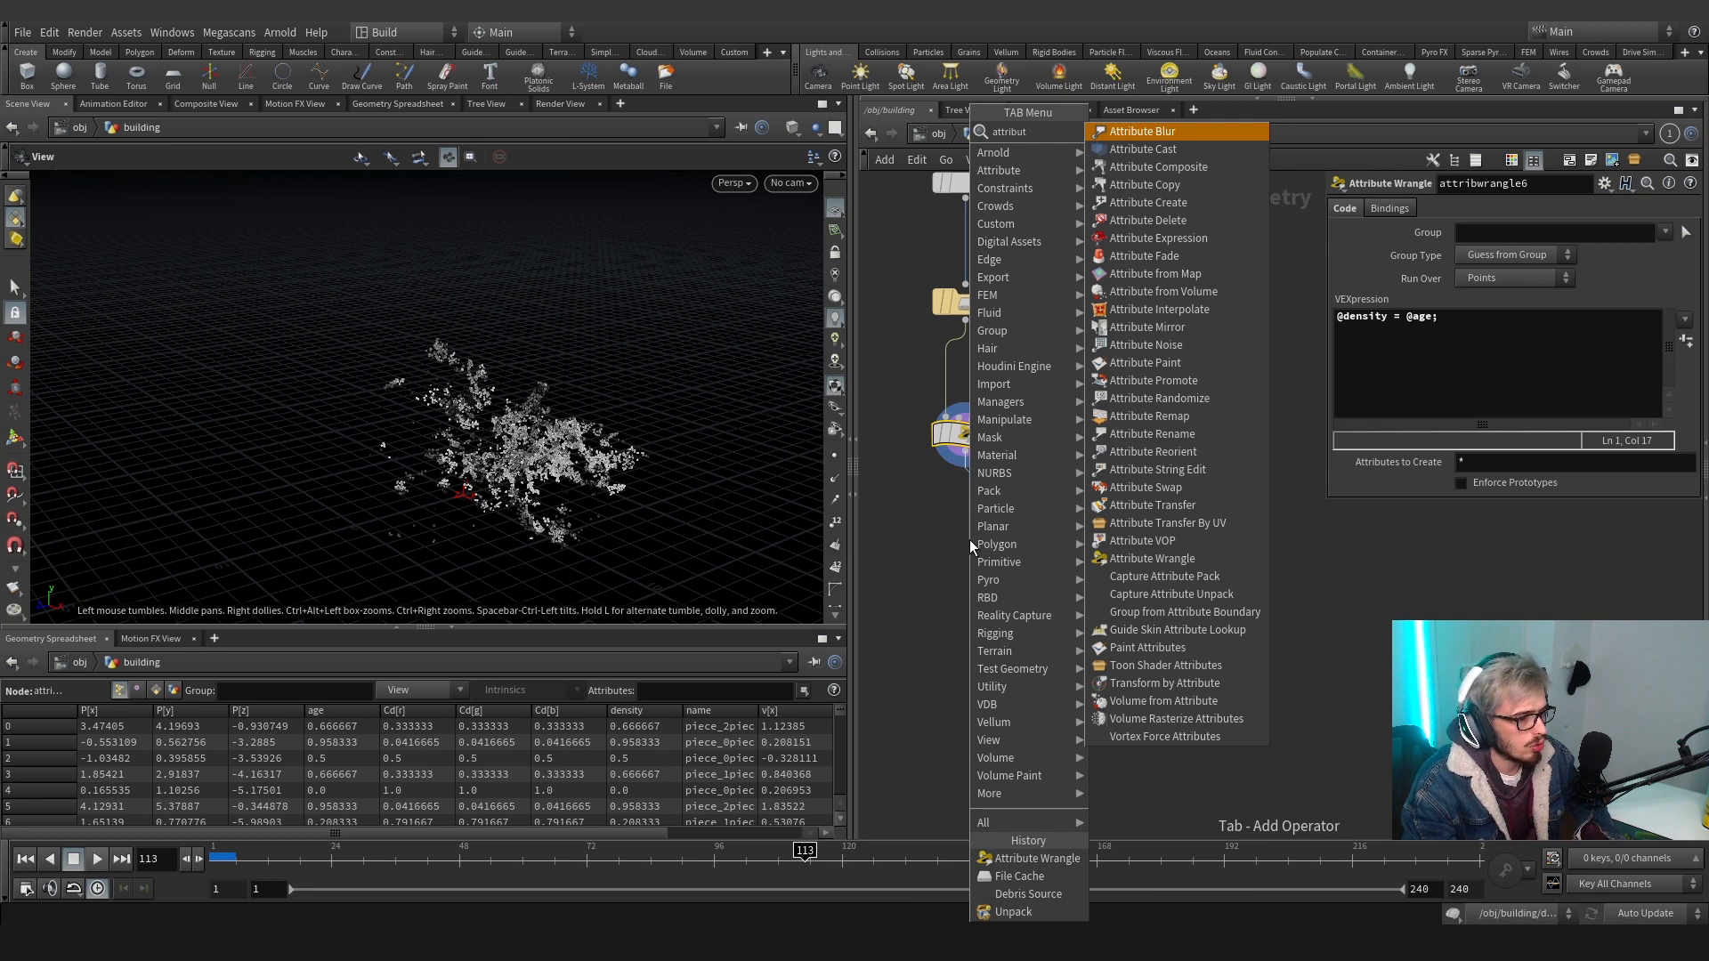
type("e rasterize")
key("Return")
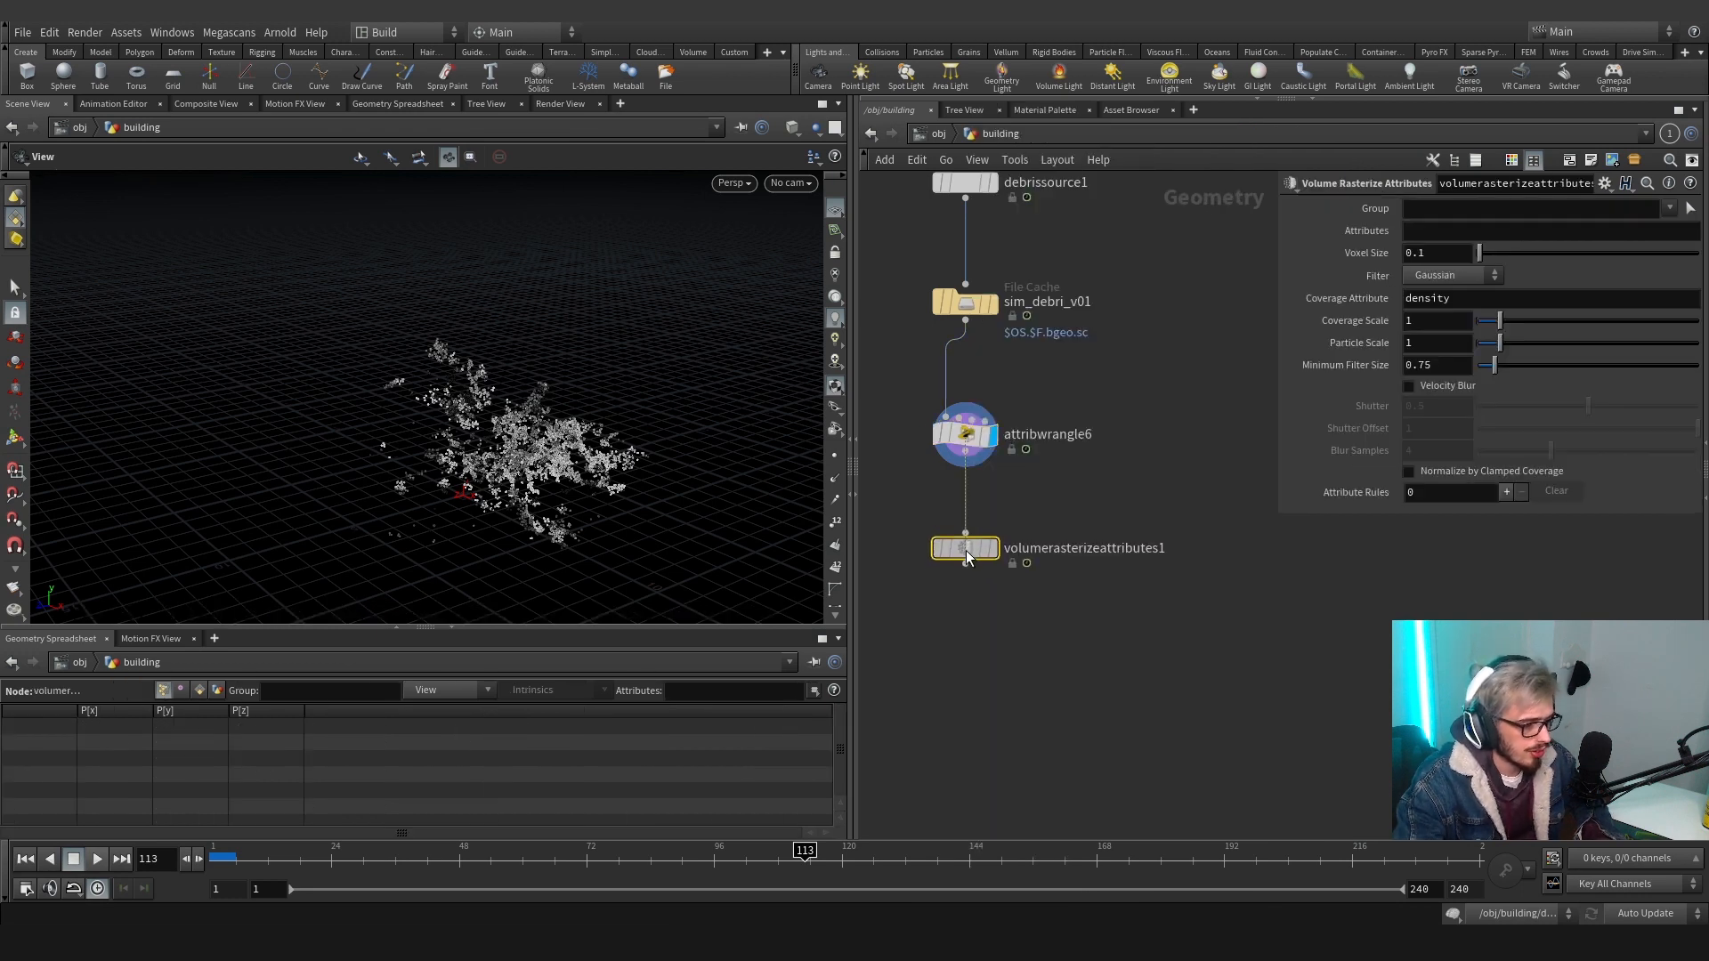
left_click(988, 552)
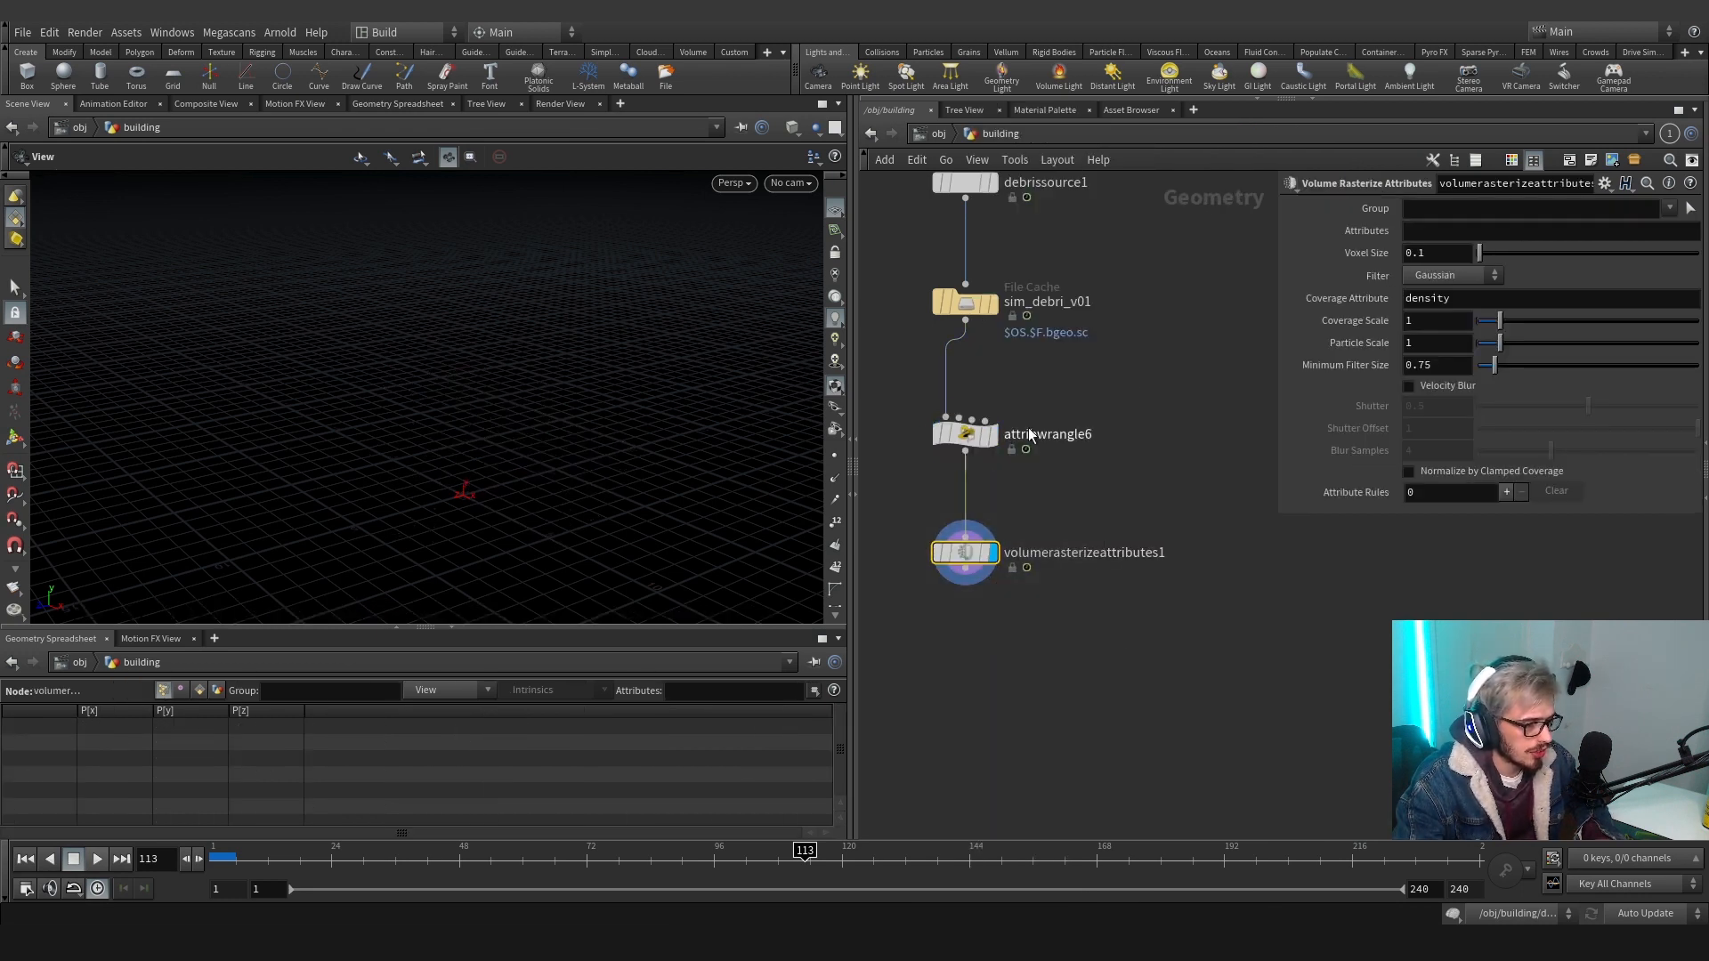
left_click(1439, 232)
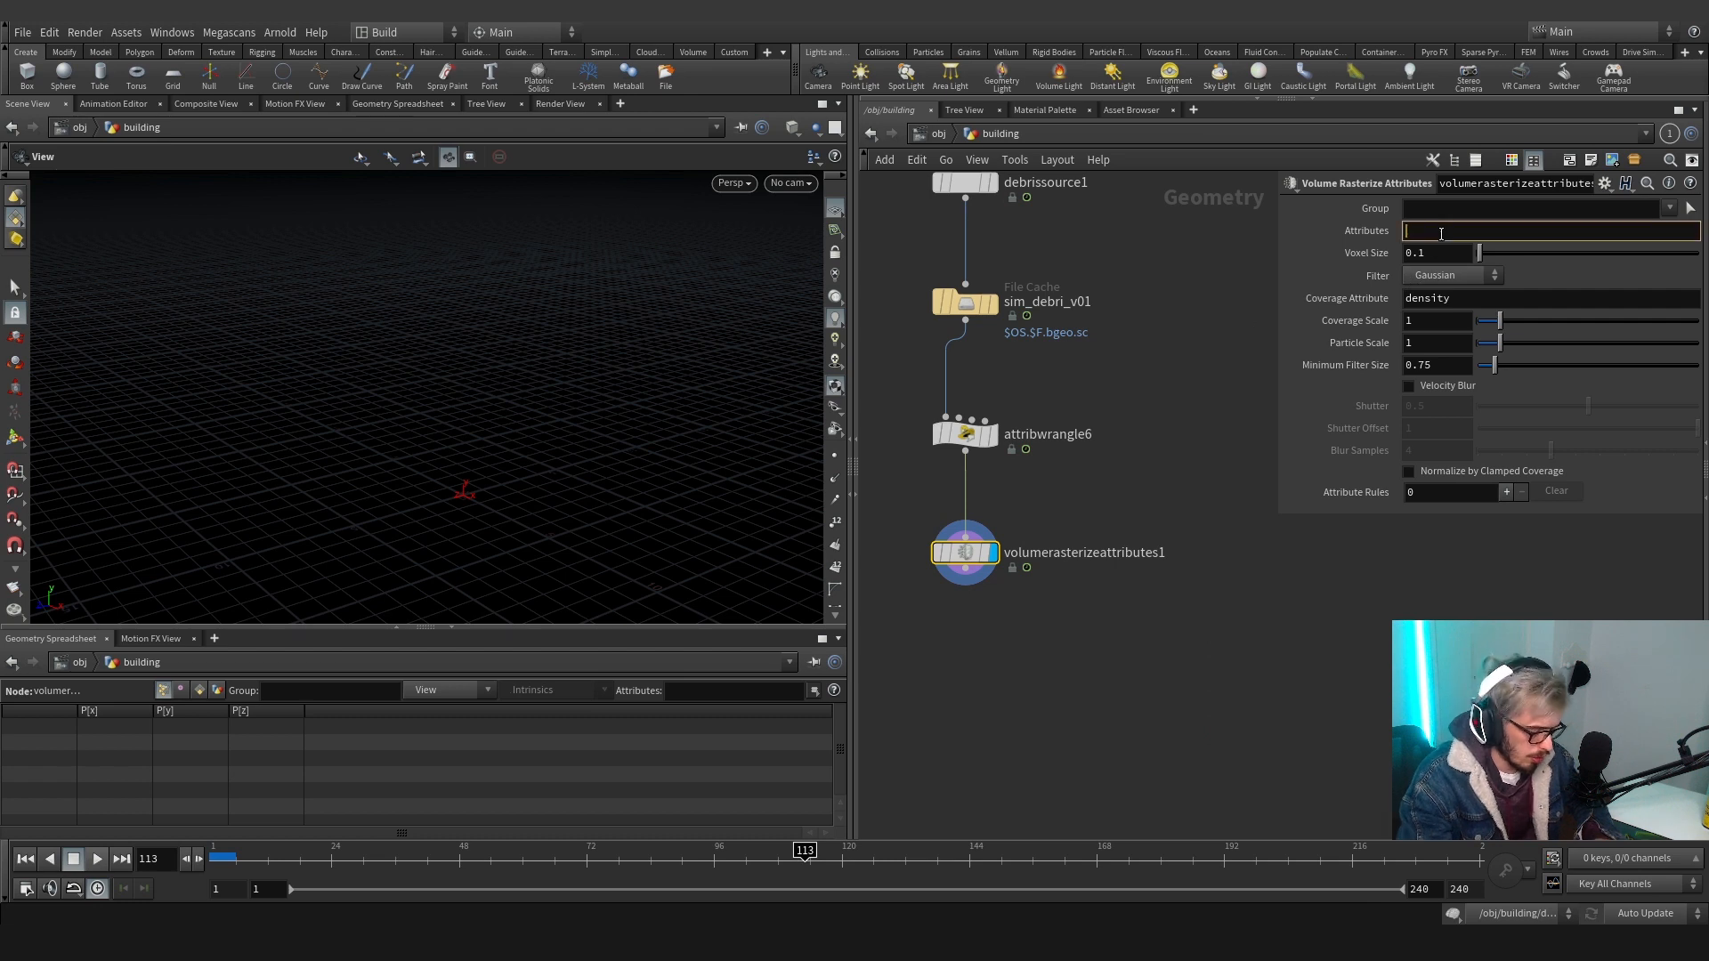
key("Return")
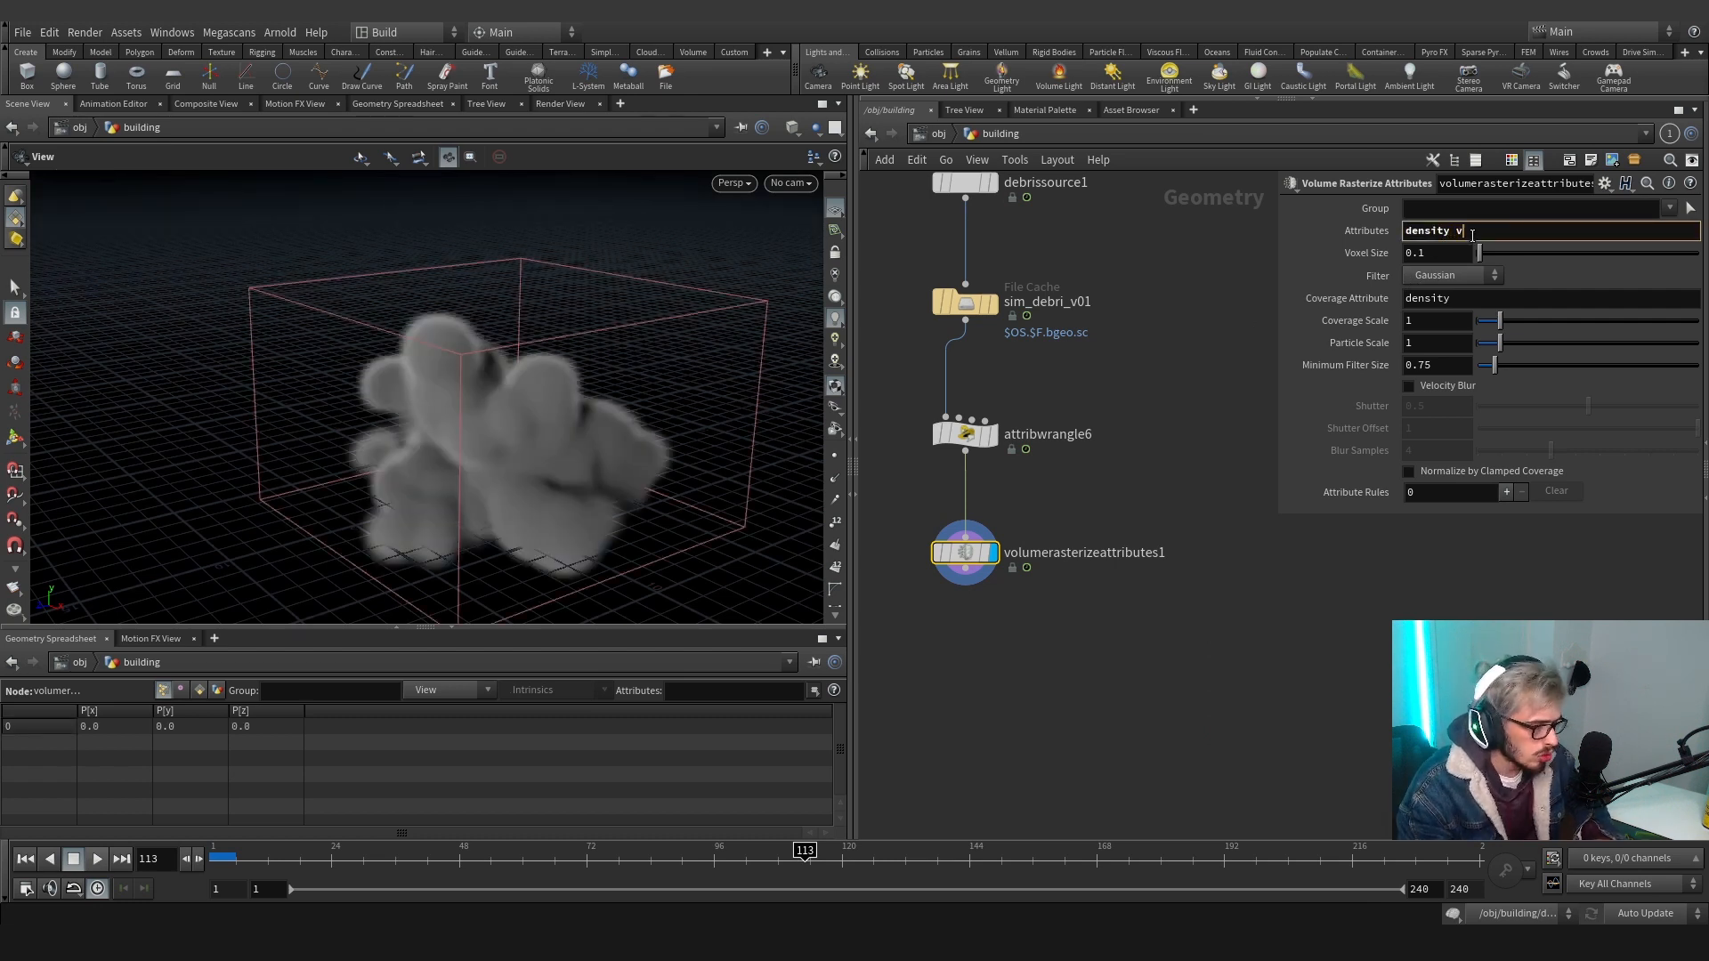
key("Return")
- Check the wrangle's point attributes and reselect the volume rasterize node
left_click_drag(1183, 555, 957, 660)
middle_click_drag(1122, 534, 1148, 773)
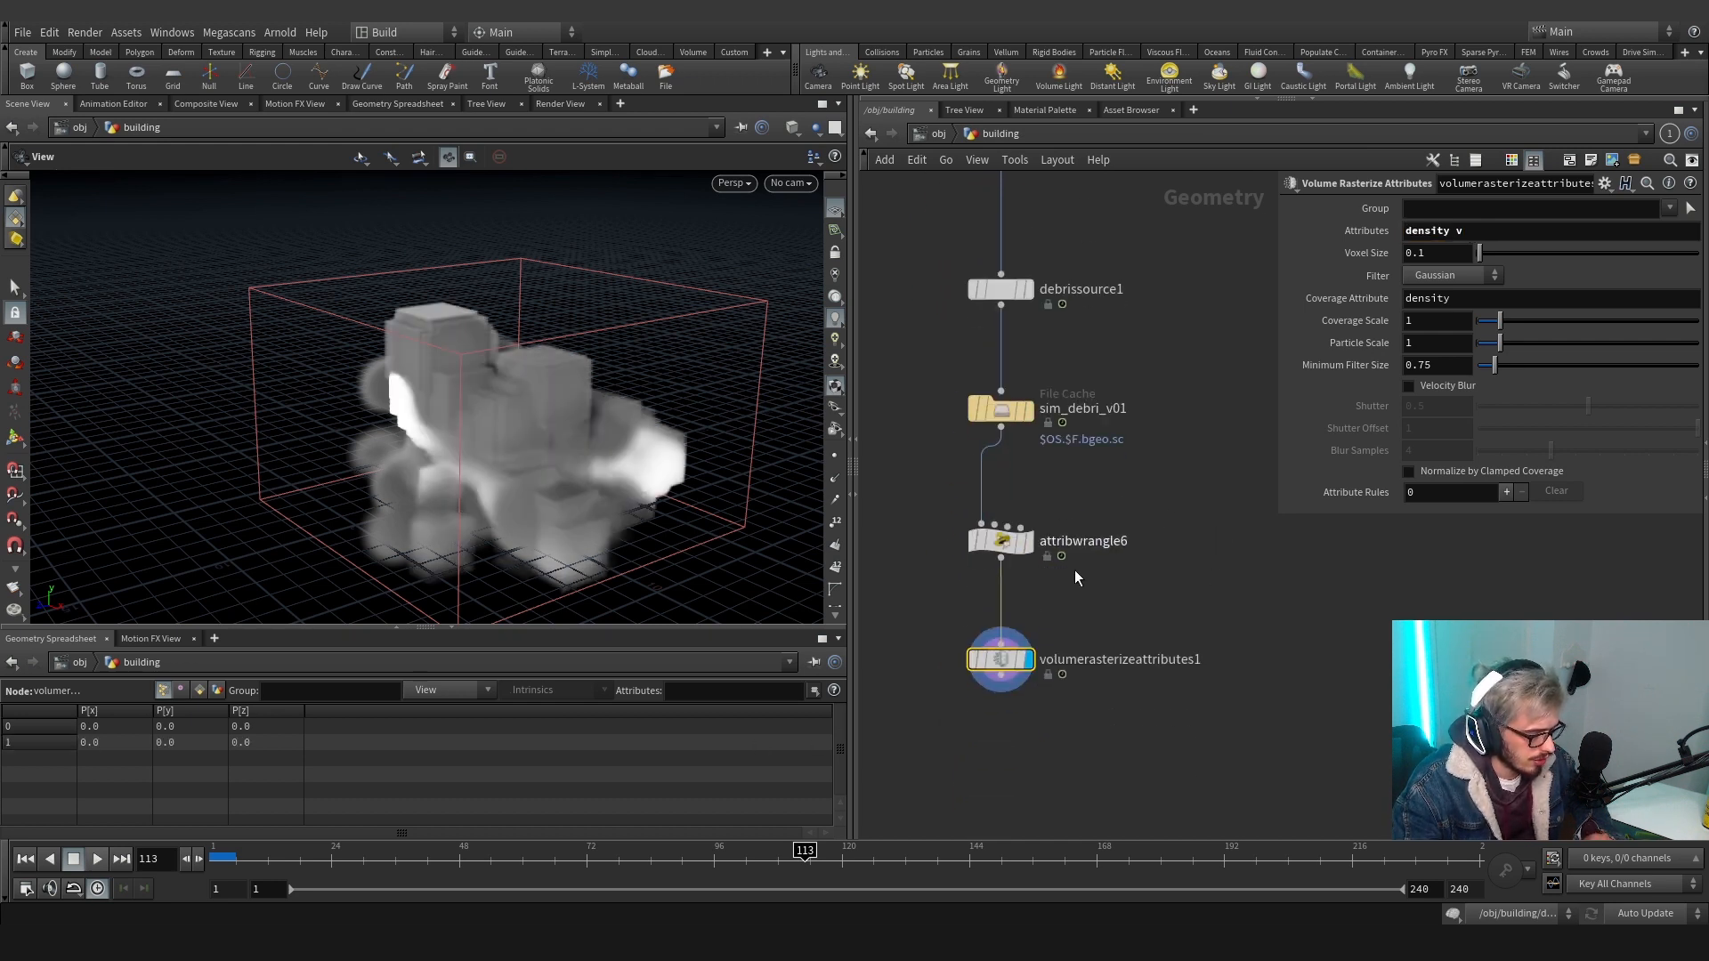
scroll(1027, 599, "down", 3)
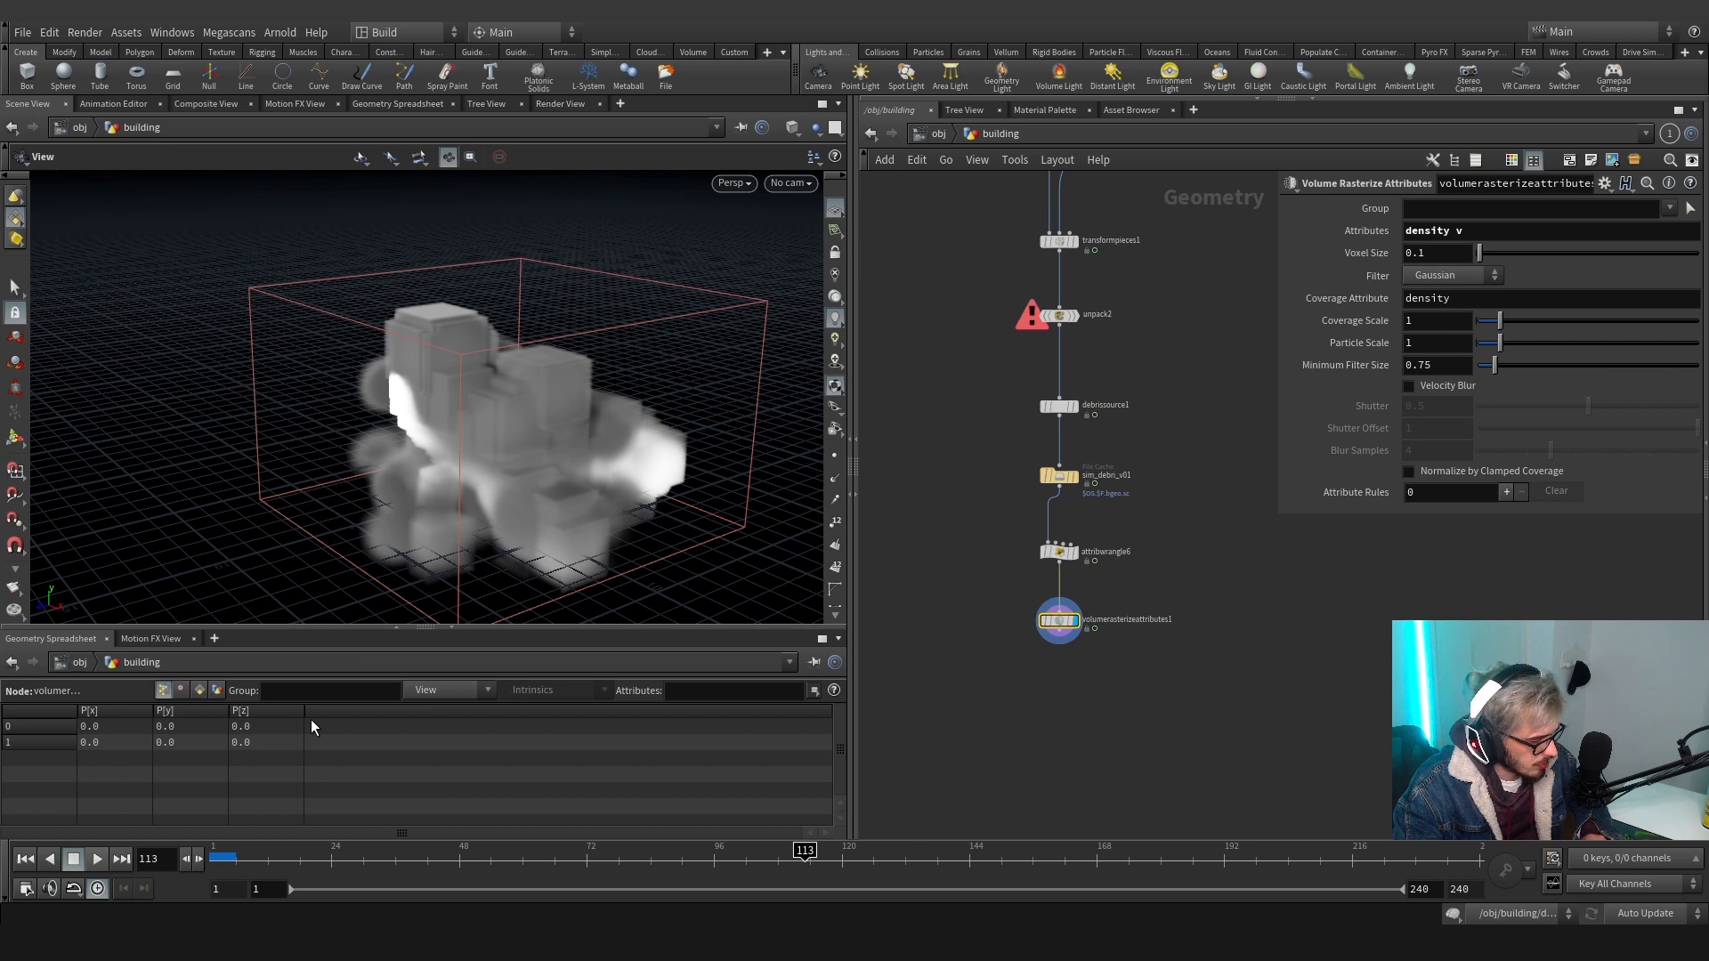
mouse_move(1001, 658)
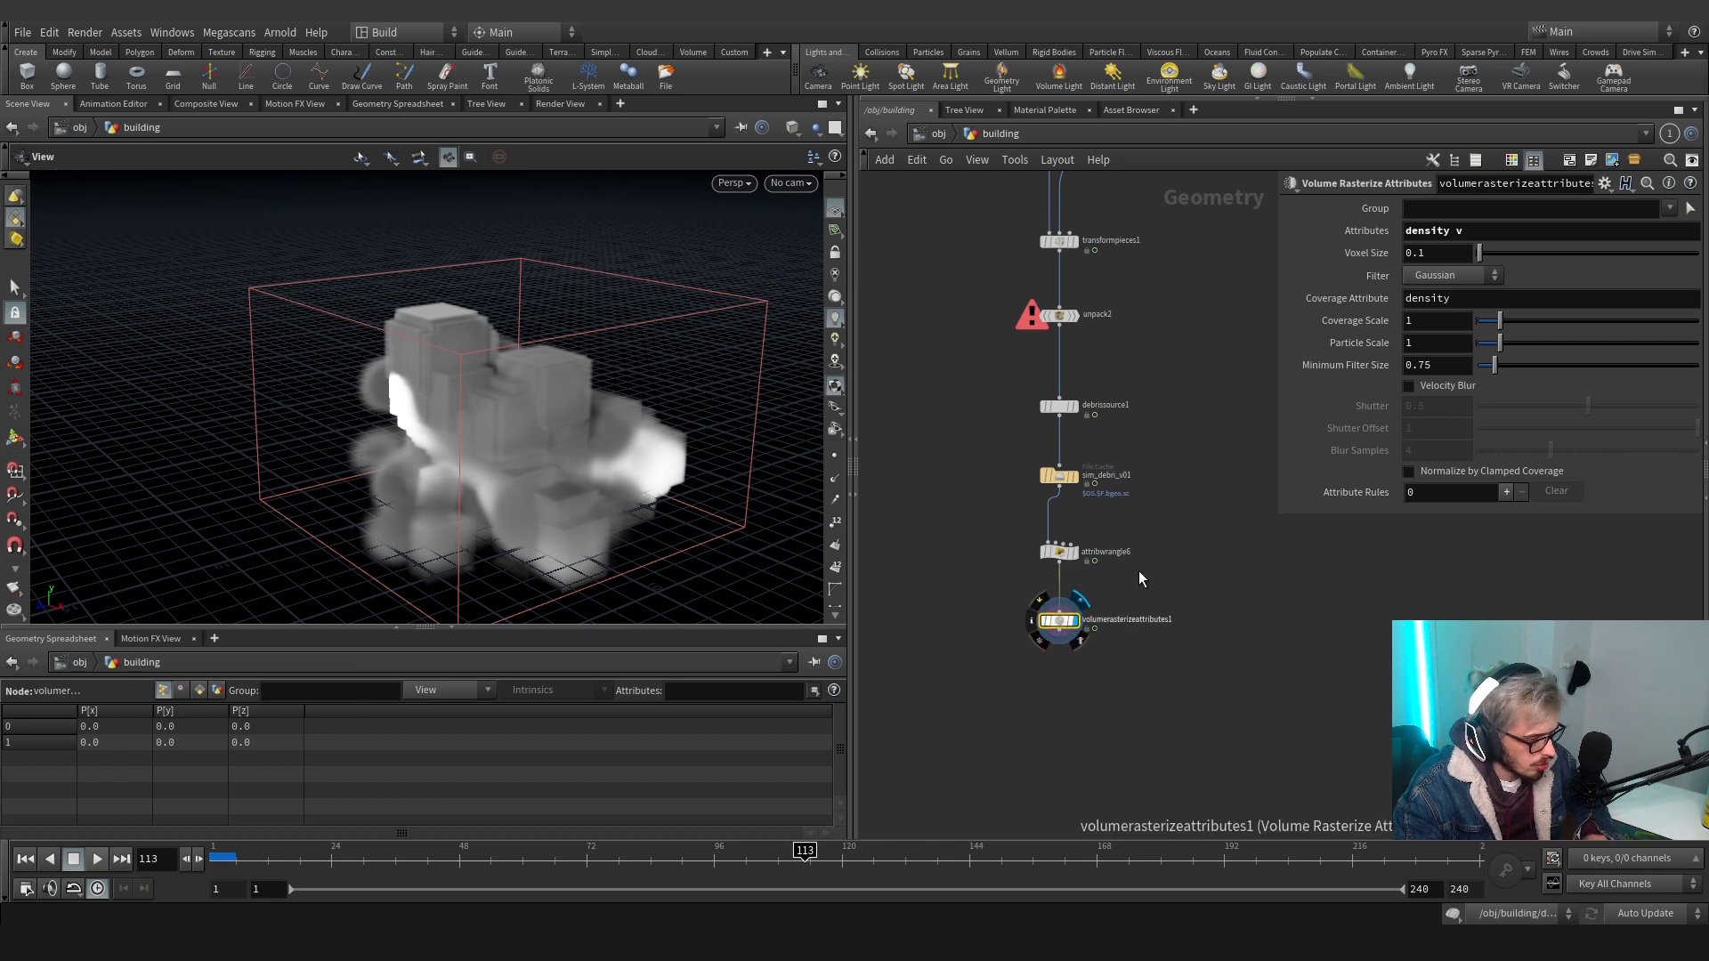
left_click(1058, 550)
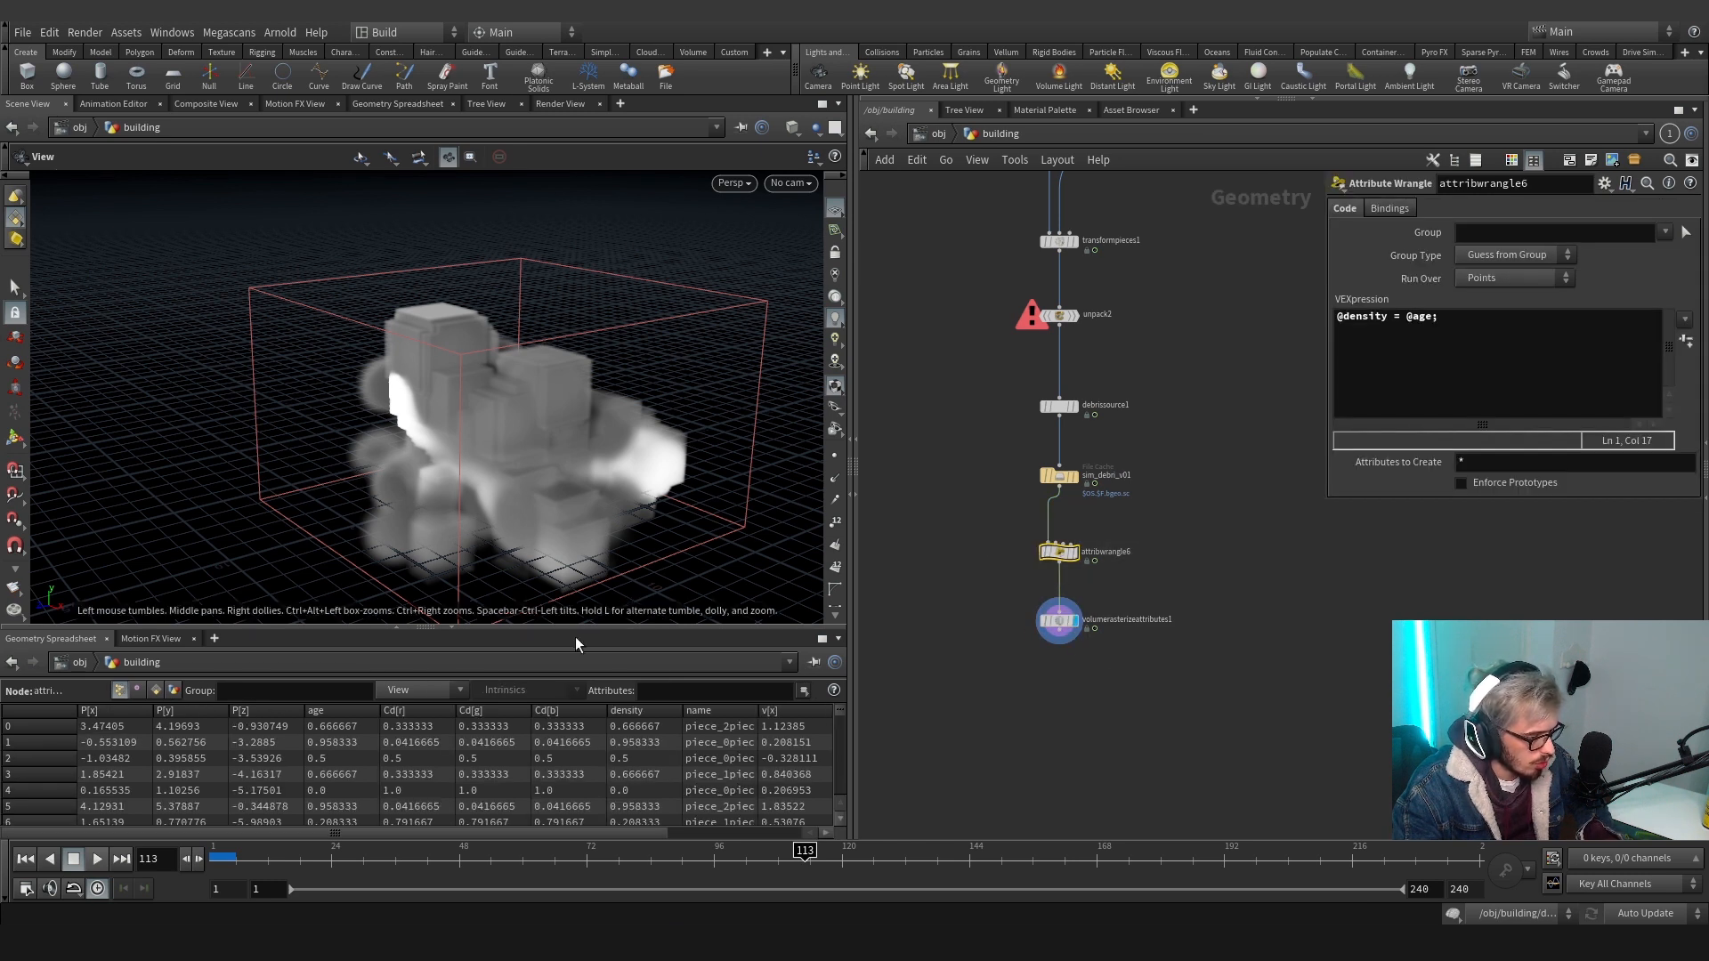
left_click_drag(554, 830, 725, 761)
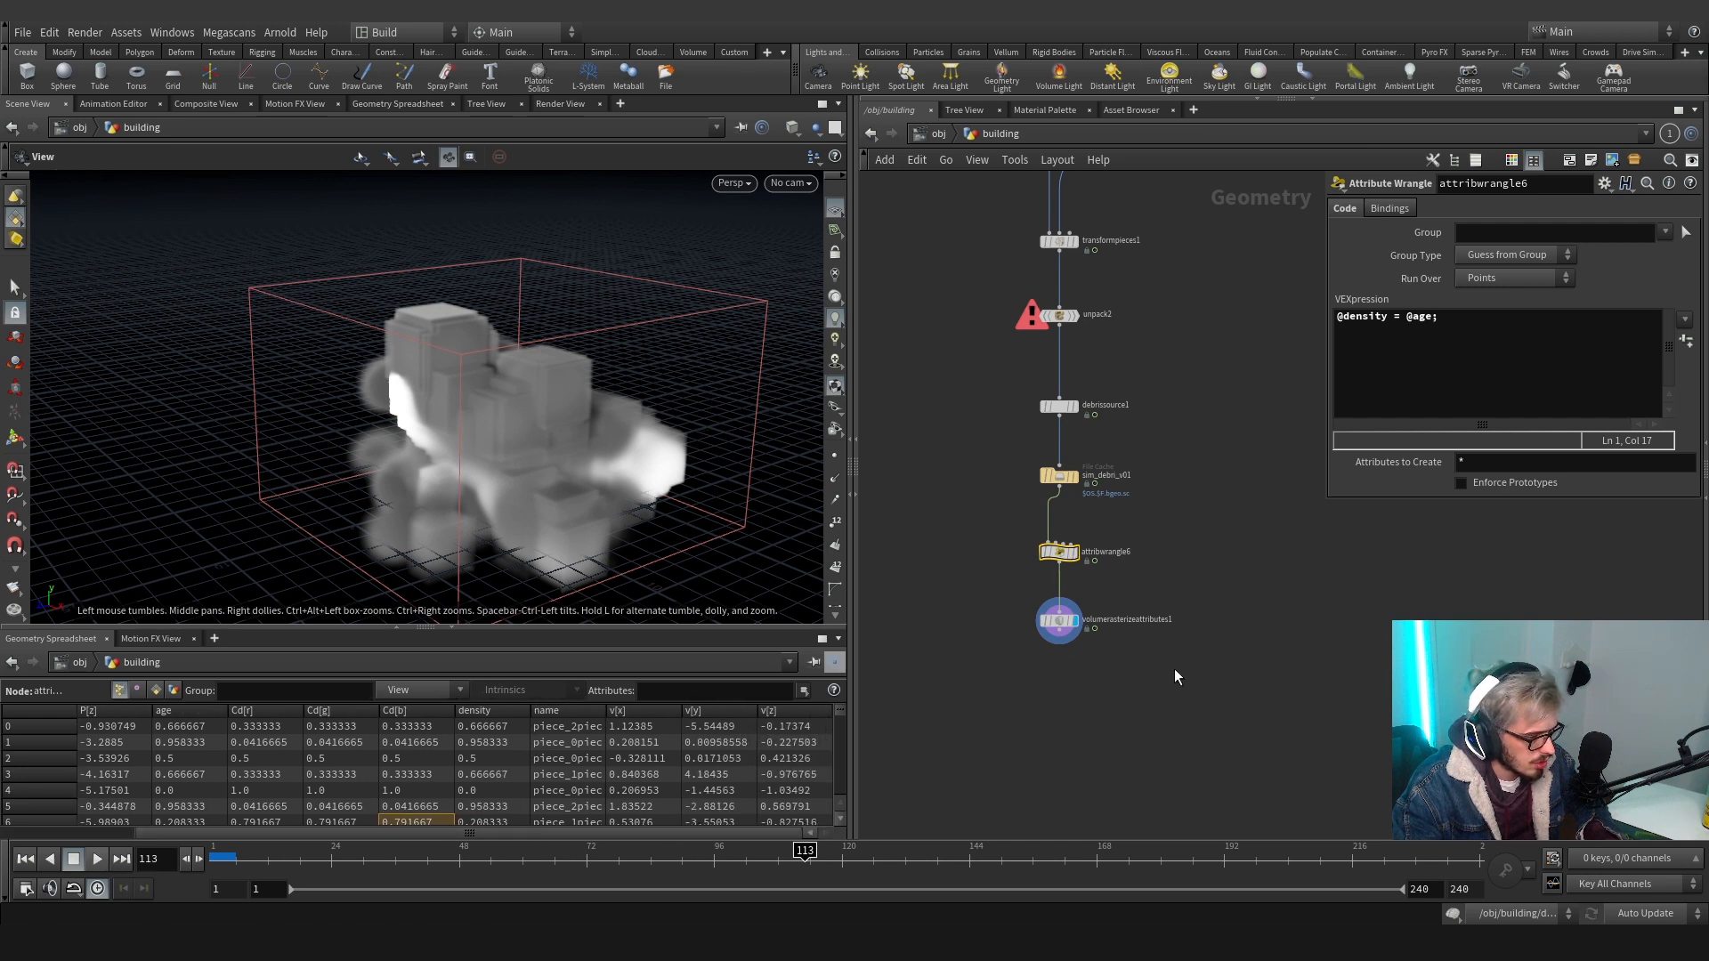
left_click(1058, 621)
scroll(1068, 589, "up", 5)
left_click_drag(1224, 585, 1005, 437)
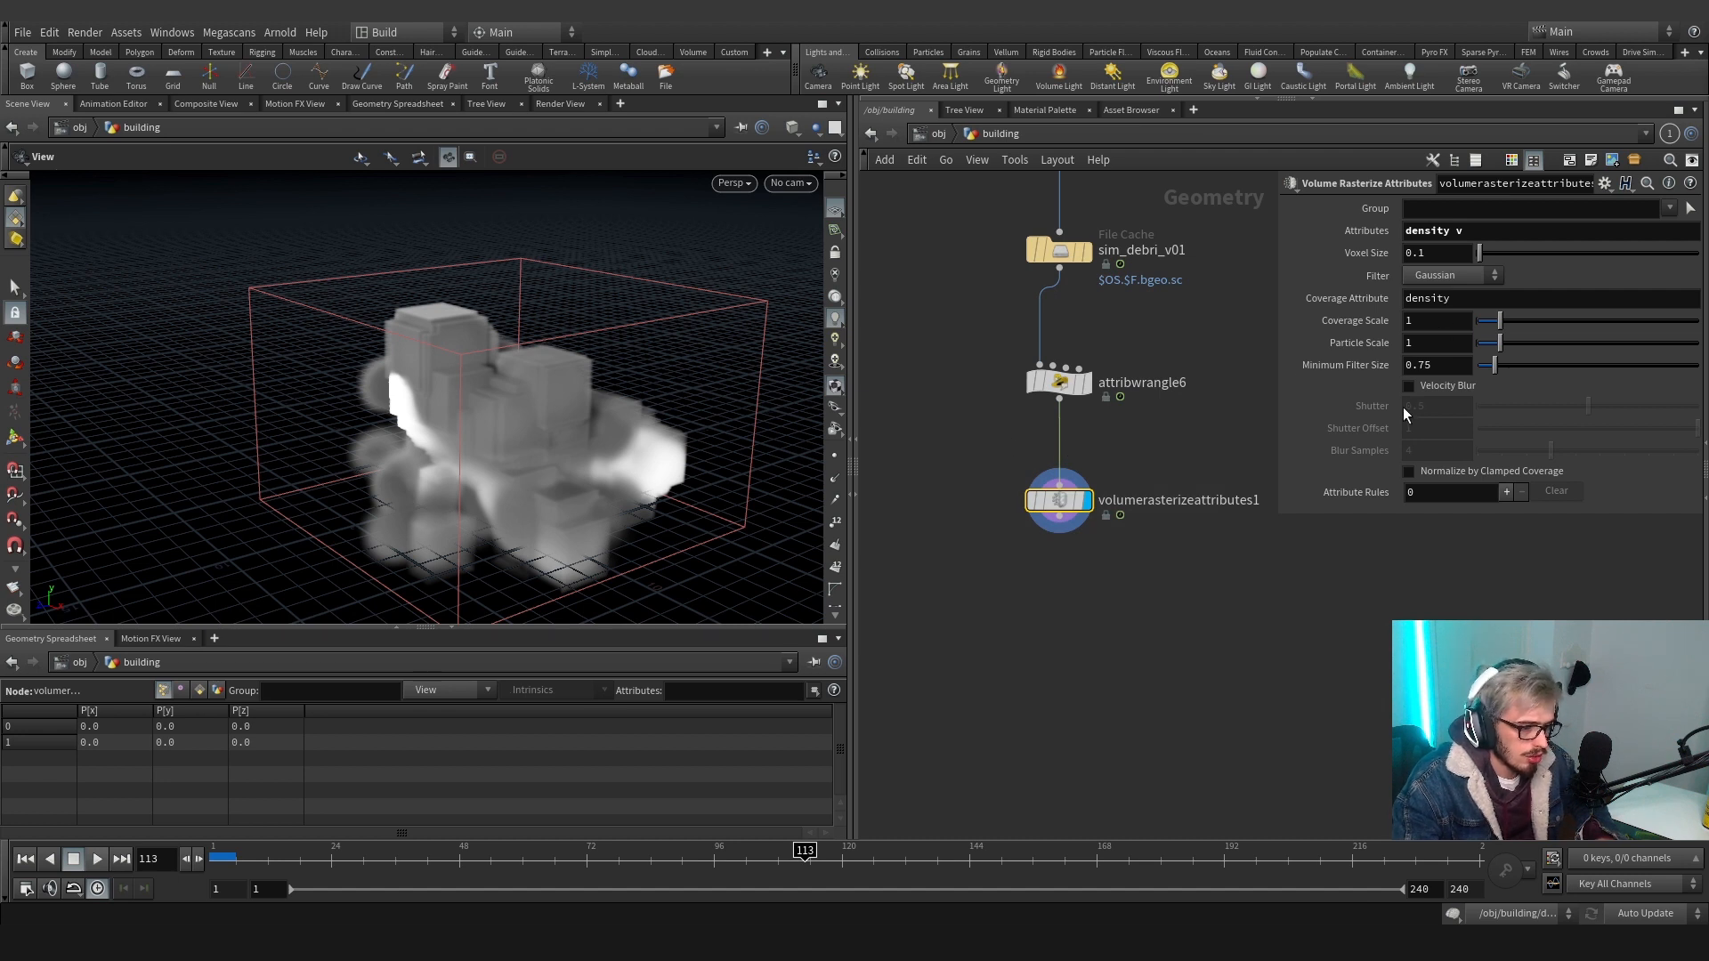
- Normalize density by clamped coverage, enable velocity blur and keep the Gaussian filter
left_click(1413, 469)
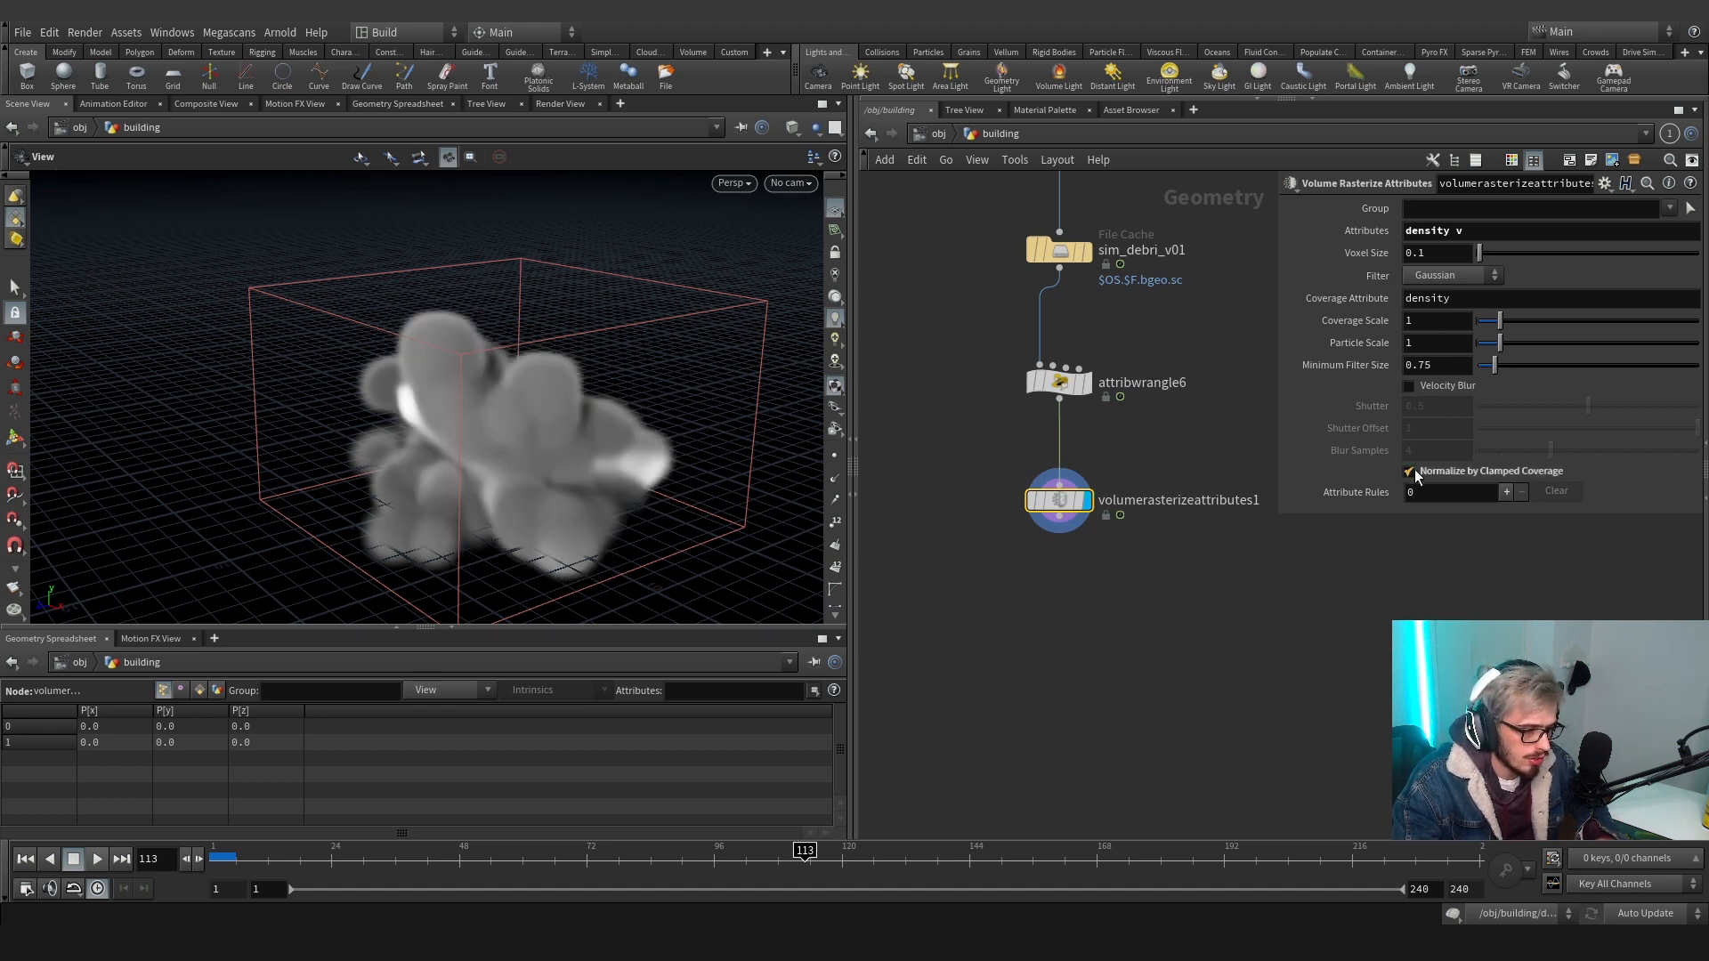
left_click(1411, 387)
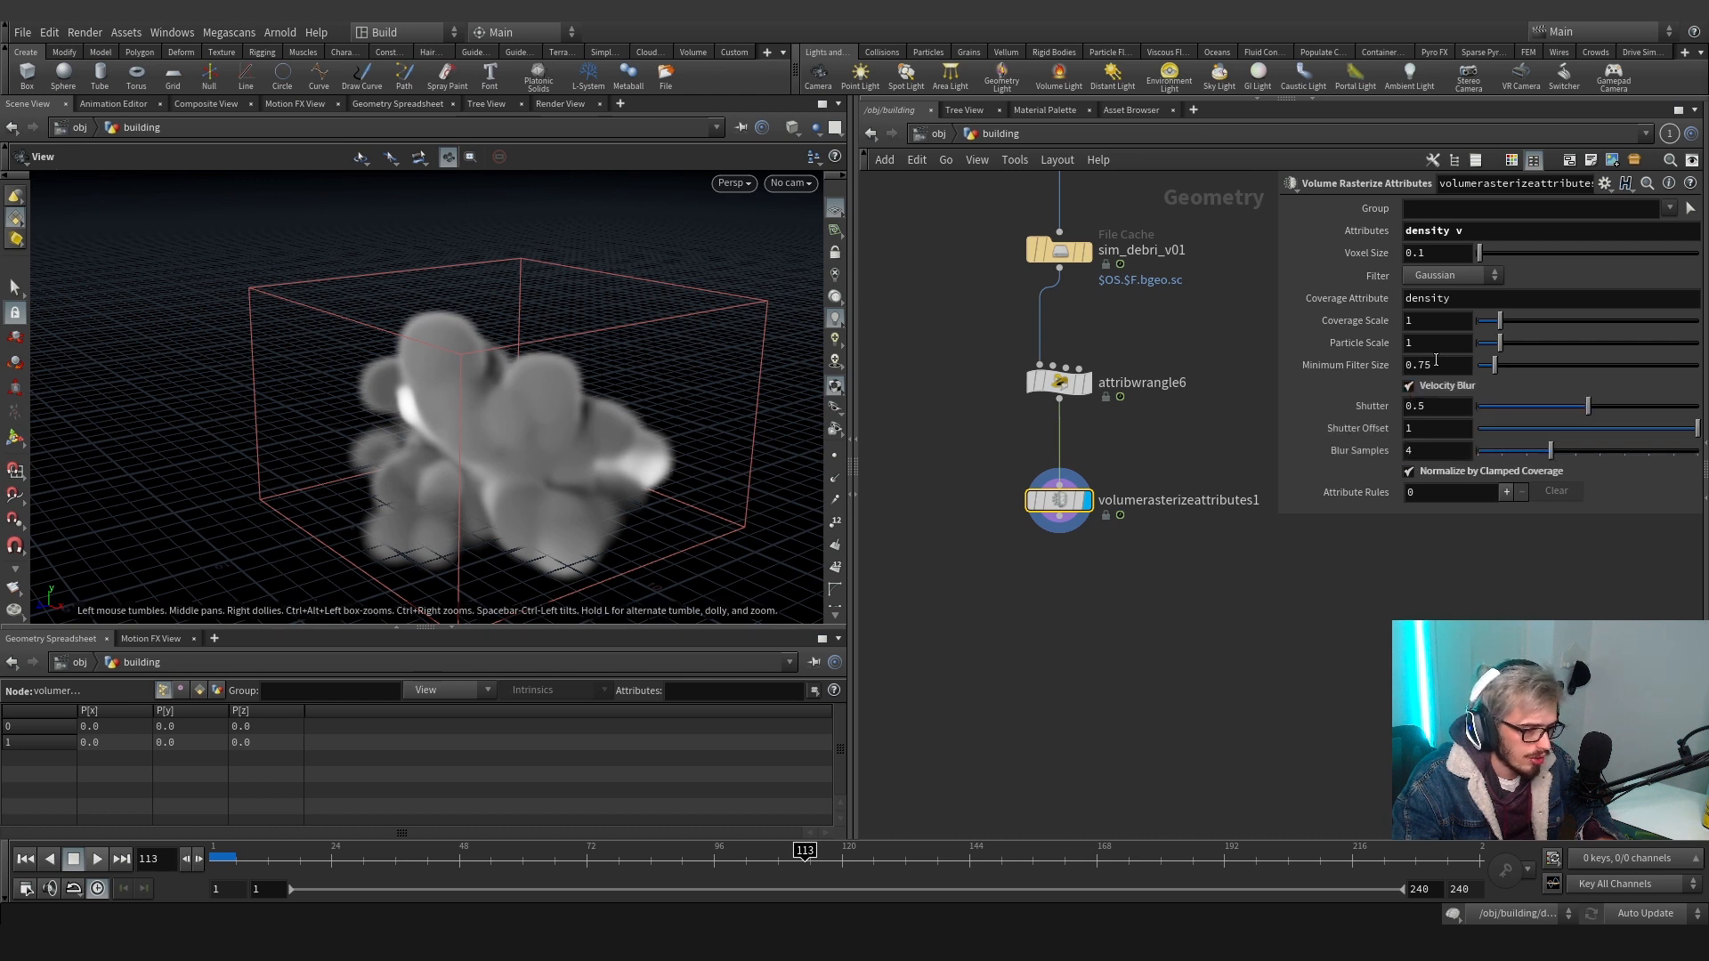
left_click(1495, 275)
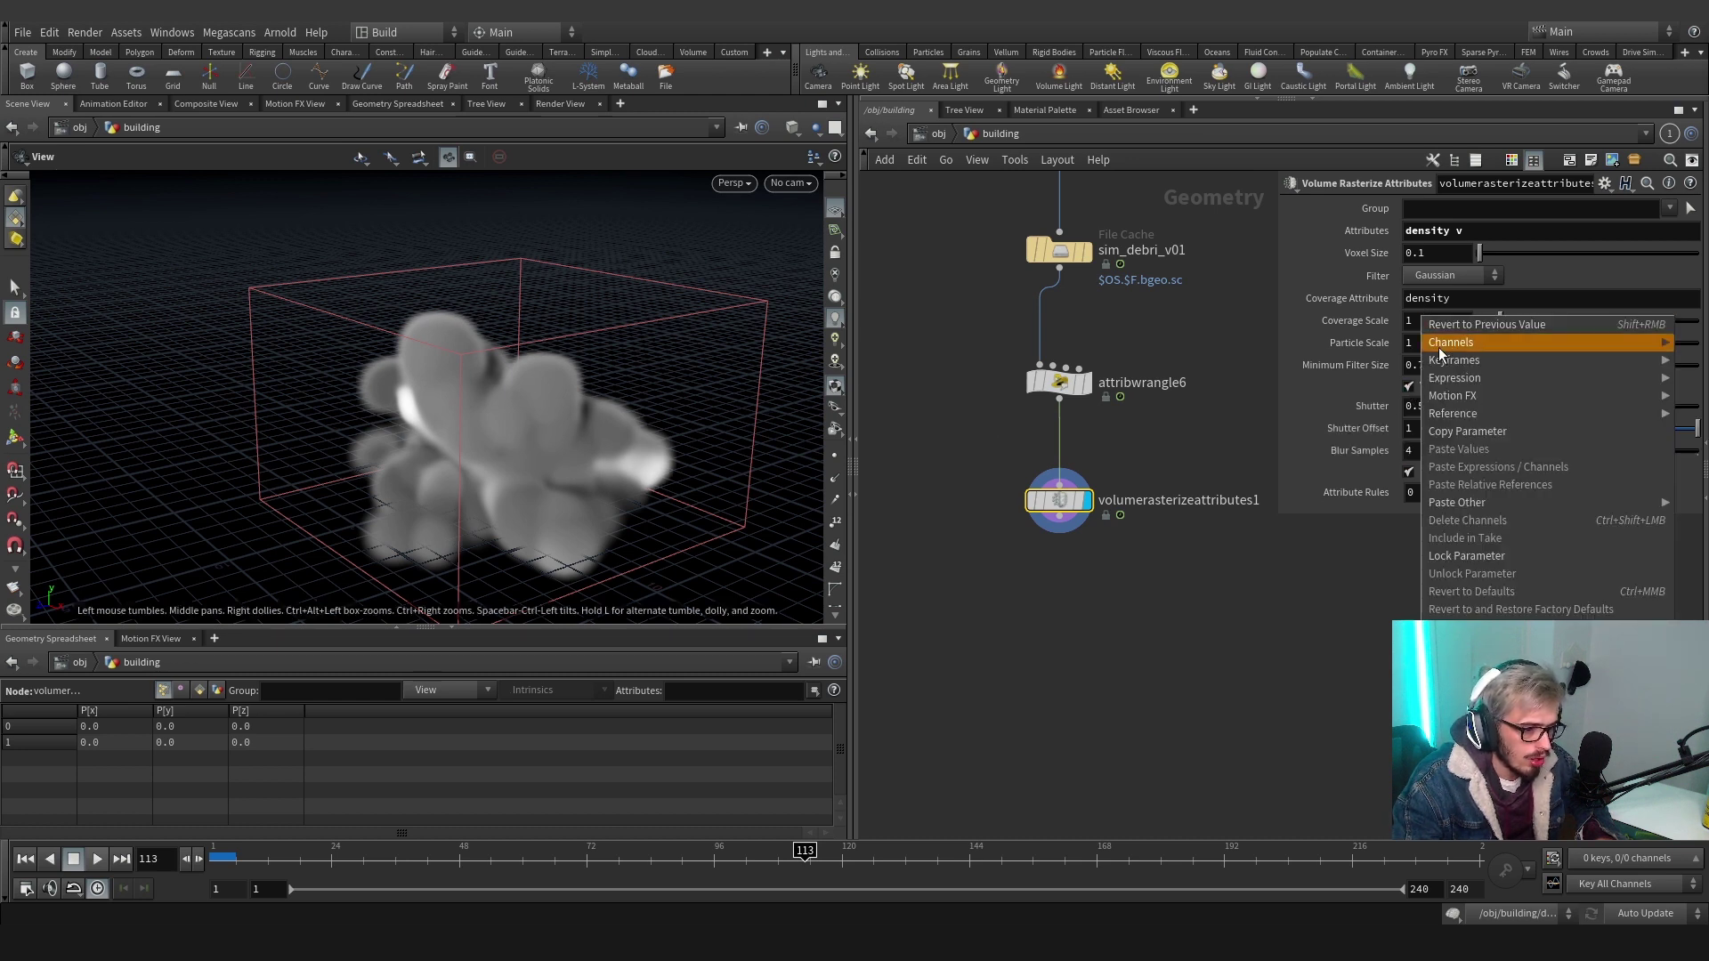
left_click(1470, 430)
- Make Voxel Size an expression referencing the Particle Scale parameter
right_click(1434, 253)
left_click(1510, 430)
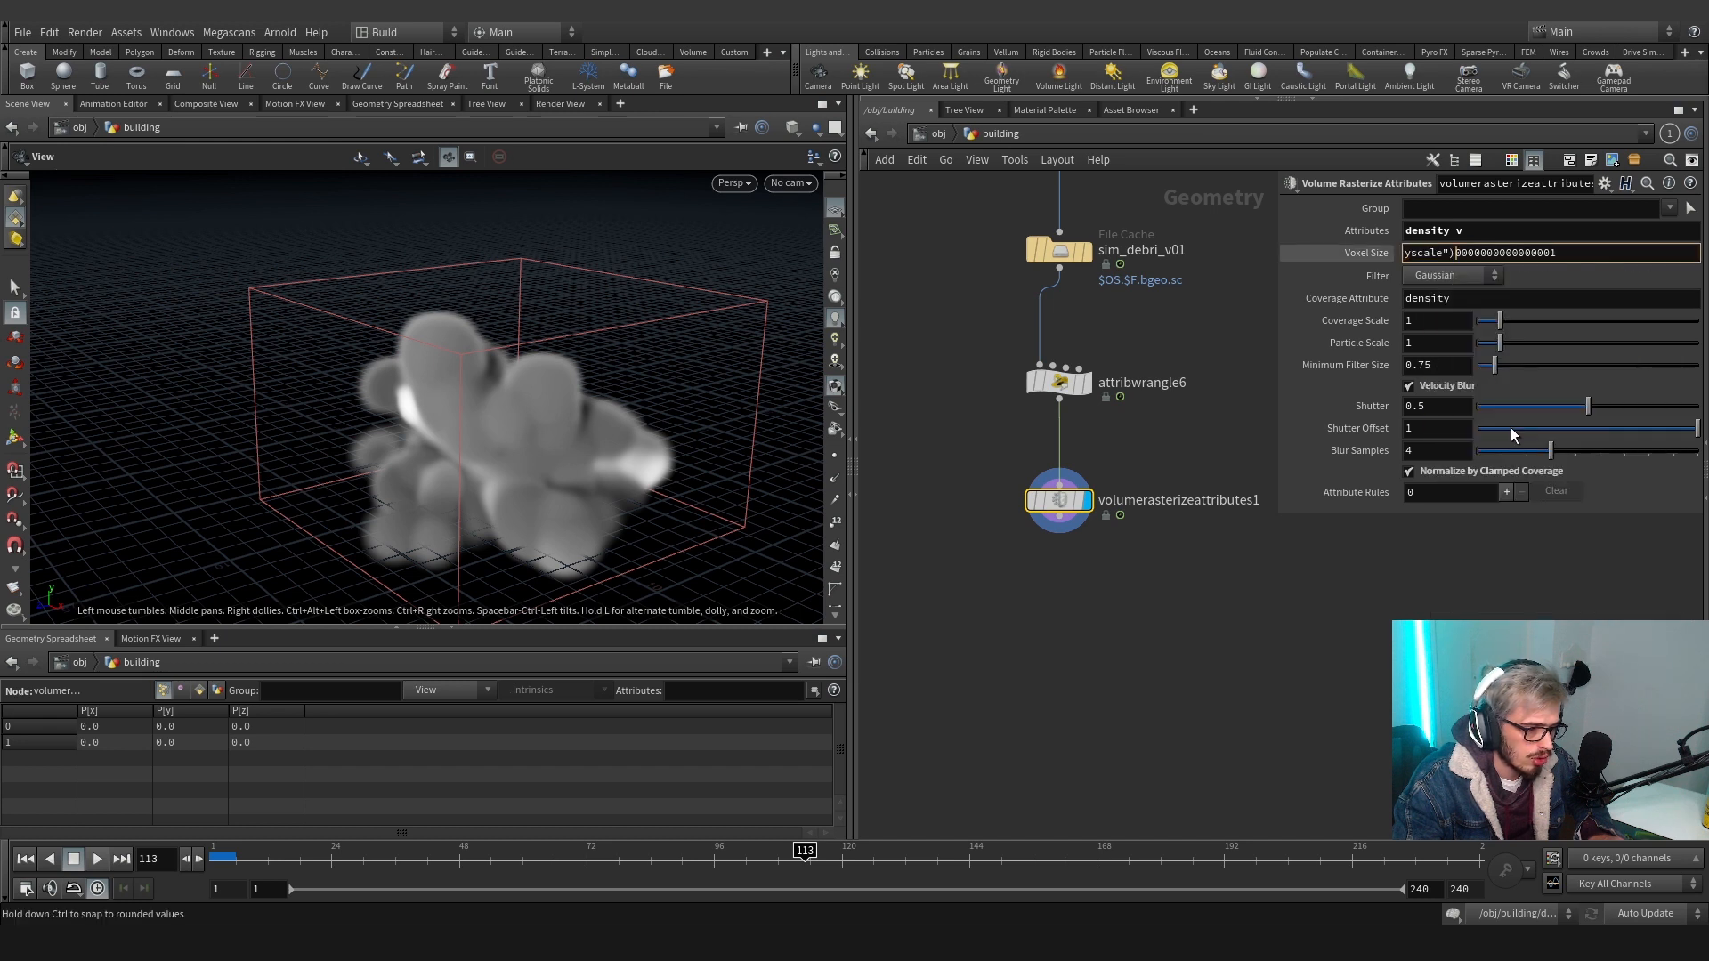
key("Return")
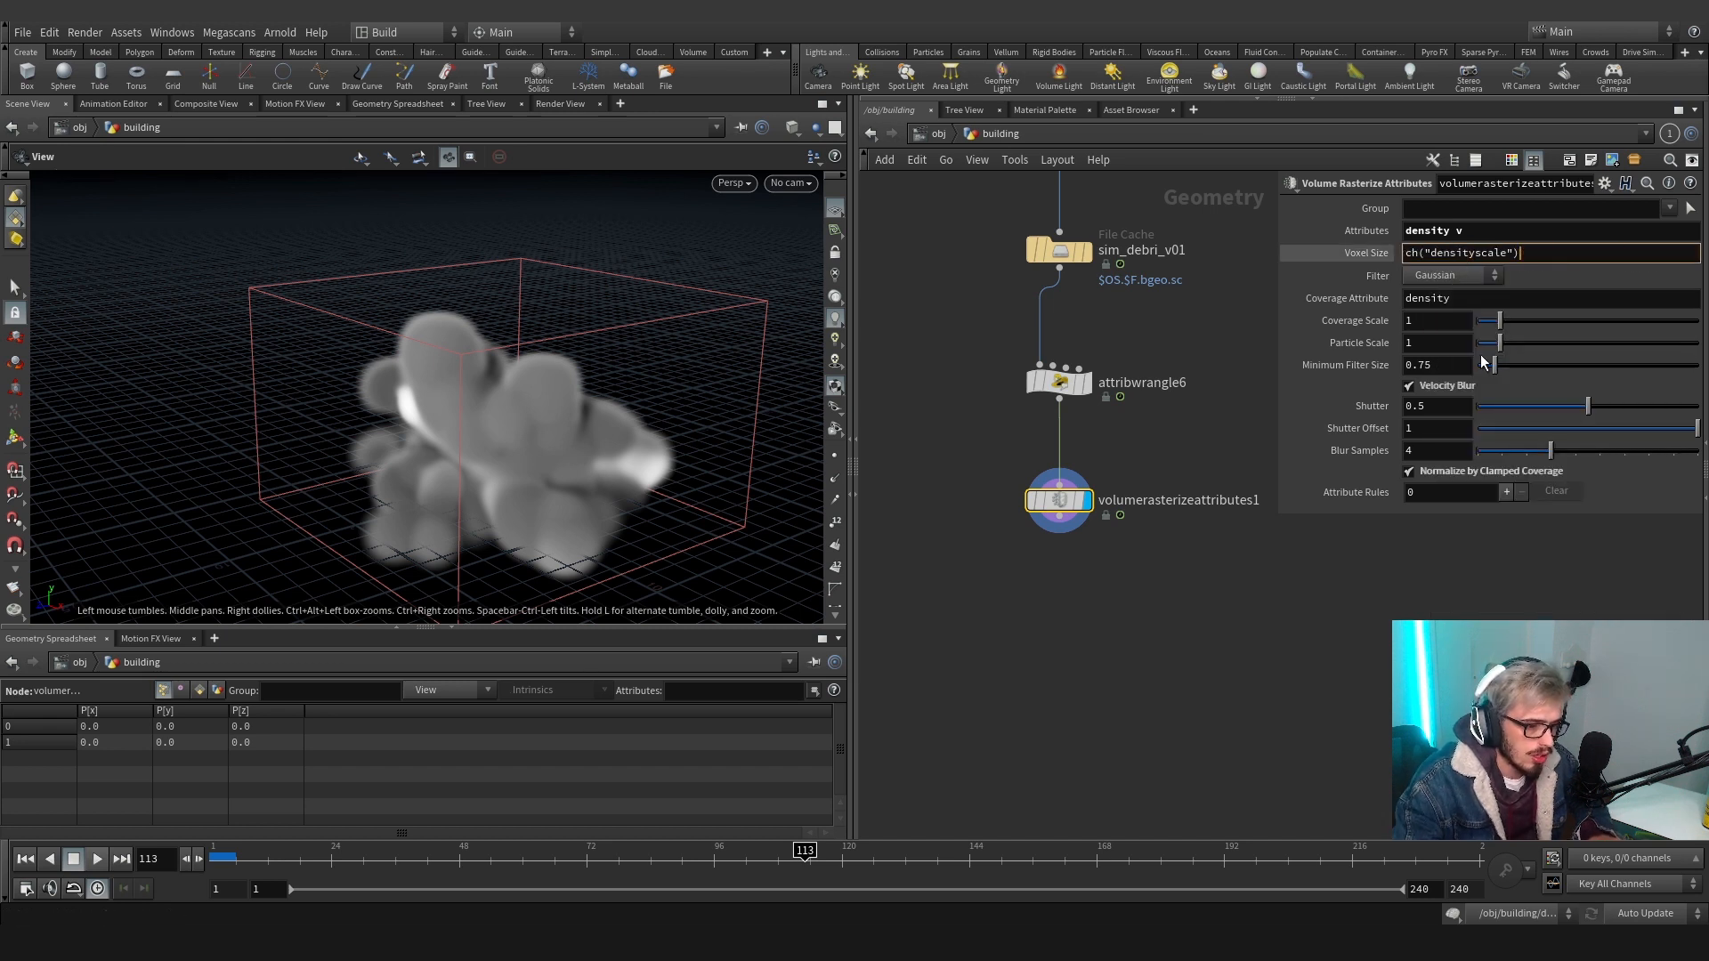
right_click(1461, 336)
left_click(1485, 457)
left_click(1555, 254)
type("*")
right_click(1556, 254)
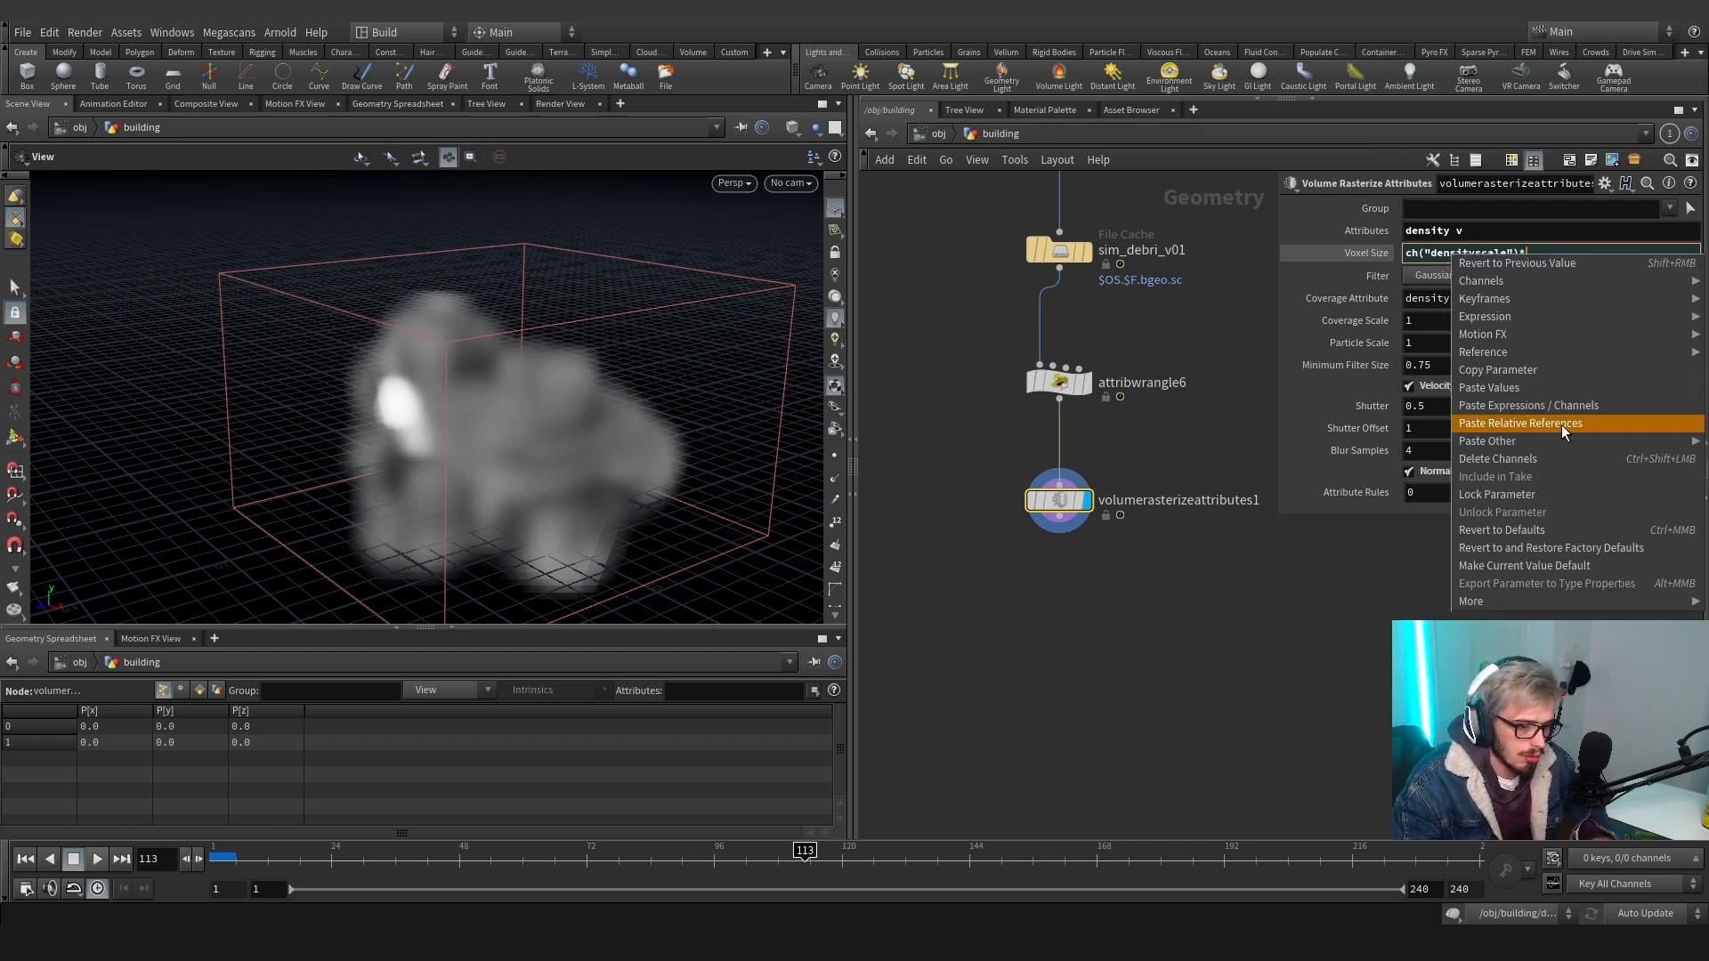
left_click(1549, 422)
type("/4")
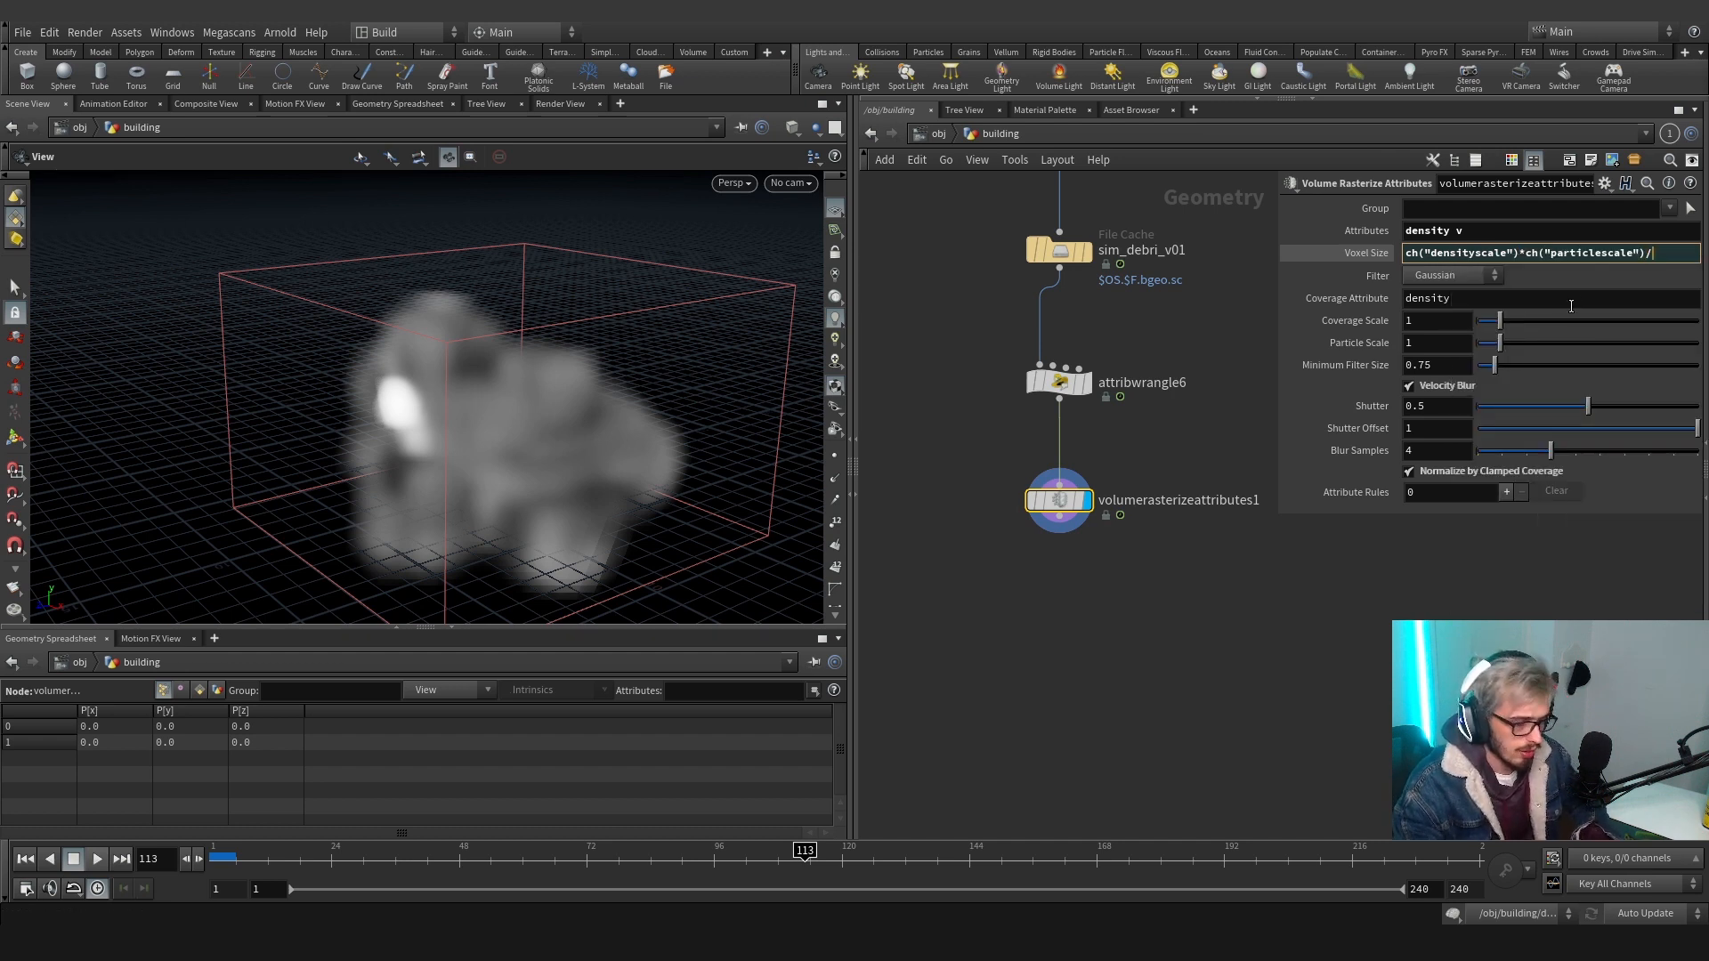
key("Return")
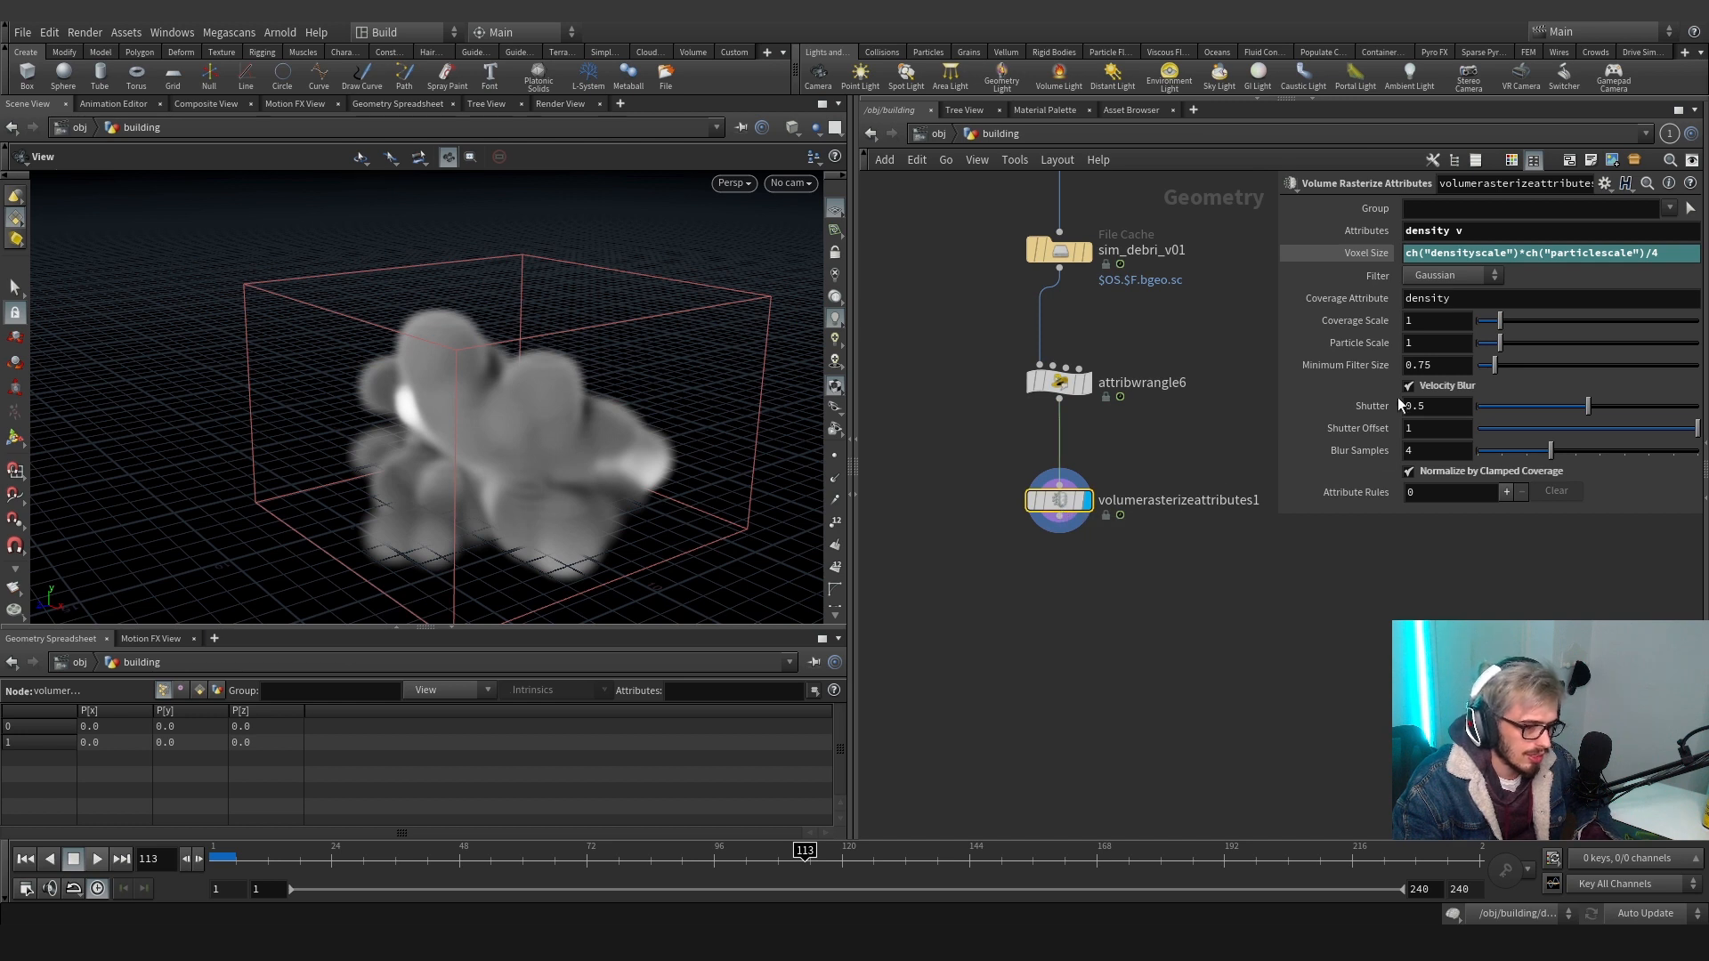
- Set Particle Scale to .16 and scrub to check the sparse volume puffs
left_click(1435, 343)
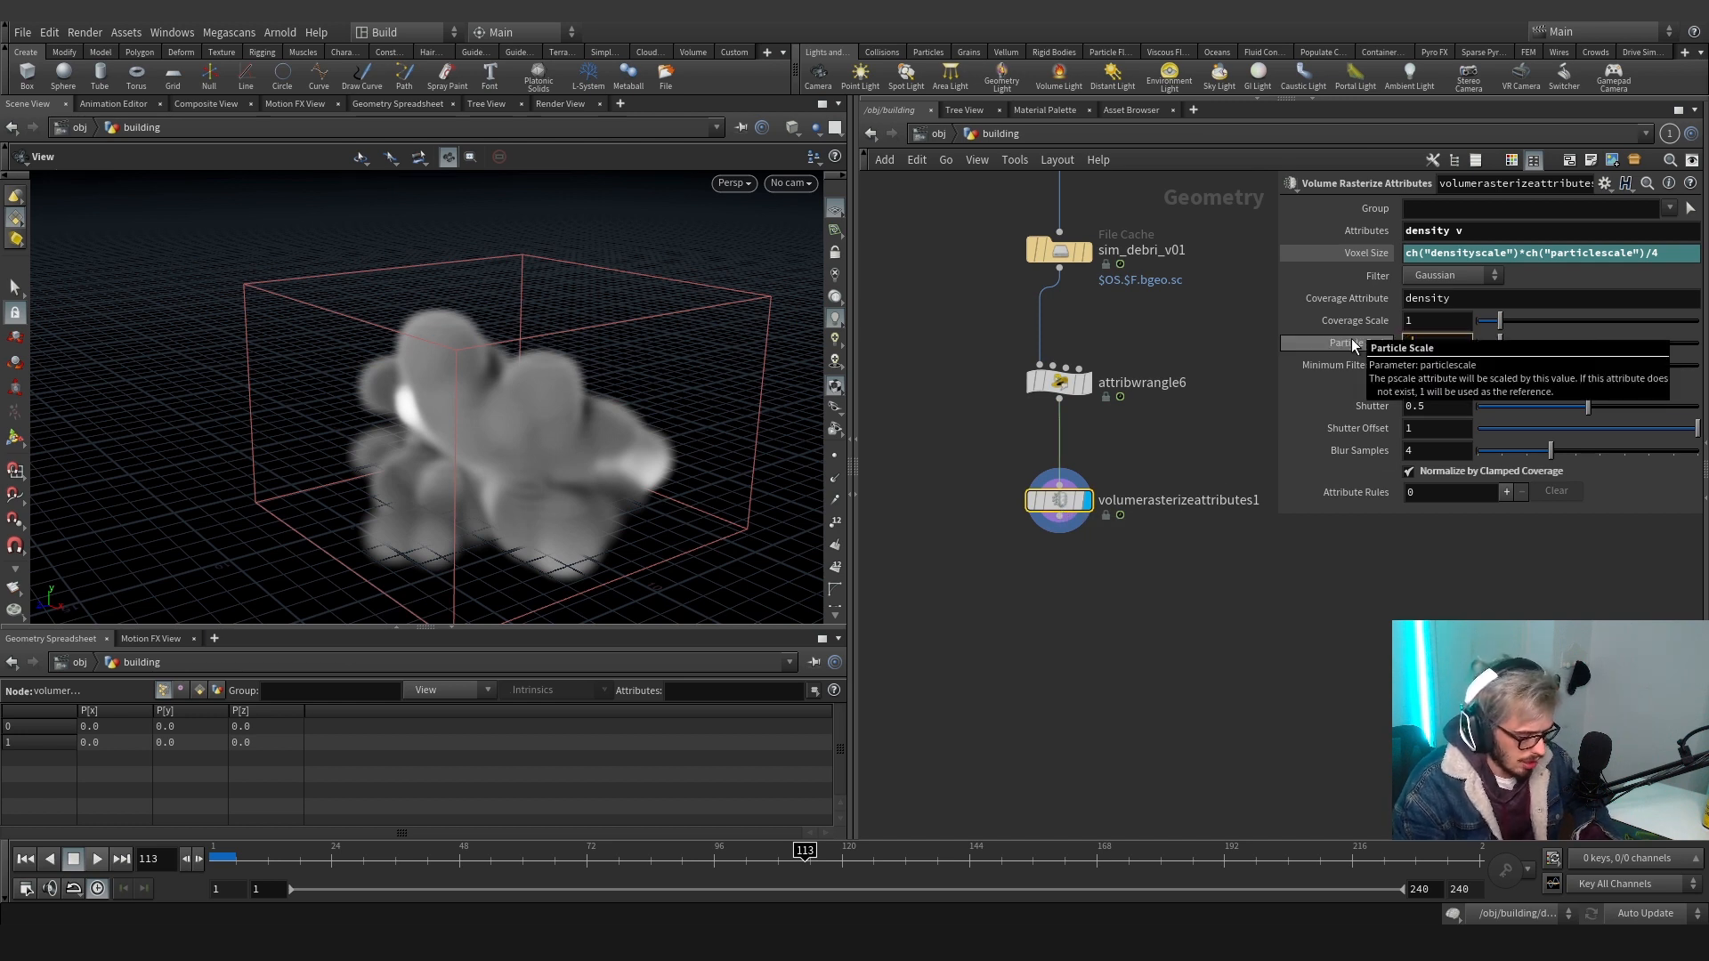
type(".25")
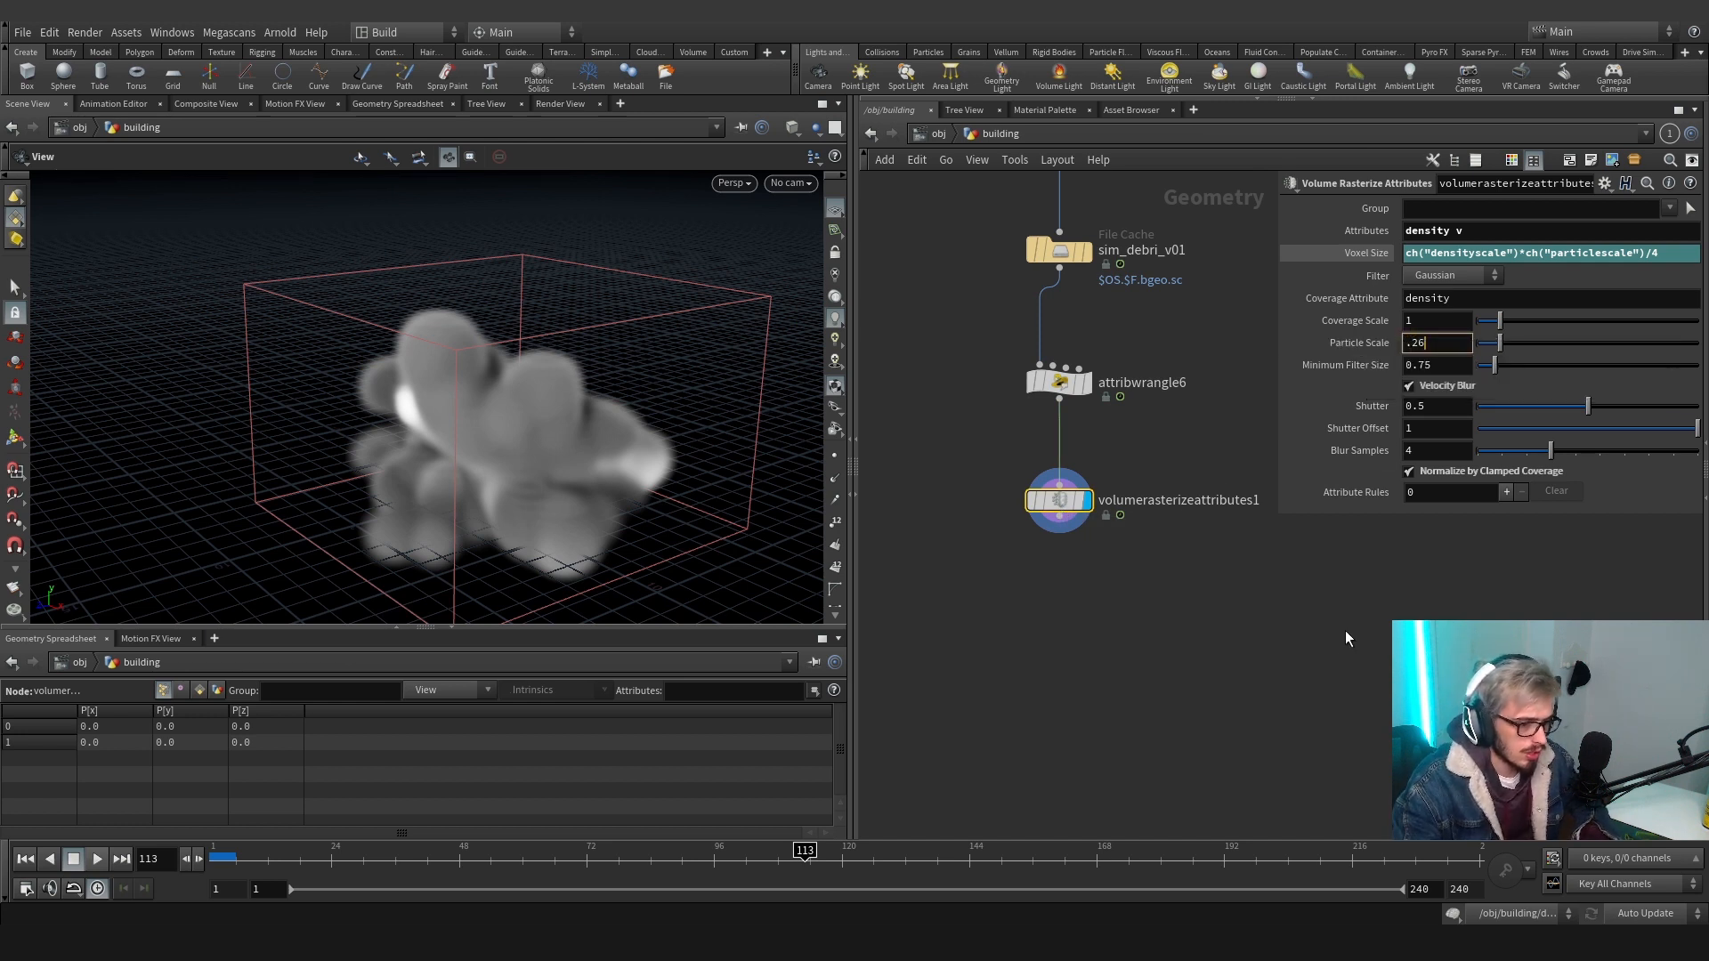
key("Return")
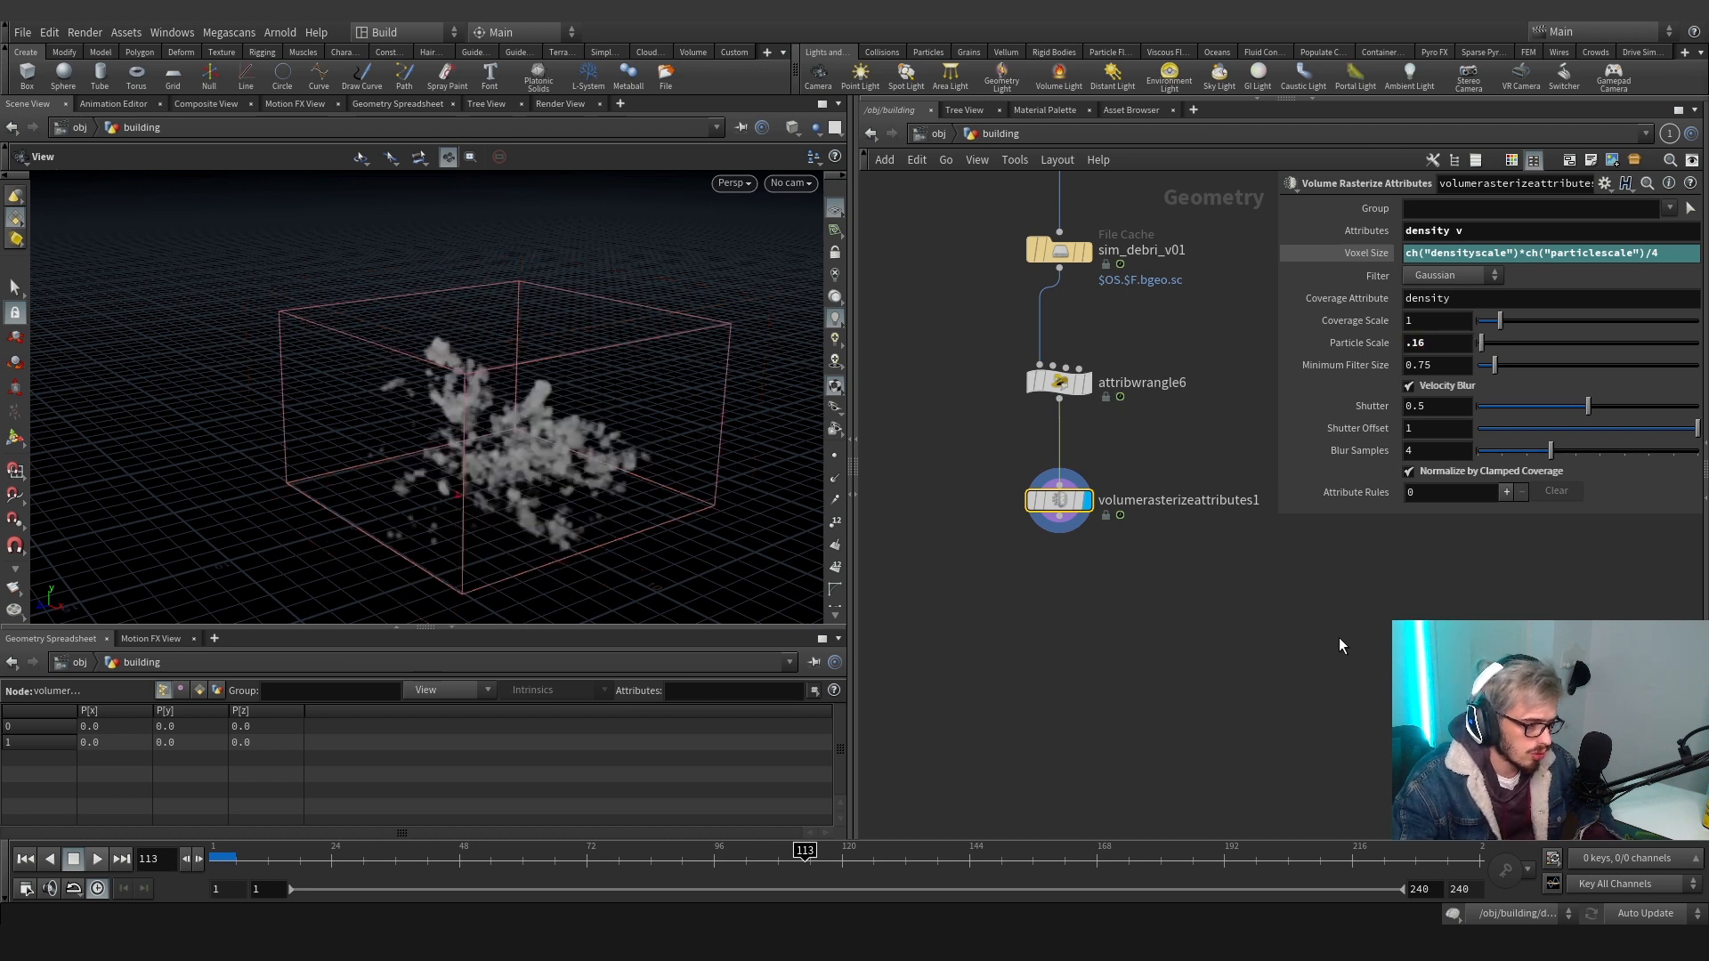
left_click_drag(642, 561, 679, 577)
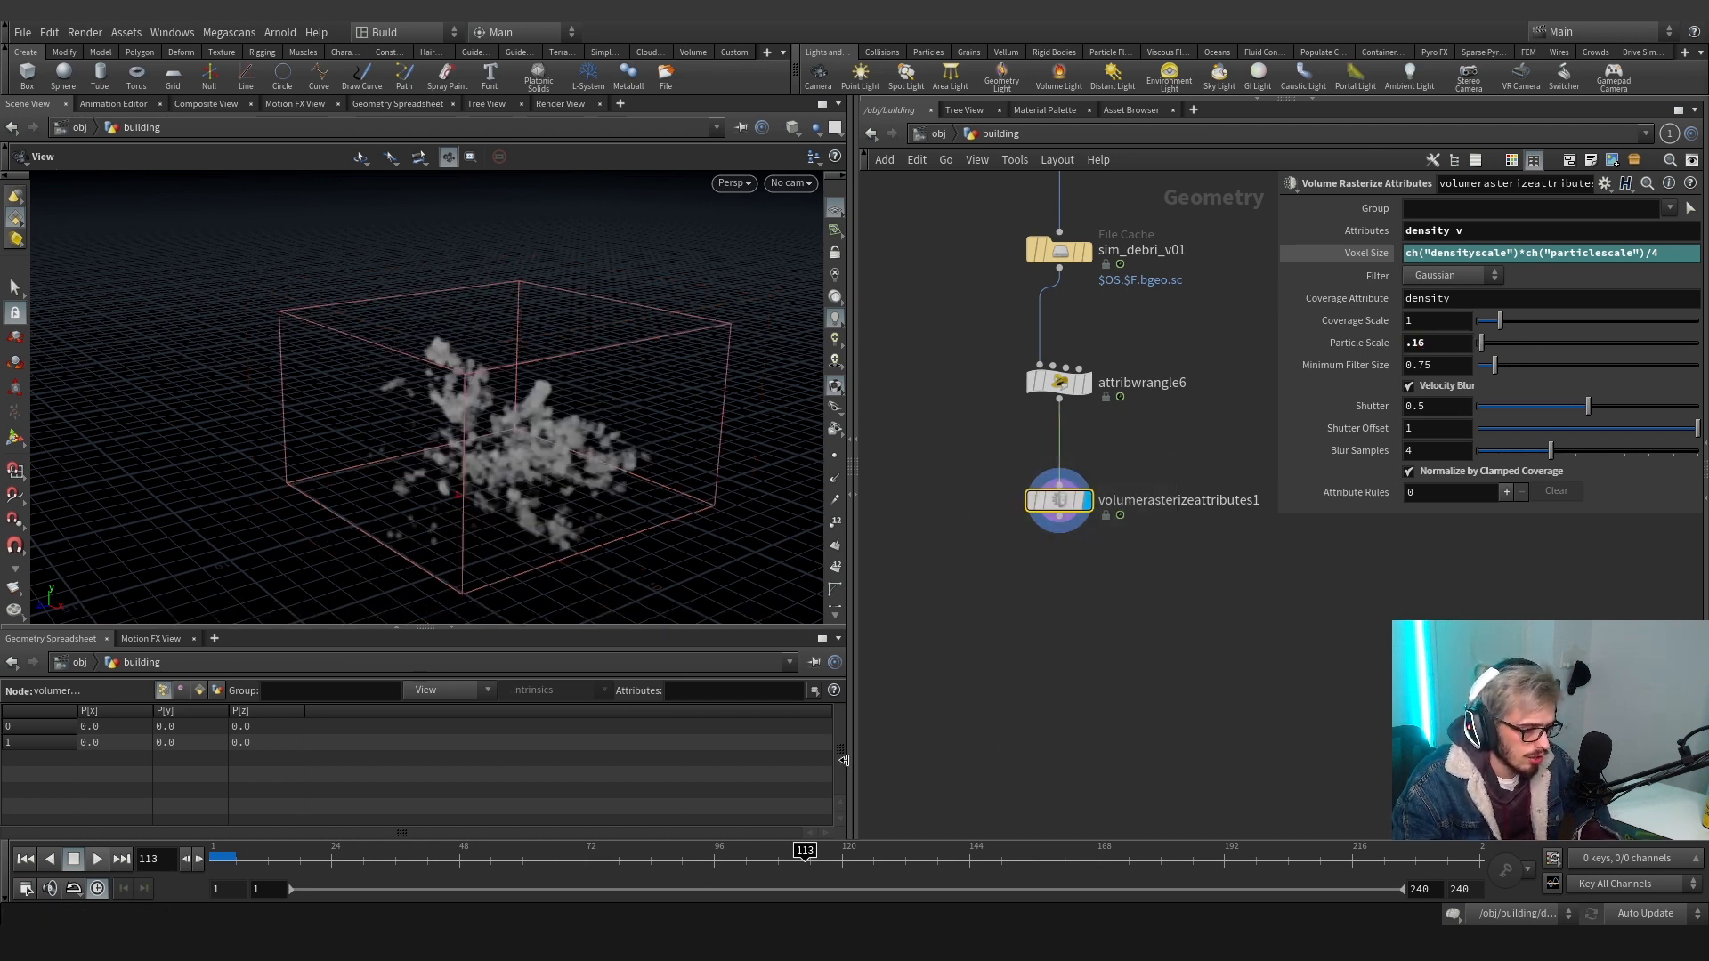
mouse_move(804, 850)
left_mouse_down()
mouse_move(555, 850)
mouse_move(788, 851)
left_mouse_up()
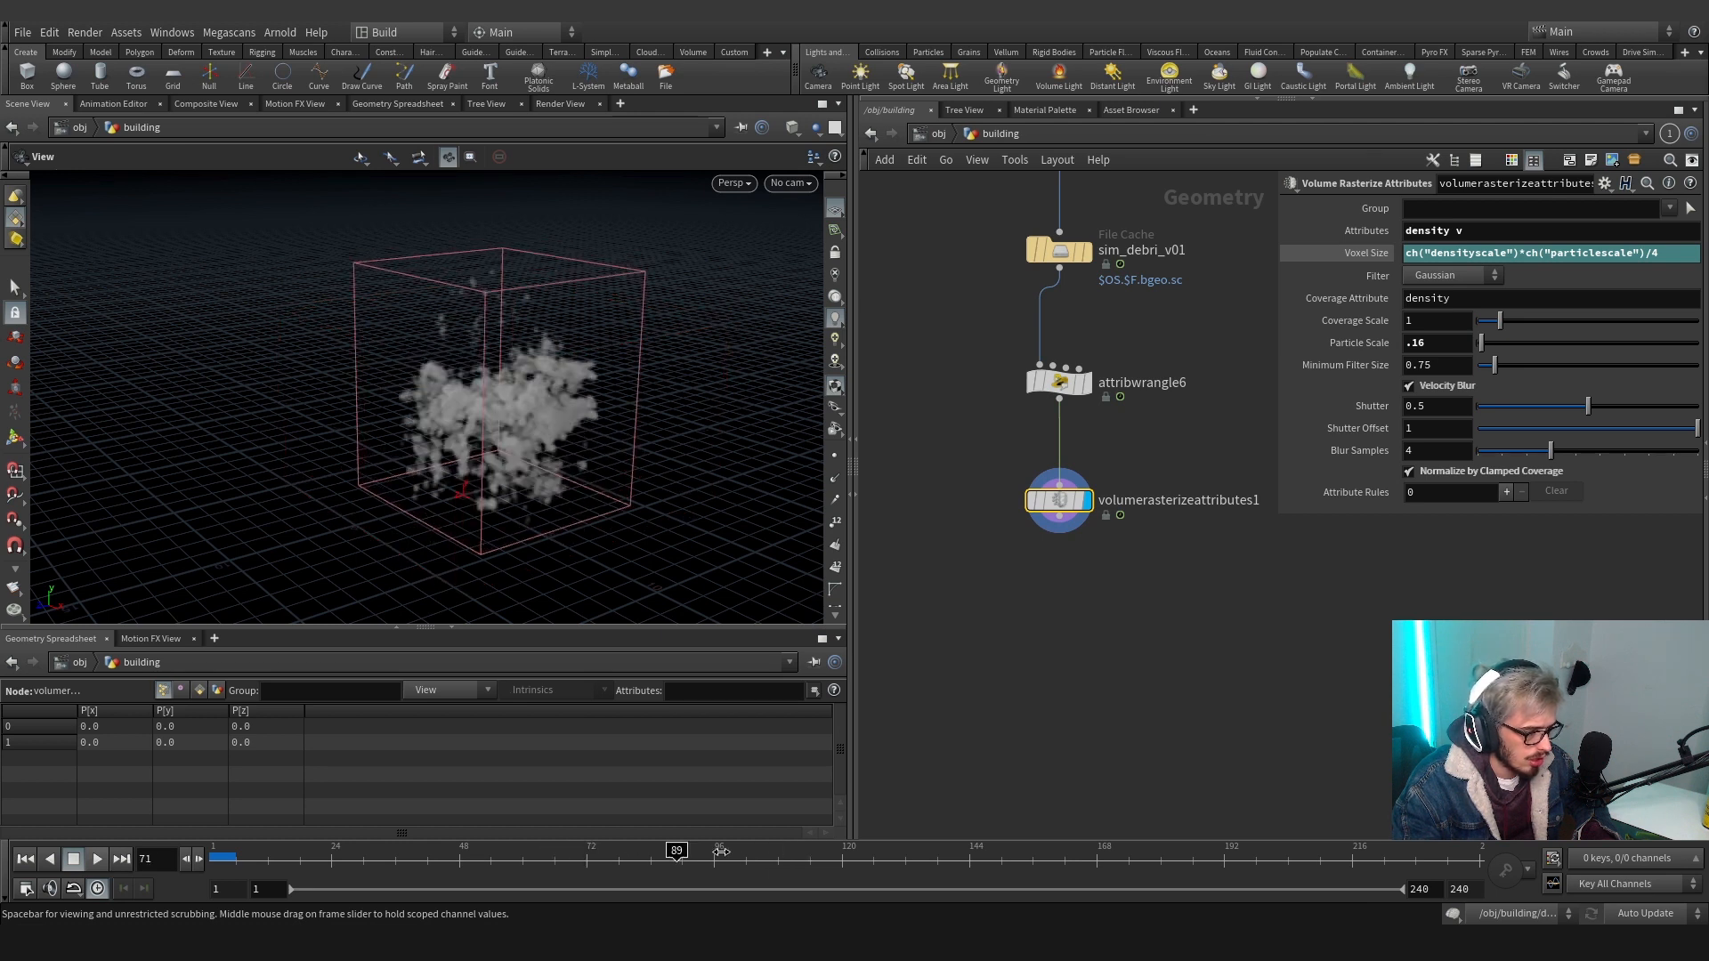
middle_click(1058, 504)
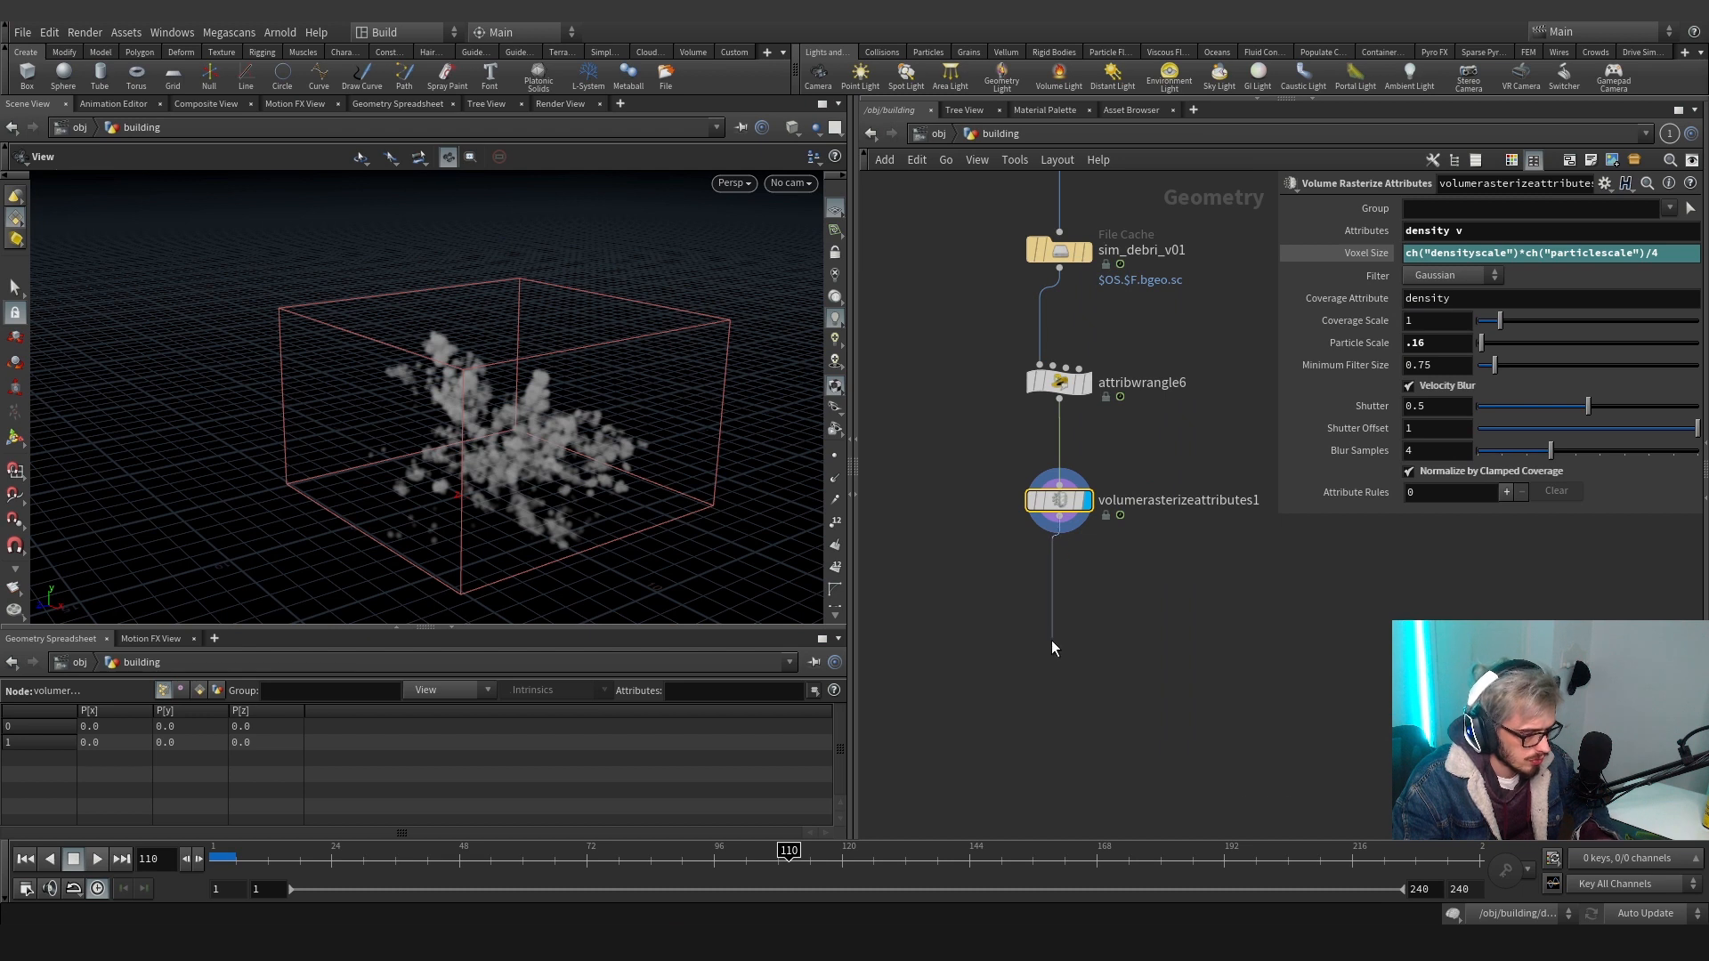
- Add a Null below the rasterize node and rename it OUT_SOURCE
key("Tab")
type("null")
key("Return")
left_click(1059, 655)
double_click(1104, 654)
type("OUT")
type("_SOUR")
type("CE")
key("Return")
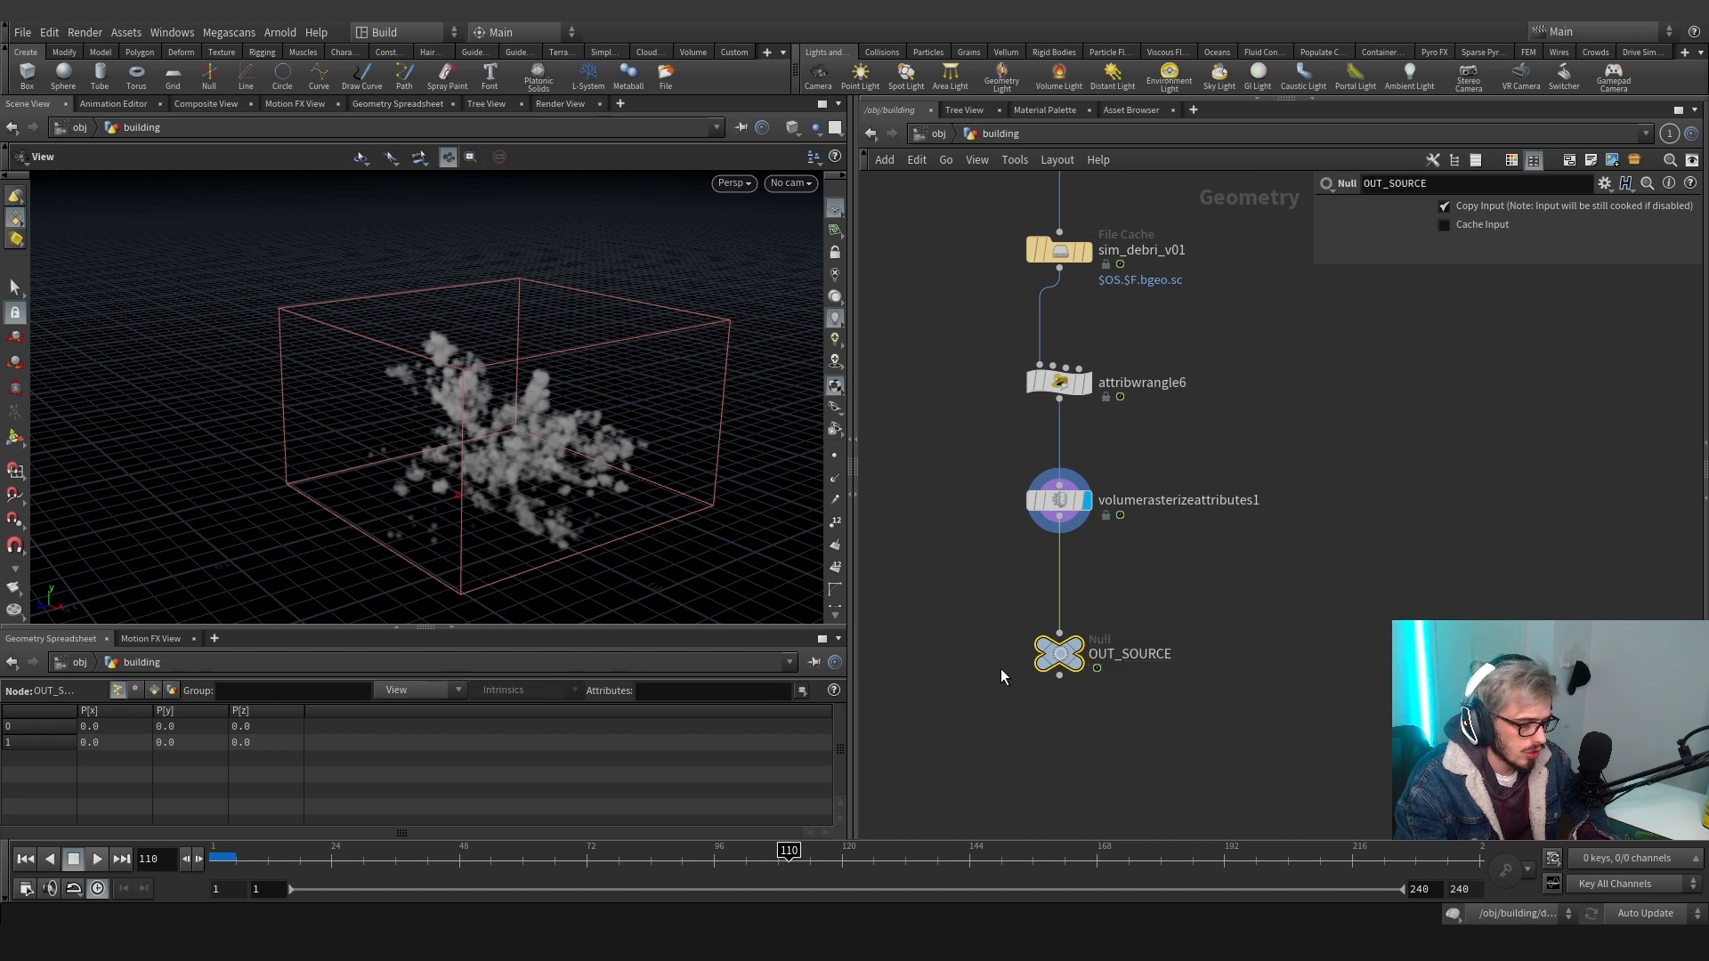
key("l")
scroll(994, 681, "down", 2)
- Add a Time Shift off the rasterize node frozen at Frame 116
key("Tab")
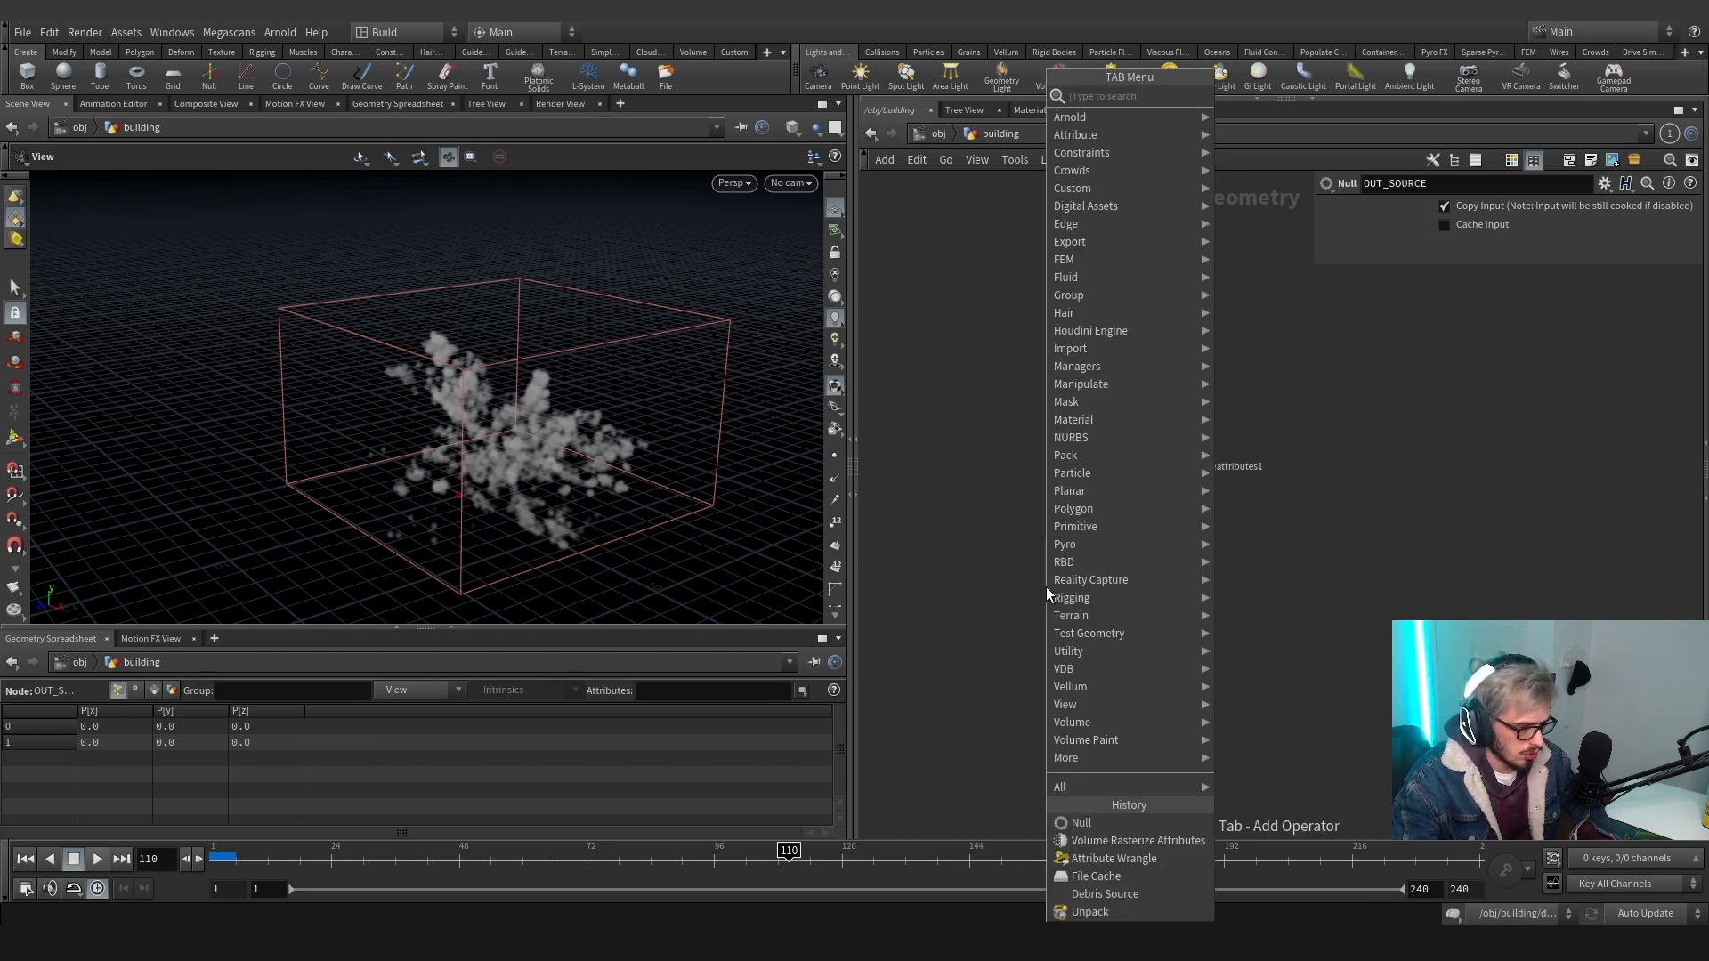
type("time")
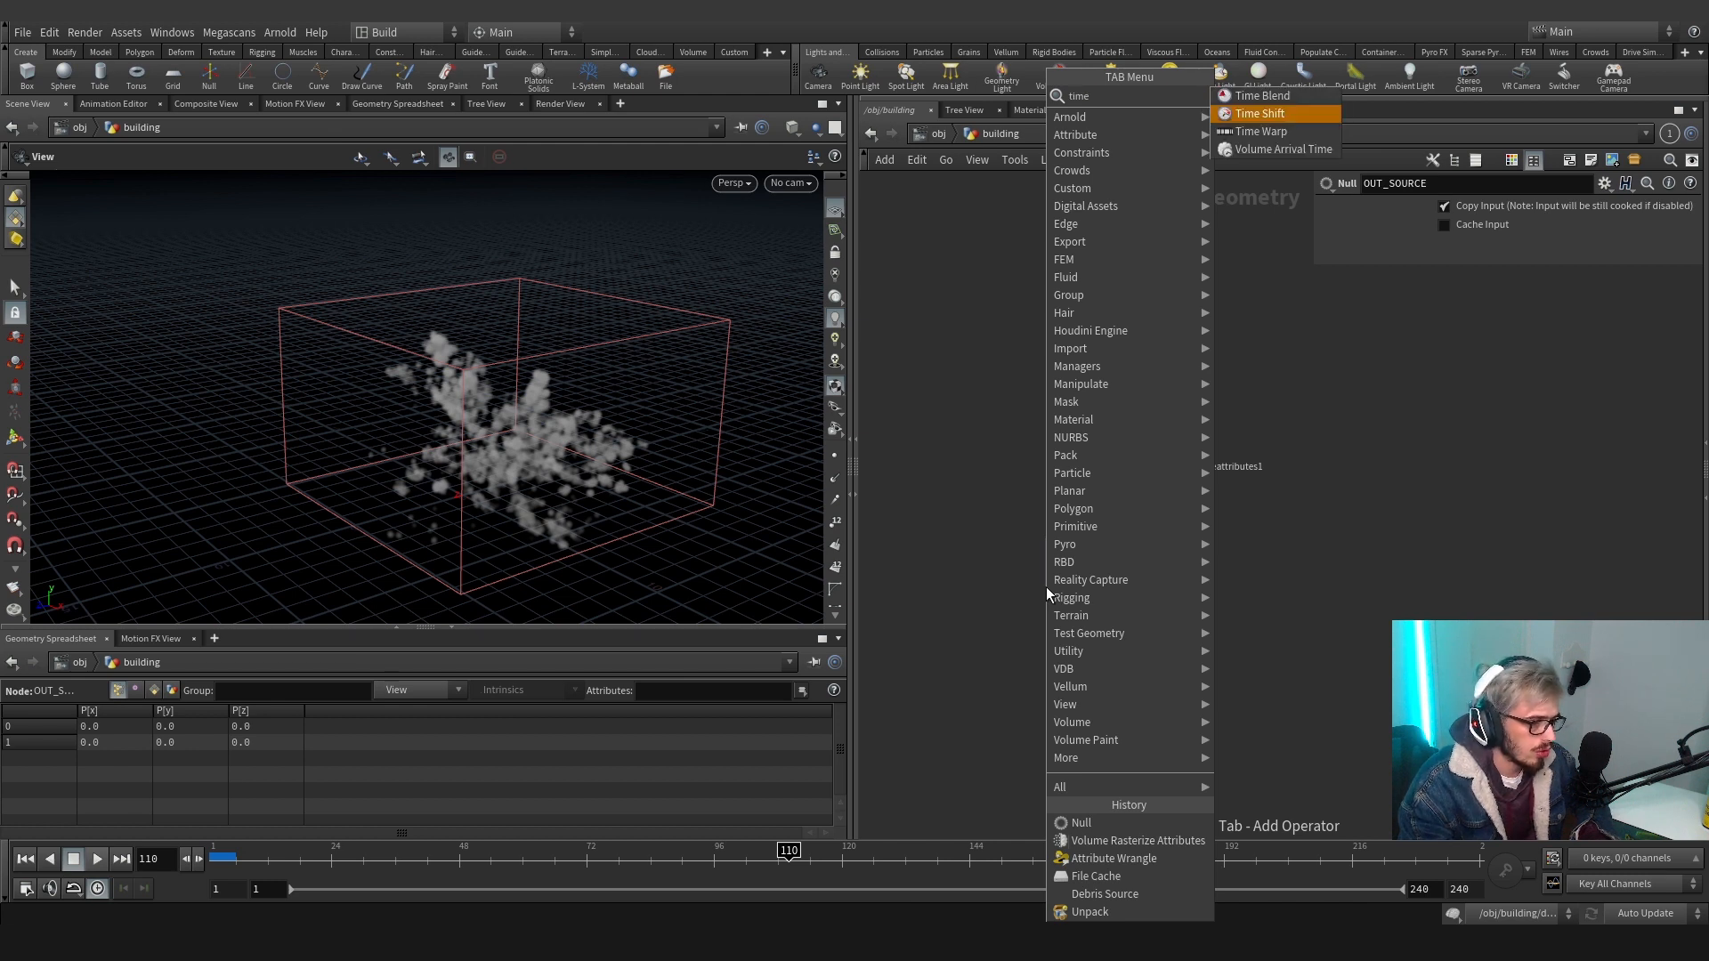
key("Return")
left_click(995, 570)
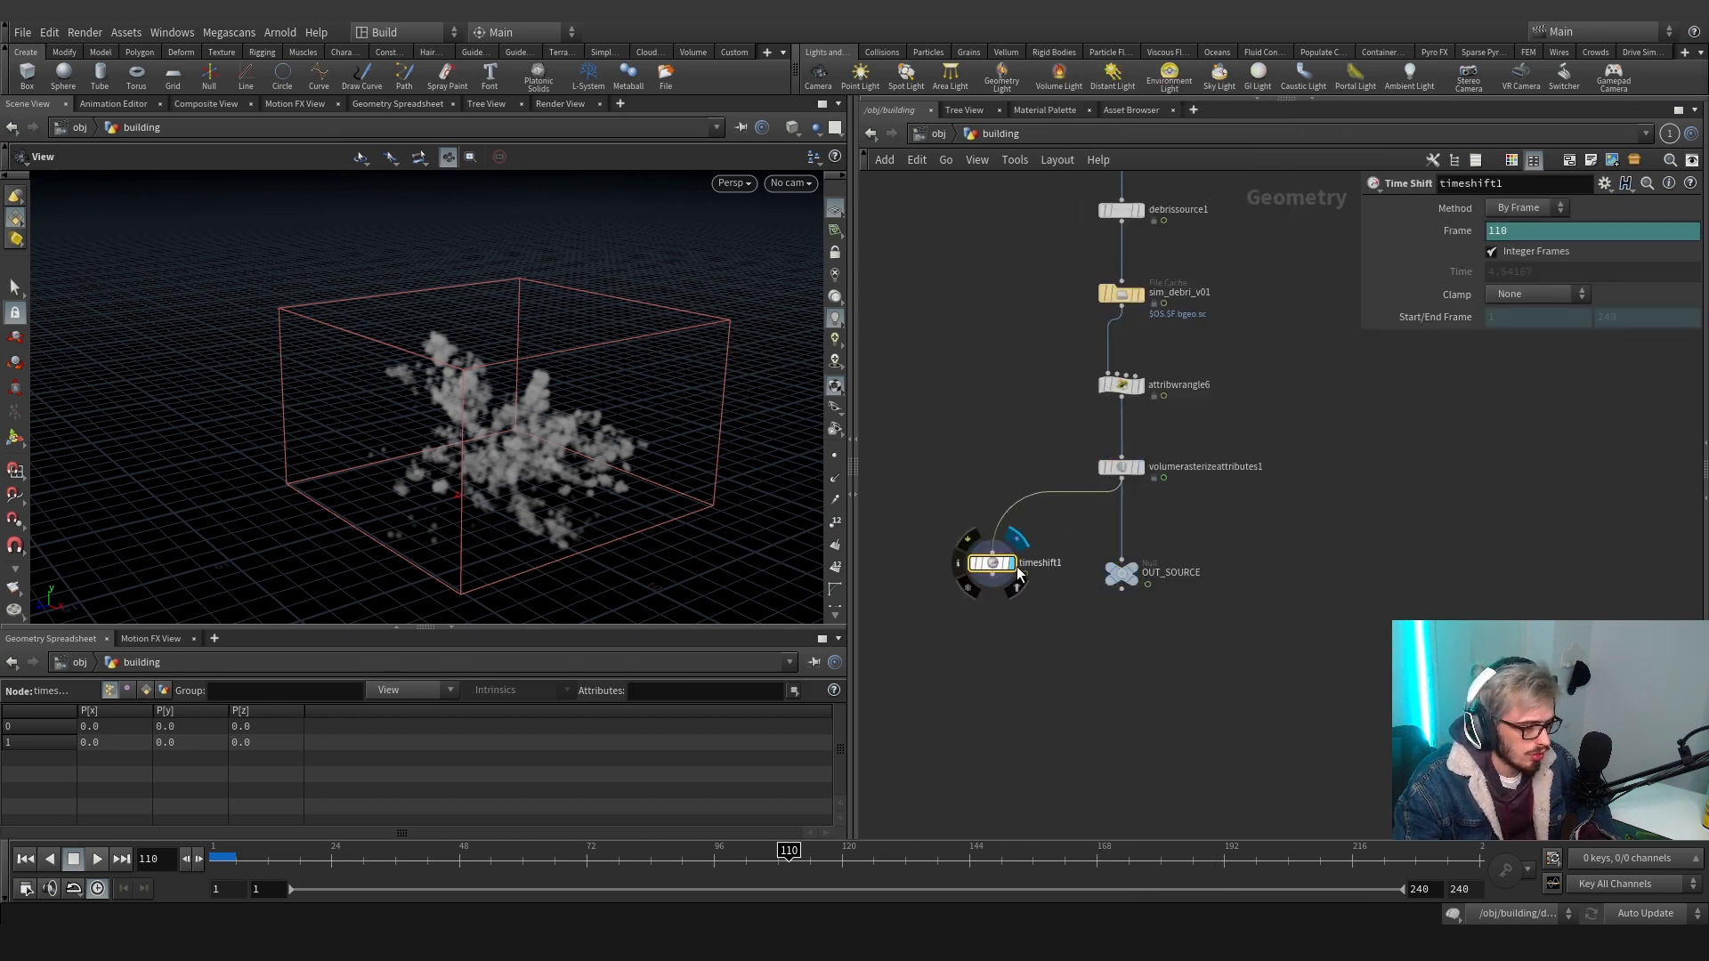
right_click(1535, 229)
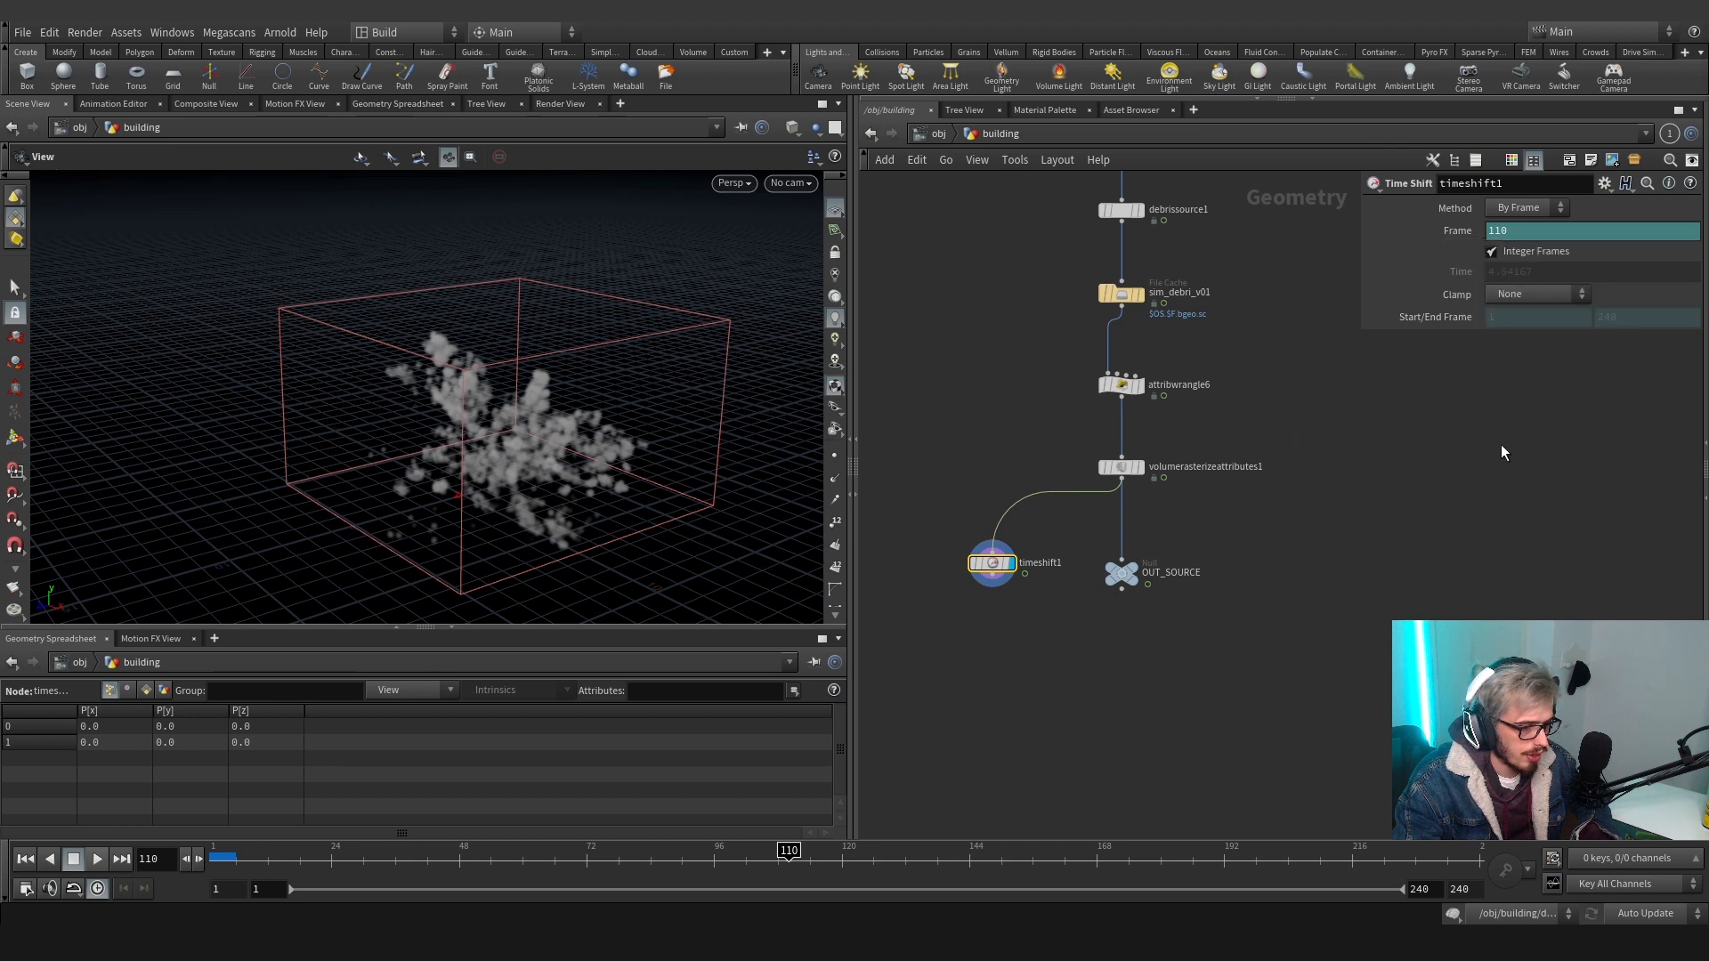
left_click(1501, 408)
left_click(1505, 231)
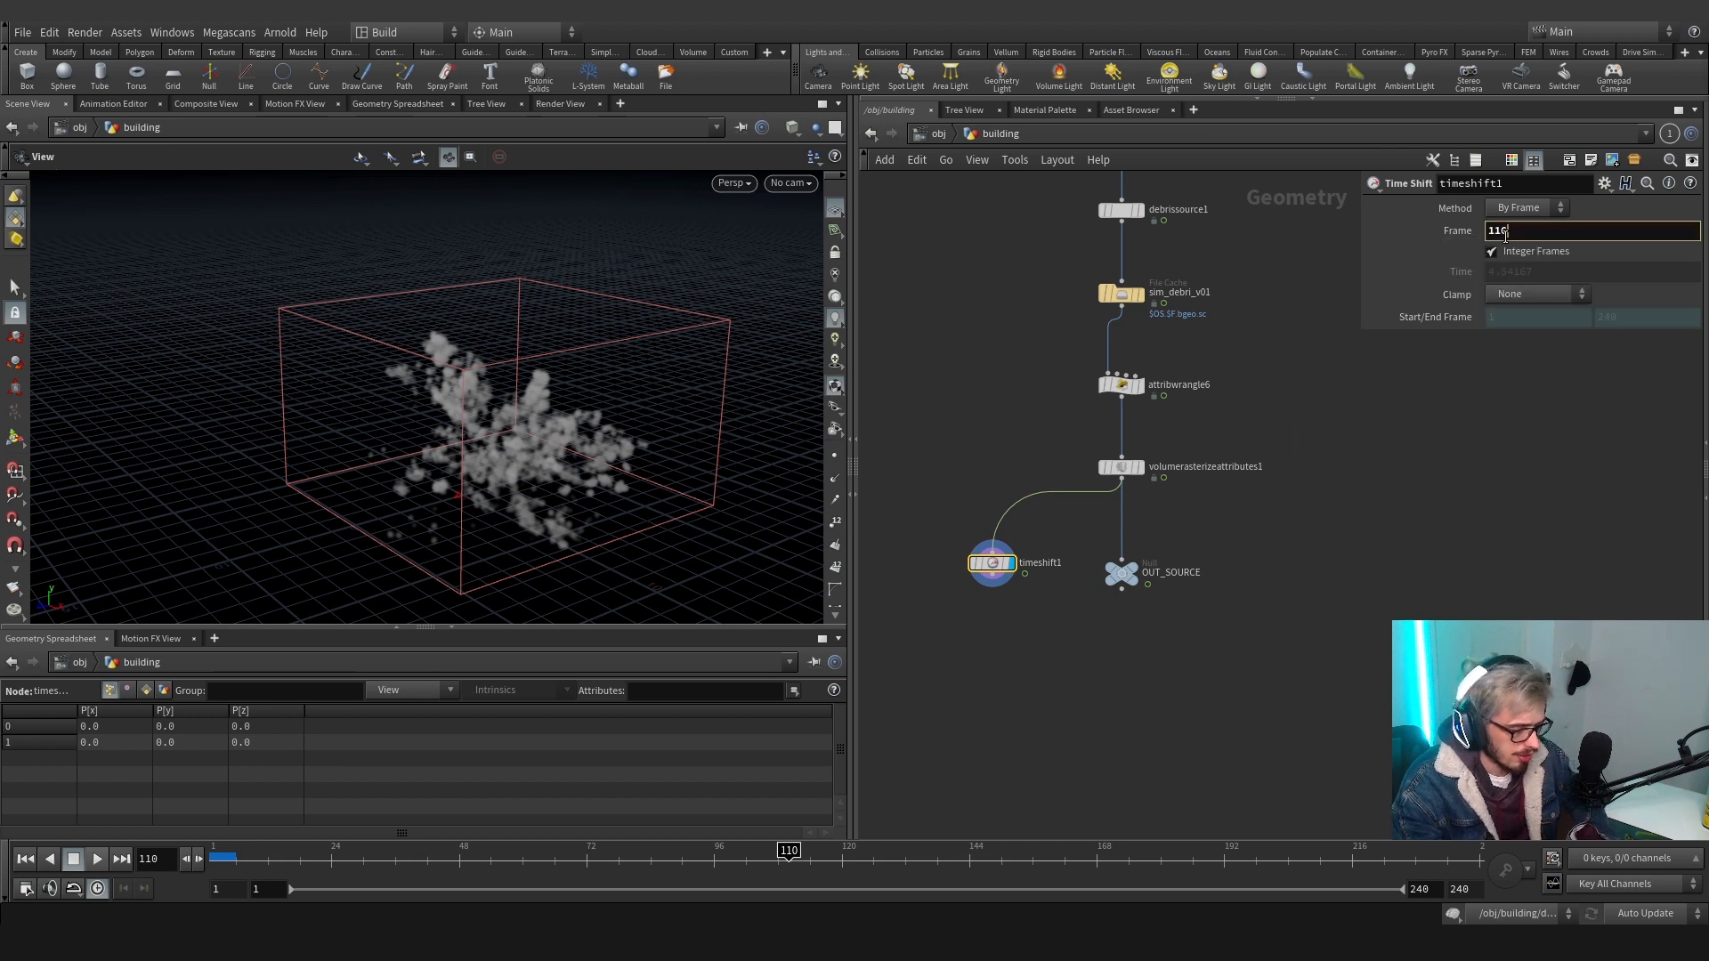
key("Return")
left_click_drag(991, 563, 995, 574)
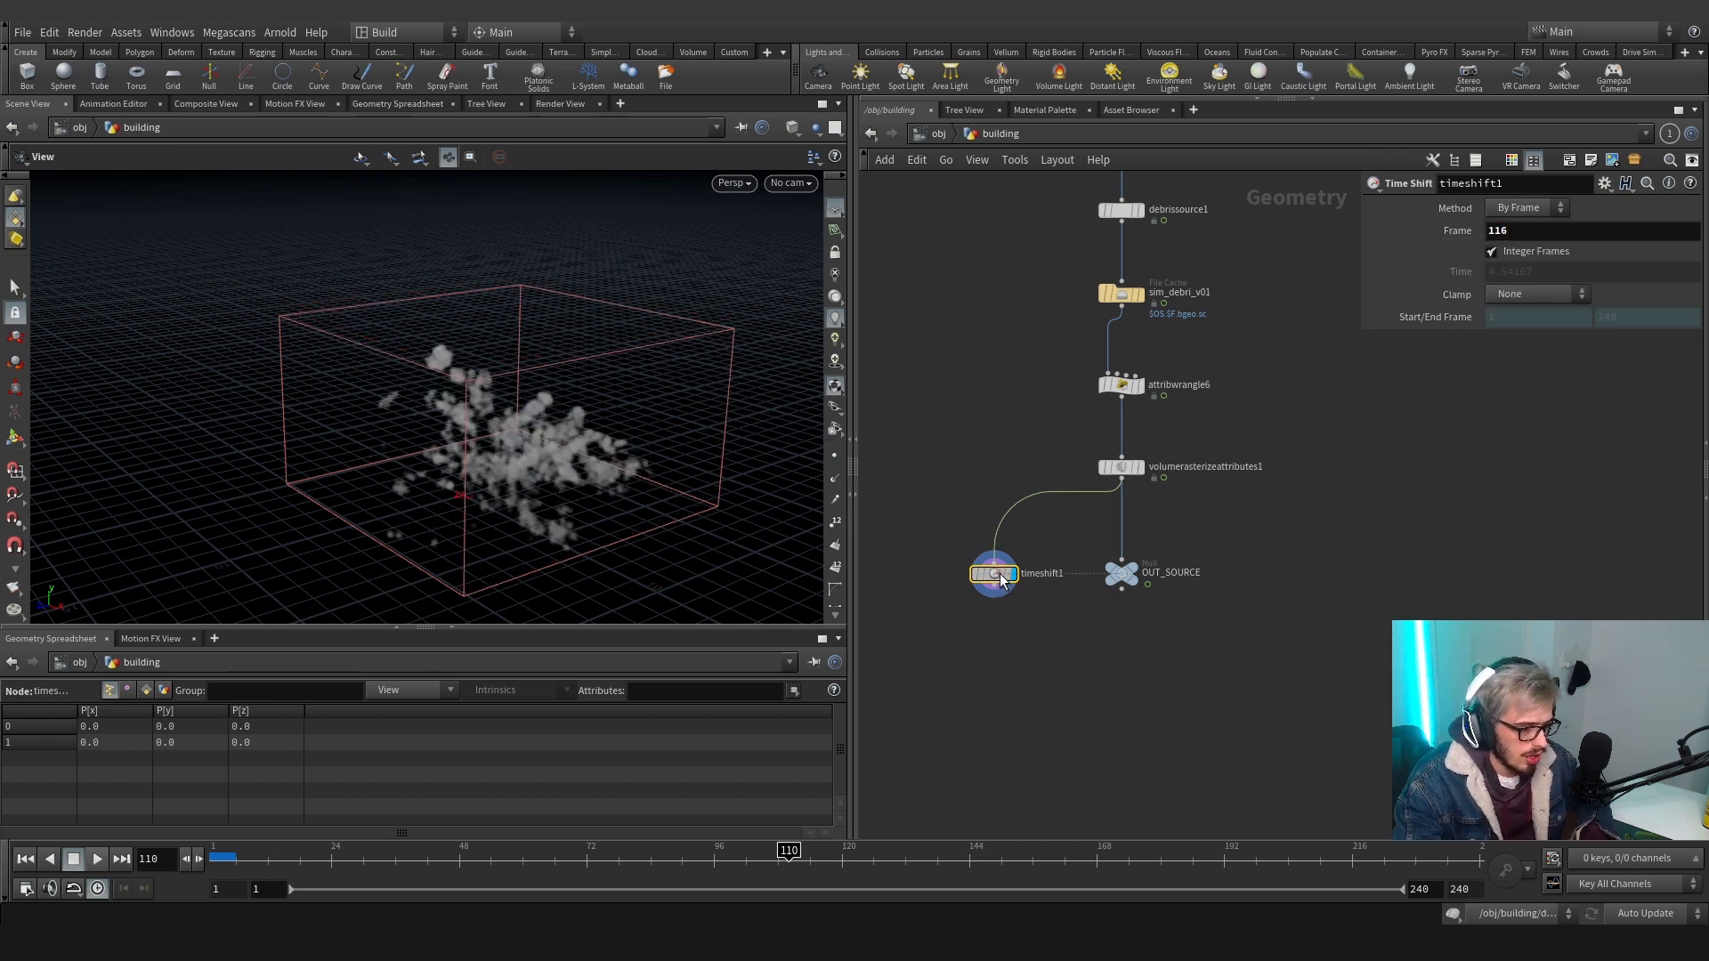
- Create a DOP Network, dopnet2, and wire timeshift1 into it
key("Tab")
type("dop")
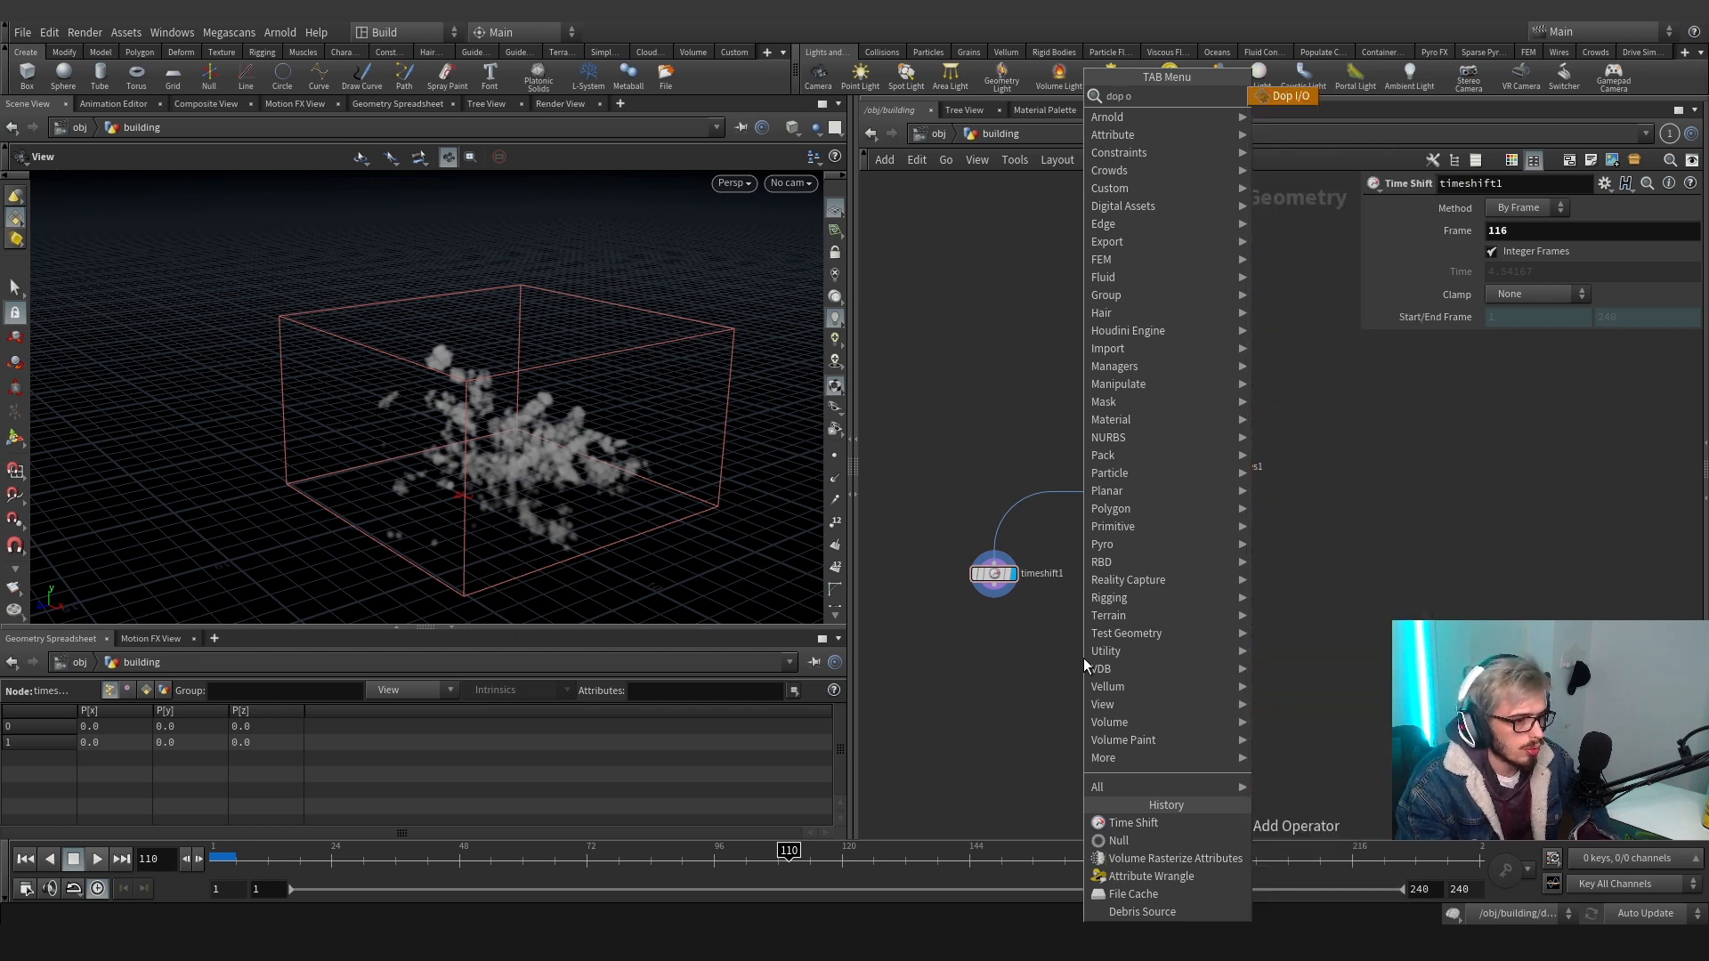
key("Down")
key("Down")
key("Down")
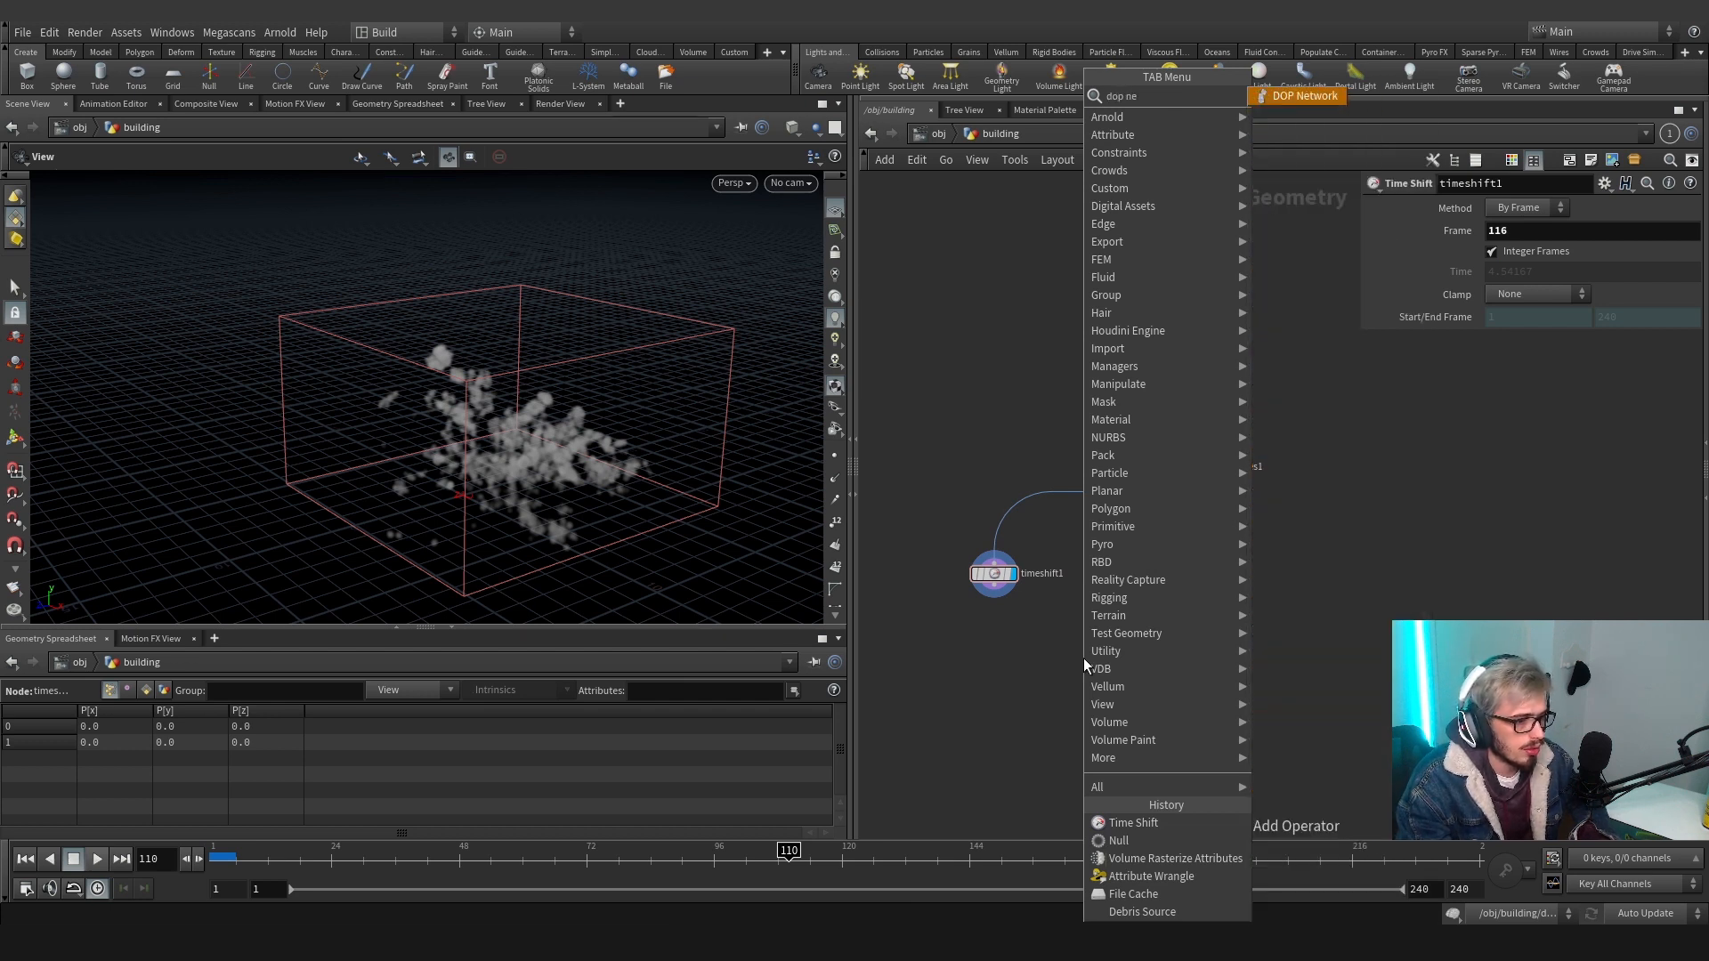
key("Return")
left_click(1126, 682)
left_click(995, 588)
left_click(1108, 672)
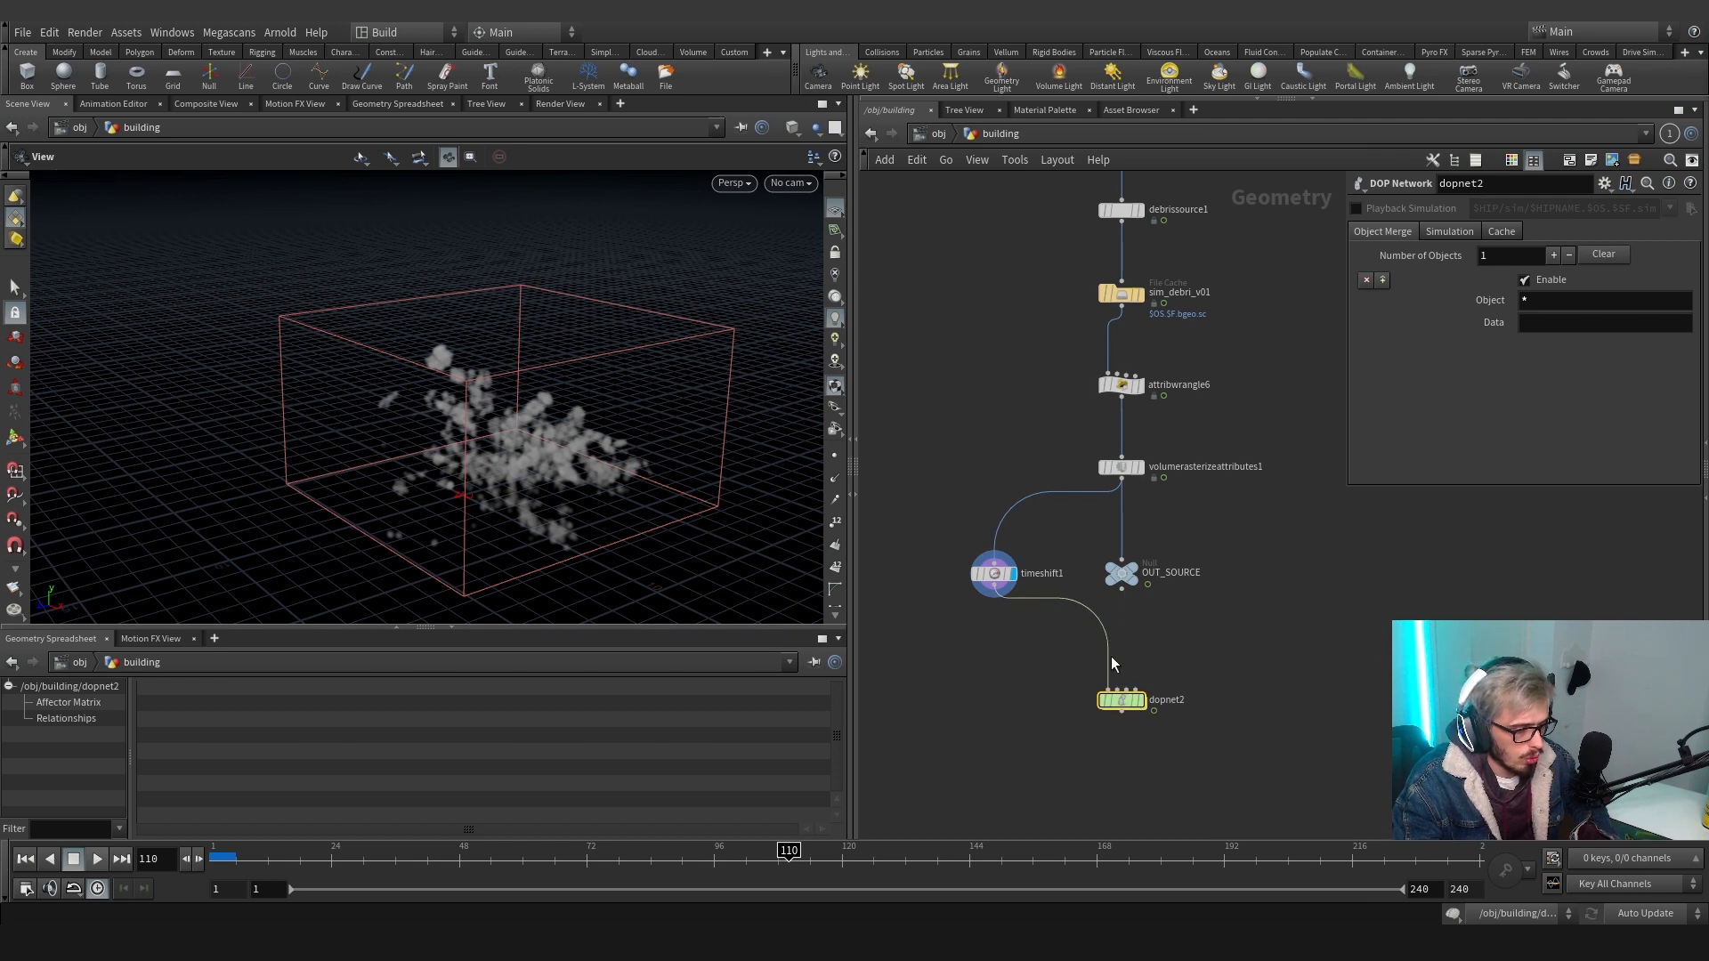
scroll(1060, 550, "down", 3)
scroll(1041, 441, "up", 1)
scroll(1058, 396, "up", 1)
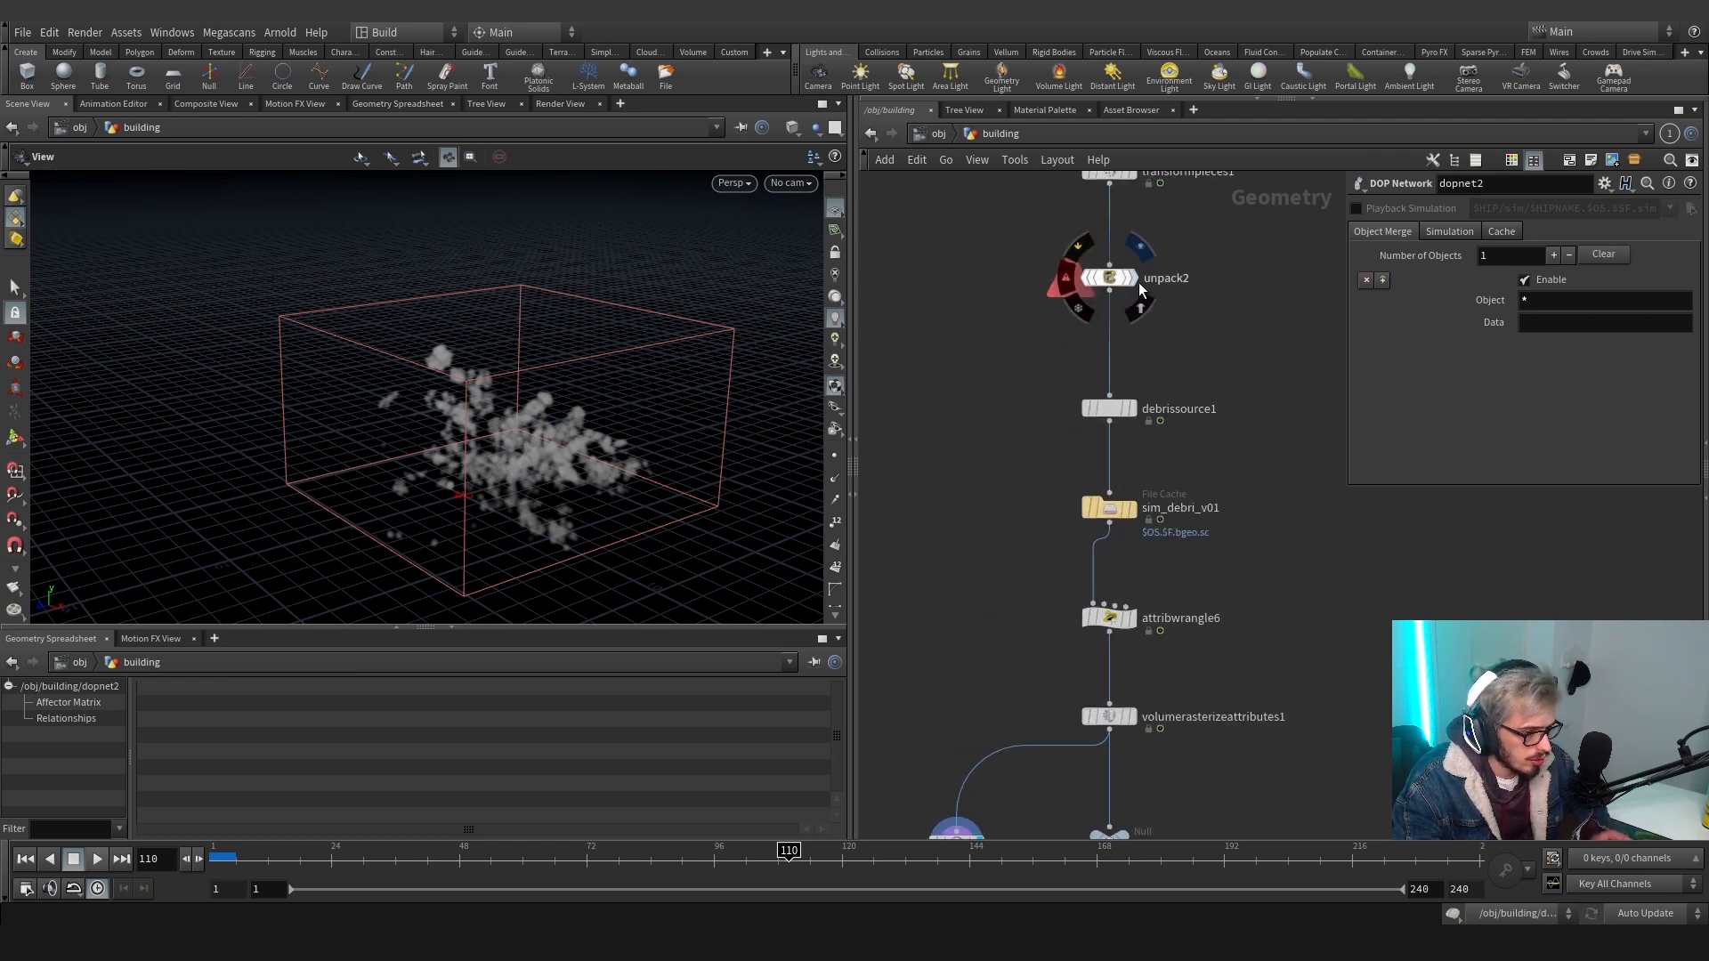
- Display the unpacked building and carry the v attribute through the unpack
left_click(1076, 277)
left_click(1690, 298)
left_click(1690, 275)
left_click(1669, 317)
- Add a VDB from Polygons off the unpack with a 0.04 voxel size
left_click_drag(1144, 291, 1349, 267)
key("Tab")
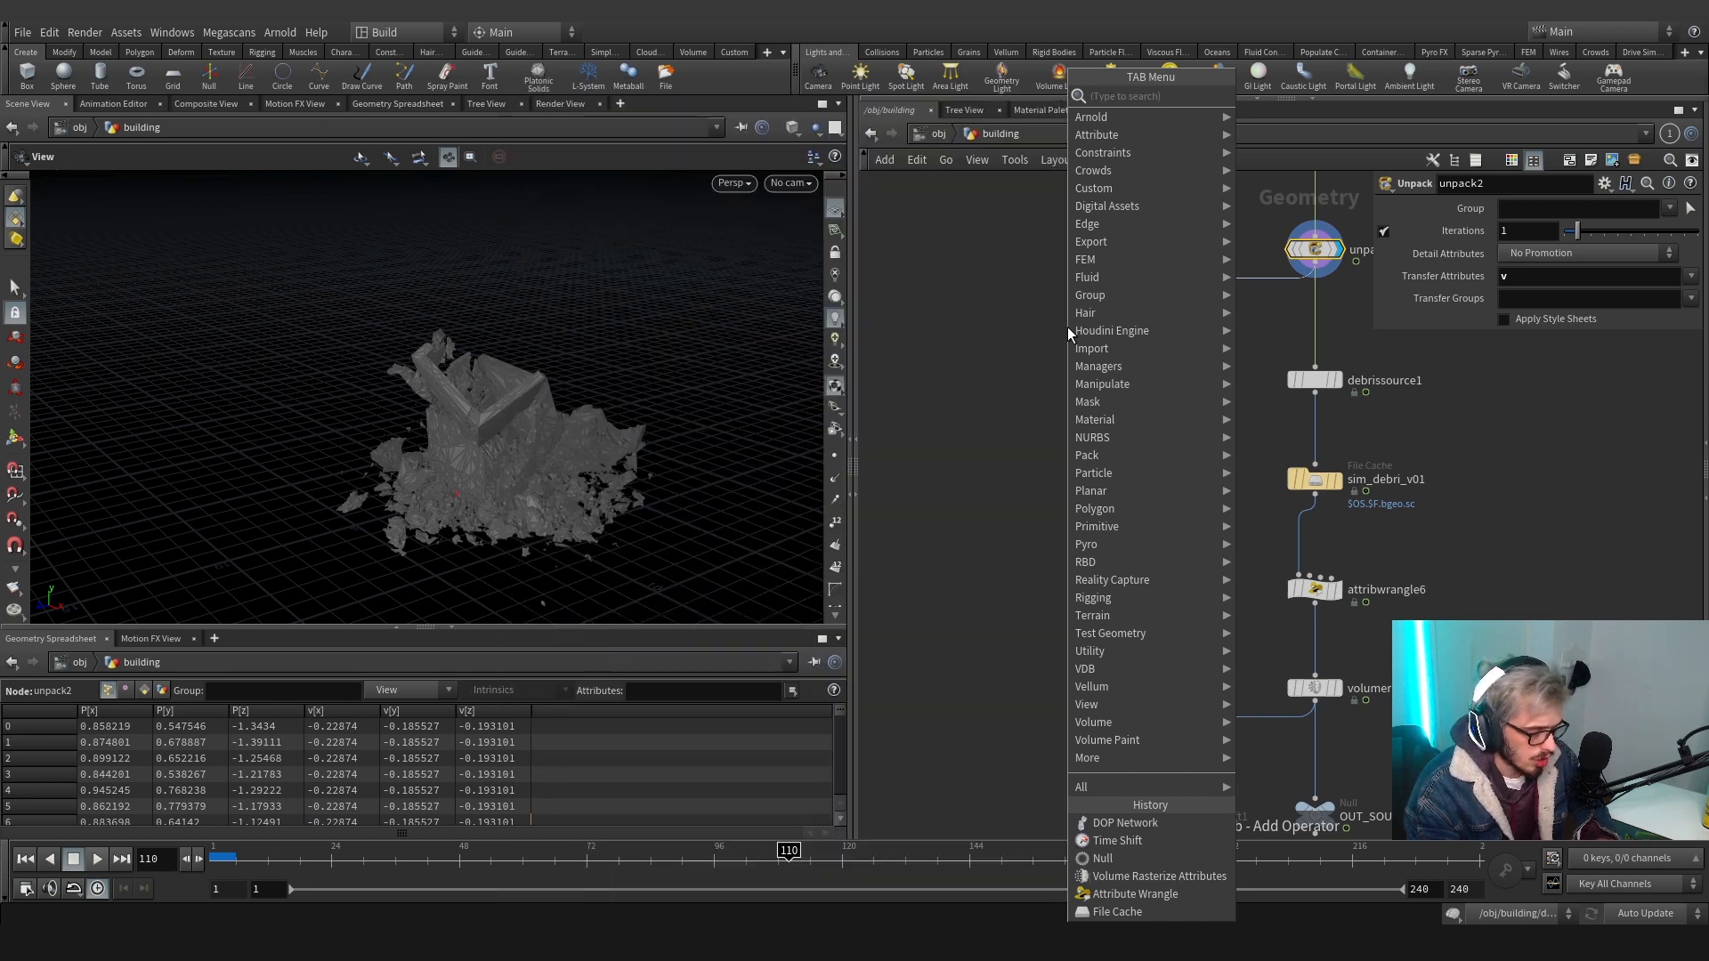
type("timesh")
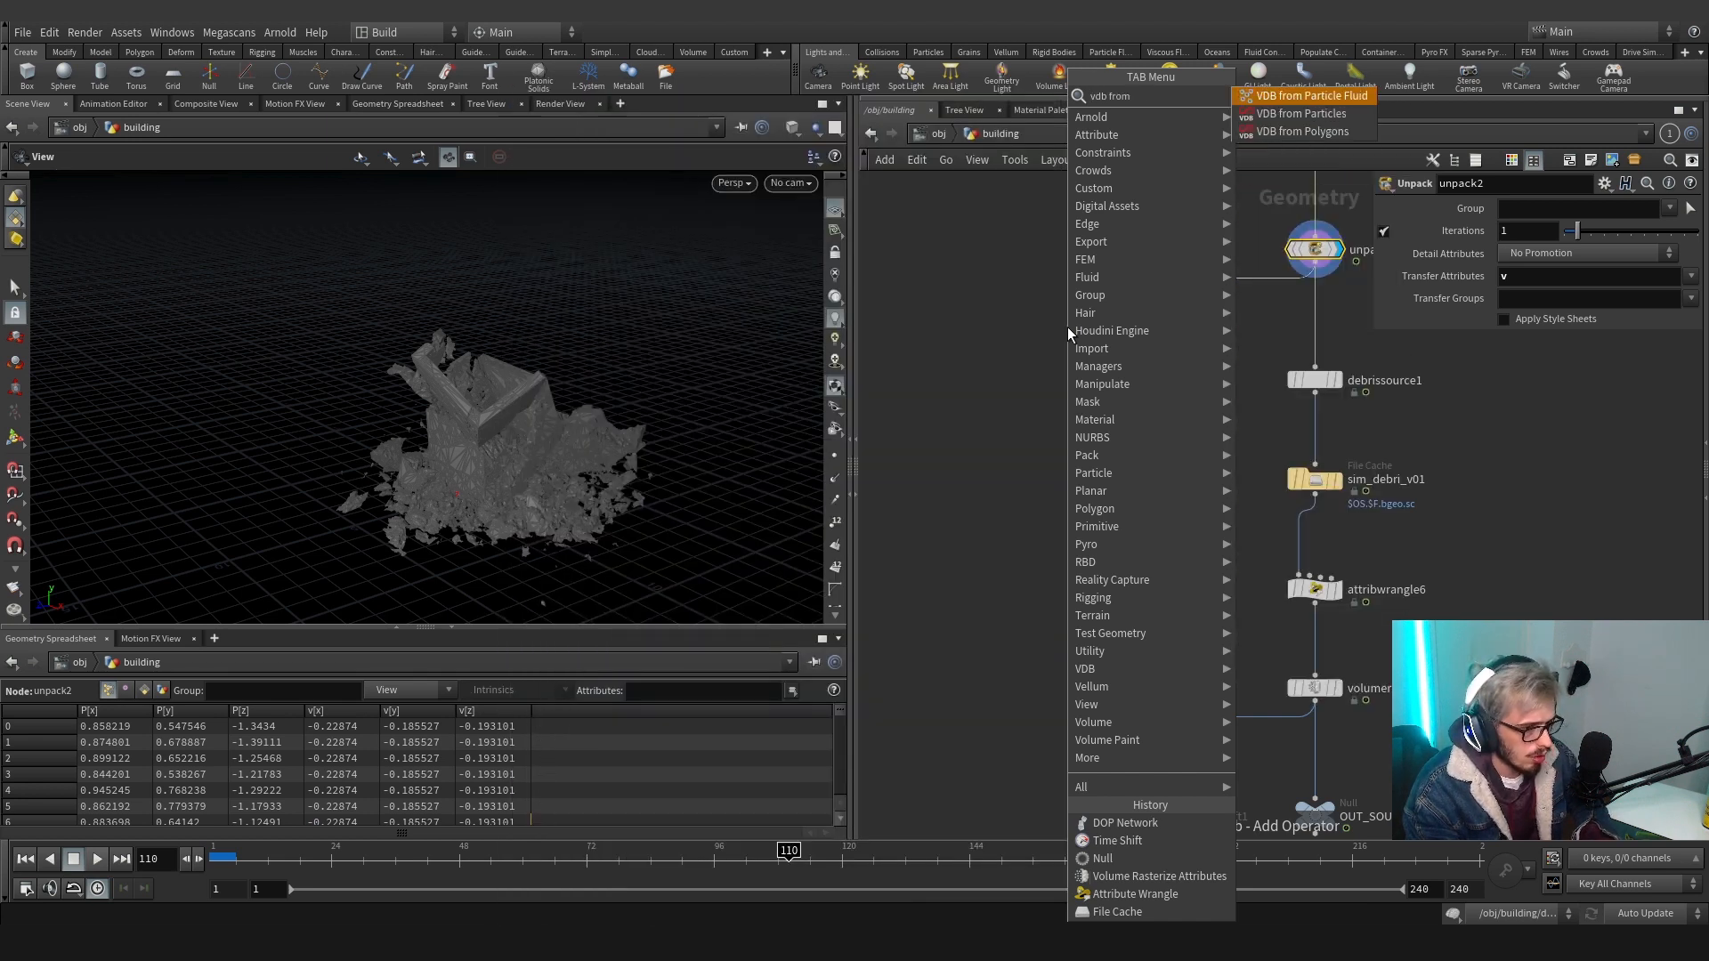
key("Return")
left_click(1066, 327)
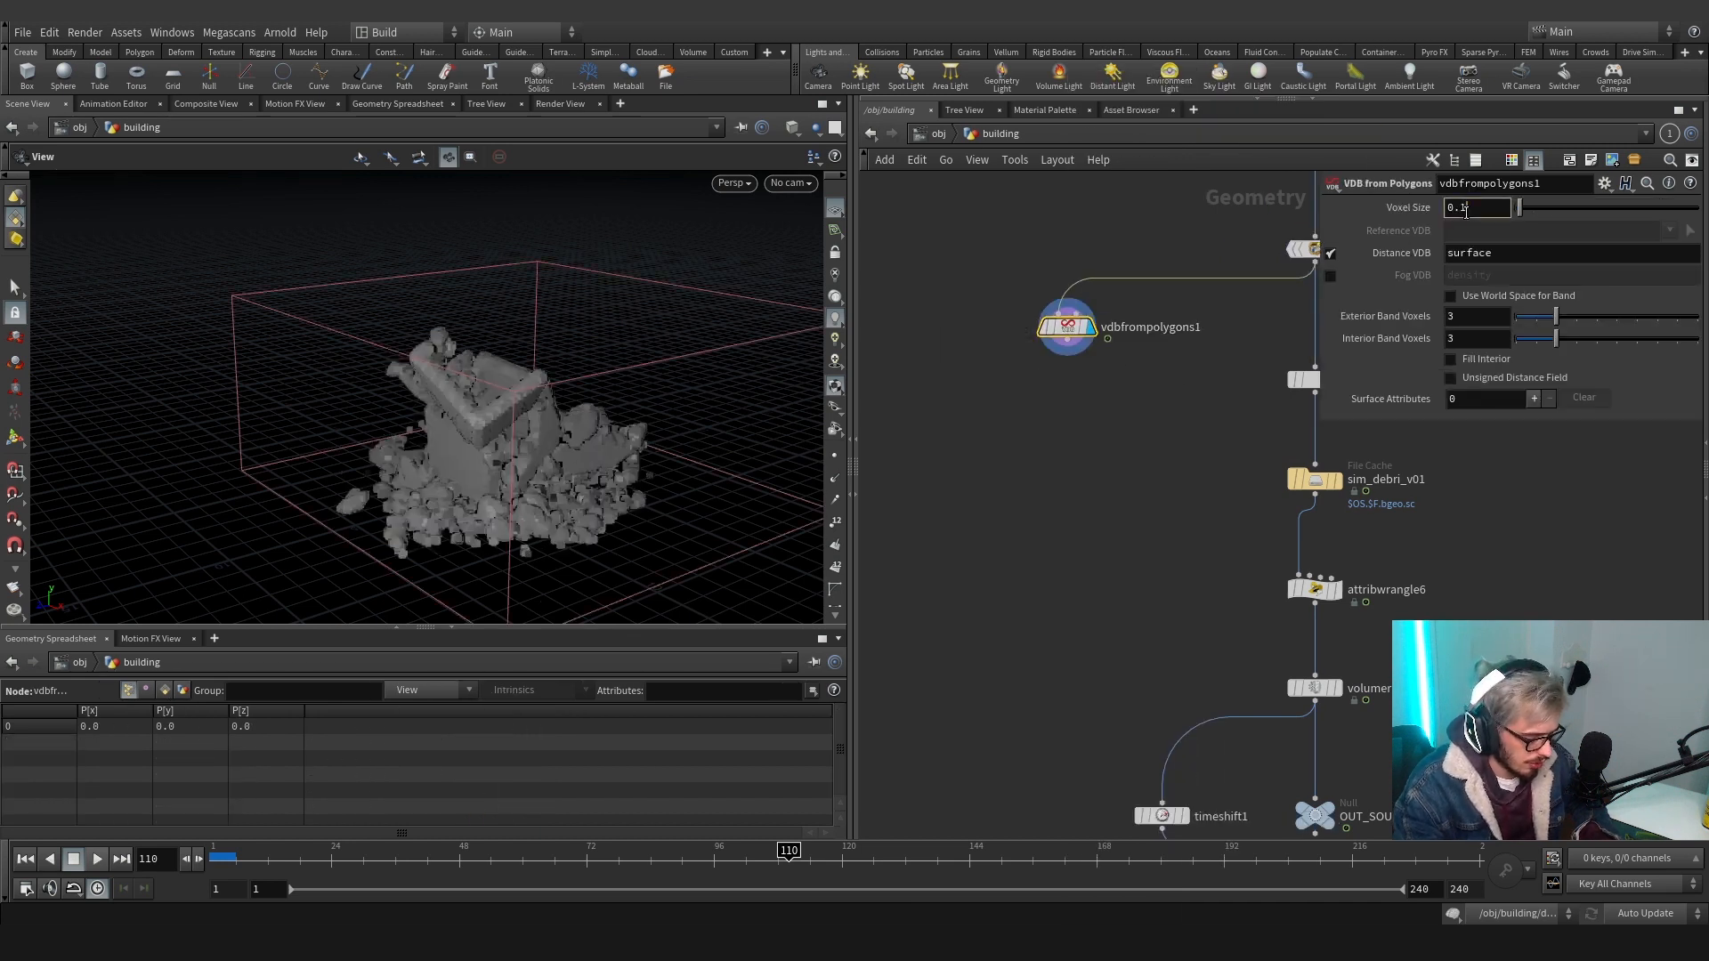
type("04")
key("Return")
middle_click(1072, 329)
scroll(1096, 347, "down", 2)
left_click_drag(1098, 355, 1006, 399)
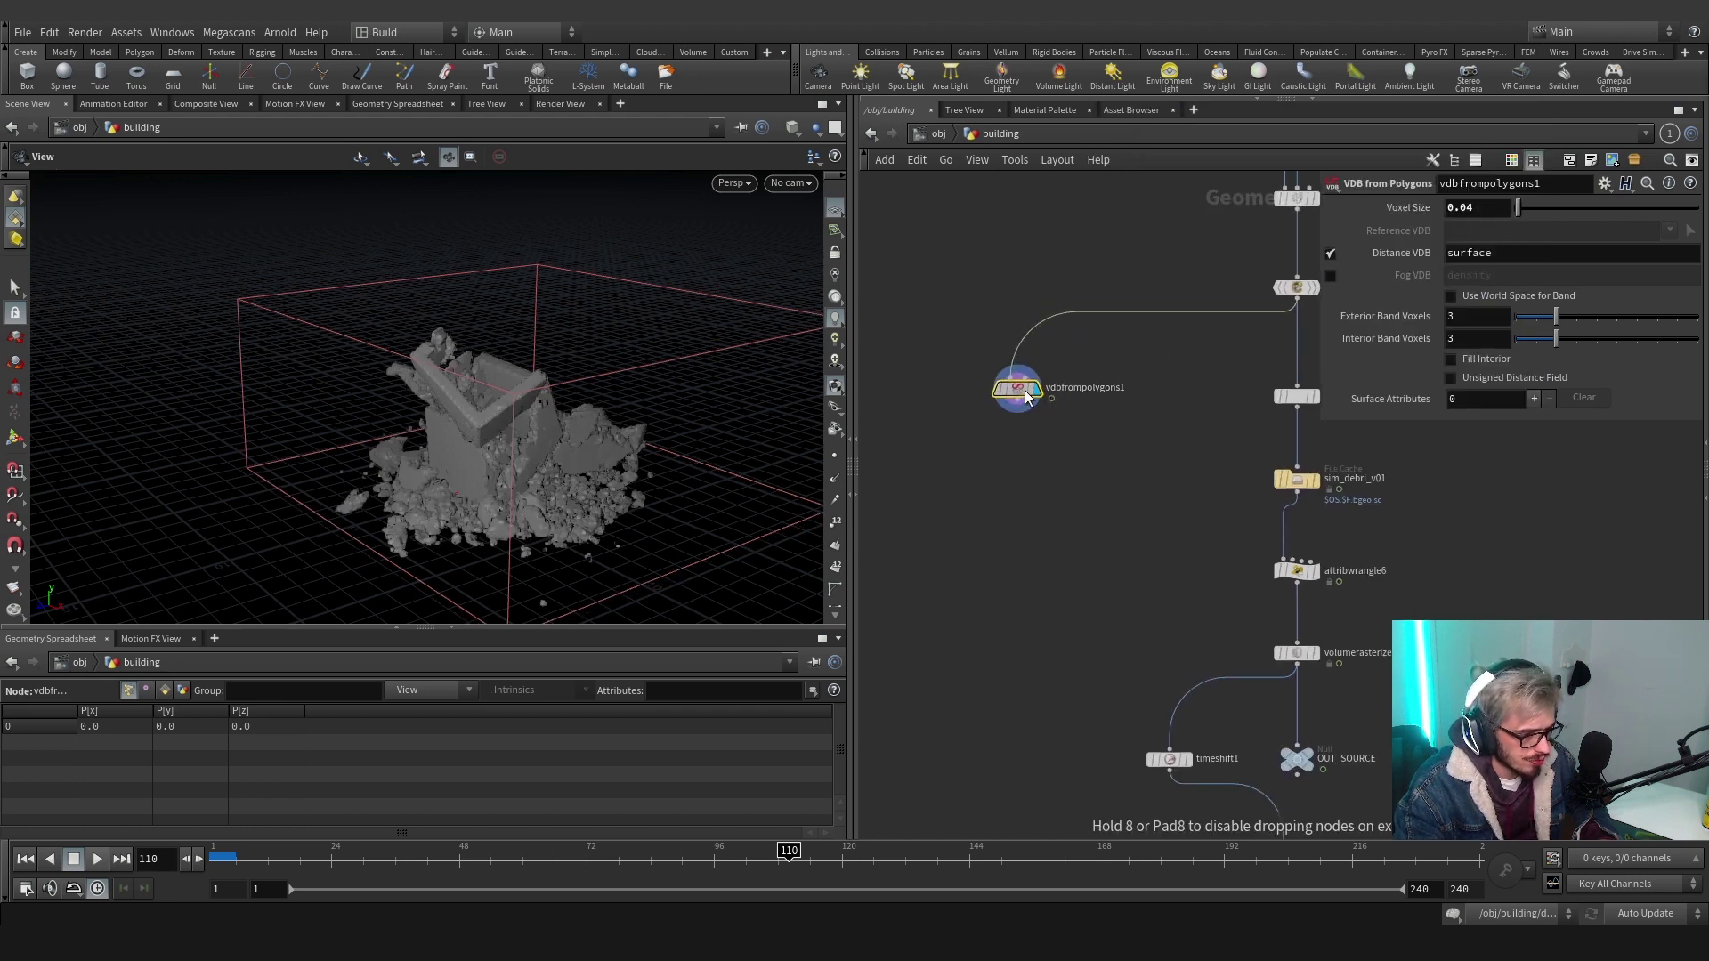
- Fill the VDB interior and add point.v as a velocity-type surface attribute
left_click(1449, 359)
left_click(1534, 397)
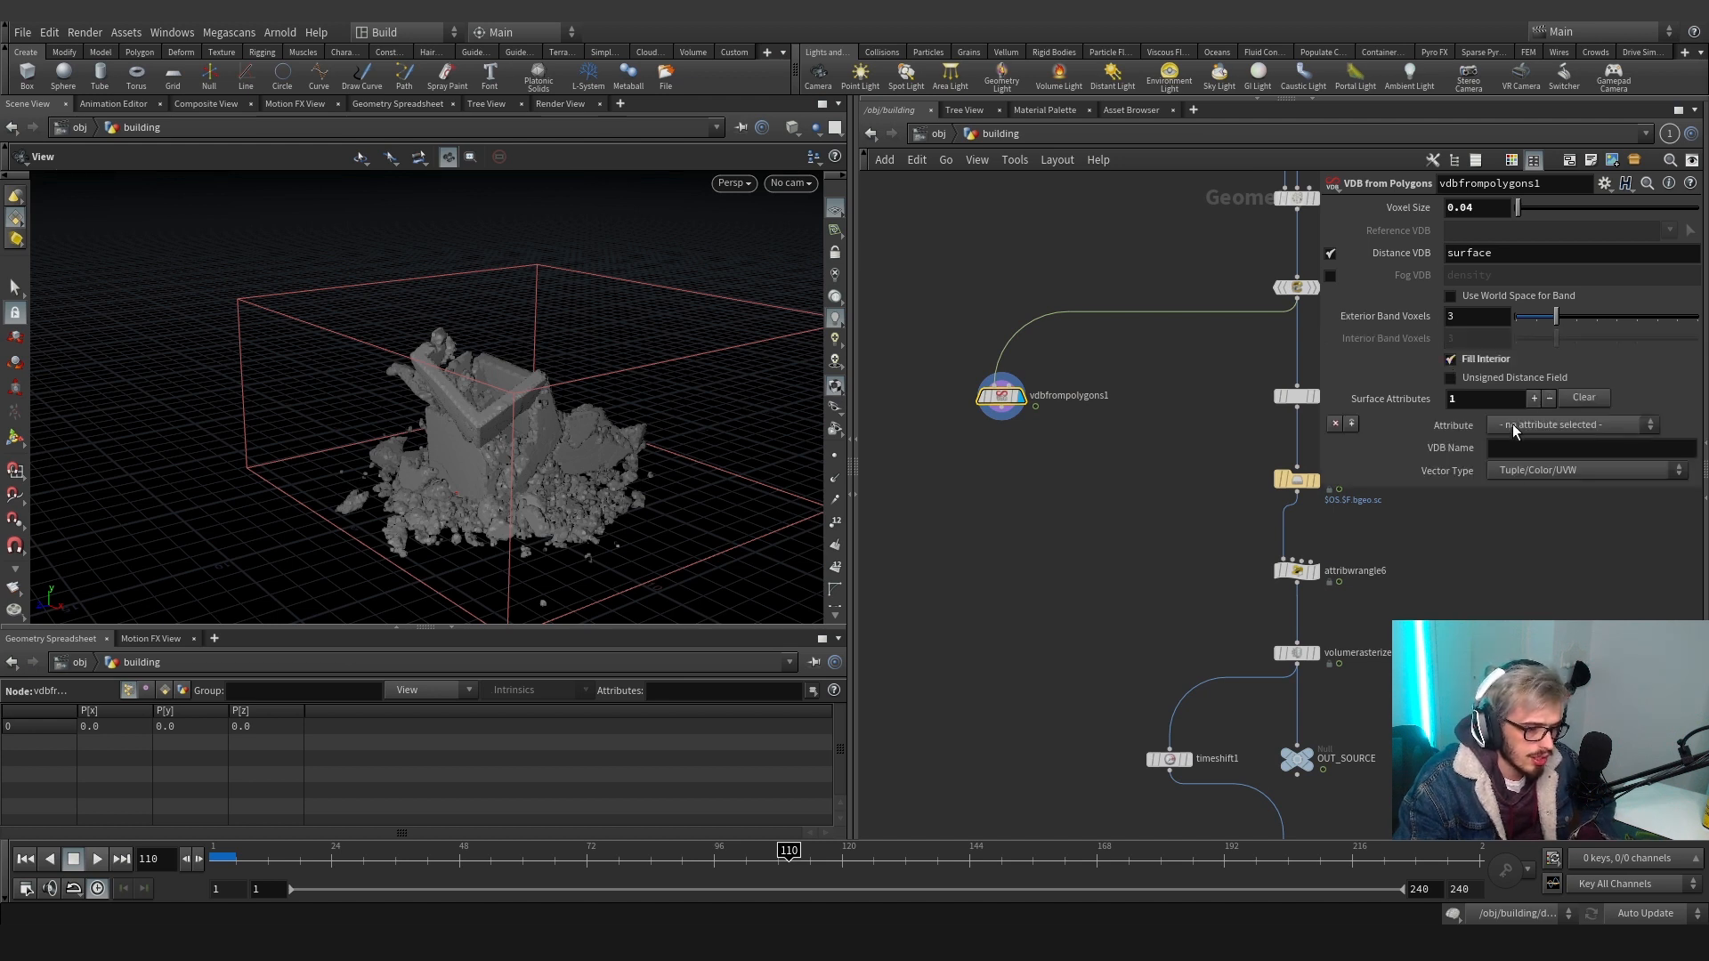
left_click(1575, 425)
left_click(1518, 489)
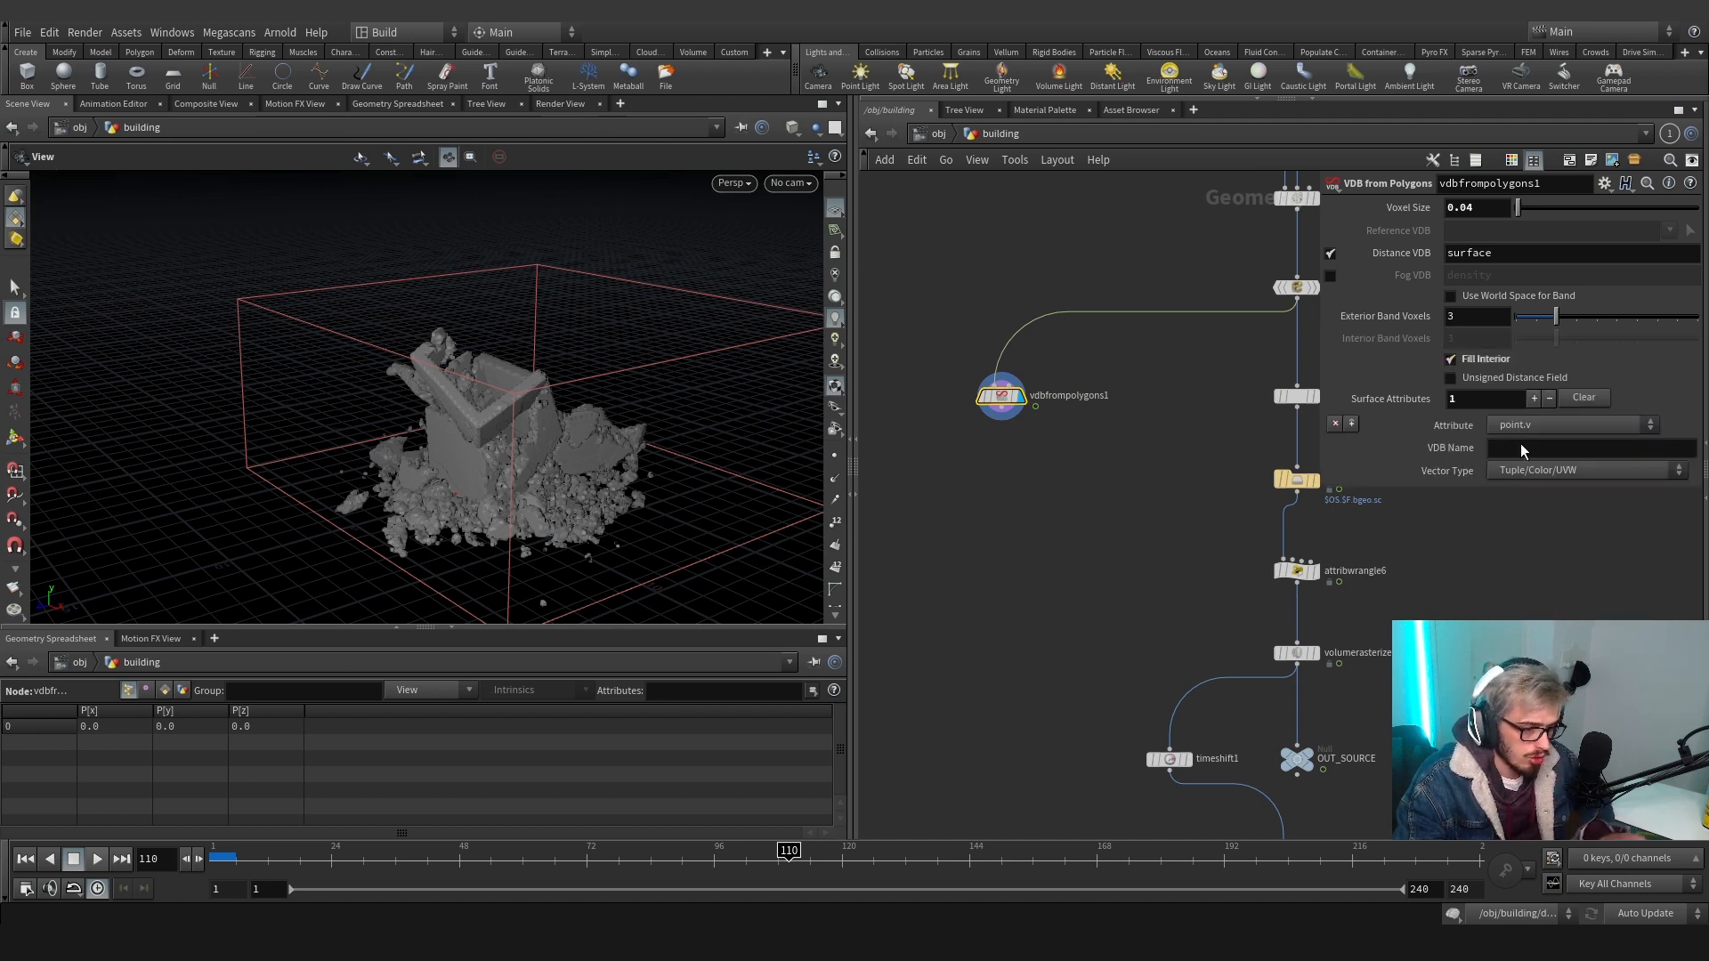
left_click(1521, 446)
type("v")
left_click(1534, 470)
left_click(1528, 541)
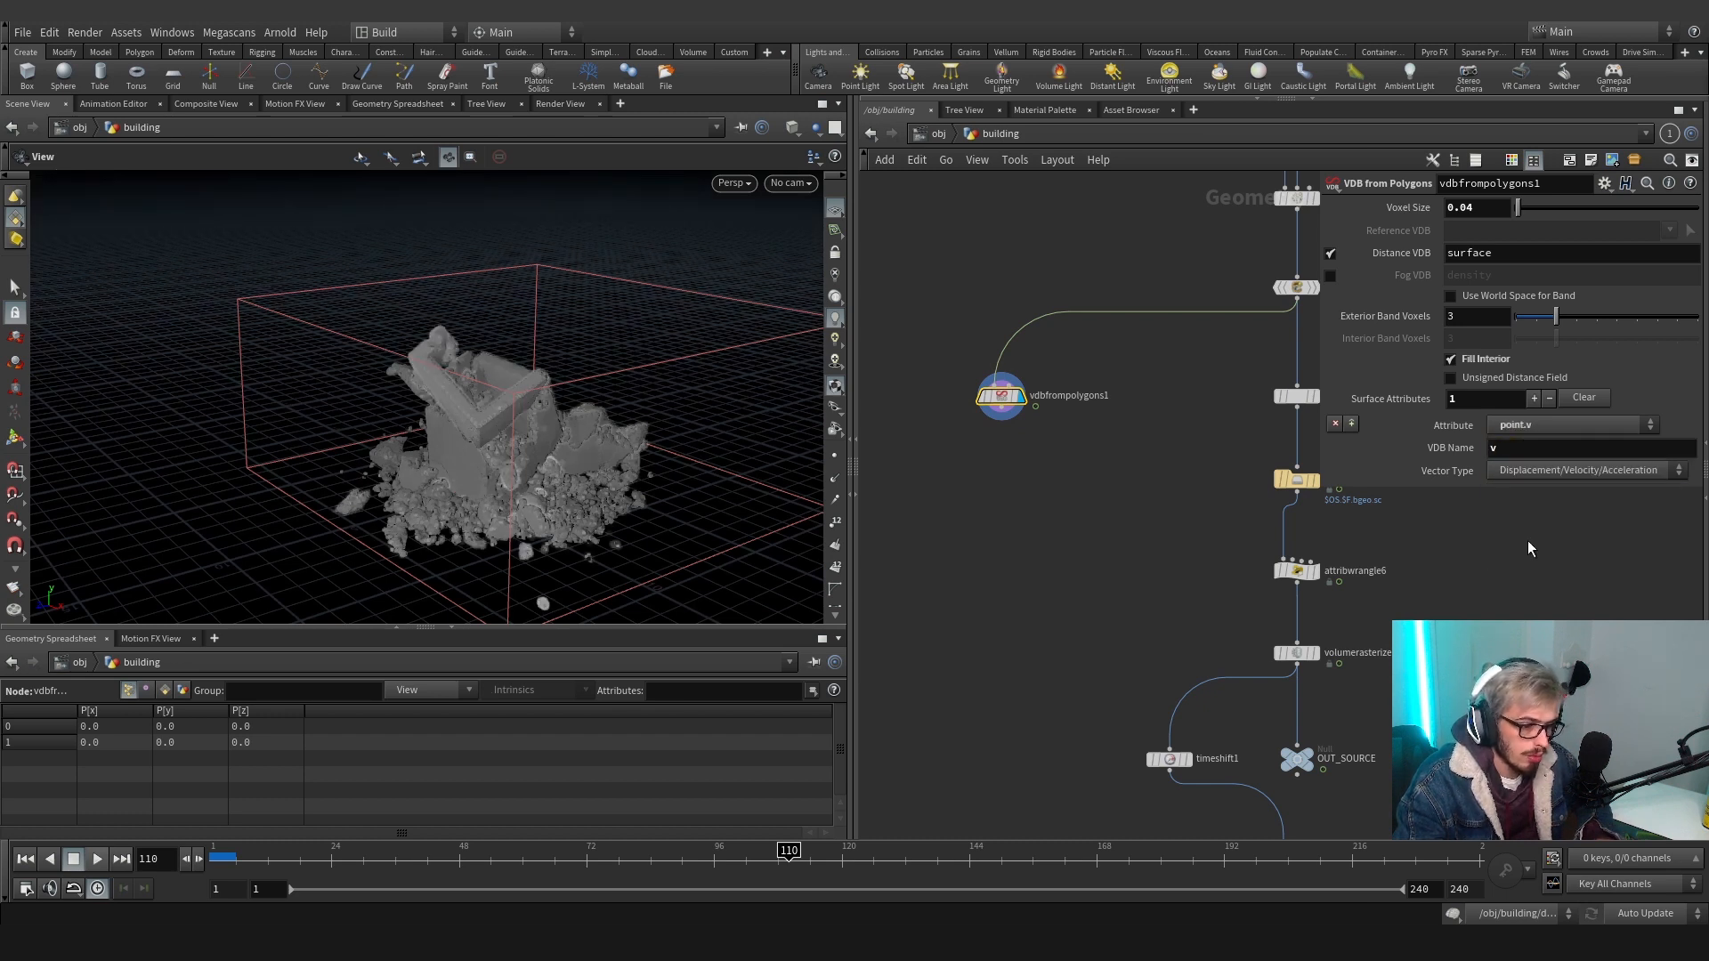
- Add a null named OUT_COLLISION_VDB below the VDB node
key("Tab")
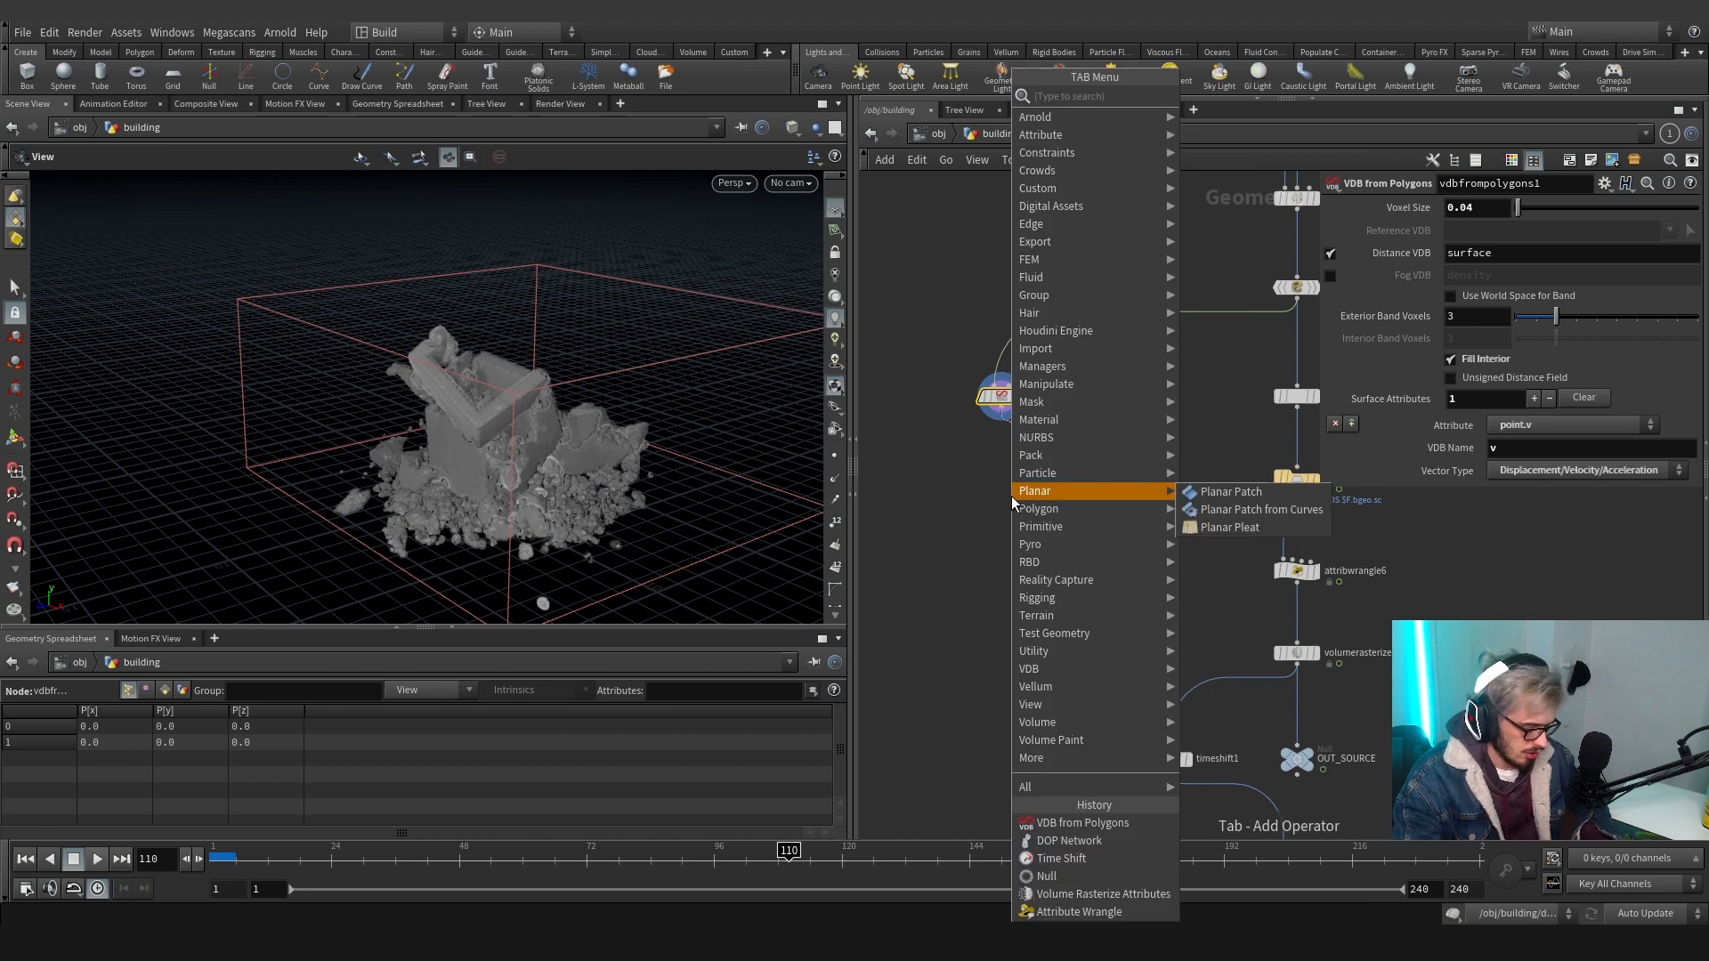
type("null")
key("Return")
left_click(1010, 496)
left_click_drag(1011, 496, 1000, 538)
double_click(1041, 547)
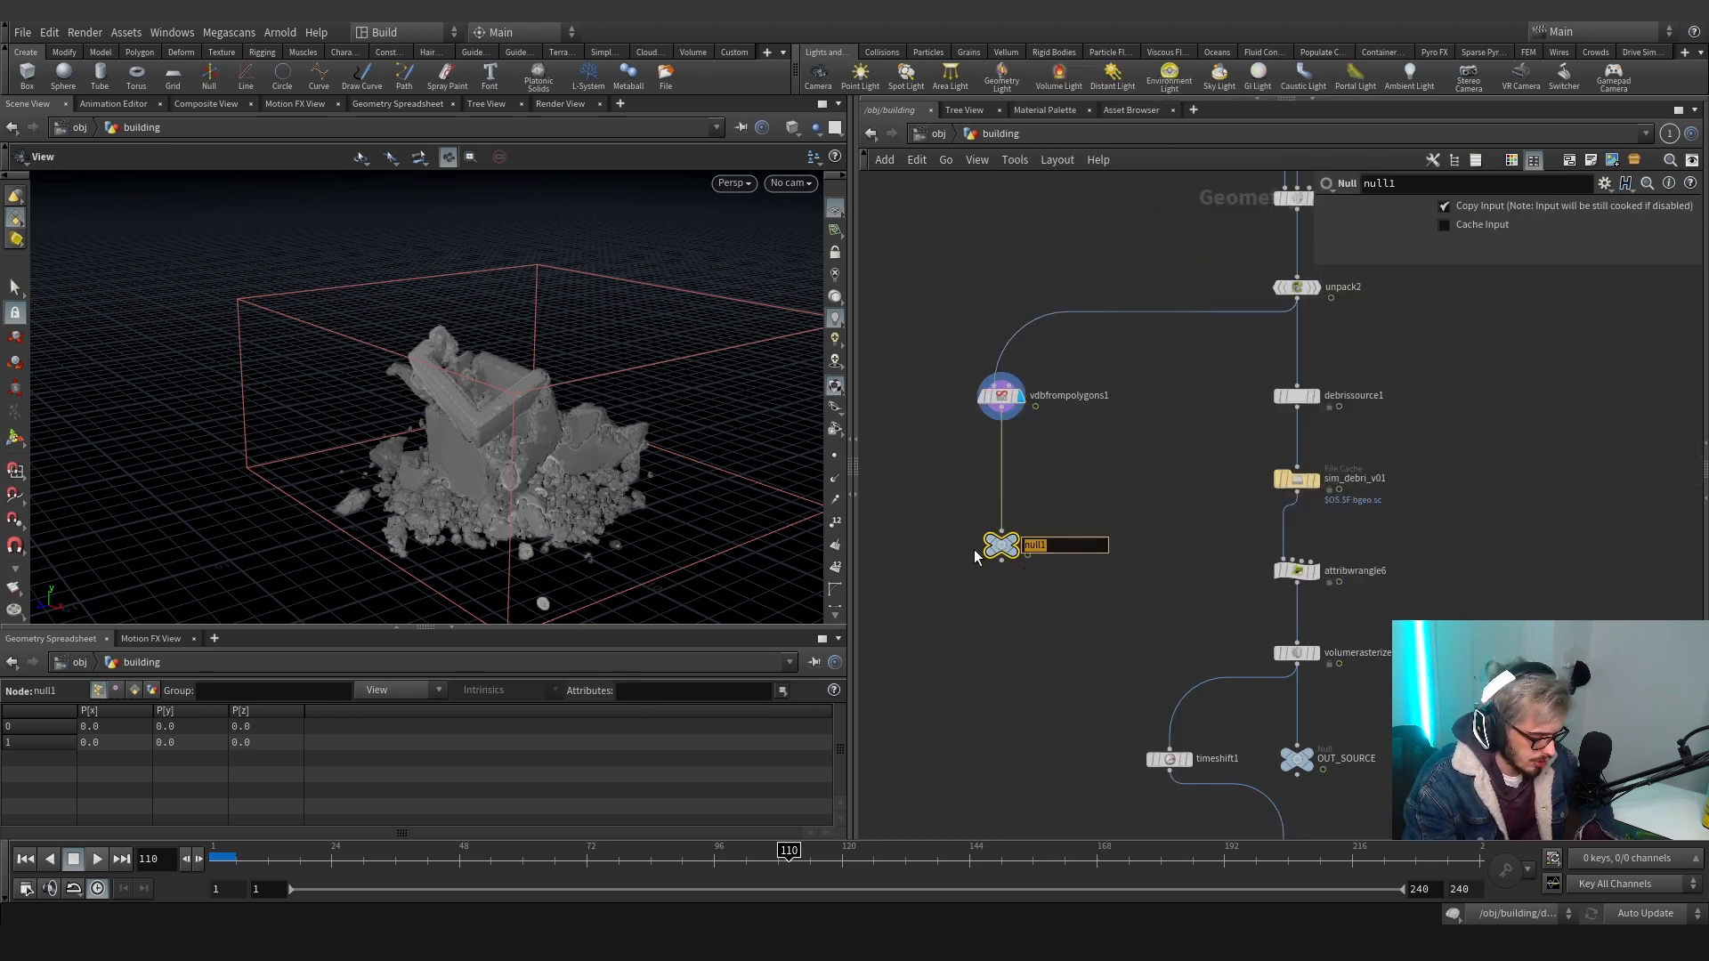
type("OUT_V")
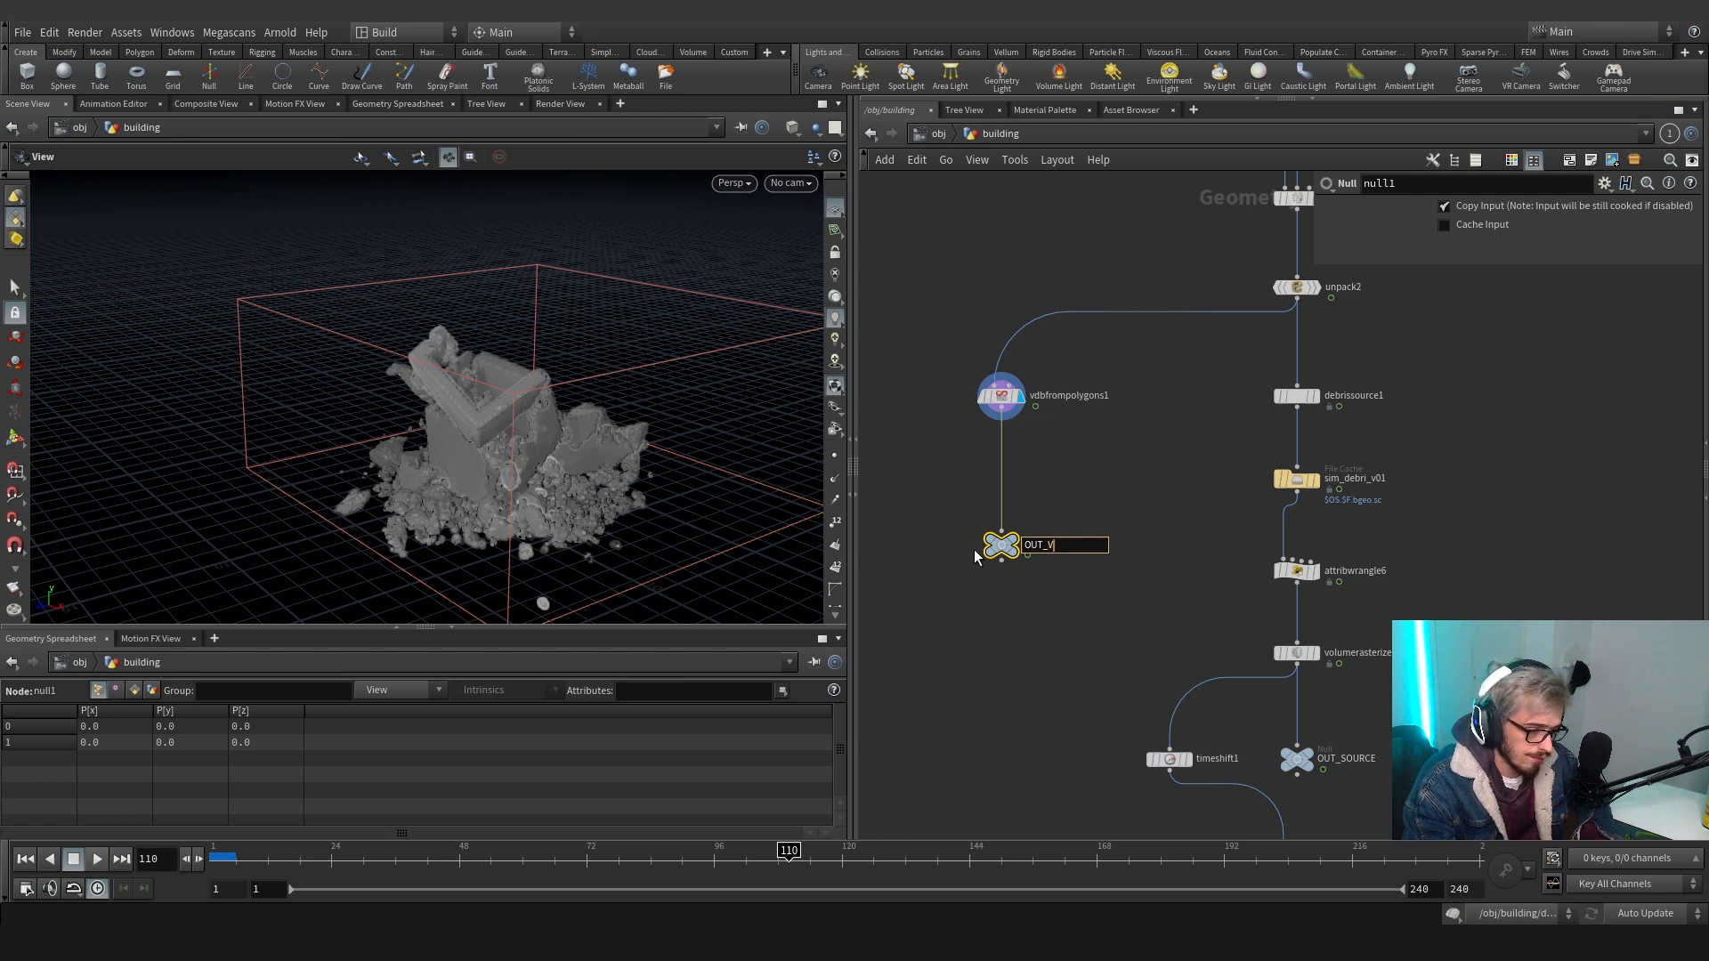
type("COLLISION_VDB")
key("Return")
- Duplicate the debris file cache as sim_debri_collider_v01 with Load from Disk enabled
key("Tab")
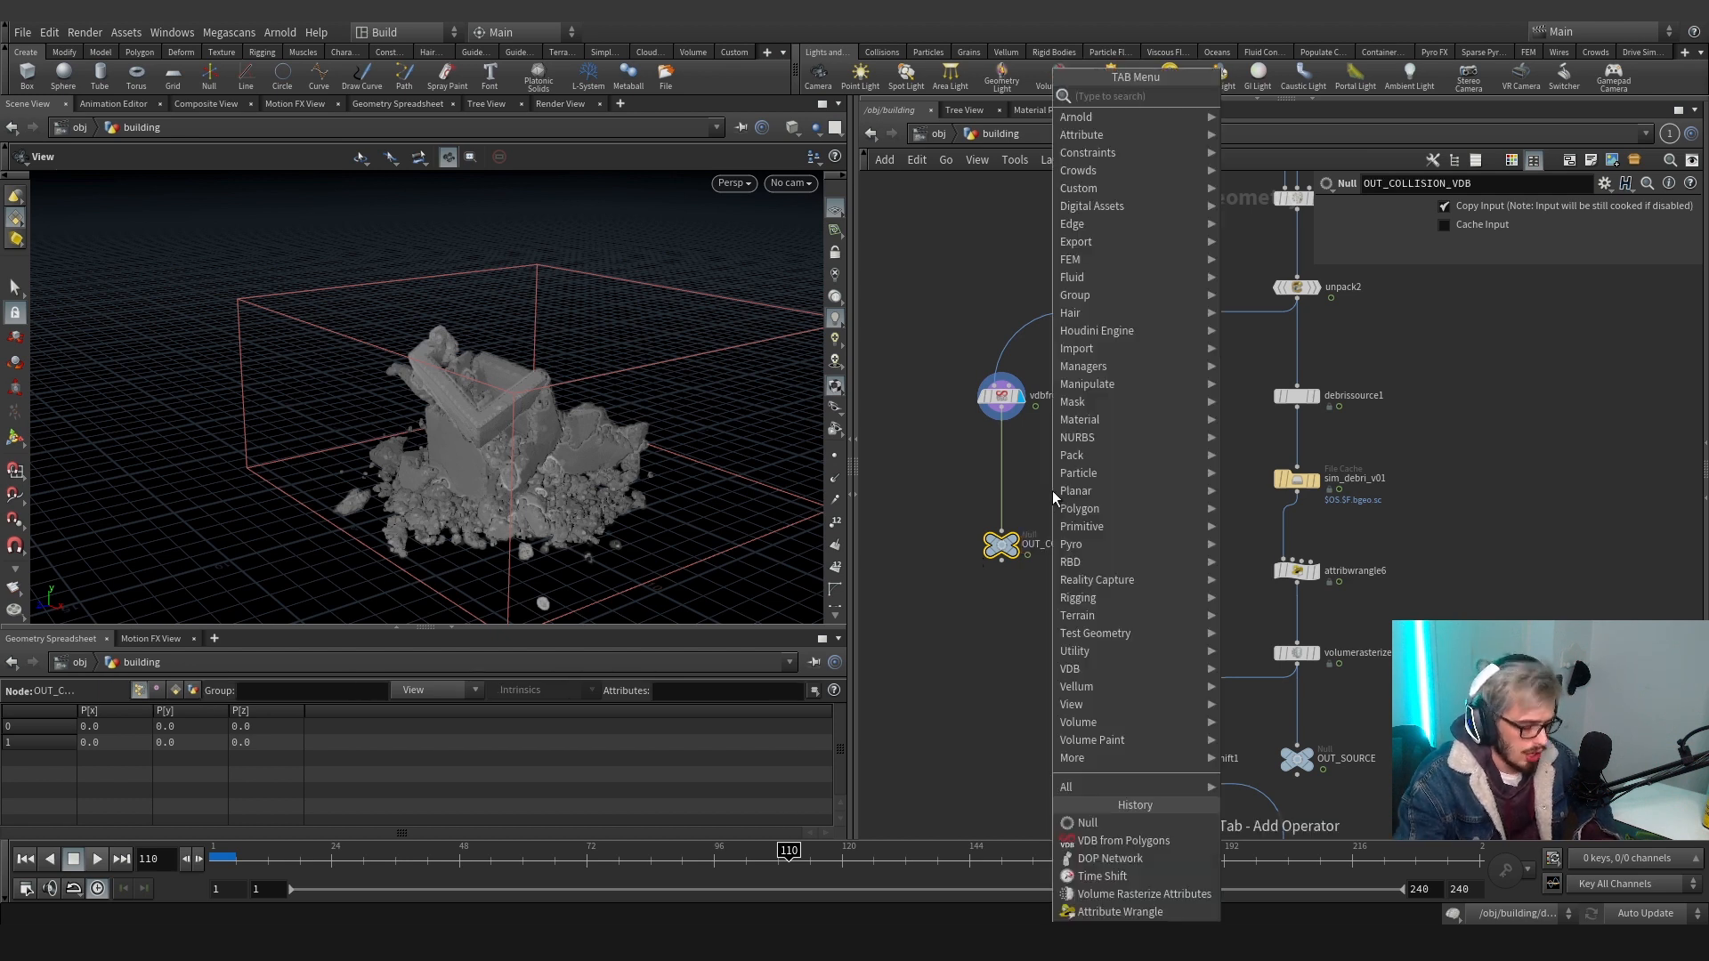
type("file")
key("Return")
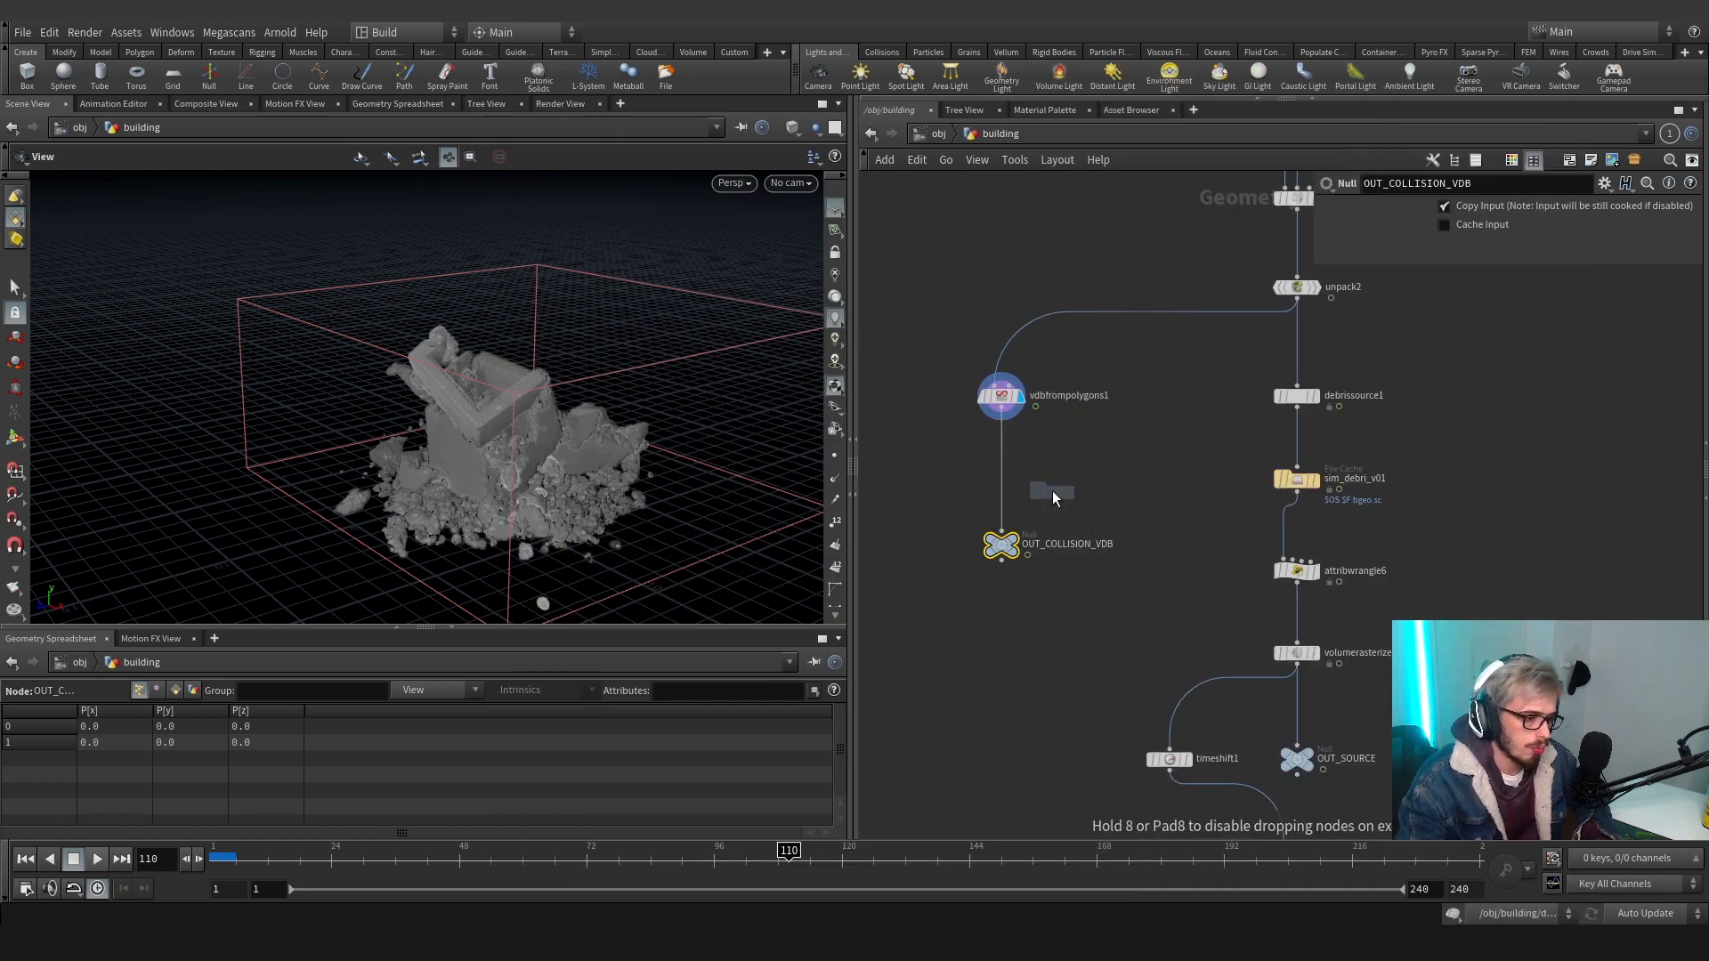
left_click(1064, 493)
key("ctrl+z")
left_click_drag(1132, 475, 1005, 484, "alt")
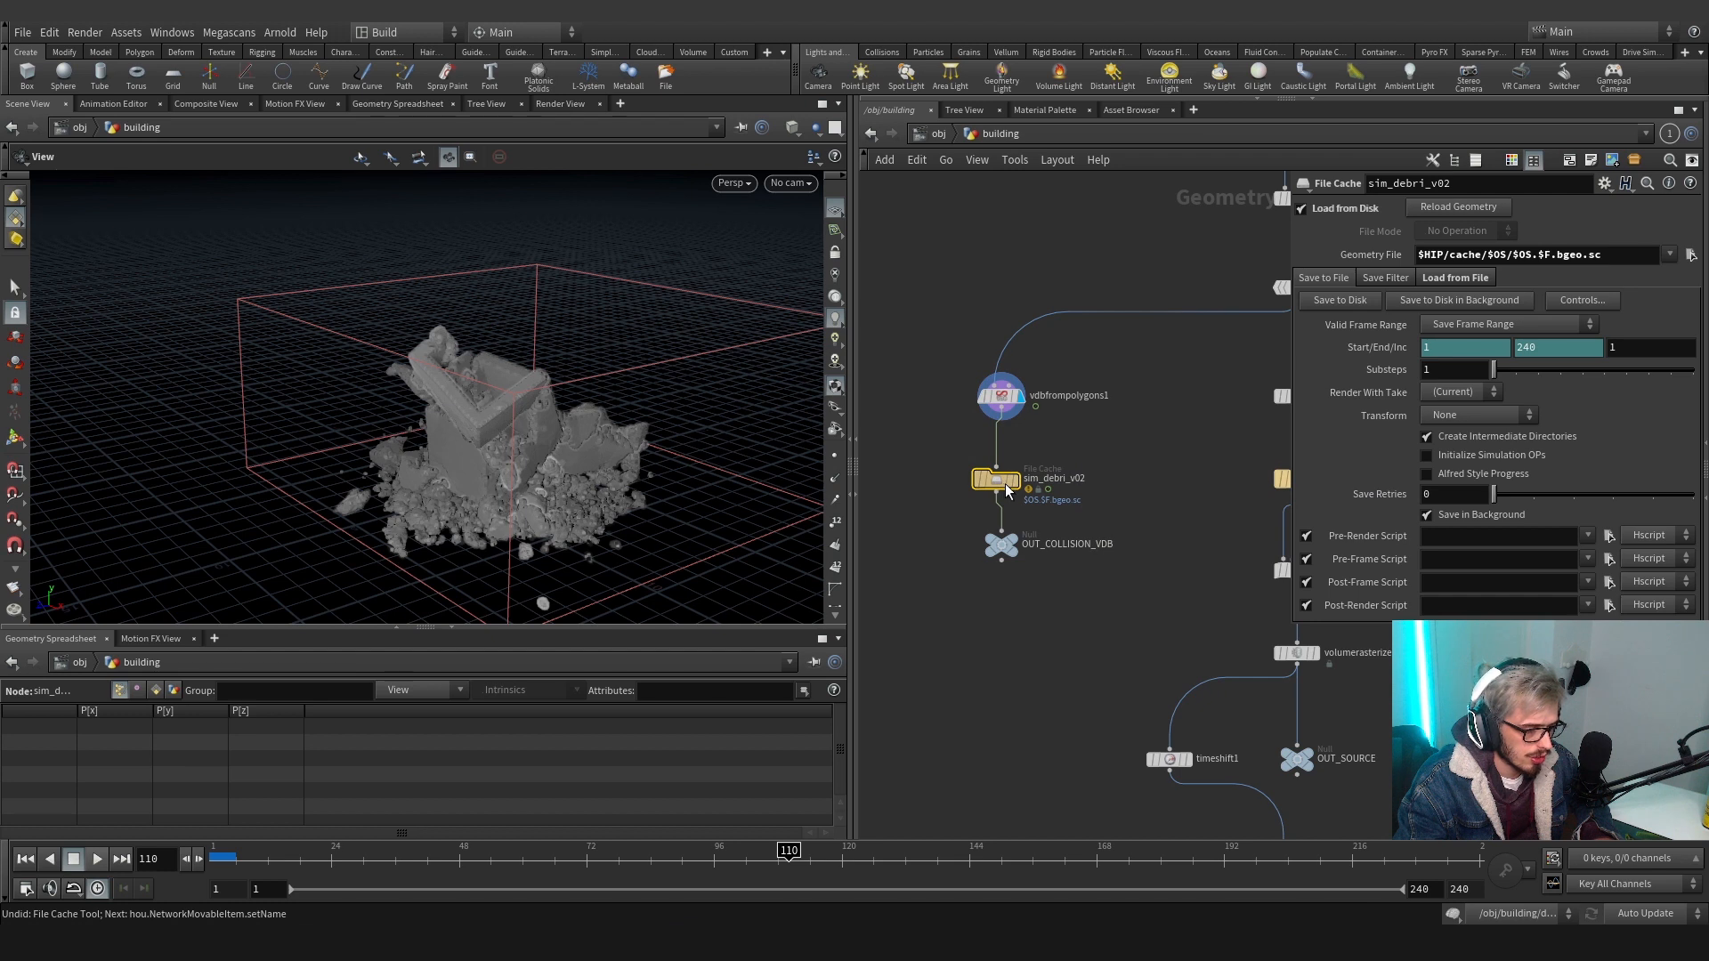
key("ctrl+z")
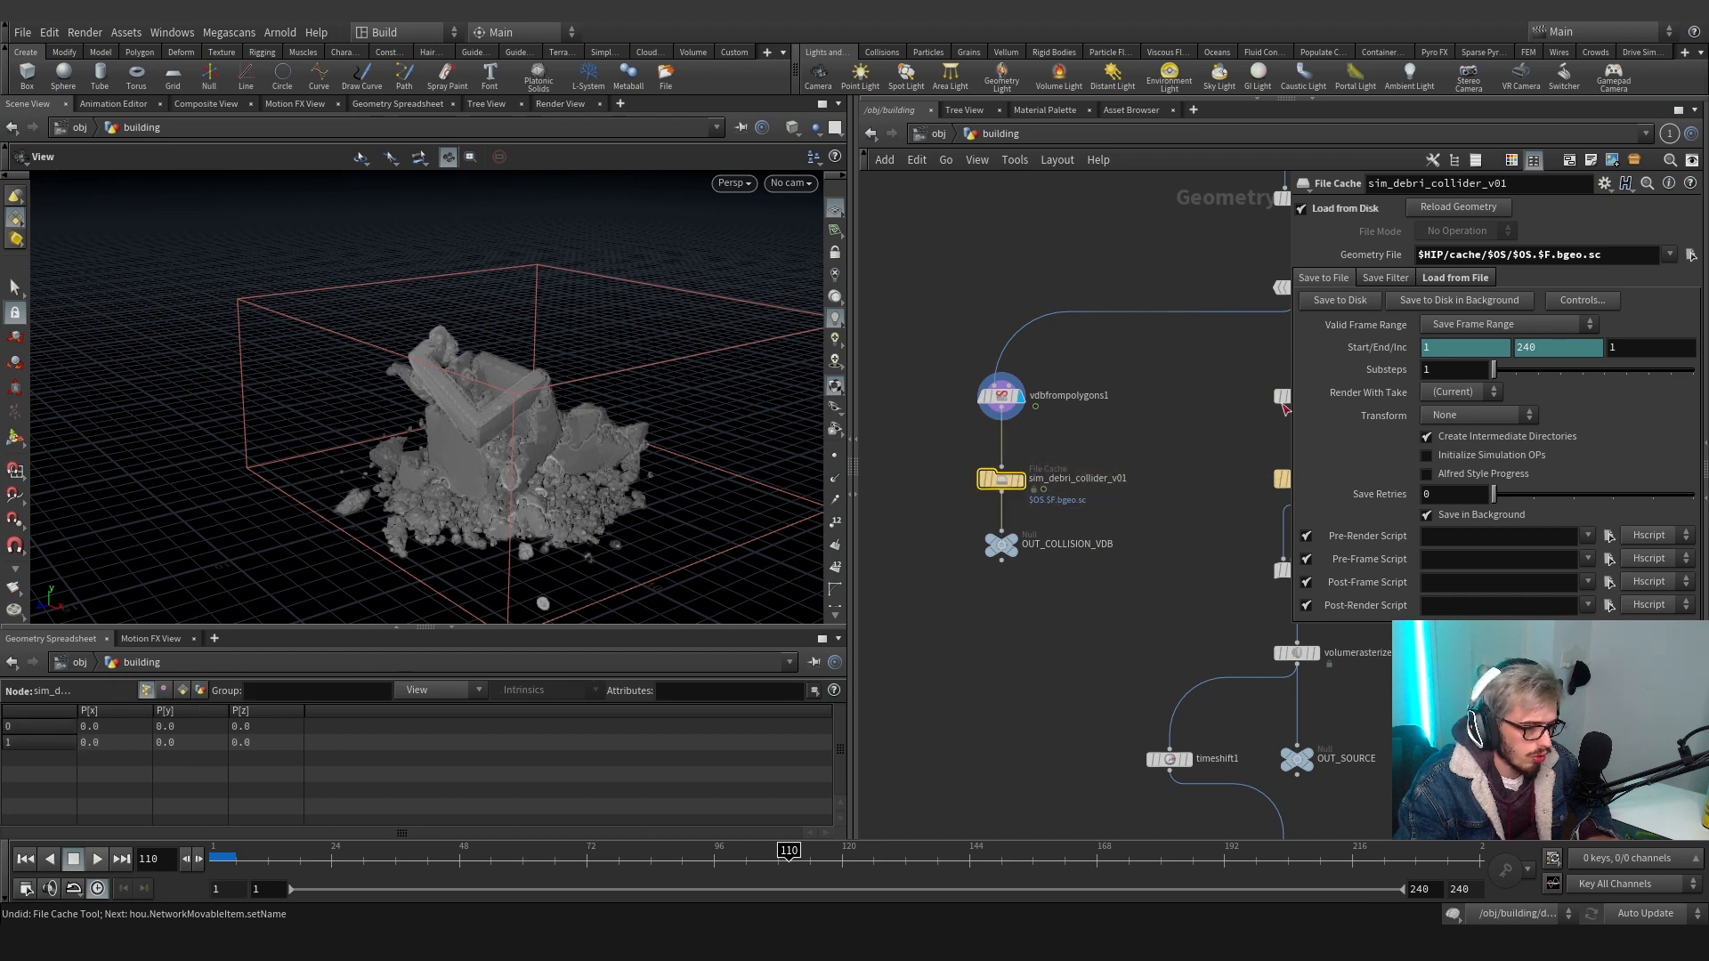
left_click(1307, 209)
left_click(1305, 209)
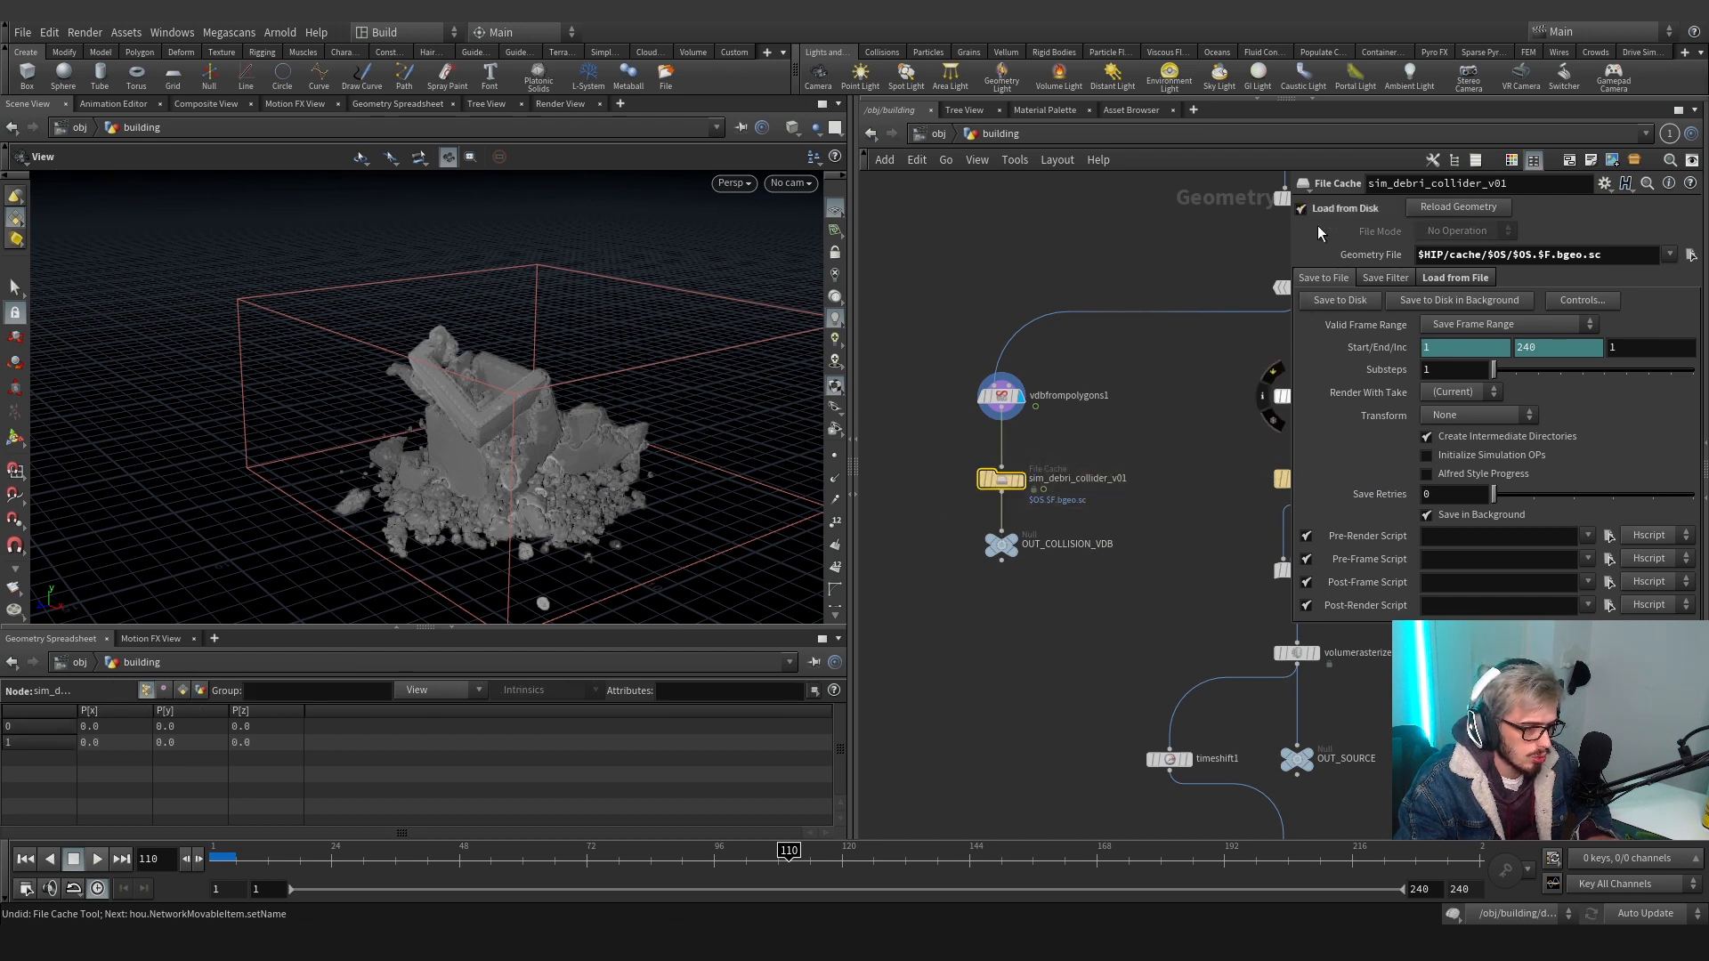
left_click(1302, 212)
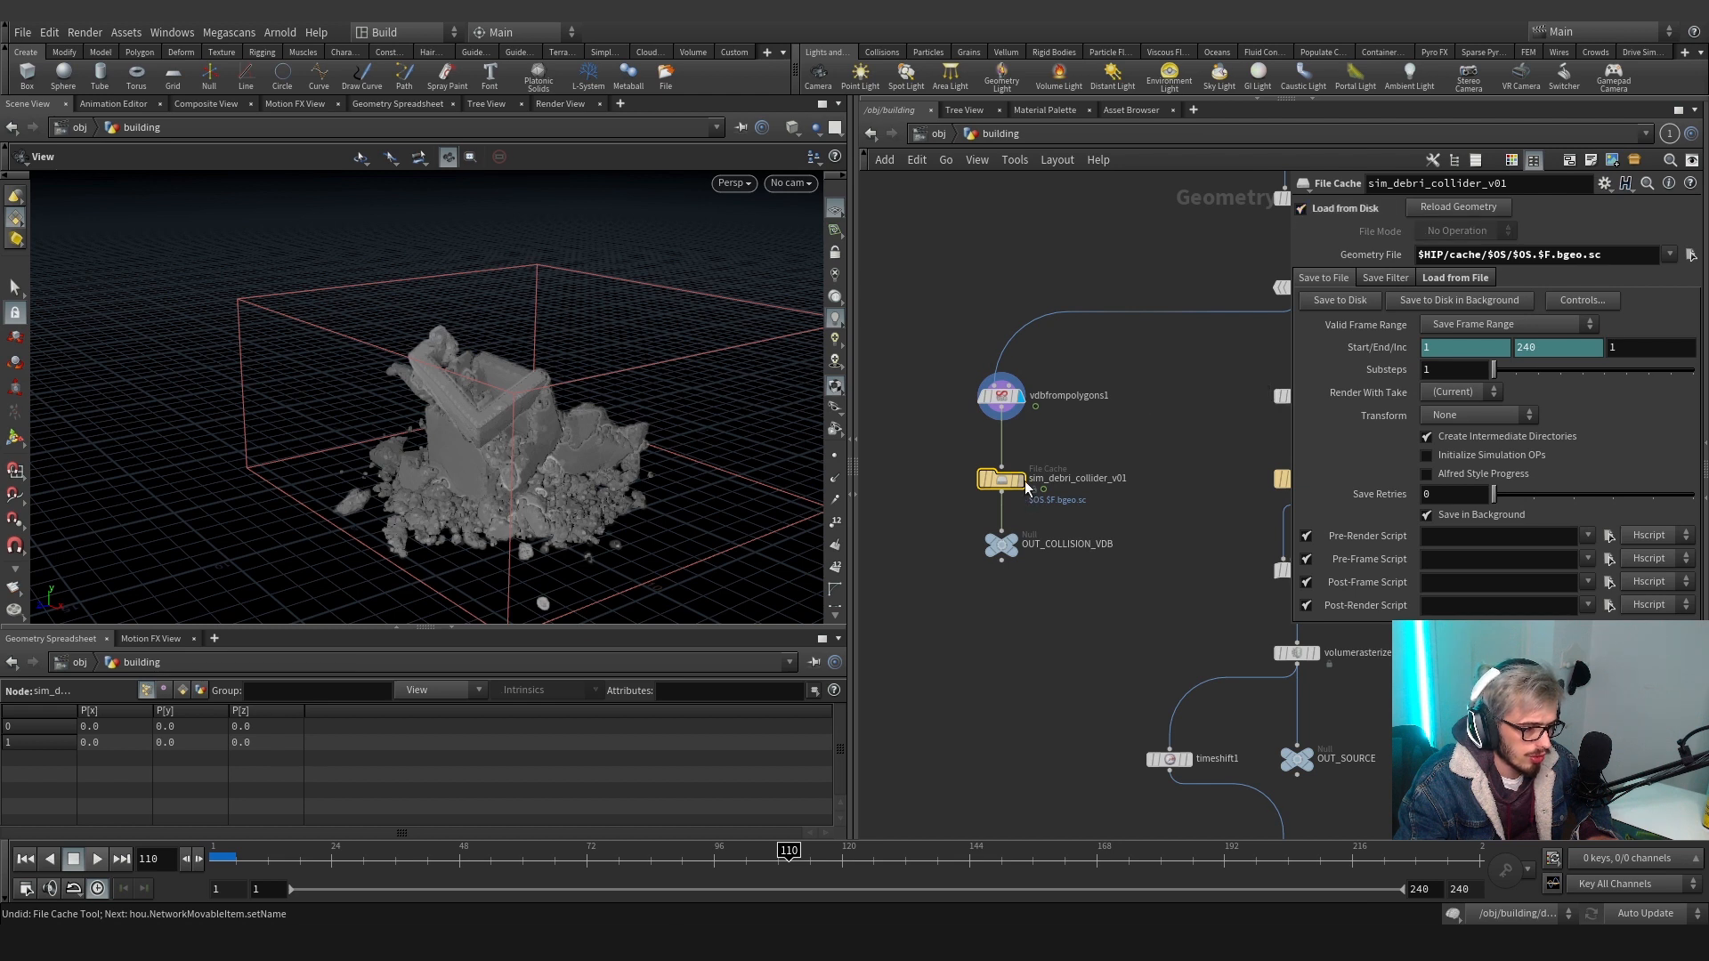
- Orbit and zoom over the debris collision geometry, then give the network more room
mouse_move(575, 401)
left_mouse_down()
mouse_move(490, 454)
mouse_move(389, 482)
mouse_move(371, 534)
left_mouse_up()
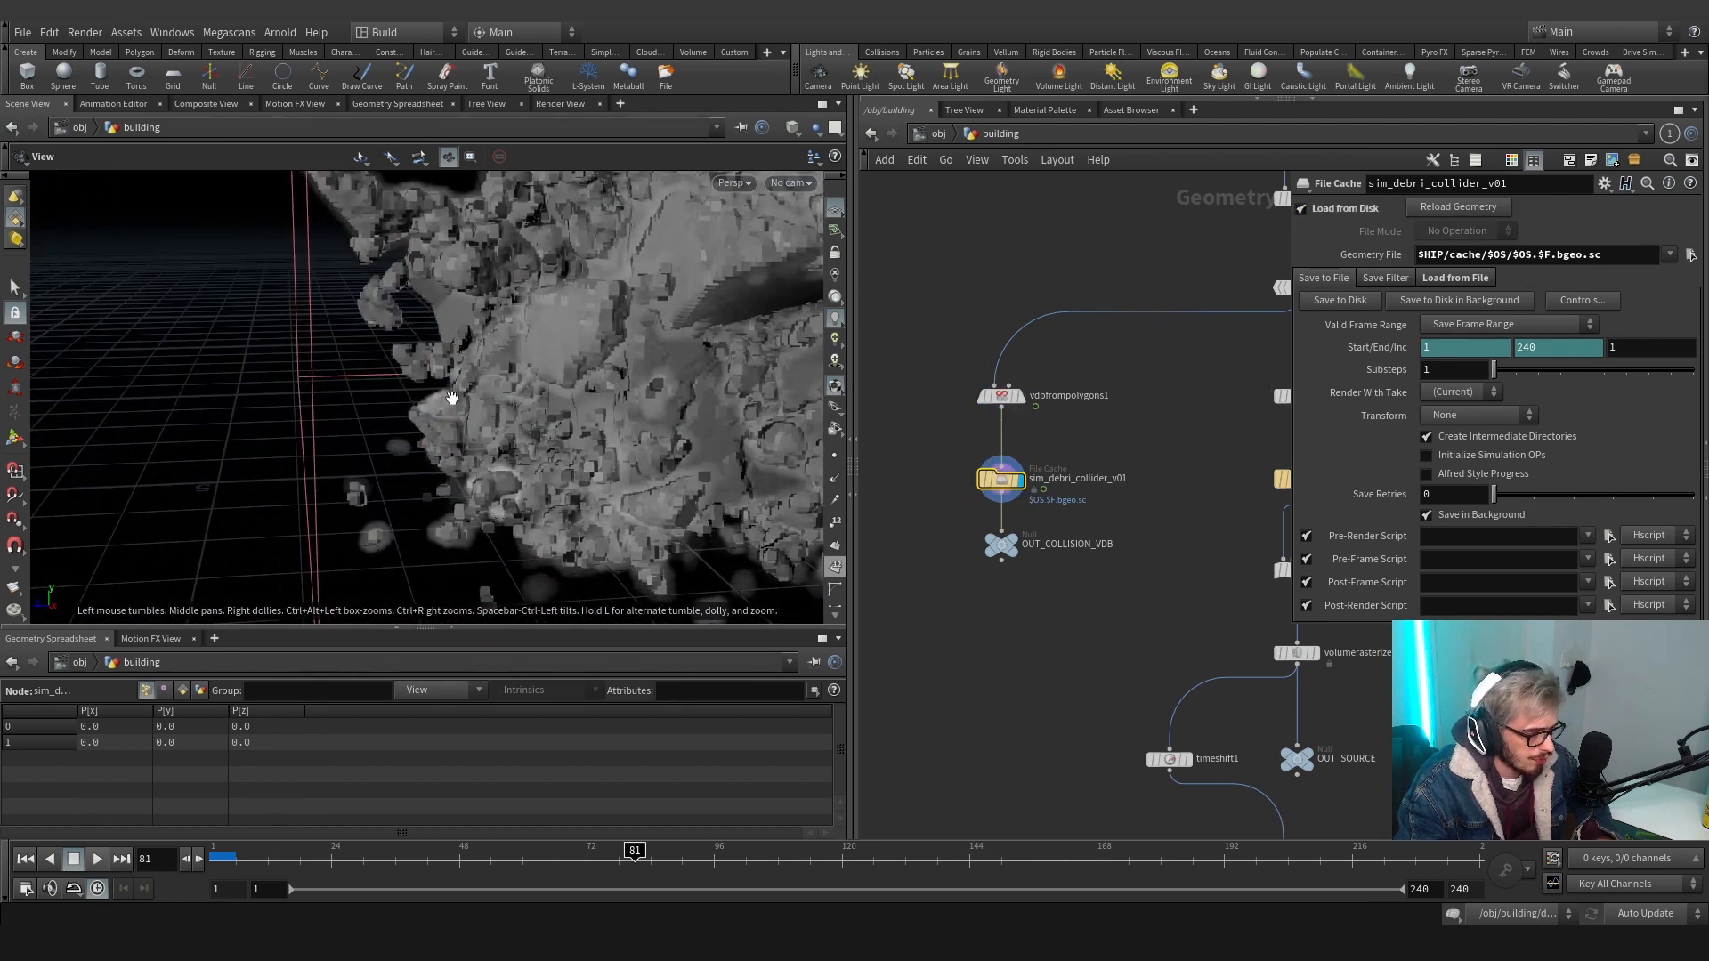
left_click_drag(449, 403, 468, 523)
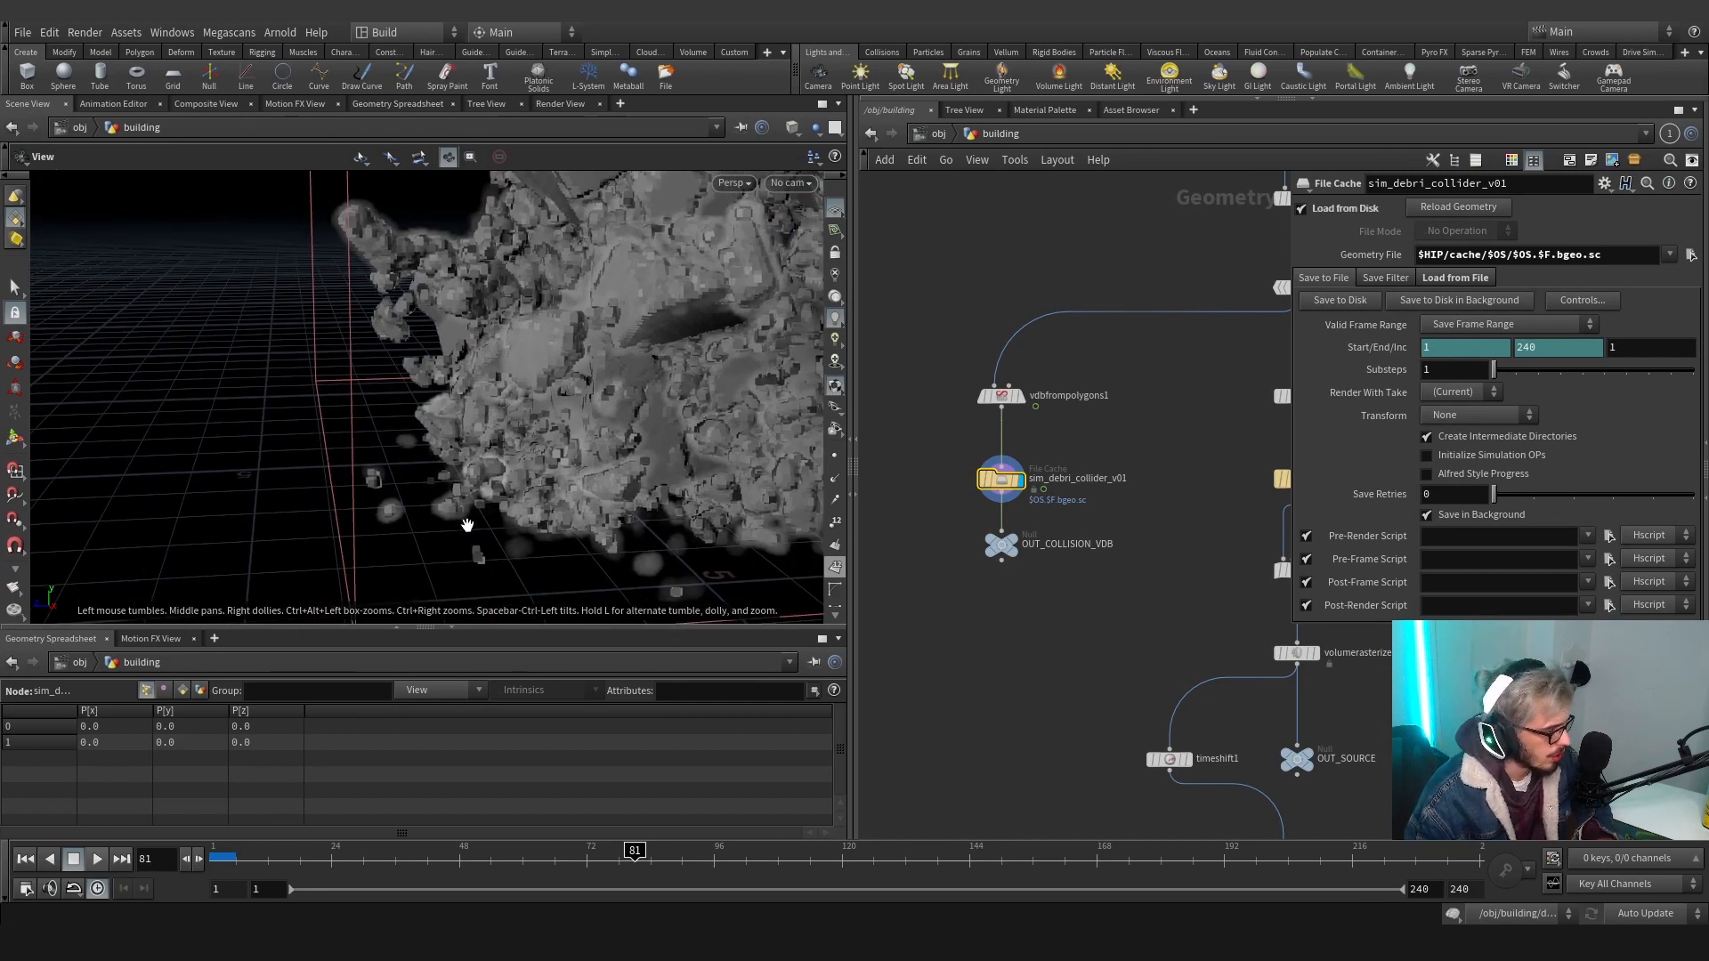
mouse_move(588, 417)
left_mouse_down()
mouse_move(629, 350)
mouse_move(639, 411)
mouse_move(614, 235)
mouse_move(461, 280)
mouse_move(530, 302)
mouse_move(495, 335)
left_mouse_up()
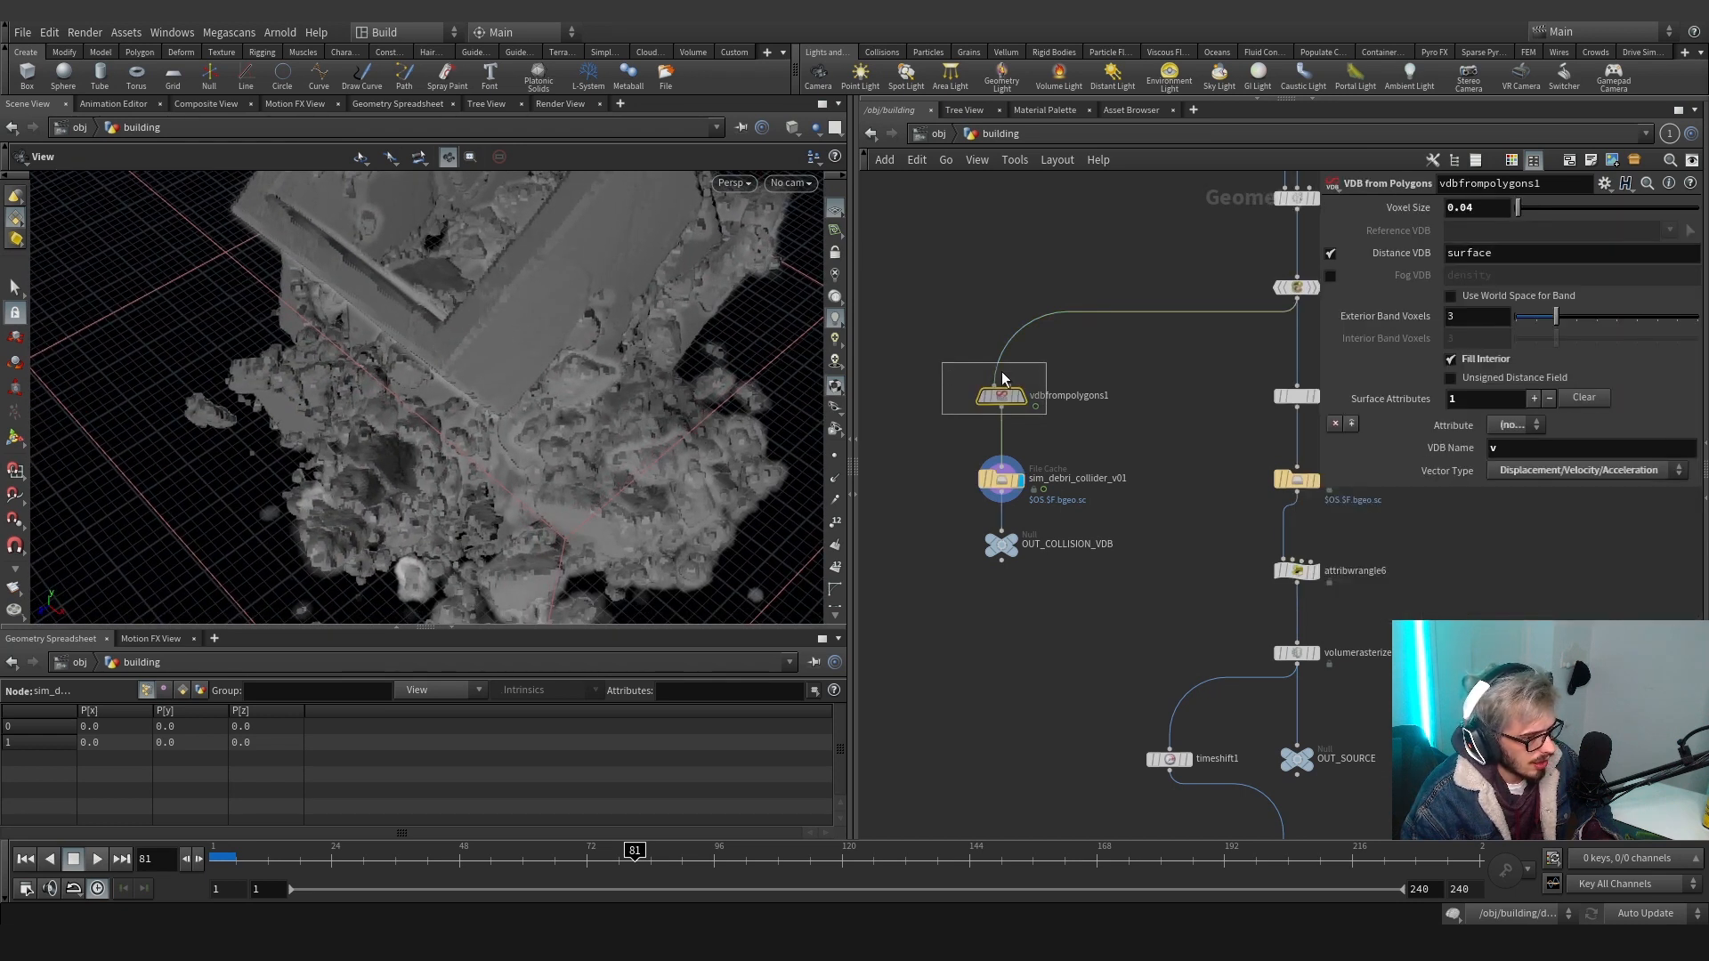
left_click_drag(846, 401, 788, 401)
- Select the OUT_COLLISION_VDB node
left_click(959, 540)
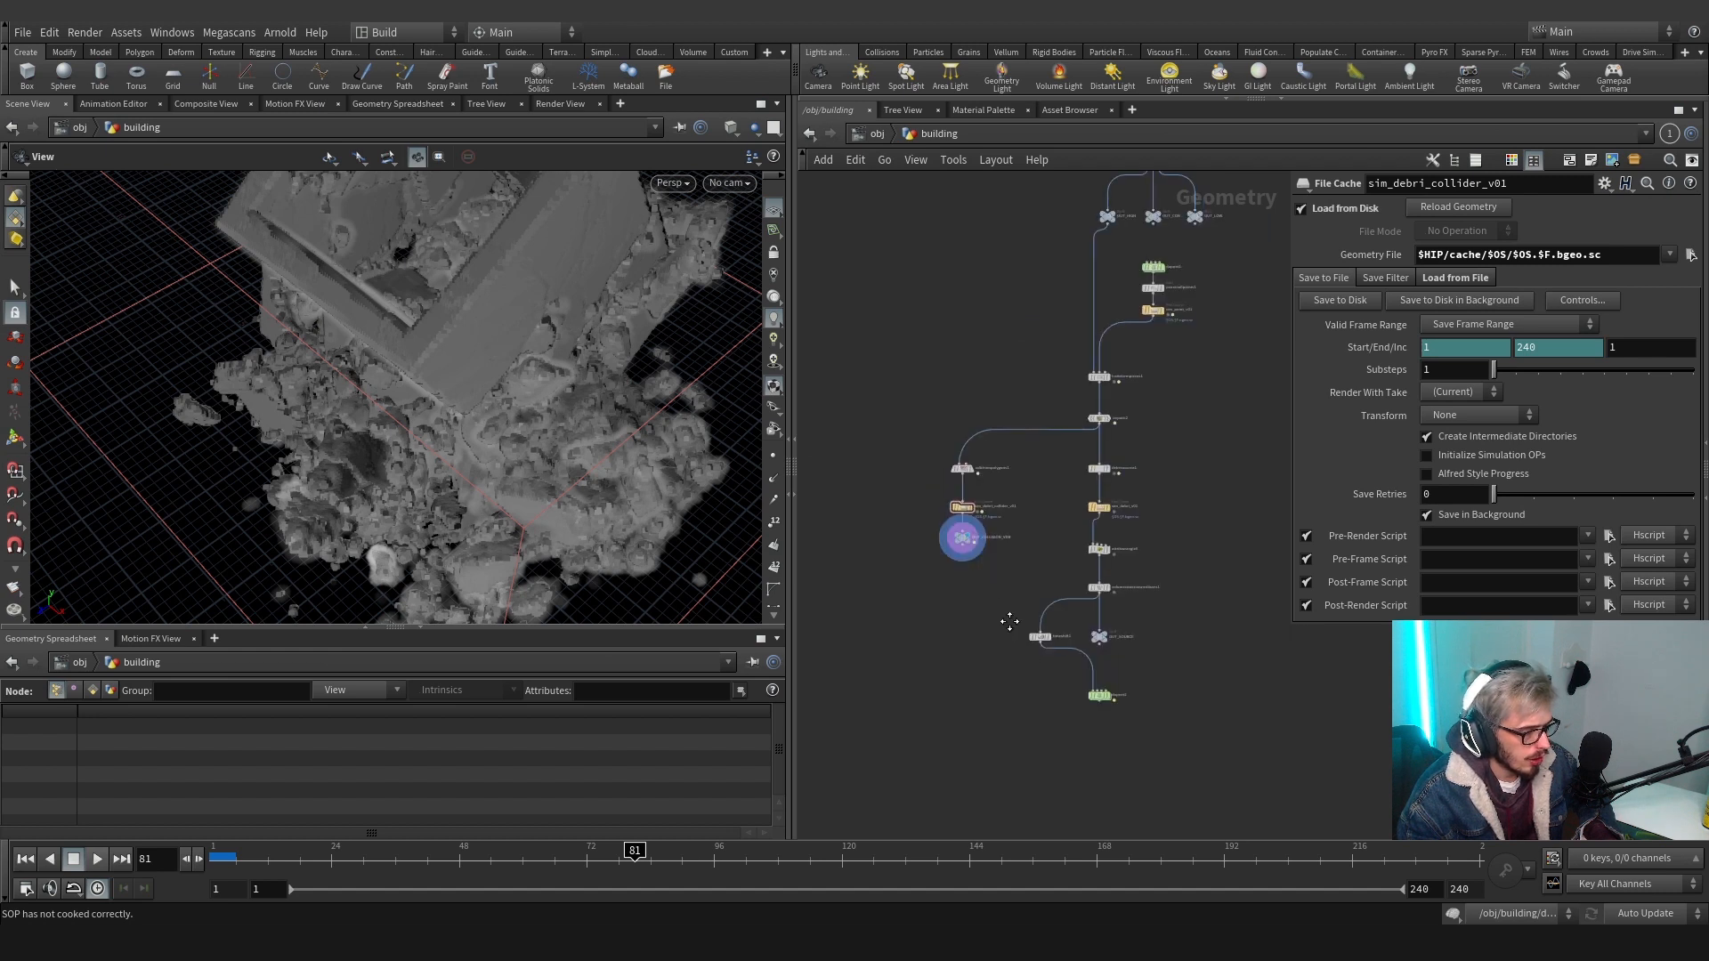
scroll(968, 541, "down", 3)
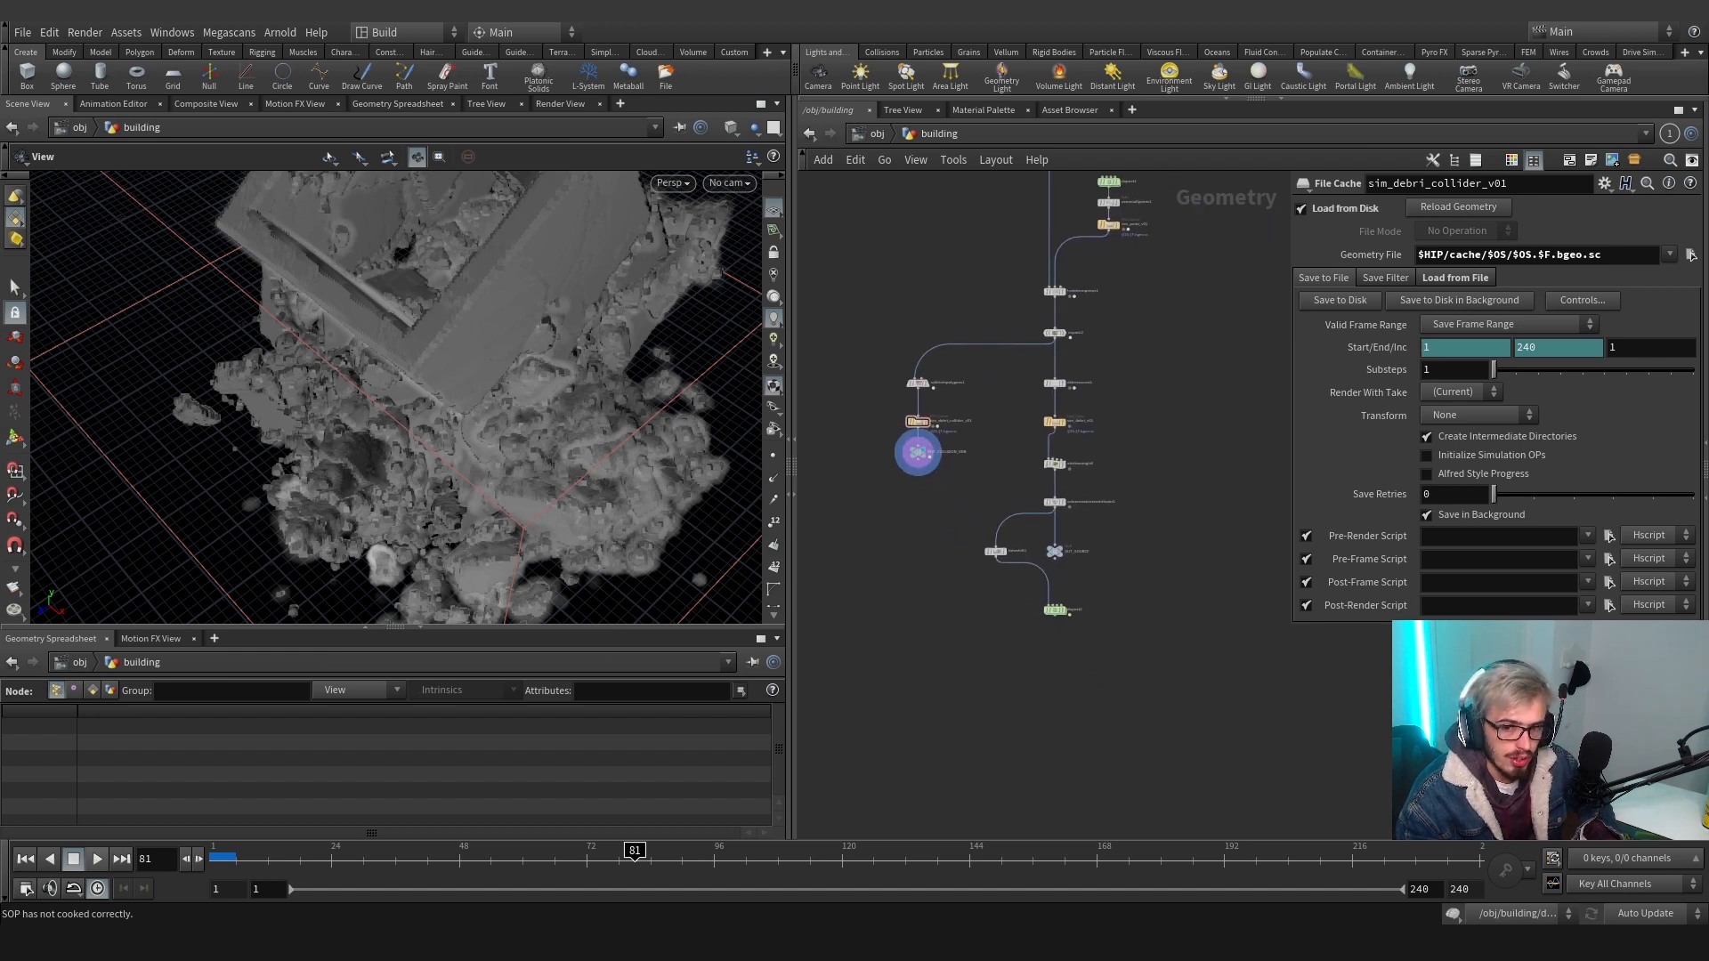
scroll(1072, 640, "up", 3)
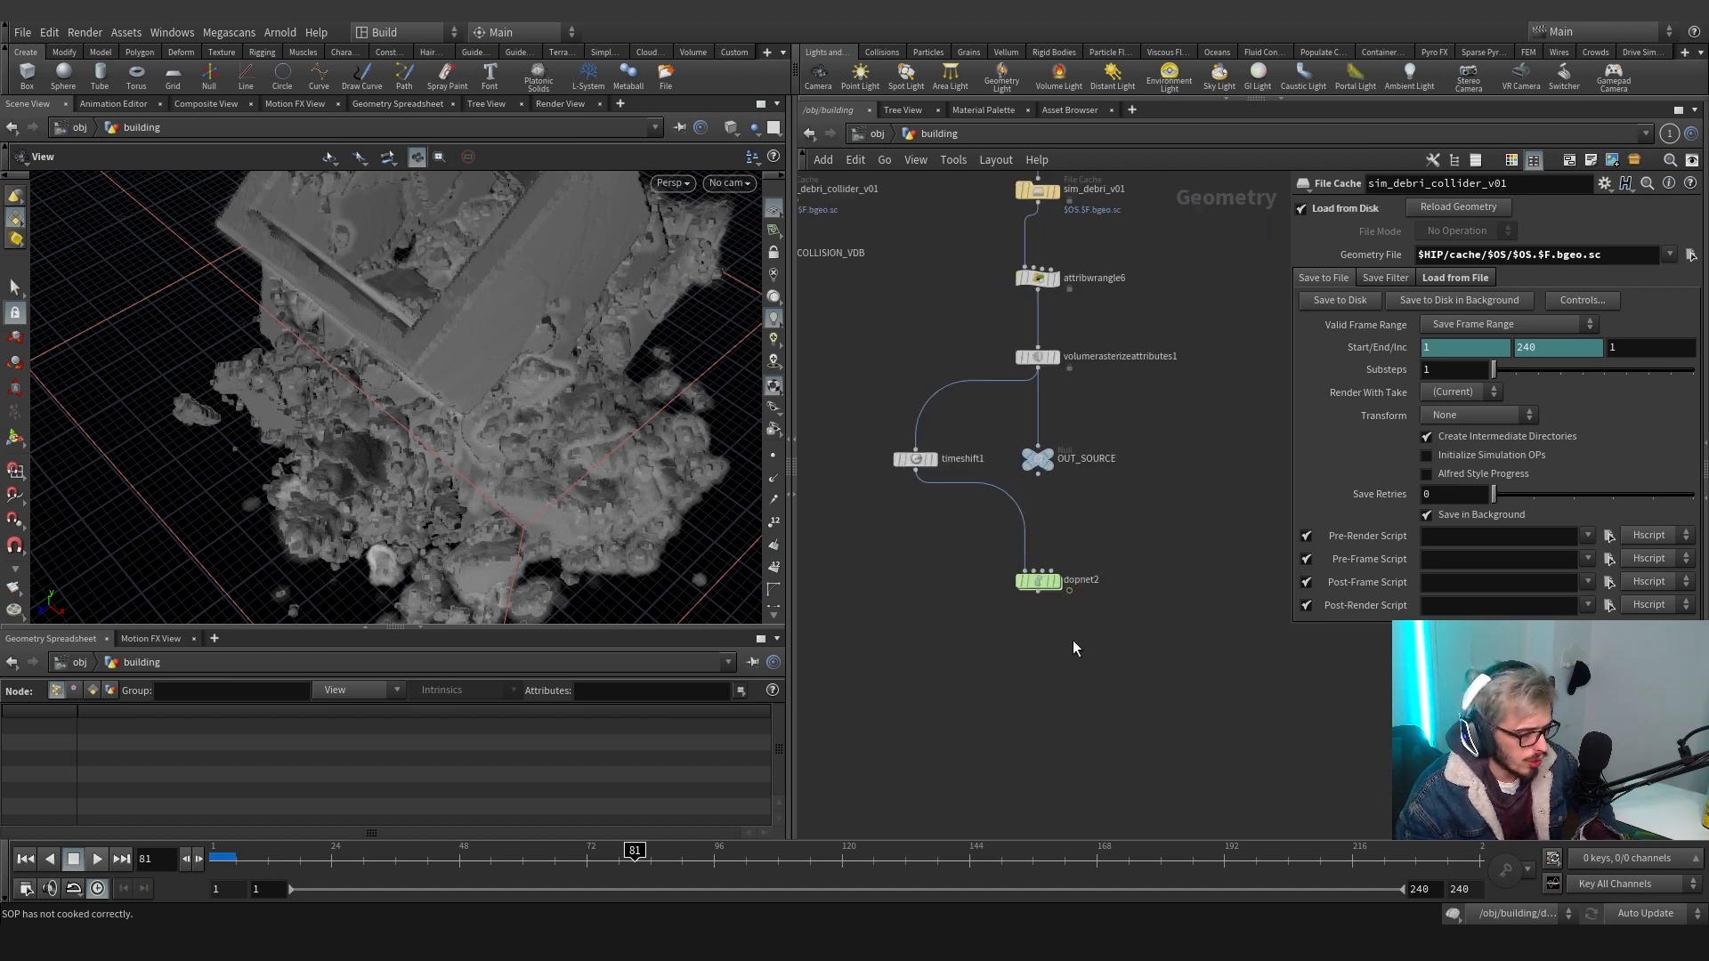
scroll(1041, 575, "up", 3)
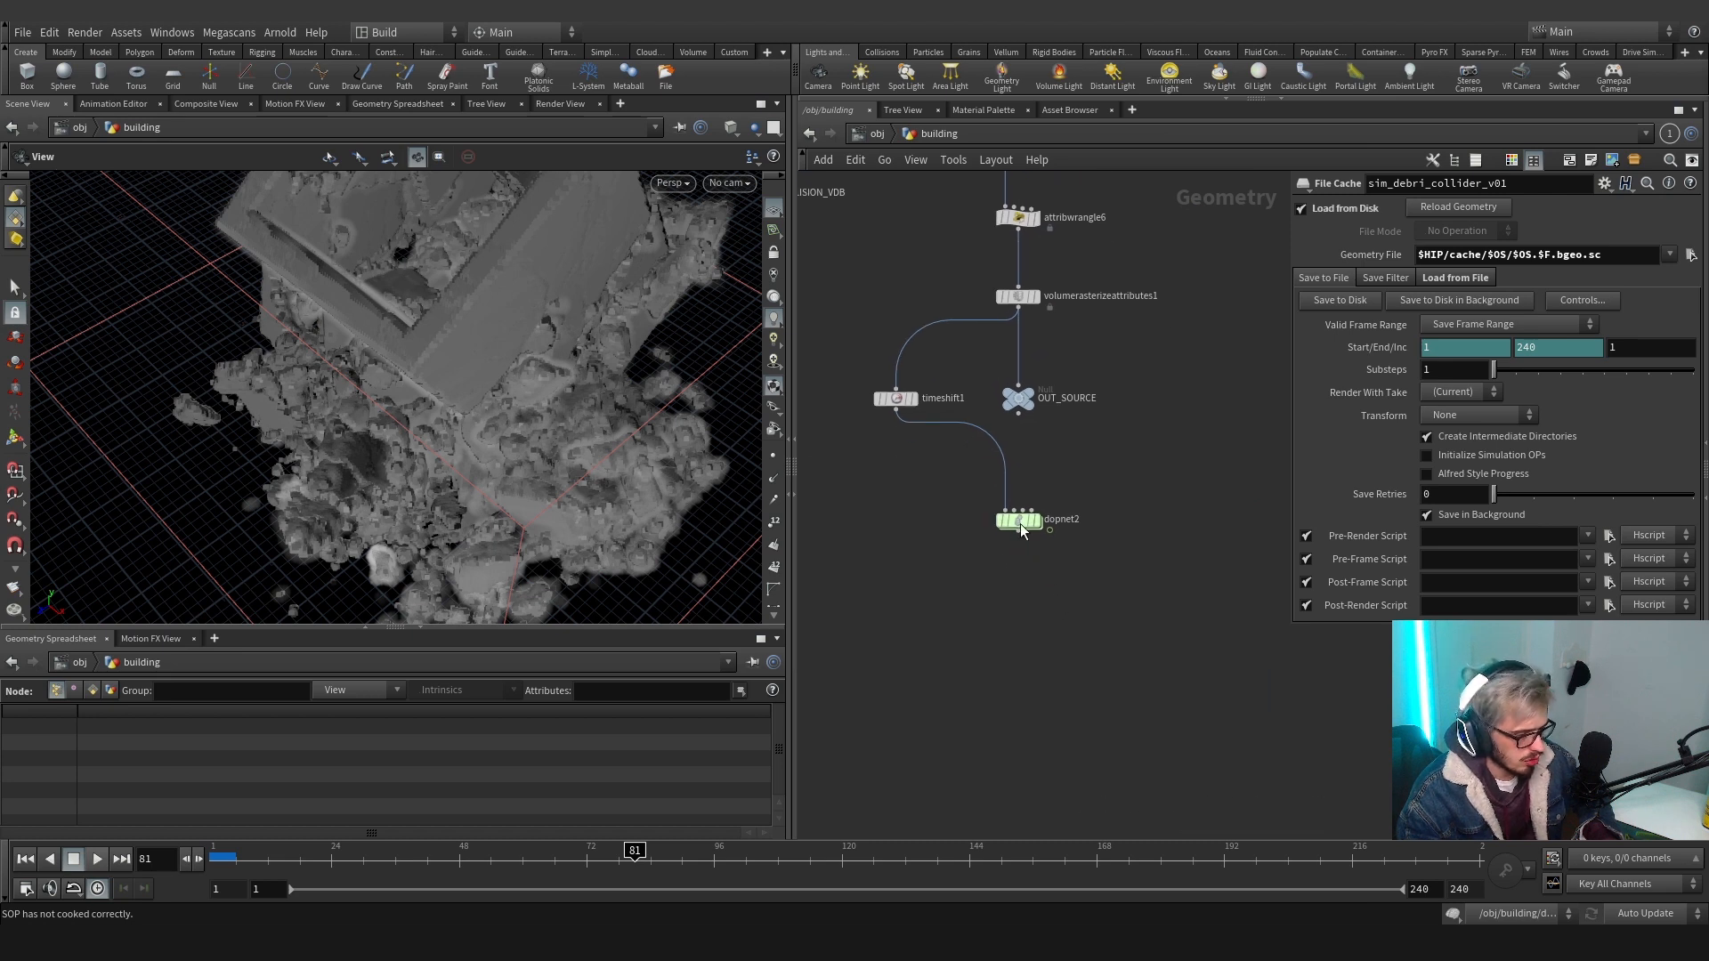
- Dive into dopnet2 and add a Smoke Object wired into the output node
double_click(1020, 524)
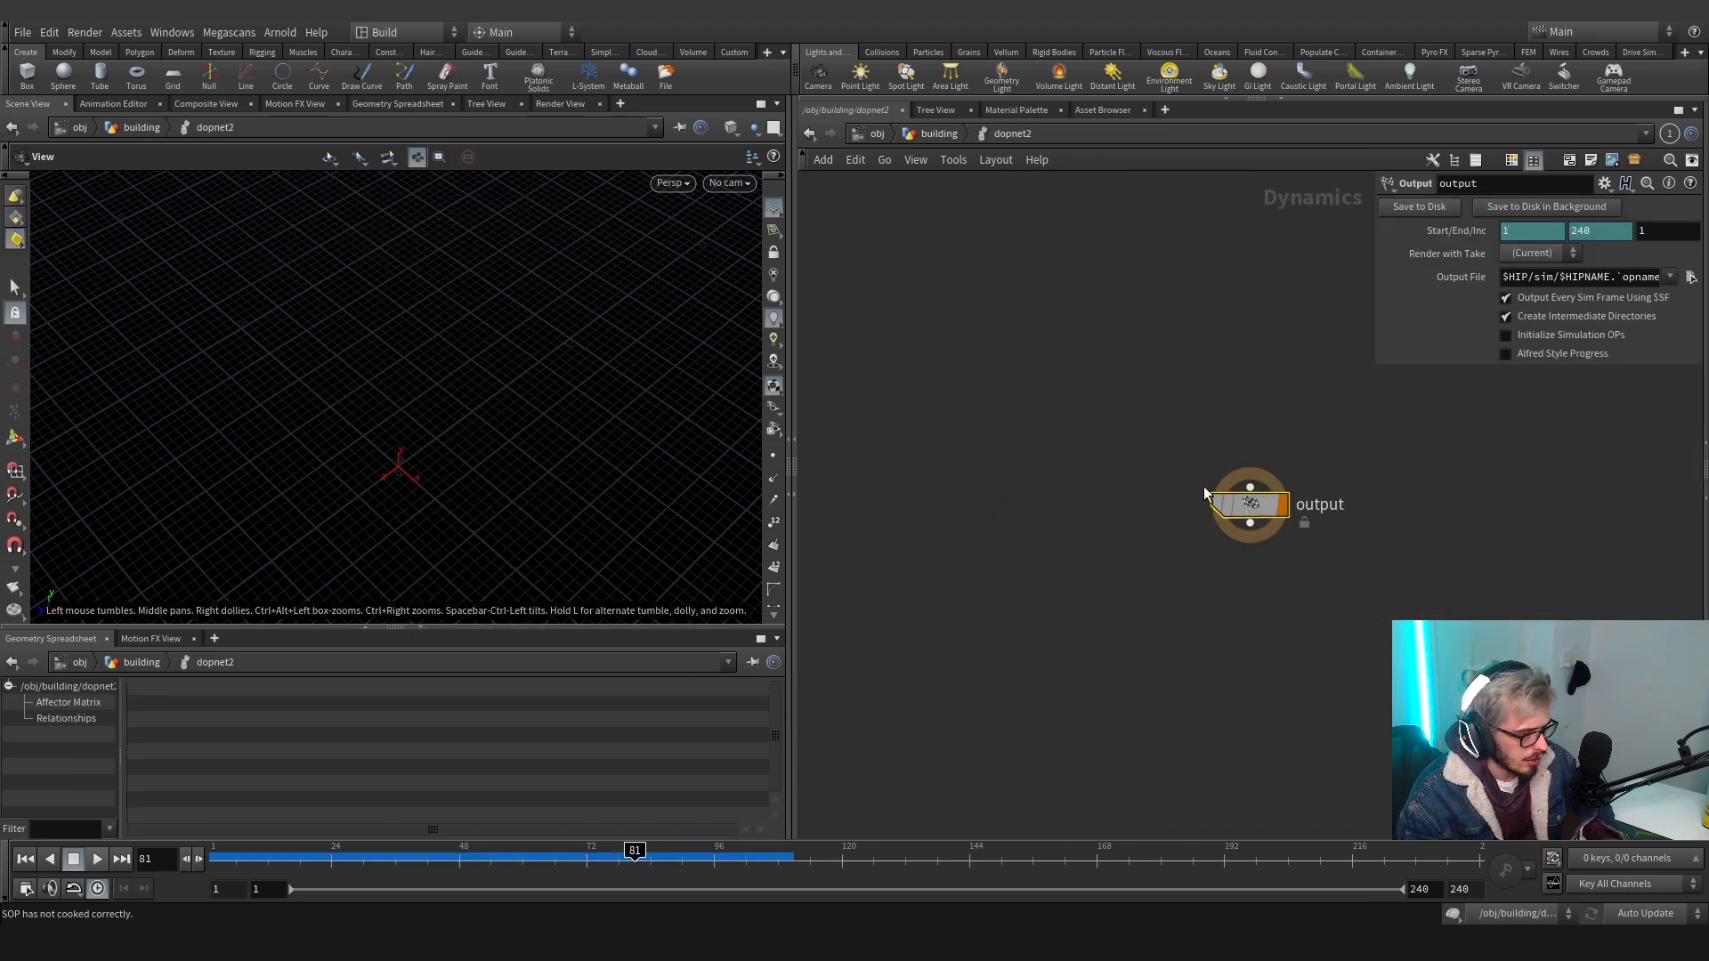
left_click_drag(1185, 485, 1029, 431)
key("Tab")
type("smoke")
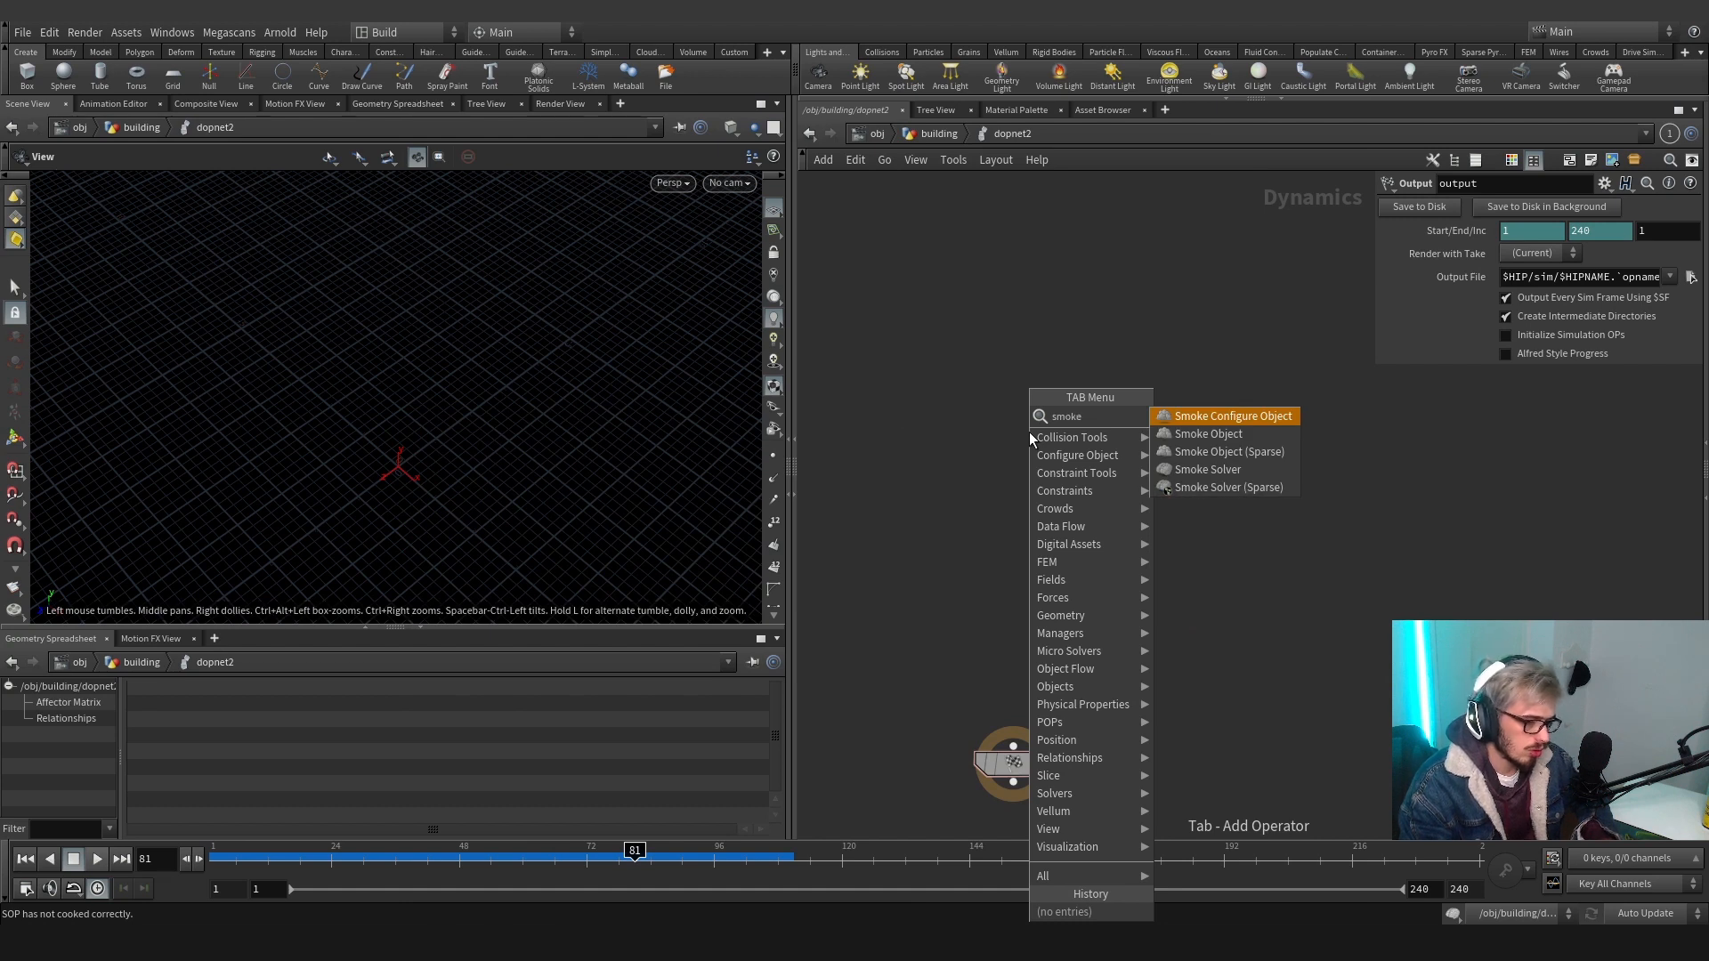
key("Down")
key("Return")
left_click(1006, 425)
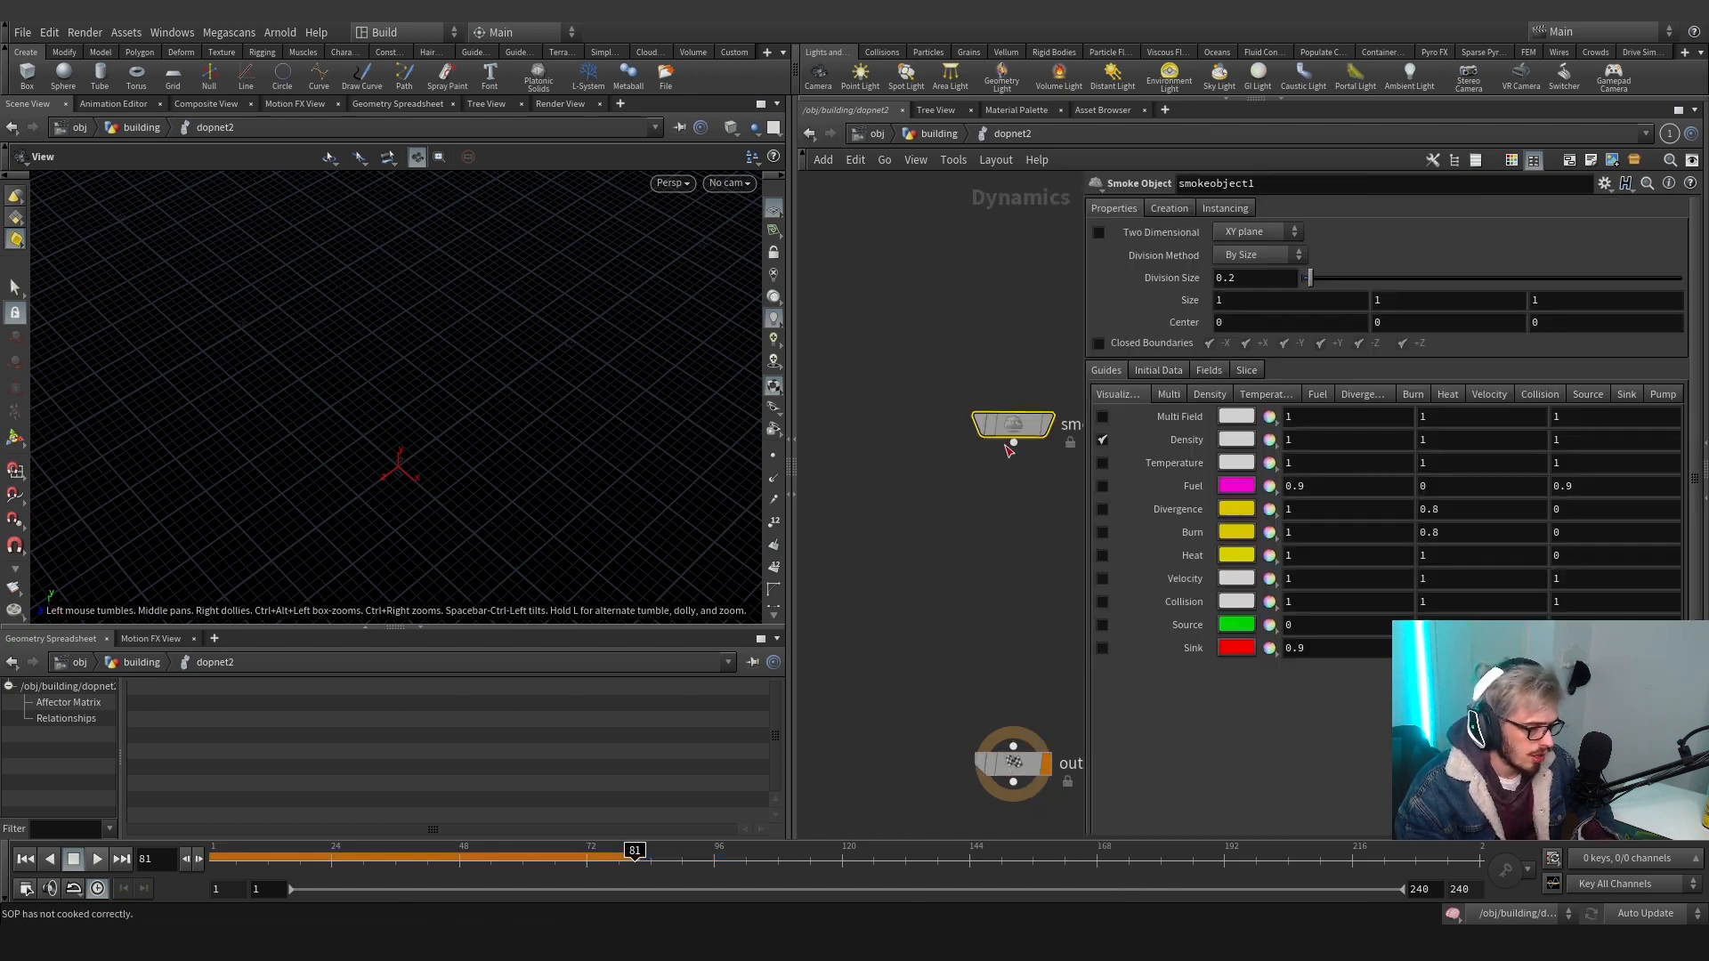
left_click_drag(1014, 441, 1014, 747)
left_click_drag(1064, 665, 992, 680)
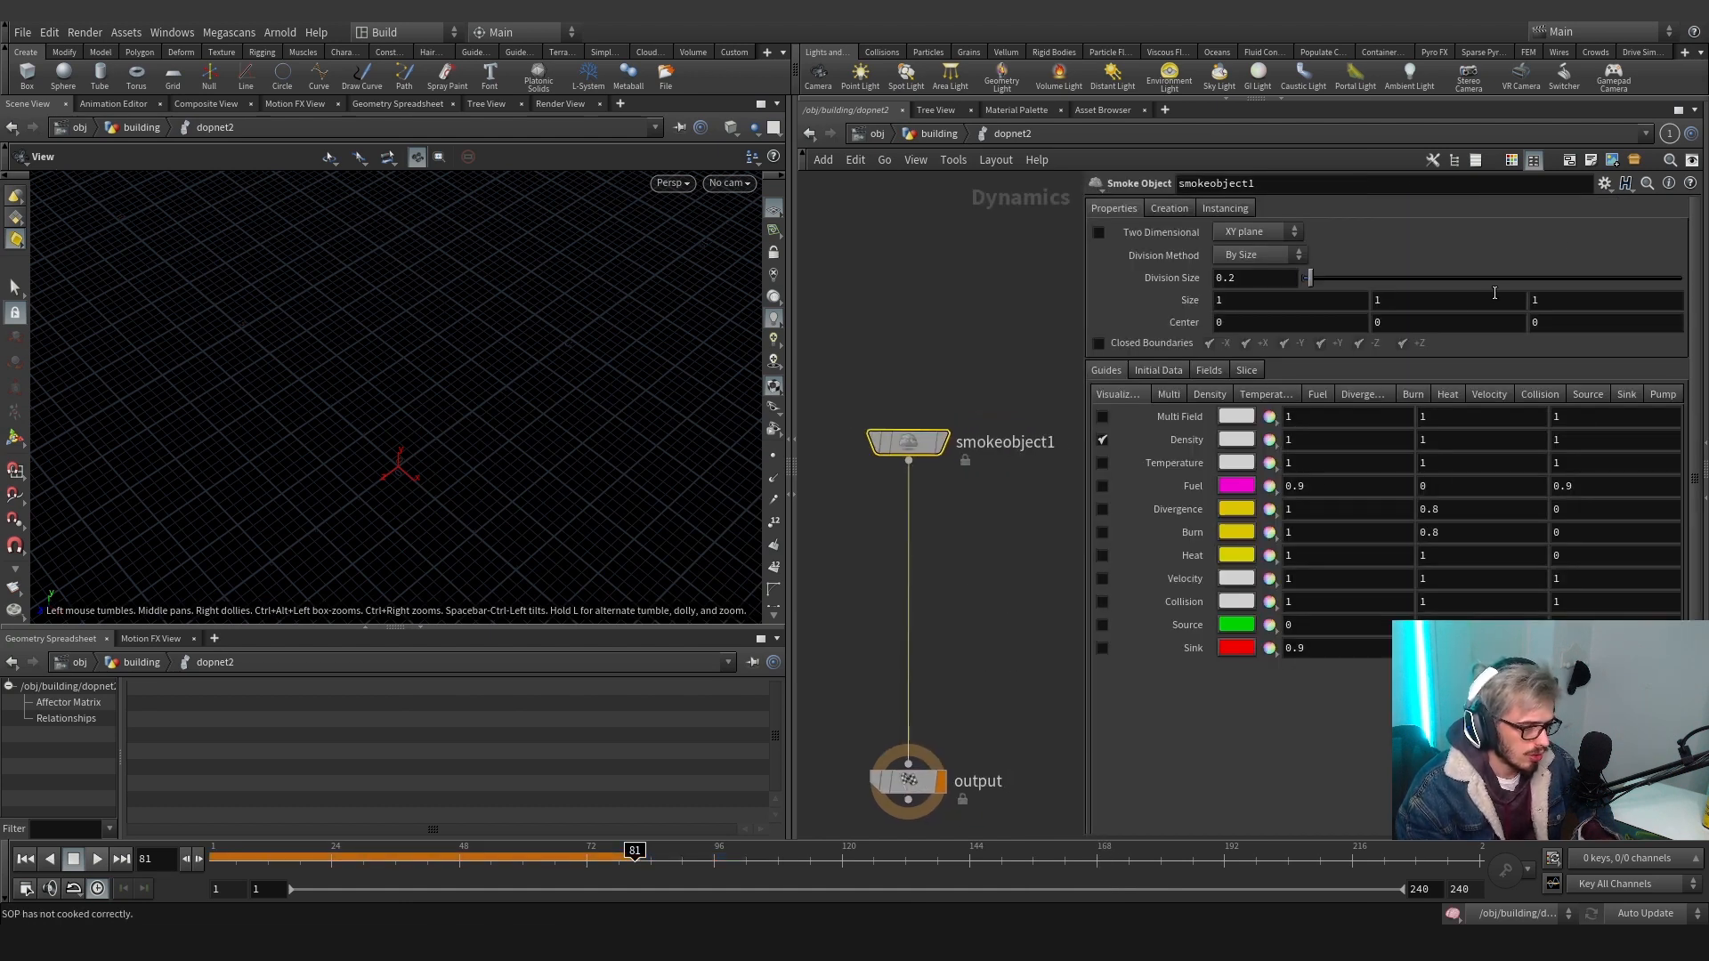
- Make size and center follow the first input's bounding box and inspect the Size expression
left_click(1603, 184)
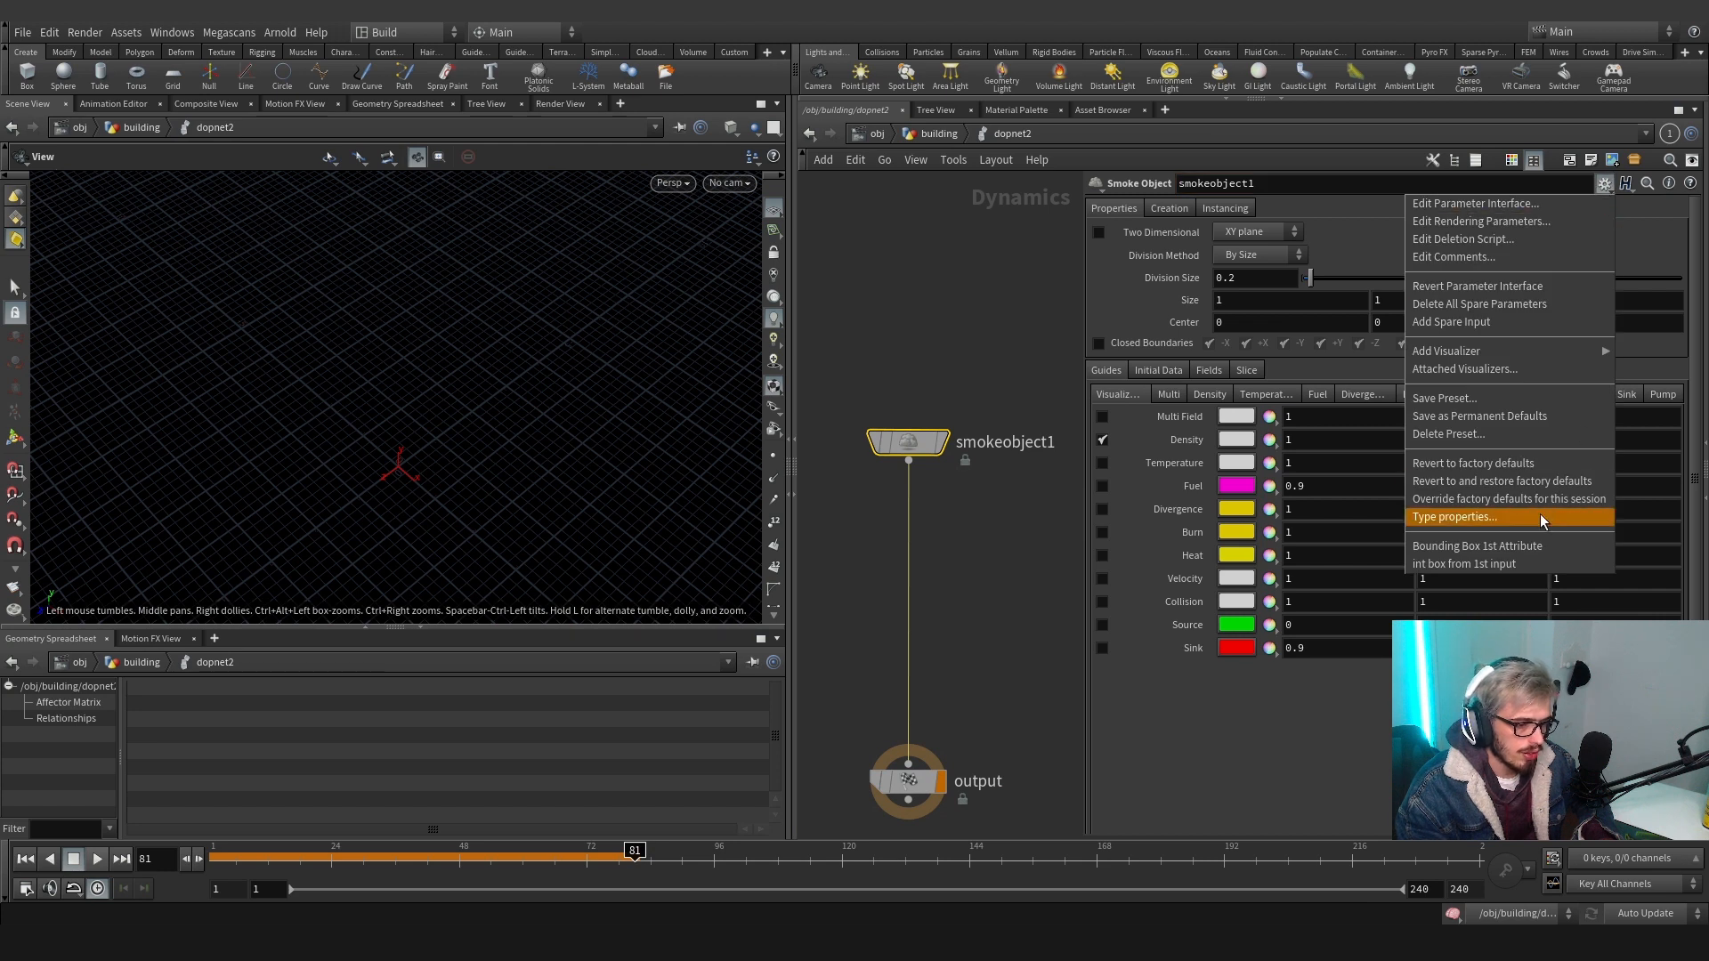
left_click(1477, 546)
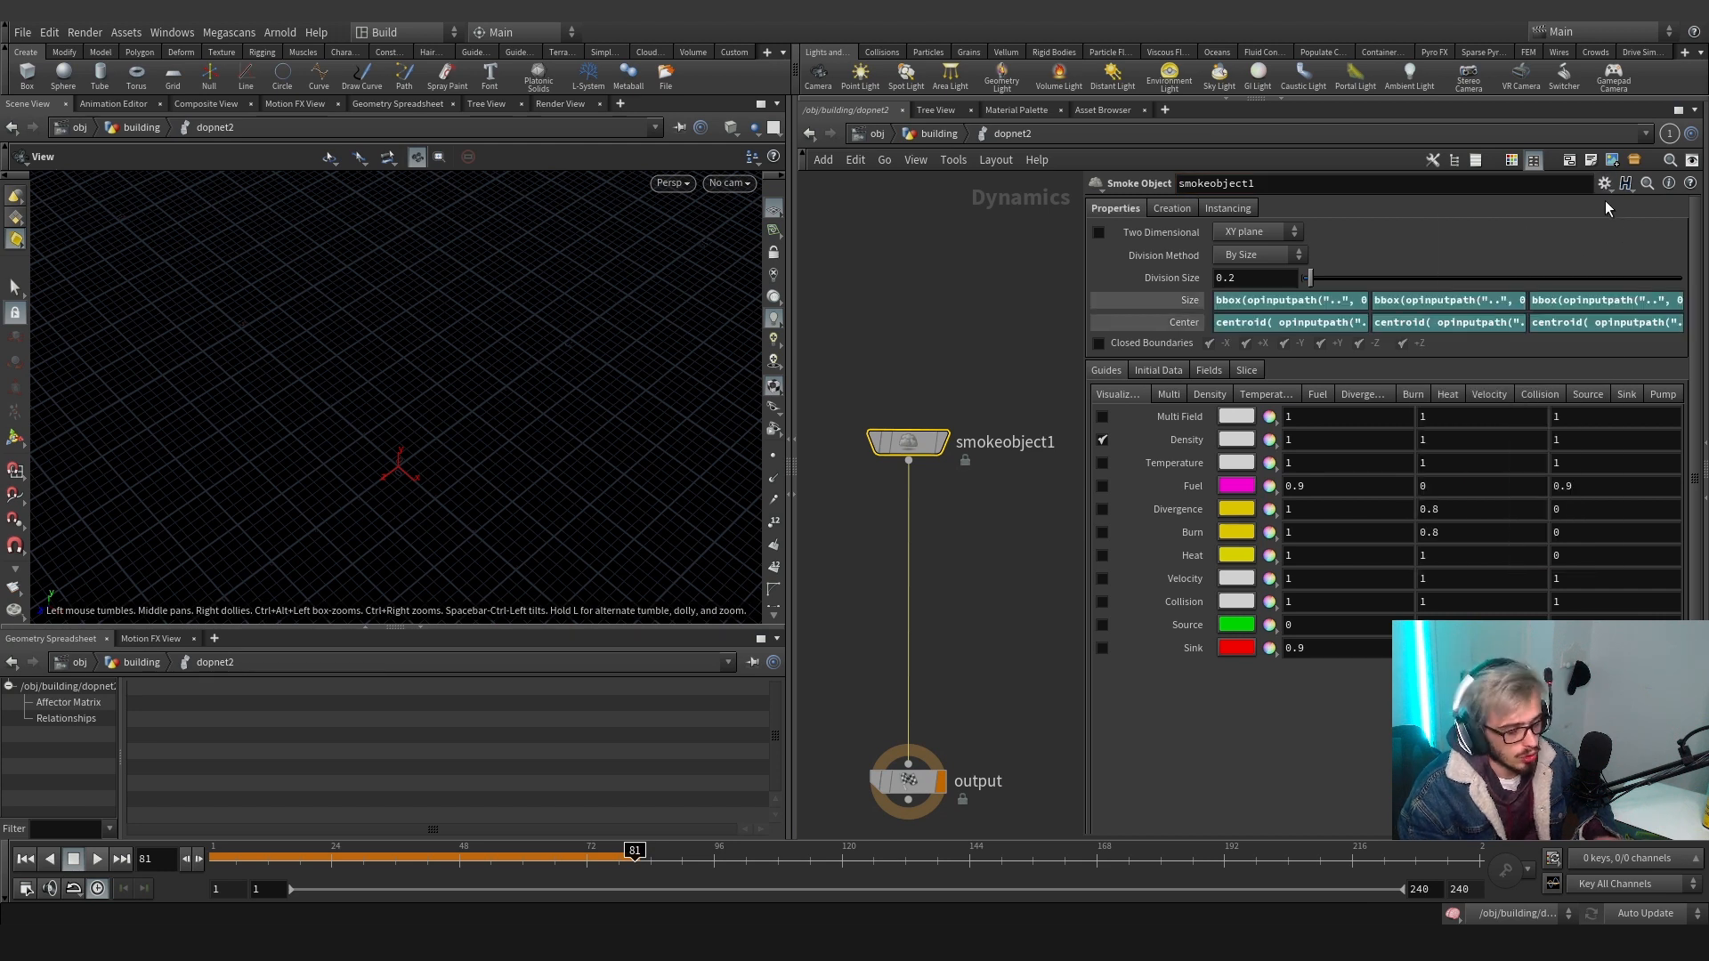
left_click_drag(1096, 322, 833, 320)
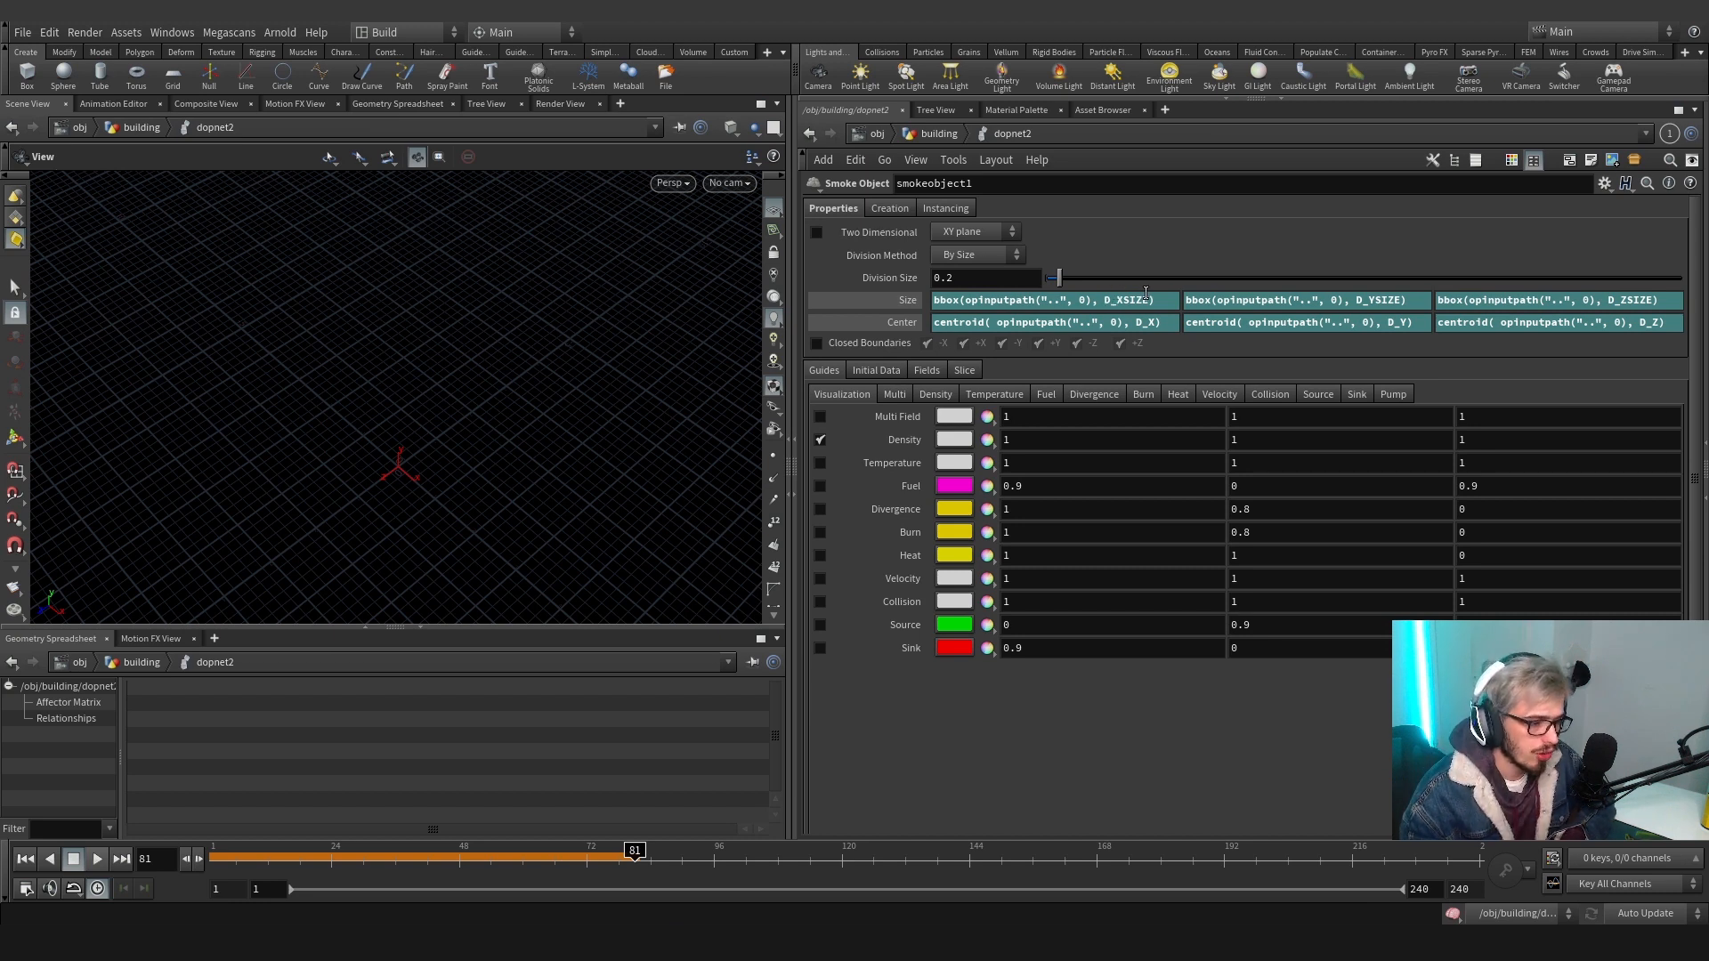
double_click(1116, 301)
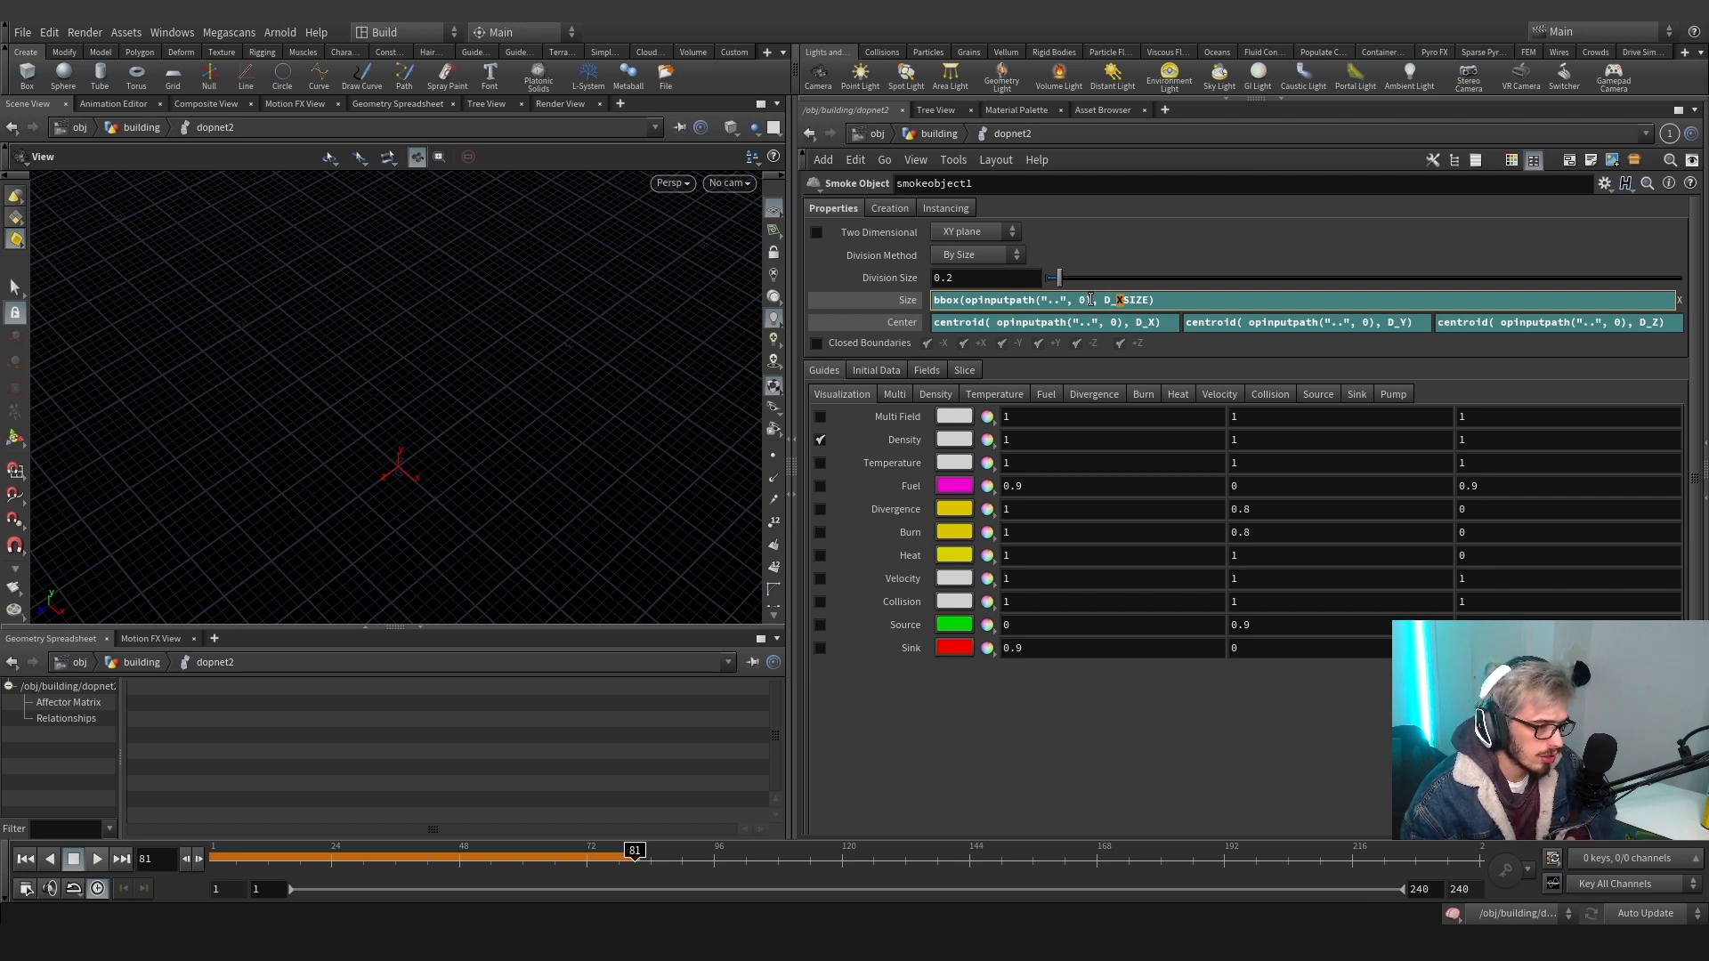
left_click_drag(1074, 302, 967, 305)
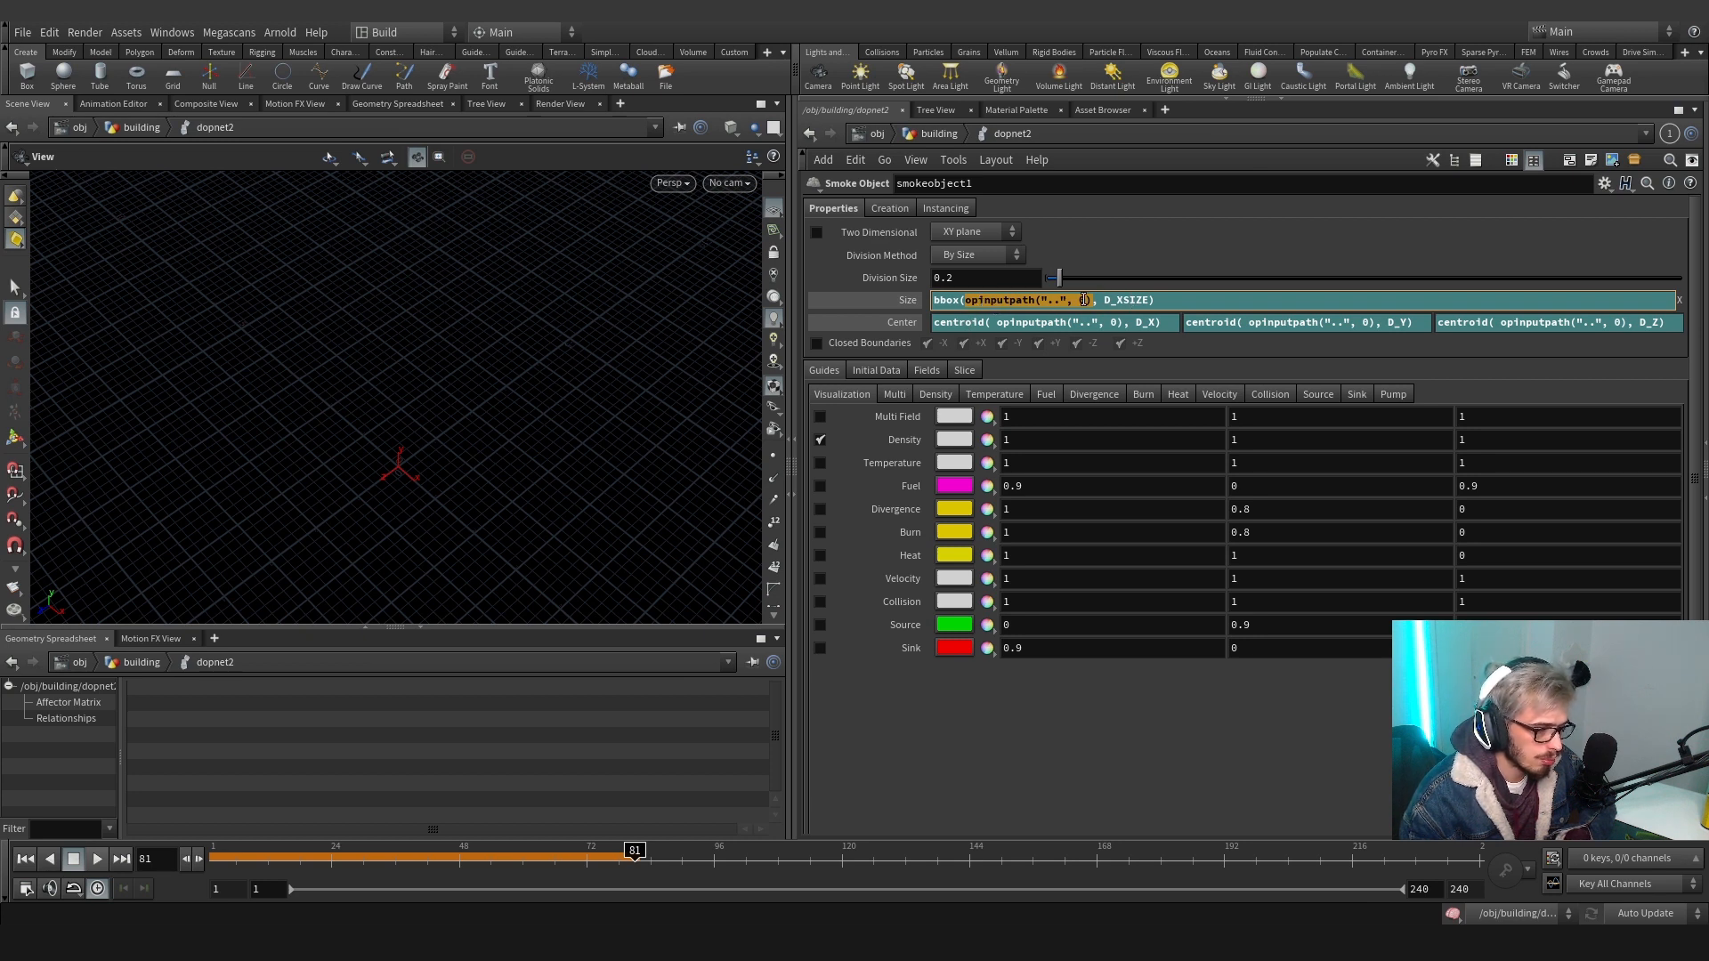
left_click(1084, 299)
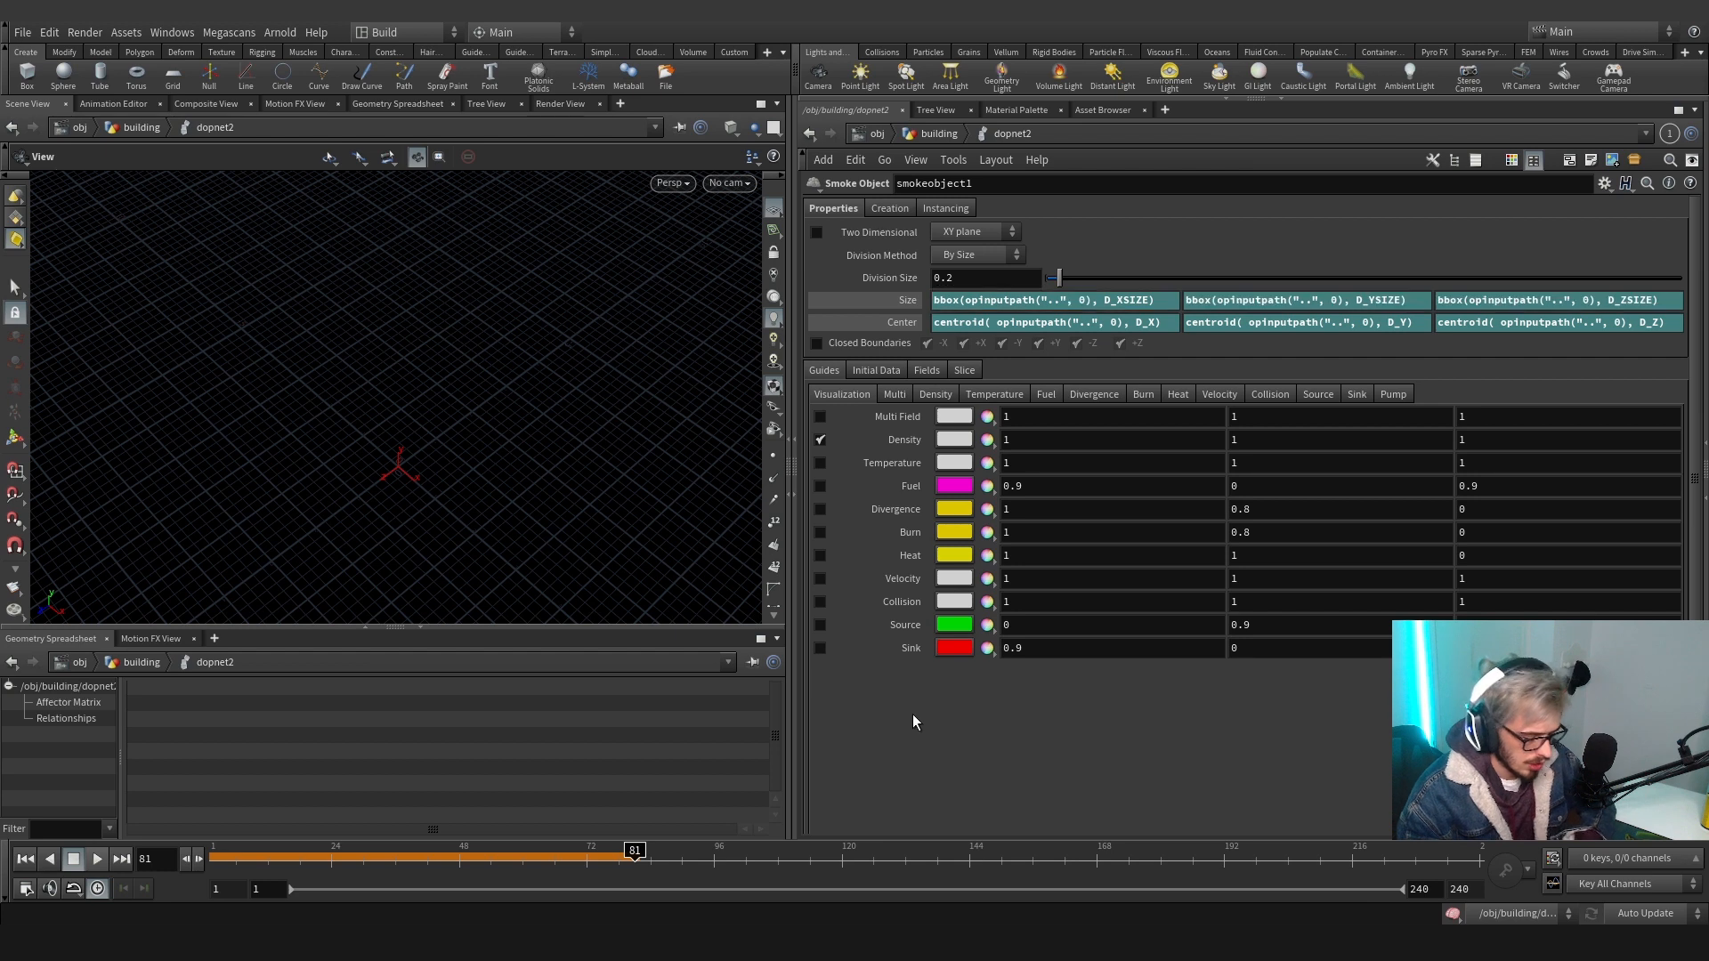
key("p")
- Wire timeshift1 into dopnet2's first input and return to frame 1
key("u")
scroll(980, 467, "up", 5)
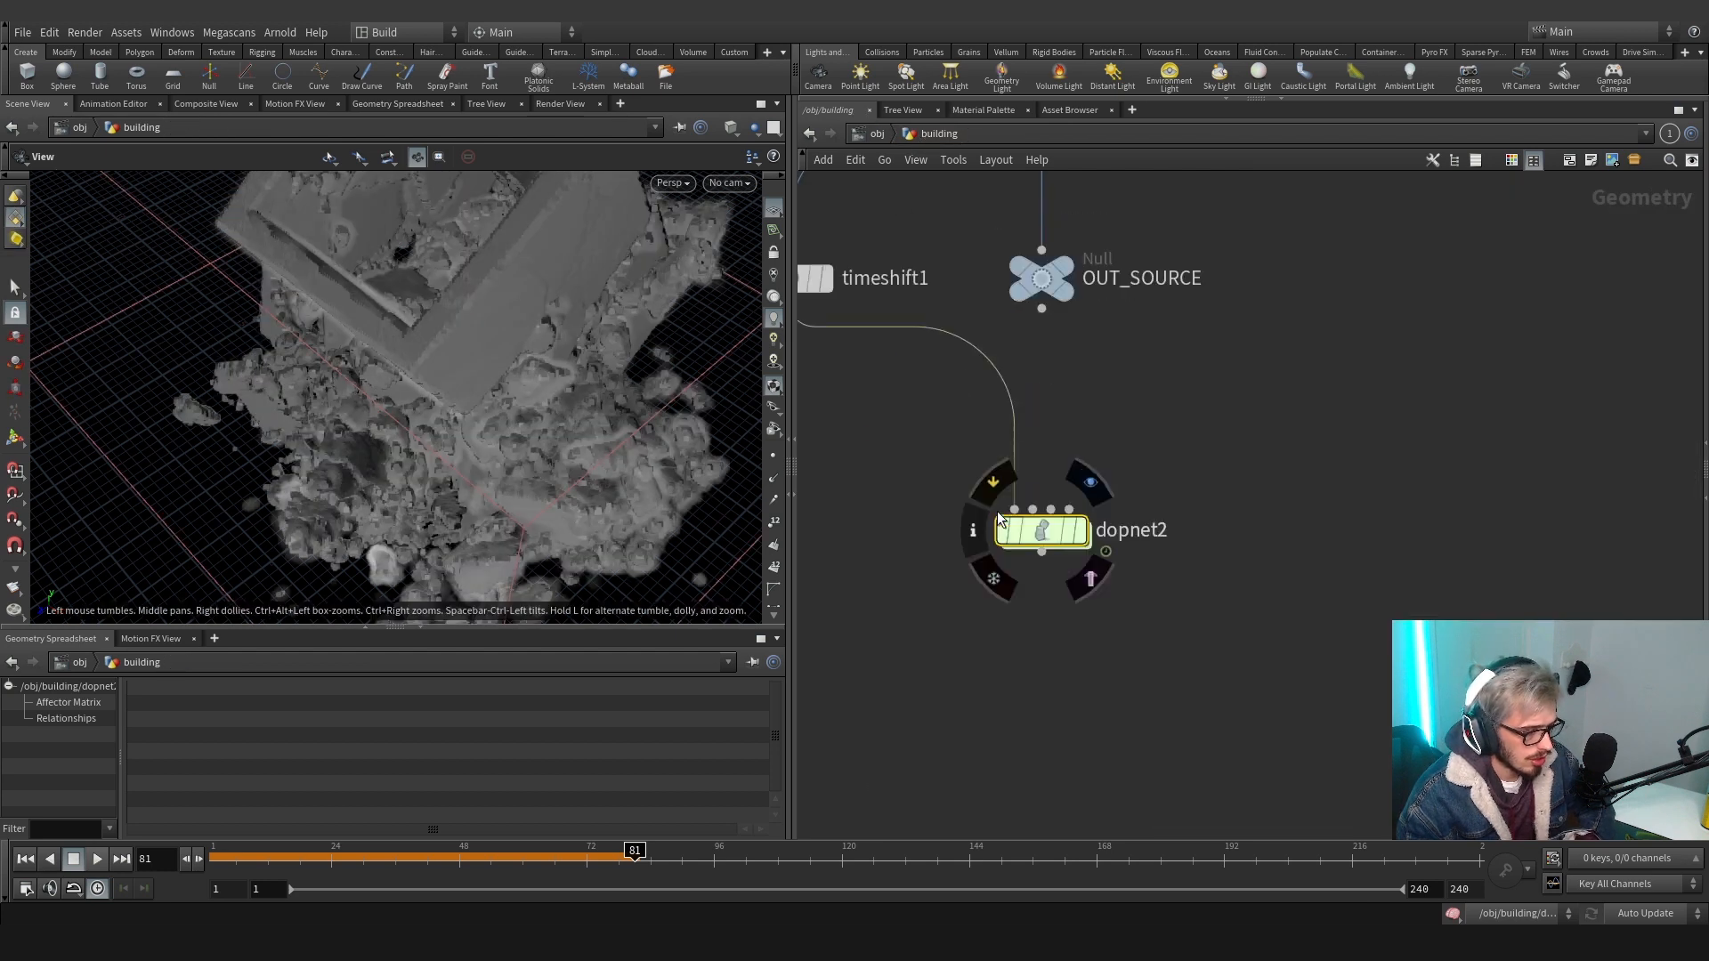
left_click(1017, 509)
key("Escape")
left_click(812, 296)
left_click(1082, 547)
left_click(187, 859)
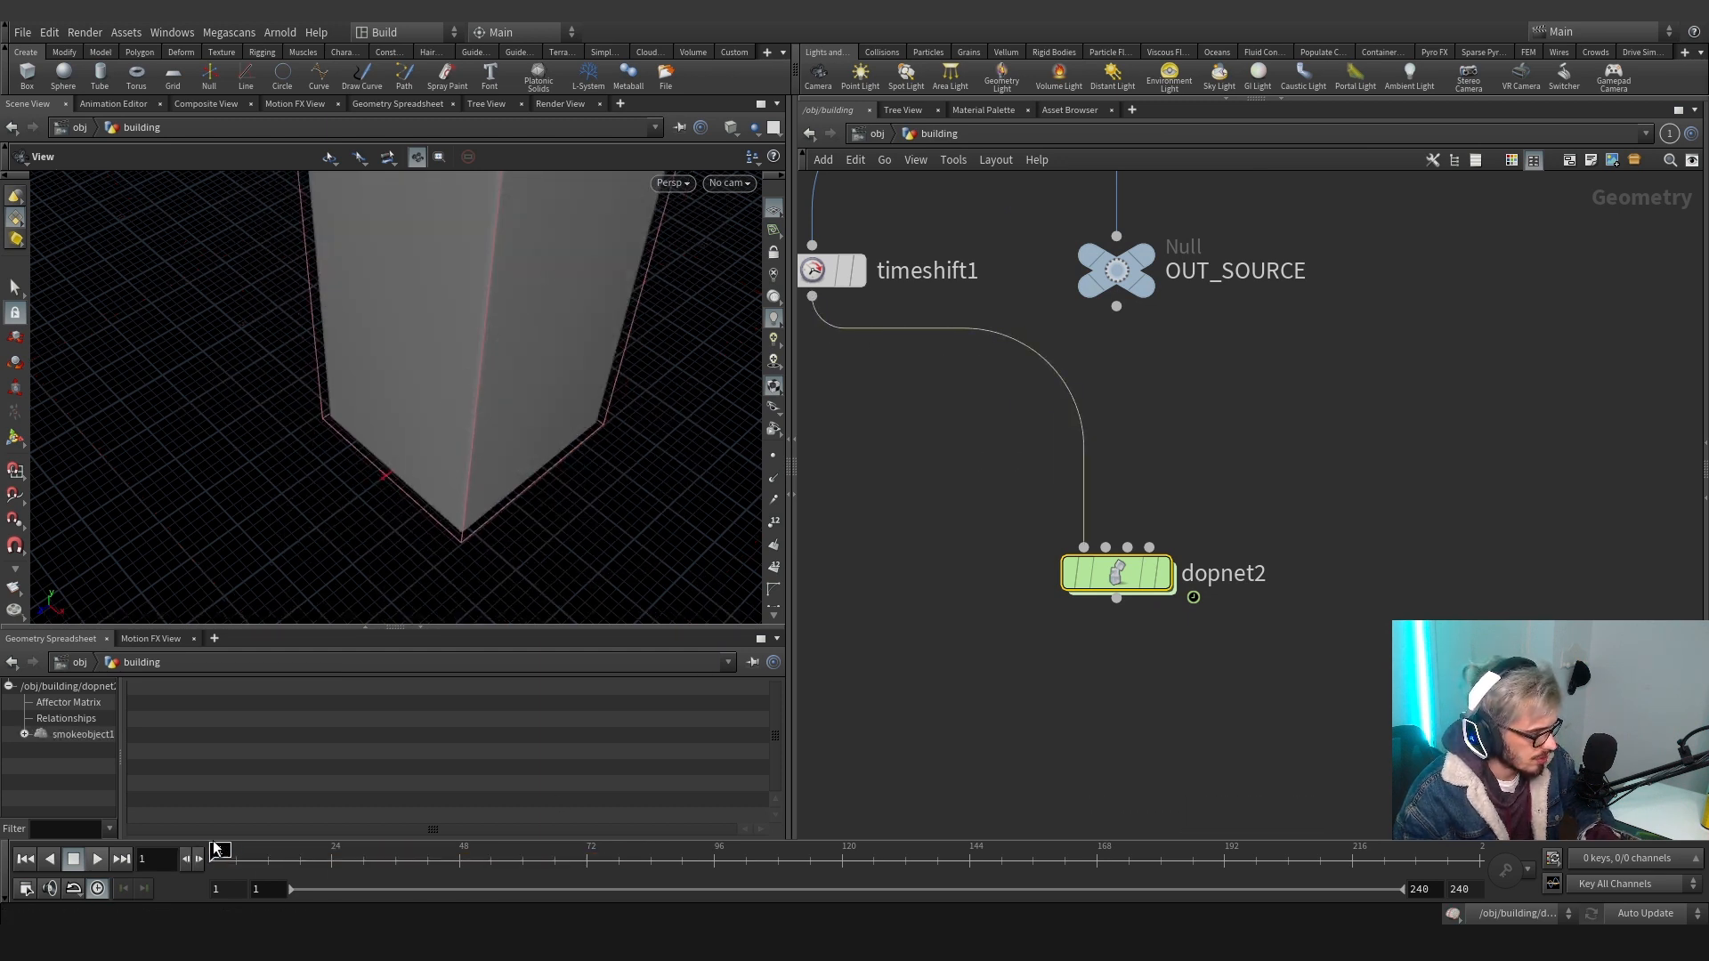
scroll(493, 504, "down", 6)
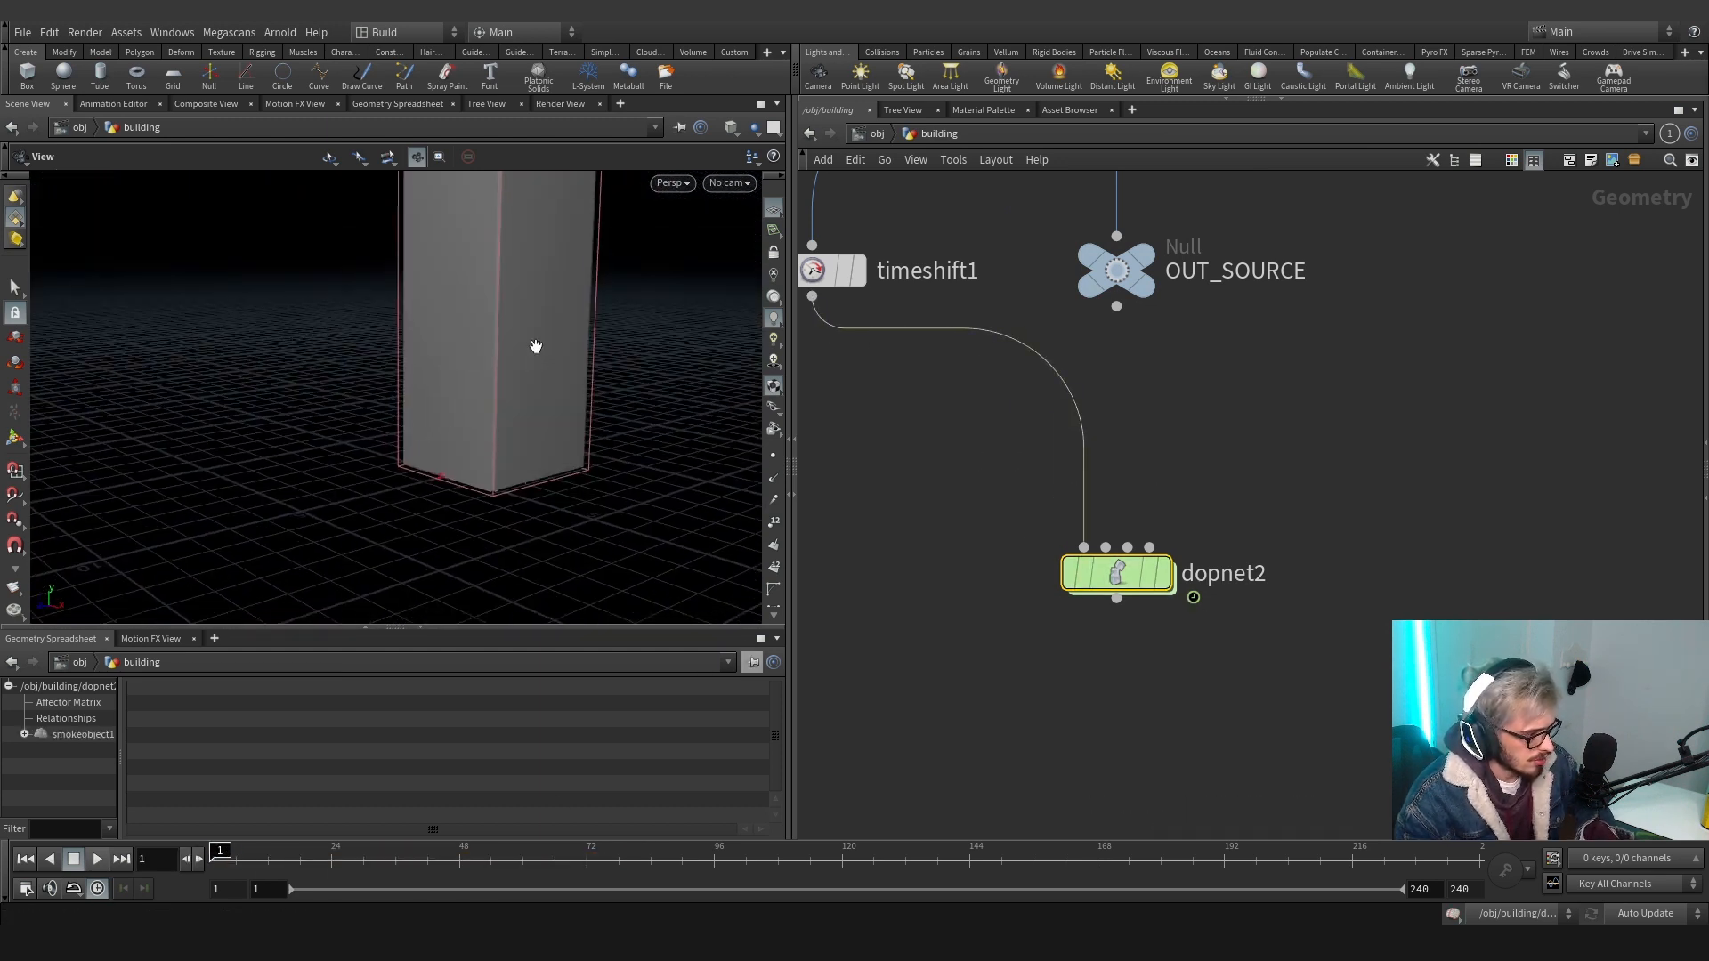
- Dive into dopnet2 to view the smoke container box and show smokeobject1's parameters
double_click(1117, 572)
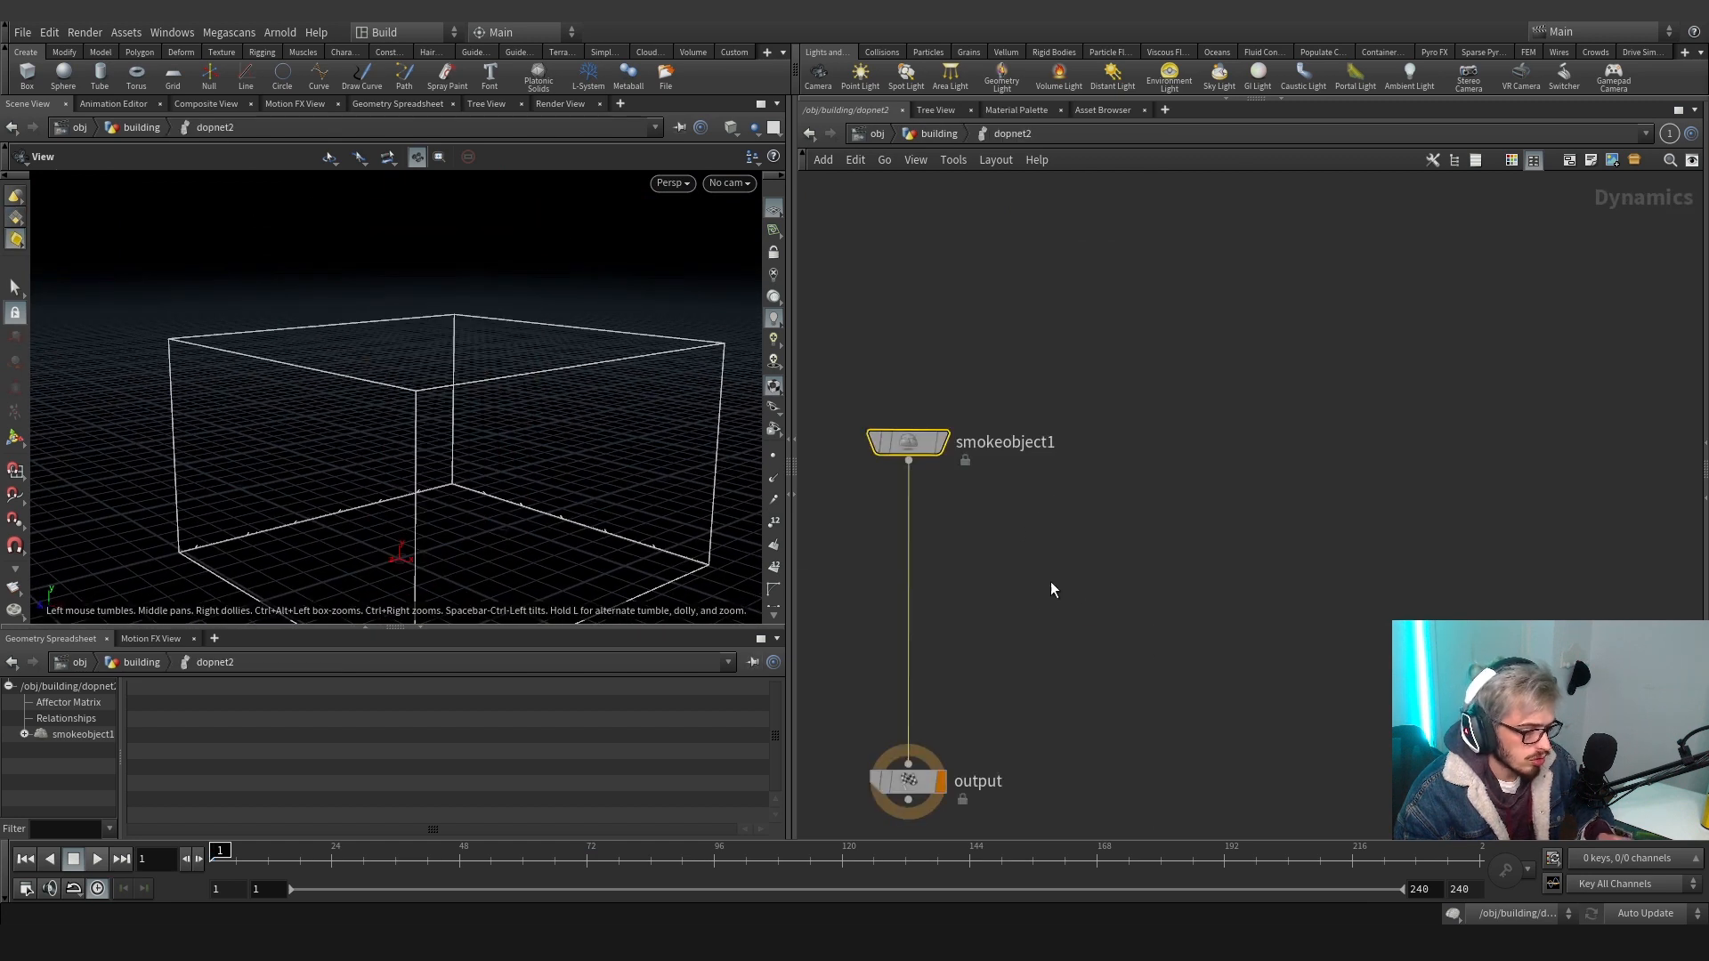
left_click_drag(466, 405, 437, 453)
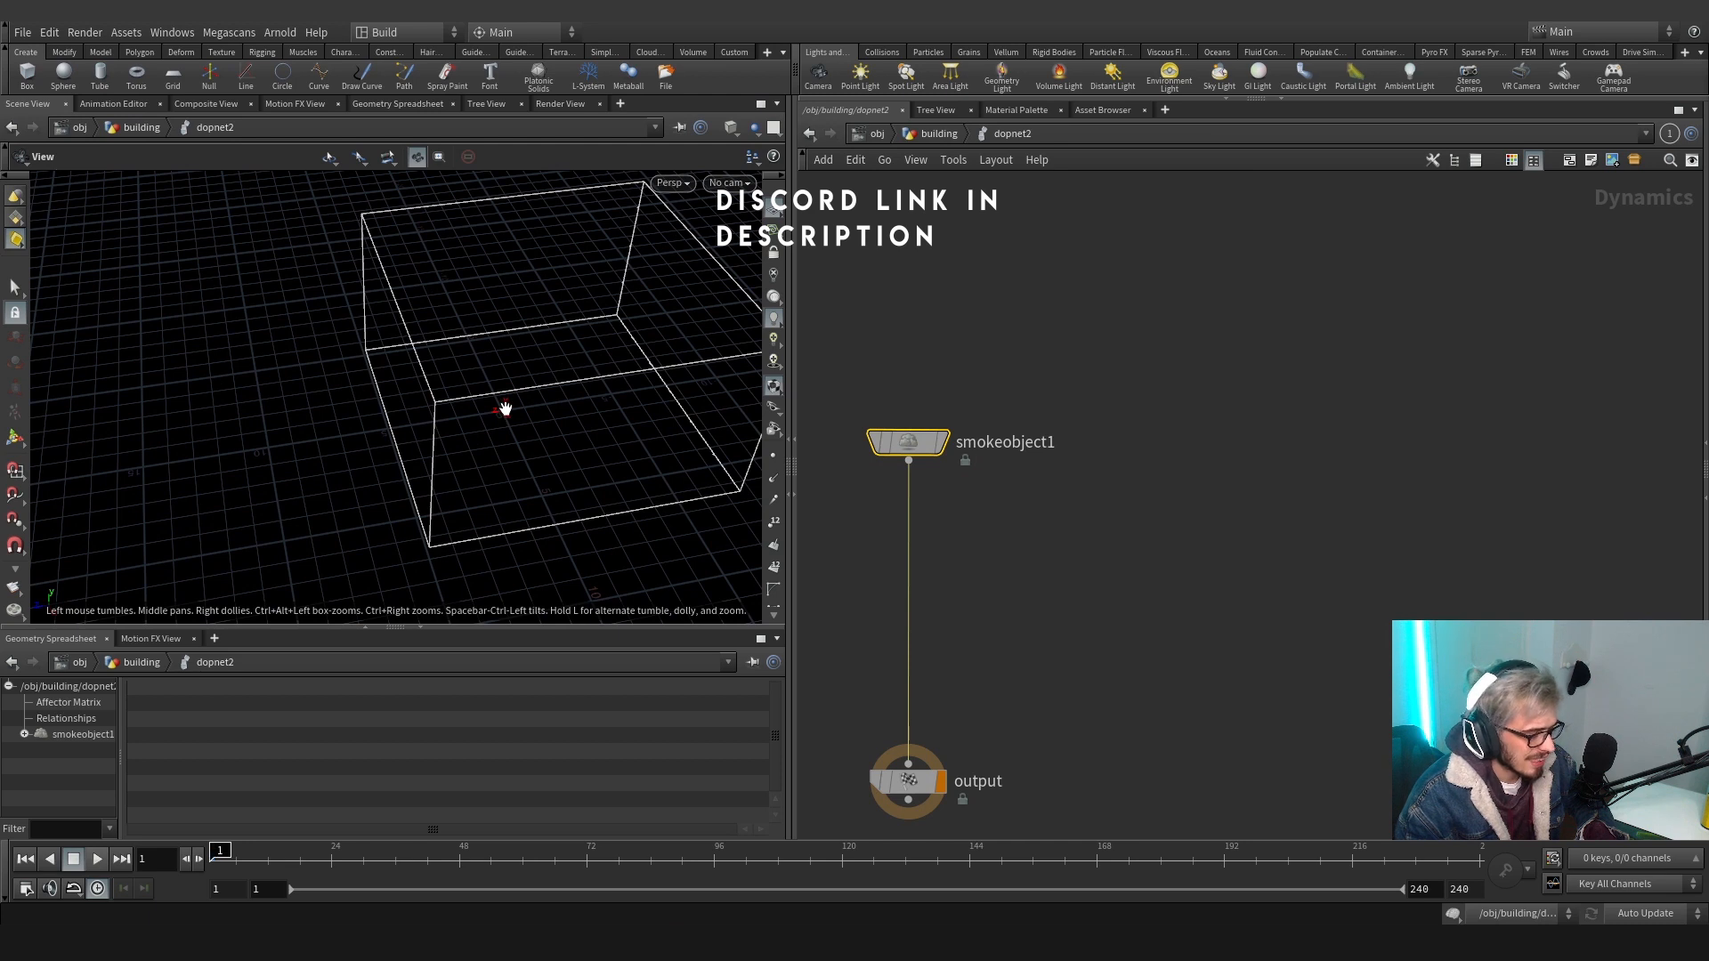
middle_click_drag(505, 410, 471, 416)
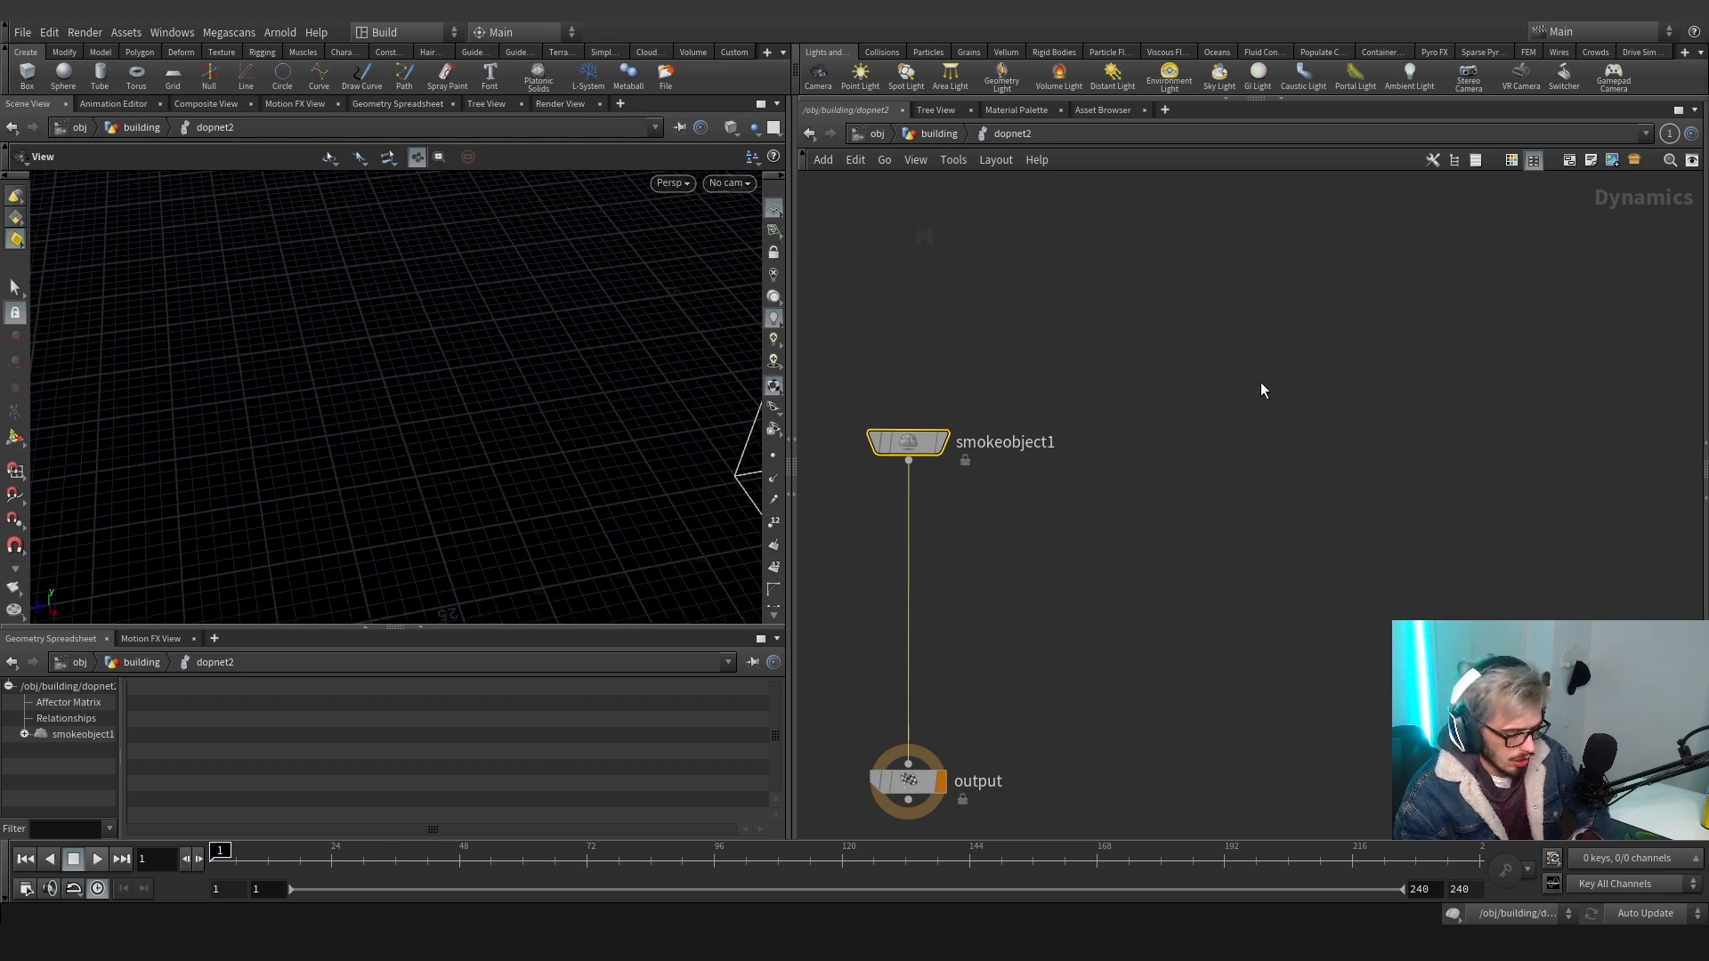
key("p")
key("p")
- Review the full Size and Center bounding-box expressions on smokeobject1
left_click(1248, 325)
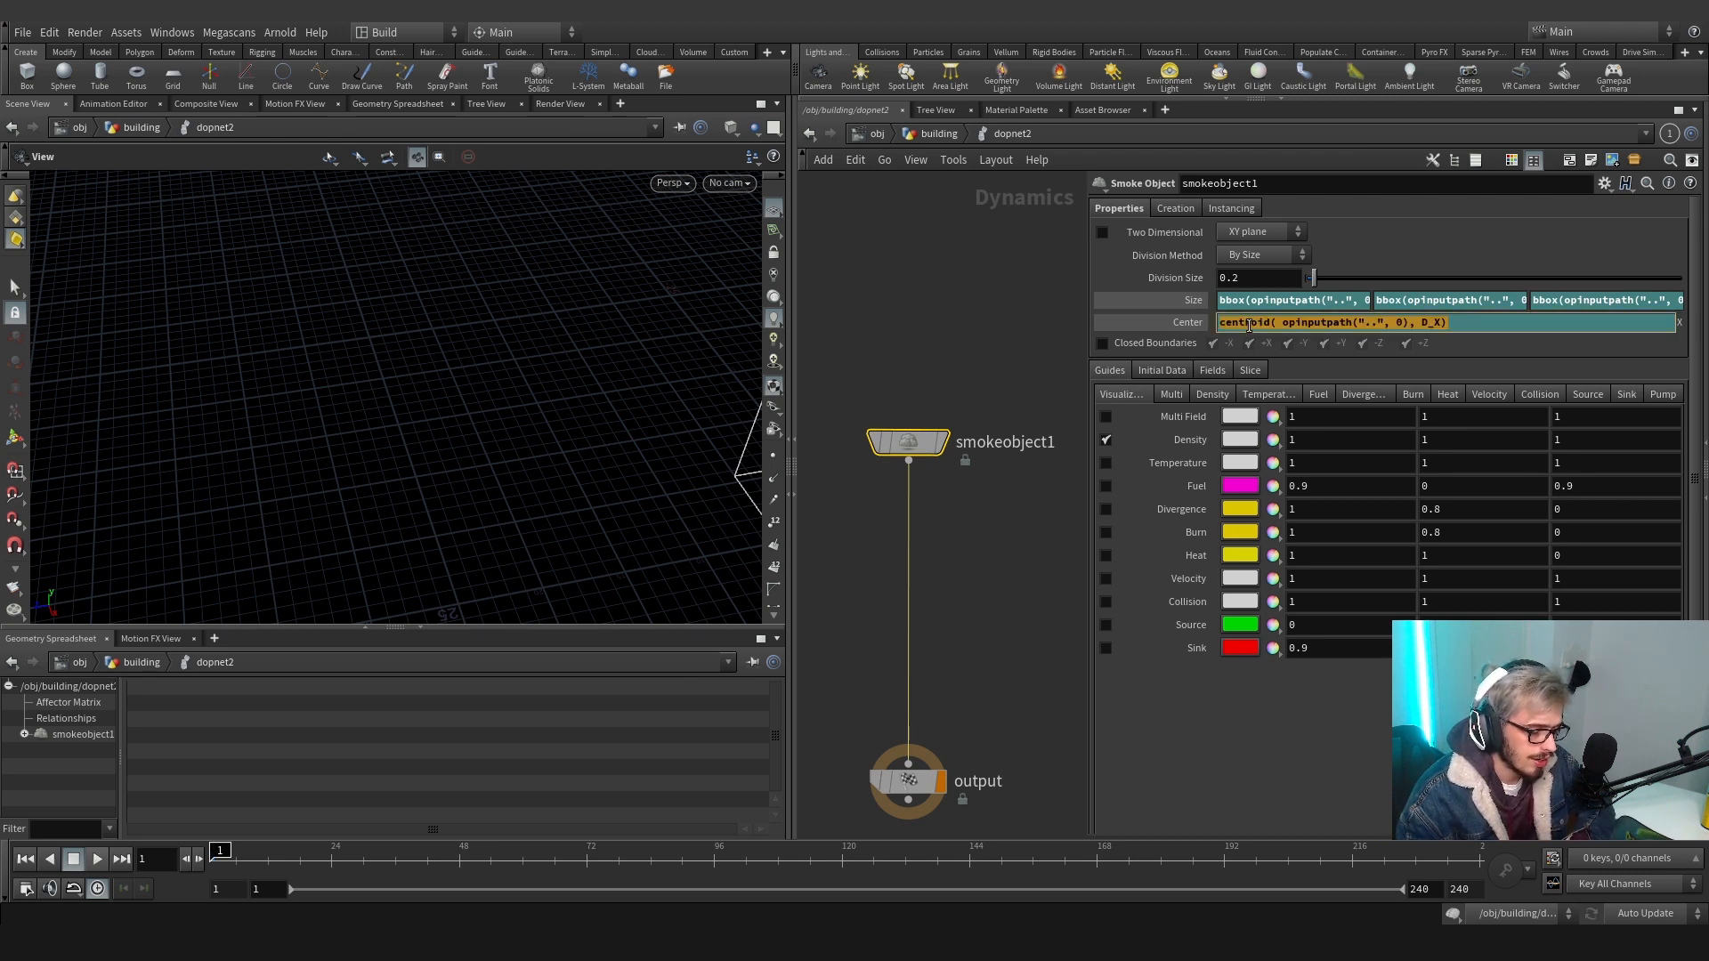
left_click(1259, 324)
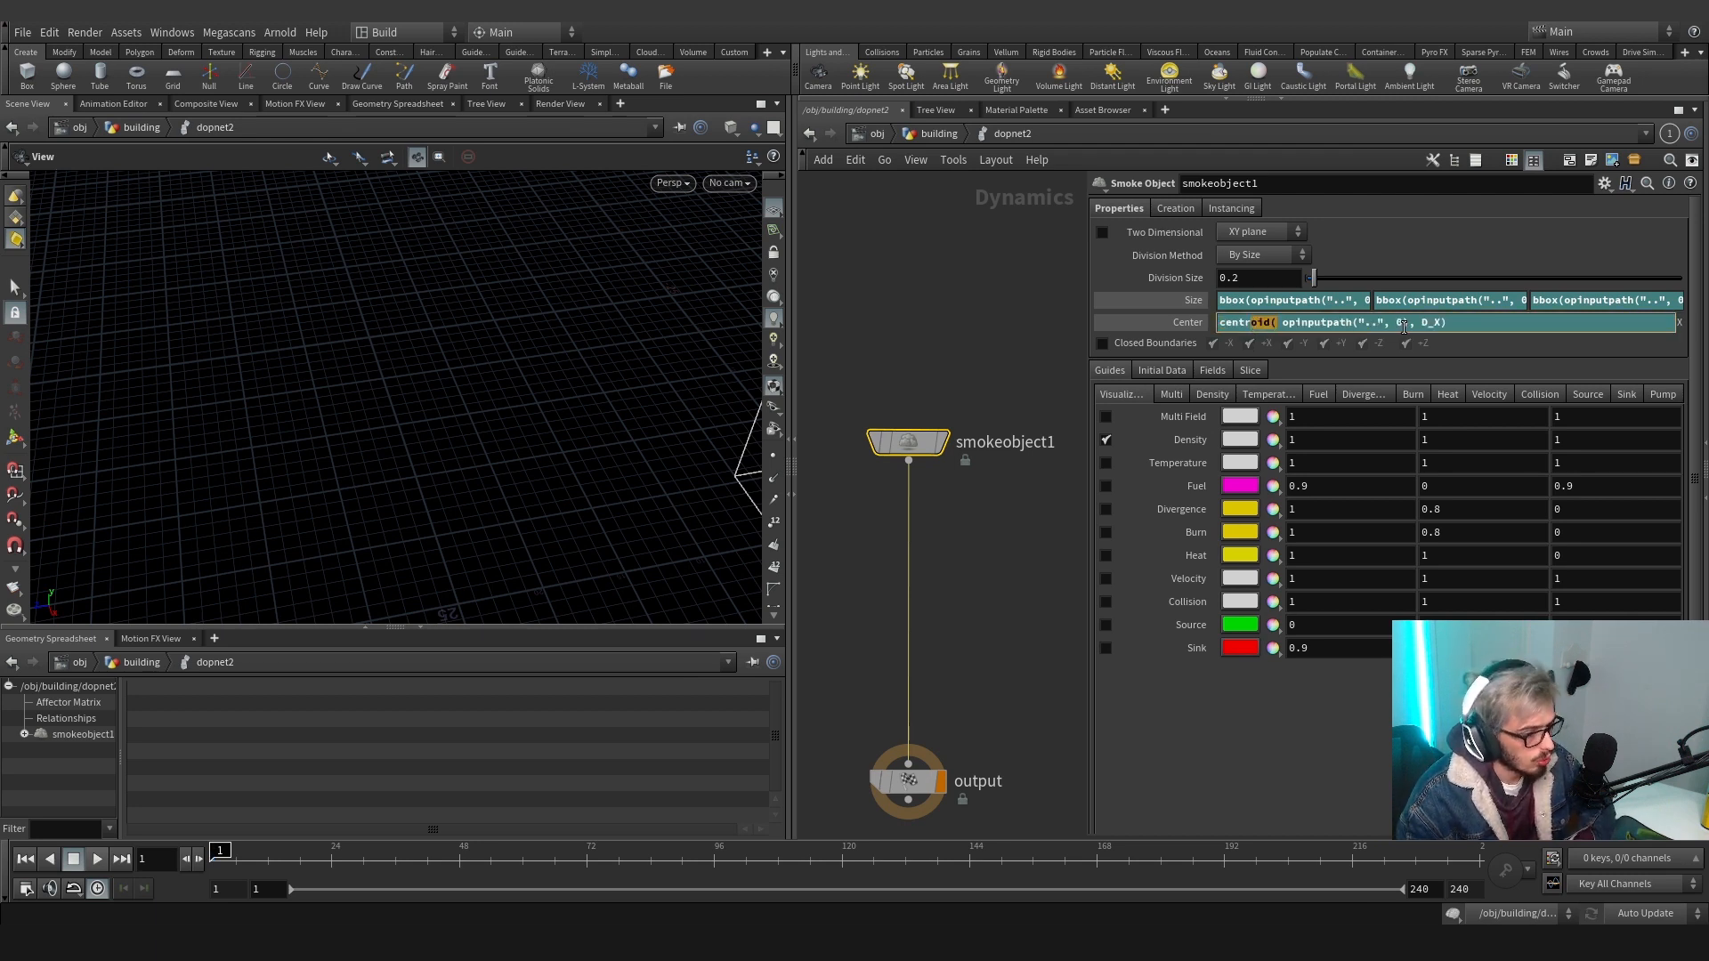
left_click(1331, 301)
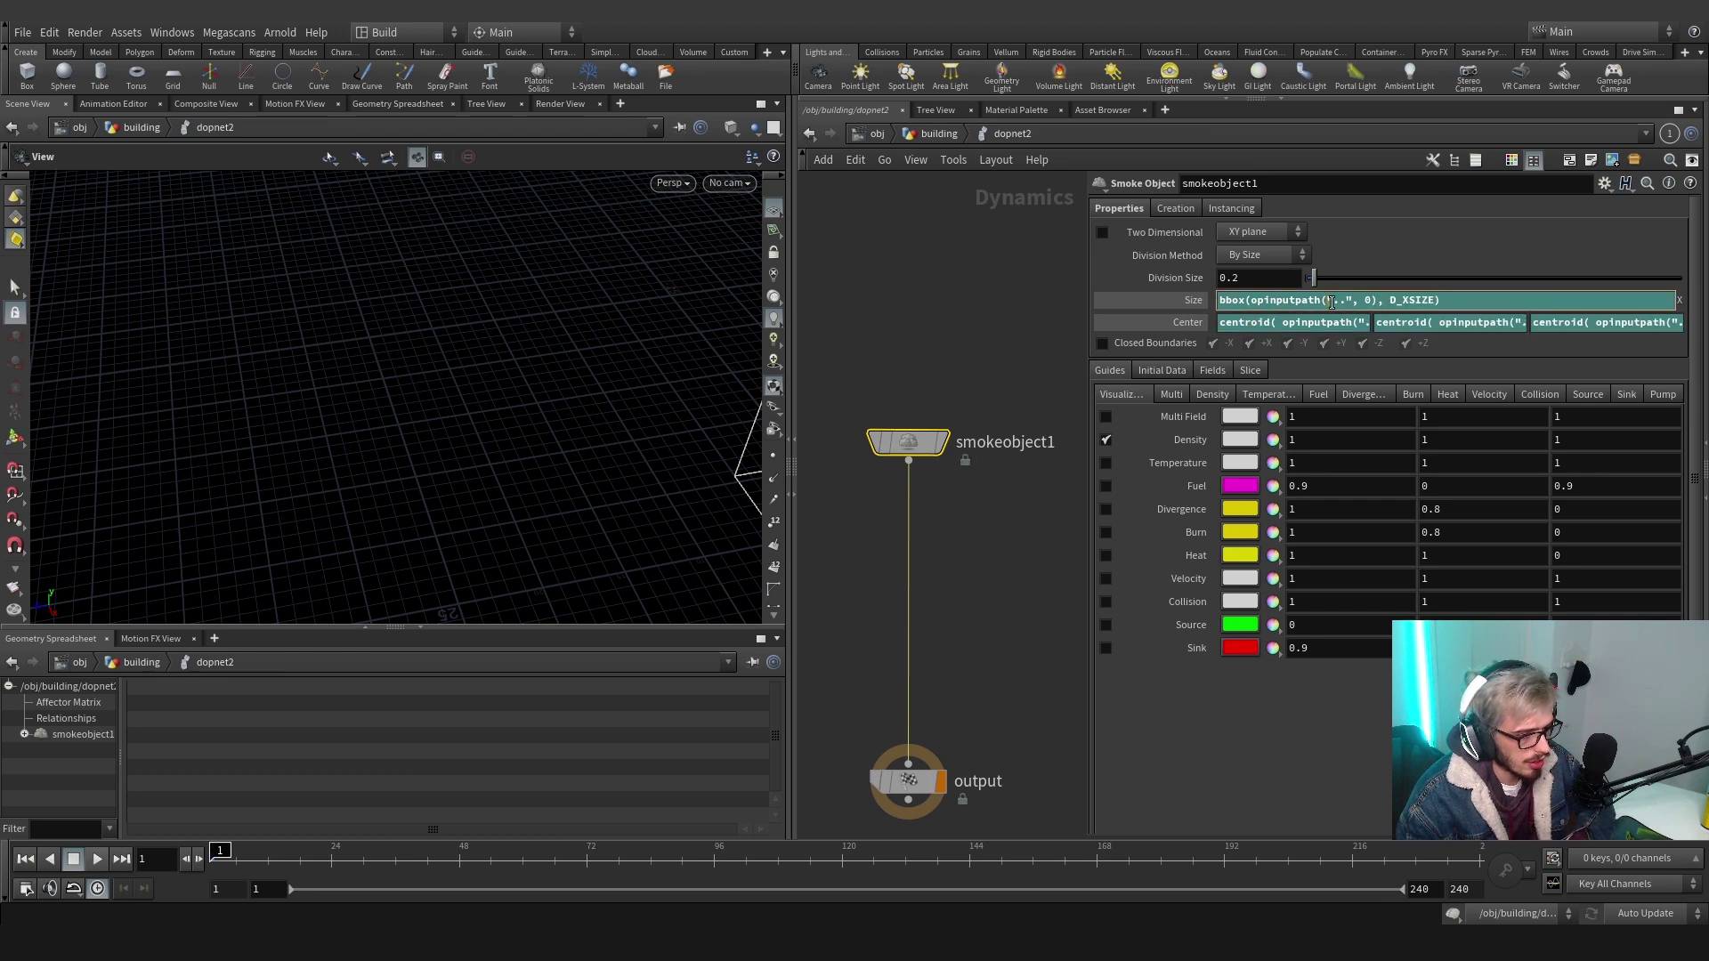
left_click(1455, 323)
left_click(1483, 300)
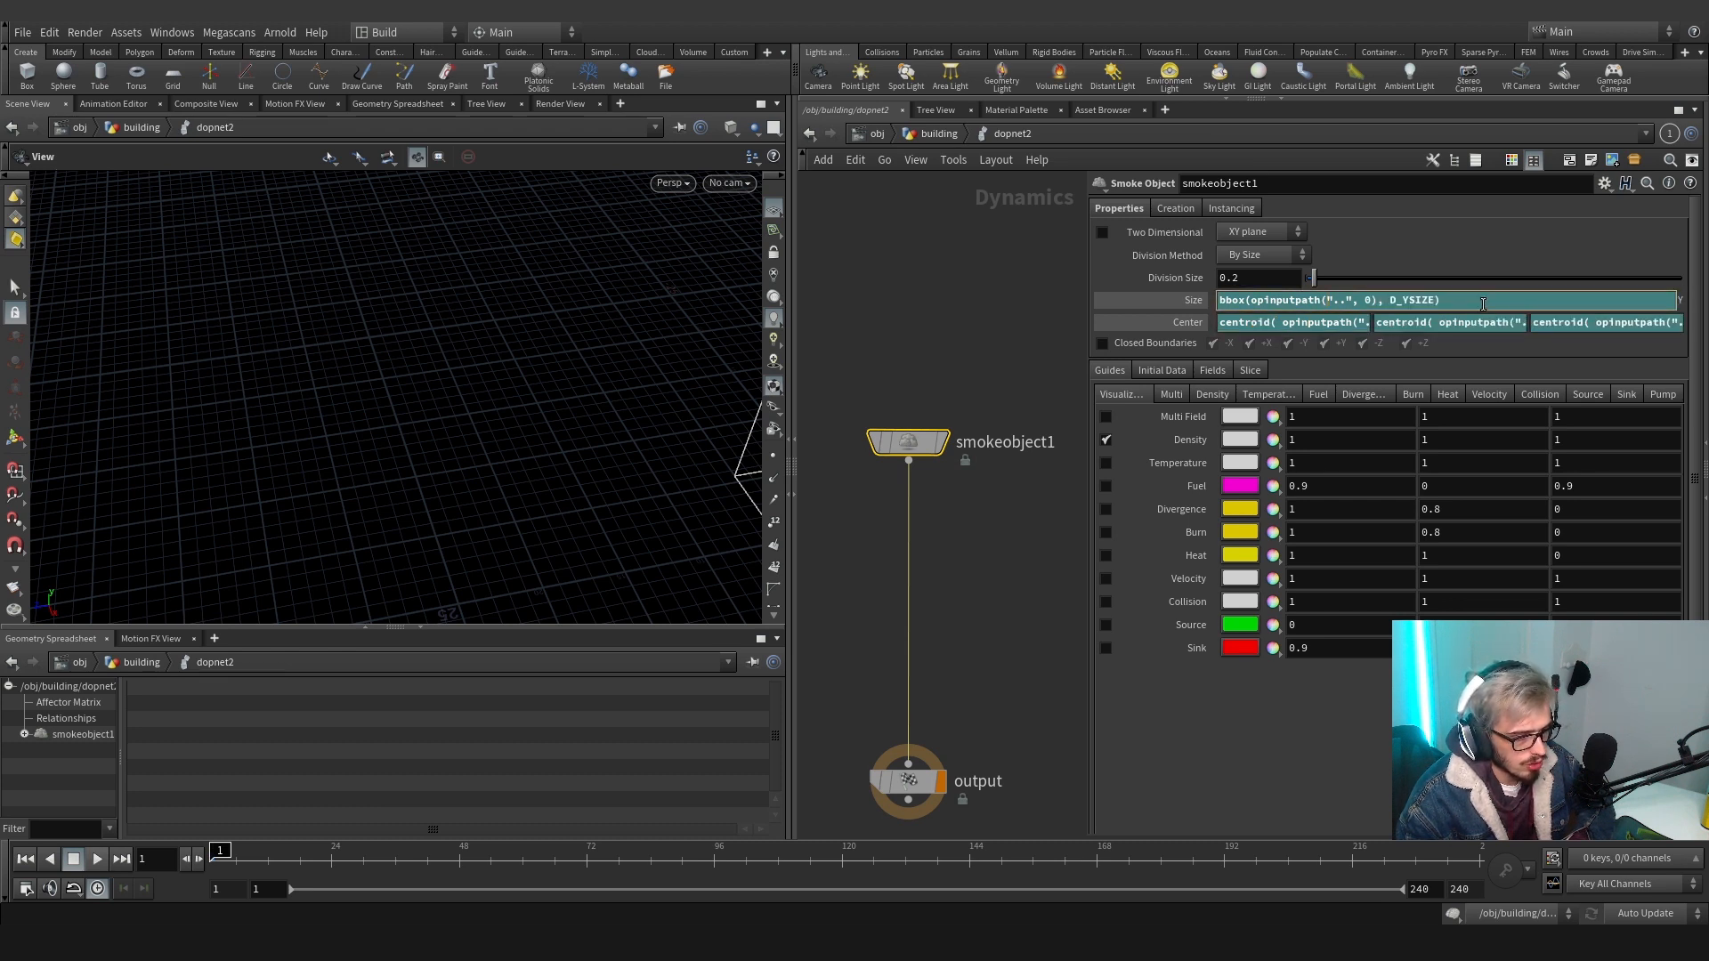
left_click(1592, 324)
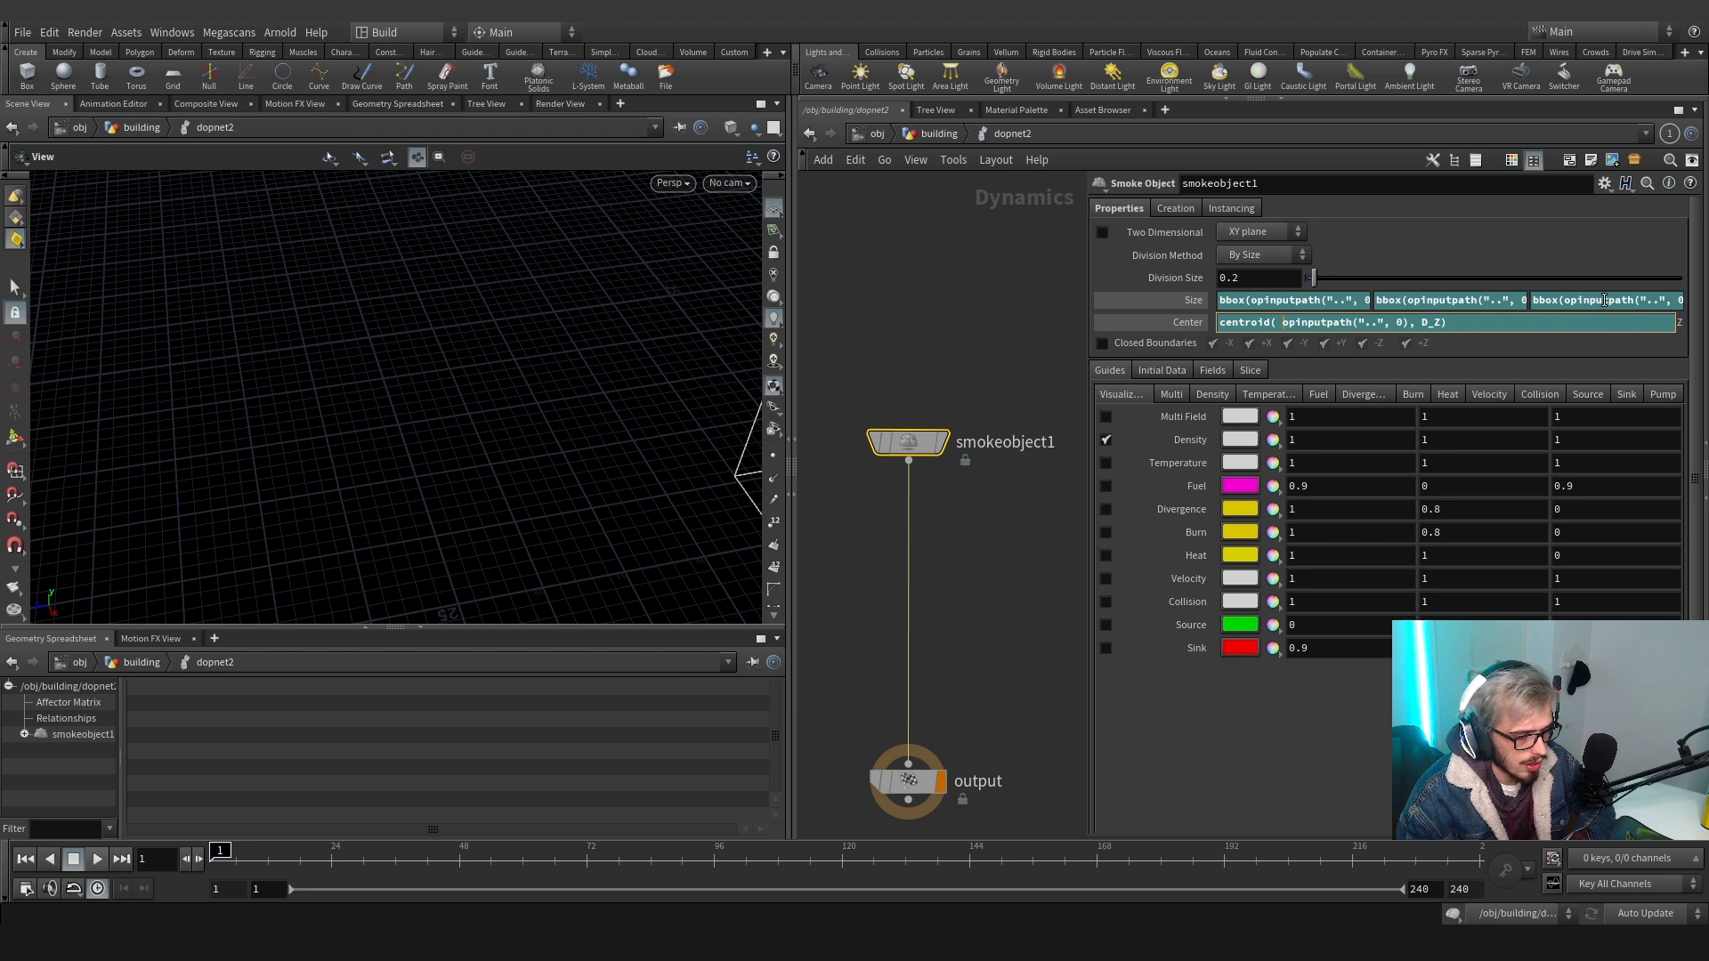
left_click(1602, 301)
left_click(1257, 325)
left_click(1099, 330)
- Dismiss the Save Preset prompt without saving and start adding a new node
left_click(1603, 183)
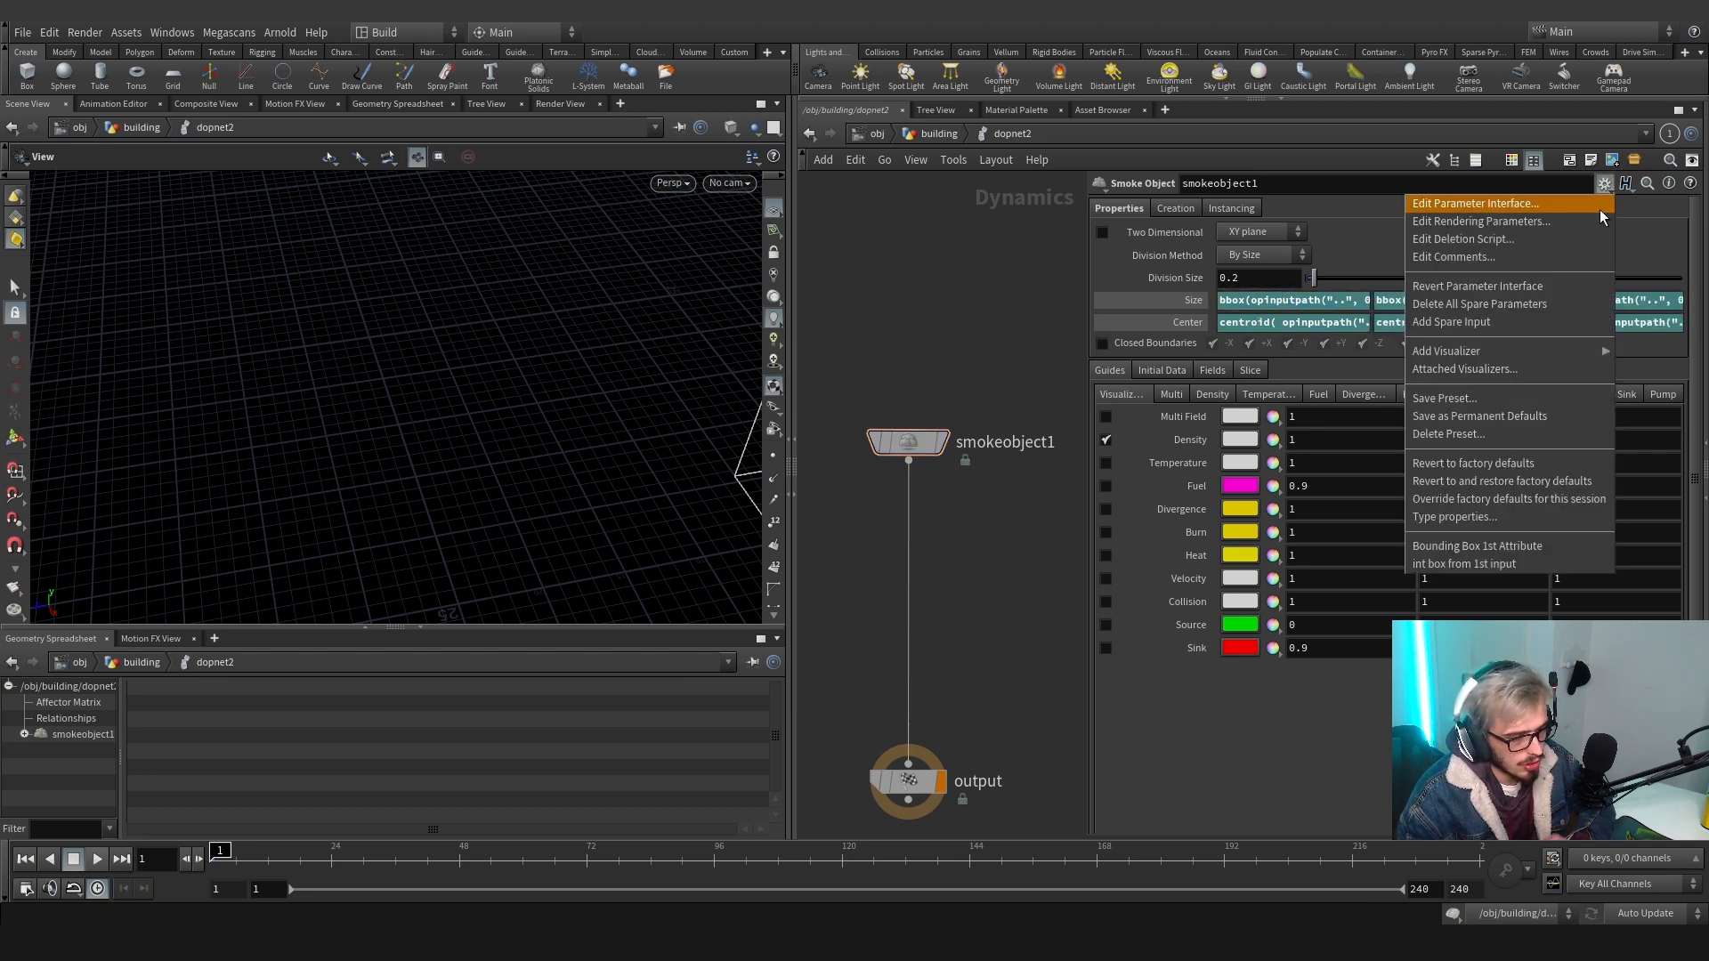
left_click(1449, 399)
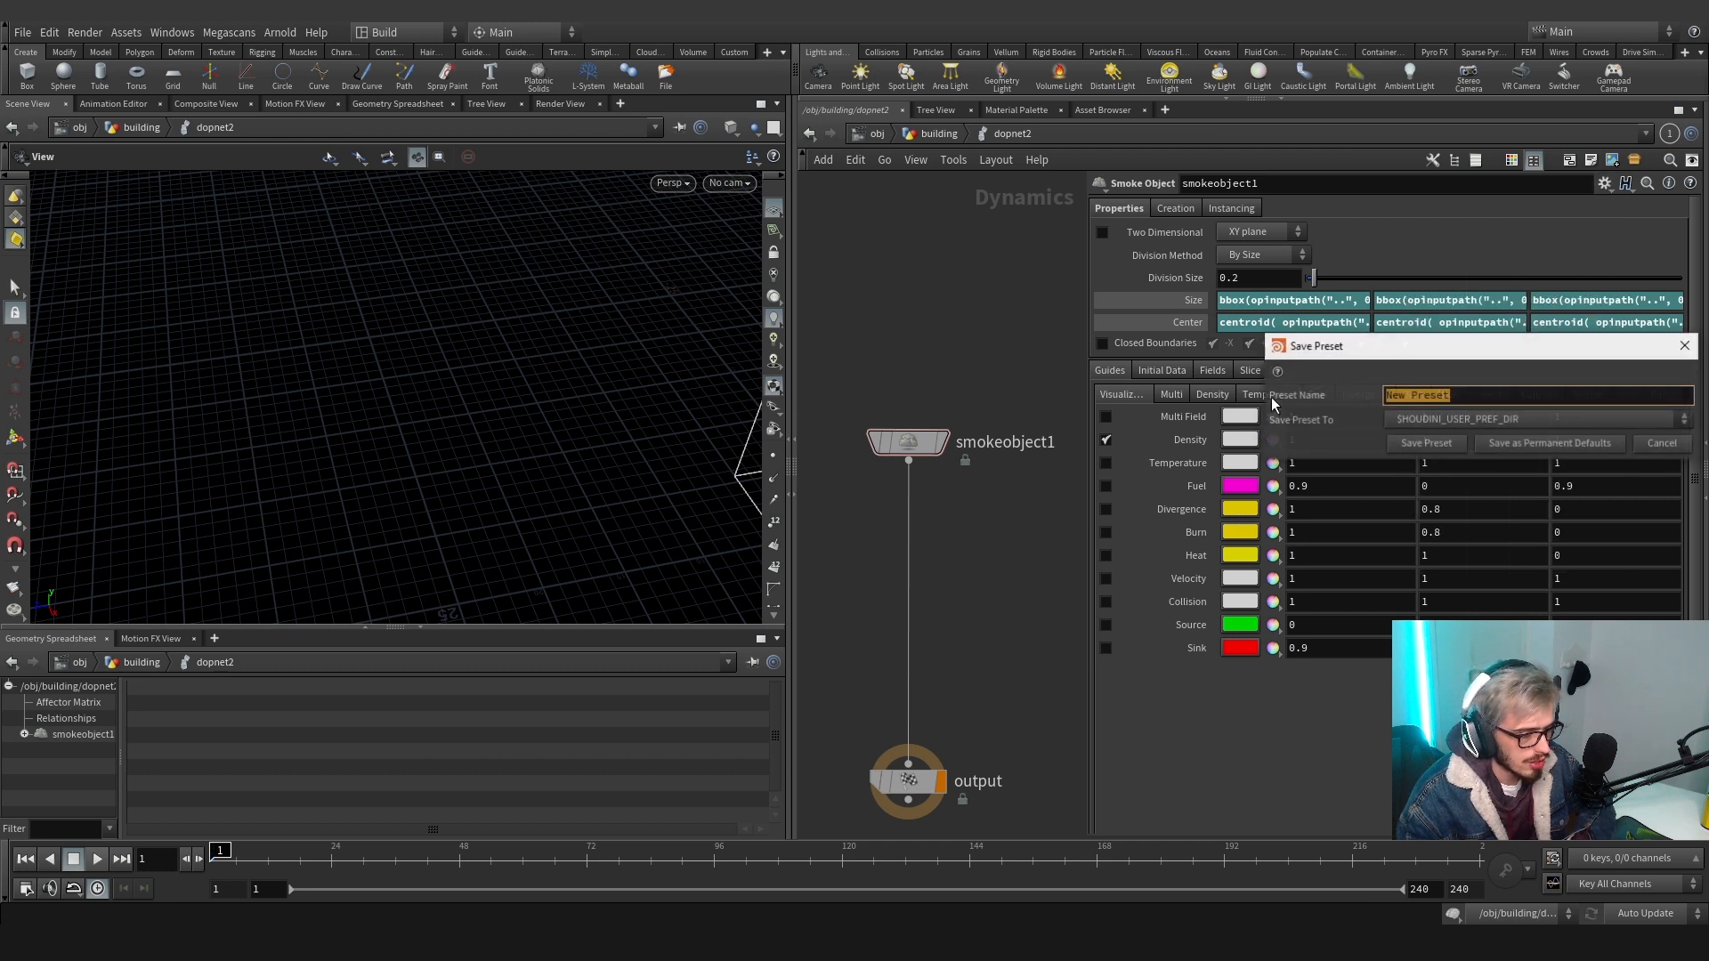
left_click(1686, 350)
scroll(921, 494, "down", 3)
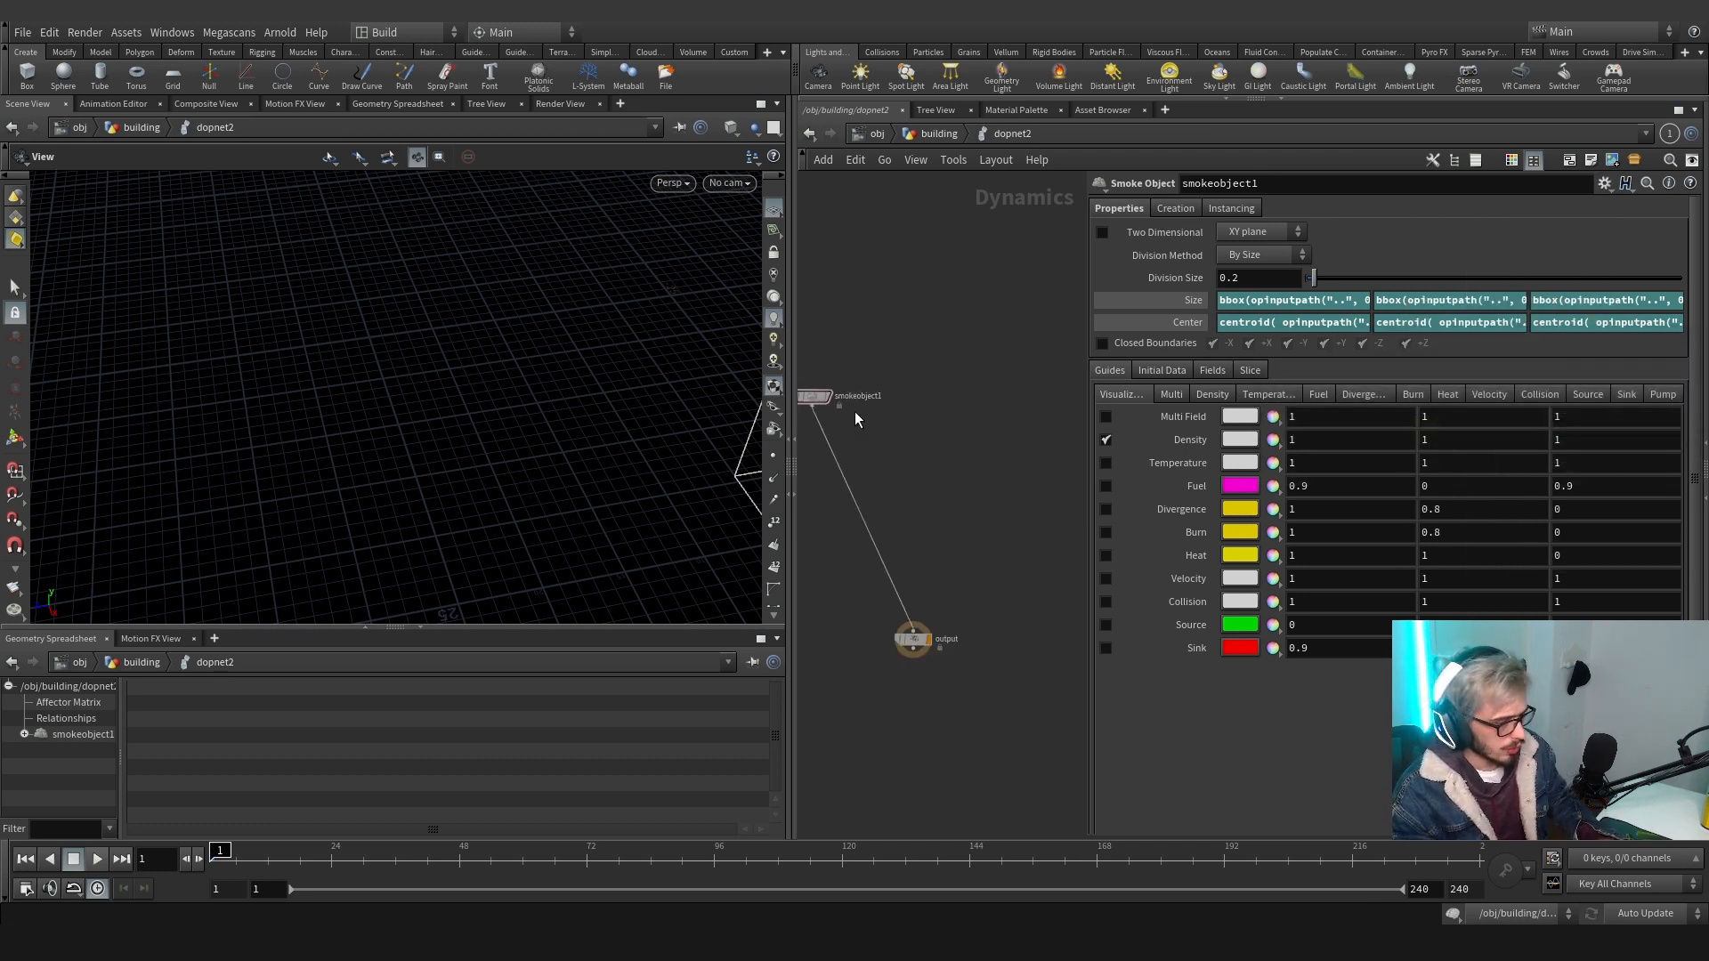
key("Tab")
type("smoke")
- Insert a Smoke Solver between smokeobject1 and output
key("Return")
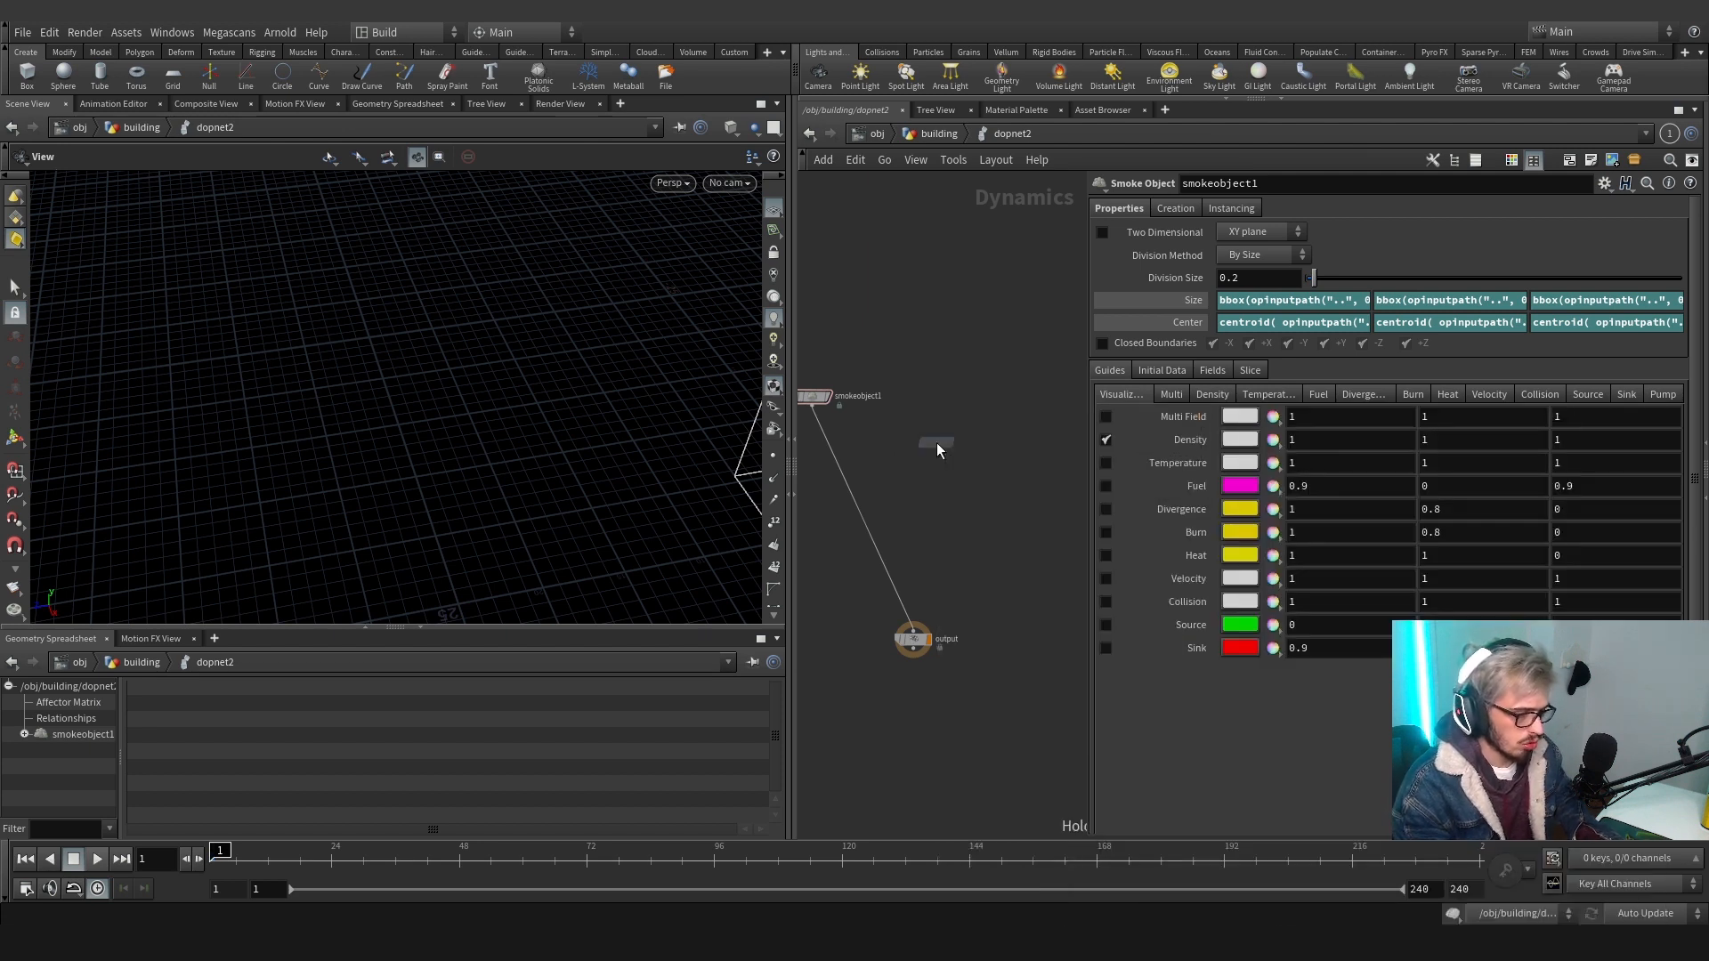
left_click(937, 443)
mouse_move(936, 442)
left_mouse_down()
mouse_move(866, 497)
mouse_move(916, 505)
left_mouse_up()
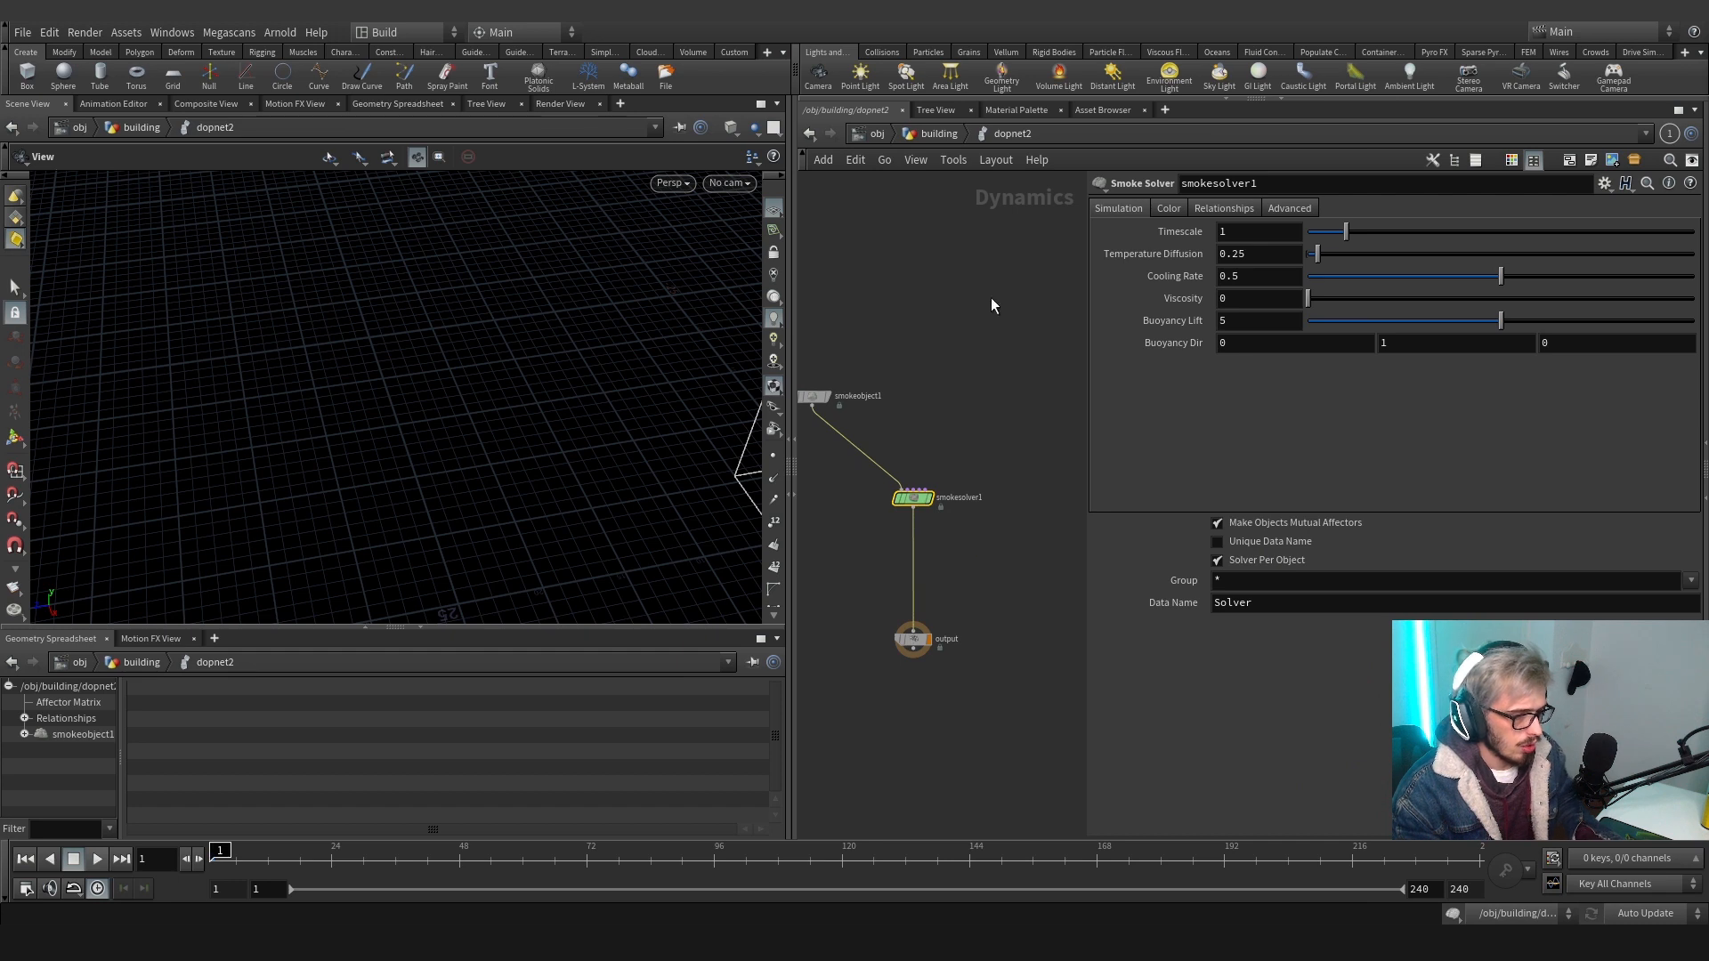
- Set 2 multigrid iterations, BFECC for both advection types, and Clamp Values to Clamp
left_click(1281, 210)
left_click(1246, 363)
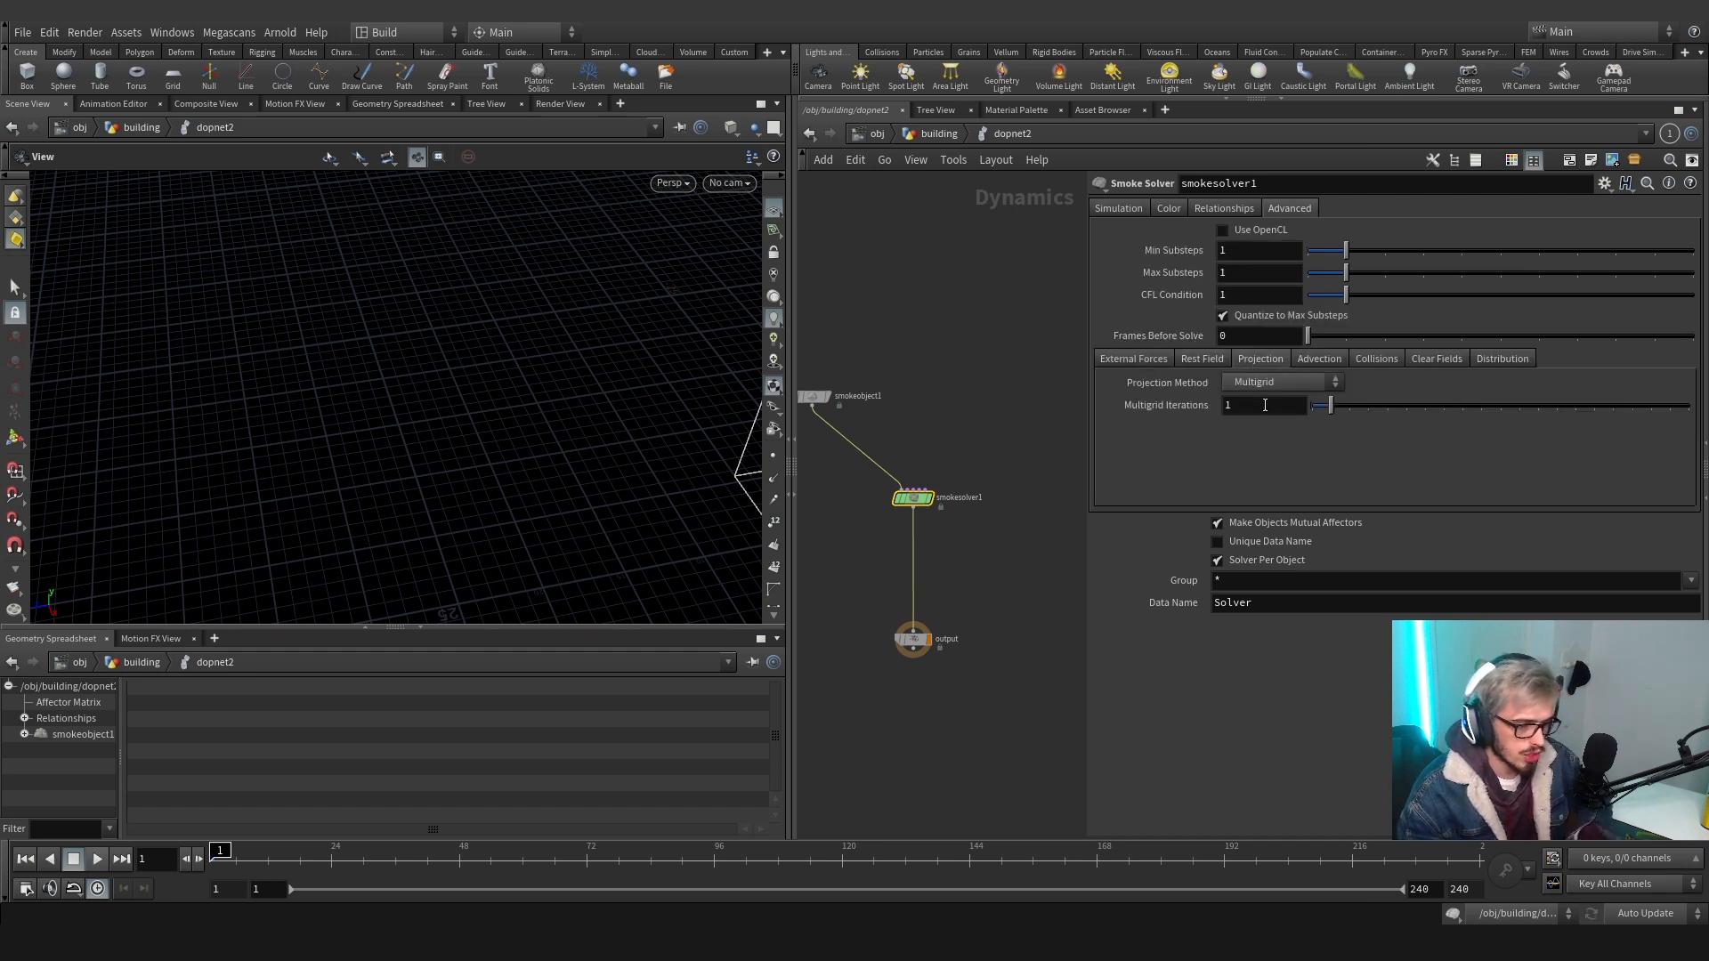
left_click(1264, 404)
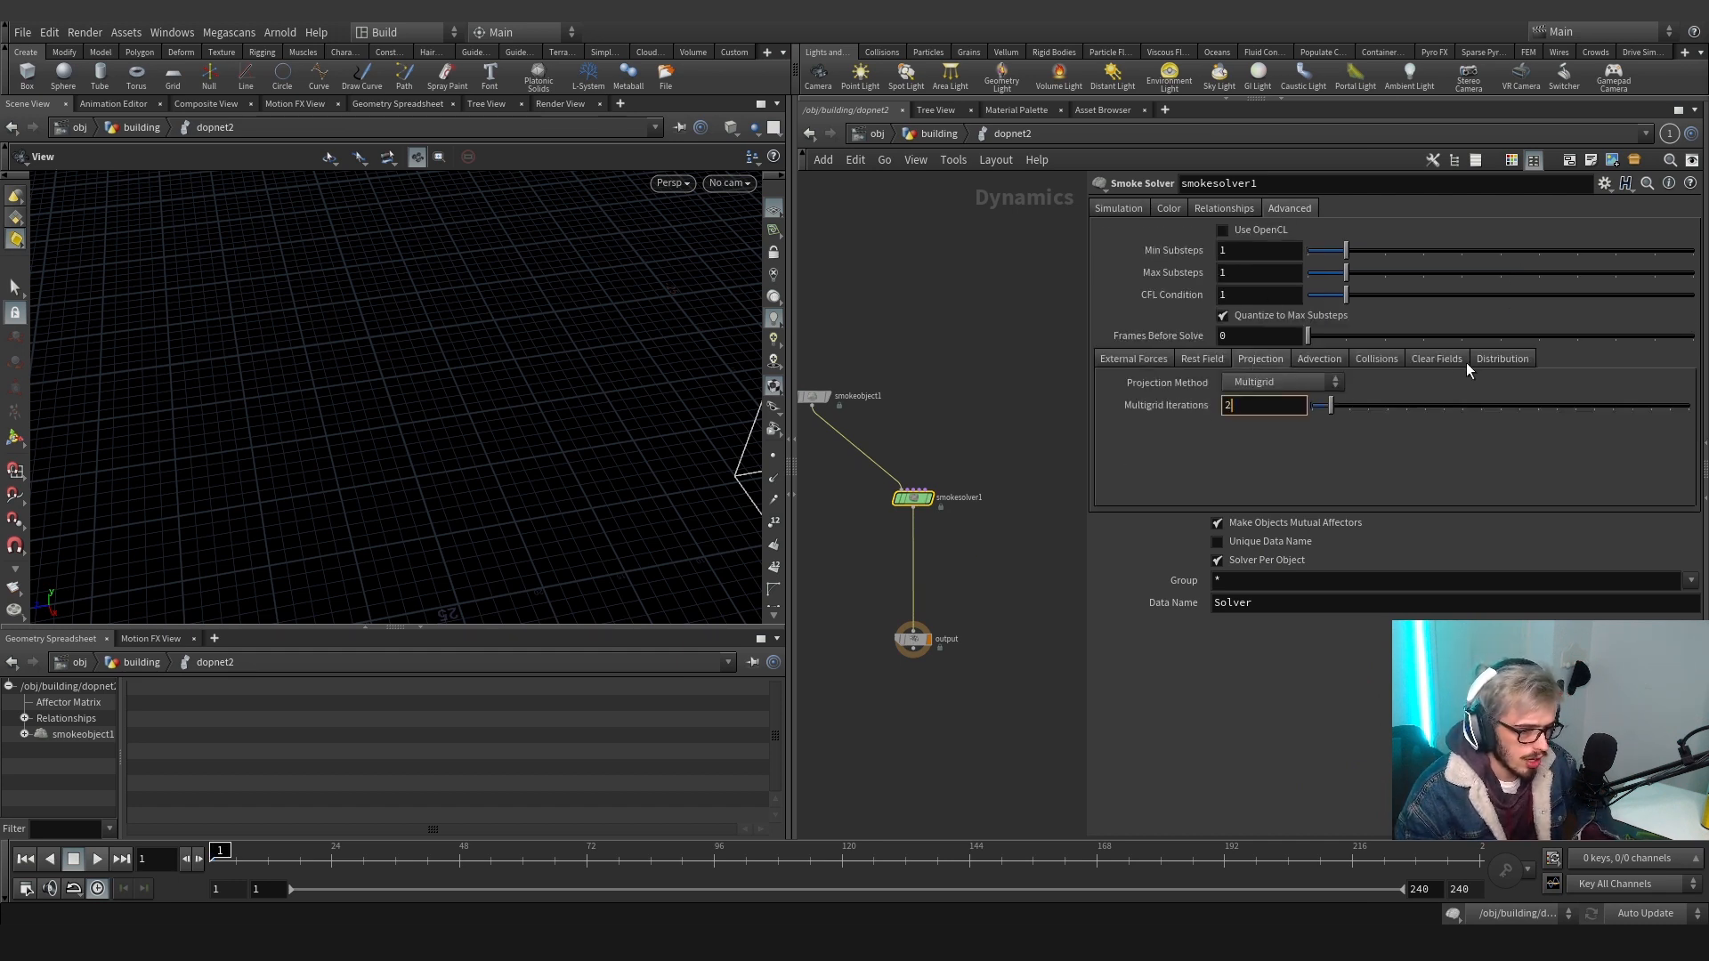
left_click(1318, 359)
left_click(1336, 384)
left_click(1320, 421)
left_click(1282, 405)
left_click(1307, 439)
left_click(1465, 382)
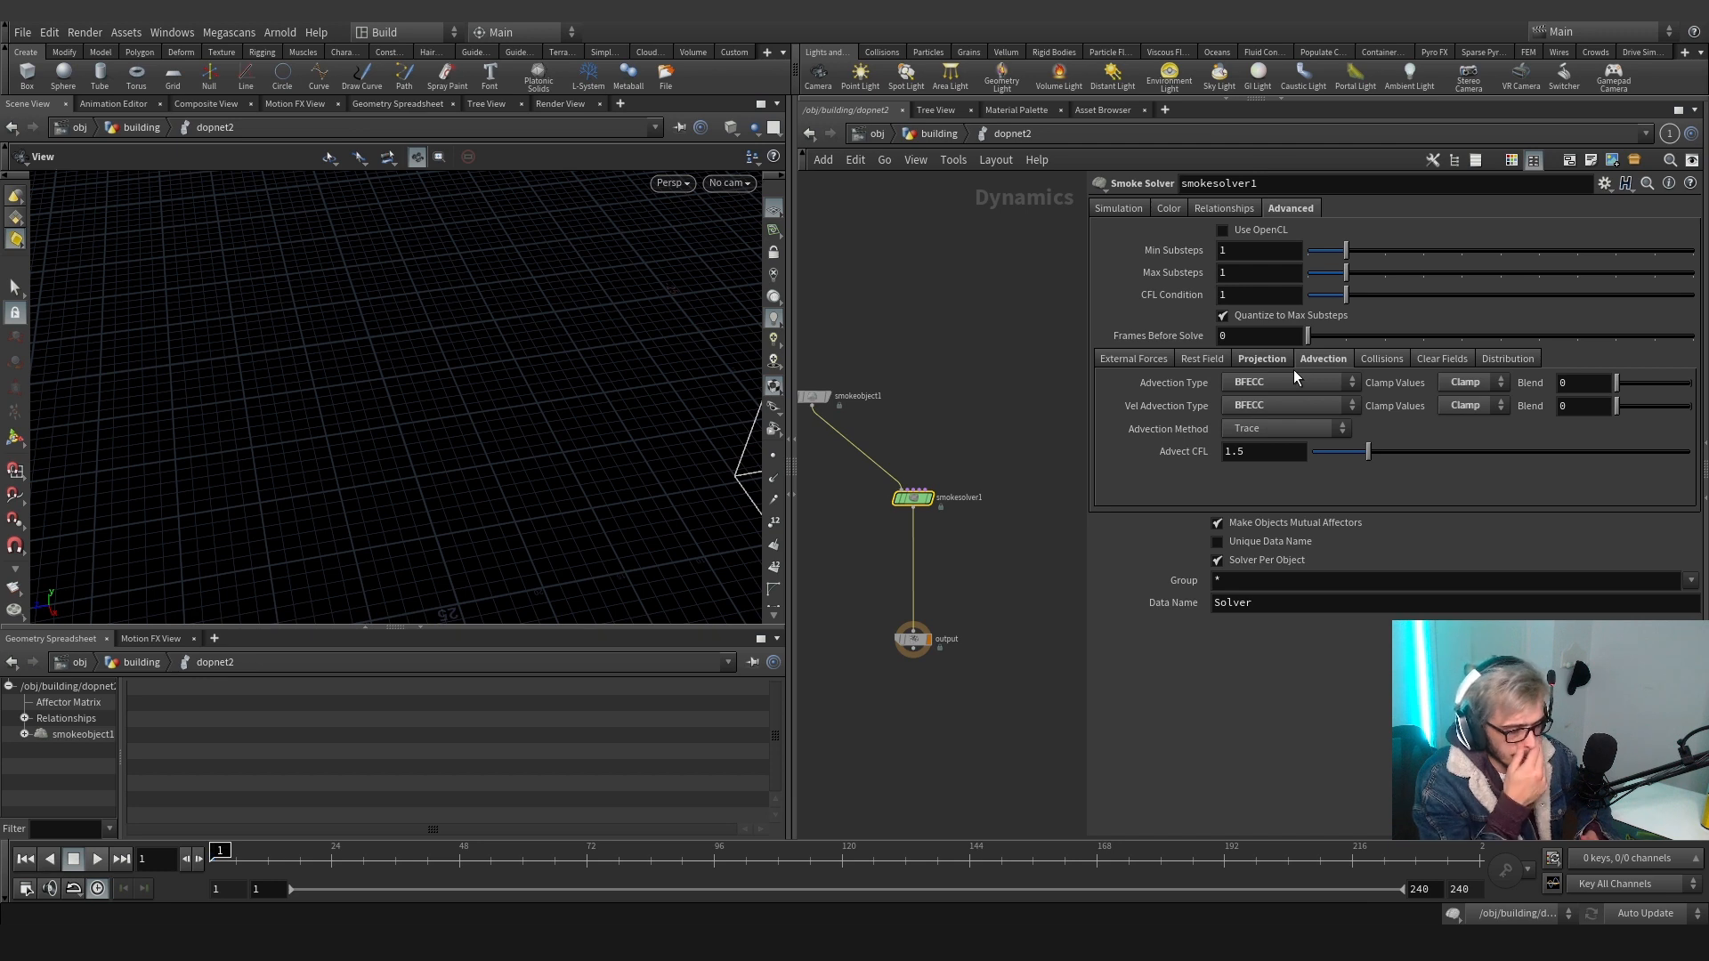
- Add a Gas Resize Fluid Dynamic feeding smokesolver1 with Delay Frames set to 1
key("Tab")
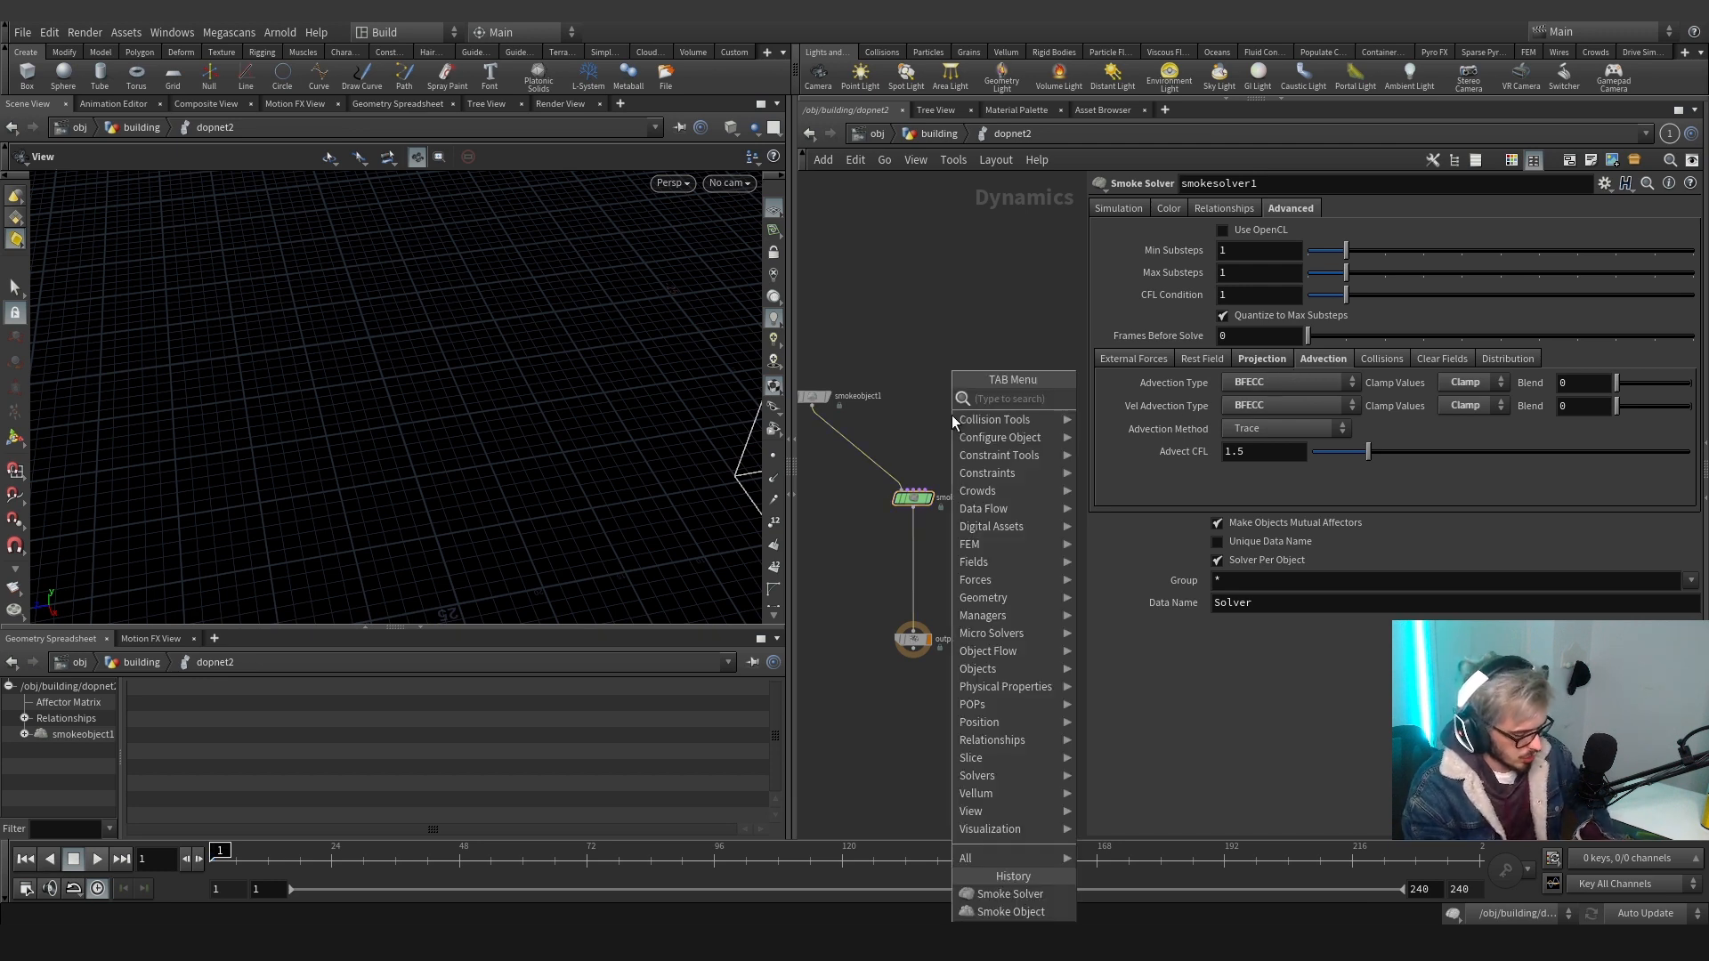
type("dynam")
key("Escape")
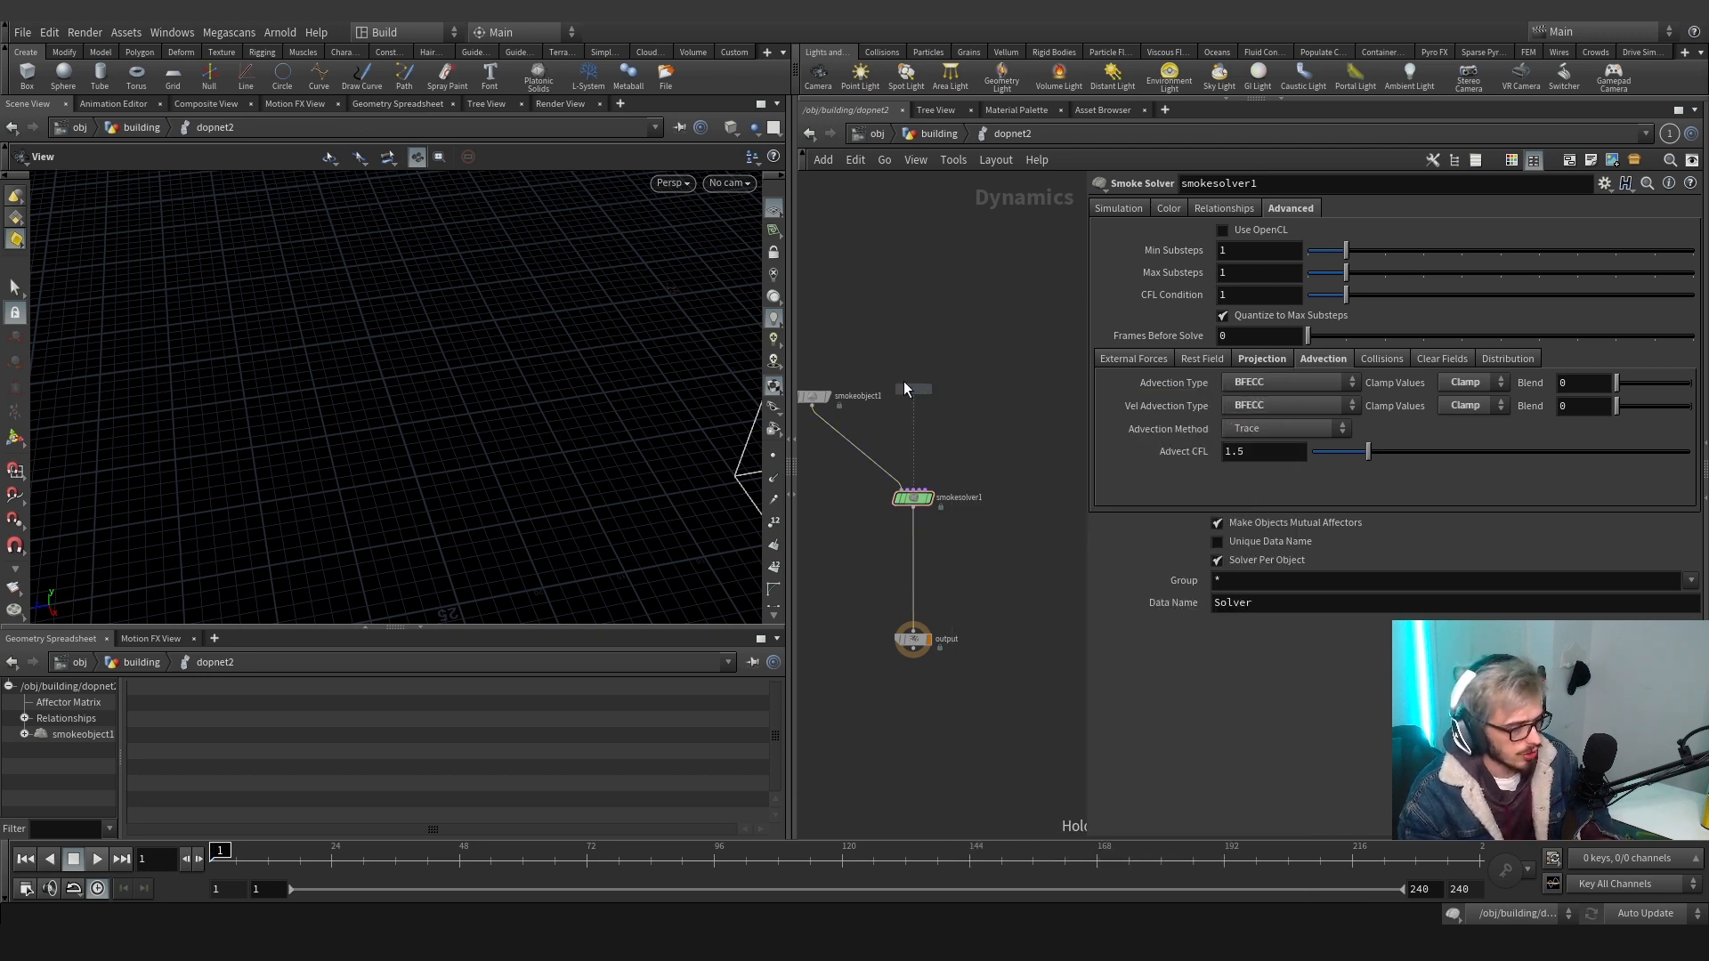
left_click(871, 360)
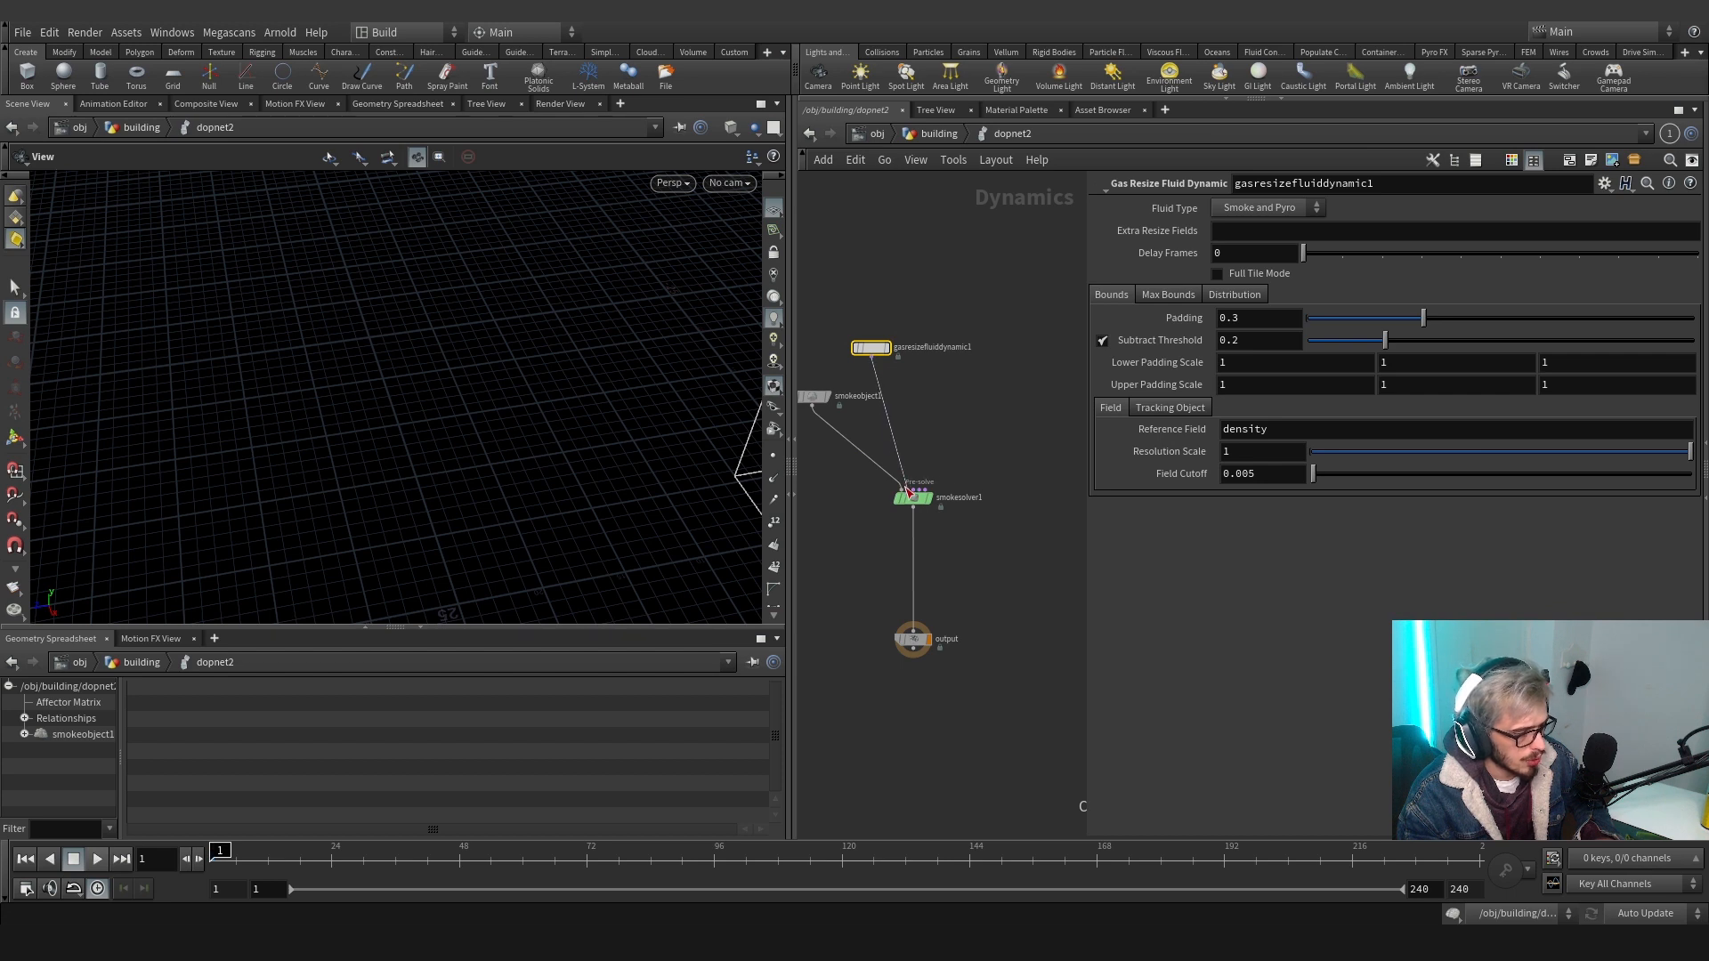
left_click(1174, 295)
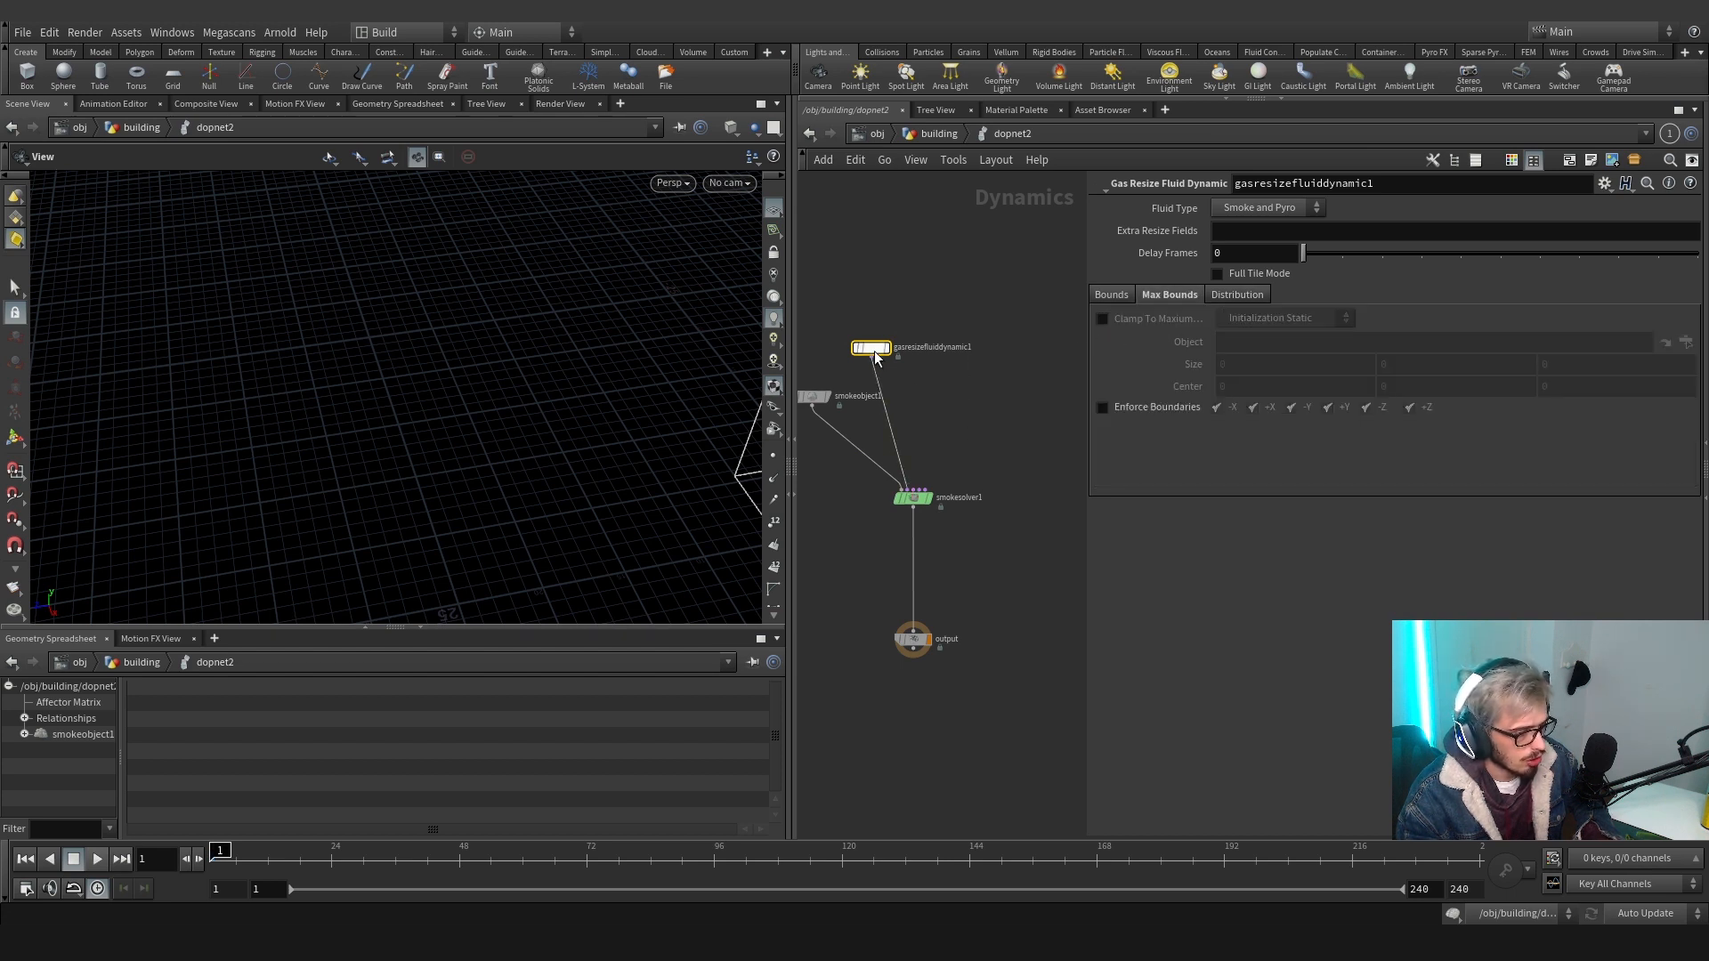
mouse_move(875, 352)
left_mouse_down()
mouse_move(841, 334)
mouse_move(883, 345)
left_mouse_up()
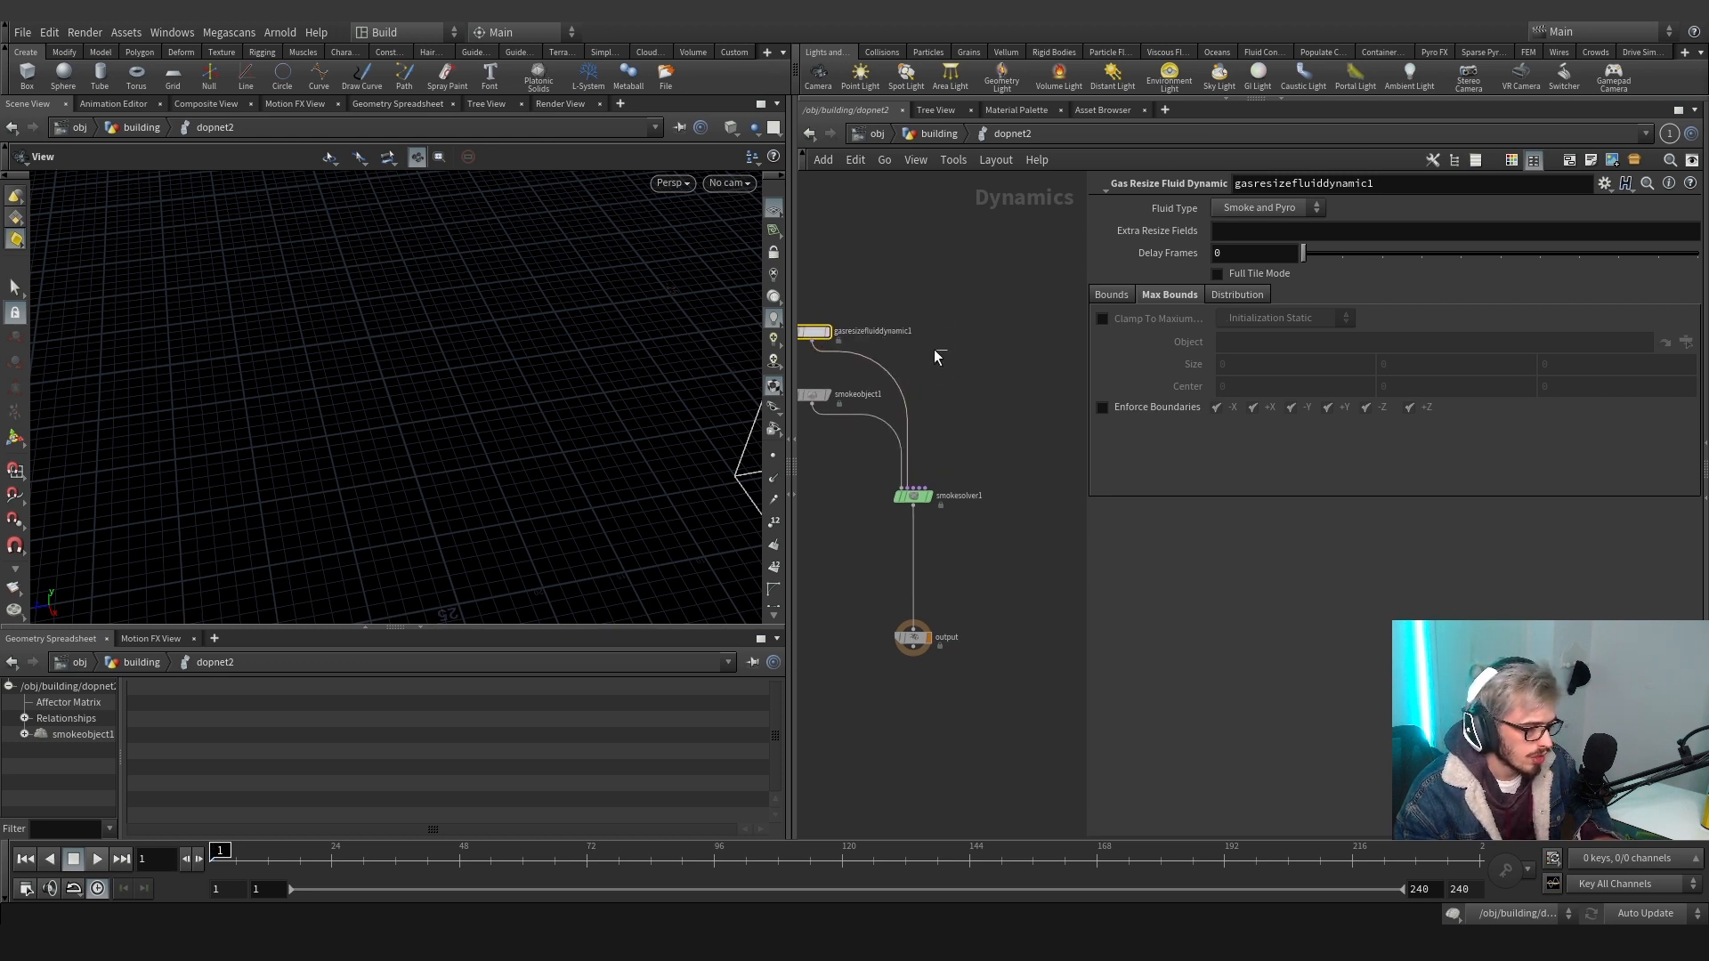
left_click(1255, 253)
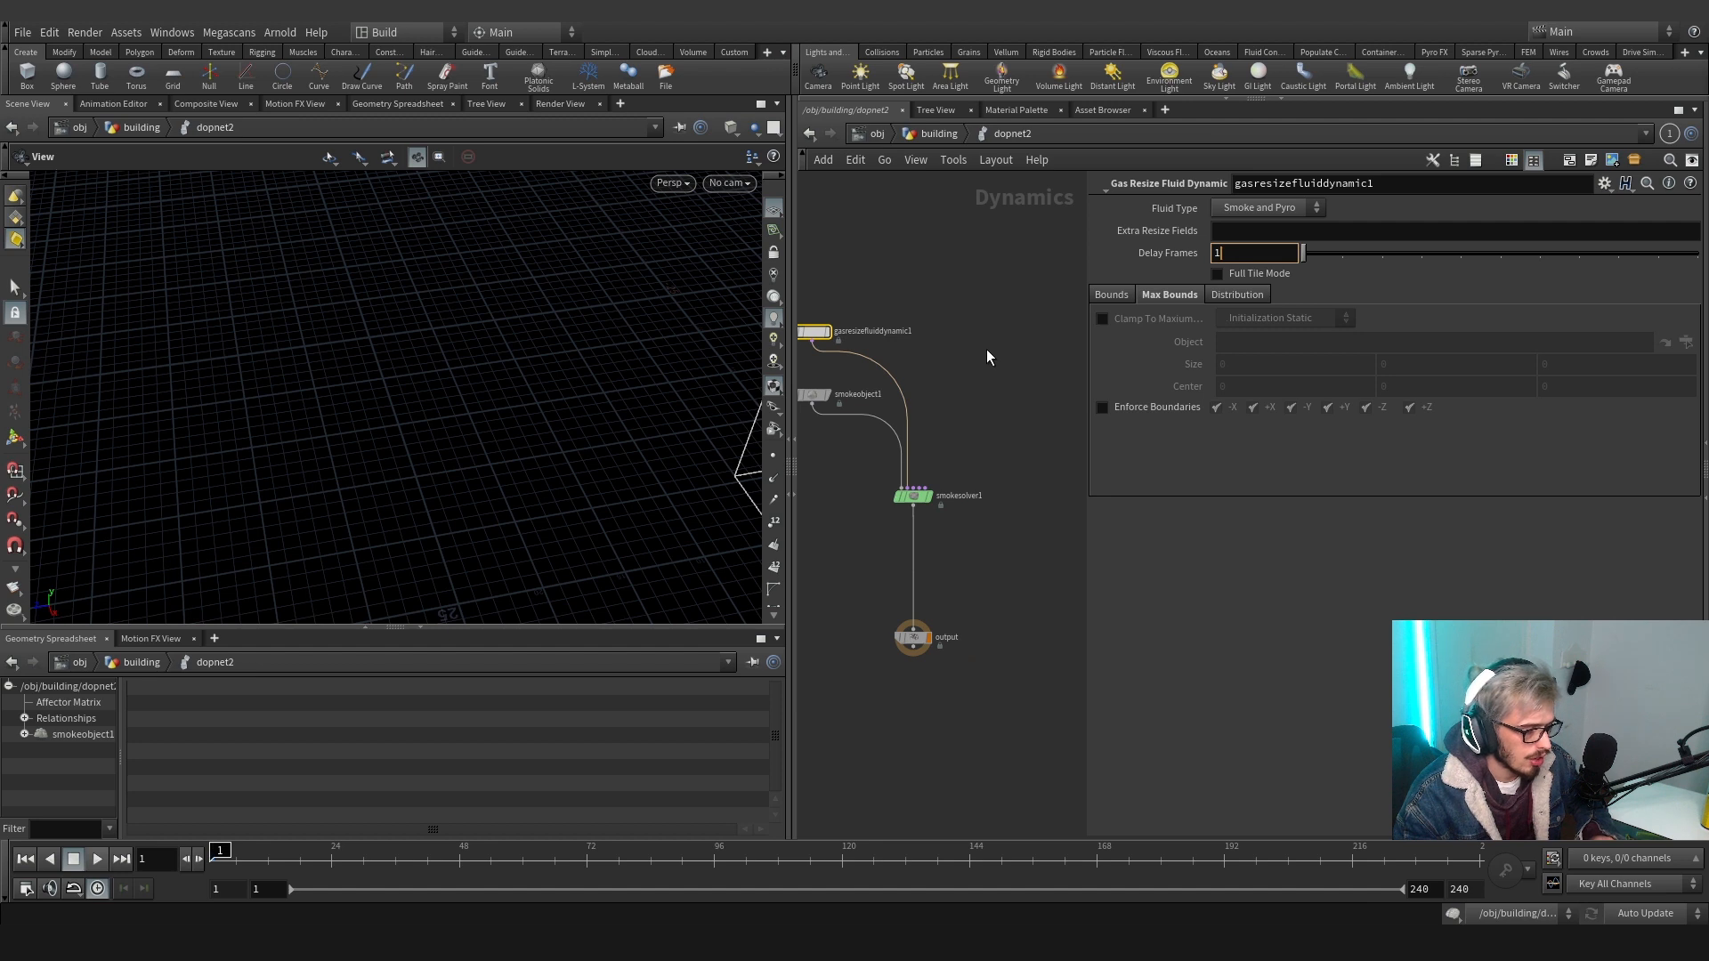
type("1")
key("Return")
middle_click_drag(1025, 416, 948, 485)
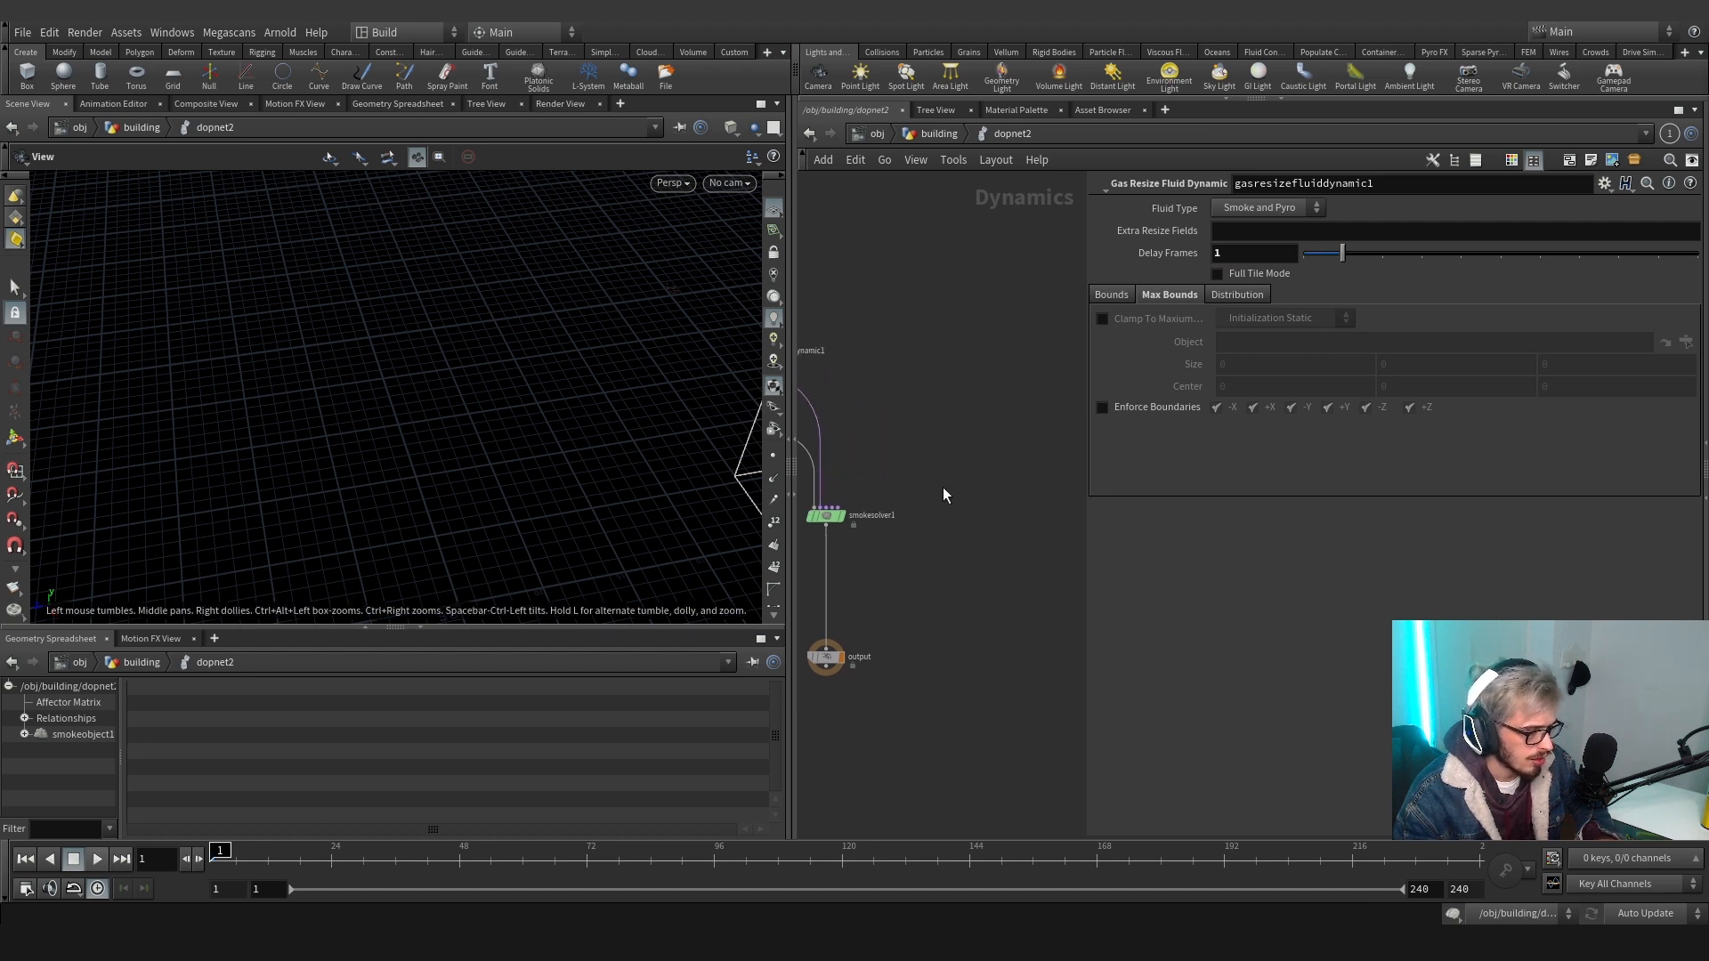
- Add a Volume Source wired into smokesolver1
key("Tab")
type("sm")
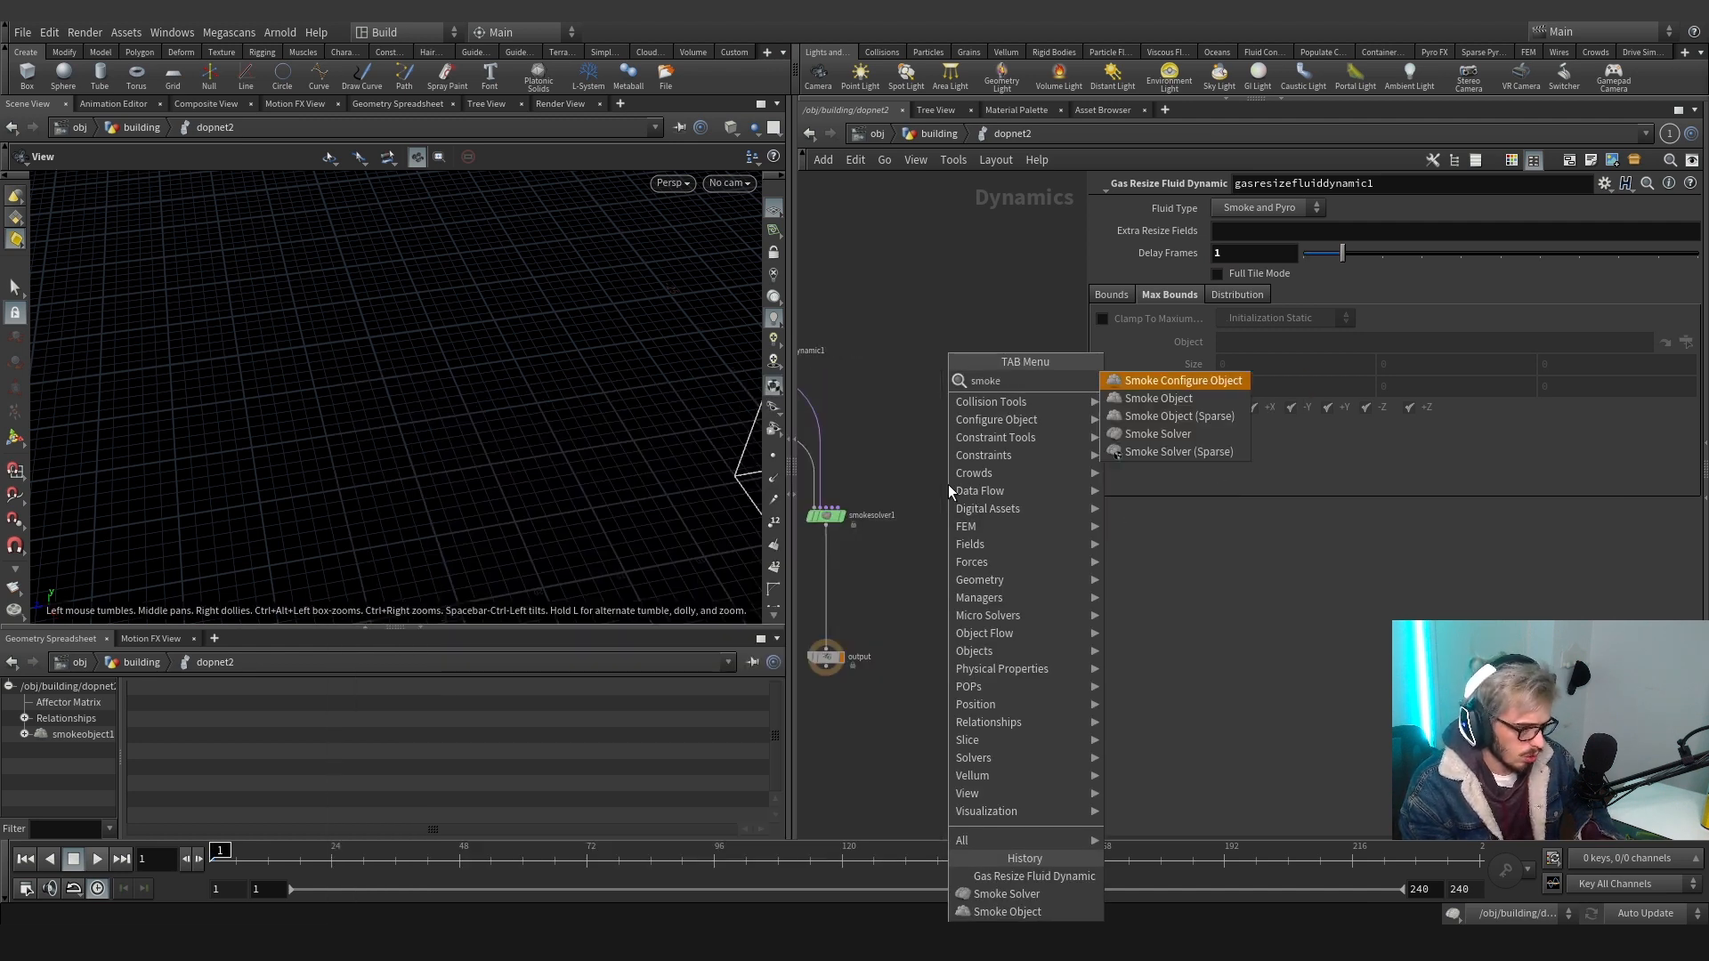
type("volume so")
key("Return")
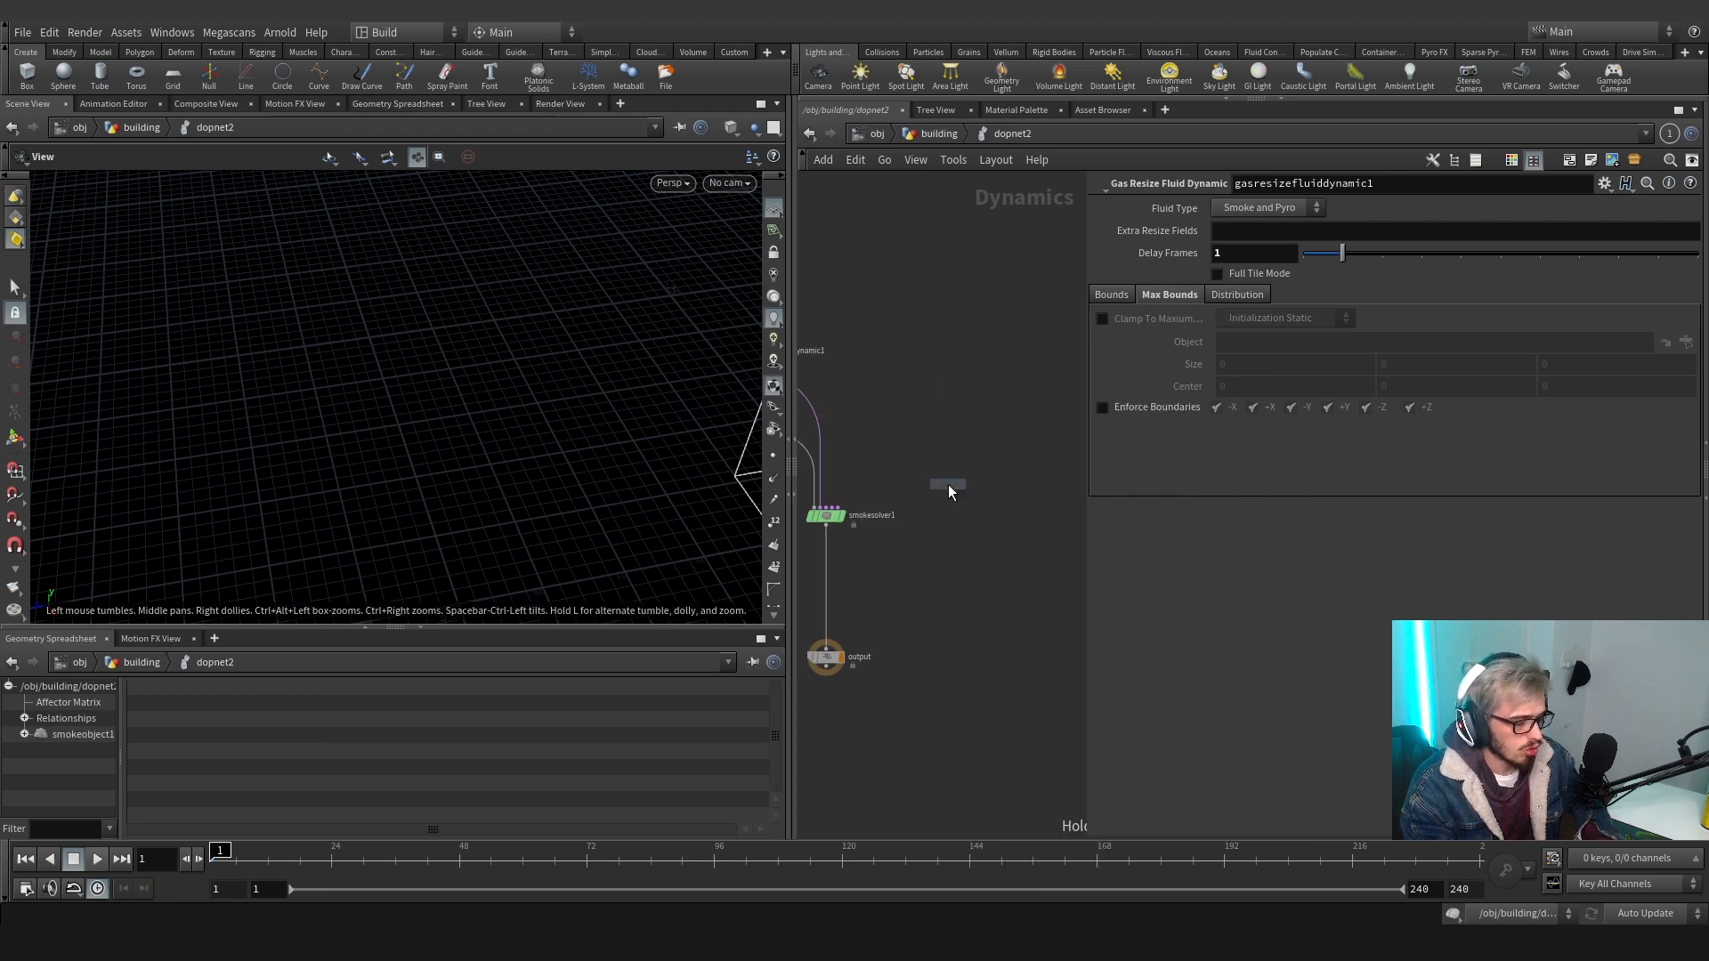
left_click(957, 430)
left_click_drag(960, 438, 835, 508)
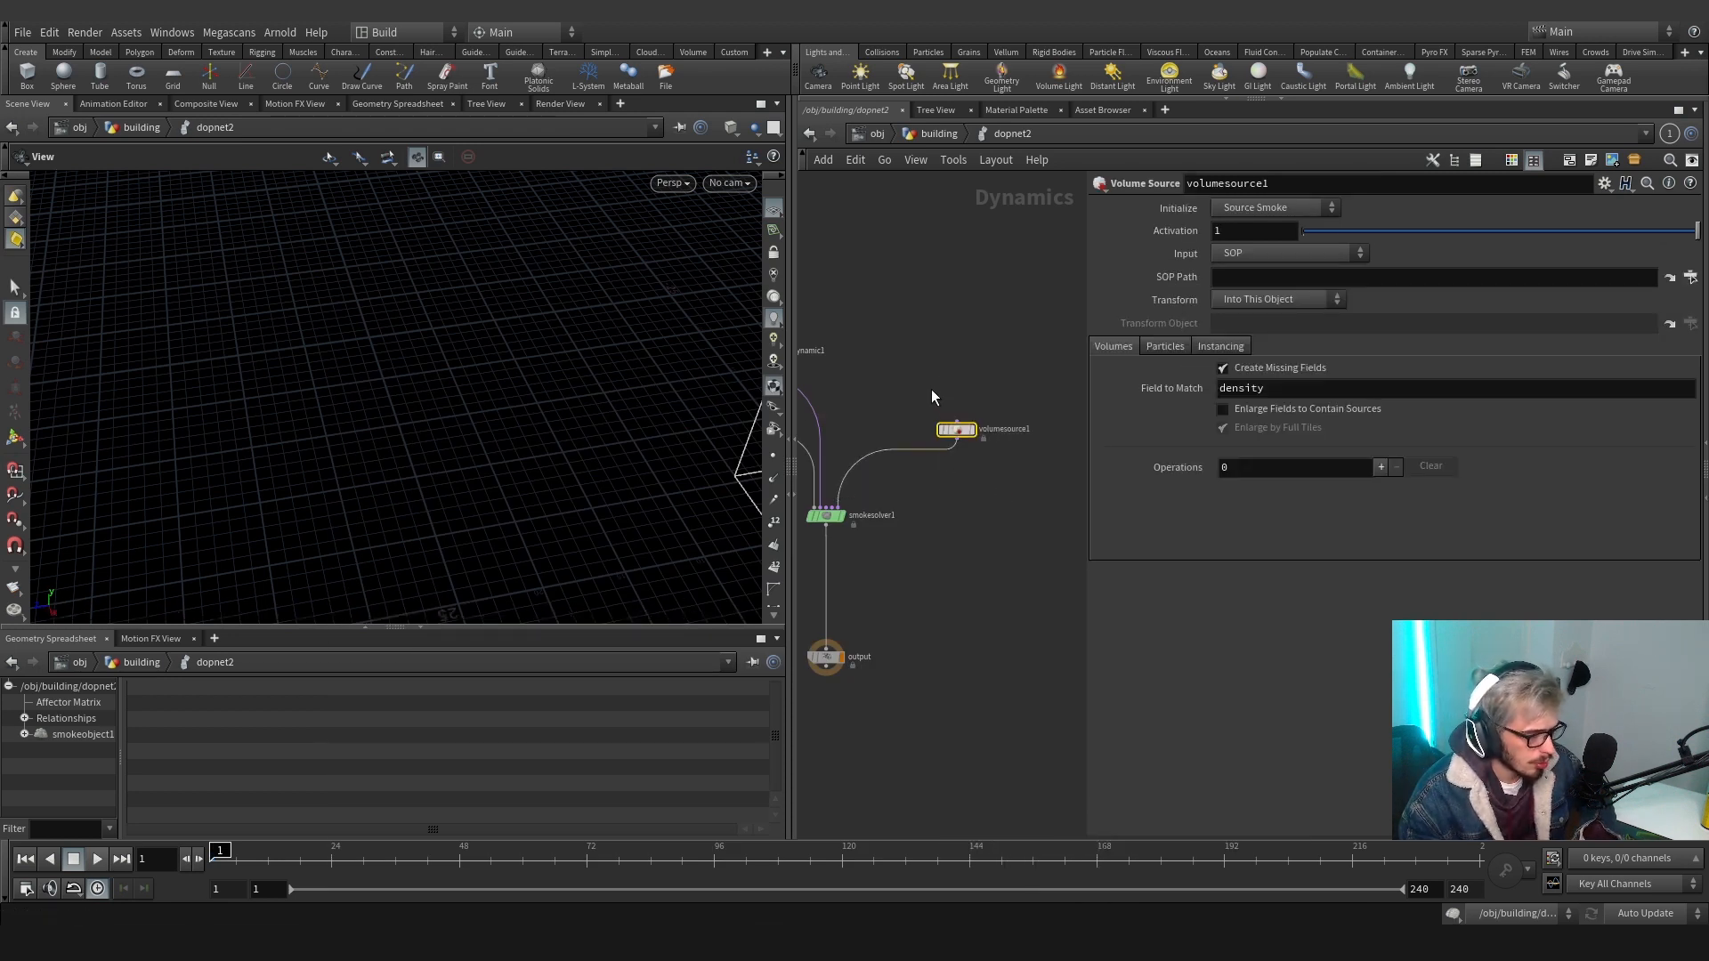
- Point the SOP Path at /obj/building/OUT_SOURCE and initialize as Source Smoke
left_click(1689, 276)
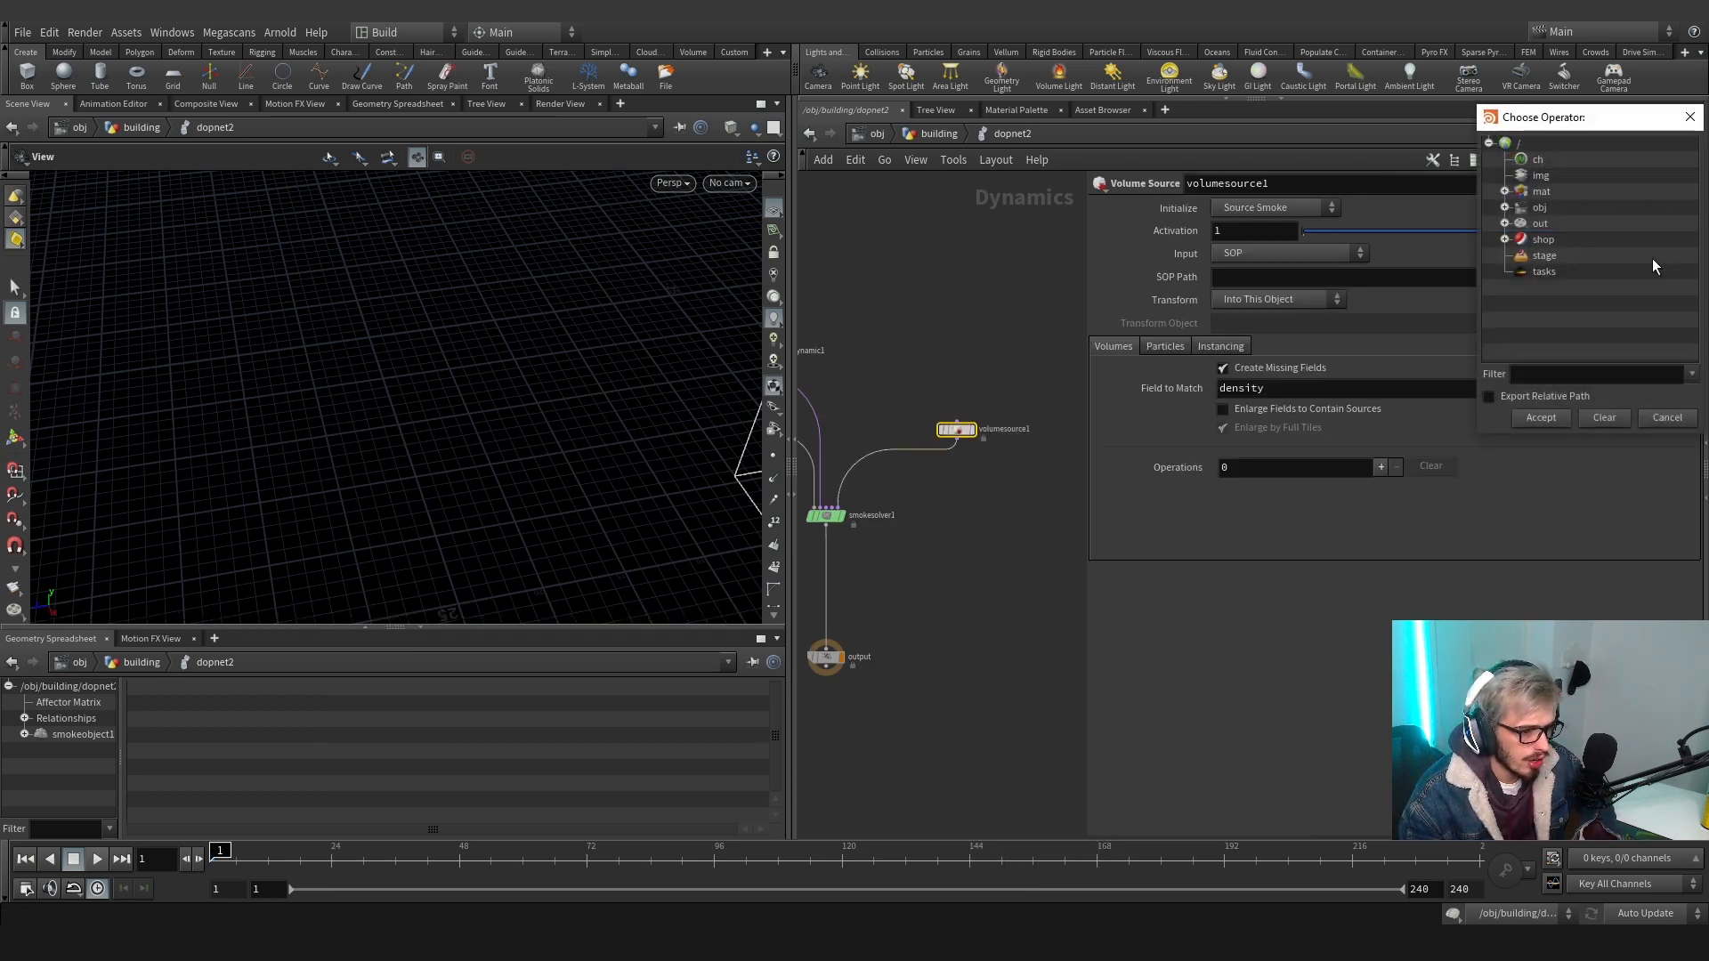
left_click(1505, 209)
left_click(1521, 271)
scroll(1550, 293, "down", 1)
left_click(1569, 303)
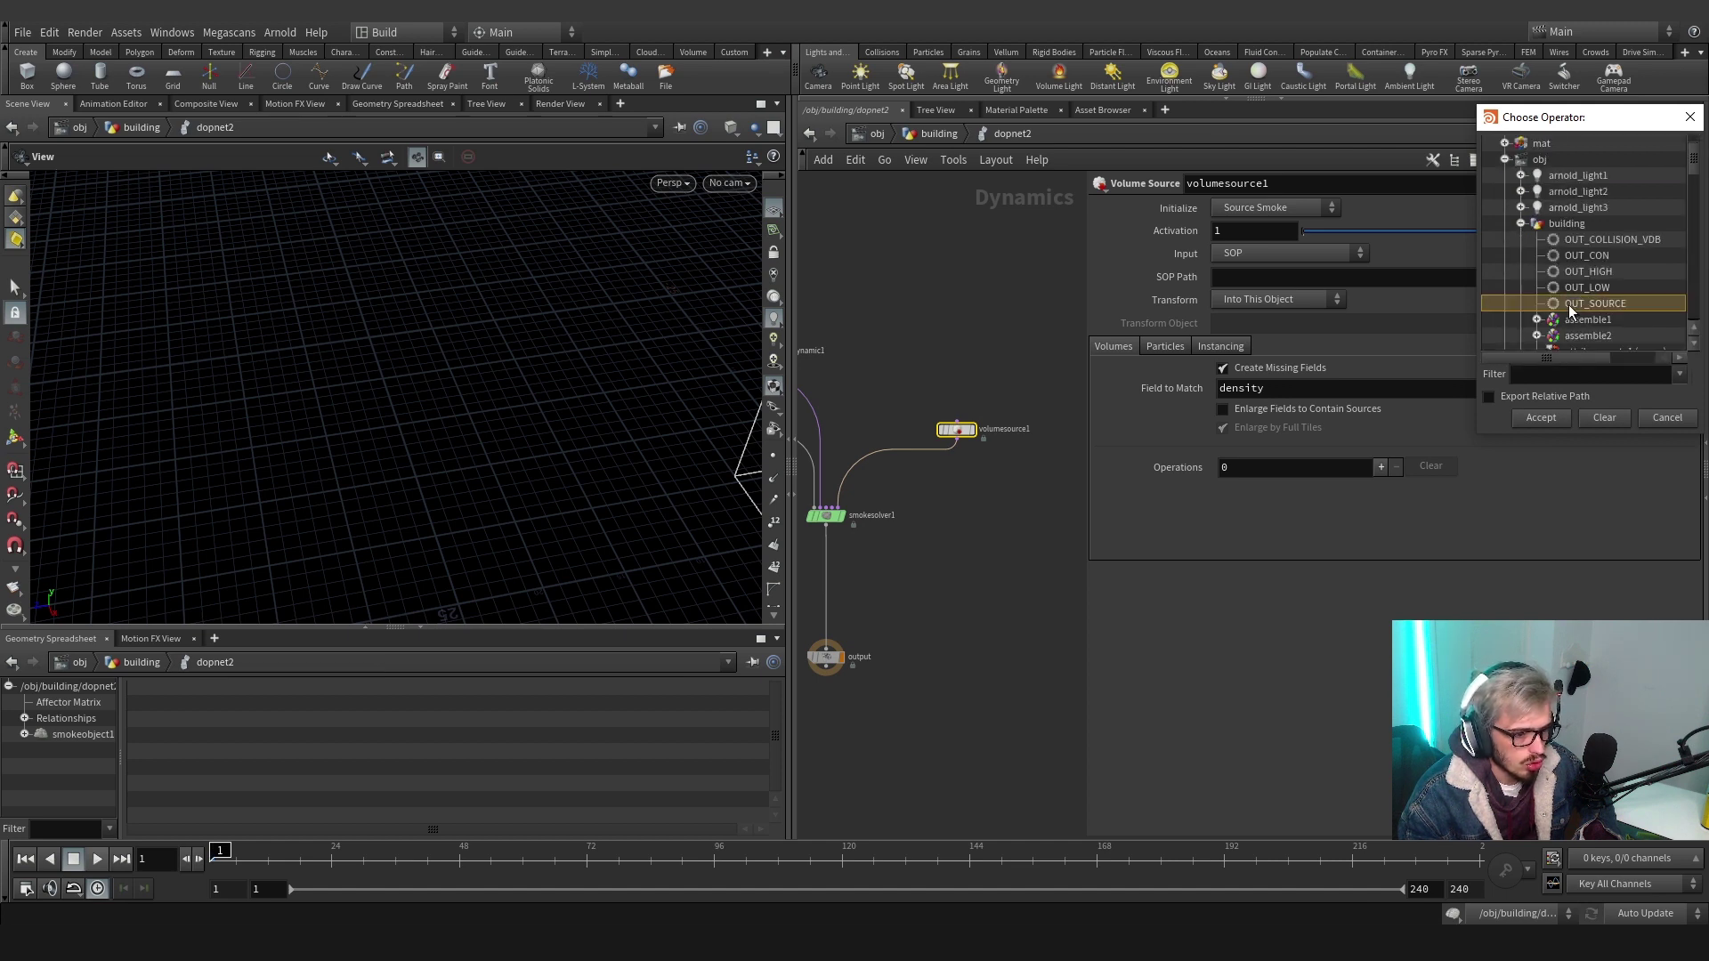
left_click(1541, 418)
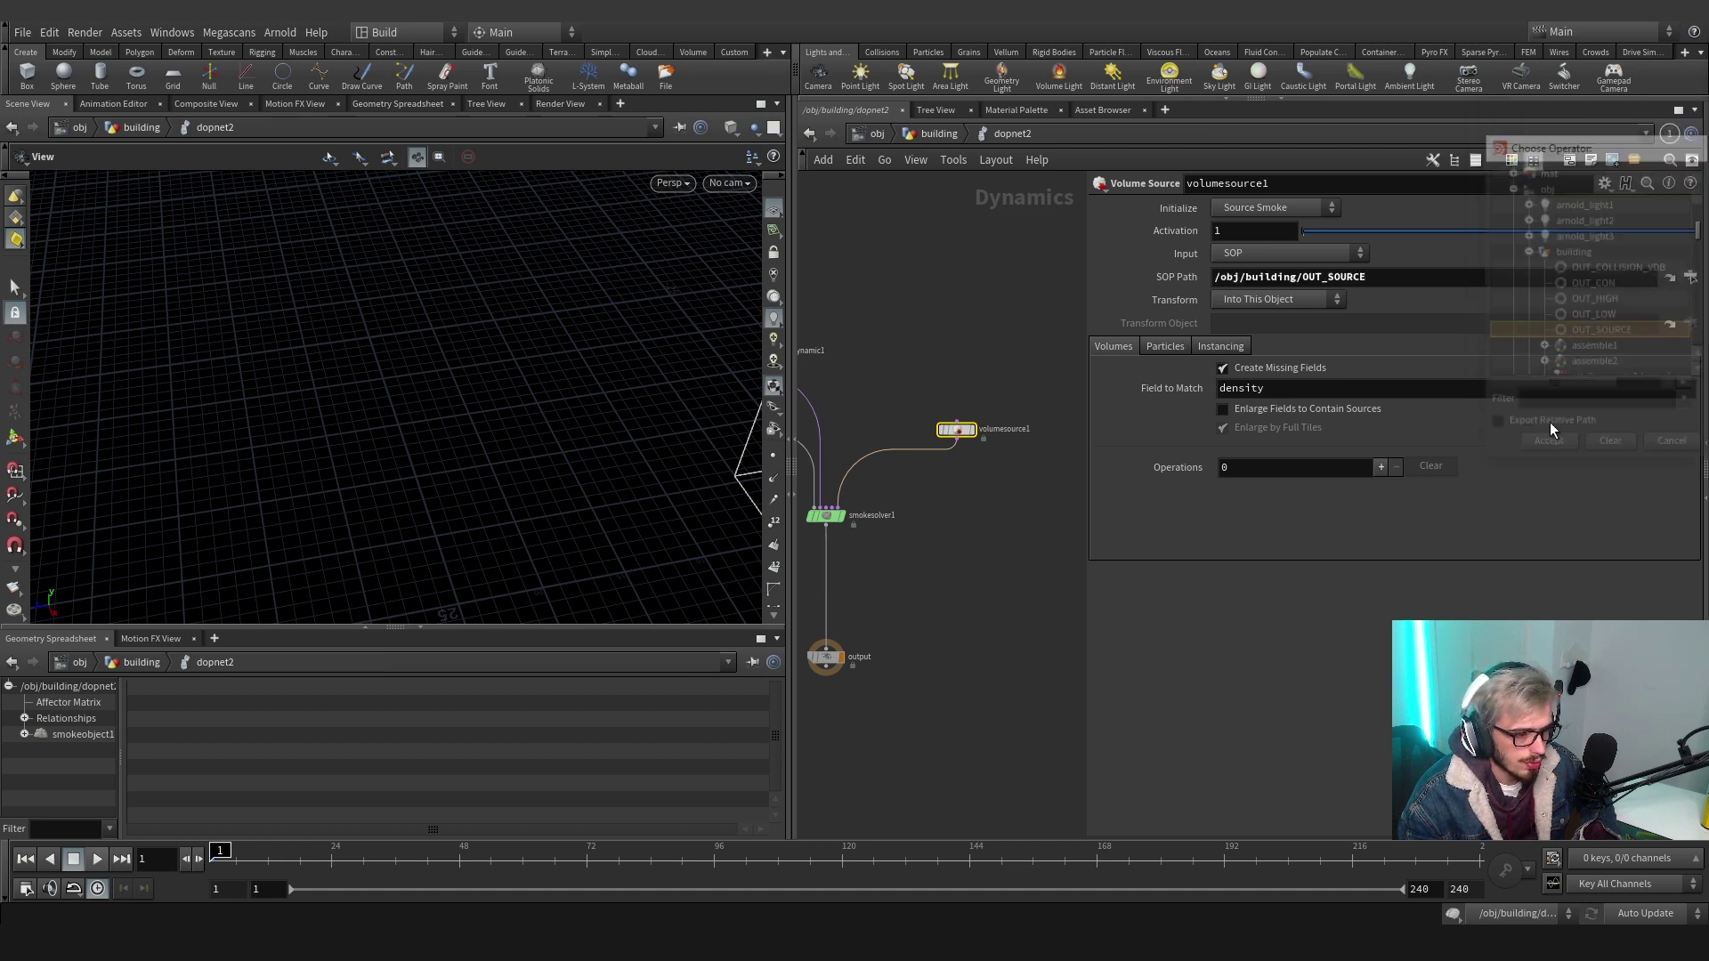
left_click(1281, 208)
left_click(1275, 257)
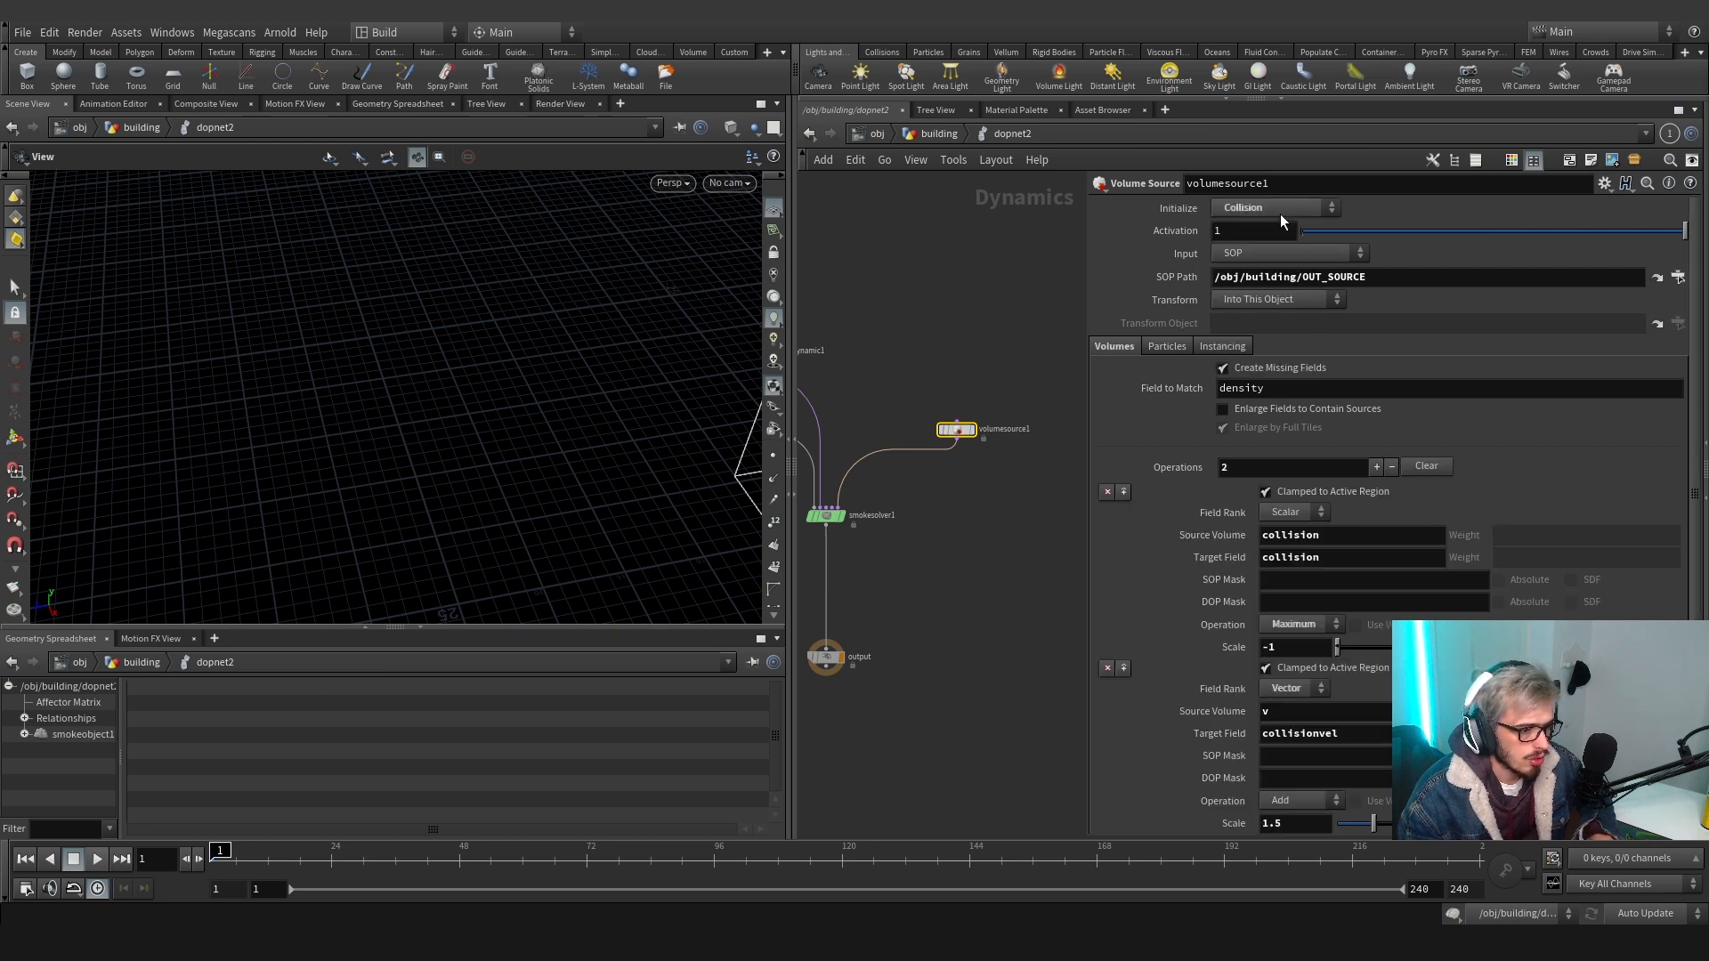
left_click(1280, 208)
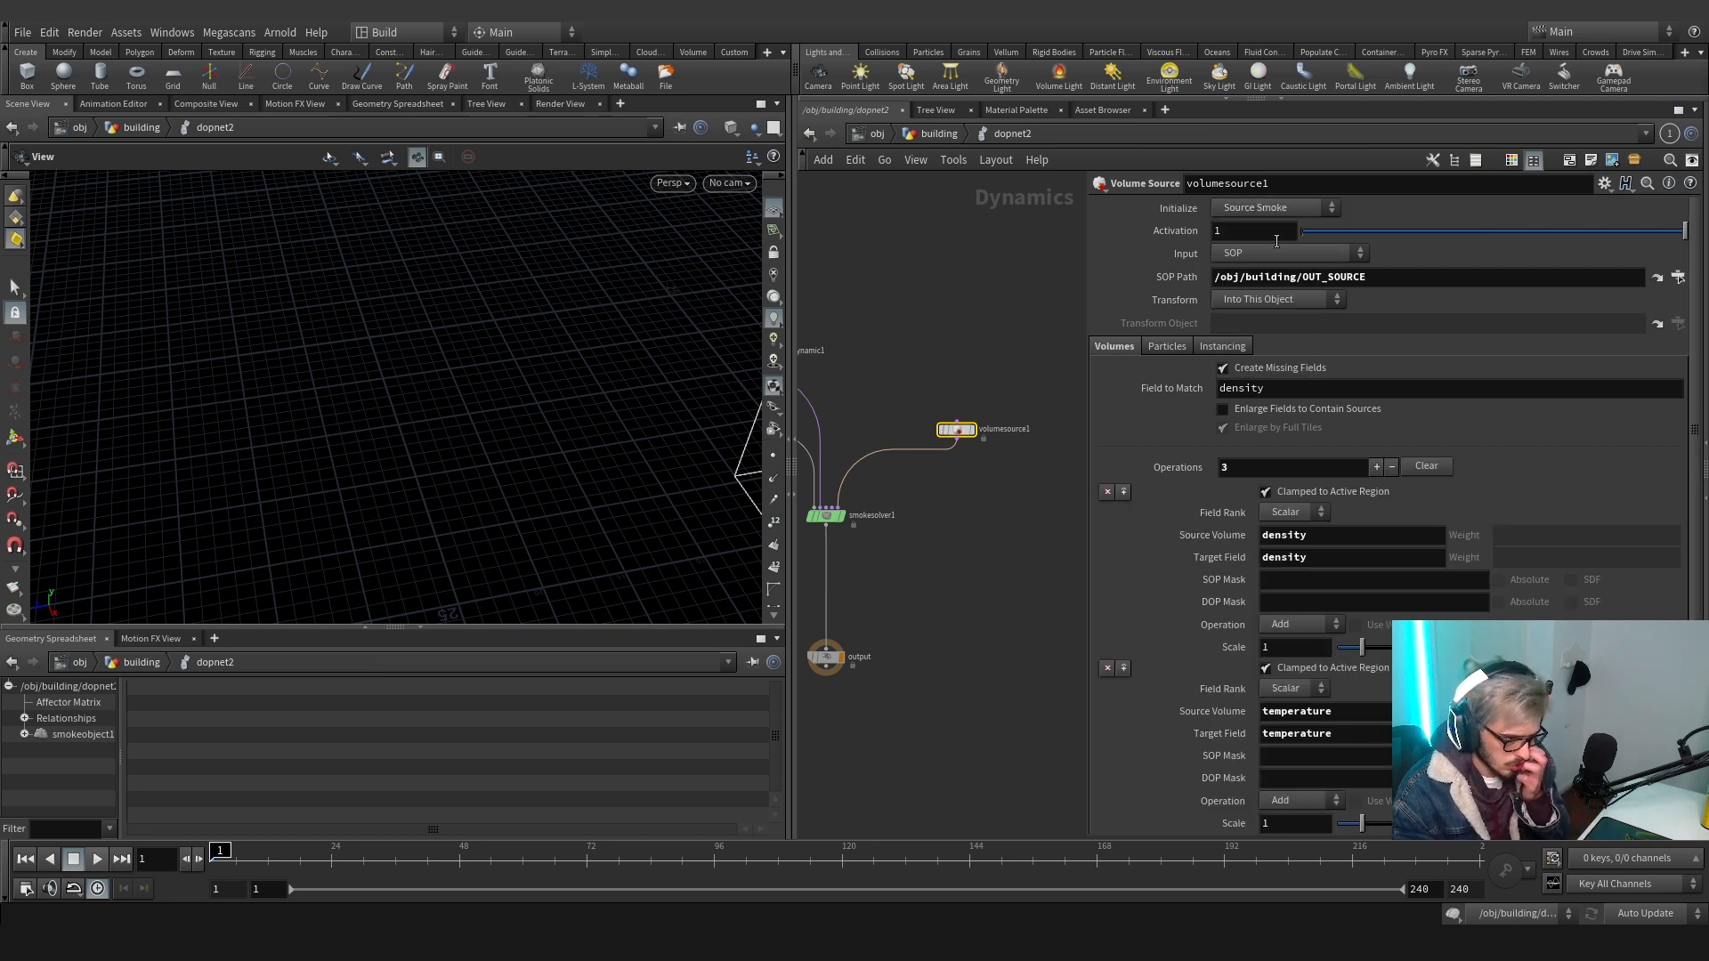
scroll(1203, 552, "down", 4)
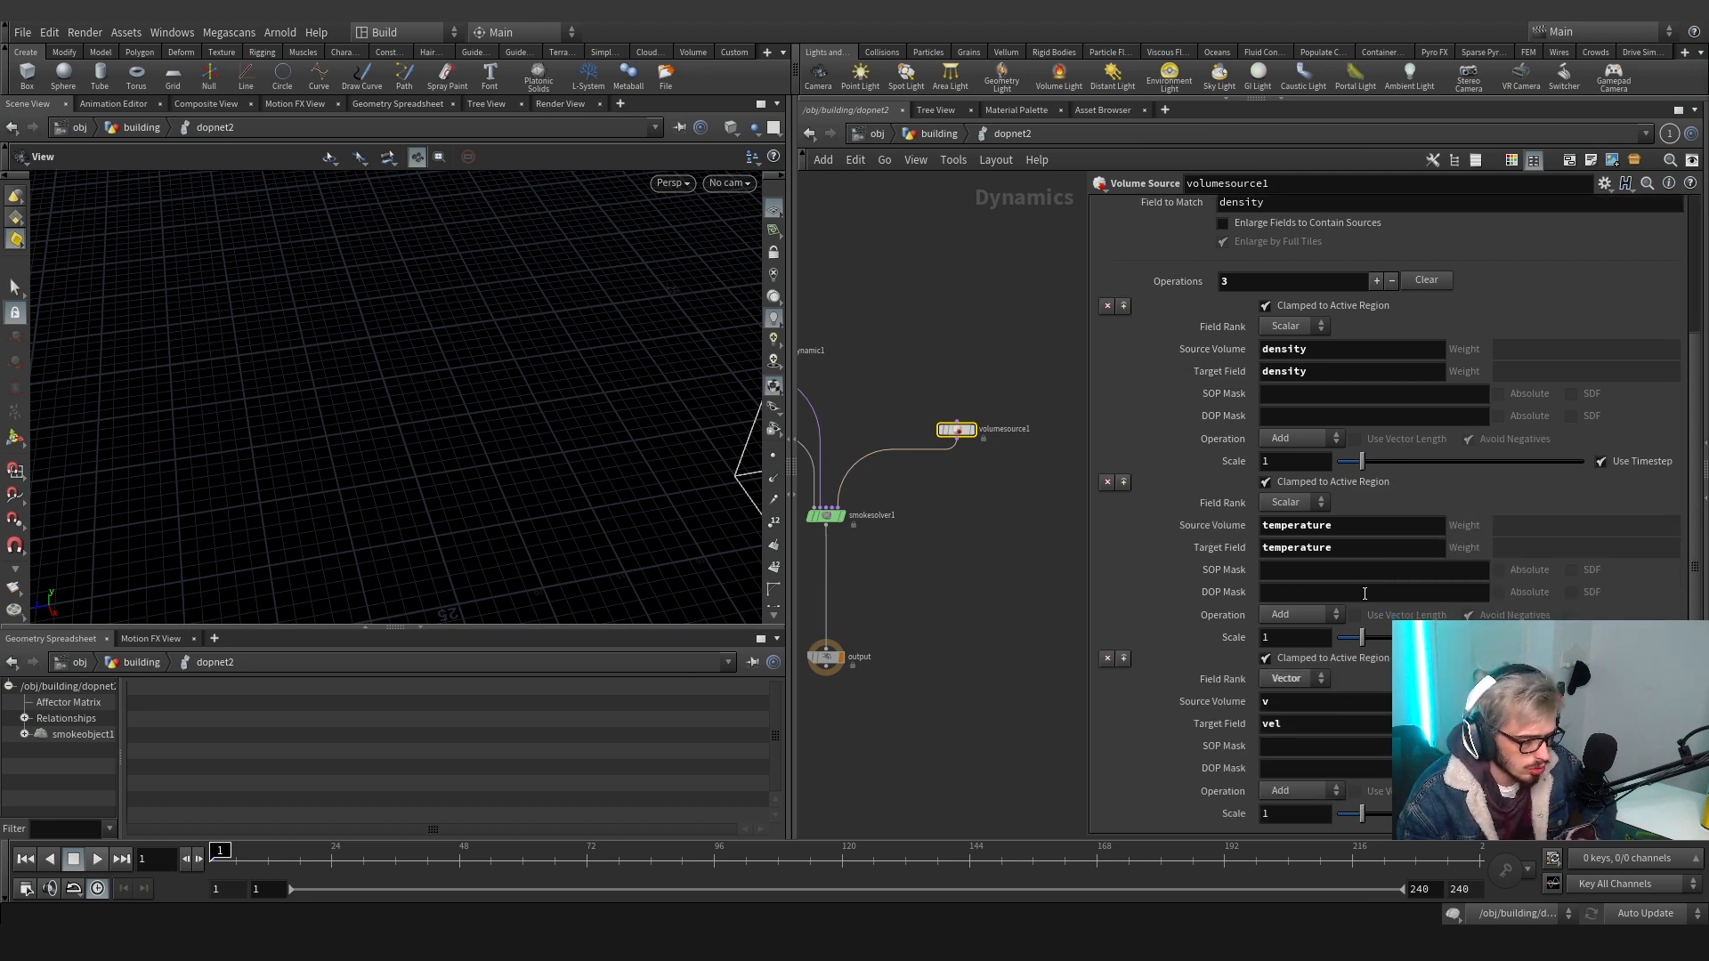
- Enable Enlarge Fields to Contain Sources and replay the smoke sim to frame 39
middle_click_drag(992, 560, 1016, 587)
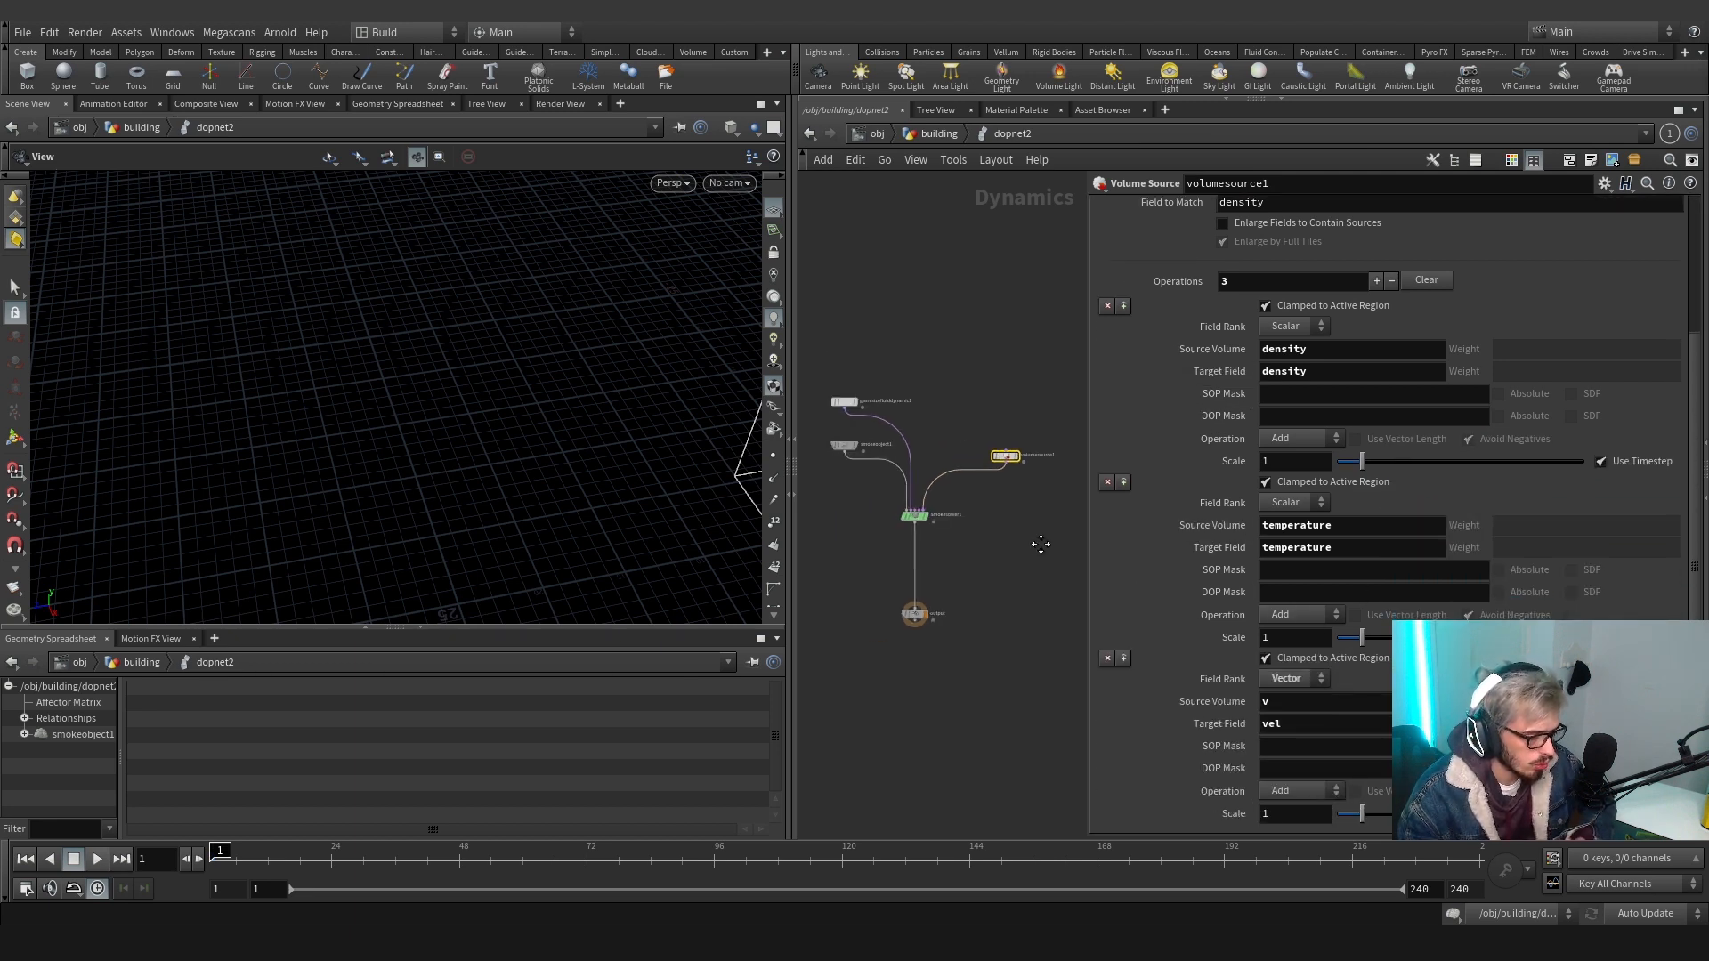
scroll(968, 501, "up", 3)
scroll(963, 490, "down", 4)
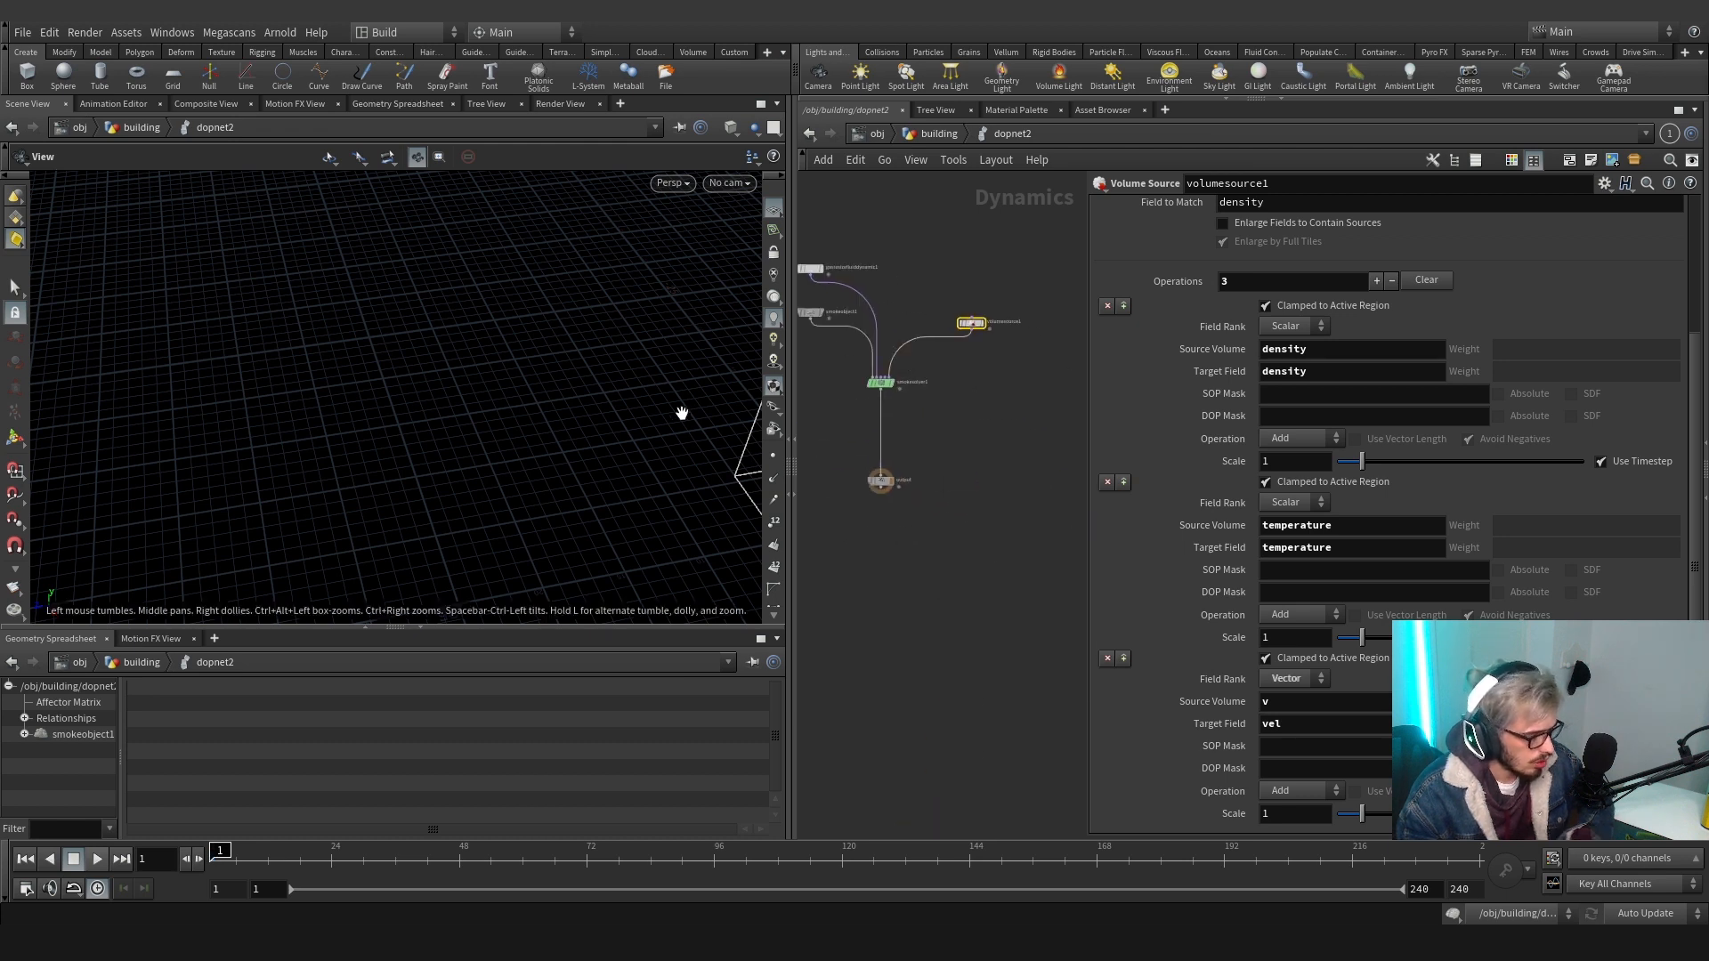
middle_click_drag(668, 413, 516, 415)
left_click_drag(518, 415, 454, 468)
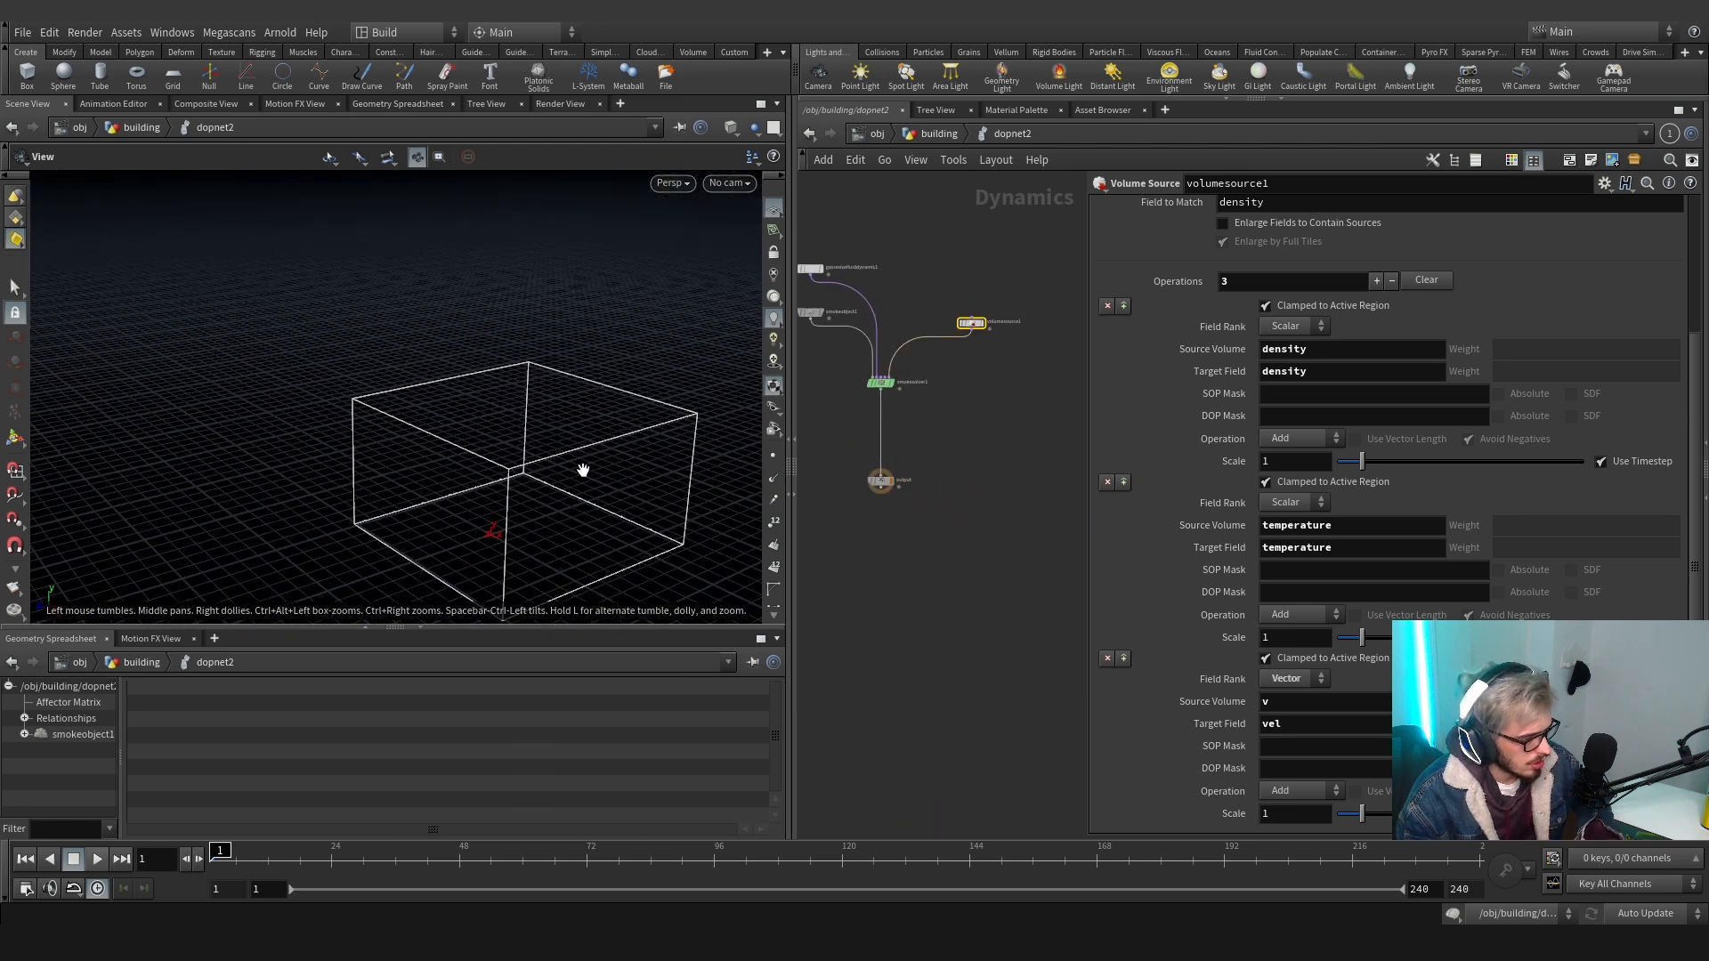
left_click(97, 859)
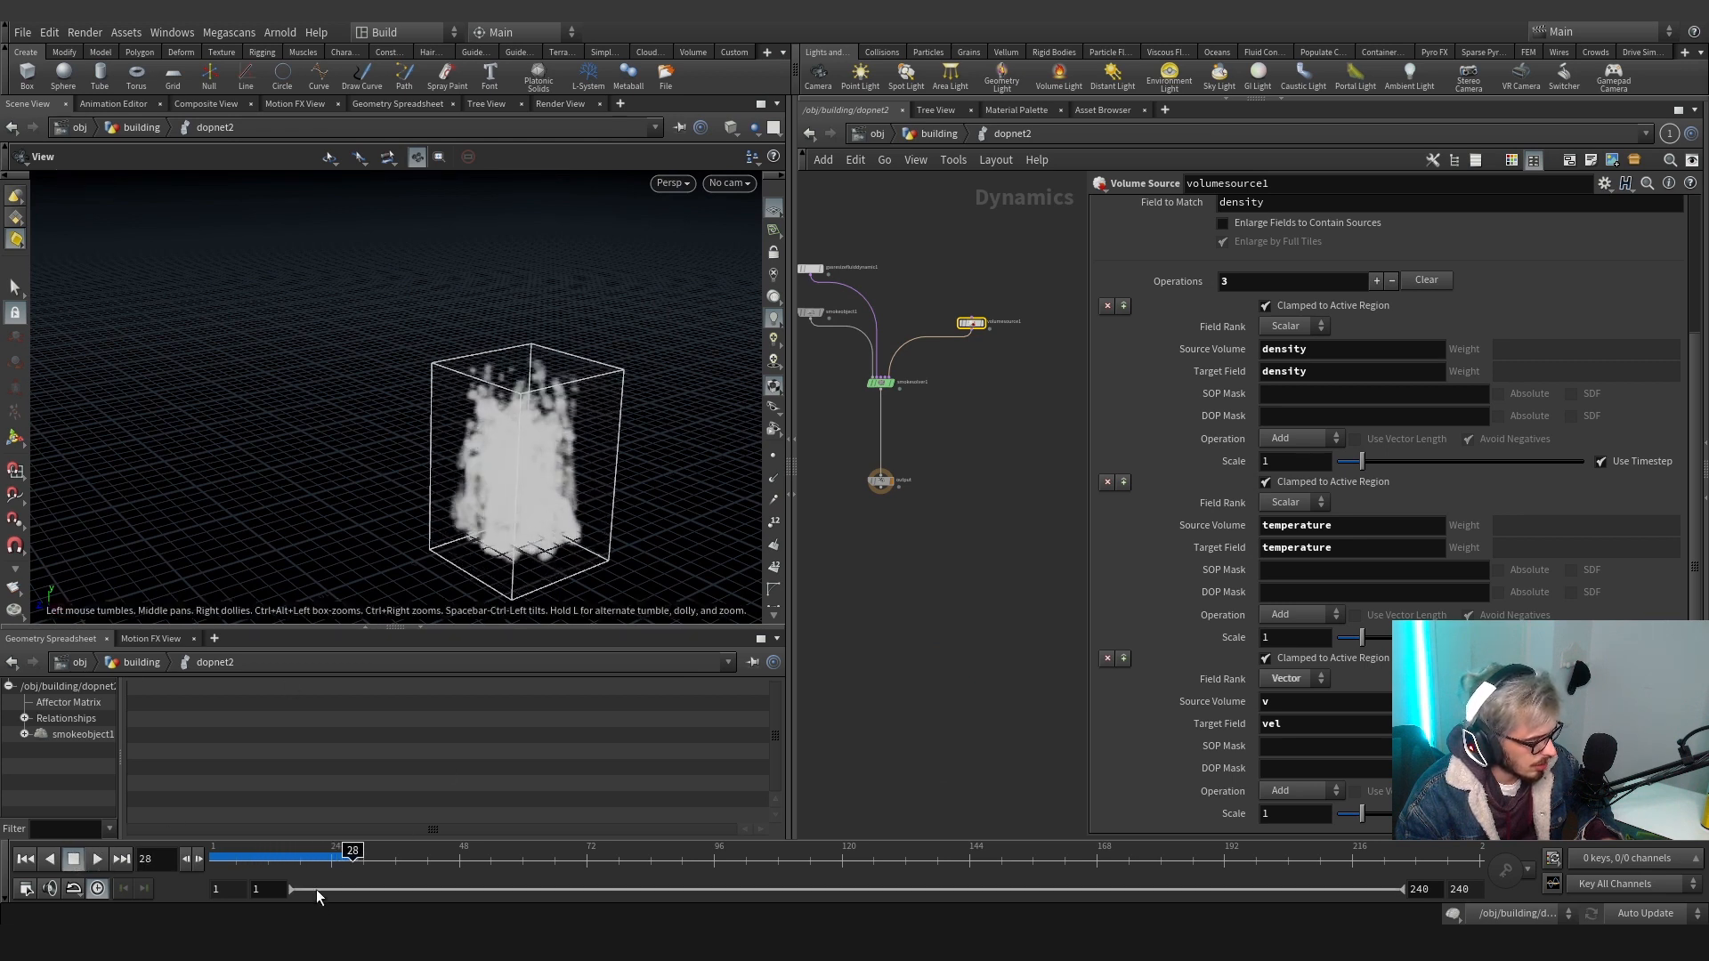
mouse_move(321, 856)
left_mouse_down()
mouse_move(281, 859)
mouse_move(300, 855)
left_mouse_up()
scroll(1200, 321, "up", 3)
left_click(1222, 337)
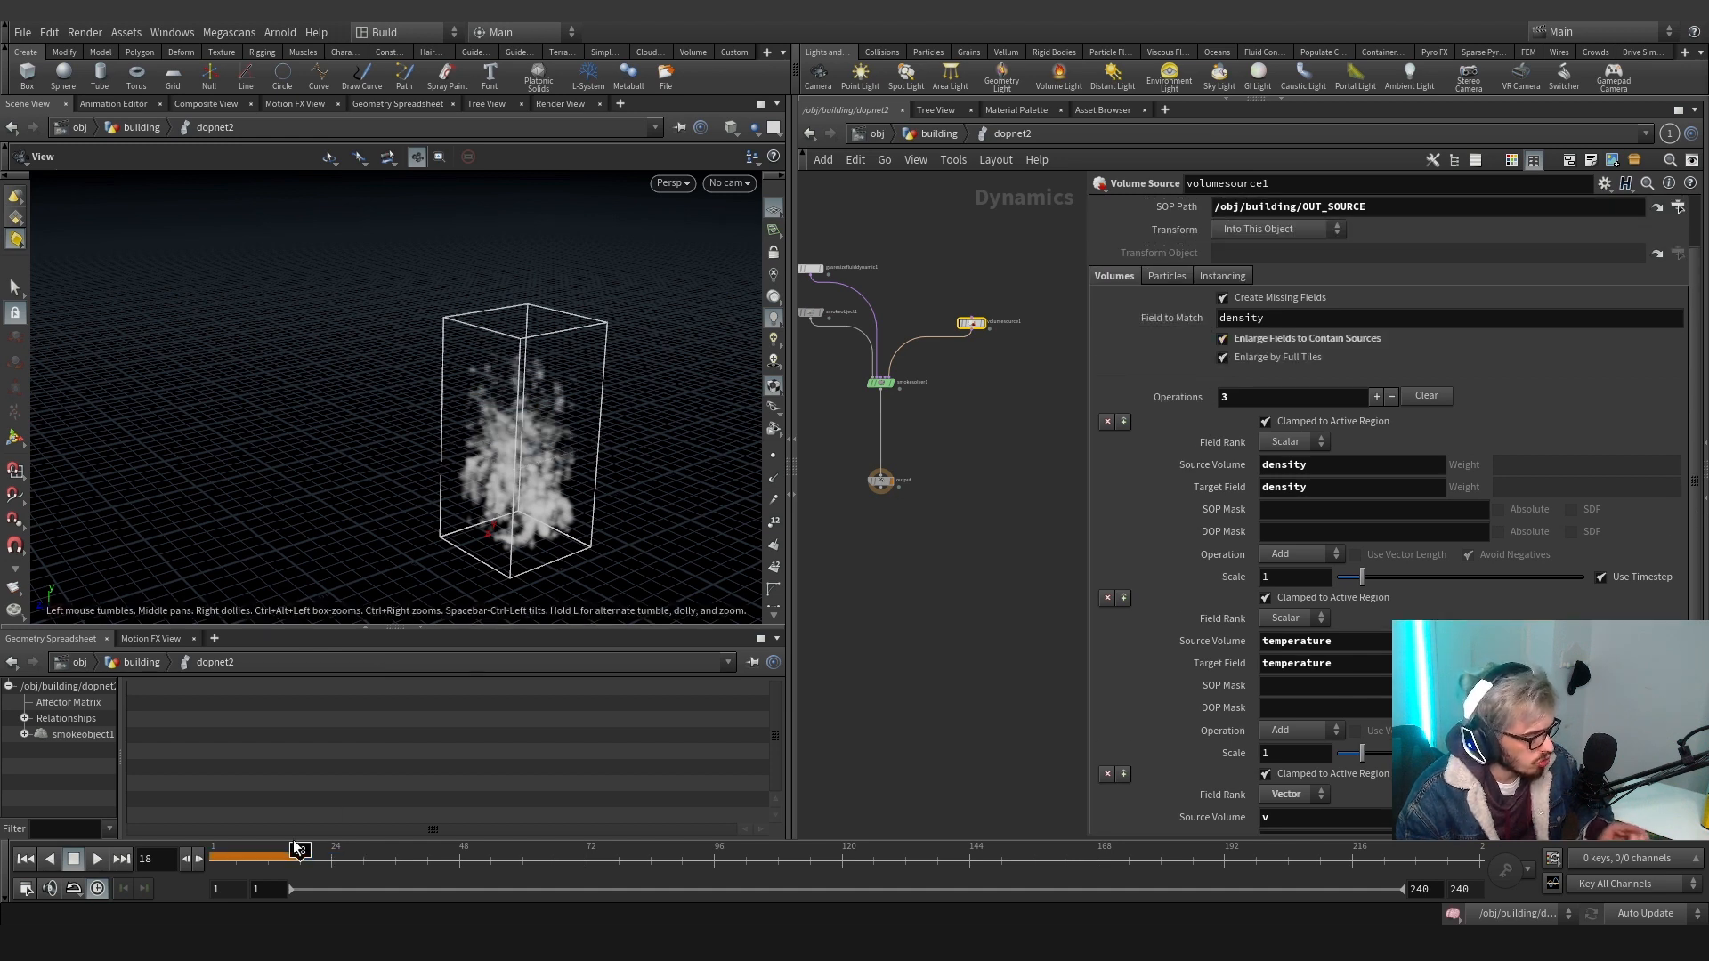
left_click(95, 858)
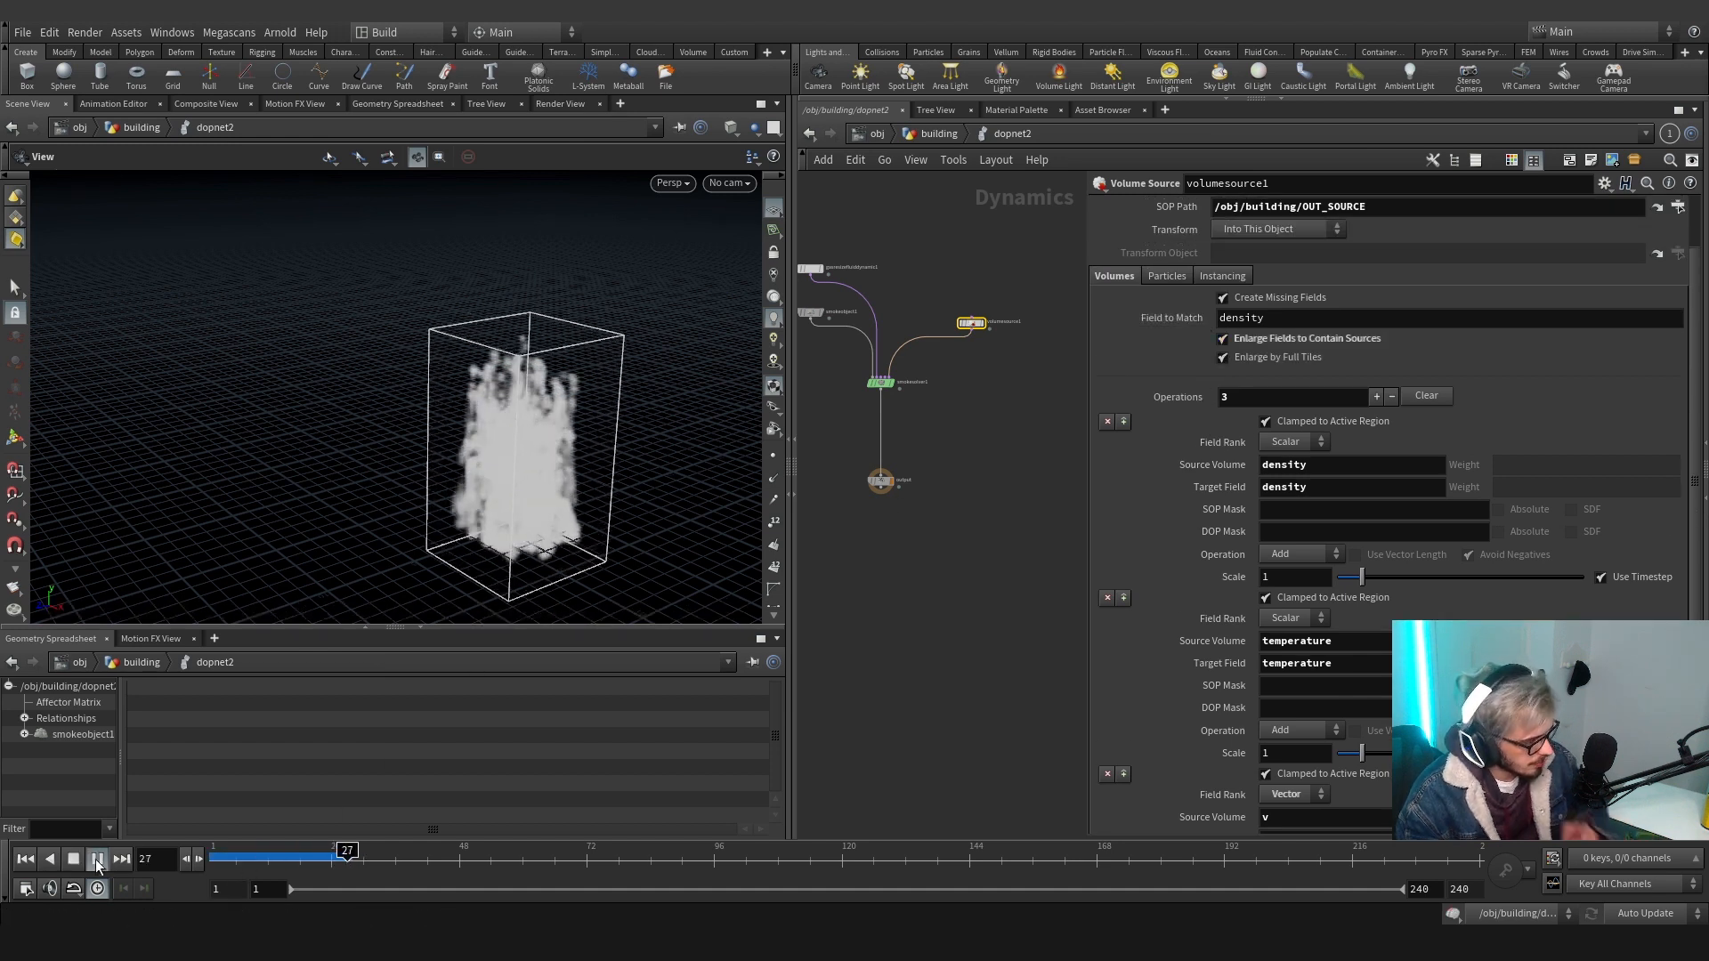
mouse_move(507, 441)
left_mouse_down()
mouse_move(541, 496)
mouse_move(441, 401)
left_mouse_up()
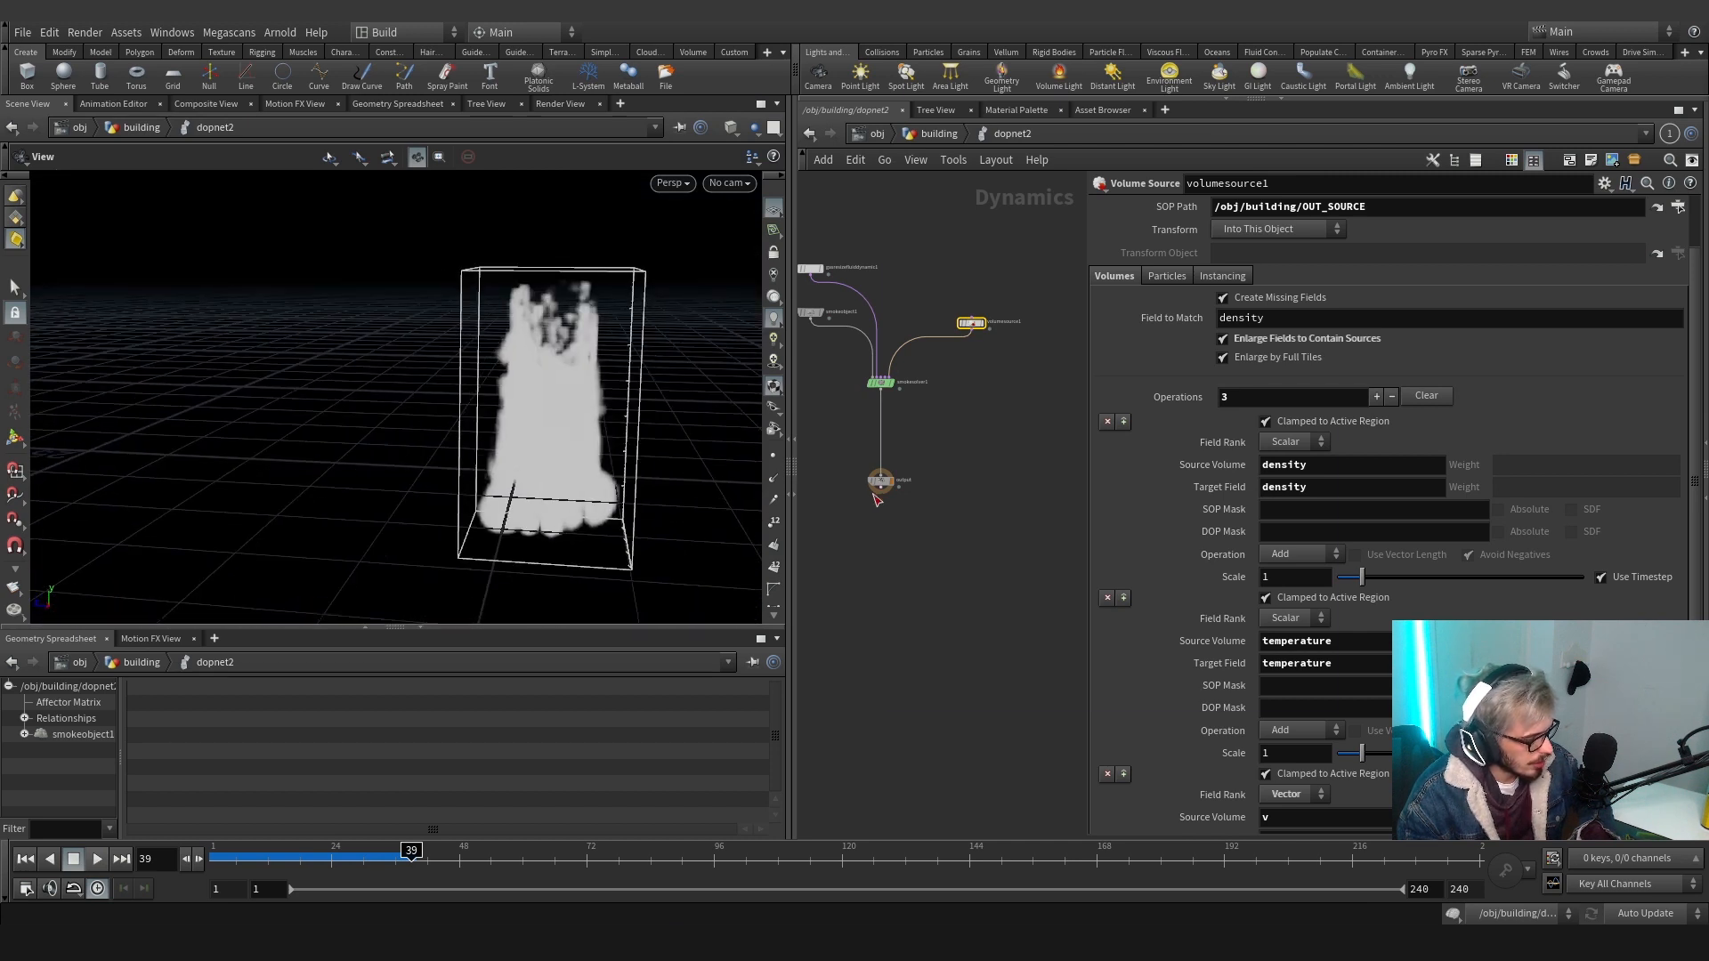
scroll(918, 573, "up", 4)
scroll(918, 574, "up", 4)
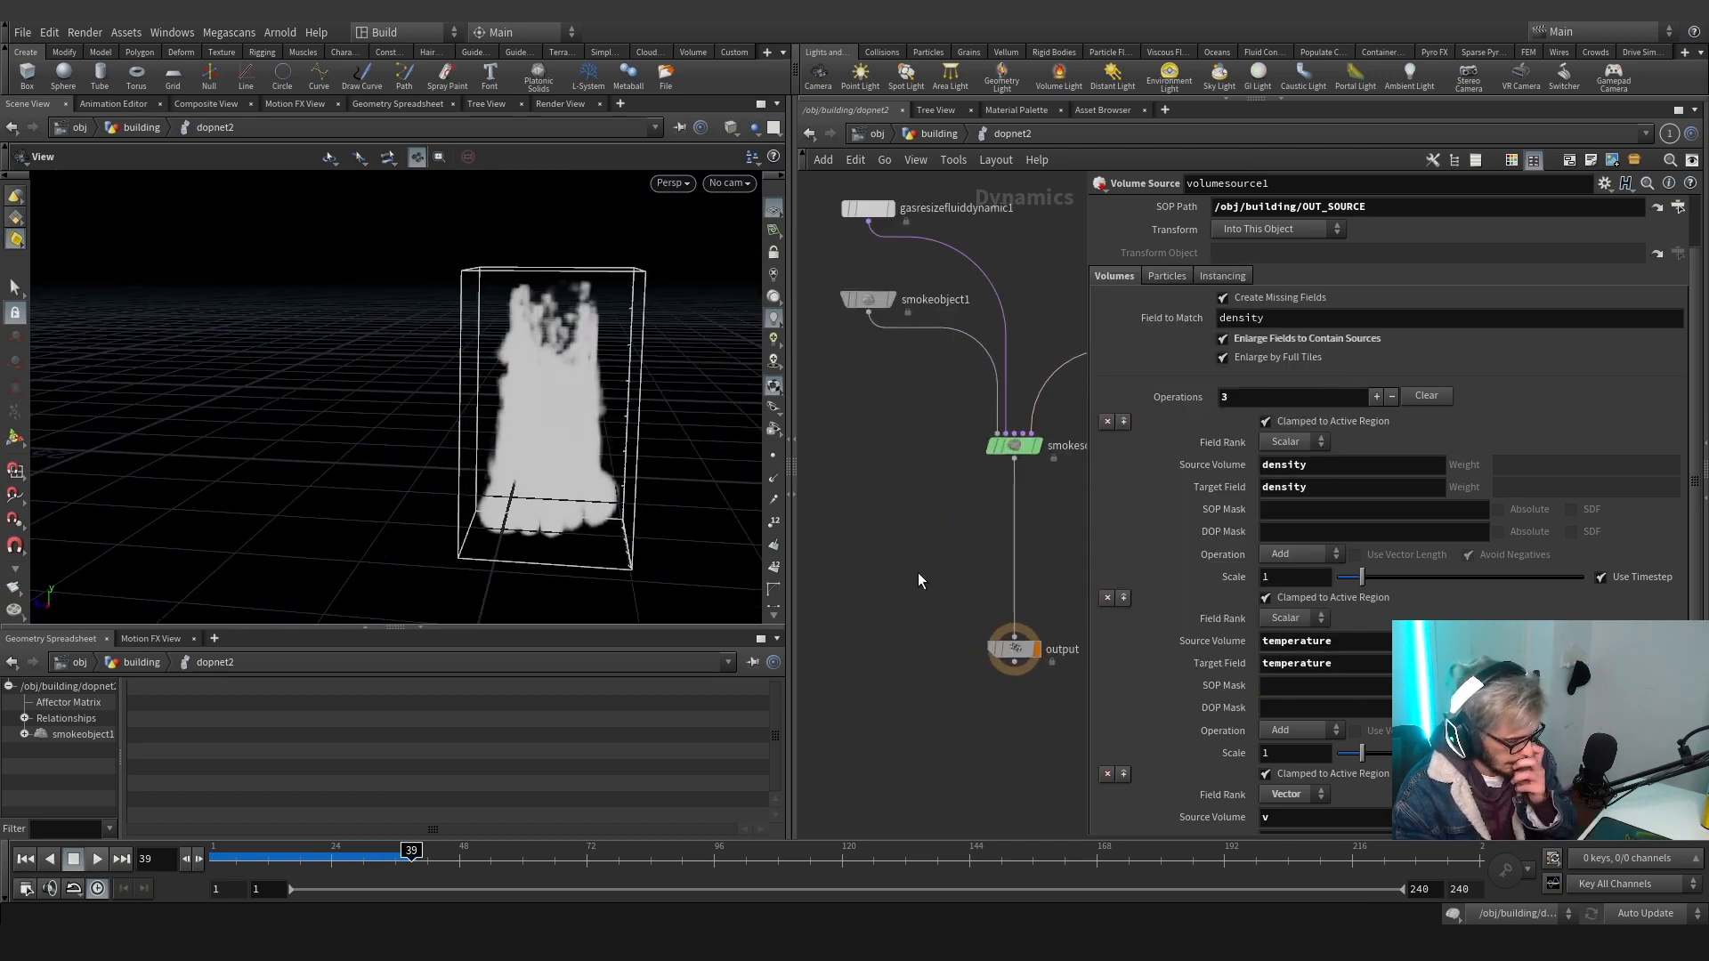
- Insert merge1 between smokesolver1 and the output node
key("Tab")
type("merge")
key("Return")
left_click(918, 573)
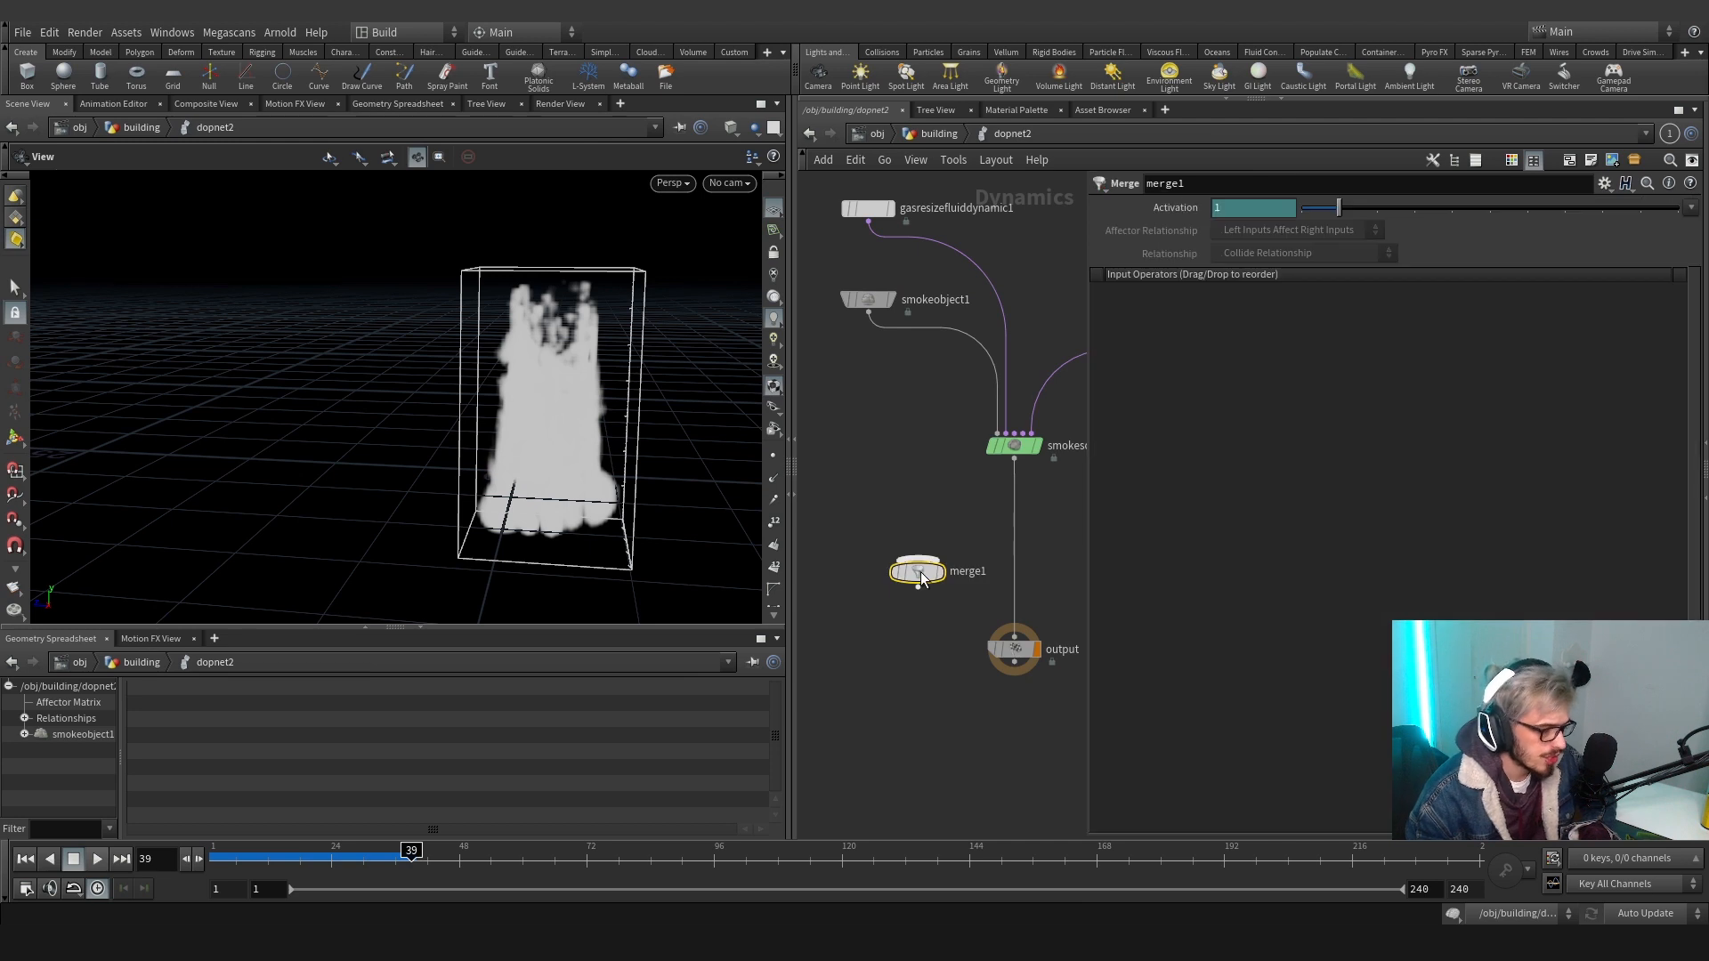
left_click_drag(922, 572, 1024, 564)
- Merge a Ground Plane as merge1's first input and start creating merge2
key("Tab")
type("ground")
key("Return")
left_click(902, 501)
left_click(1012, 553)
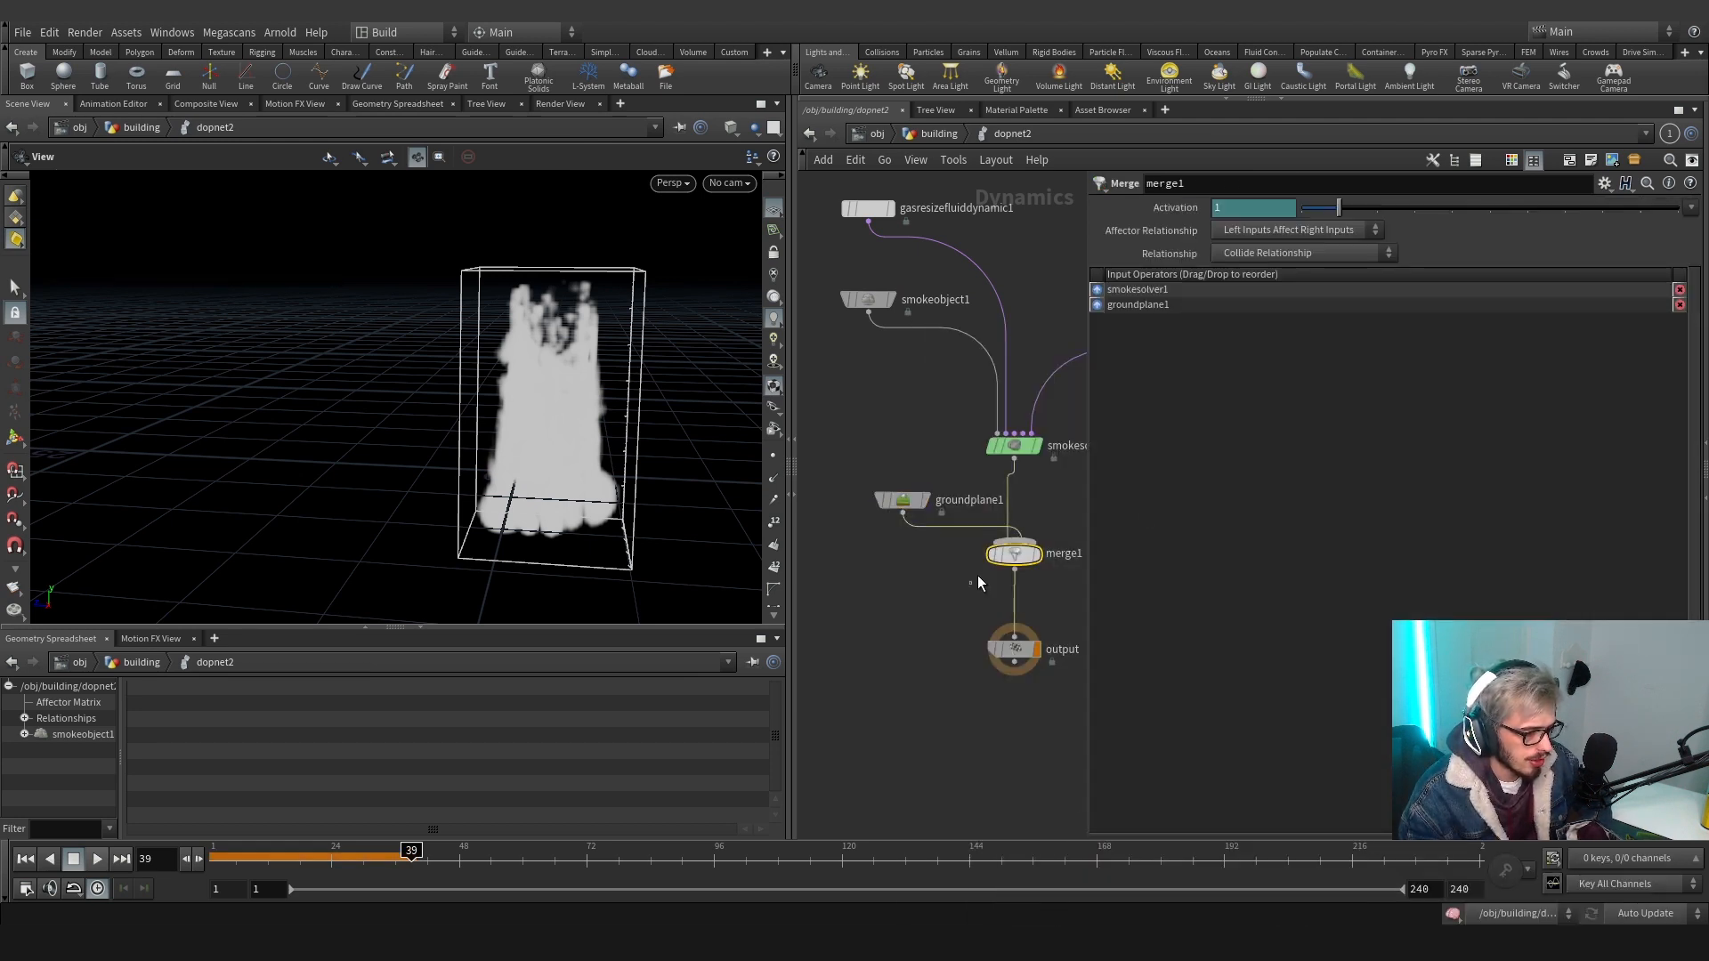
left_click_drag(1135, 305, 1136, 286)
mouse_move(950, 392)
left_mouse_down()
mouse_move(921, 452)
mouse_move(845, 508)
left_mouse_up()
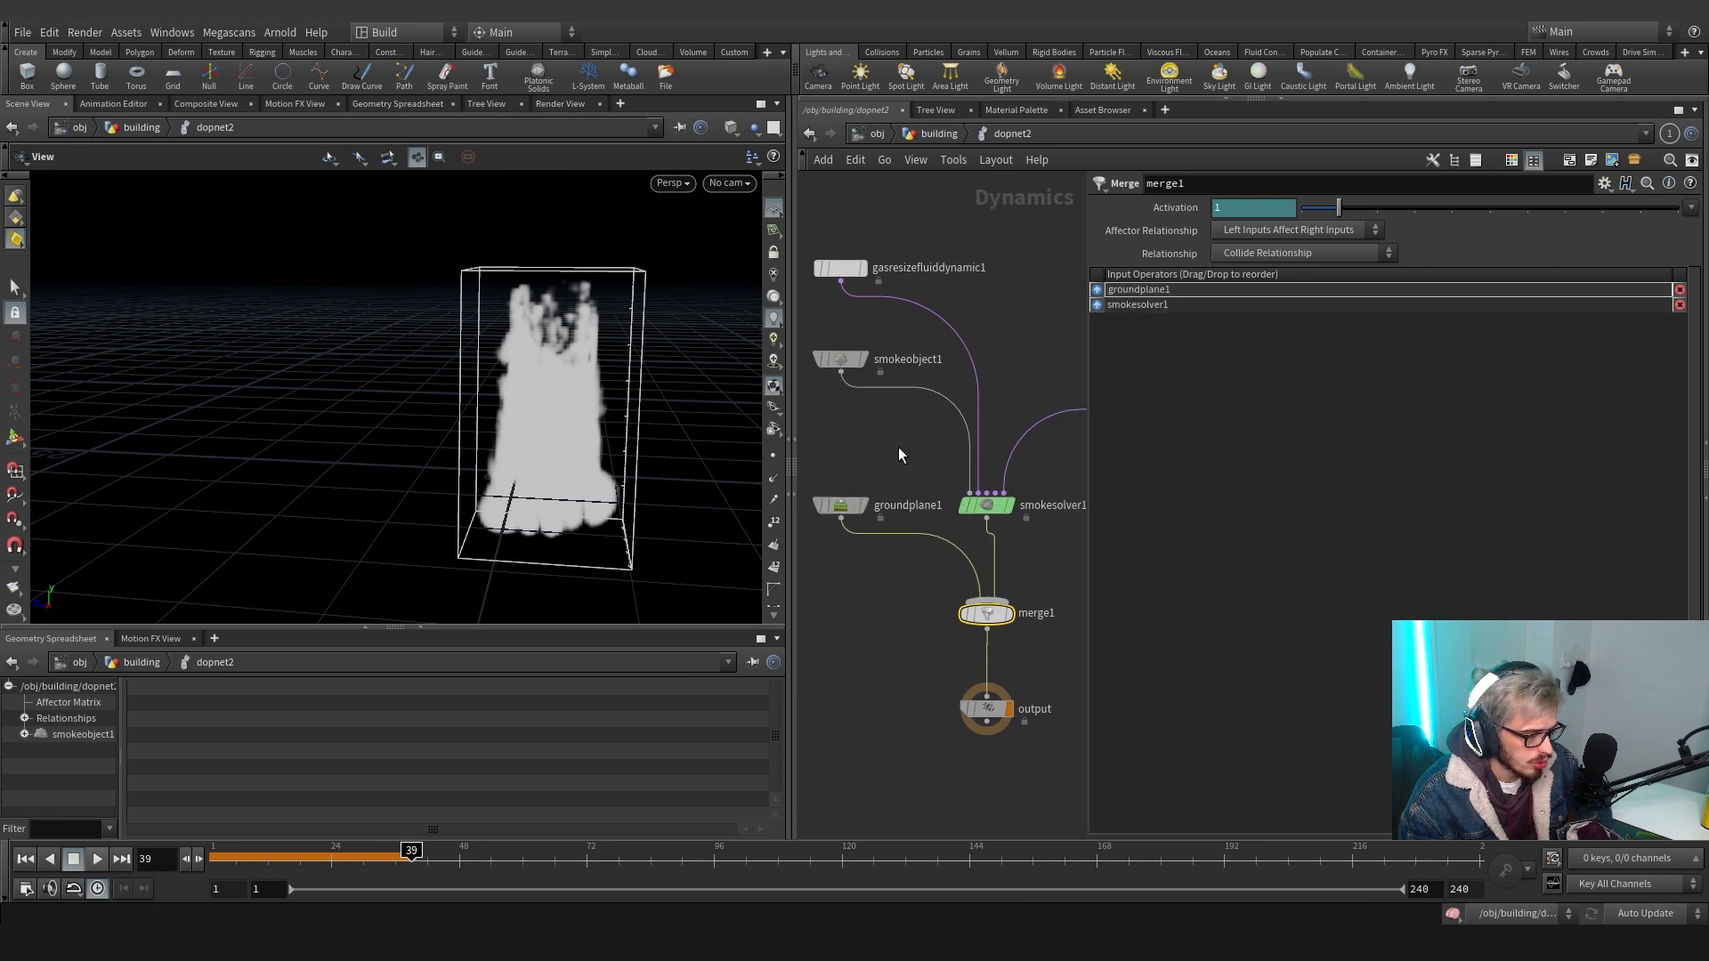
scroll(895, 547, "down", 3)
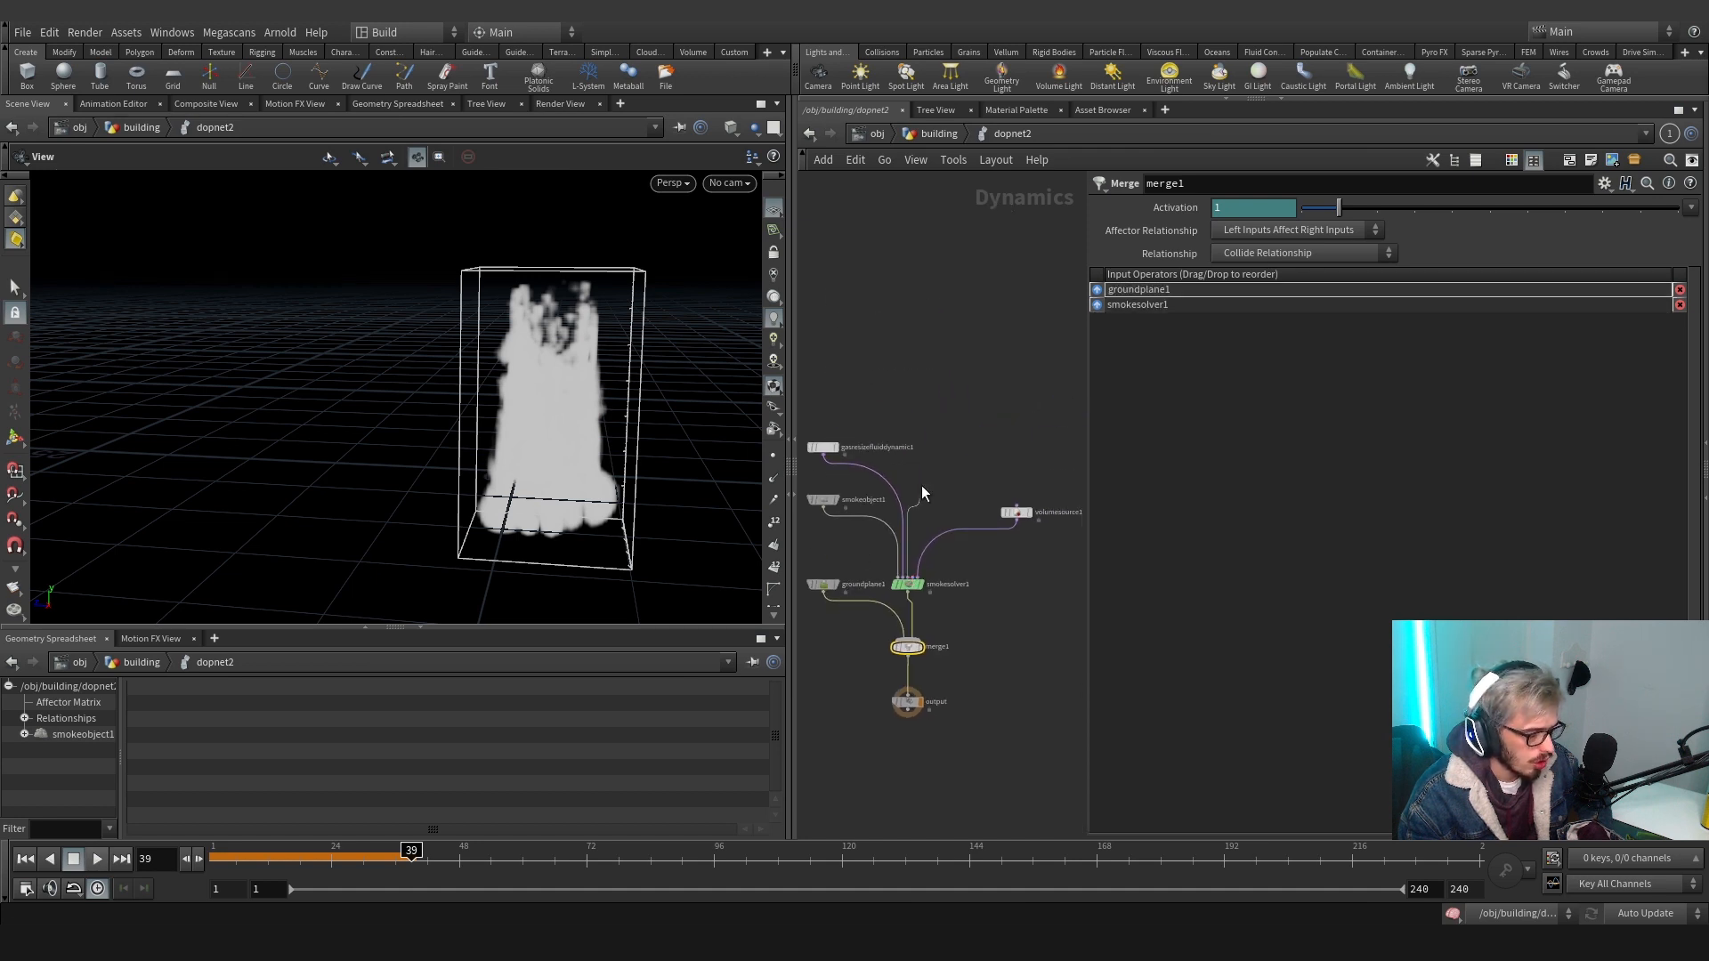
key("Tab")
type("merge")
- Add merge2 with a Gas Match Field feeding it and a Scalar Field Visualization above the match field
key("Return")
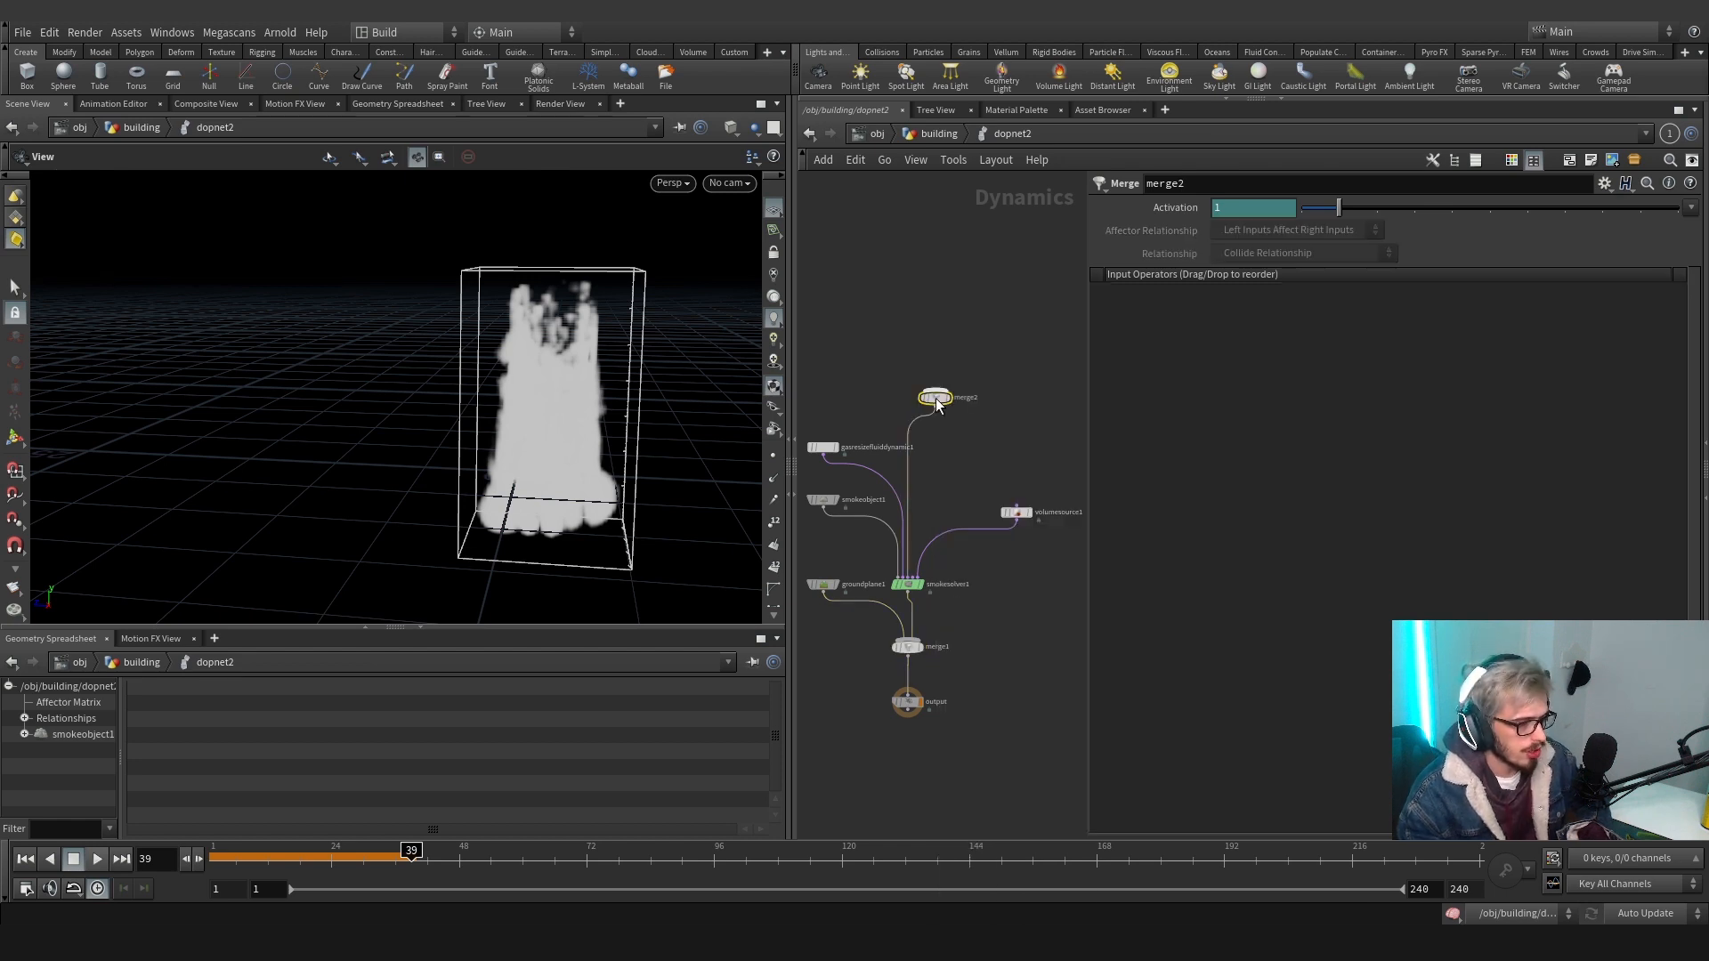
left_click(916, 398)
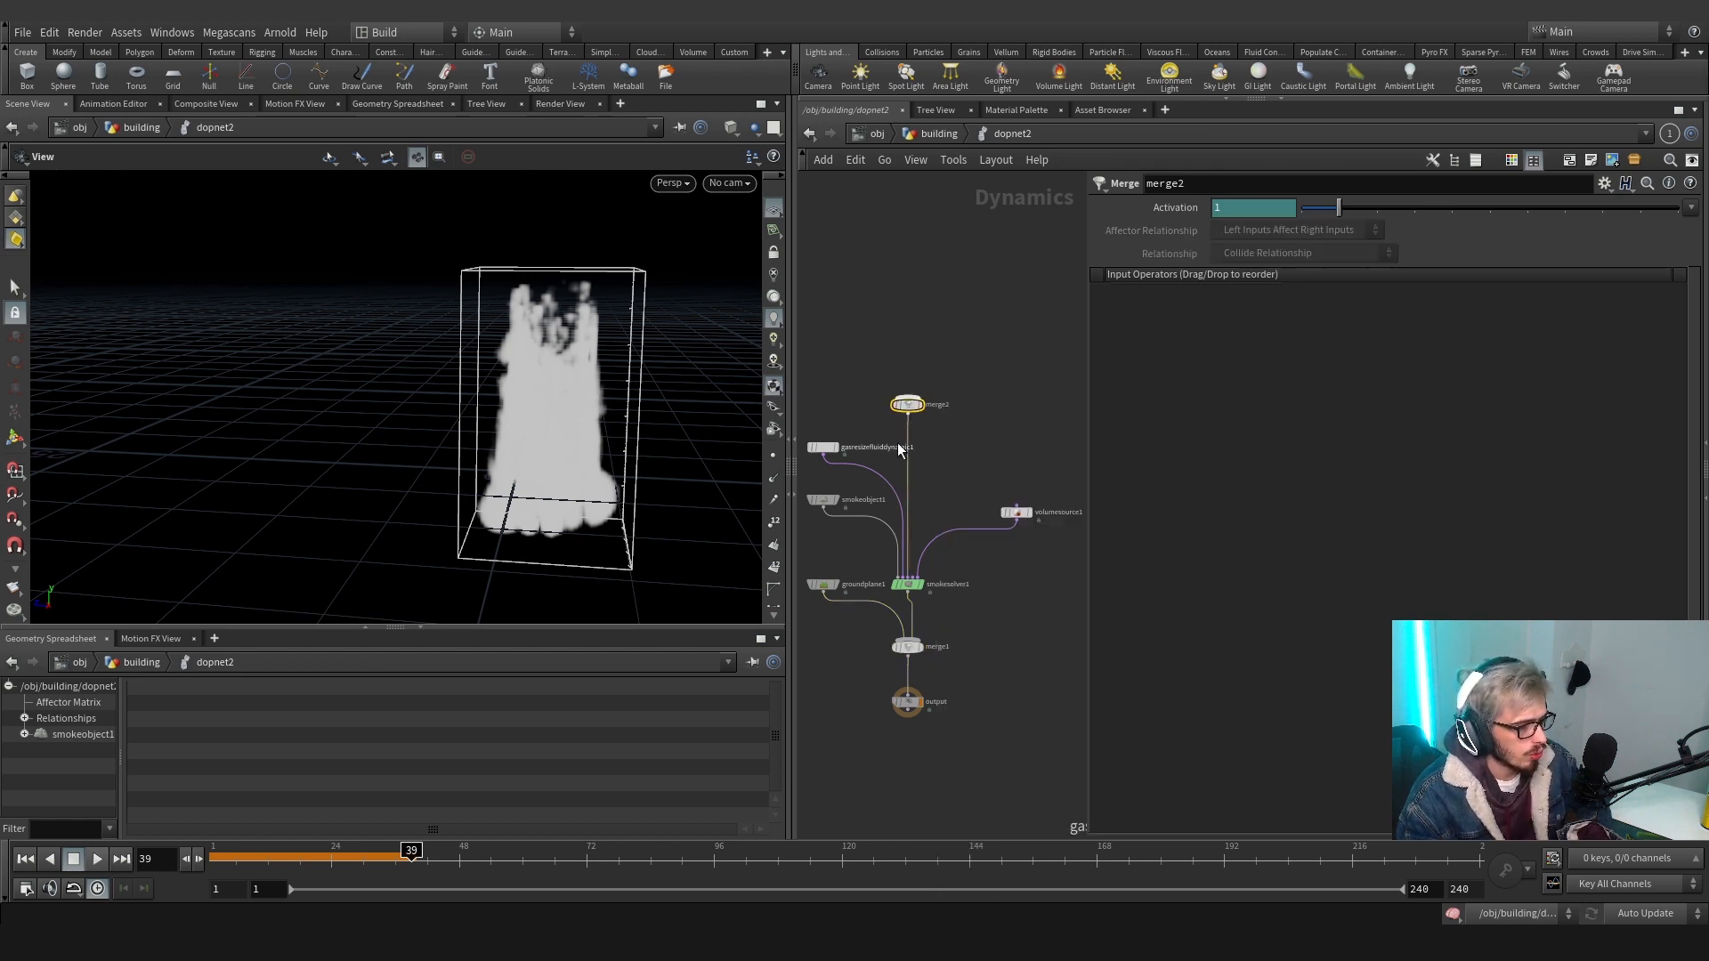
middle_click_drag(898, 433, 1028, 522)
key("Tab")
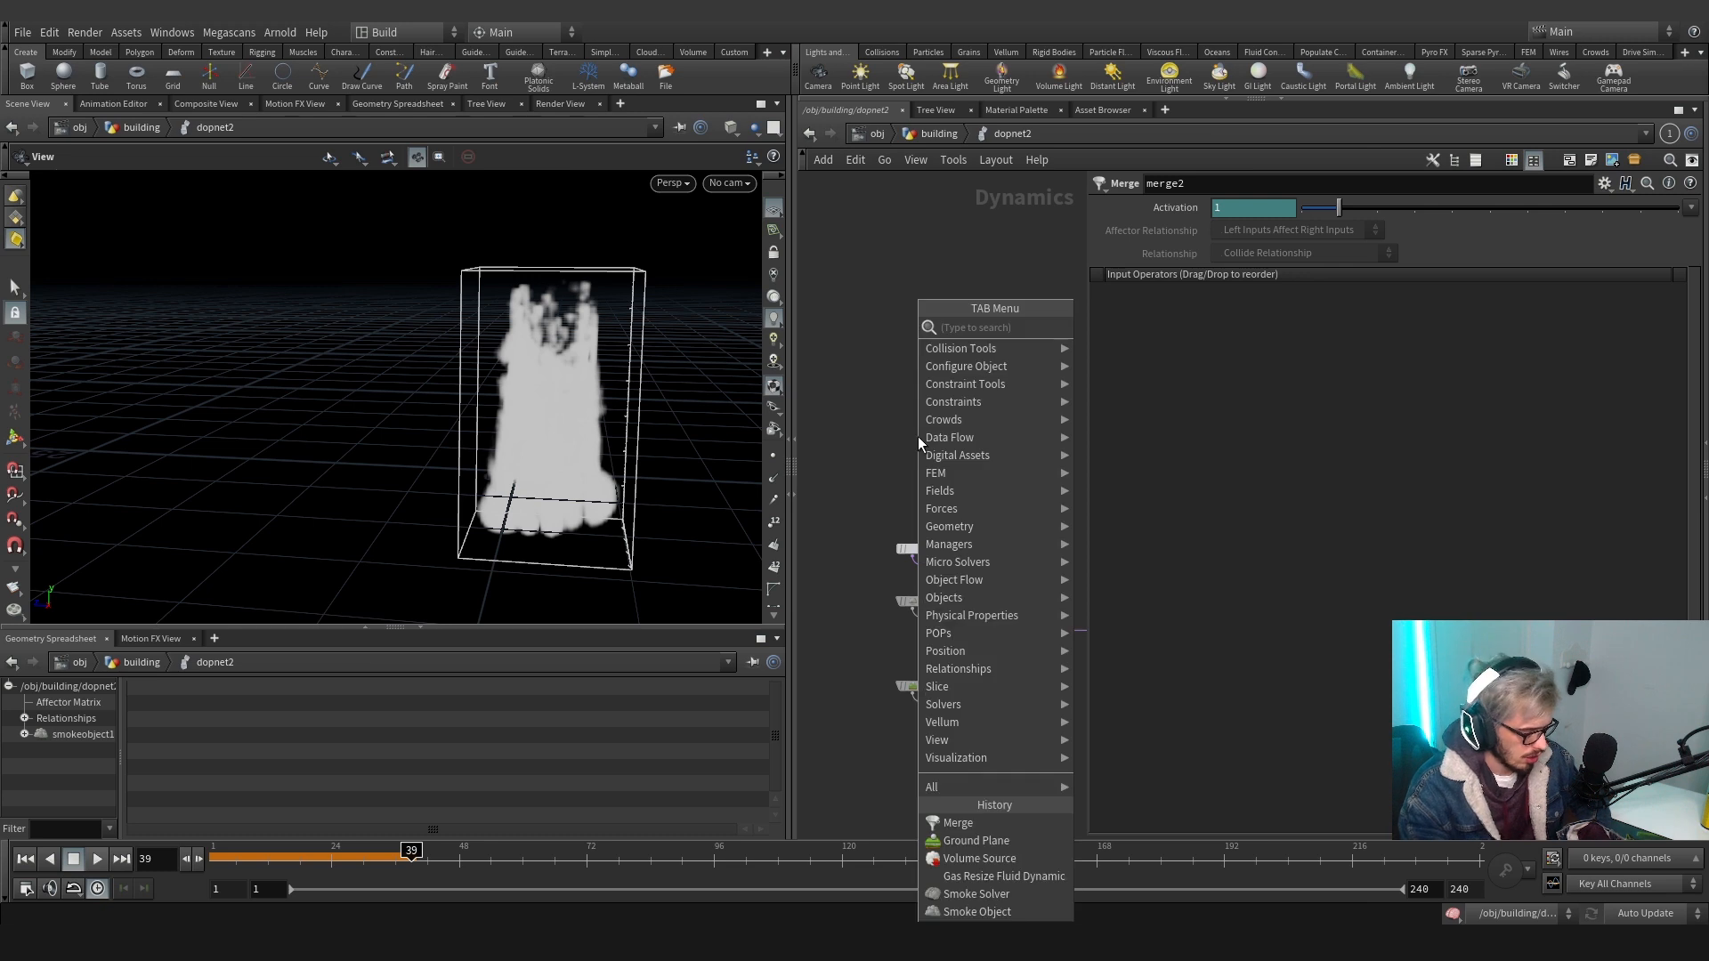
key("Escape")
left_click(918, 436)
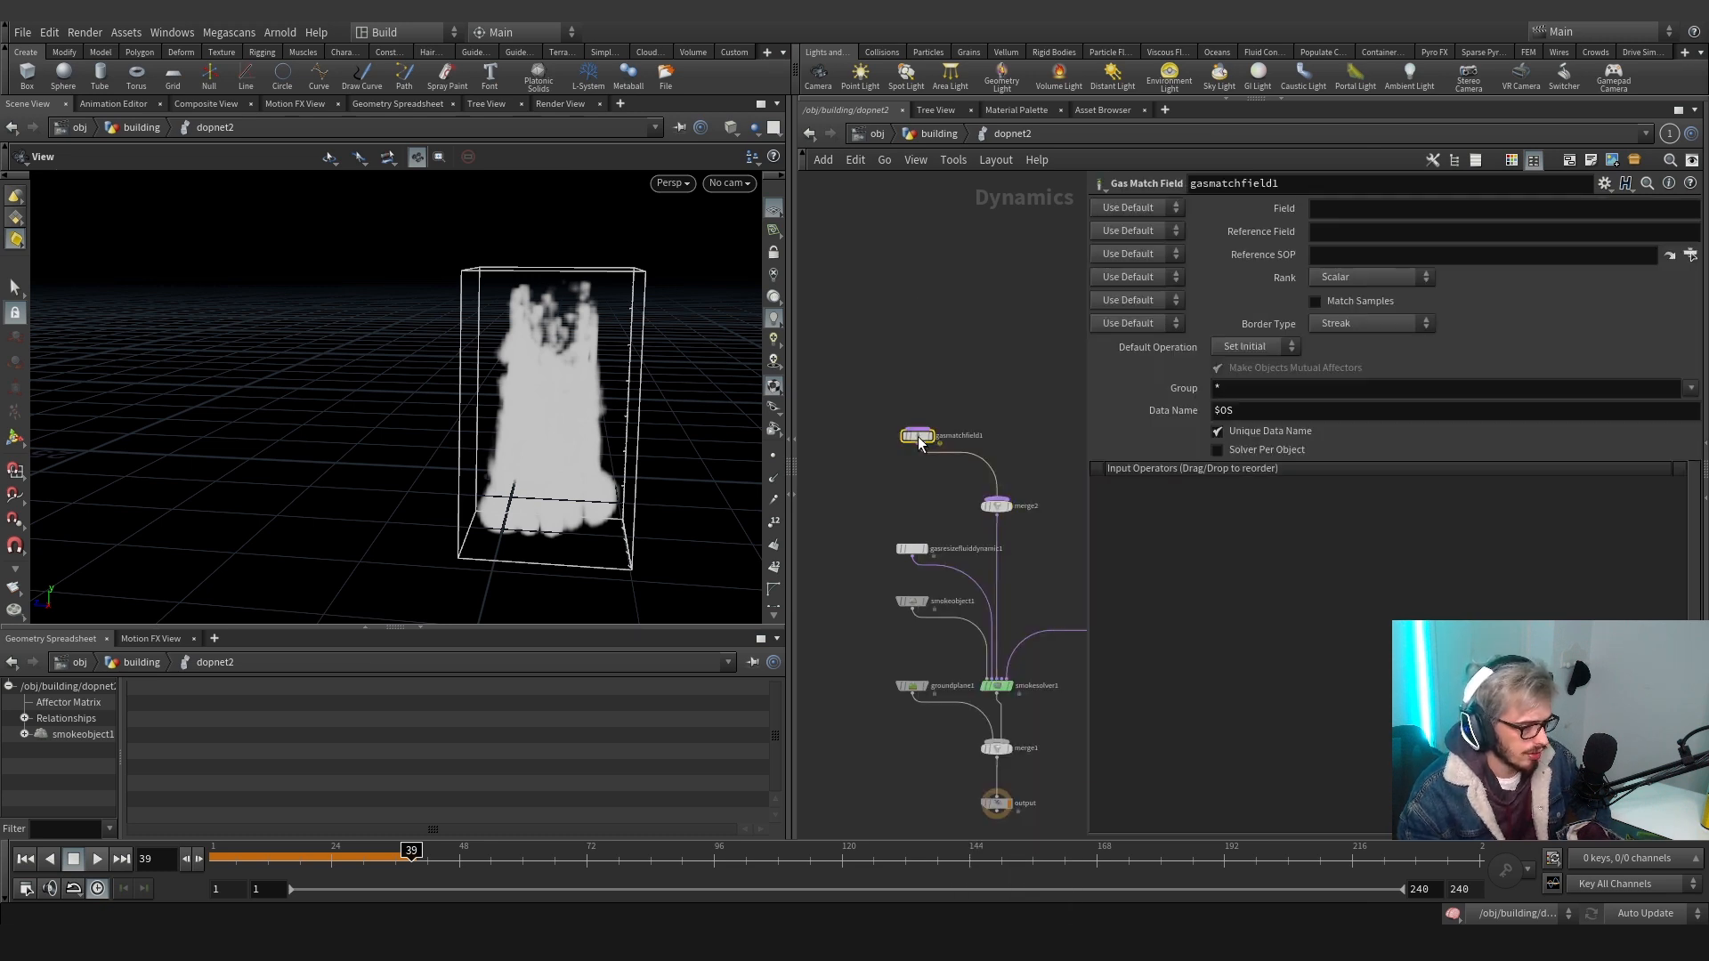
key("Tab")
type("scalar")
key("Return")
left_click(937, 324)
left_click_drag(937, 325, 924, 370)
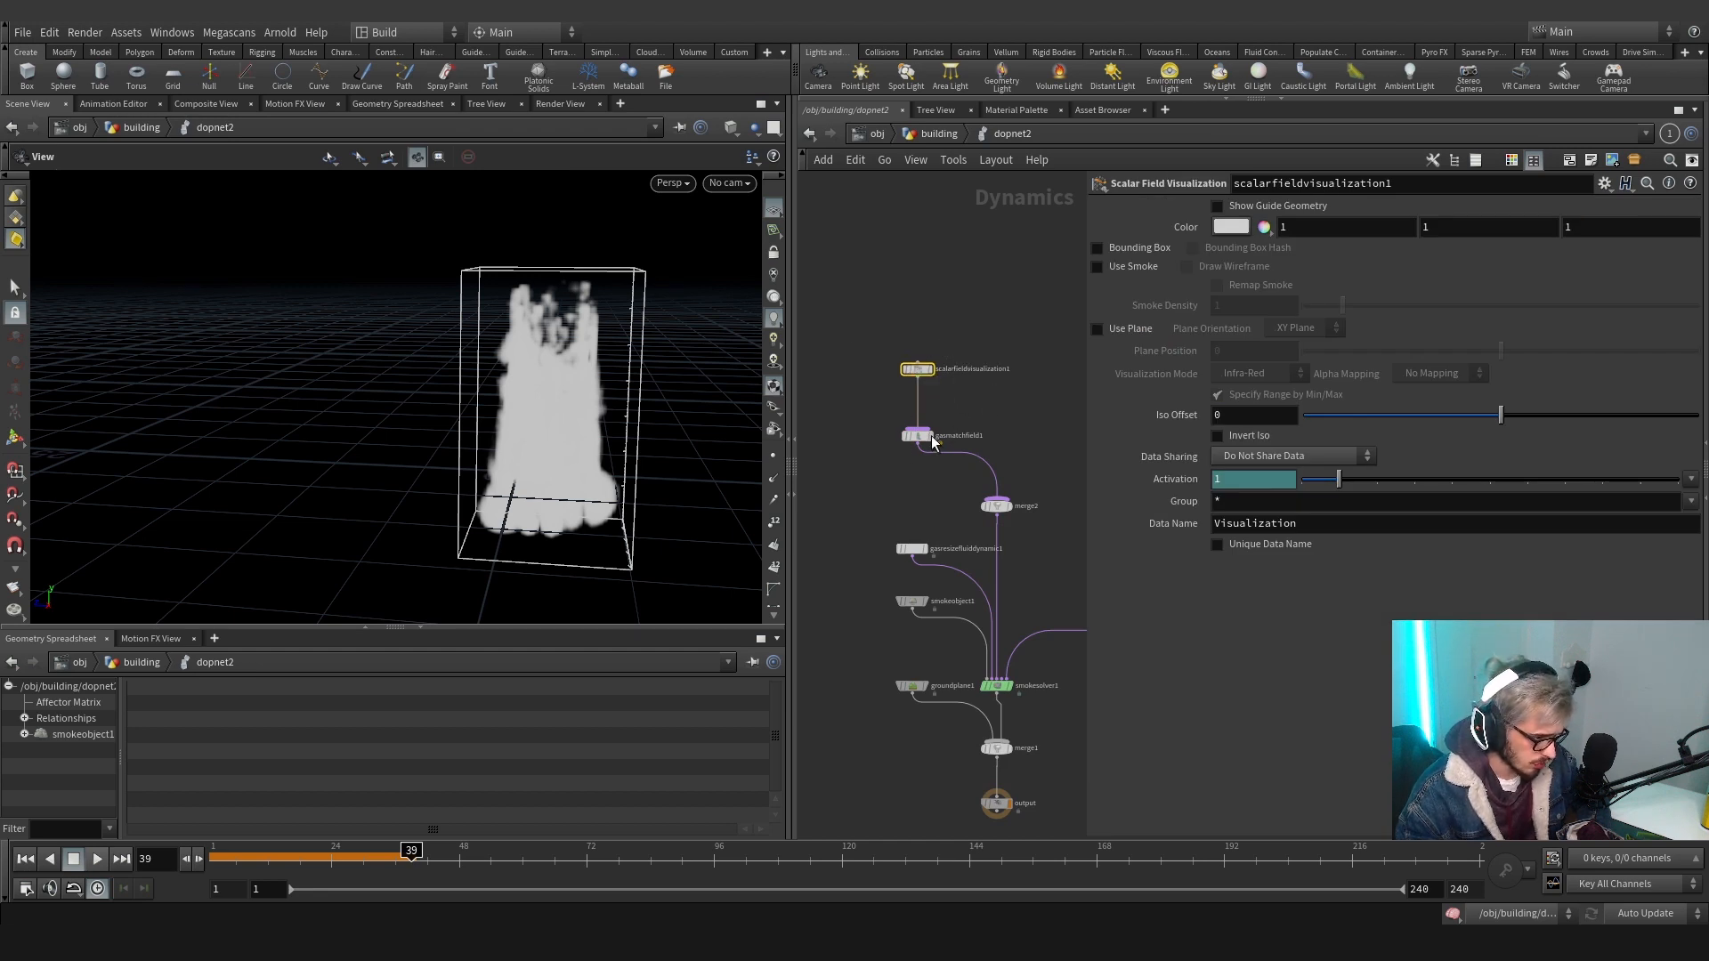
- Set the Gas Match Field's Field to velMask and Reference Field to vel, then view the velMask volume
left_click(918, 437)
left_click(918, 369)
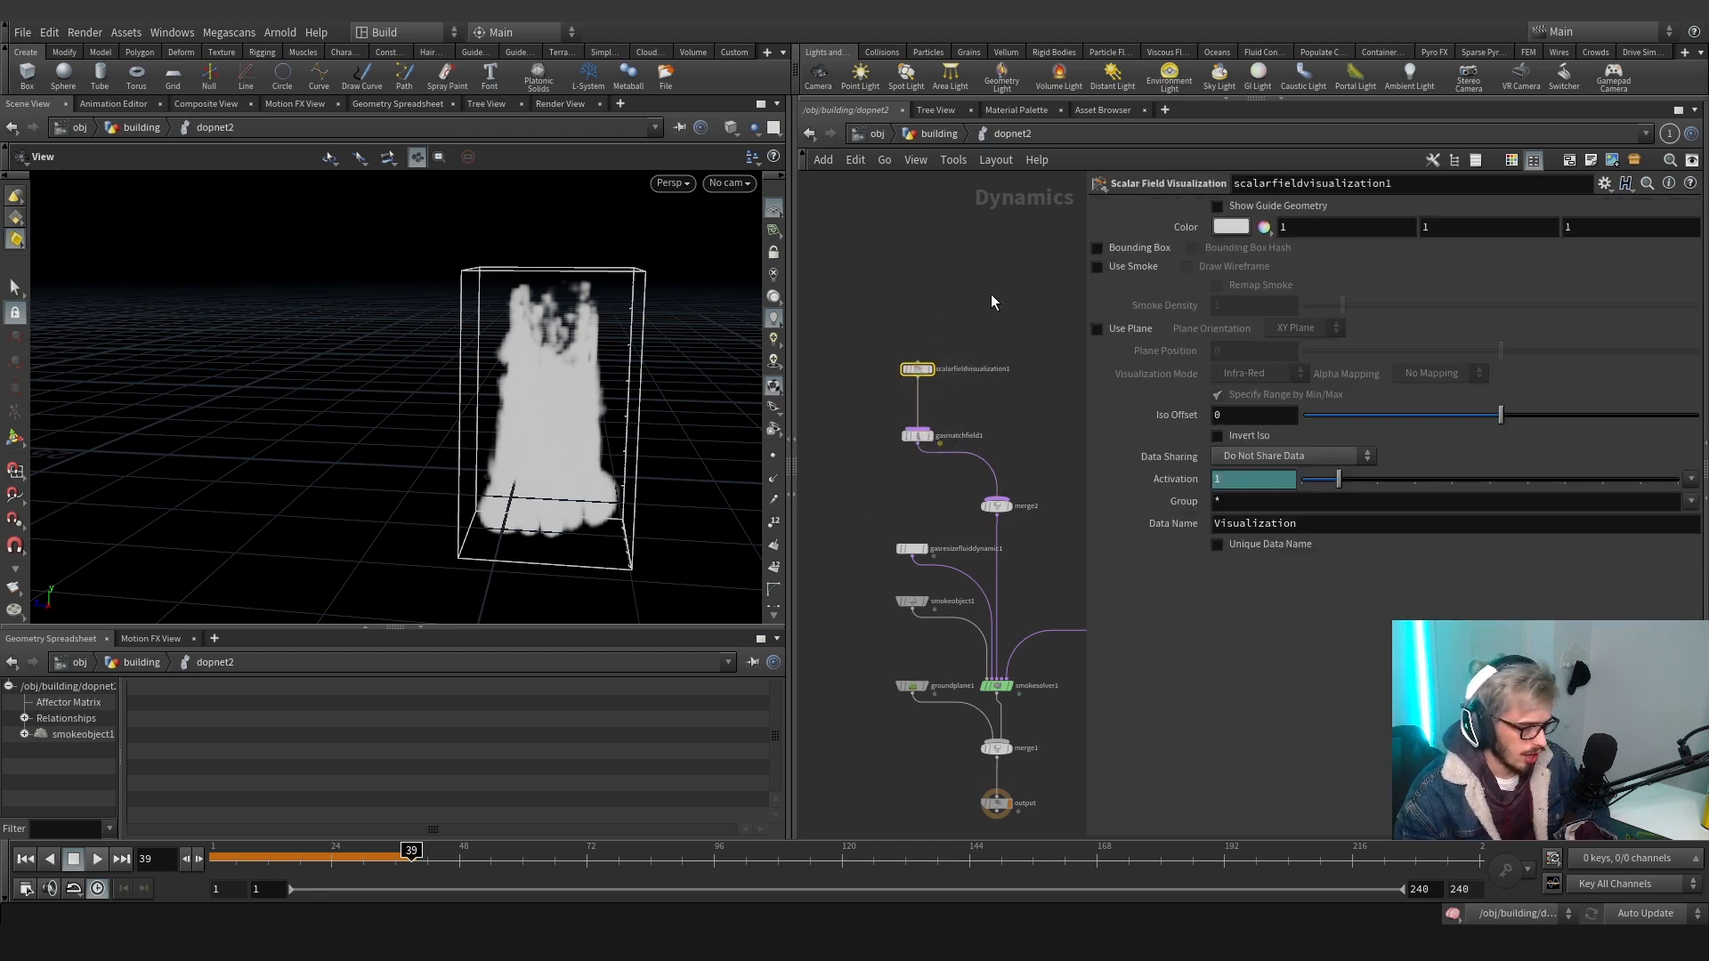
left_click(918, 435)
left_click(1336, 210)
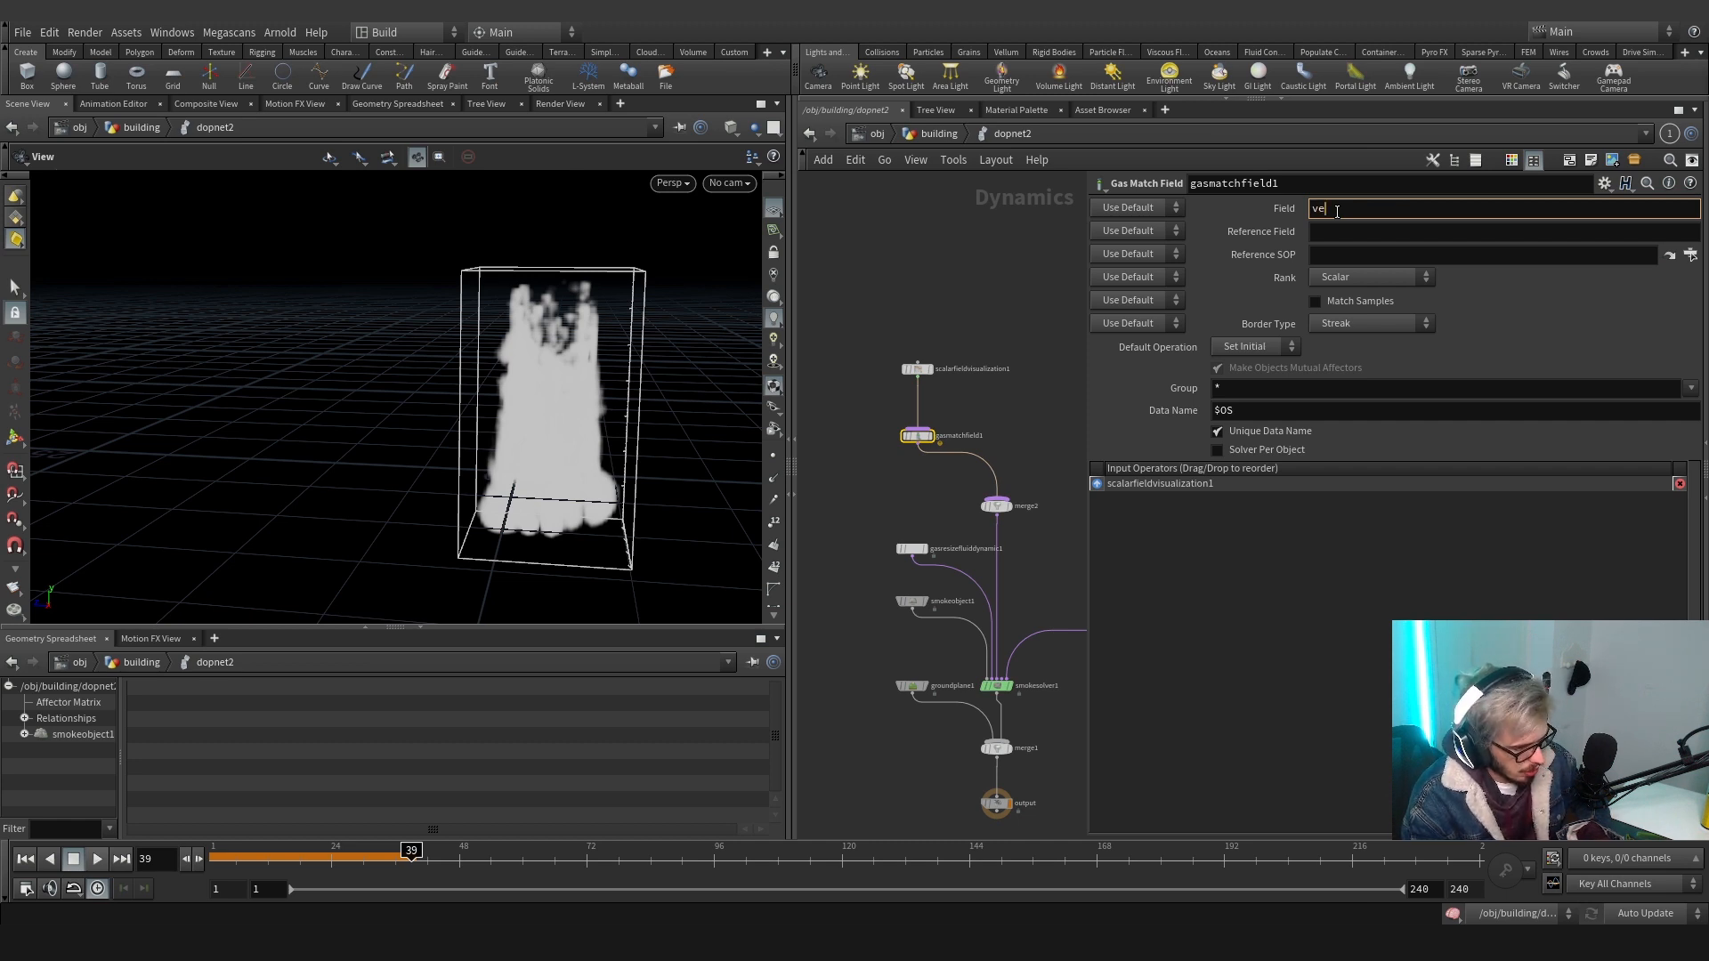
key("Tab")
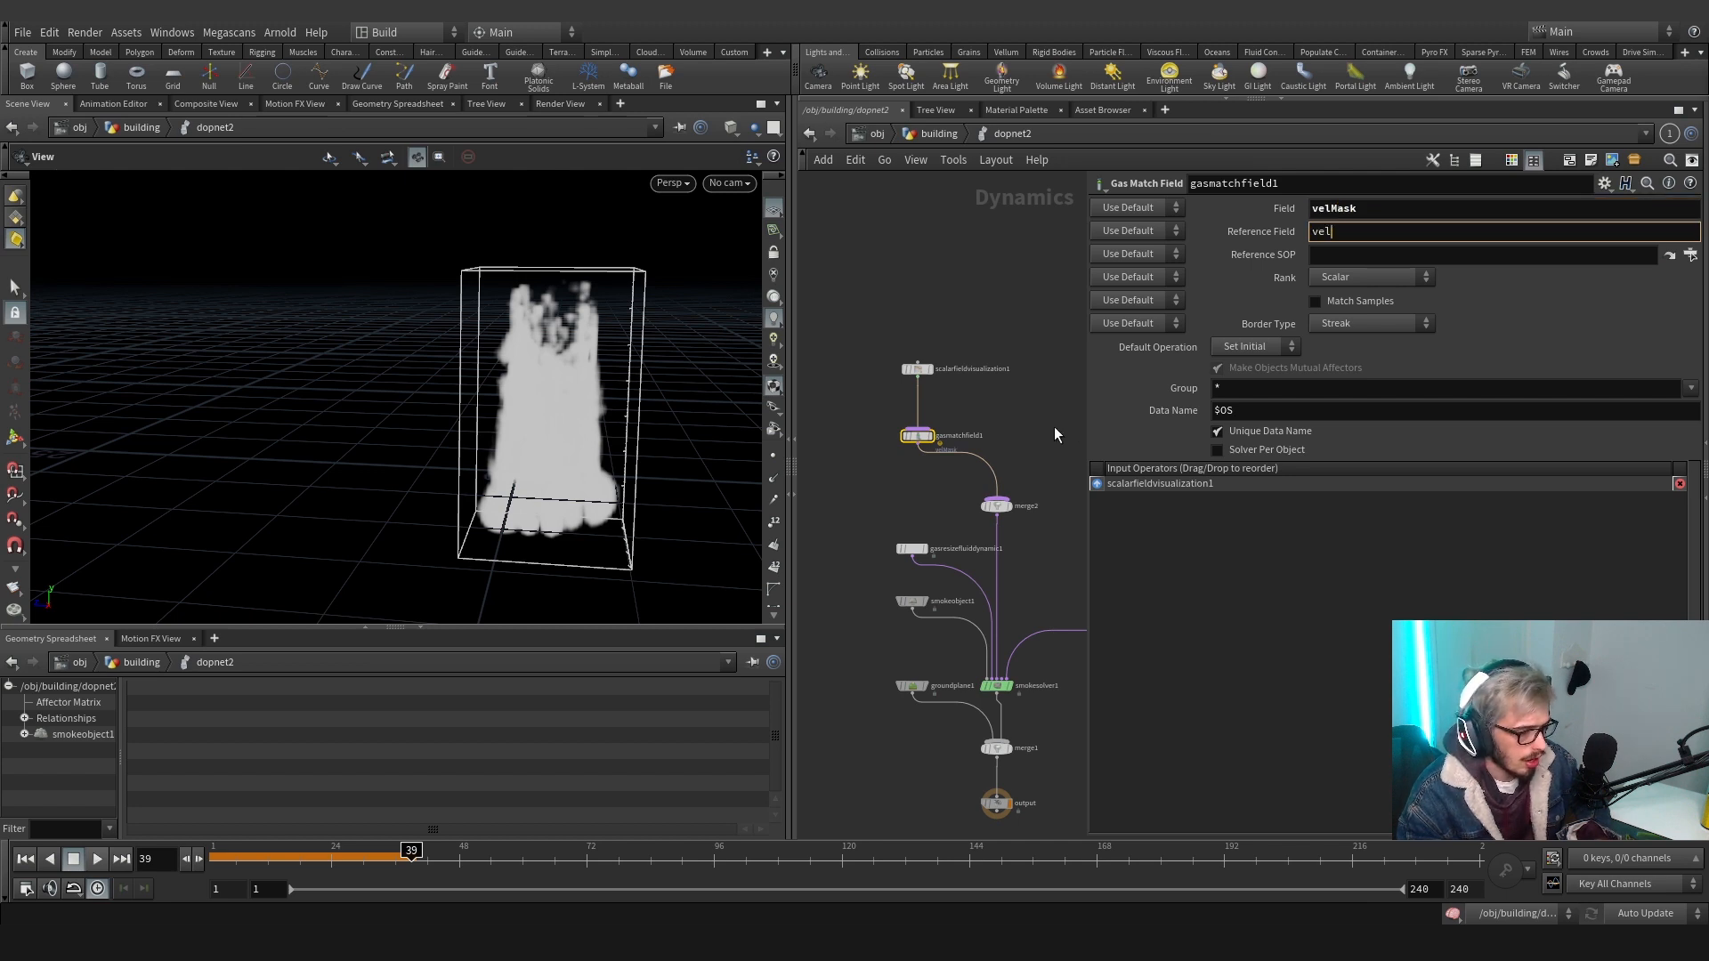
key("Return")
middle_click_drag(1020, 424, 956, 429)
mouse_move(561, 400)
left_mouse_down()
mouse_move(455, 396)
mouse_move(442, 344)
left_mouse_up()
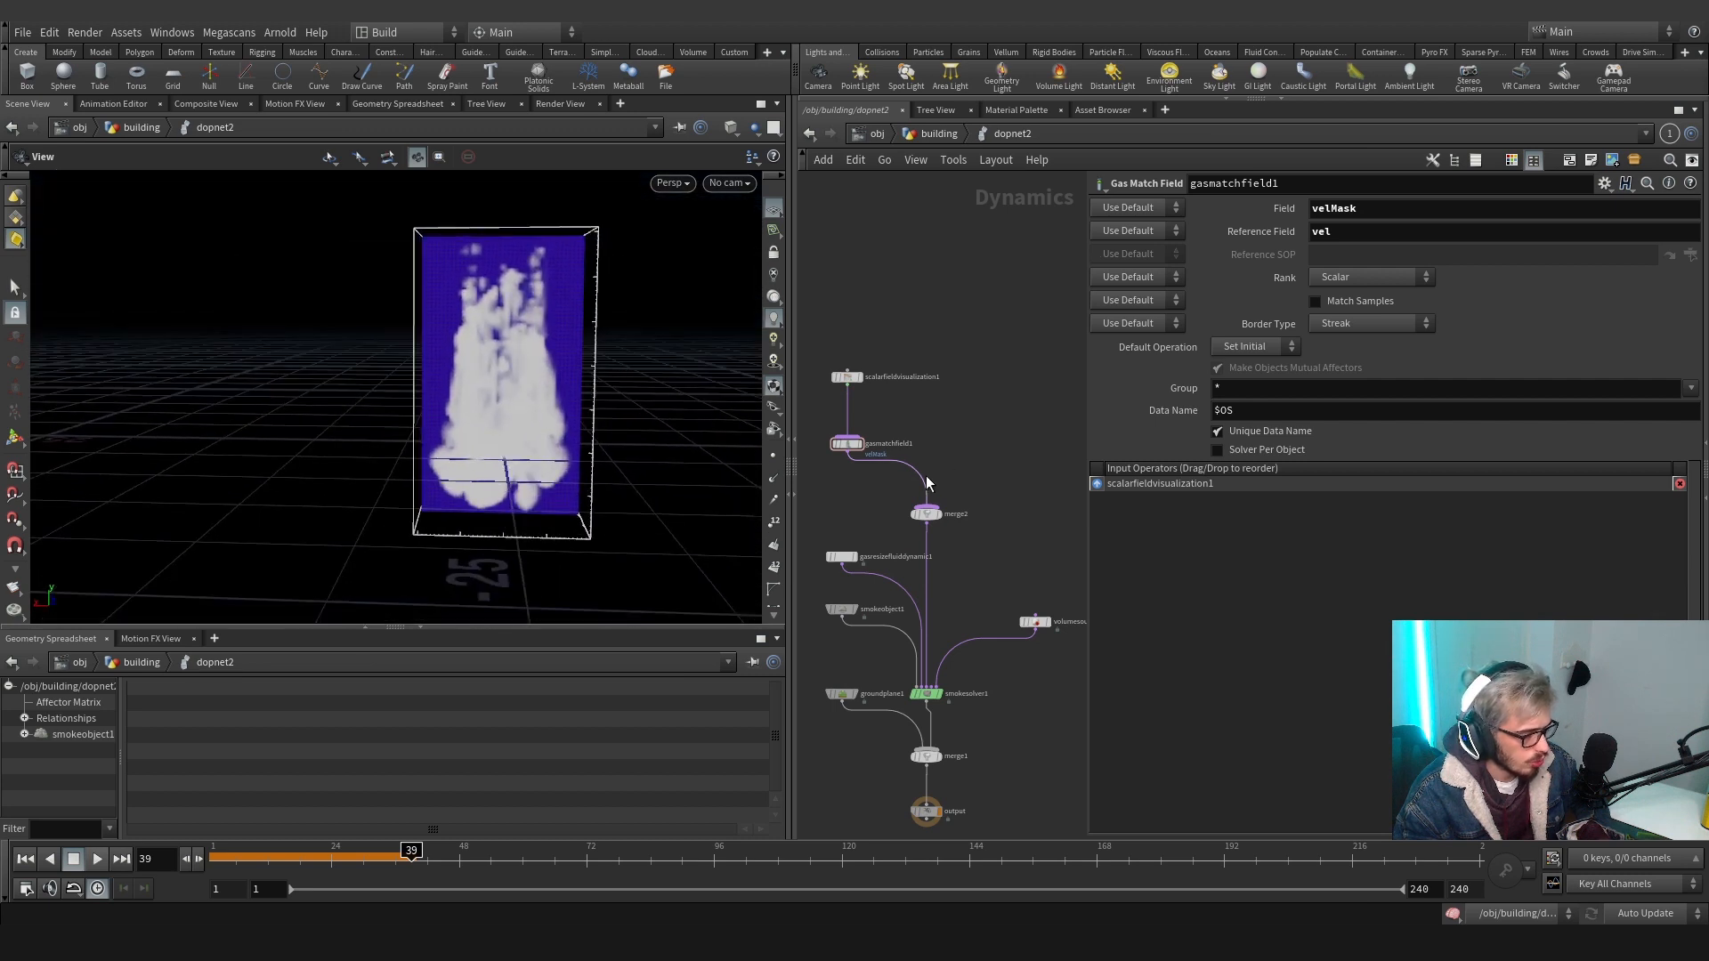
- Add a Gas Analysis node writing the Length of vel into the velmask destination field
key("Tab")
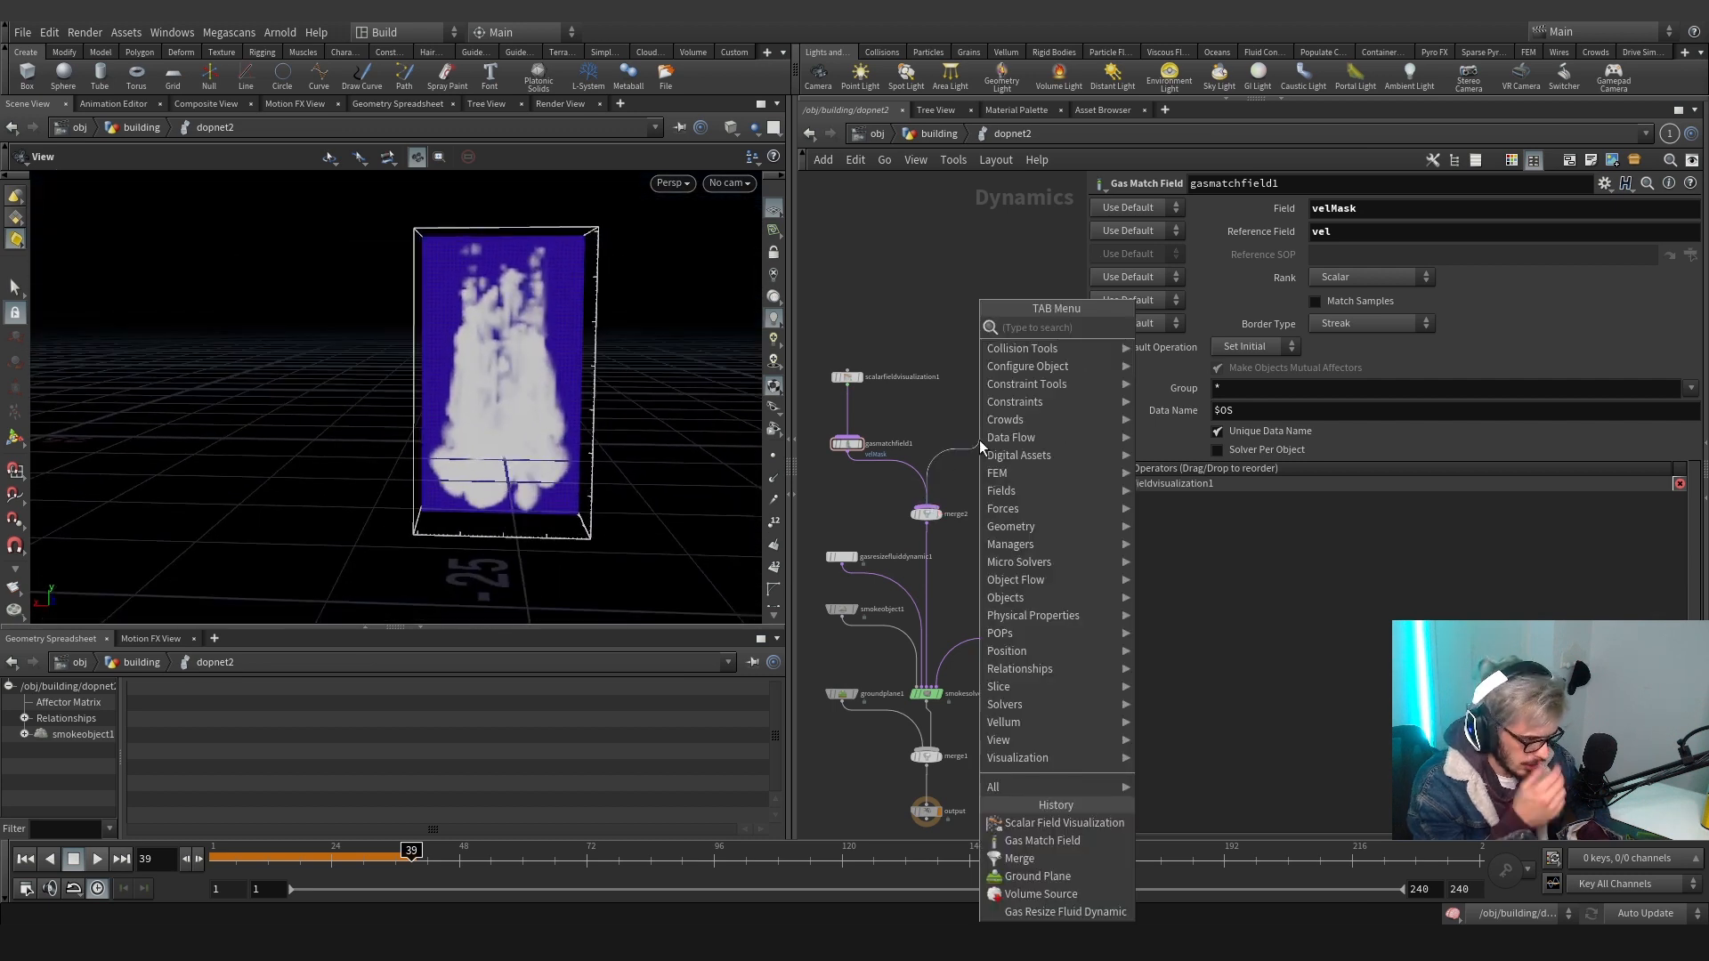
type("anal")
key("Return")
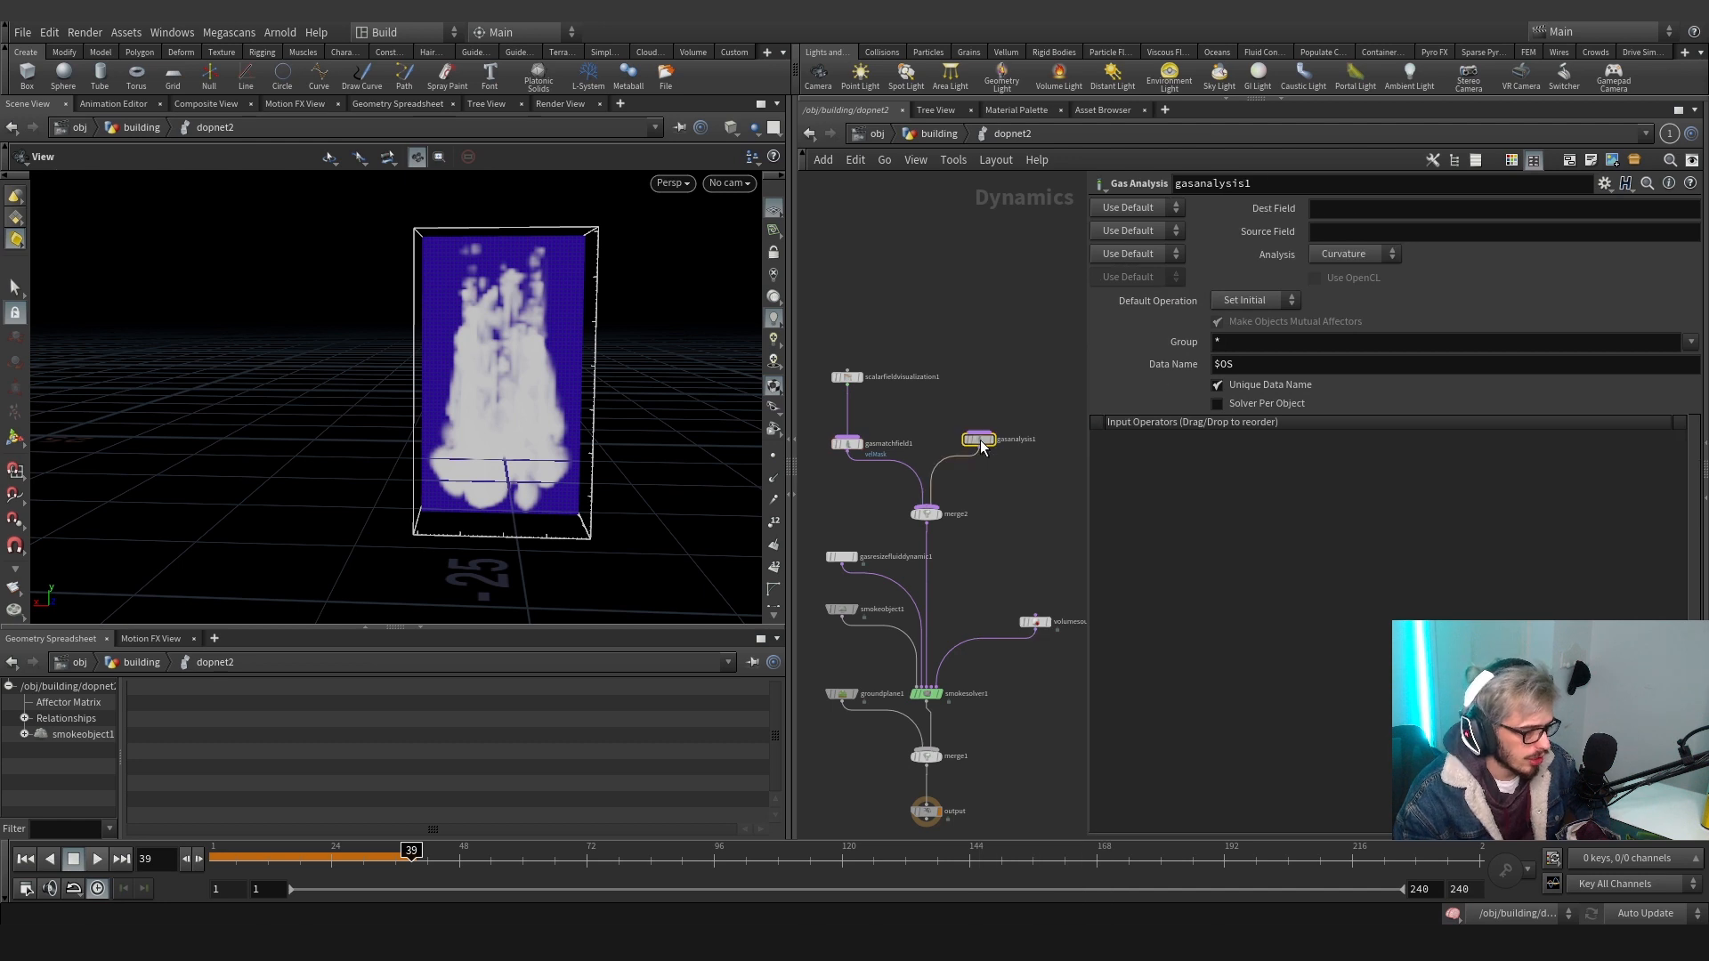
left_click(951, 444)
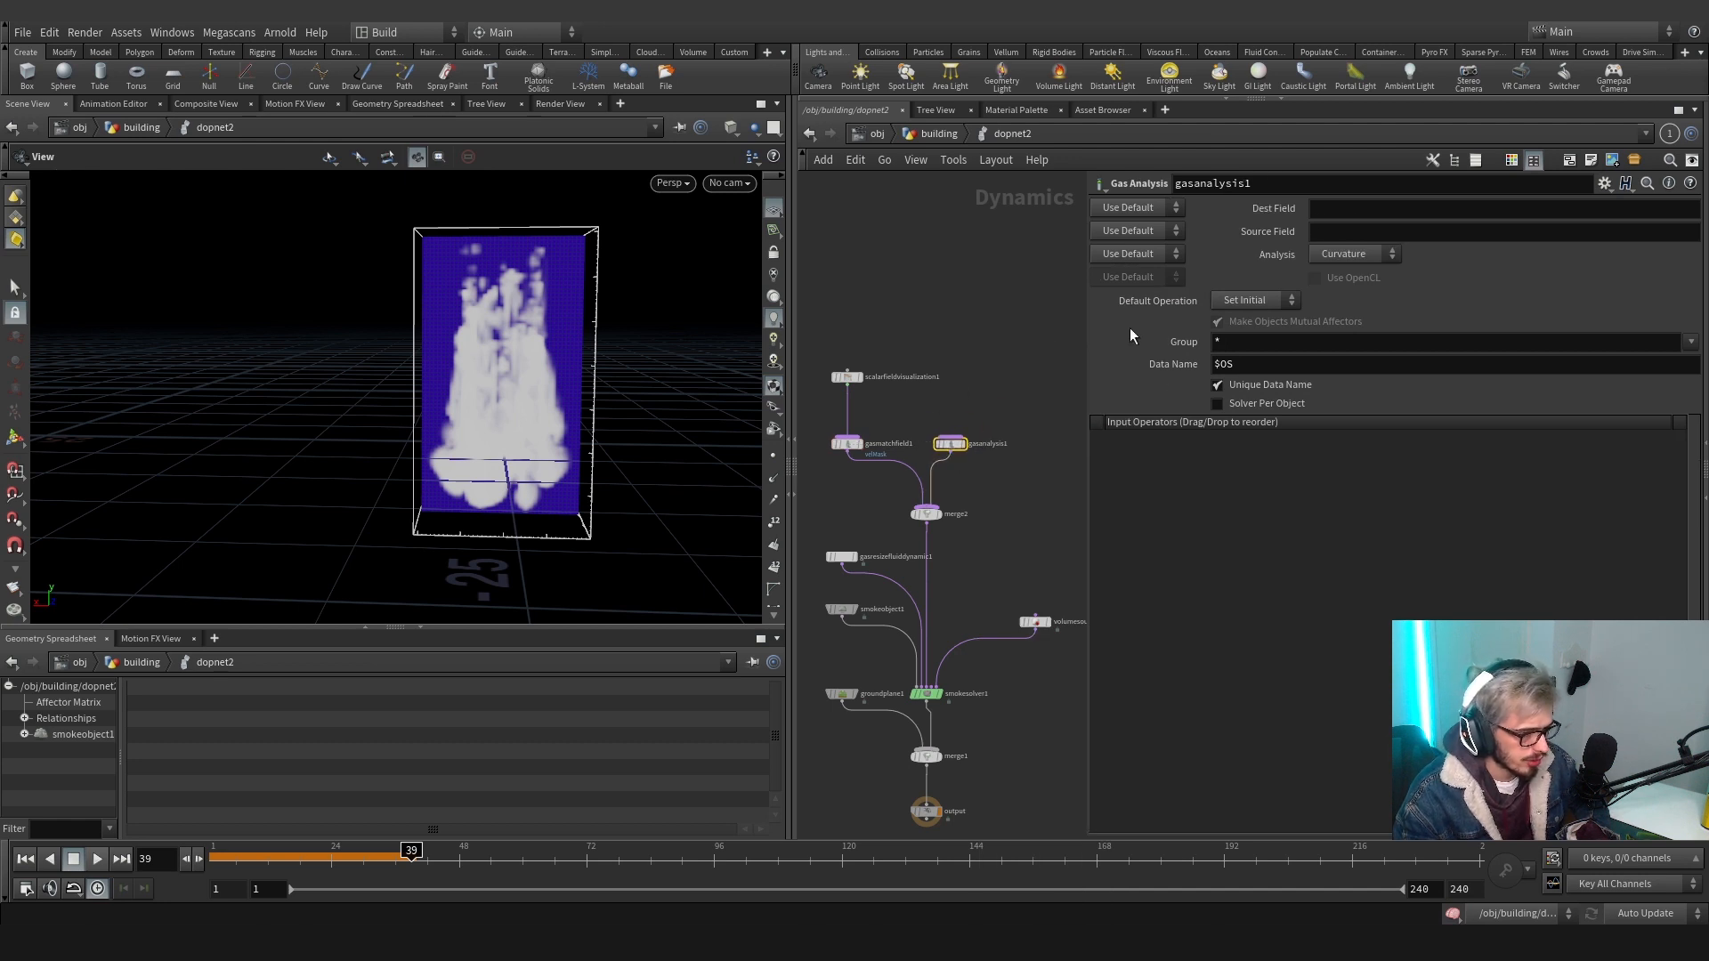
left_click(1332, 208)
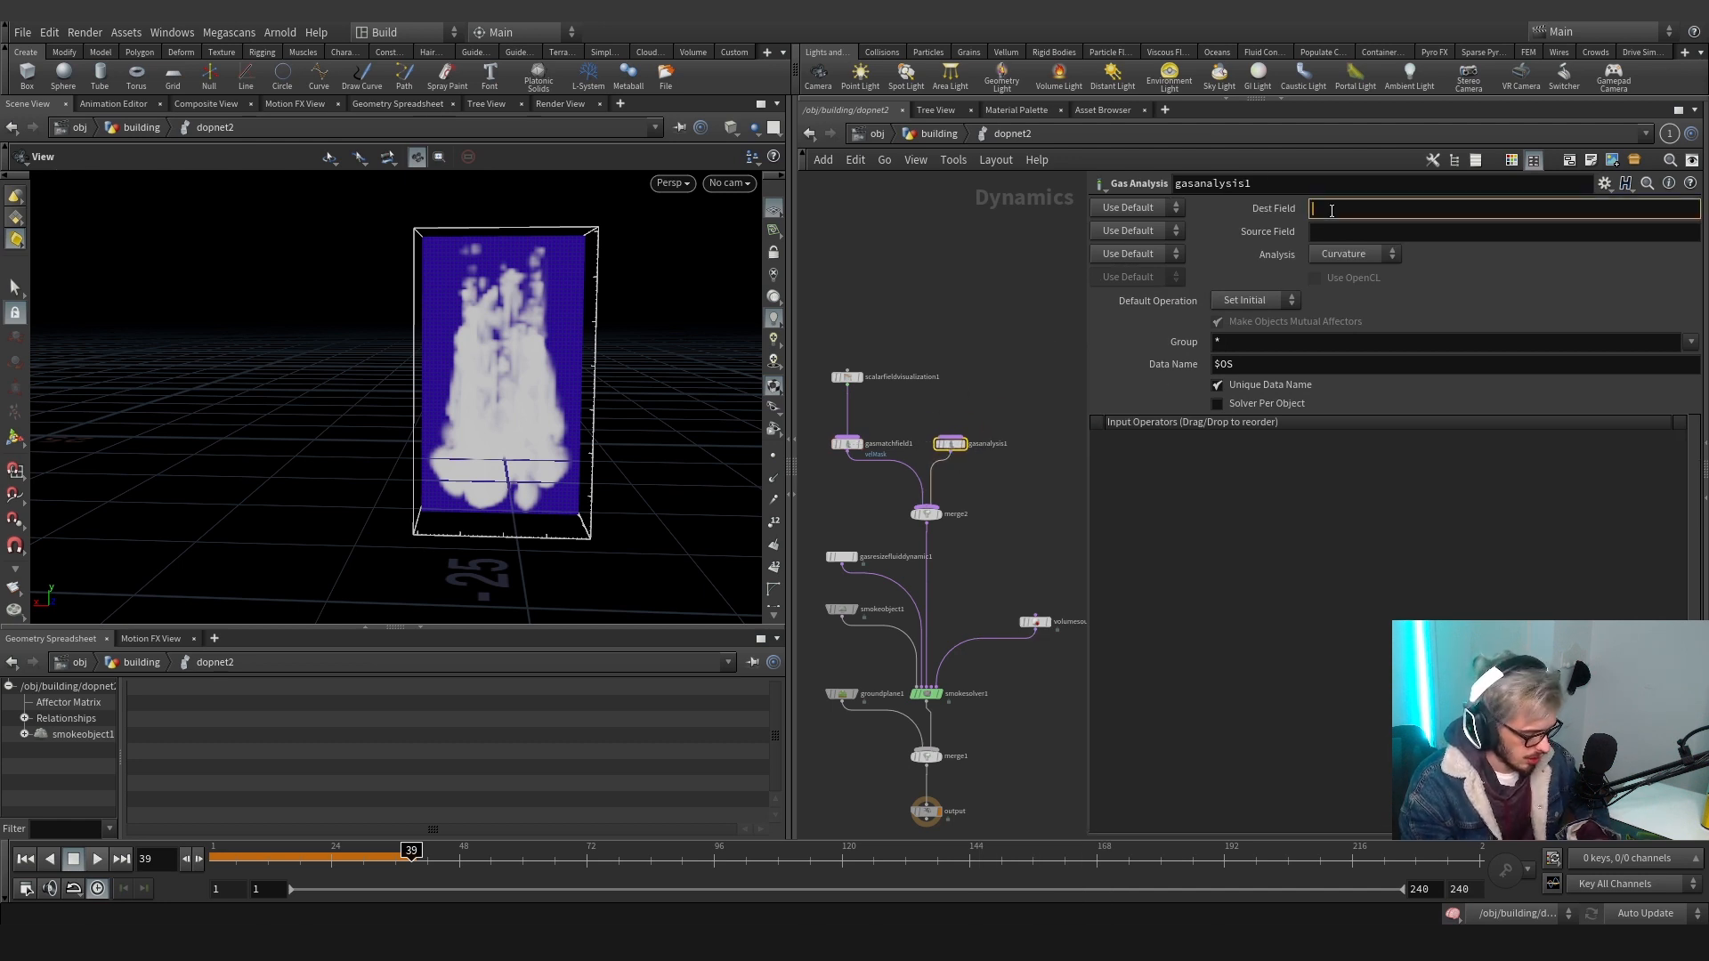
type("velmask")
key("Tab")
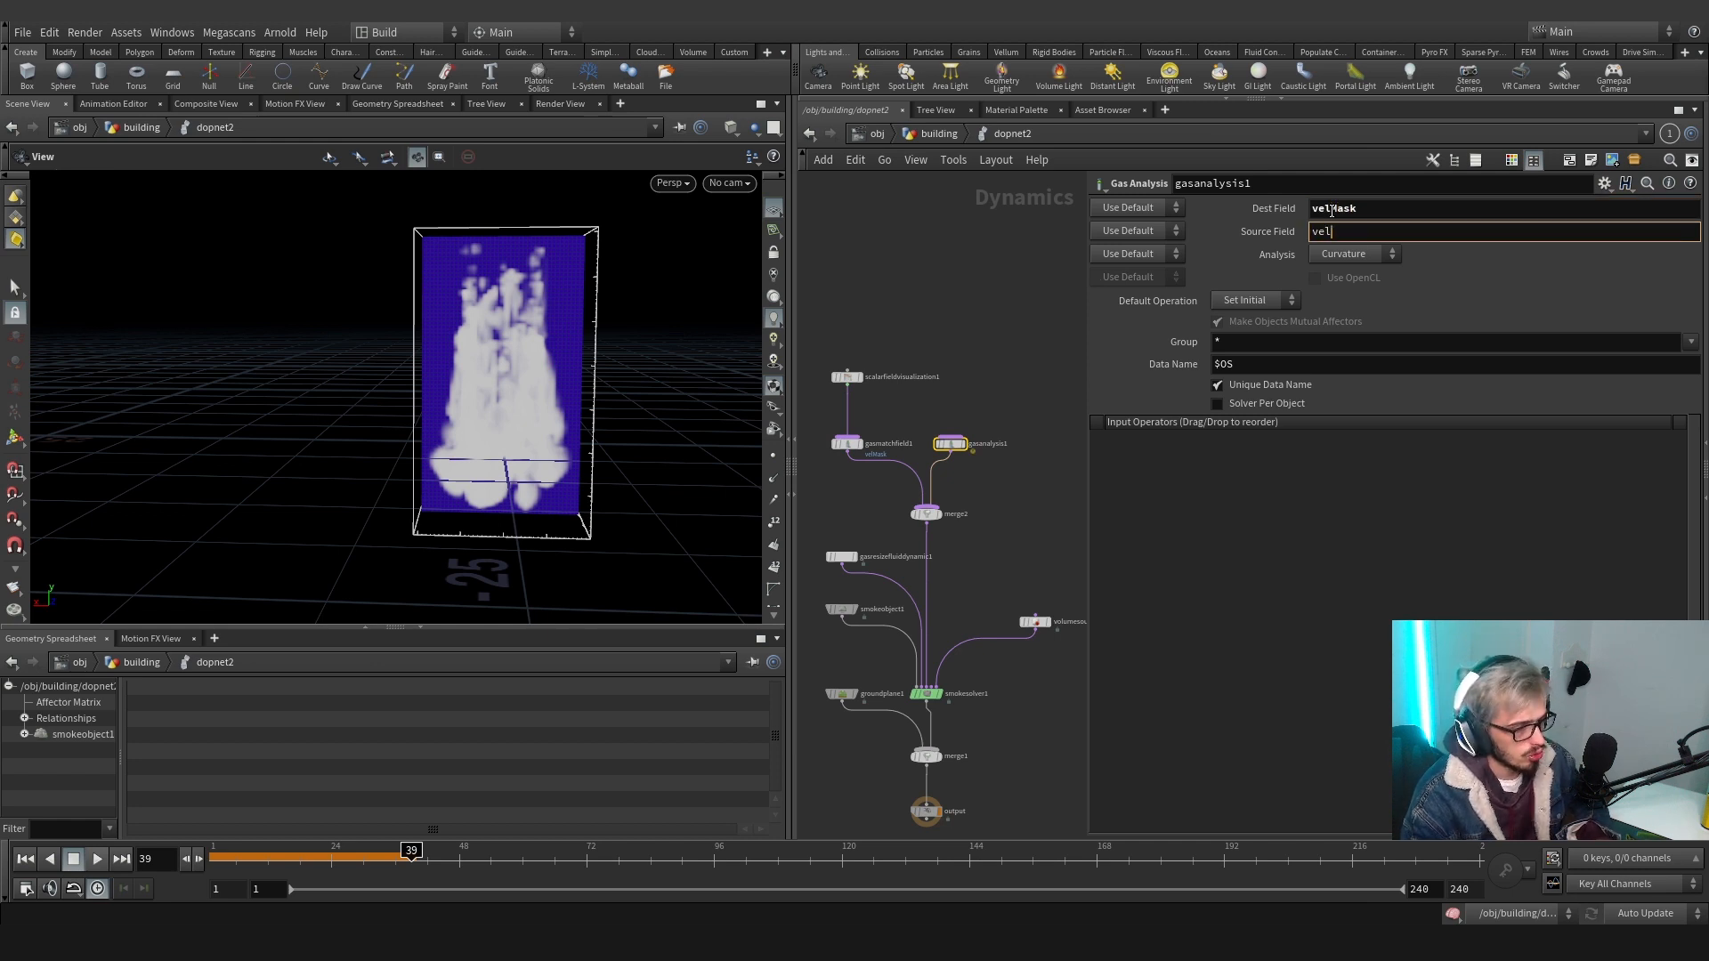
left_click(1361, 255)
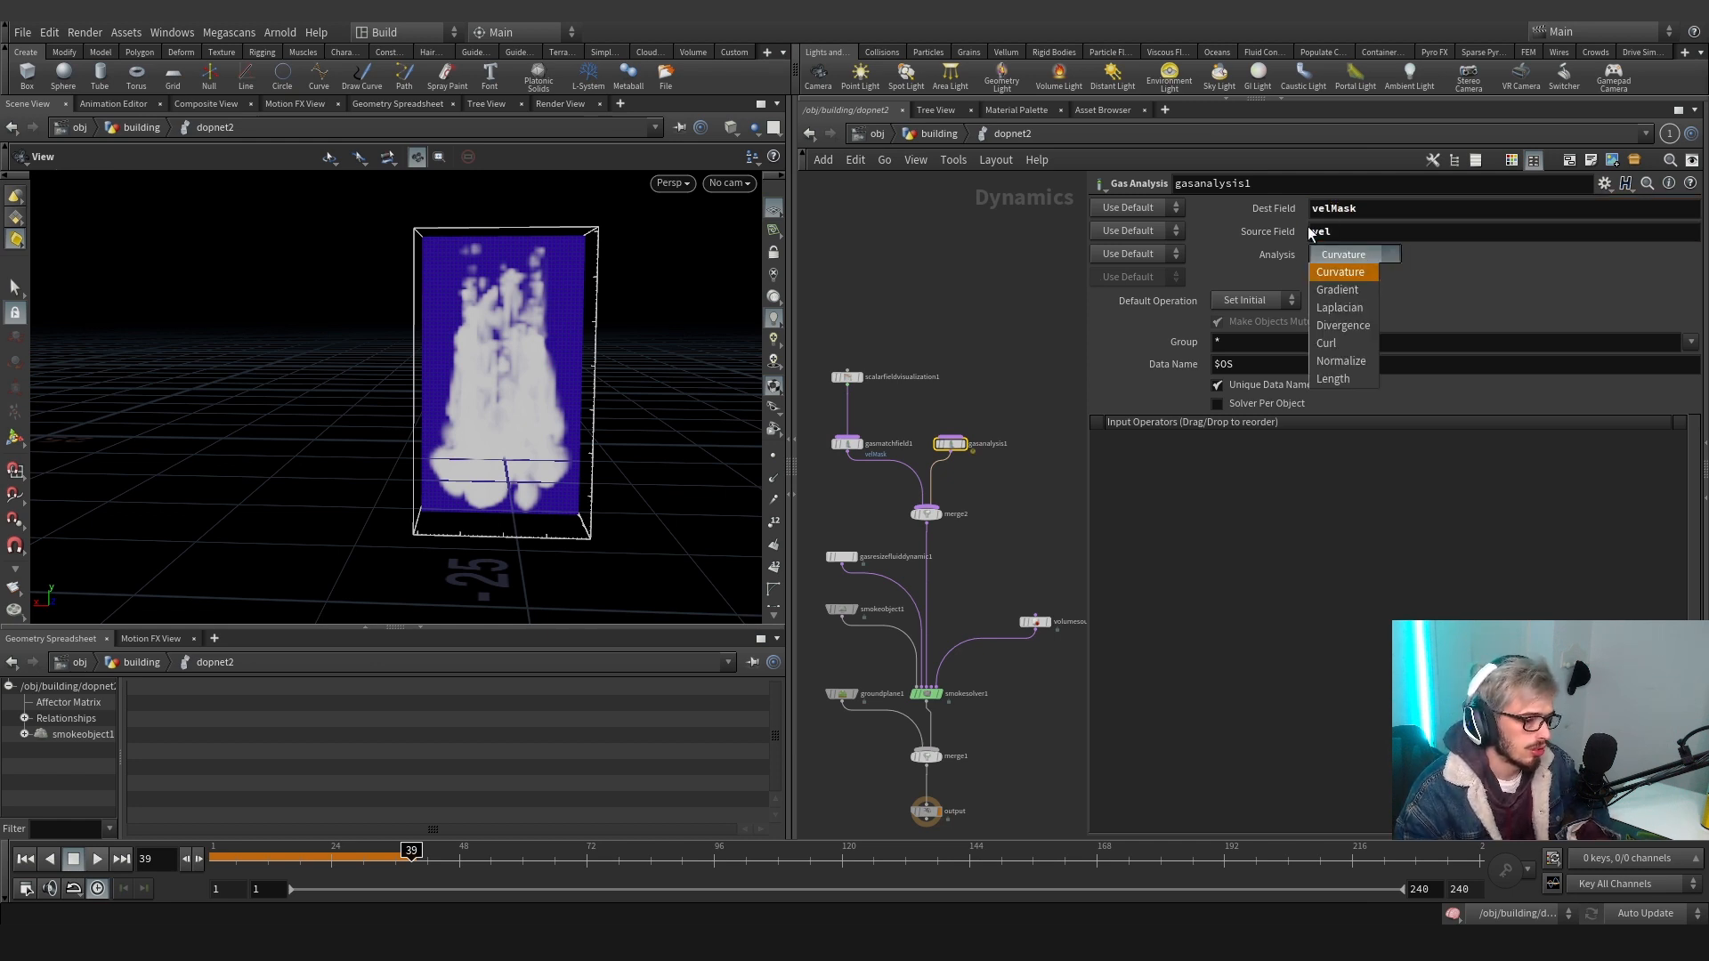
left_click(1361, 383)
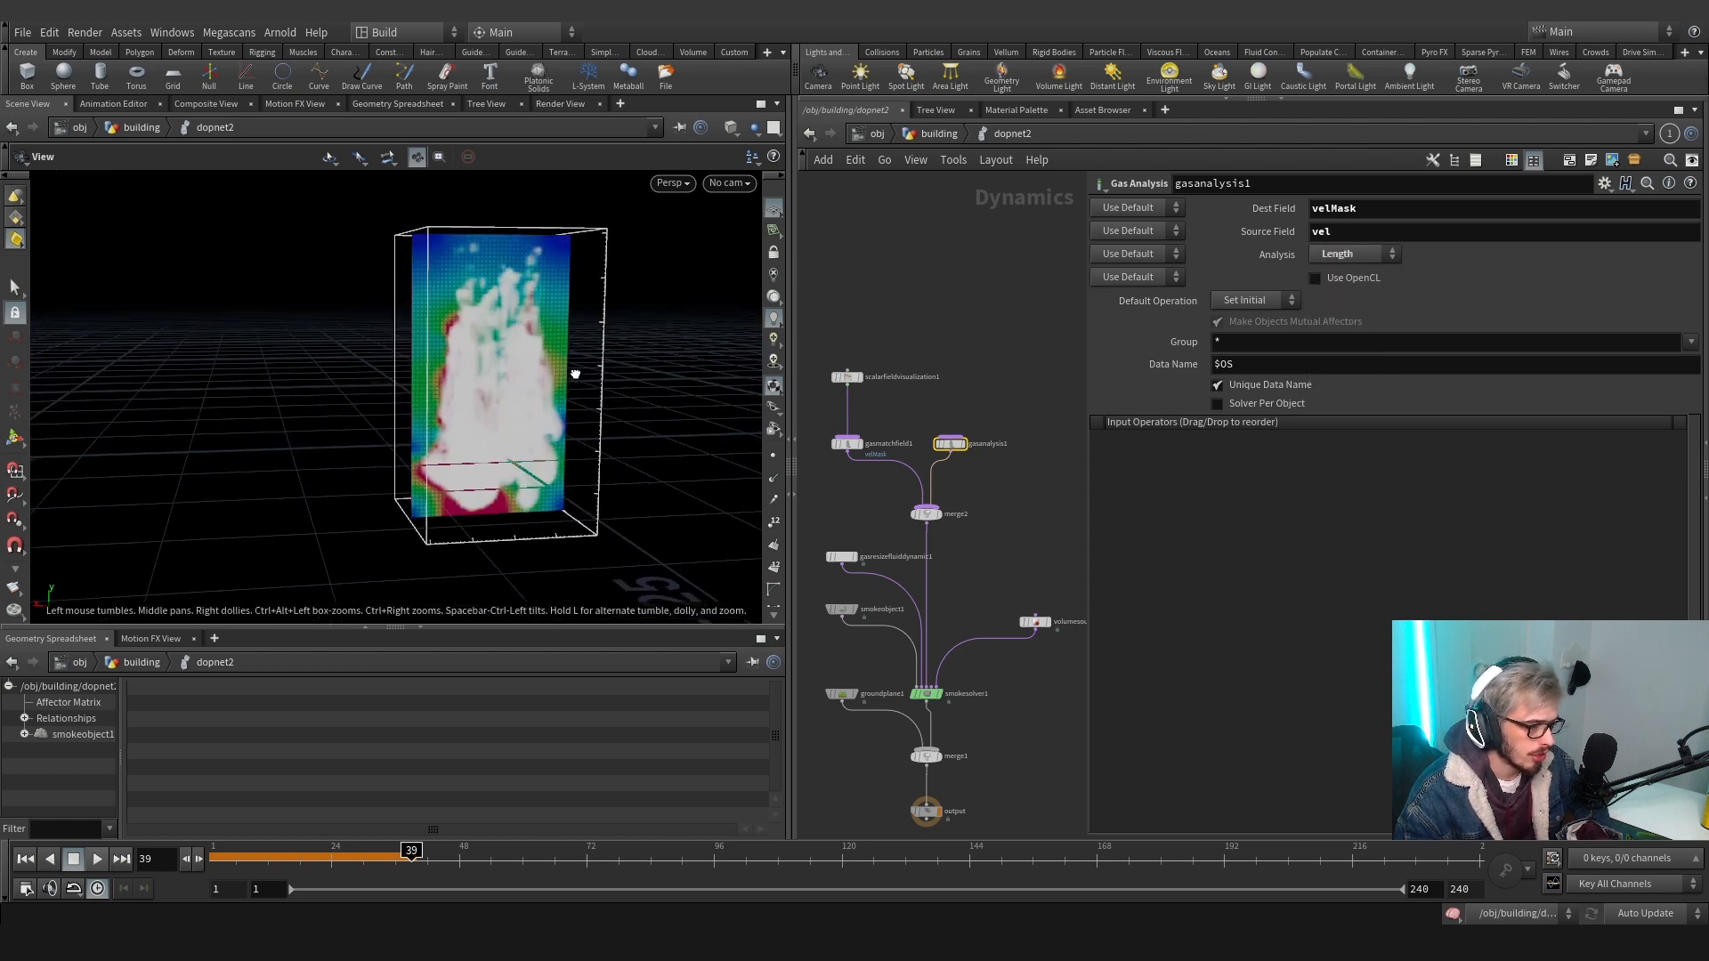
left_click_drag(562, 380, 541, 369)
scroll(892, 408, "up", 3)
- Widen the scalar field visualization's guide range maximum to 7
left_click(823, 349)
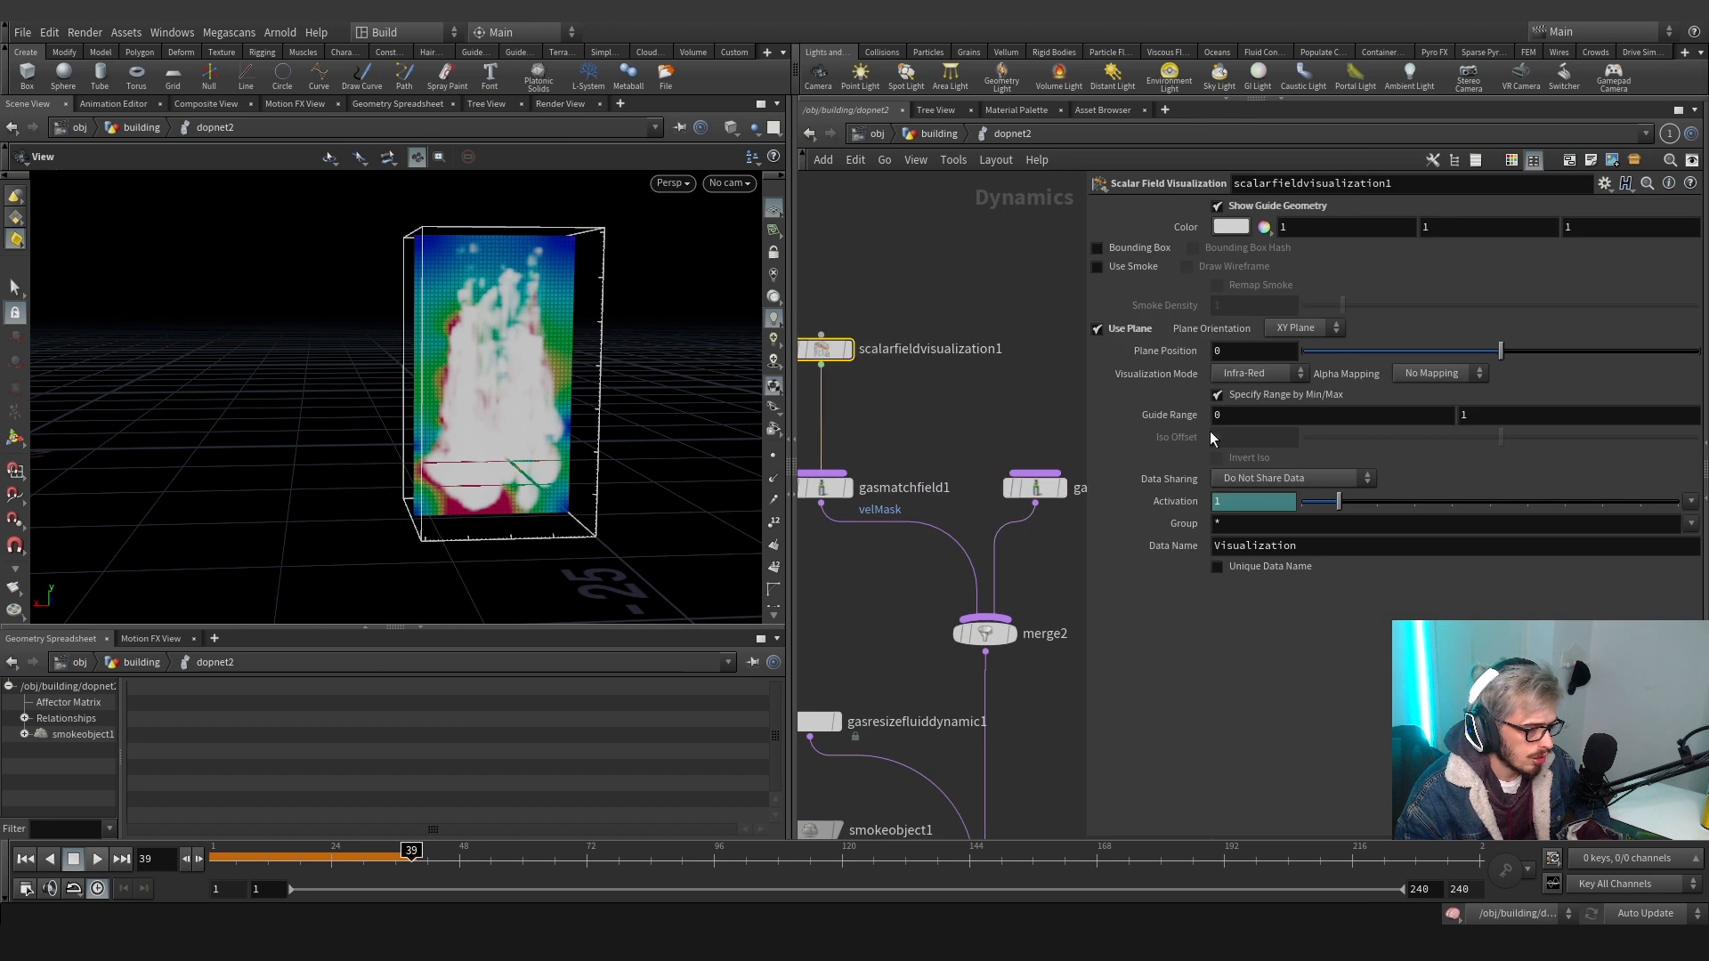
left_click(1510, 411)
type("7")
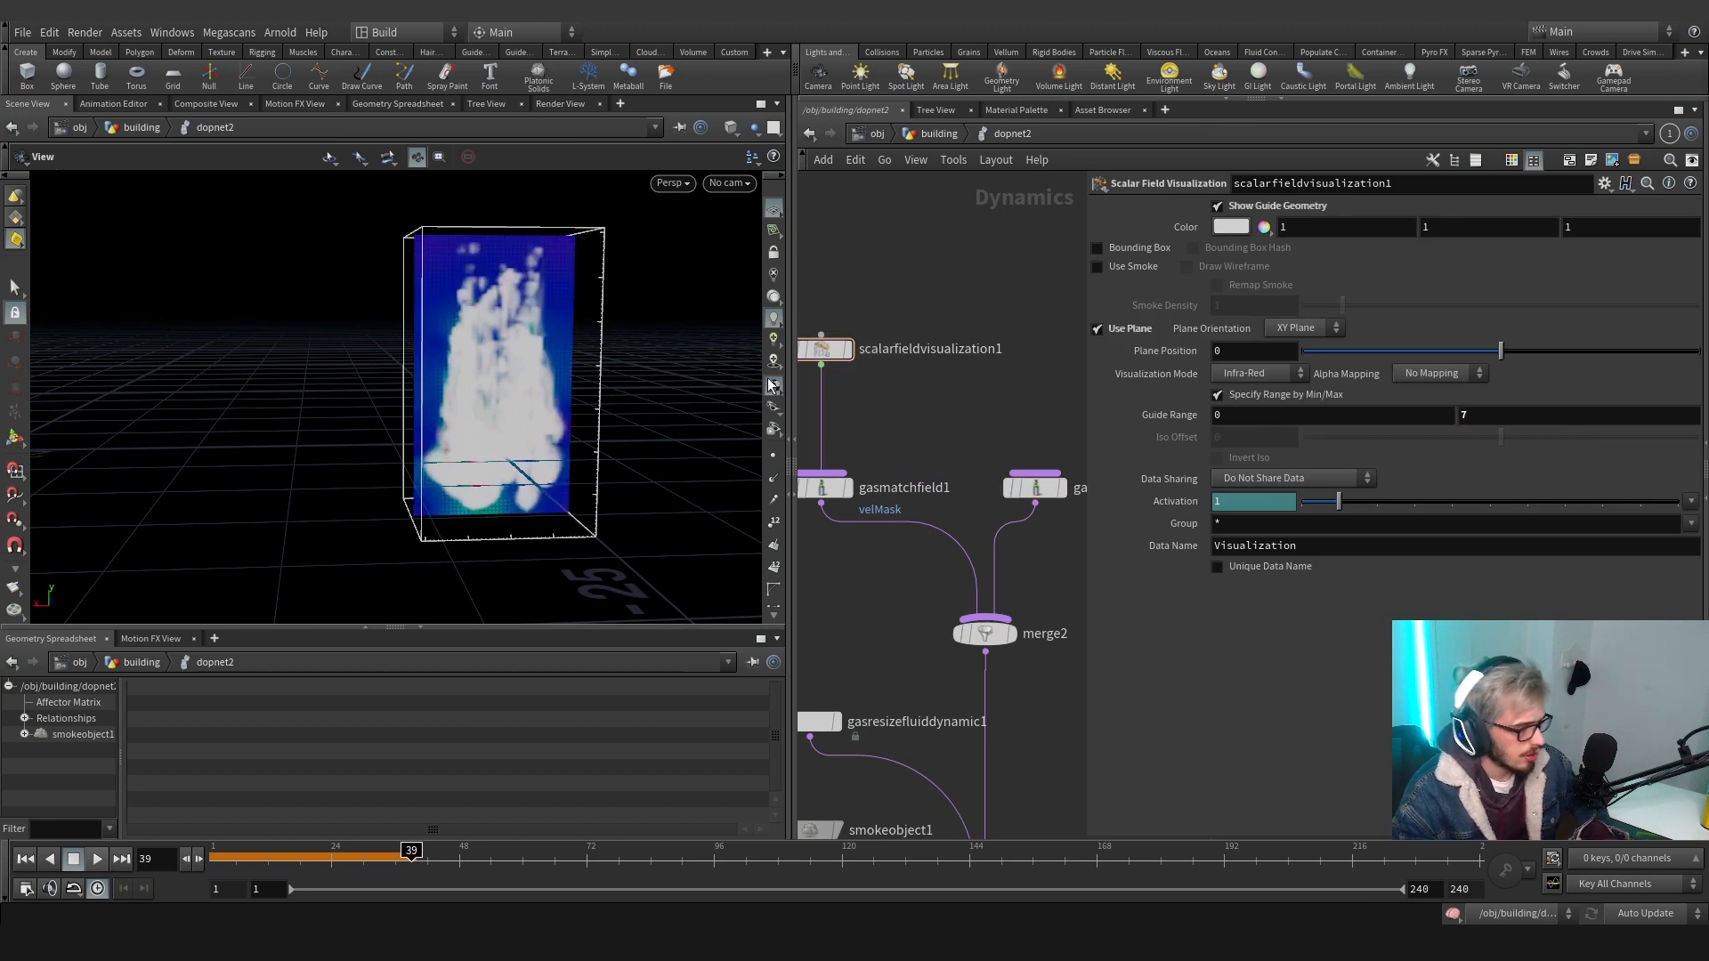
scroll(635, 376, "up", 4)
mouse_move(636, 378)
left_mouse_down()
mouse_move(628, 401)
mouse_move(400, 375)
left_mouse_up()
- Rewind and play the simulation, orbiting to inspect the velMask field plane
left_click_drag(908, 601, 961, 507)
left_click(940, 636)
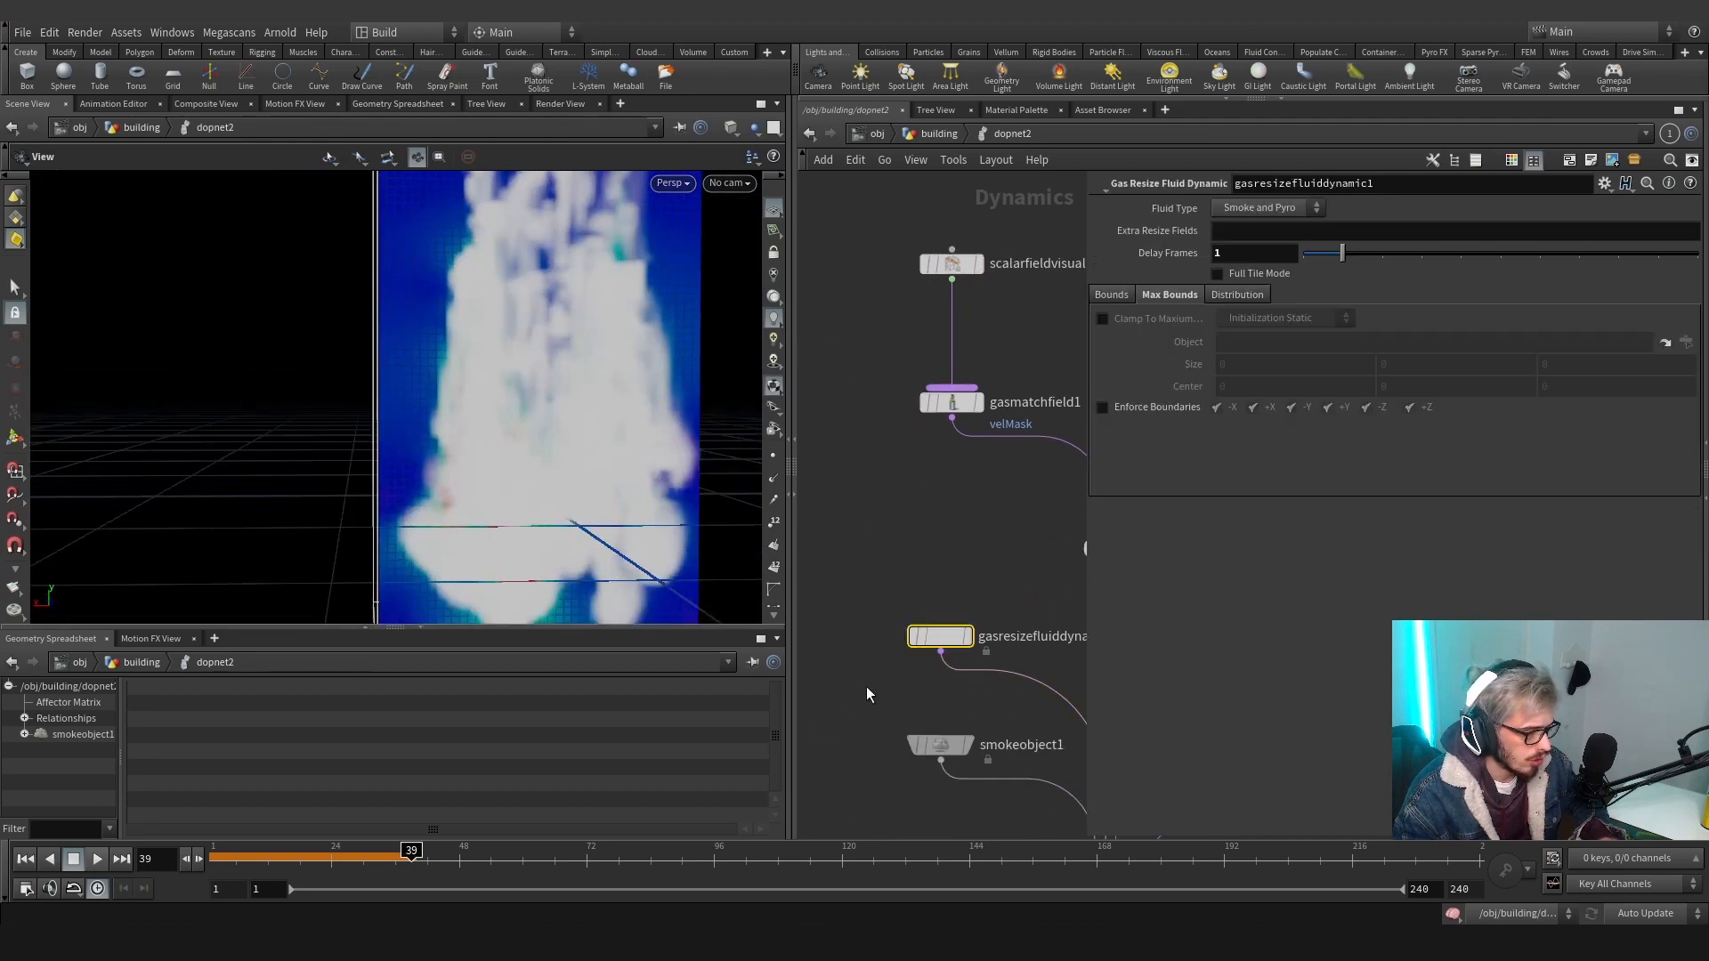
left_click_drag(963, 785, 963, 787)
left_click(1107, 439)
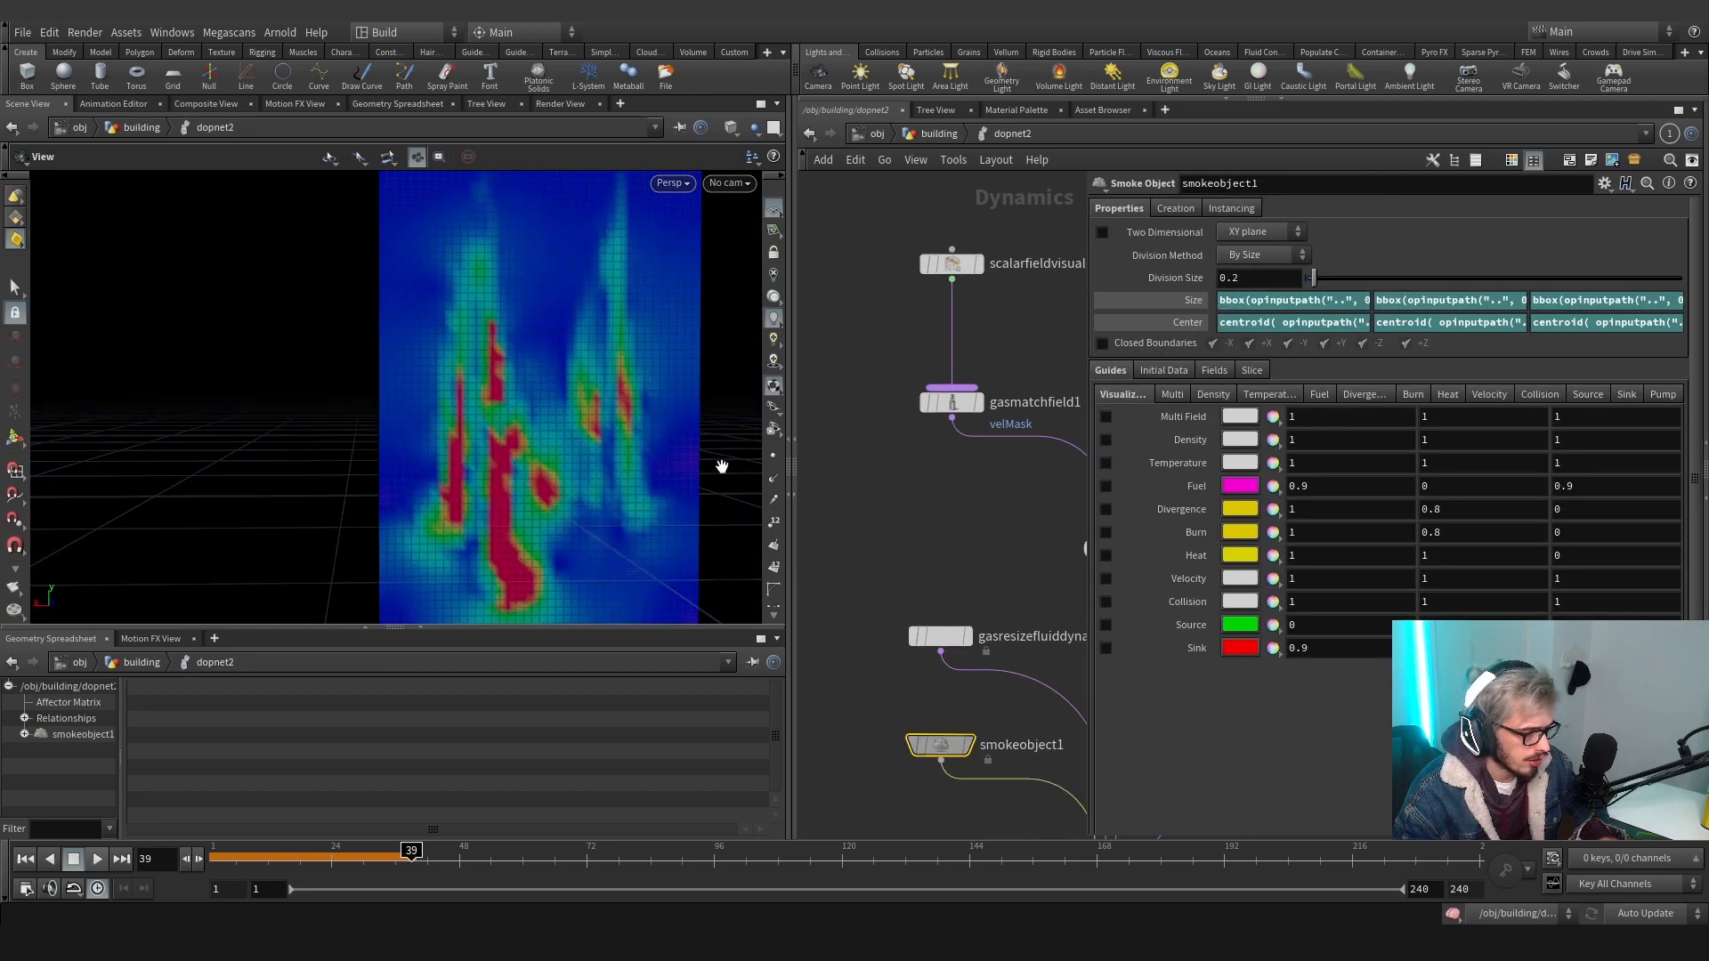
left_click_drag(534, 374, 441, 400)
left_click_drag(411, 851, 169, 861)
left_click(98, 859)
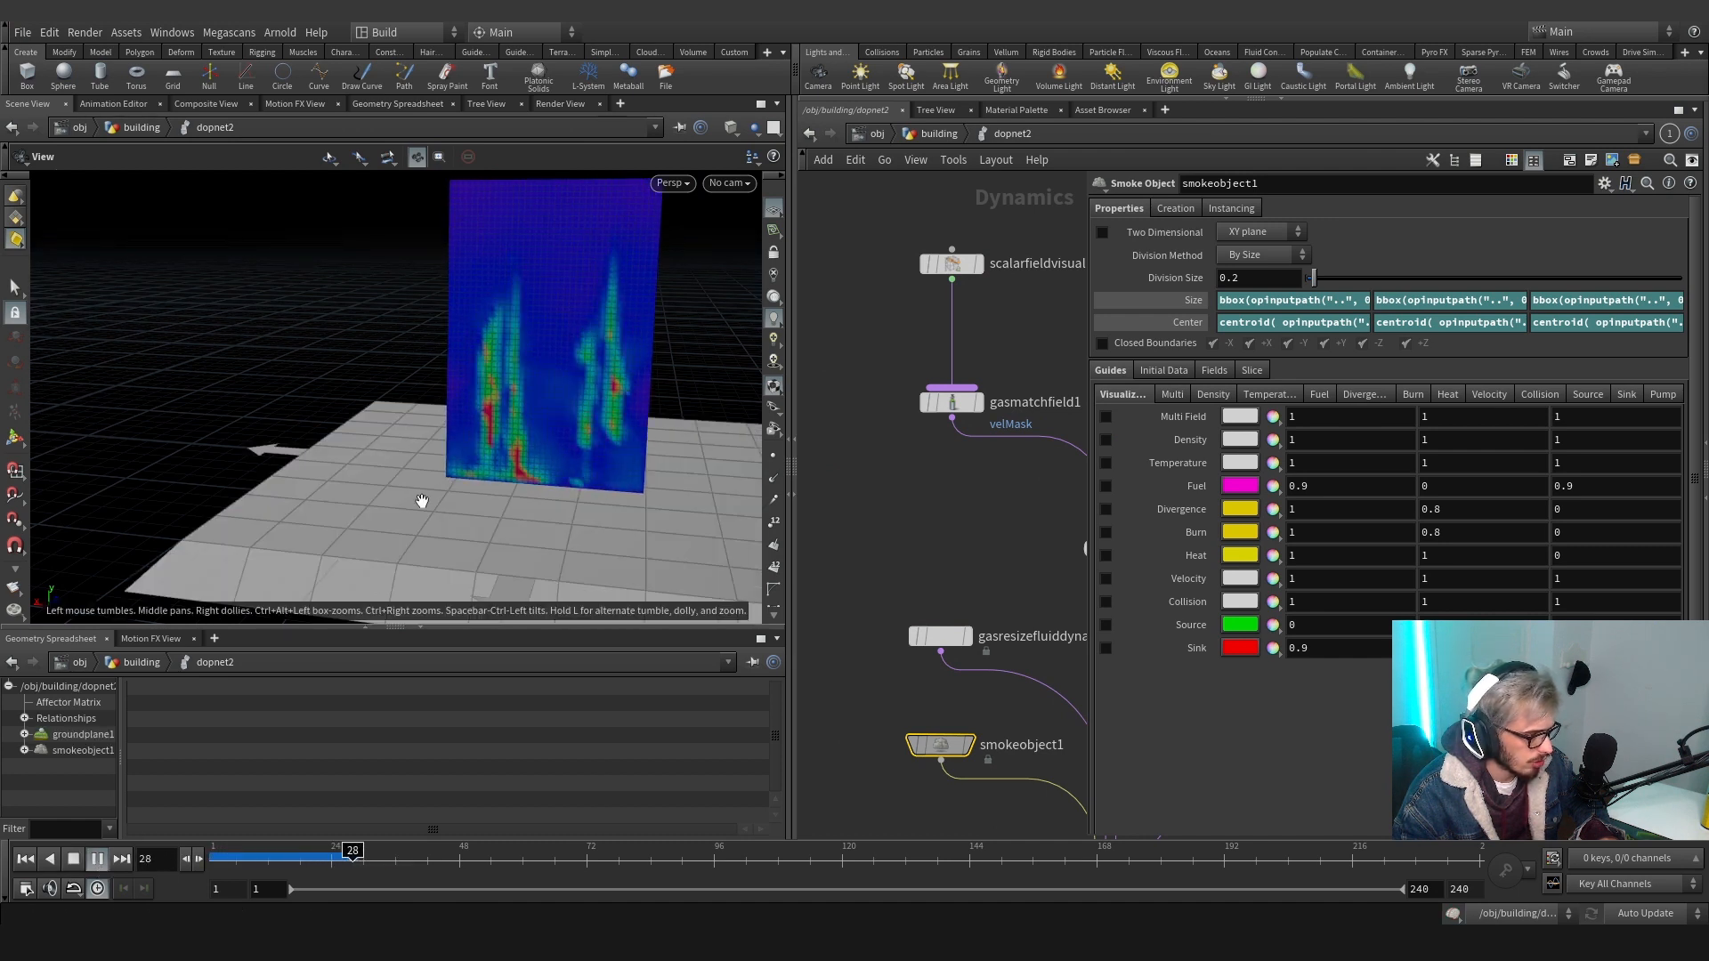
mouse_move(501, 316)
left_mouse_down()
mouse_move(493, 454)
mouse_move(561, 401)
left_mouse_up()
left_click_drag(966, 705, 891, 534)
mouse_move(892, 671)
left_mouse_down()
mouse_move(927, 297)
mouse_move(935, 681)
left_mouse_up()
- Turn off Show Guide Geometry on scalarfieldvisualization1 and enable Density visualization on smokeobject1's Guides
left_click(880, 529)
left_click(867, 237)
left_click(1096, 328)
left_click(1217, 205)
left_click(855, 612)
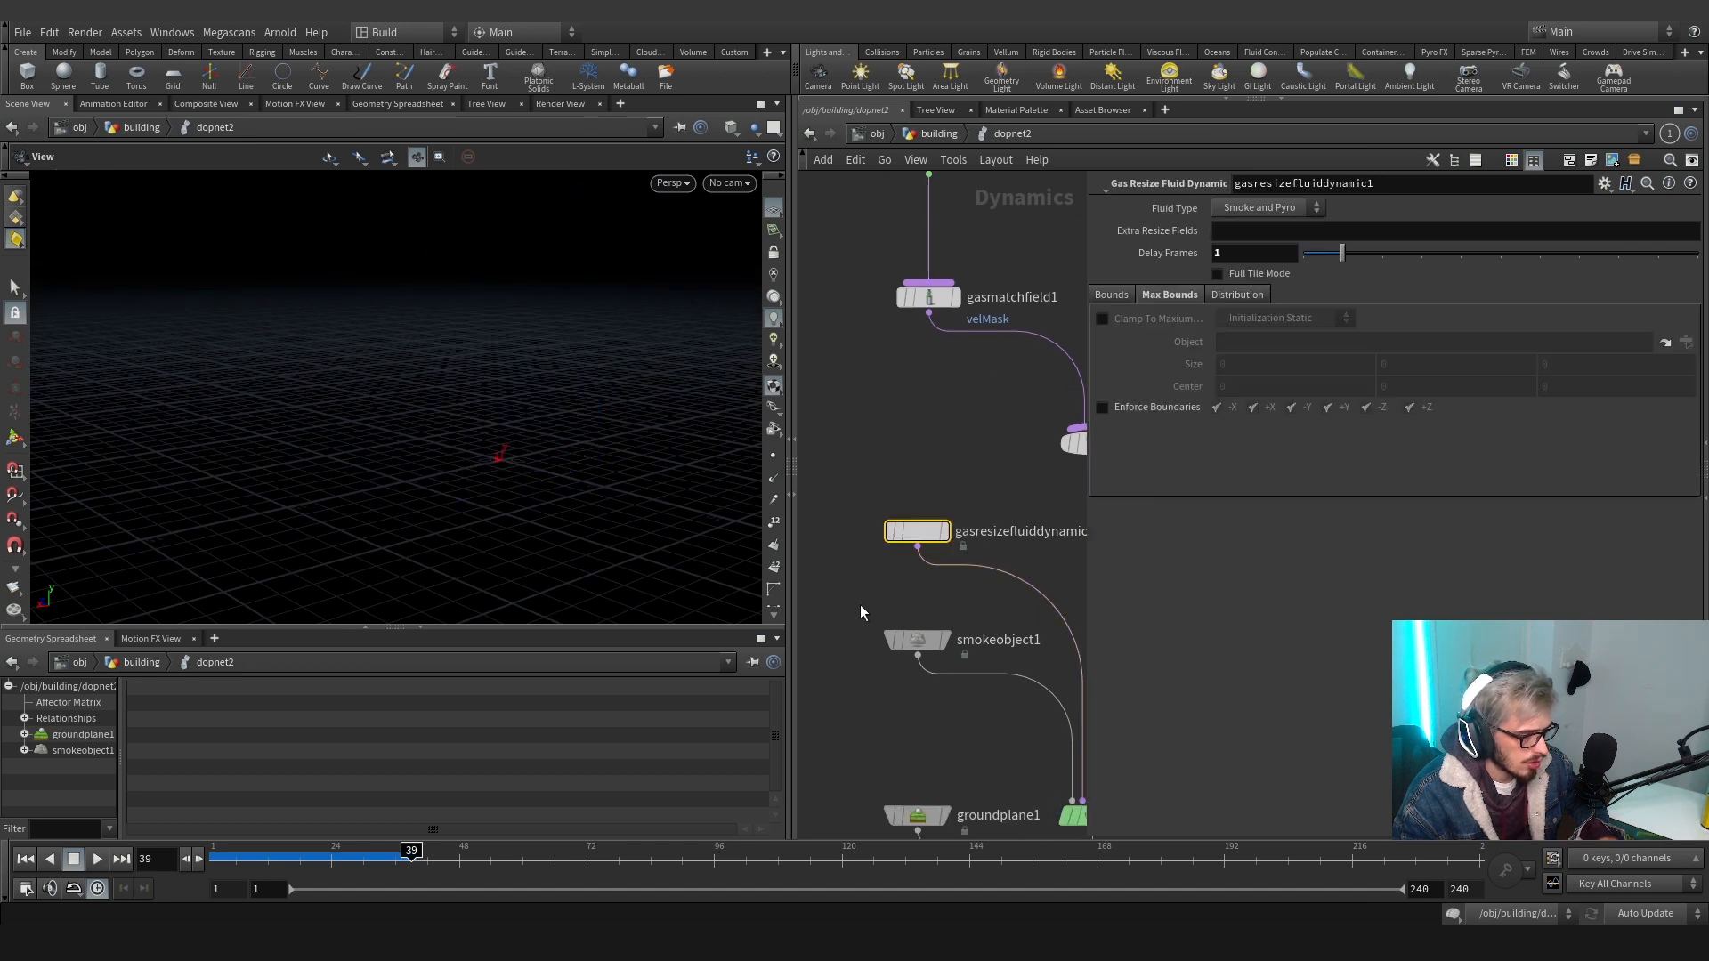
left_click(915, 639)
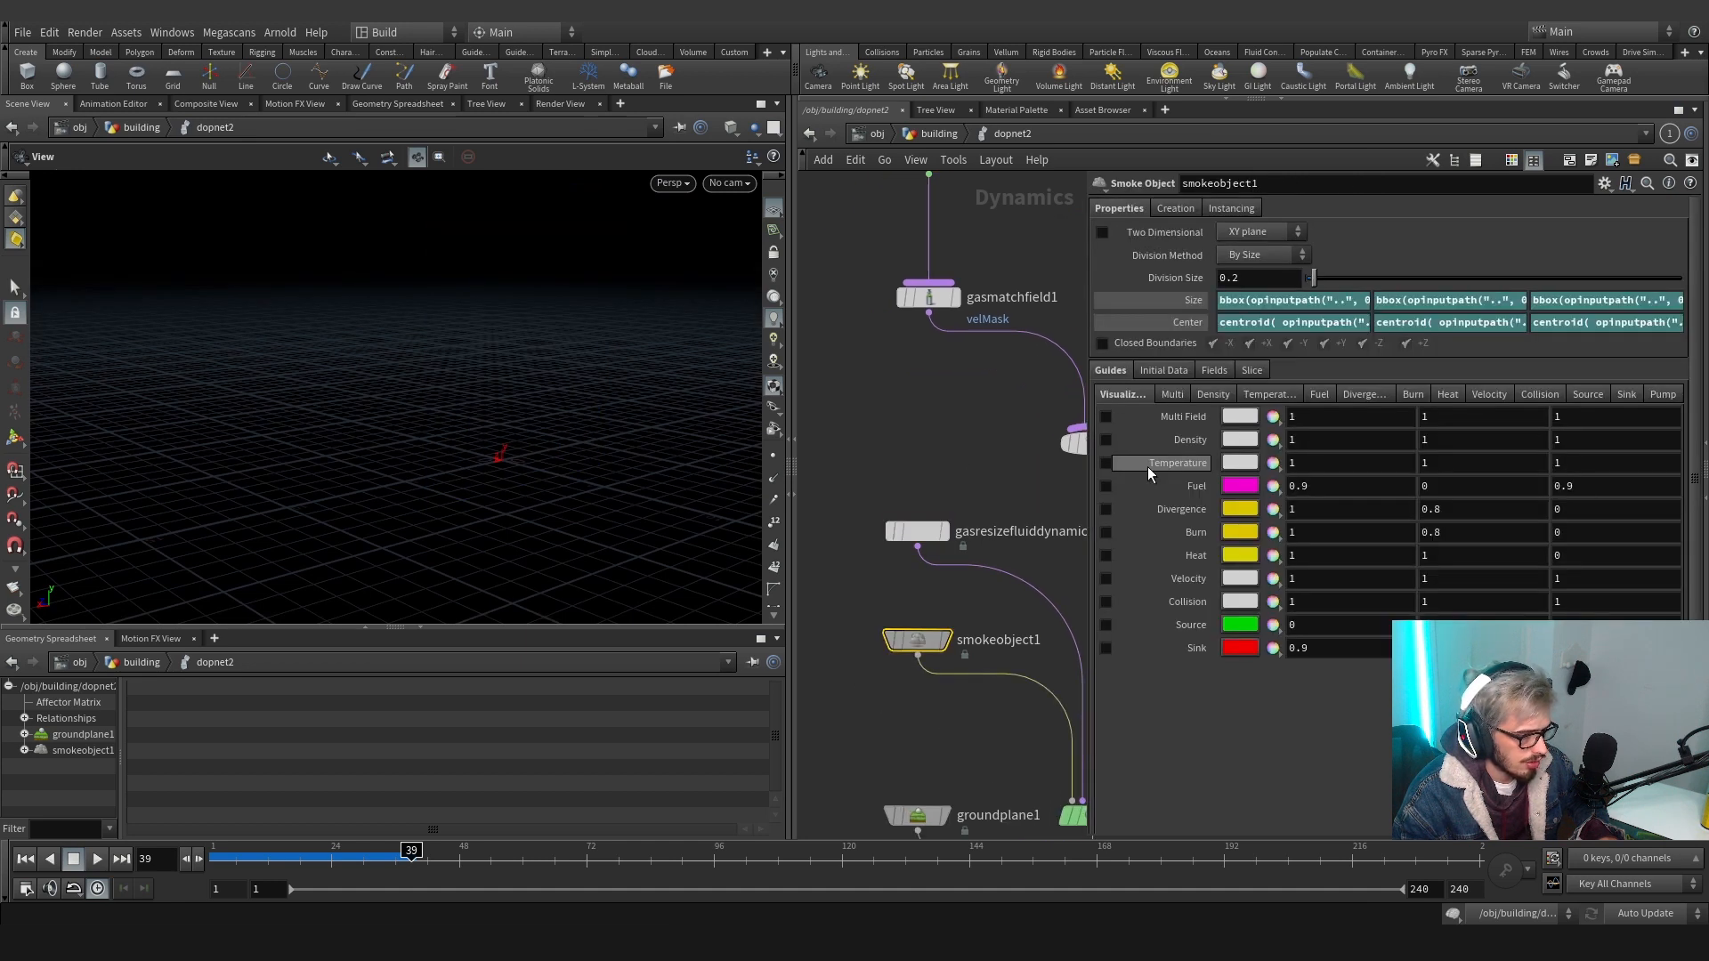
left_click(1108, 440)
scroll(935, 468, "down", 4)
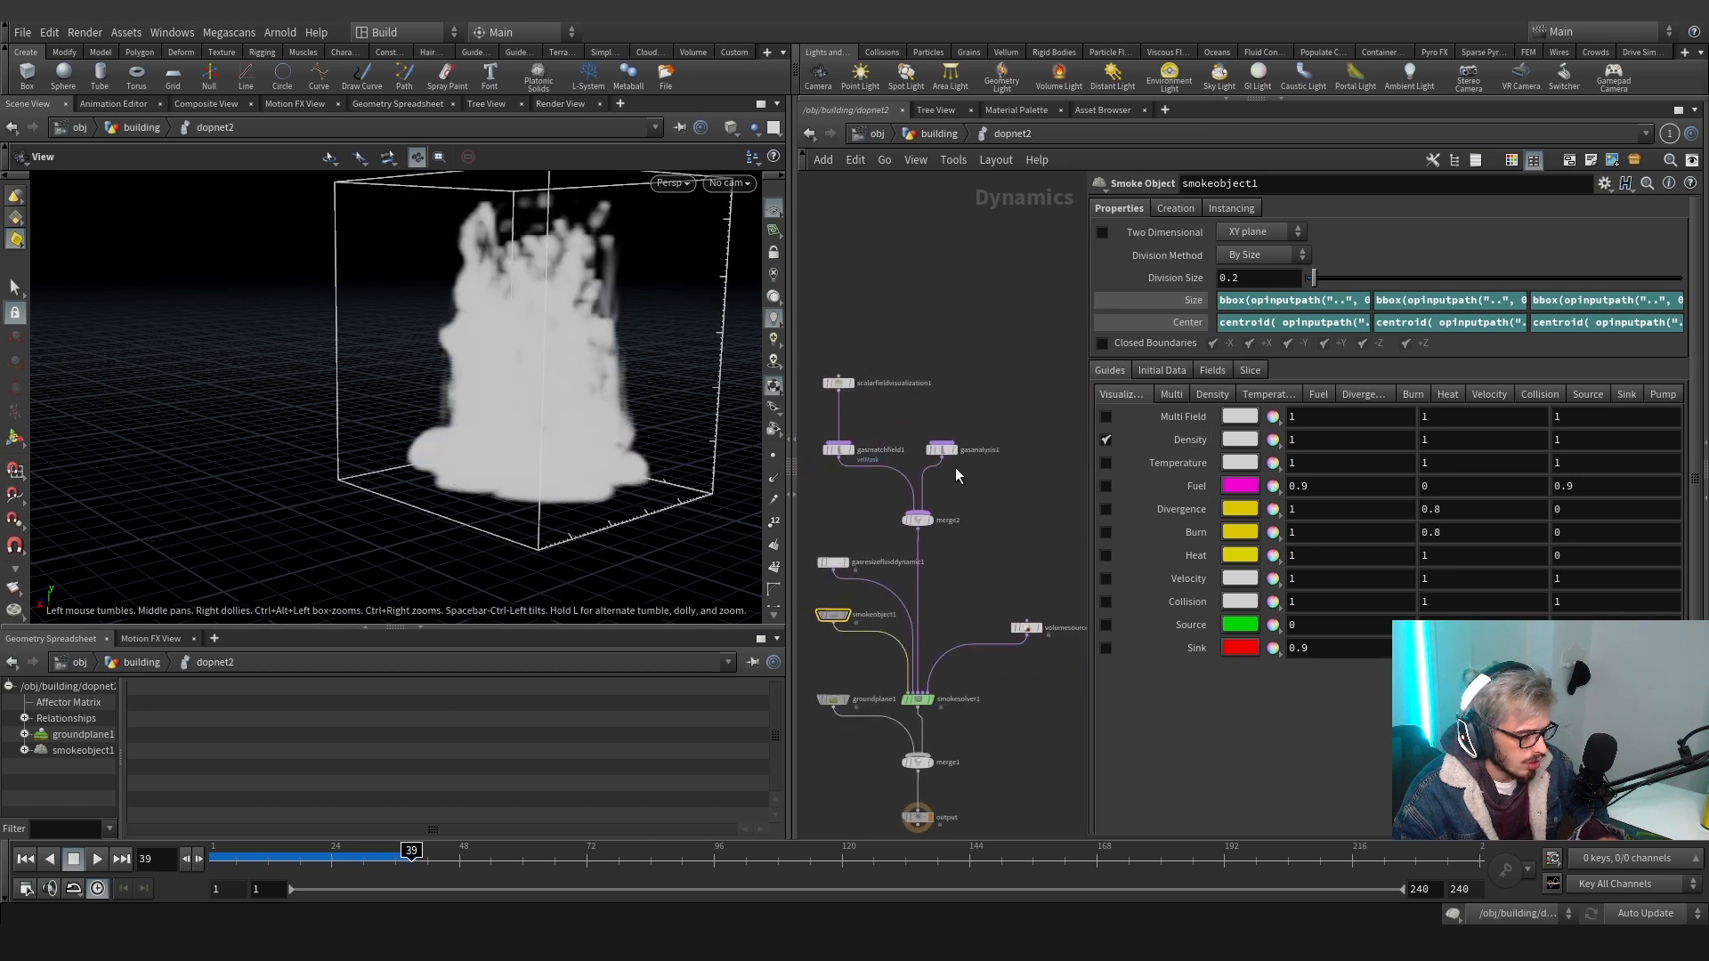
middle_click_drag(933, 452, 848, 531)
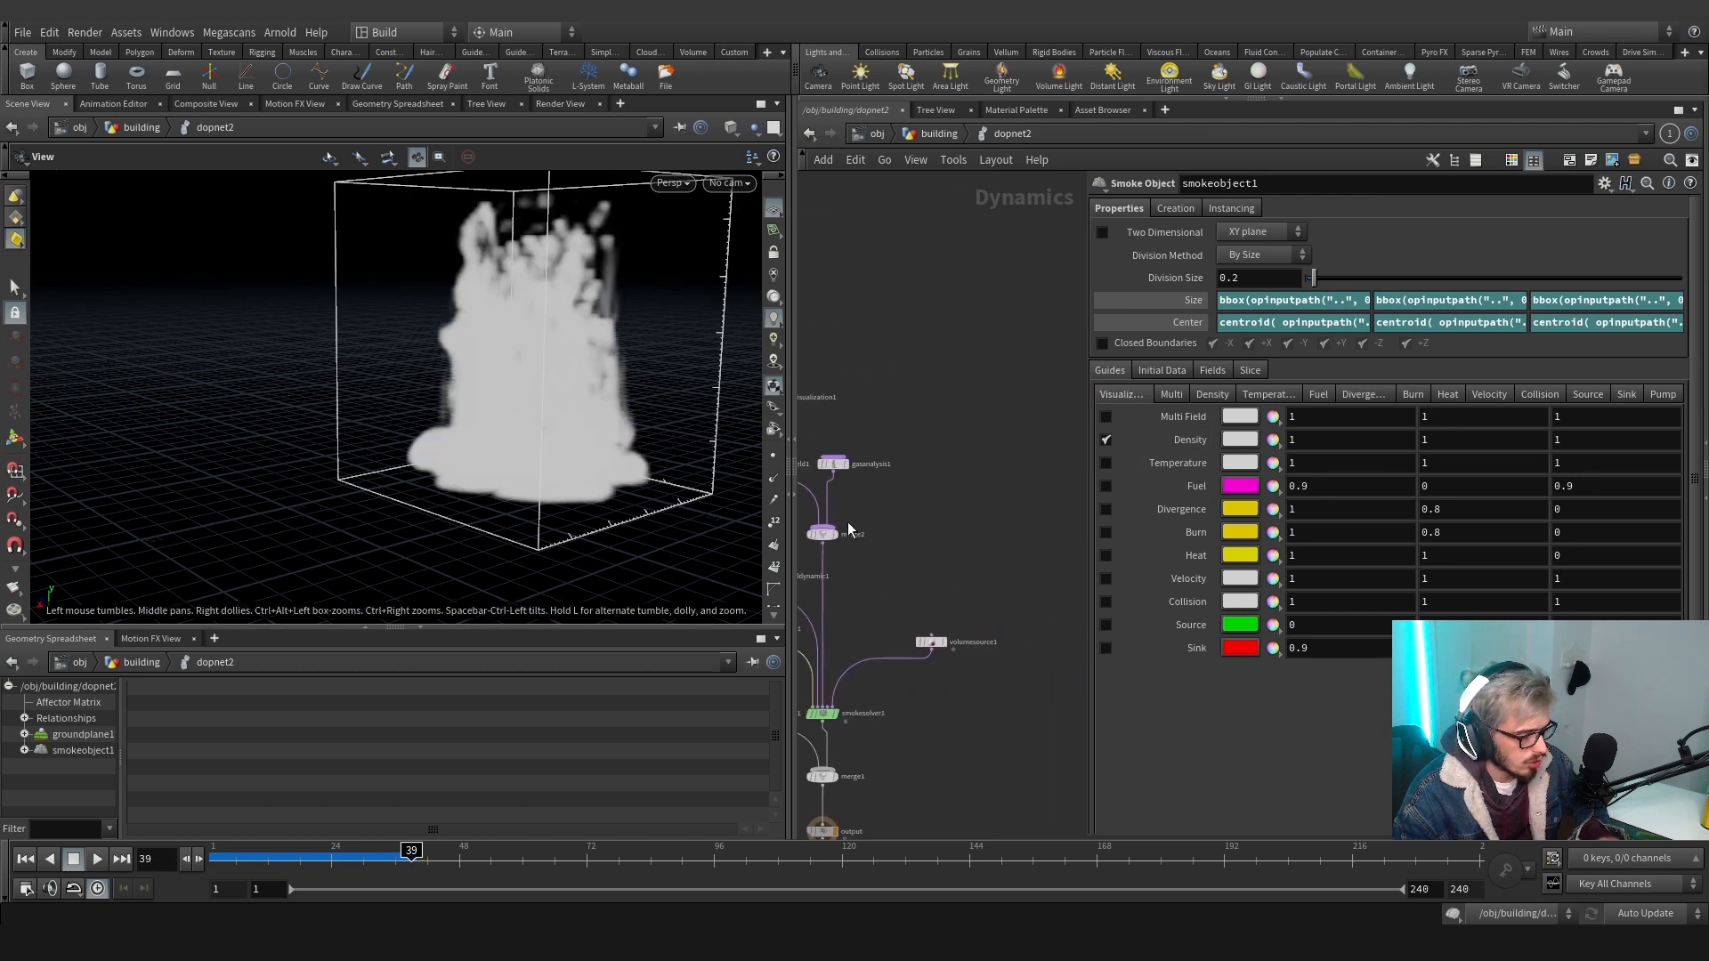
- Add gasturbulence1 with Control Field velMask enabled, Remap Control Field on and Control Max 7
key("Tab")
type("t")
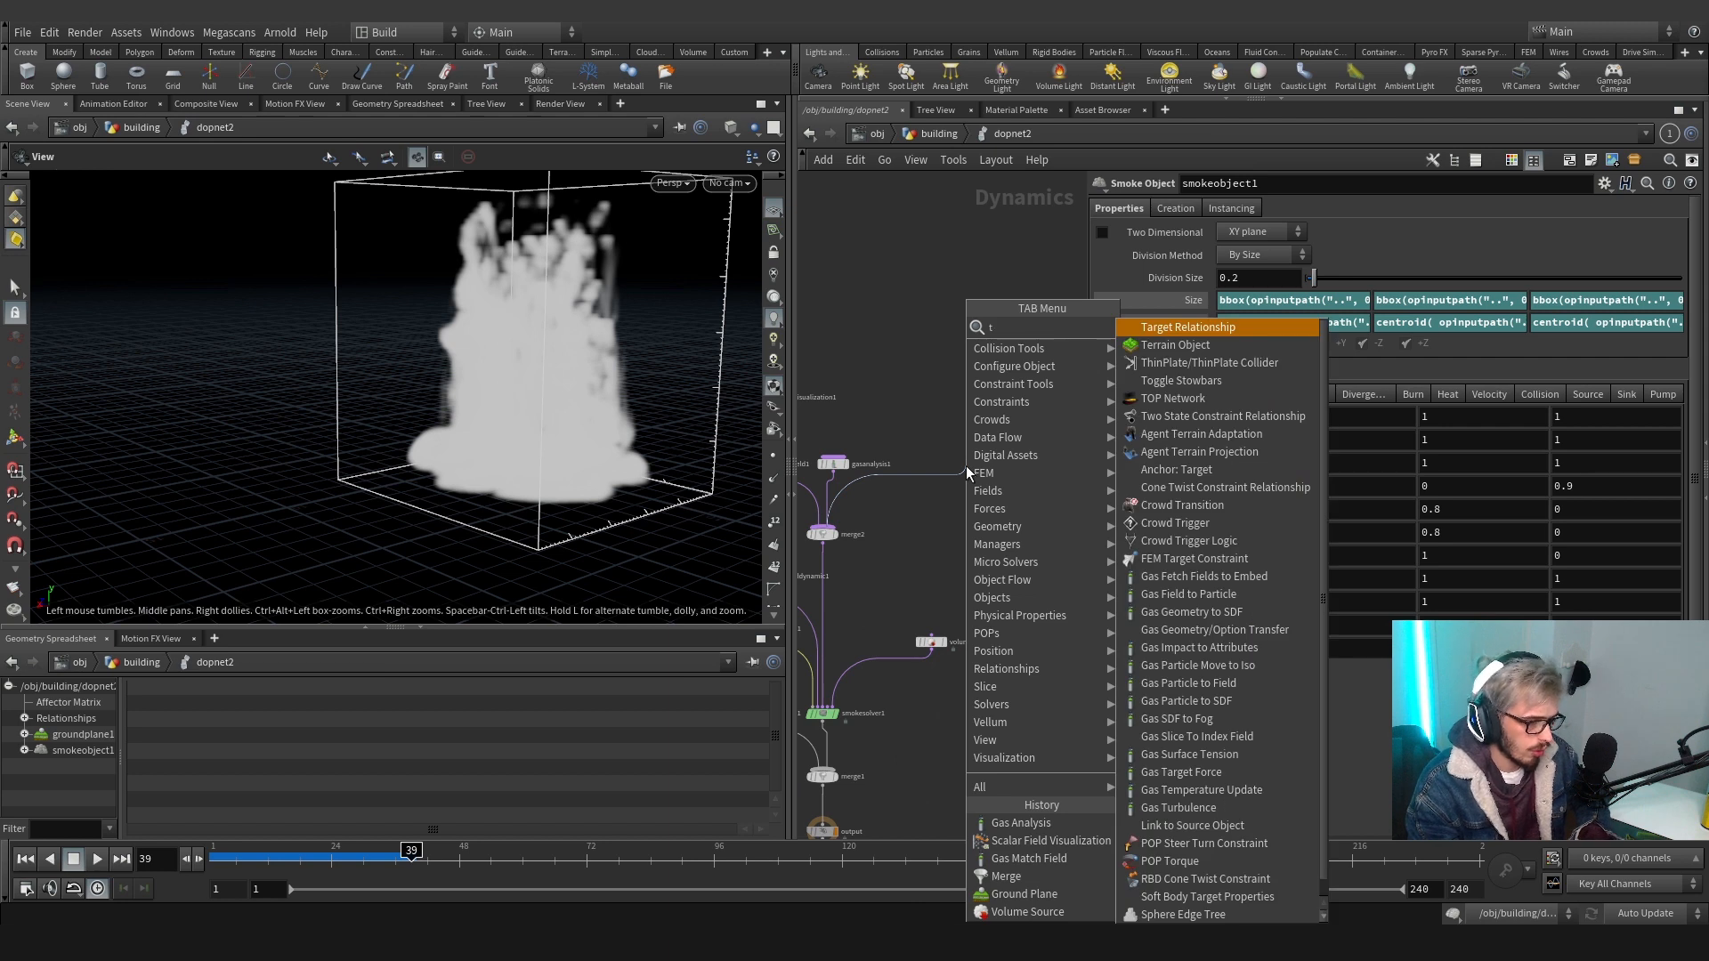
type("urb")
key("Return")
left_click(954, 468)
double_click(1239, 274)
left_click(1235, 250)
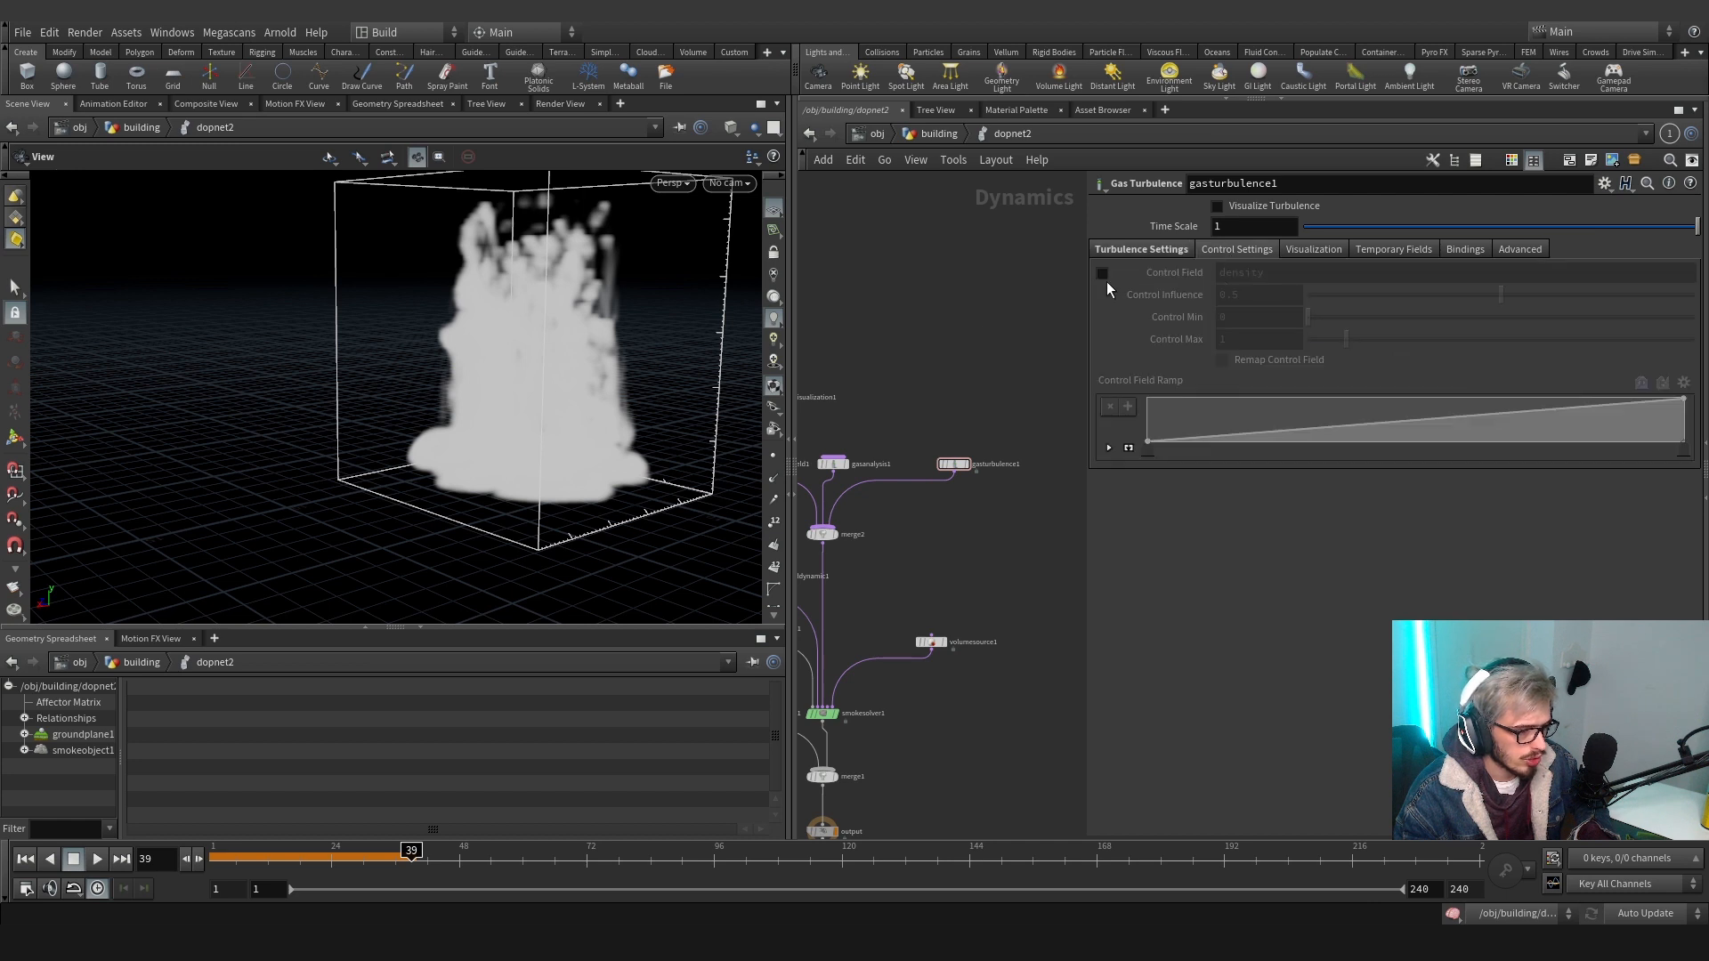
left_click(1104, 274)
double_click(1256, 272)
type("vel")
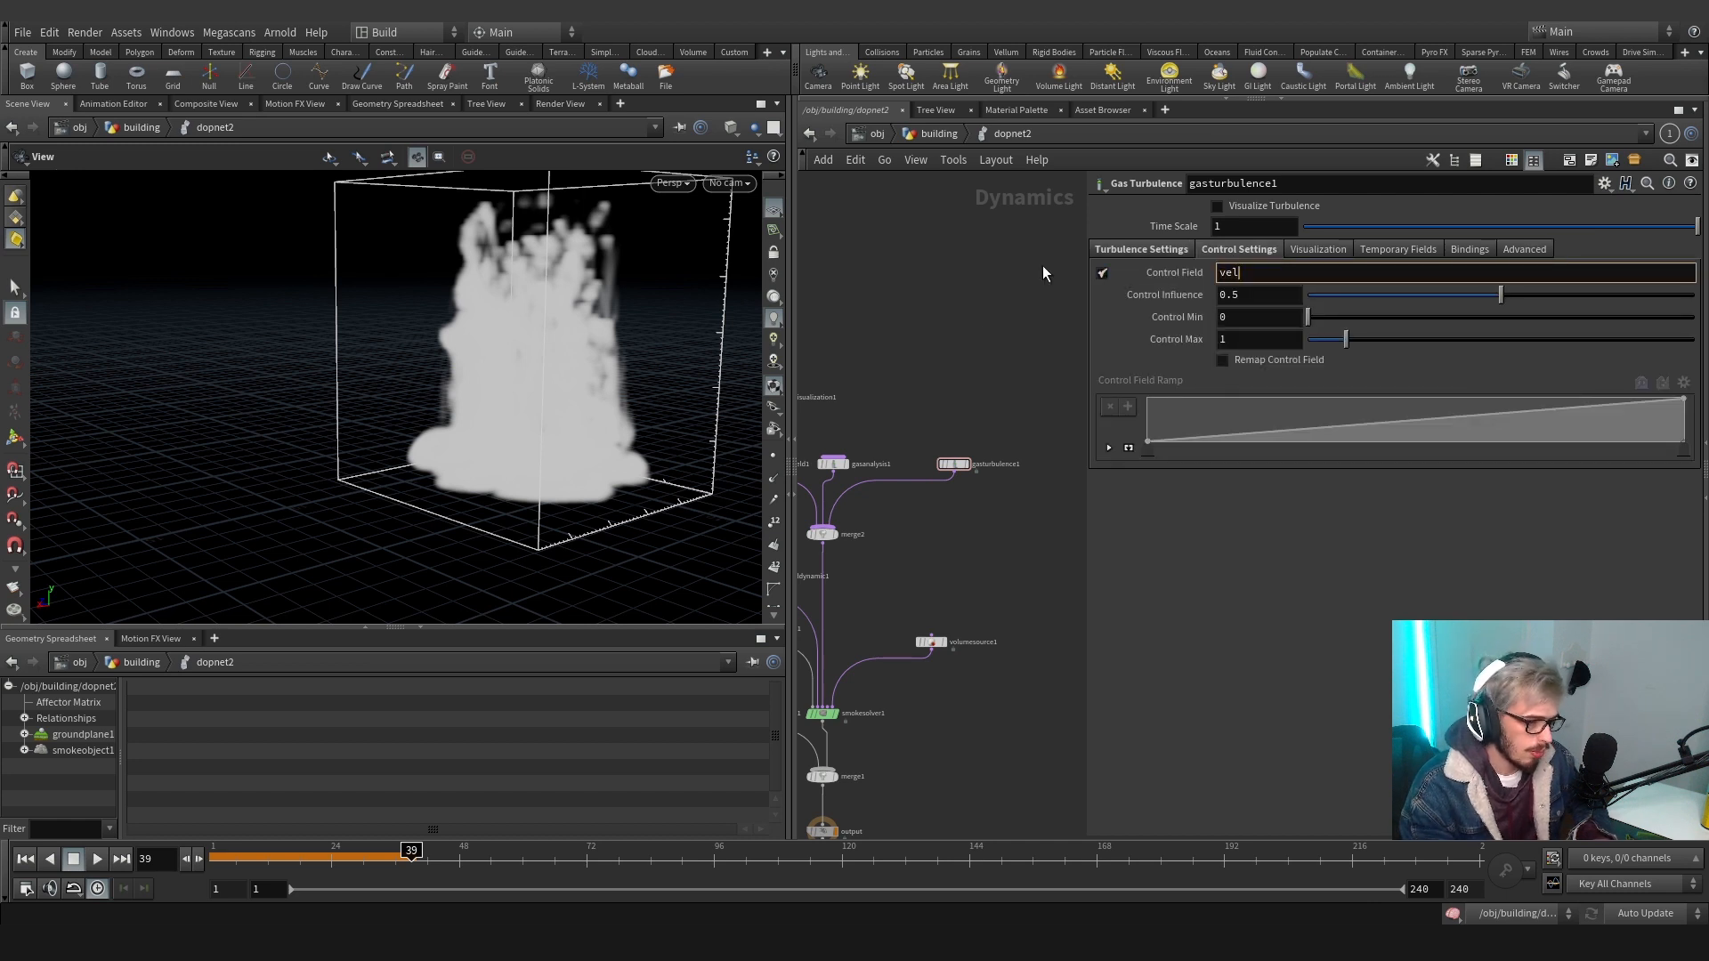
type("Mask")
key("Return")
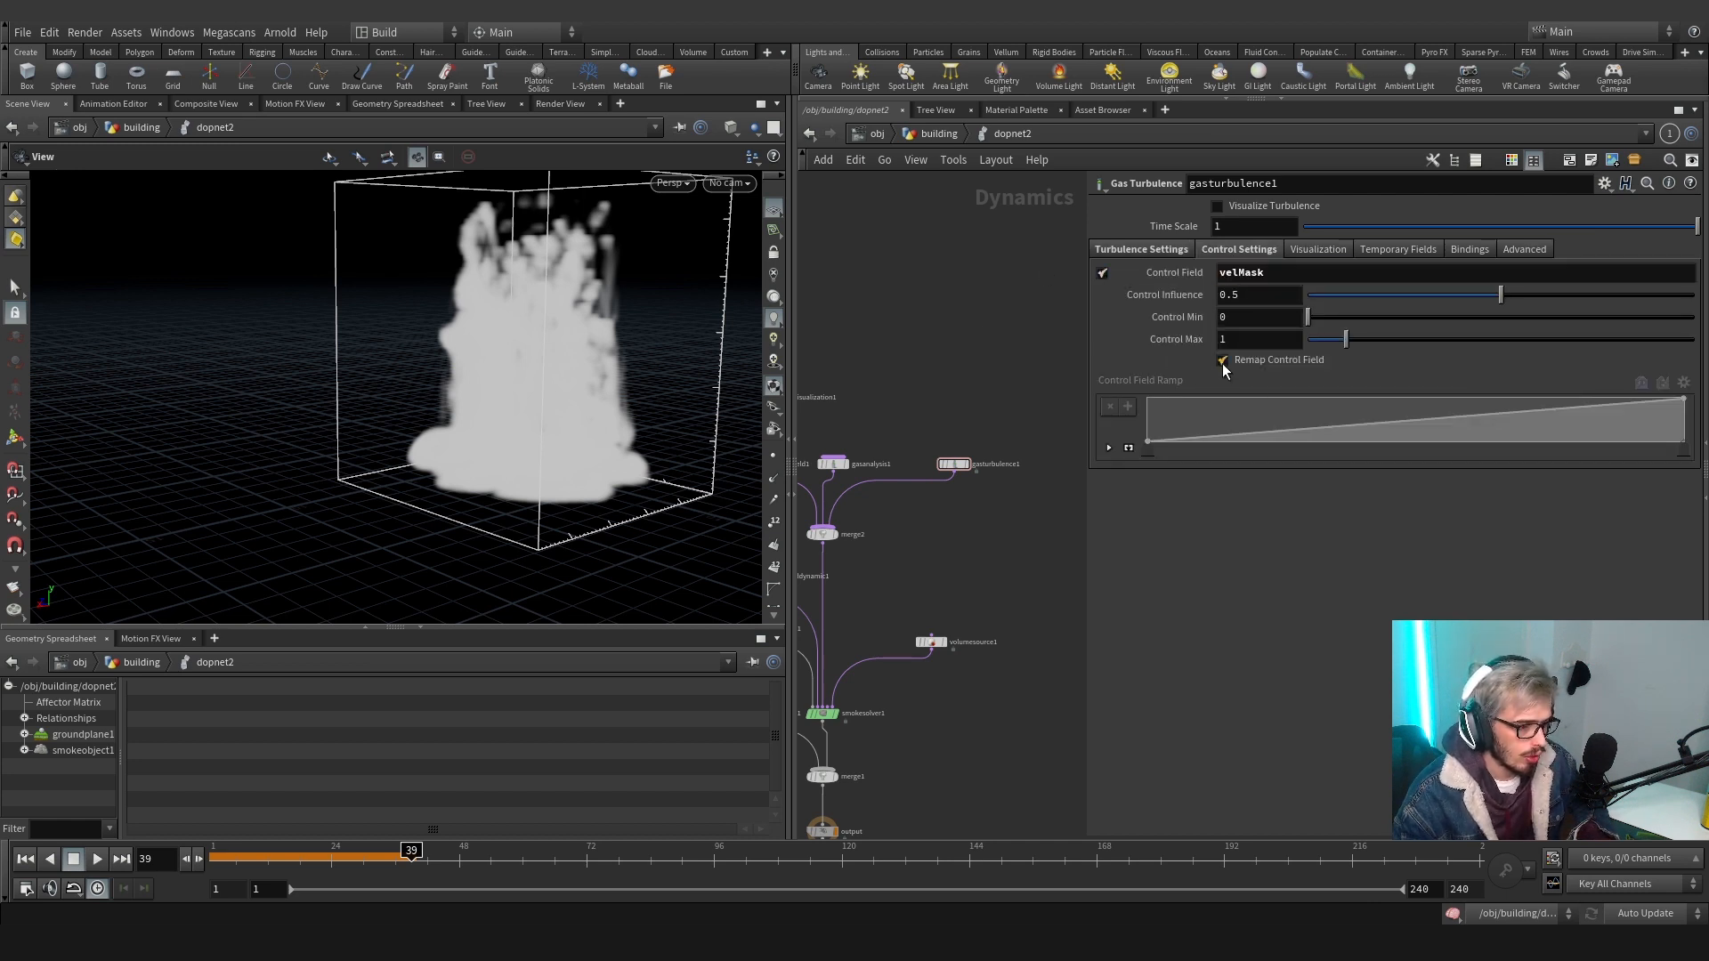
left_click(1222, 364)
double_click(1257, 339)
type("7")
key("Return")
left_click_drag(926, 365, 887, 508)
- Add a Gas Dissipate node wired into merge2
left_click(901, 392)
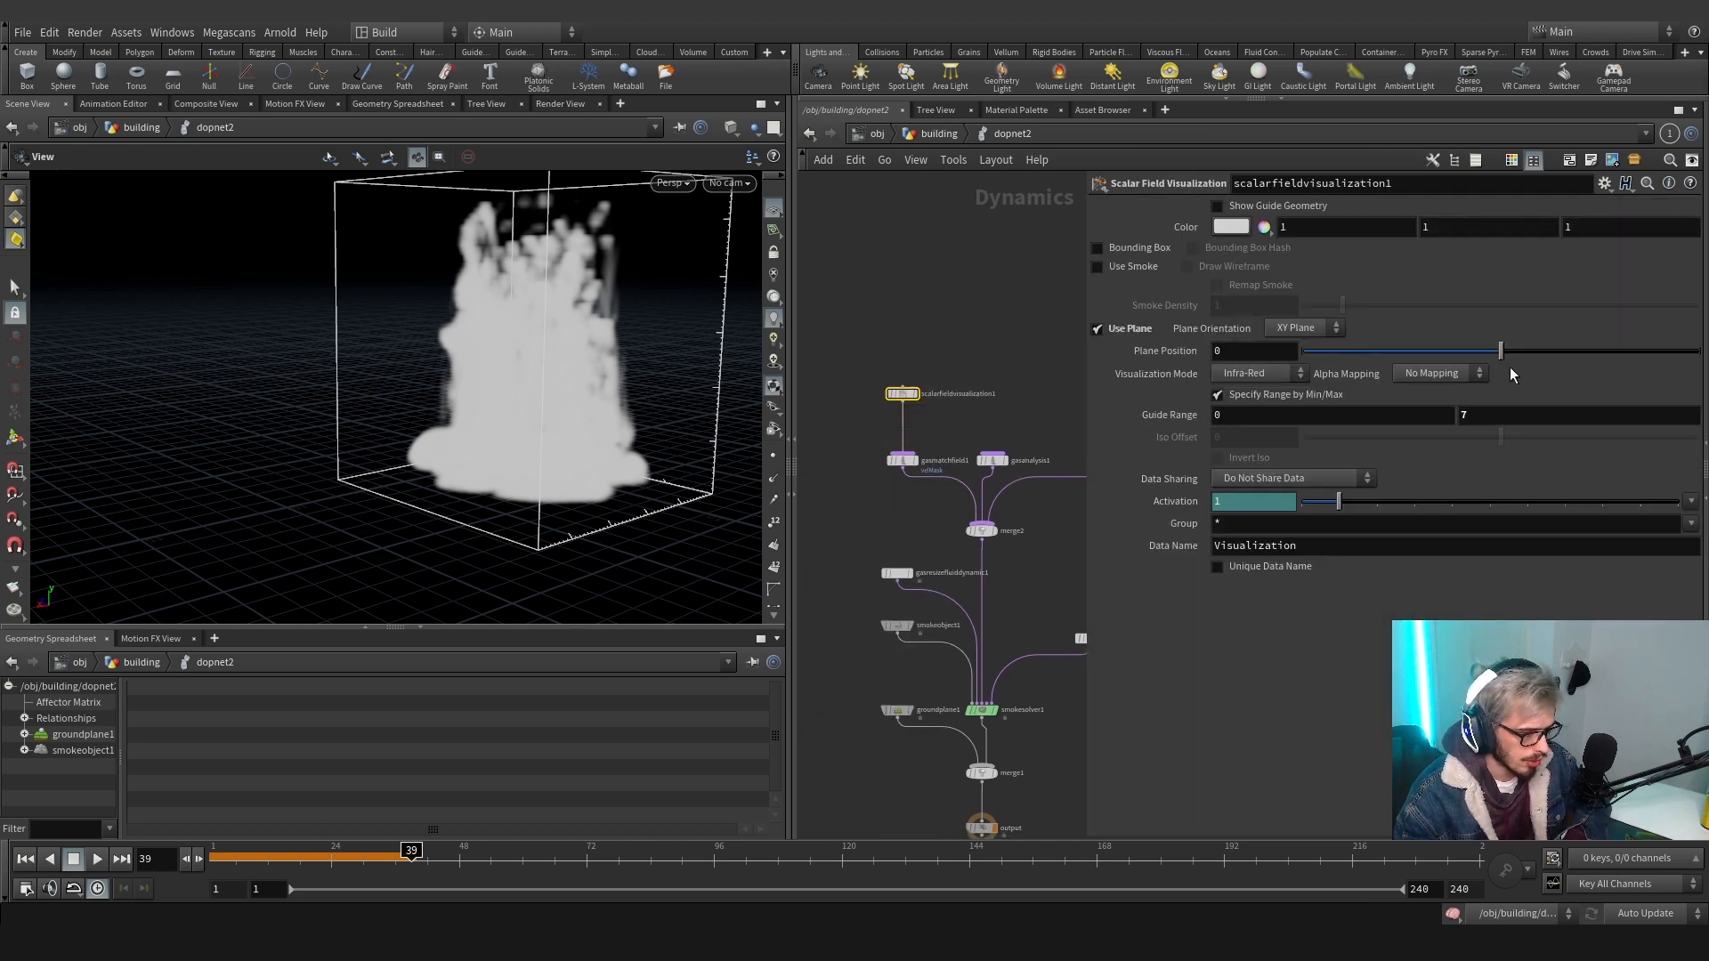
scroll(931, 427, "down", 3)
left_click_drag(931, 427, 990, 507)
key("Tab")
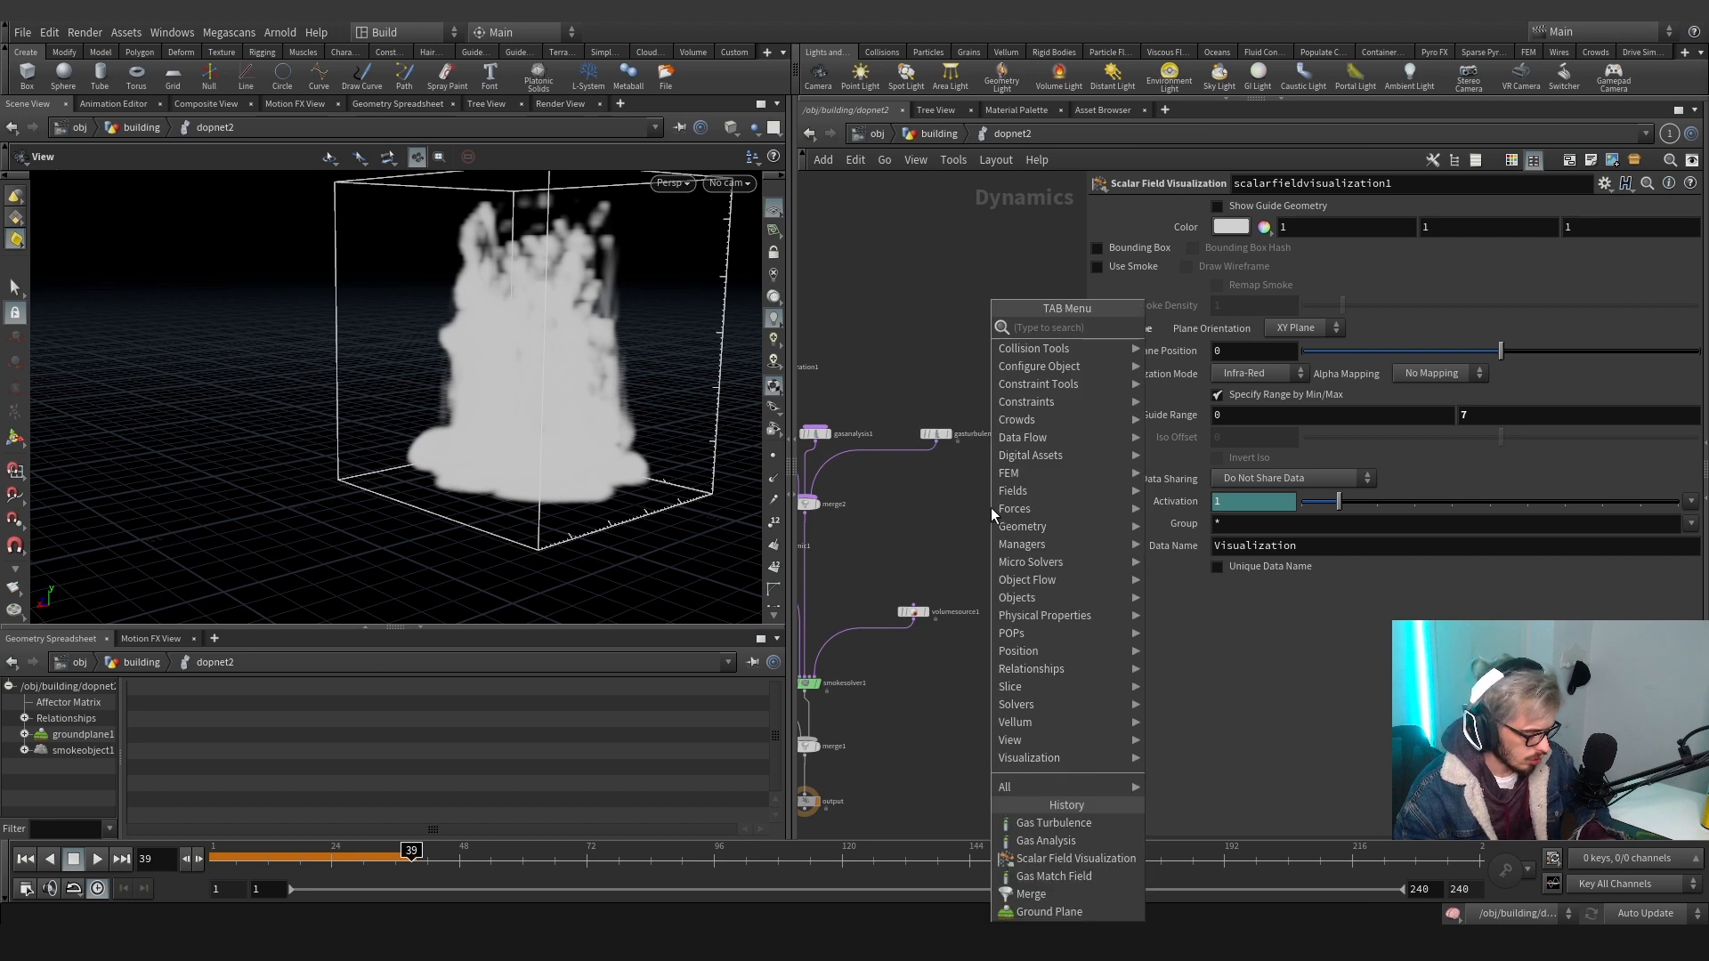
key("Right")
key("Left")
key("Return")
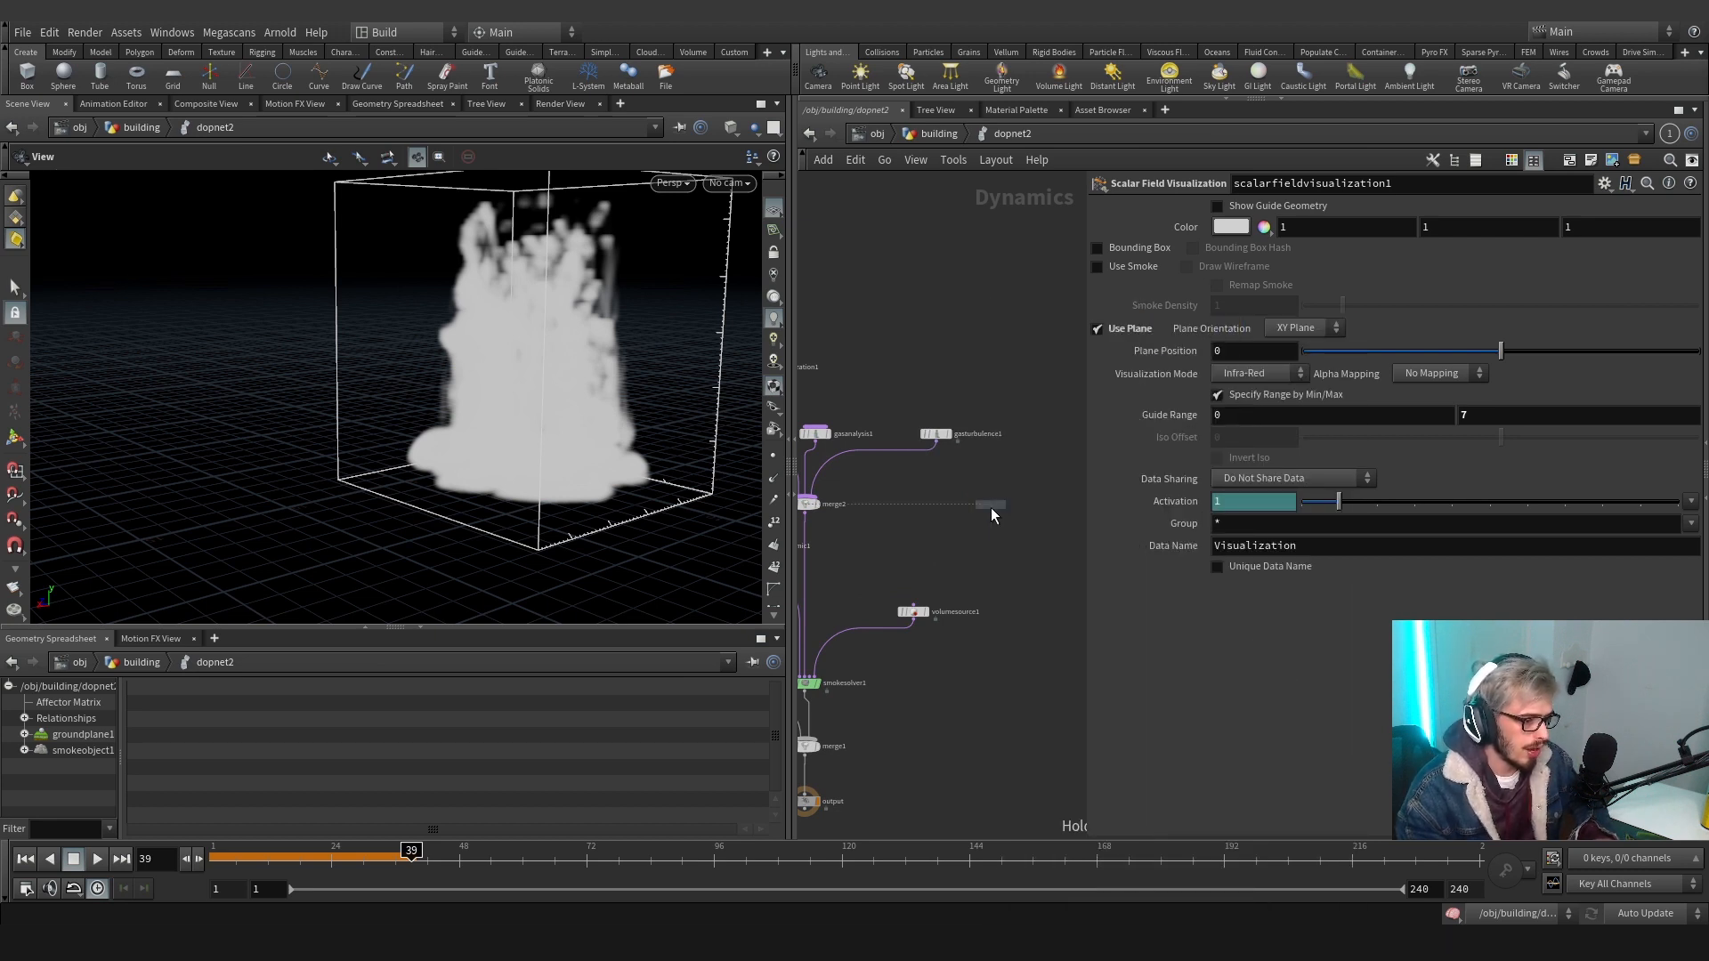
left_click(945, 402)
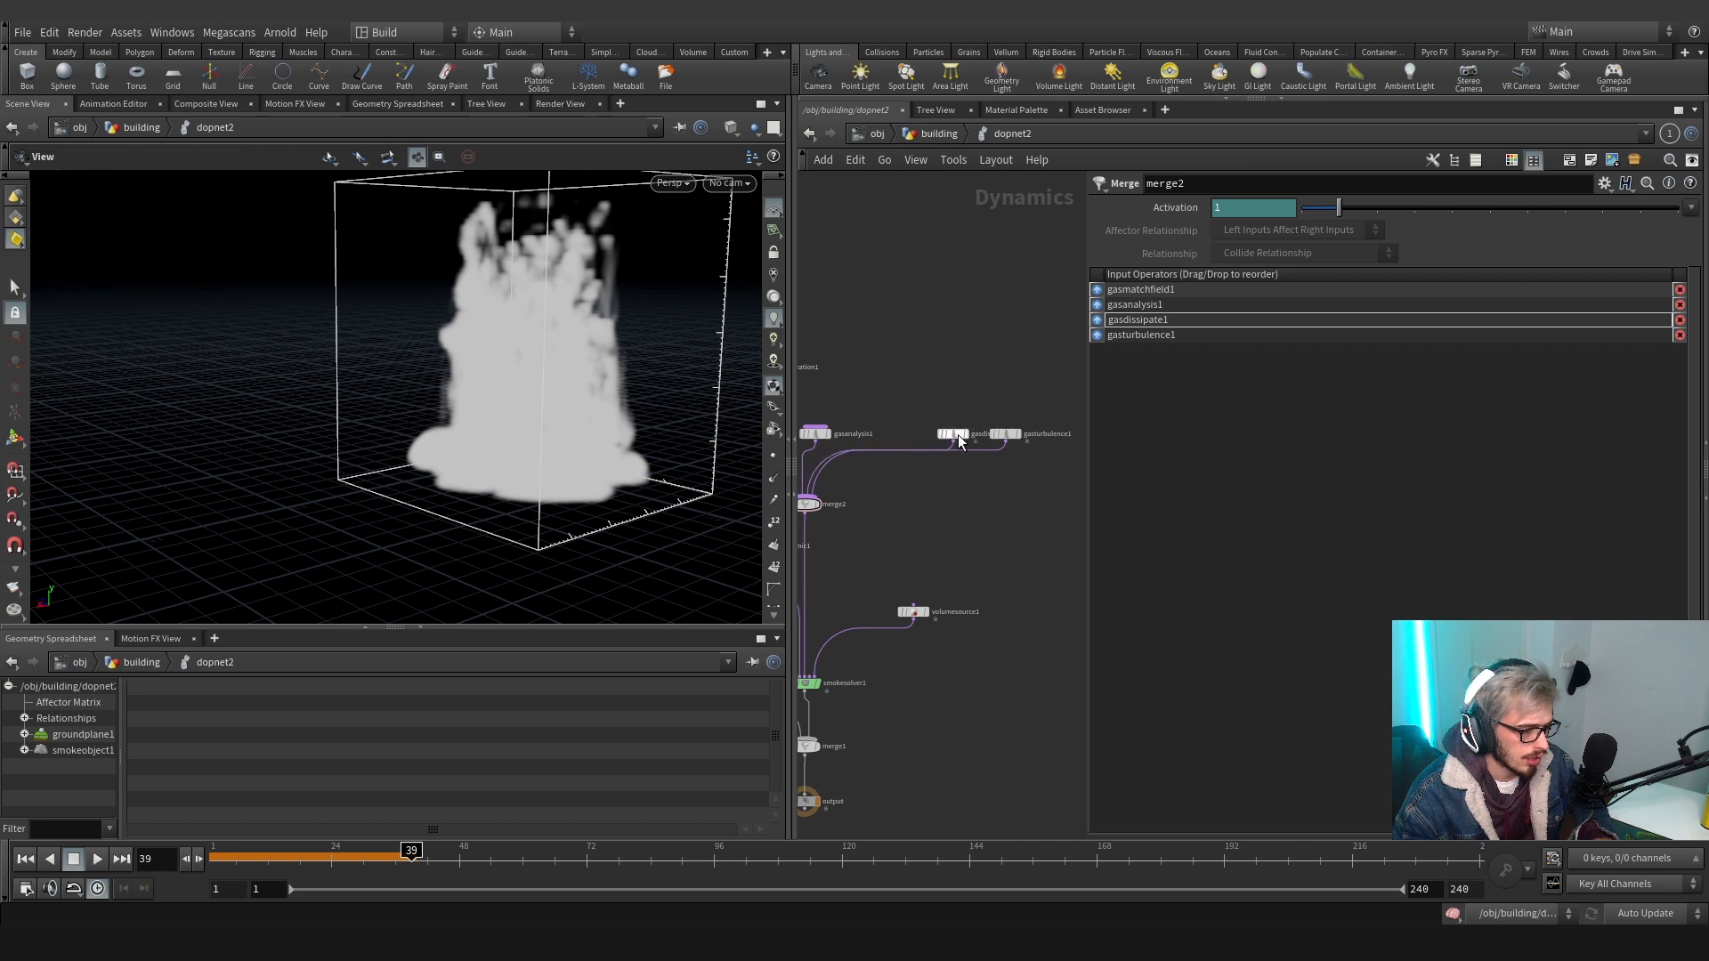
left_click_drag(921, 390, 977, 455)
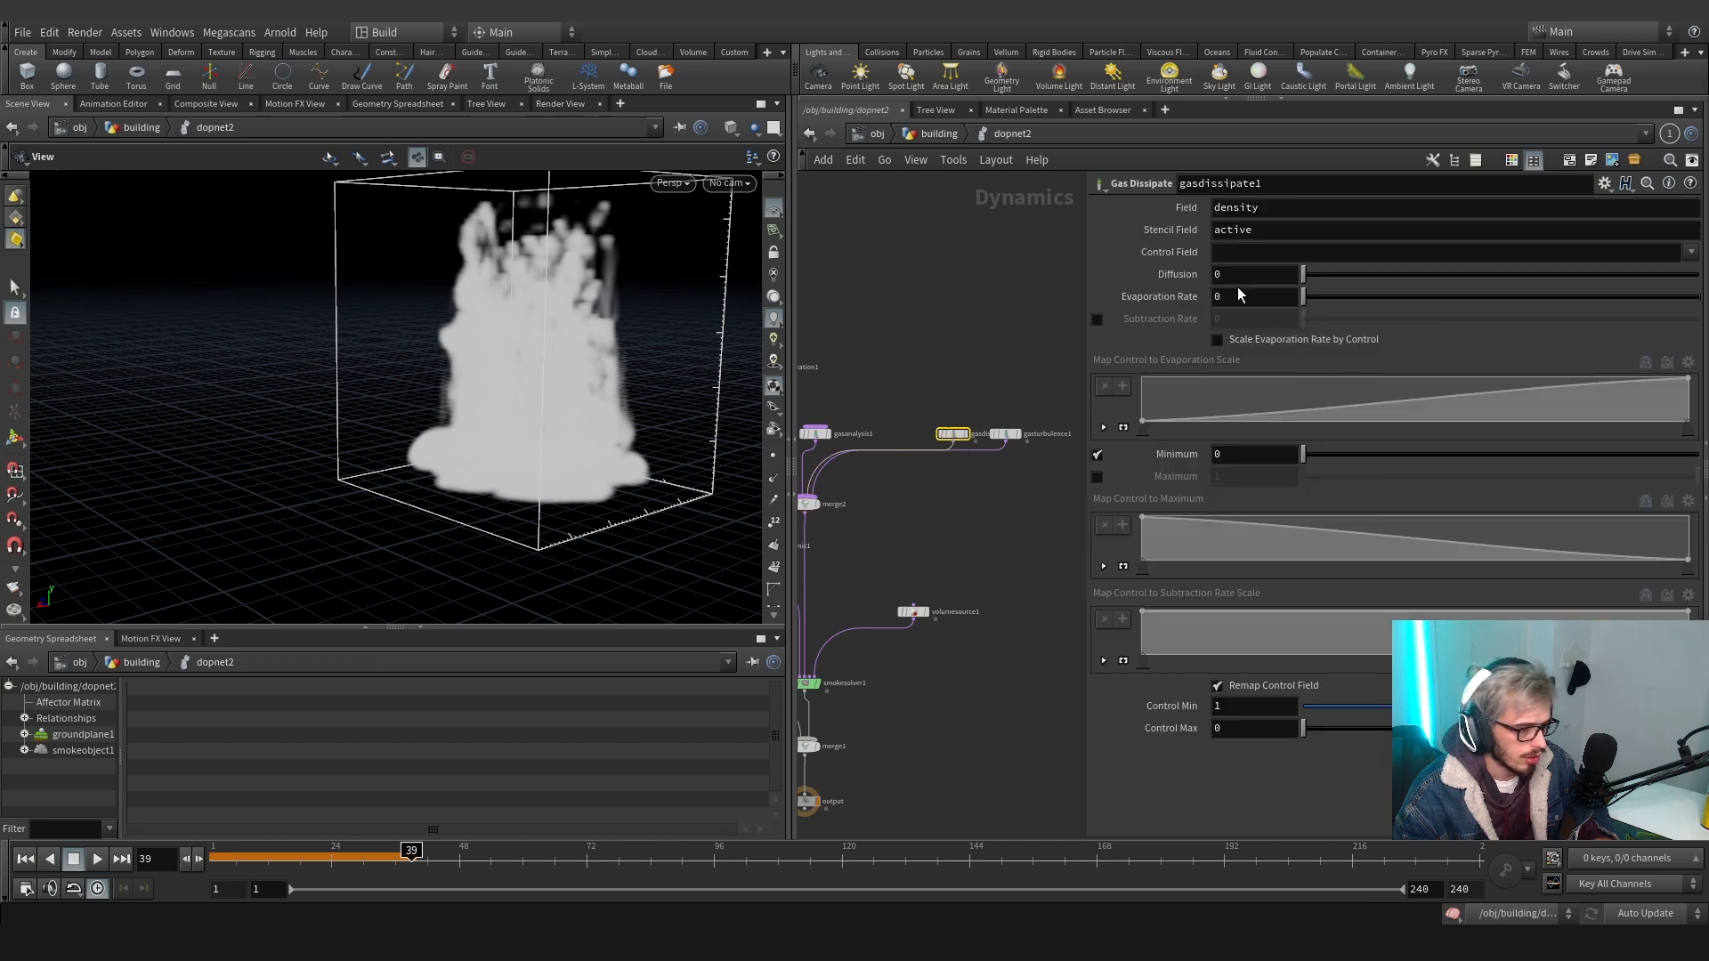
- Set Evaporation Rate to .1 and enable Subtraction Rate at .1
left_click(1098, 321)
left_click(1254, 296)
type(".1")
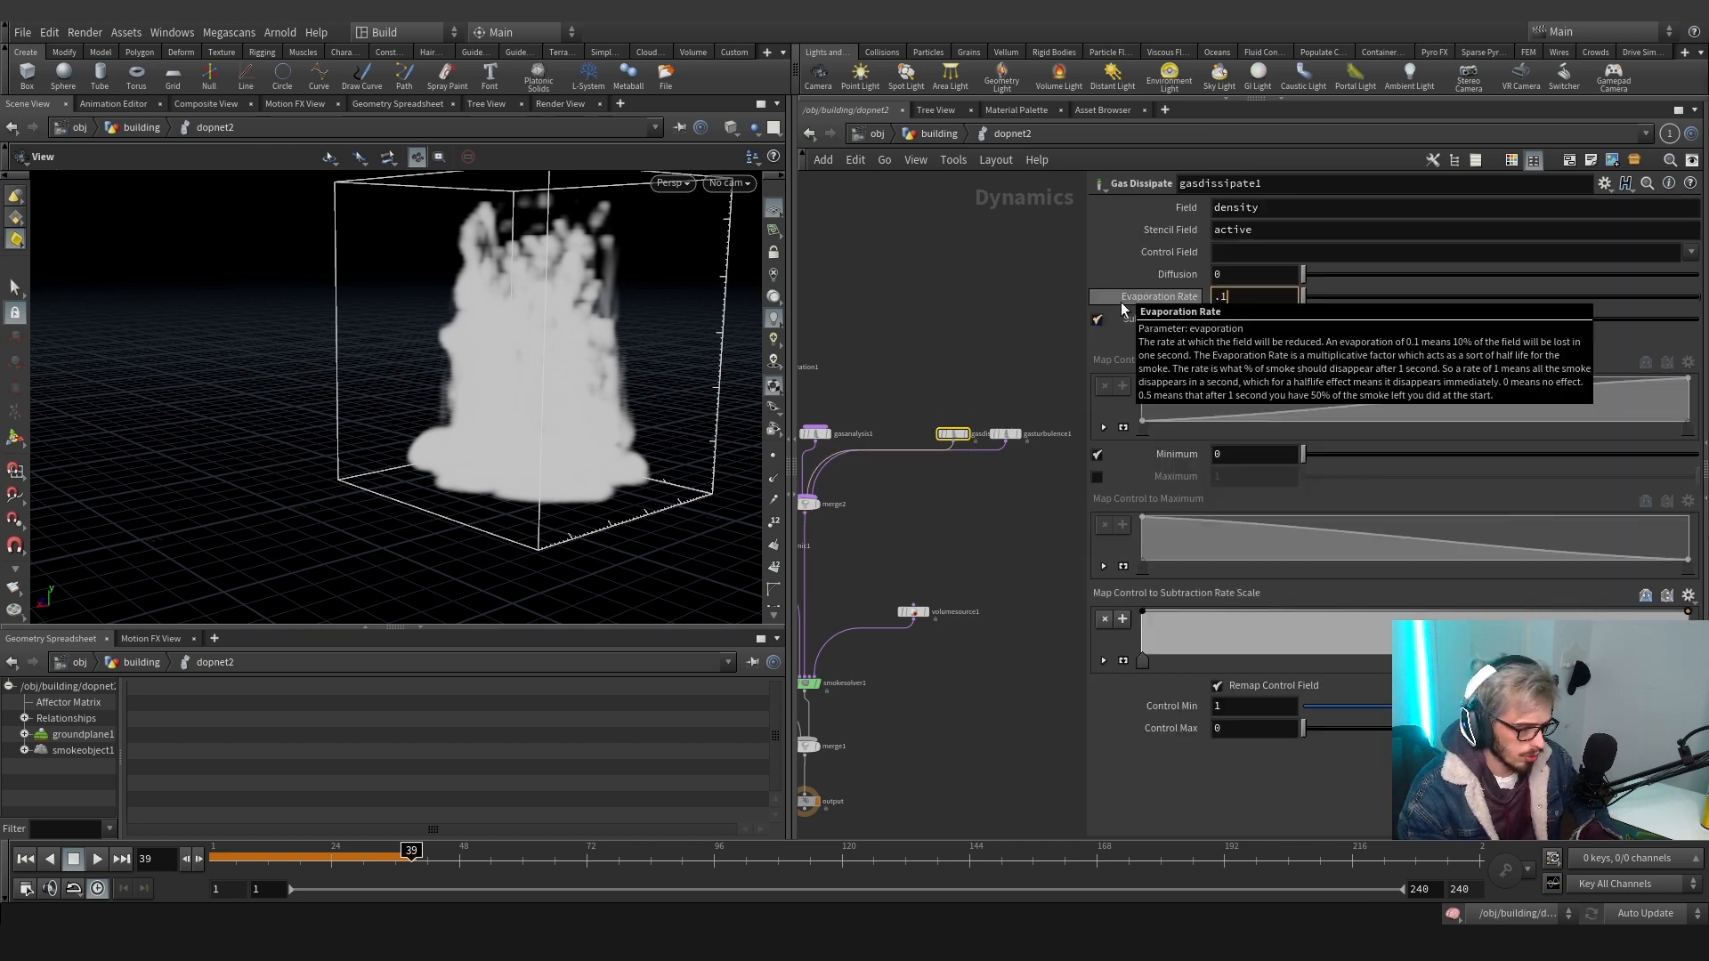
left_click(1255, 318)
type(".1")
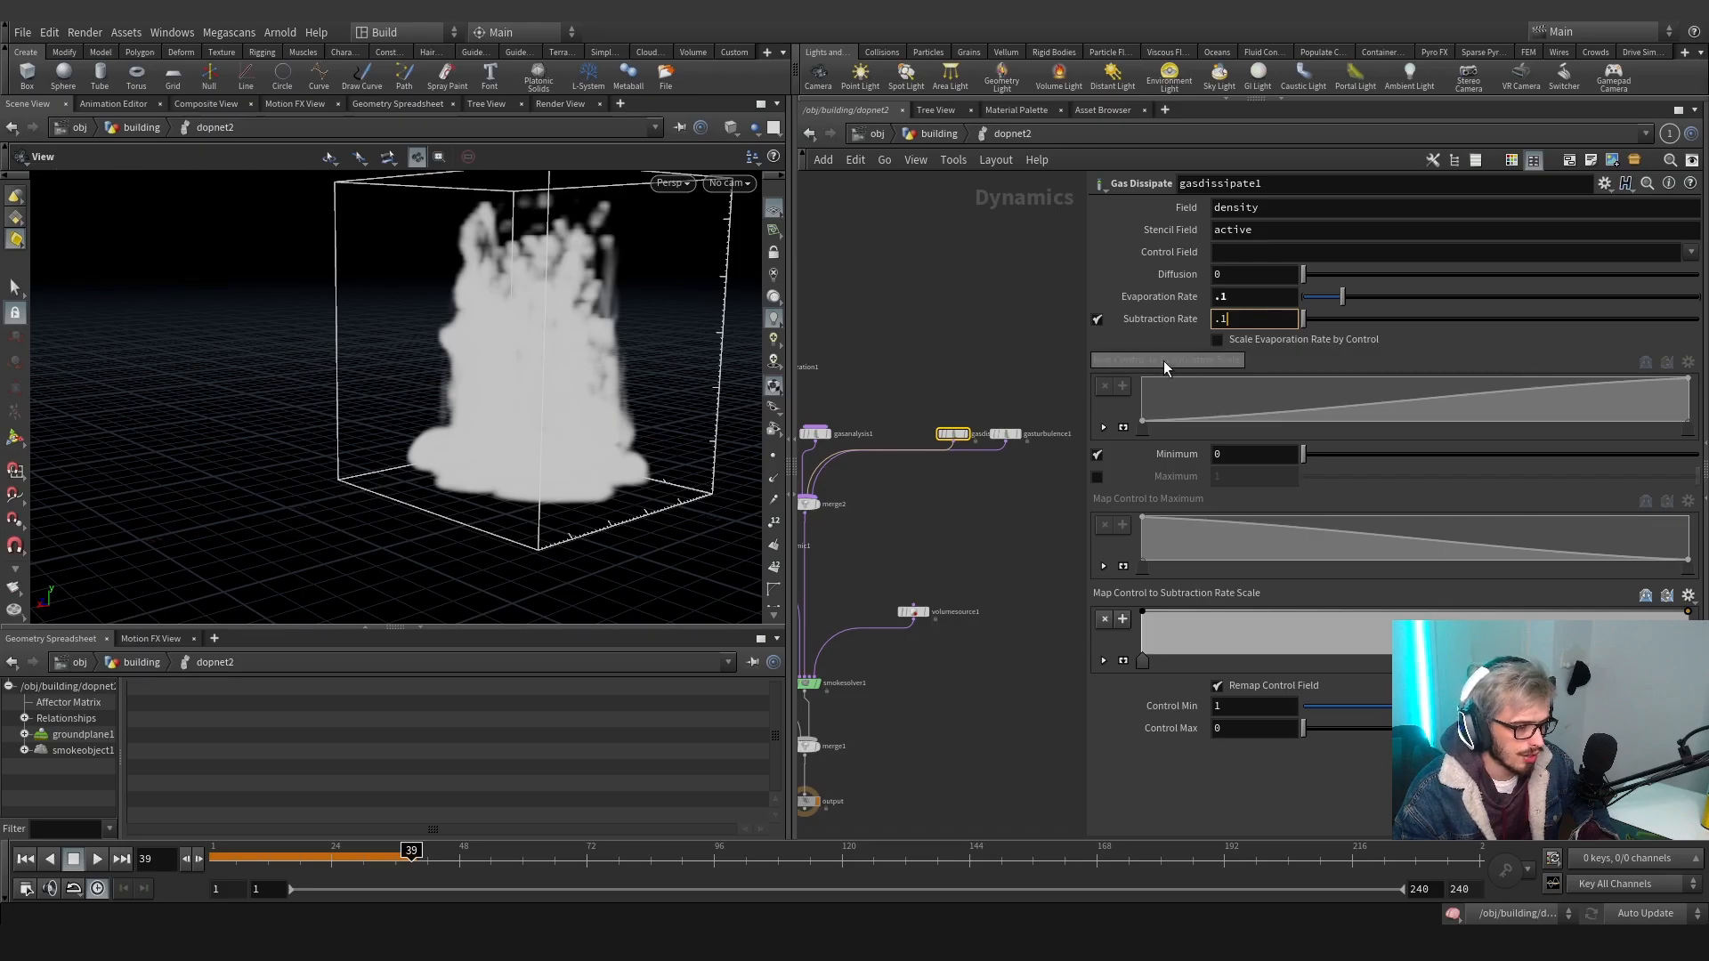
- Add a Gas Vortex Confinement node and wire it into merge2
middle_click_drag(969, 529, 991, 514)
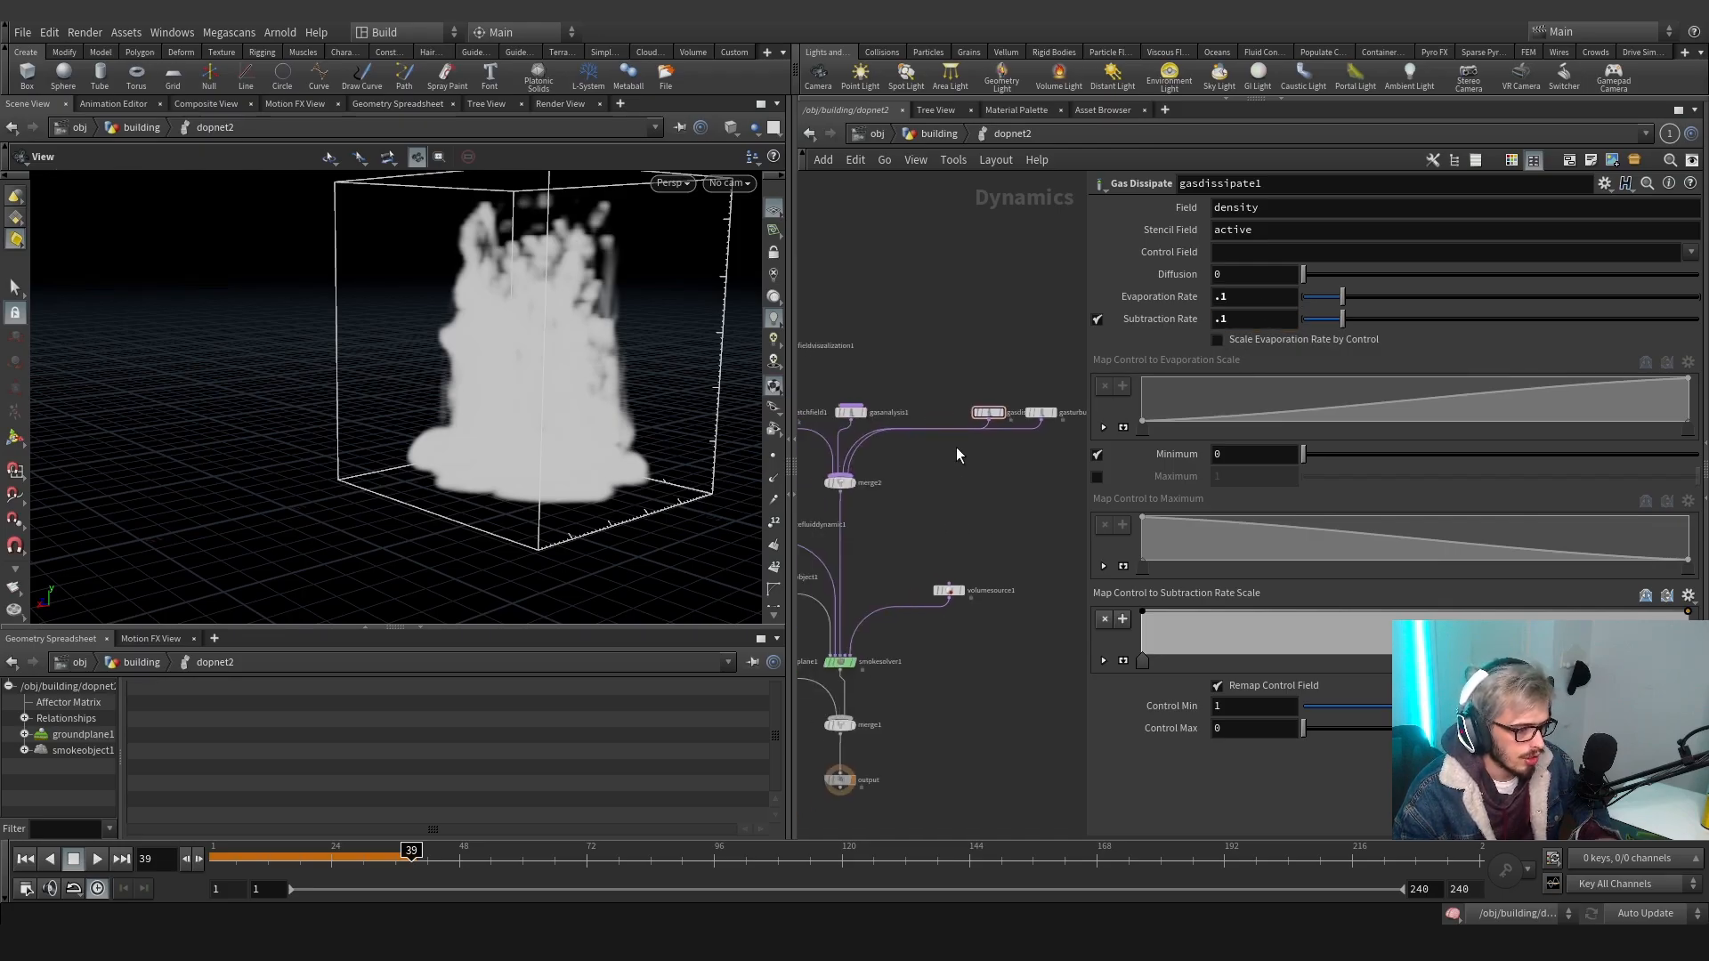
left_click_drag(1005, 411, 1046, 368)
key("Tab")
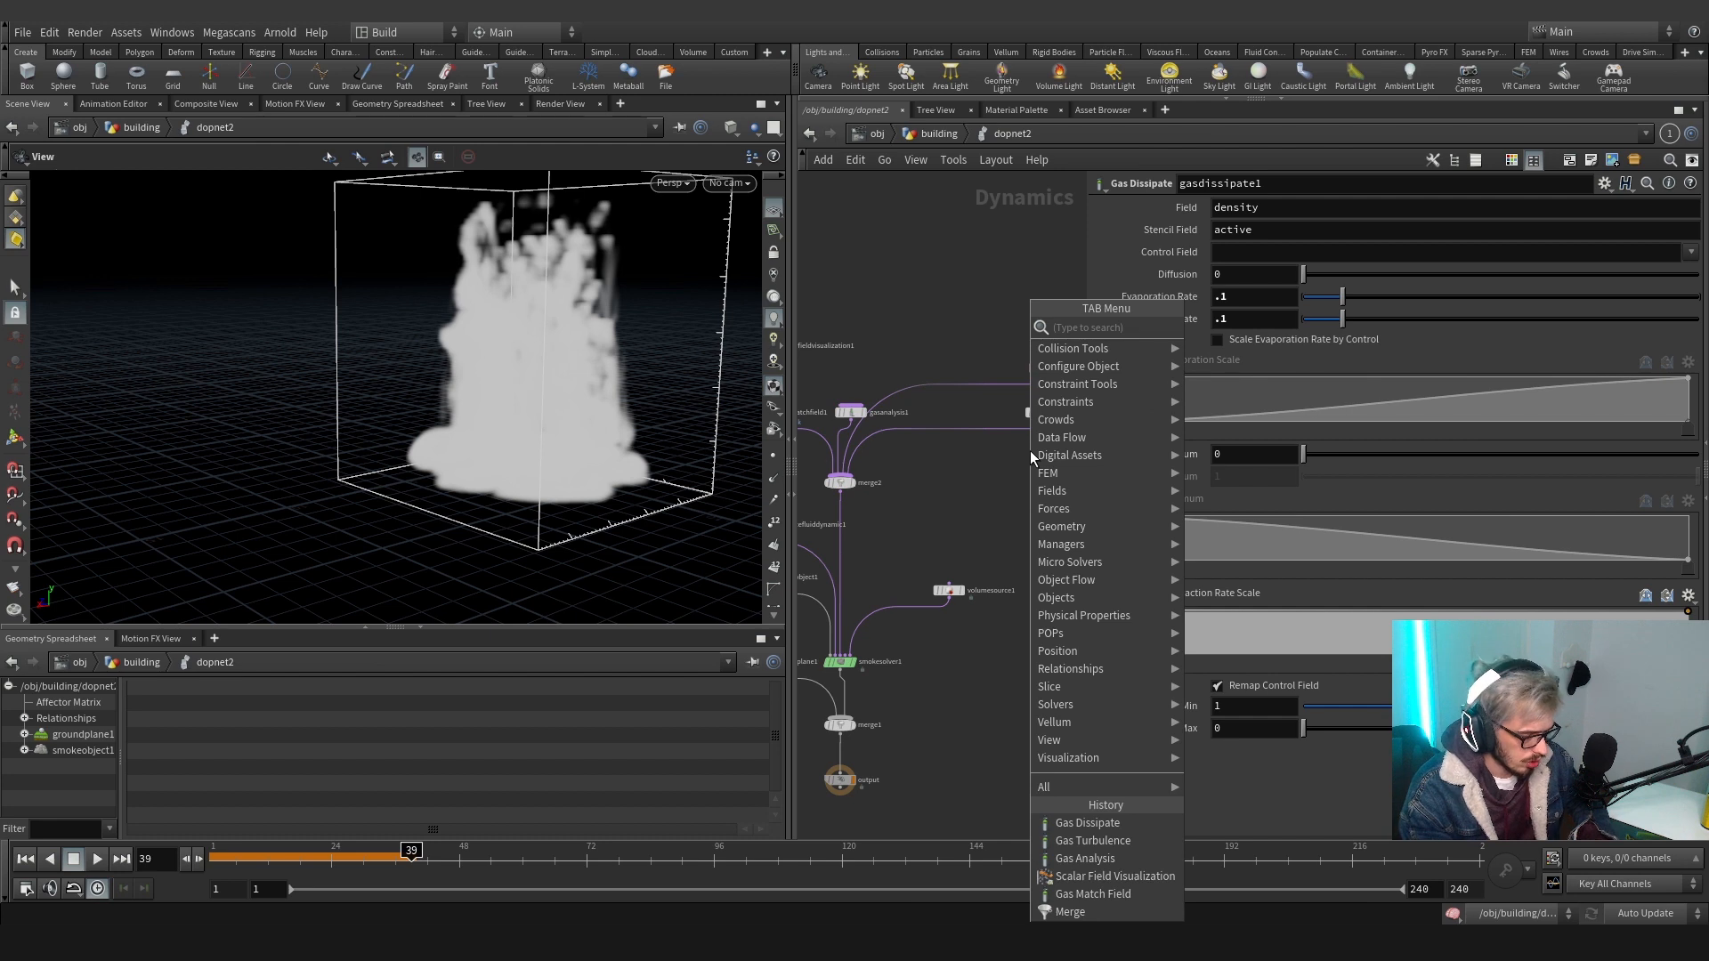
type("gas")
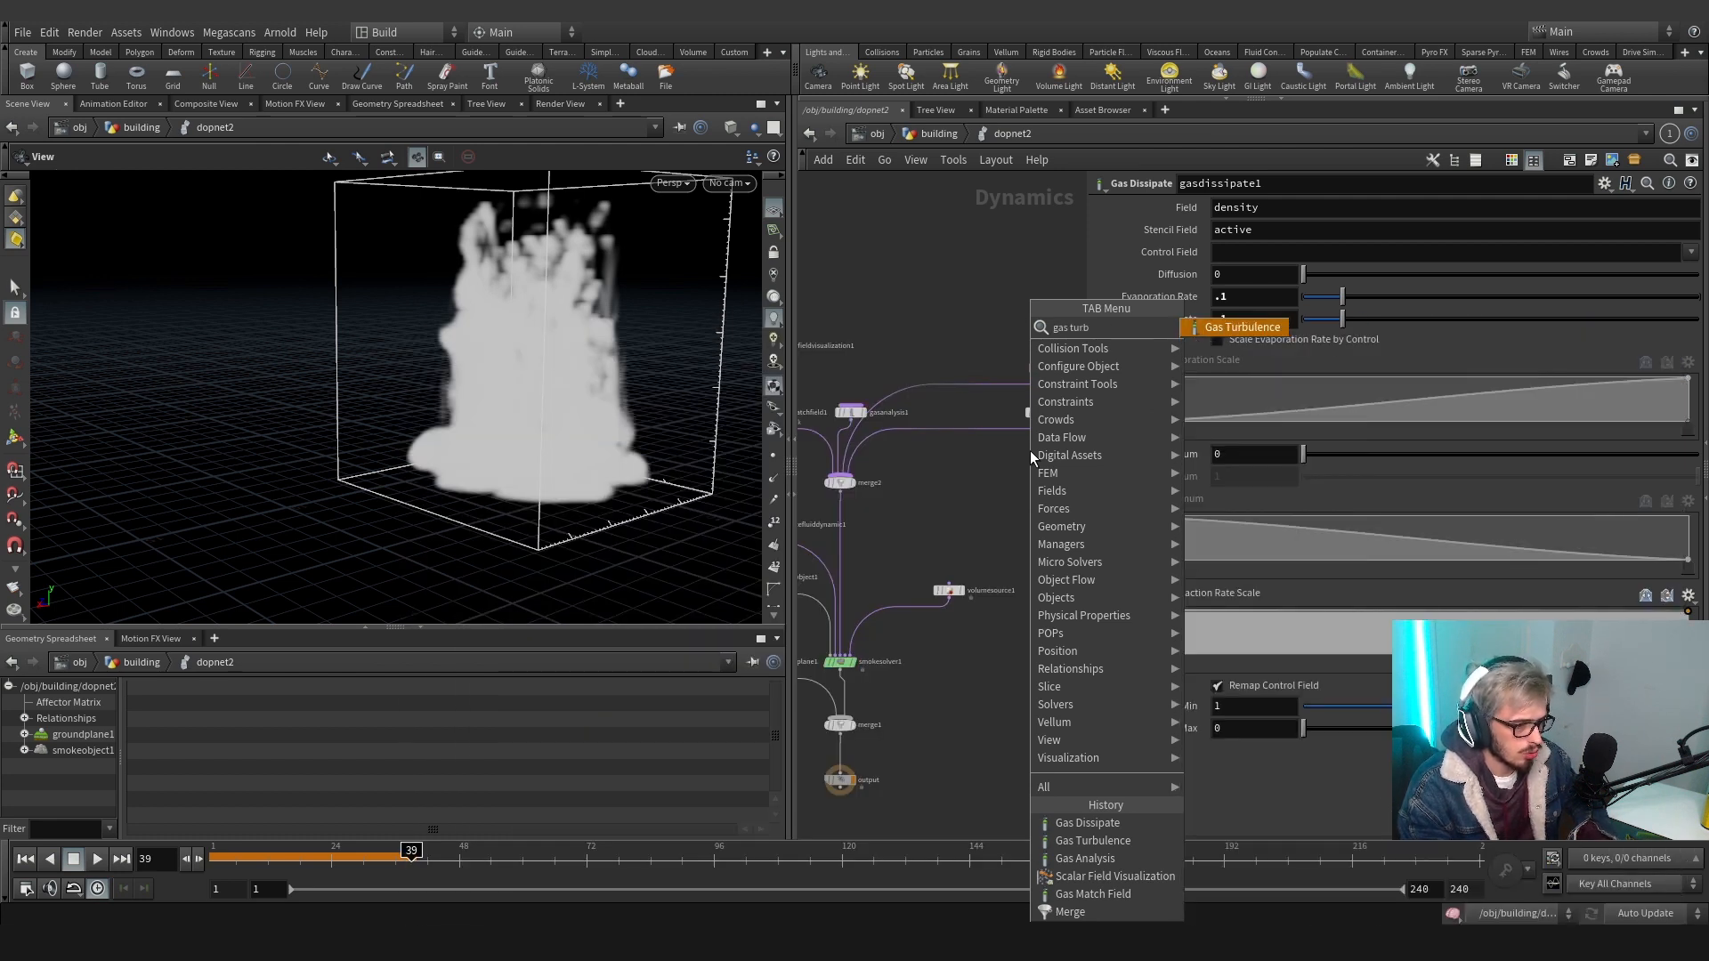
type(" vorte")
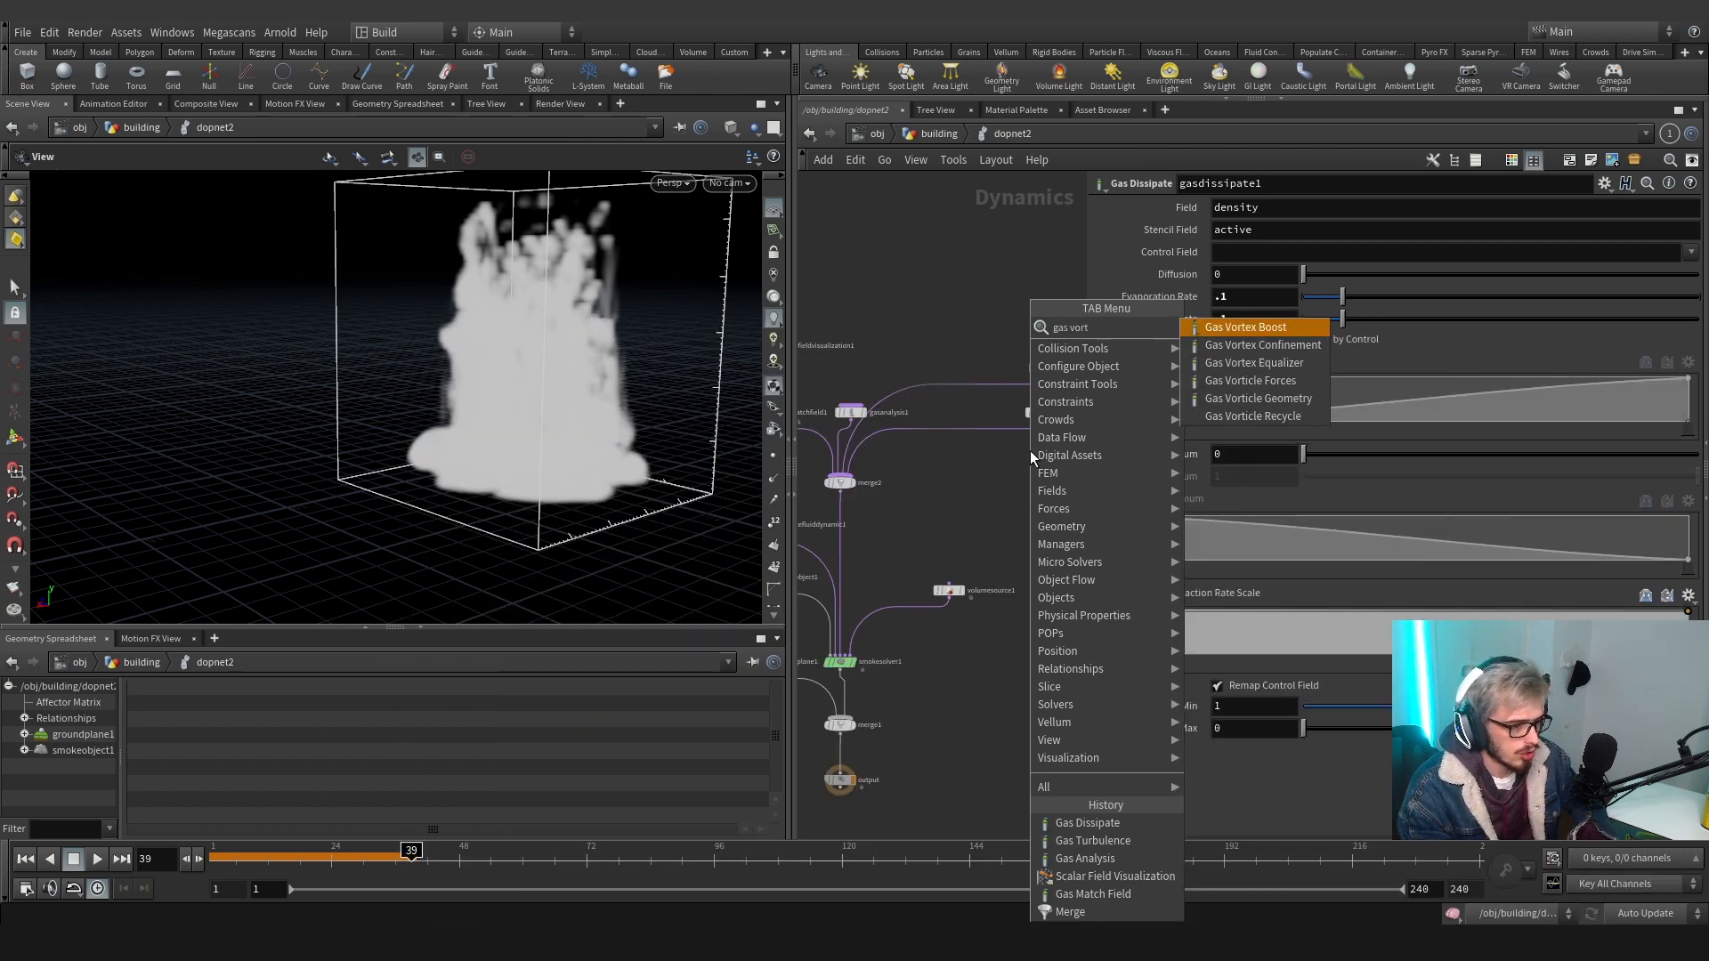
key("Return")
left_click(1029, 450)
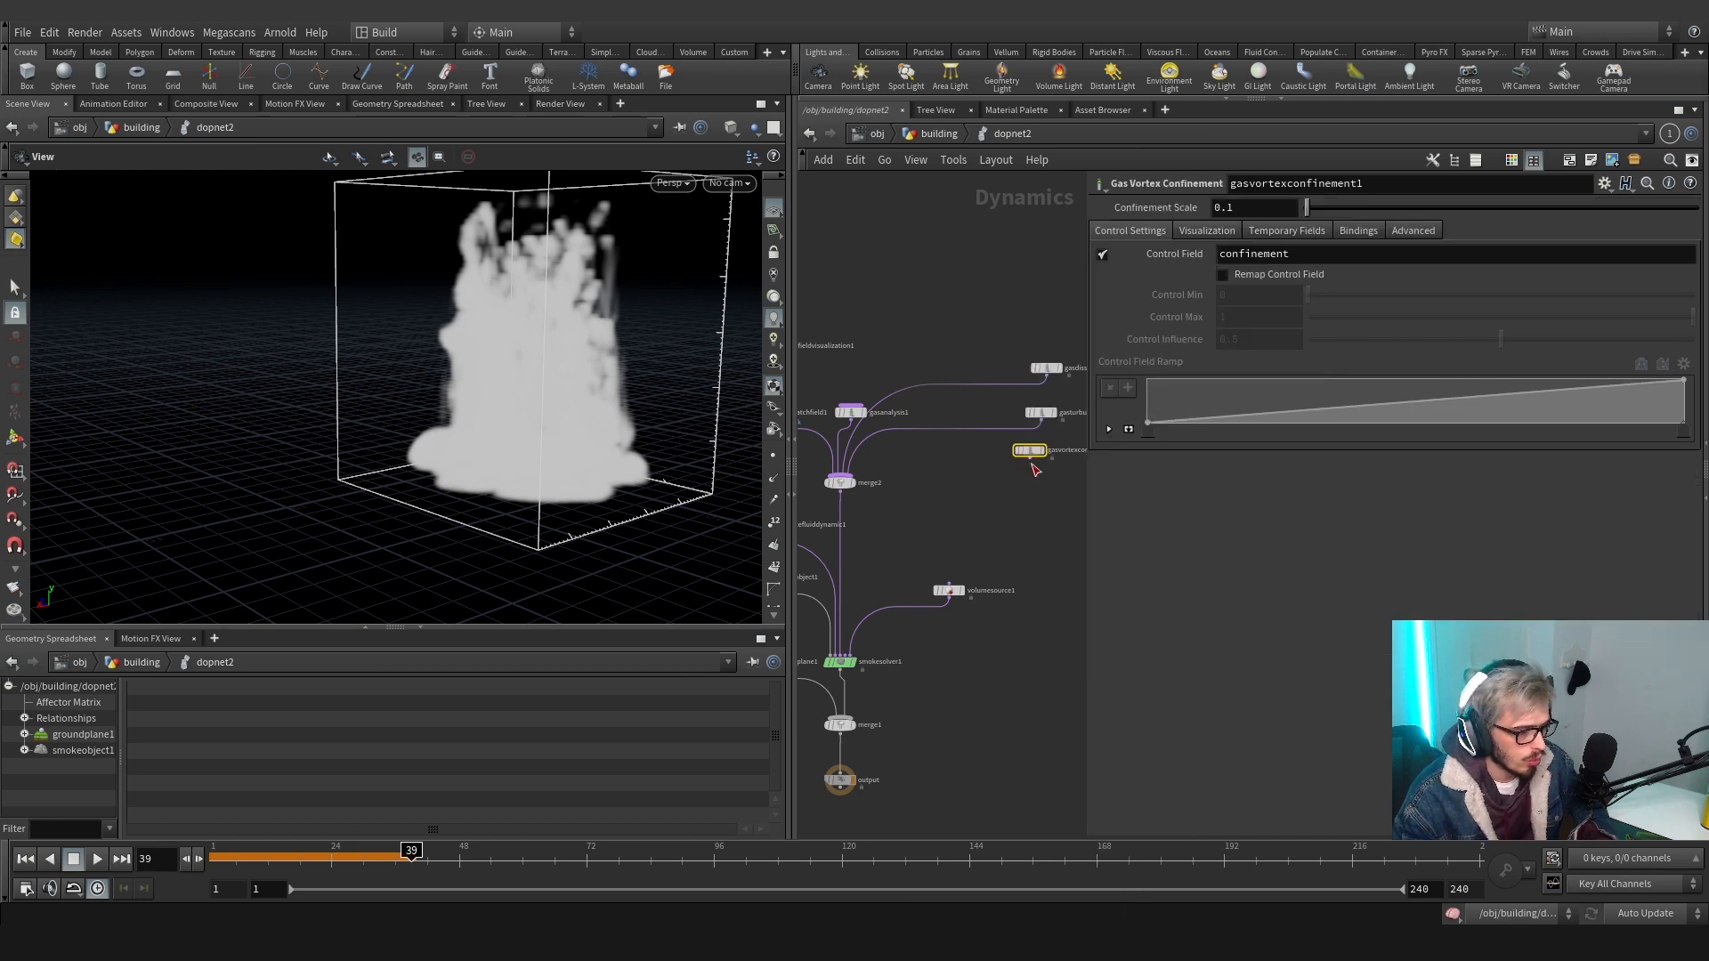
middle_click_drag(988, 475, 962, 509)
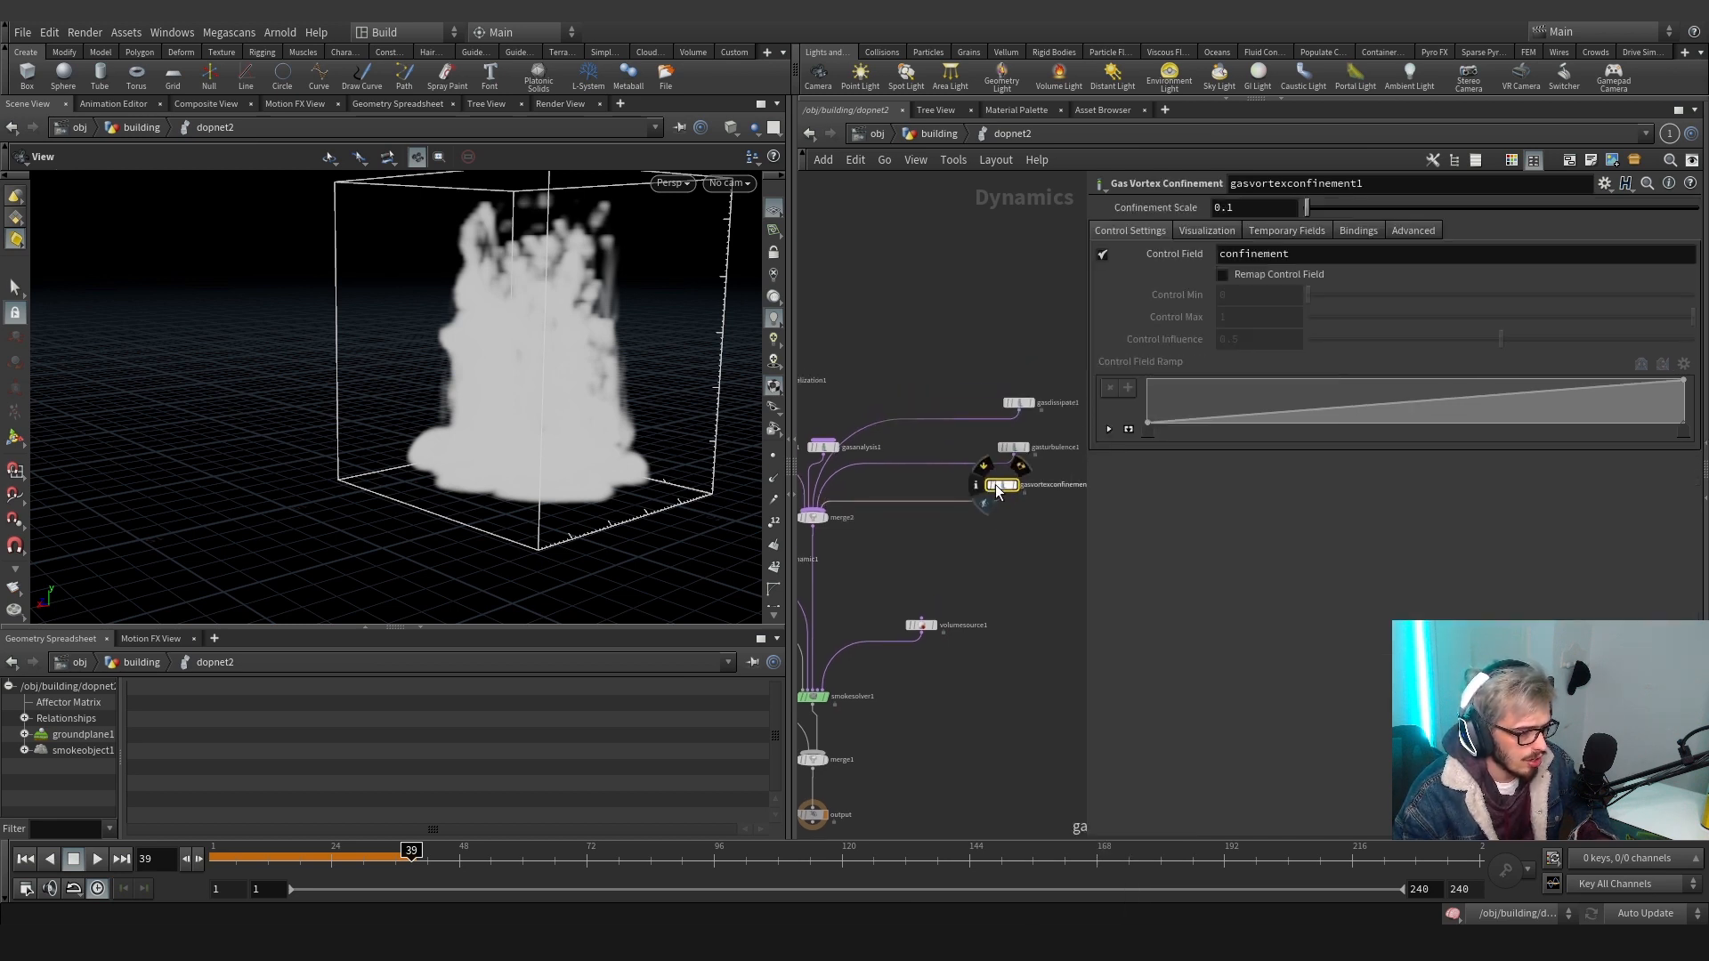
left_click_drag(998, 487, 1010, 488)
- Set its Control Field to velMask with Remap on, Control Max 10, Influence 1 and Confinement Scale 2
double_click(1309, 253)
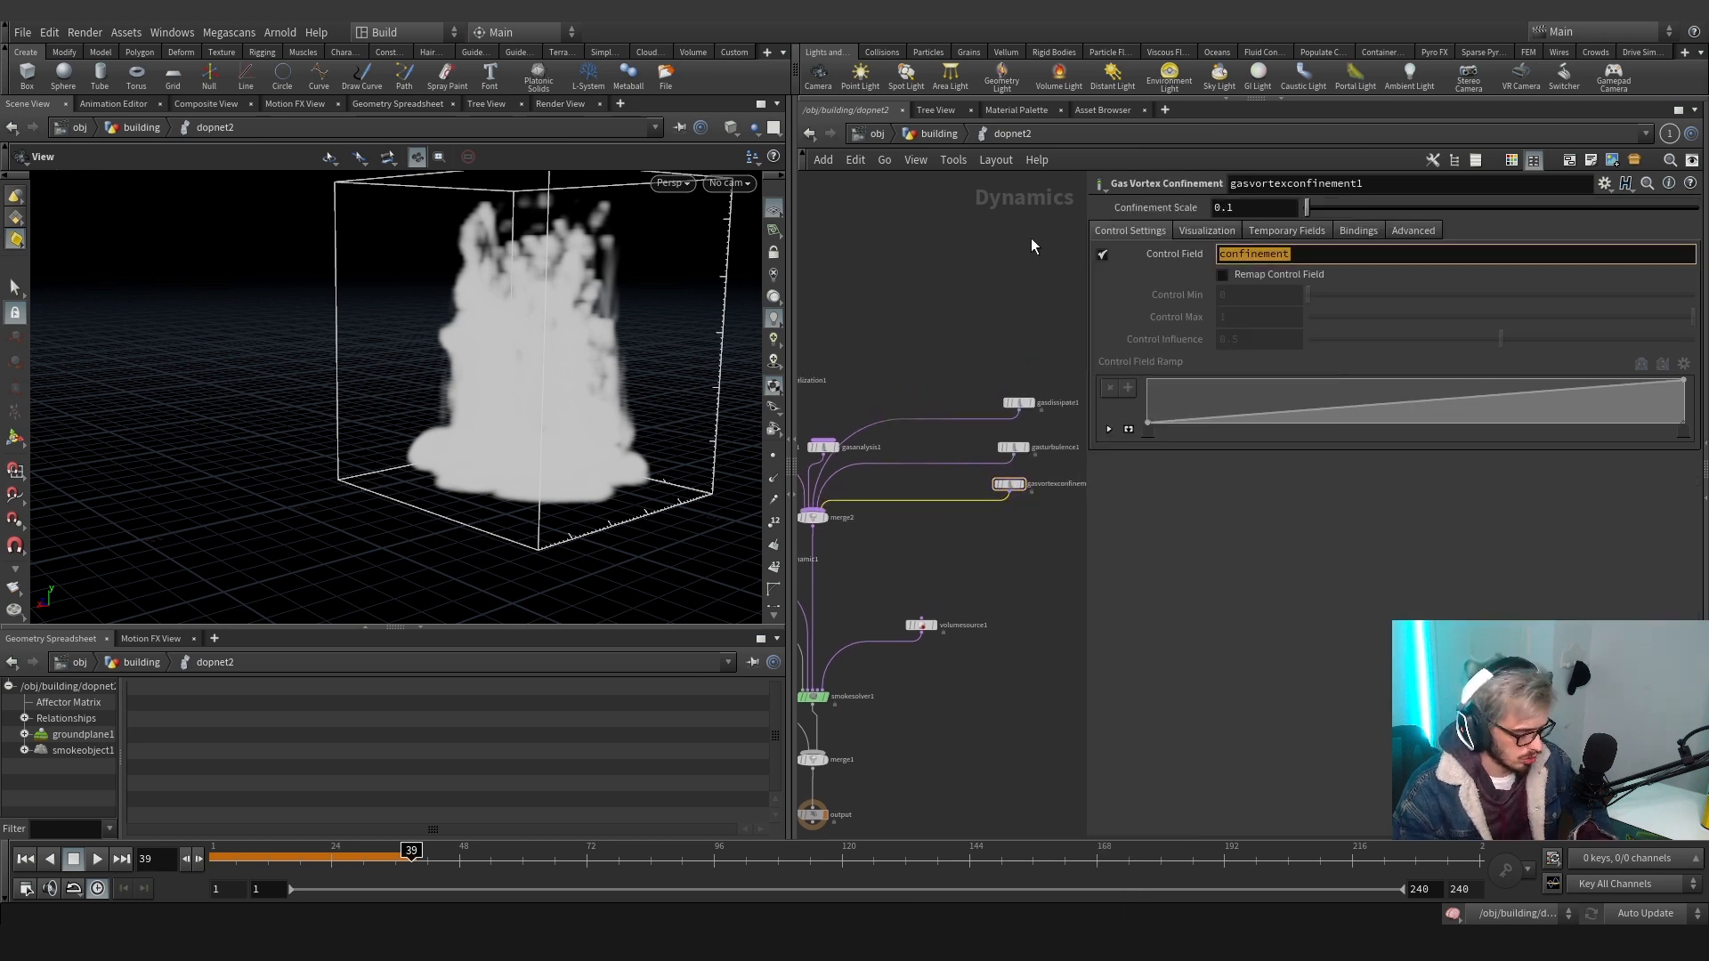
type("velMask")
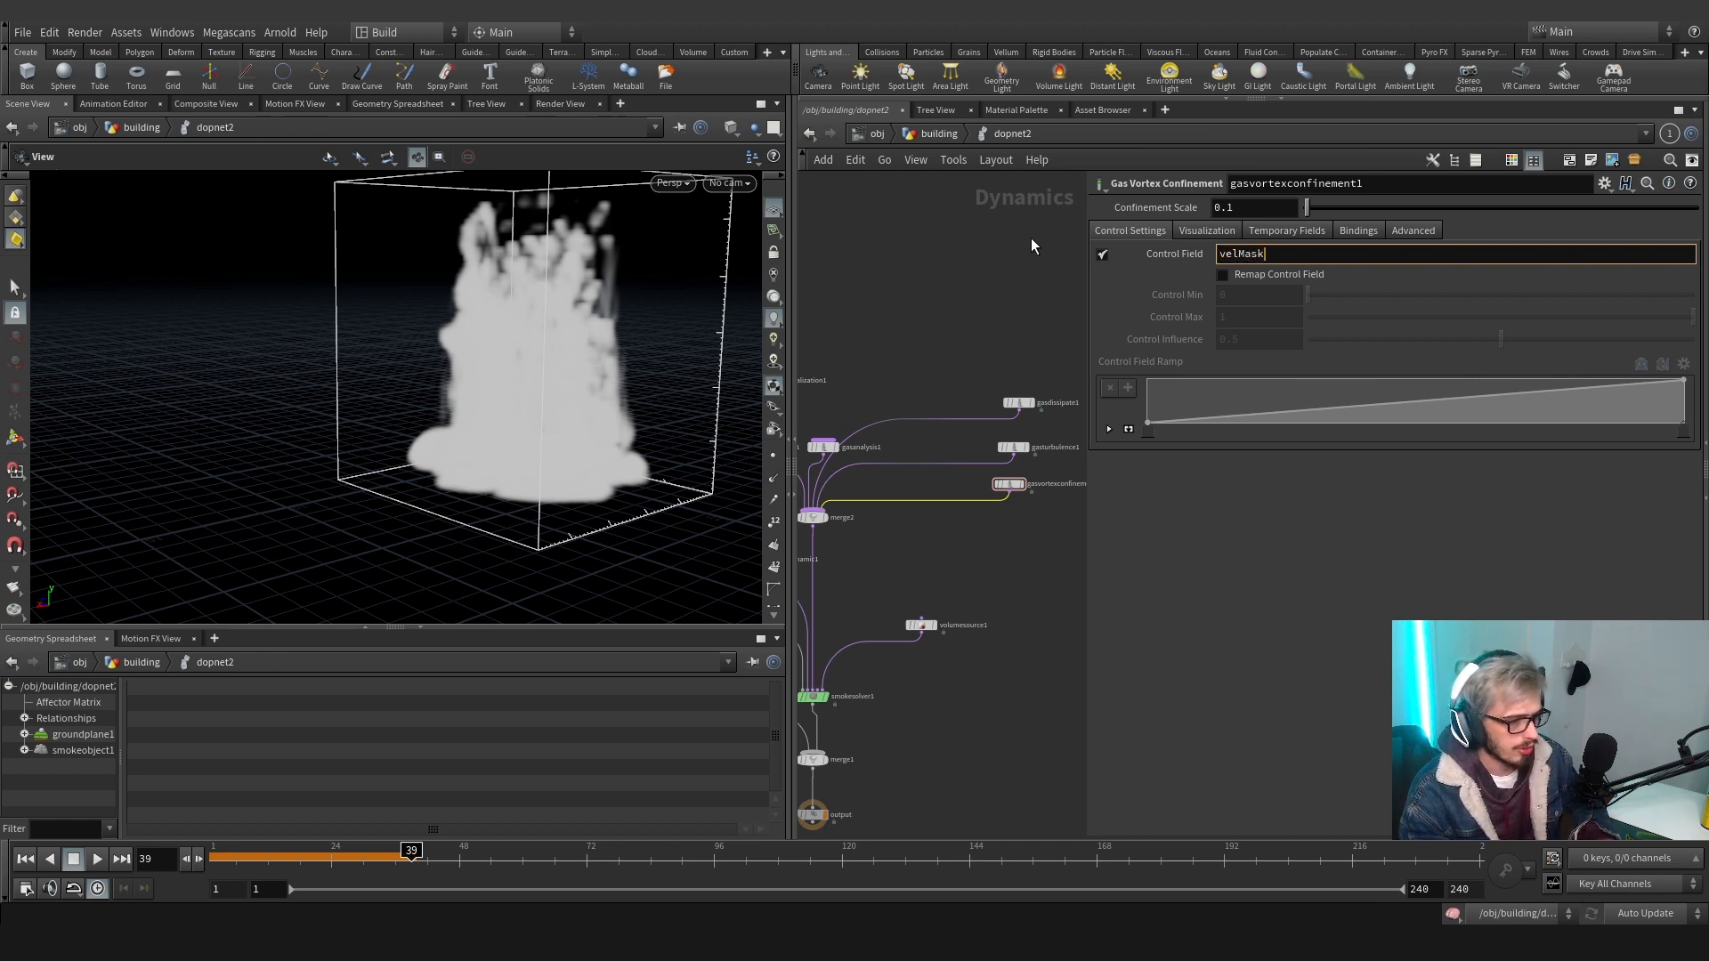
left_click(1253, 275)
double_click(1257, 316)
type("7")
double_click(1255, 207)
type("2")
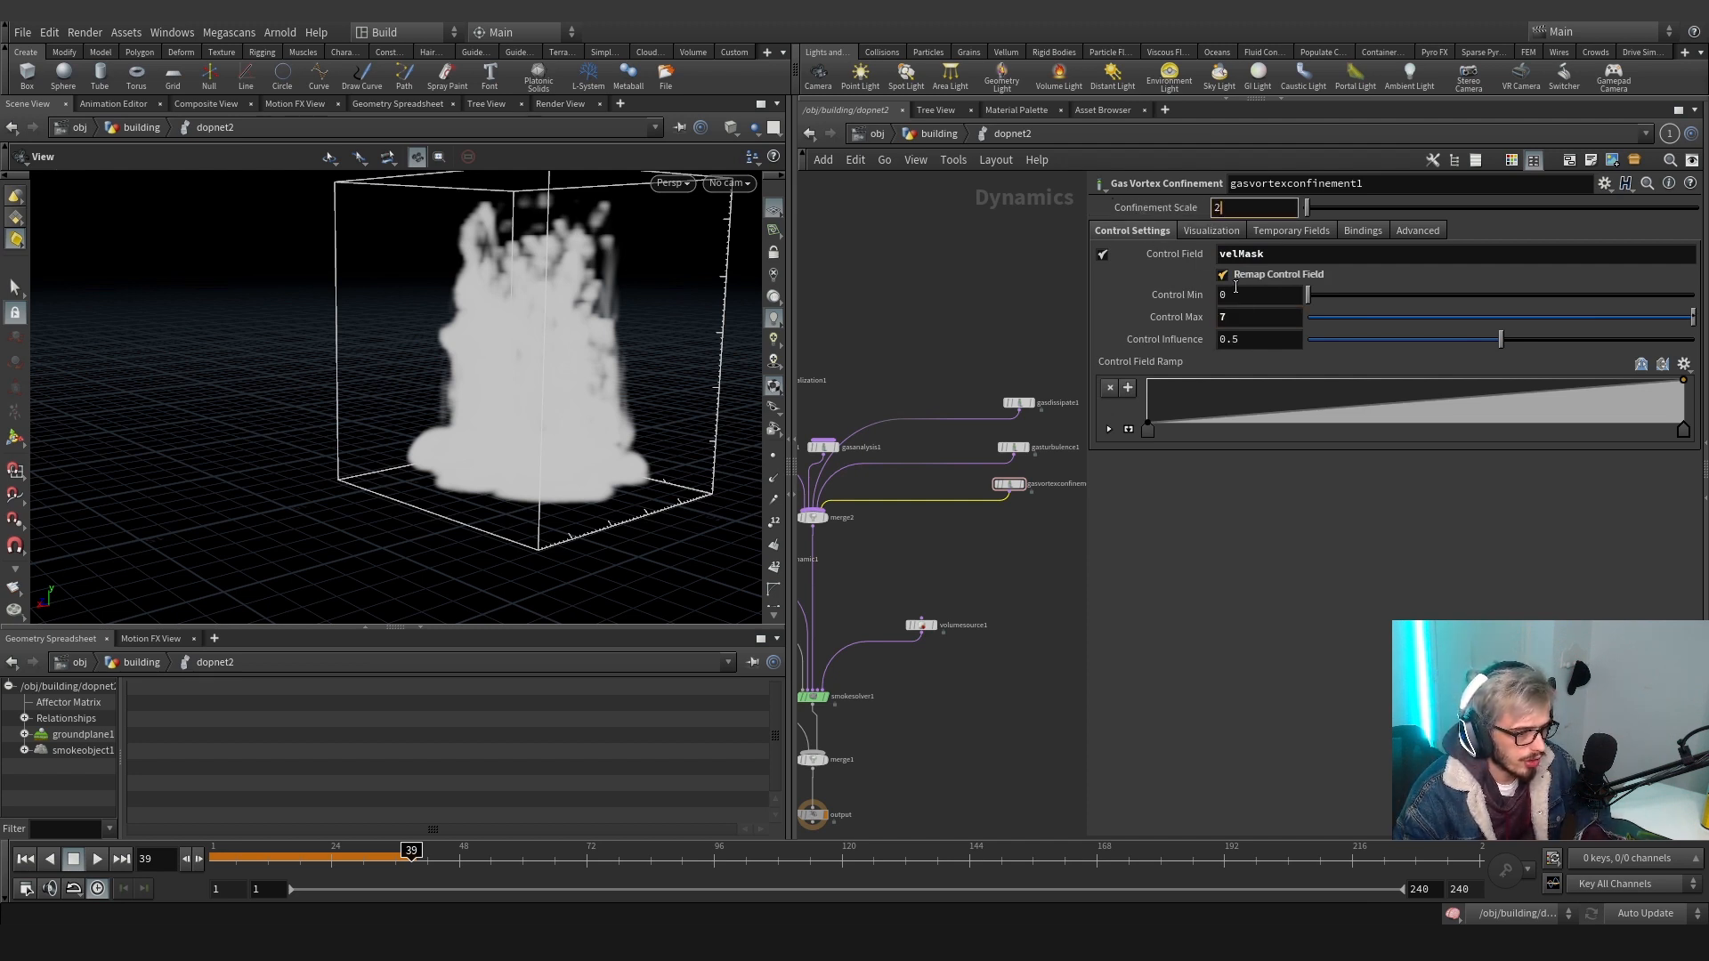
double_click(1256, 316)
type("1")
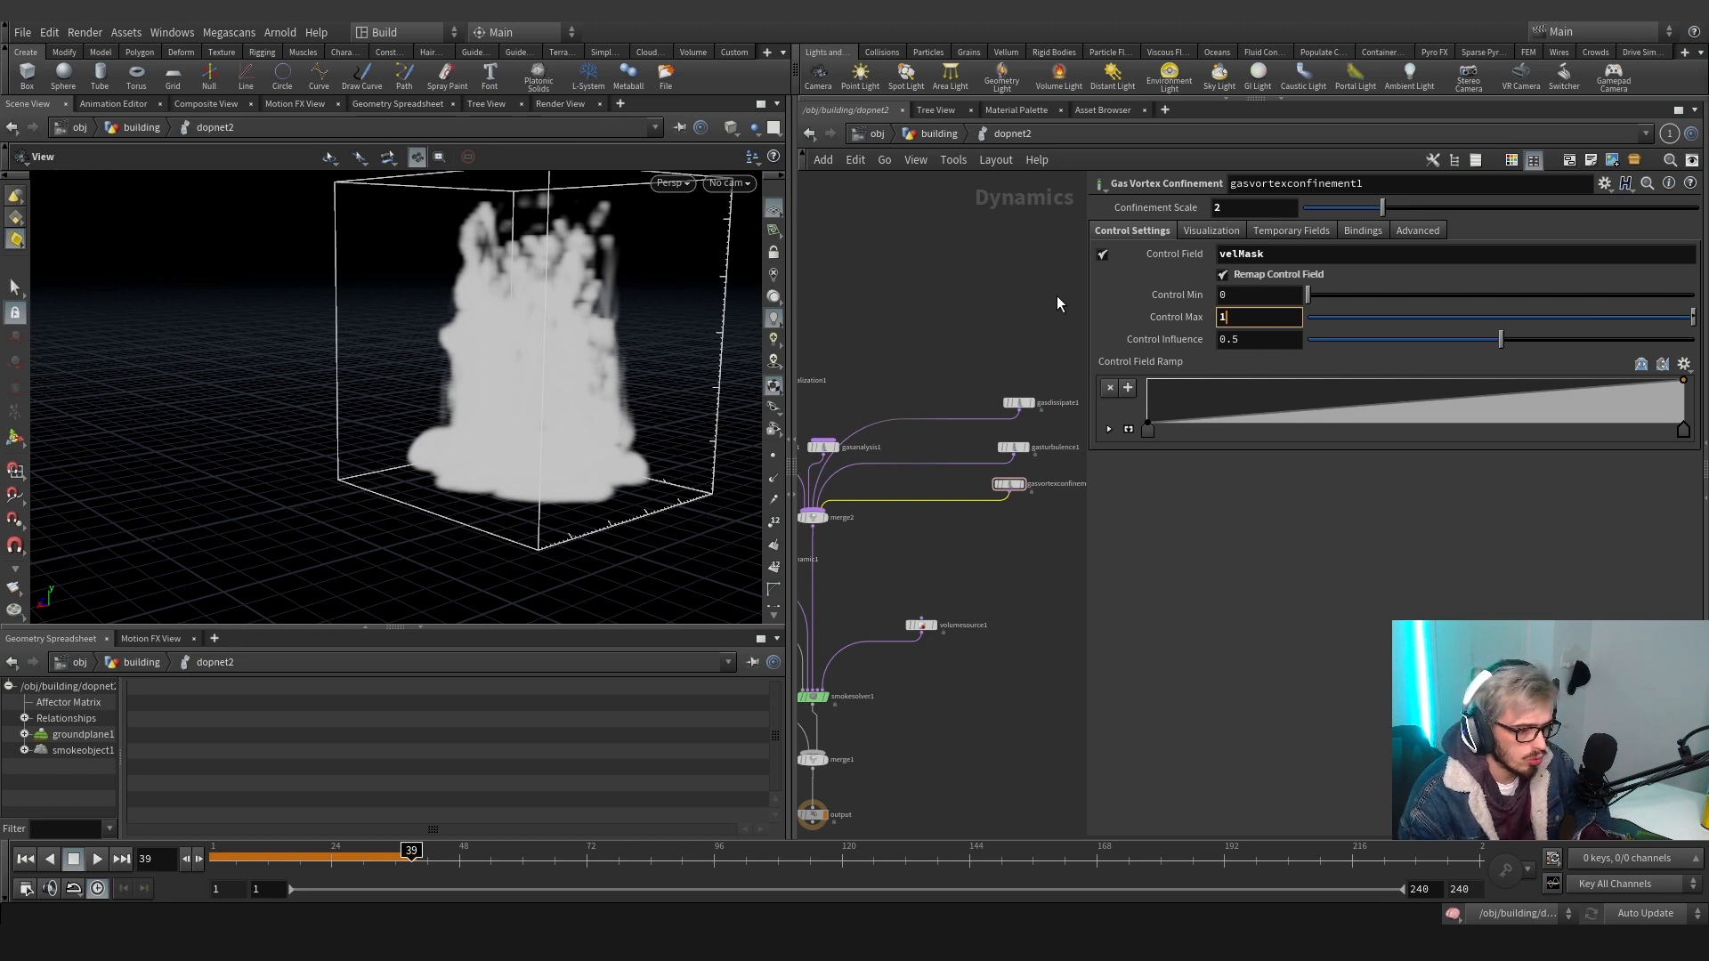
type("0")
key("Tab")
type("1")
key("Return")
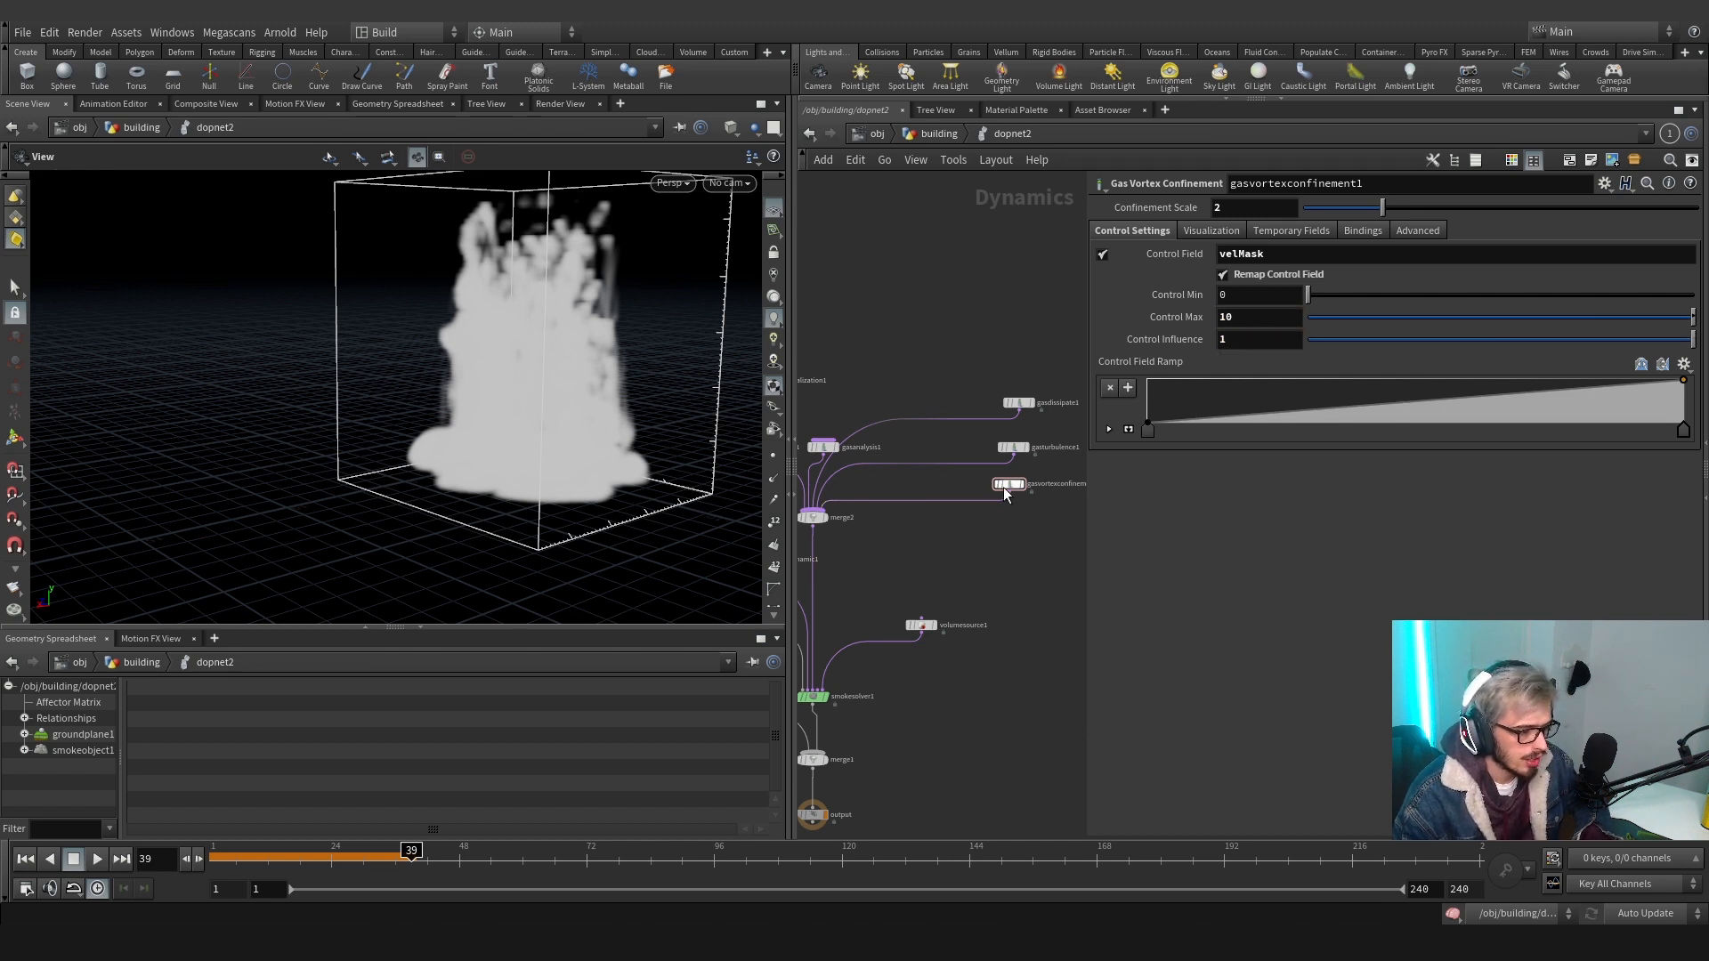
left_click_drag(1011, 484, 1023, 416)
scroll(1000, 535, "down", 2)
scroll(995, 495, "down", 2)
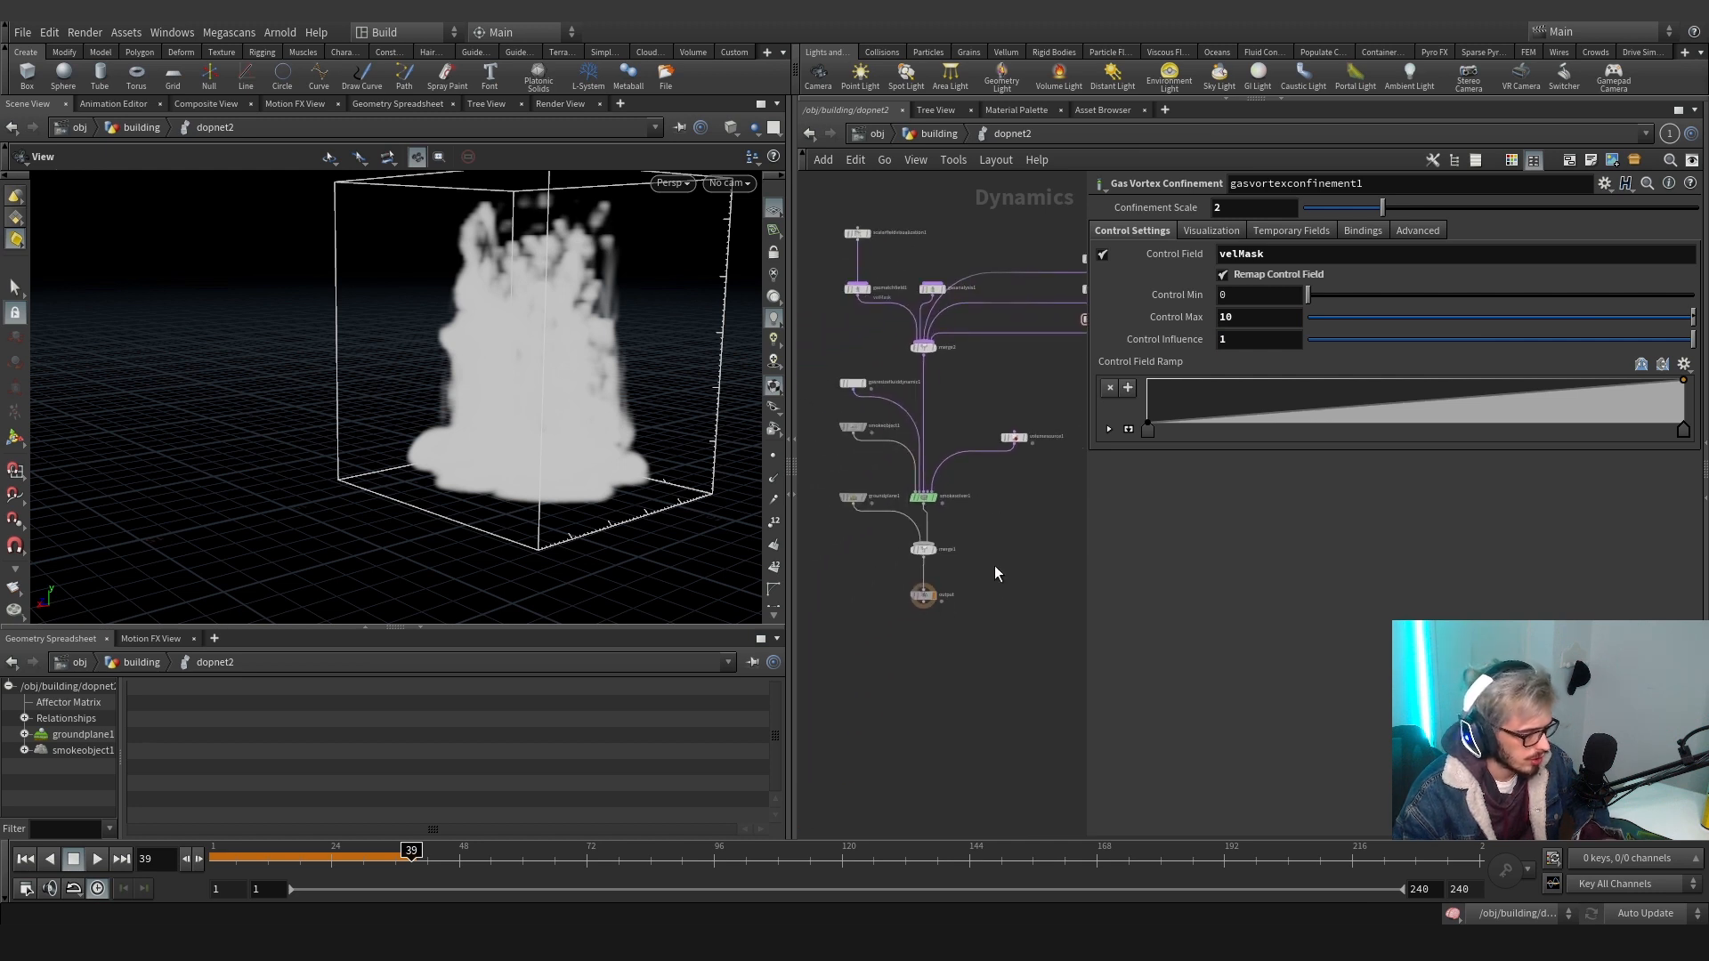
- Reset the simulation and resimulate to frame 72, pulling back to view the smoke
left_click(25, 859)
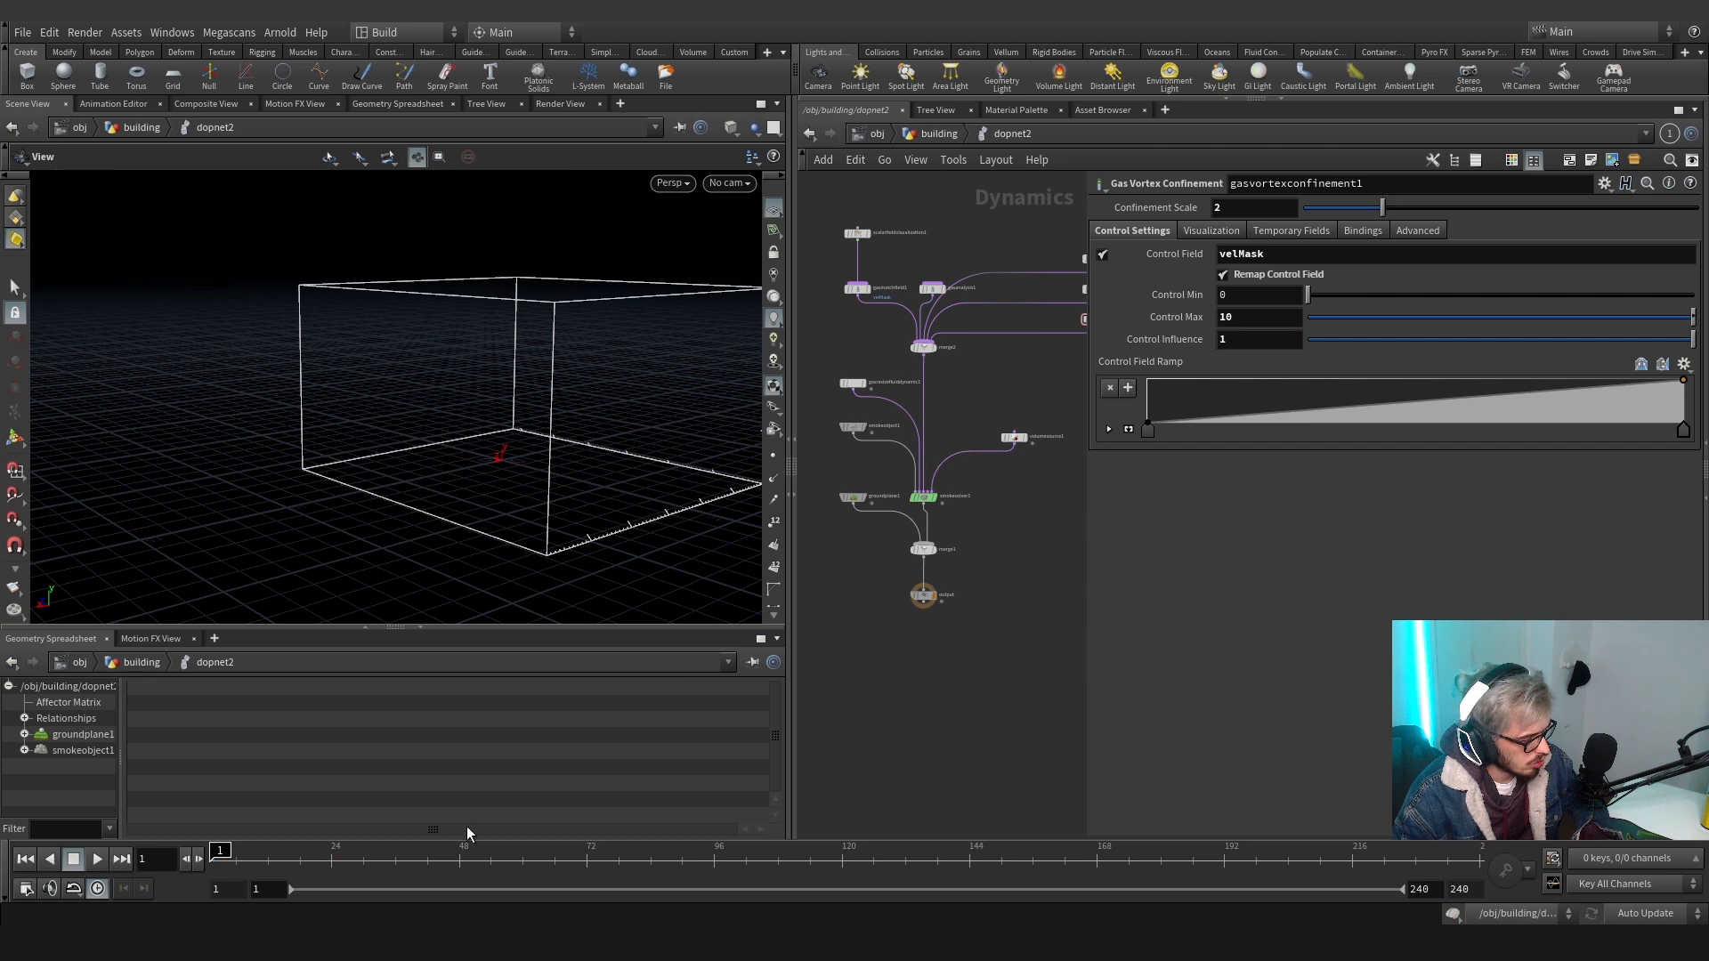
left_click(585, 852)
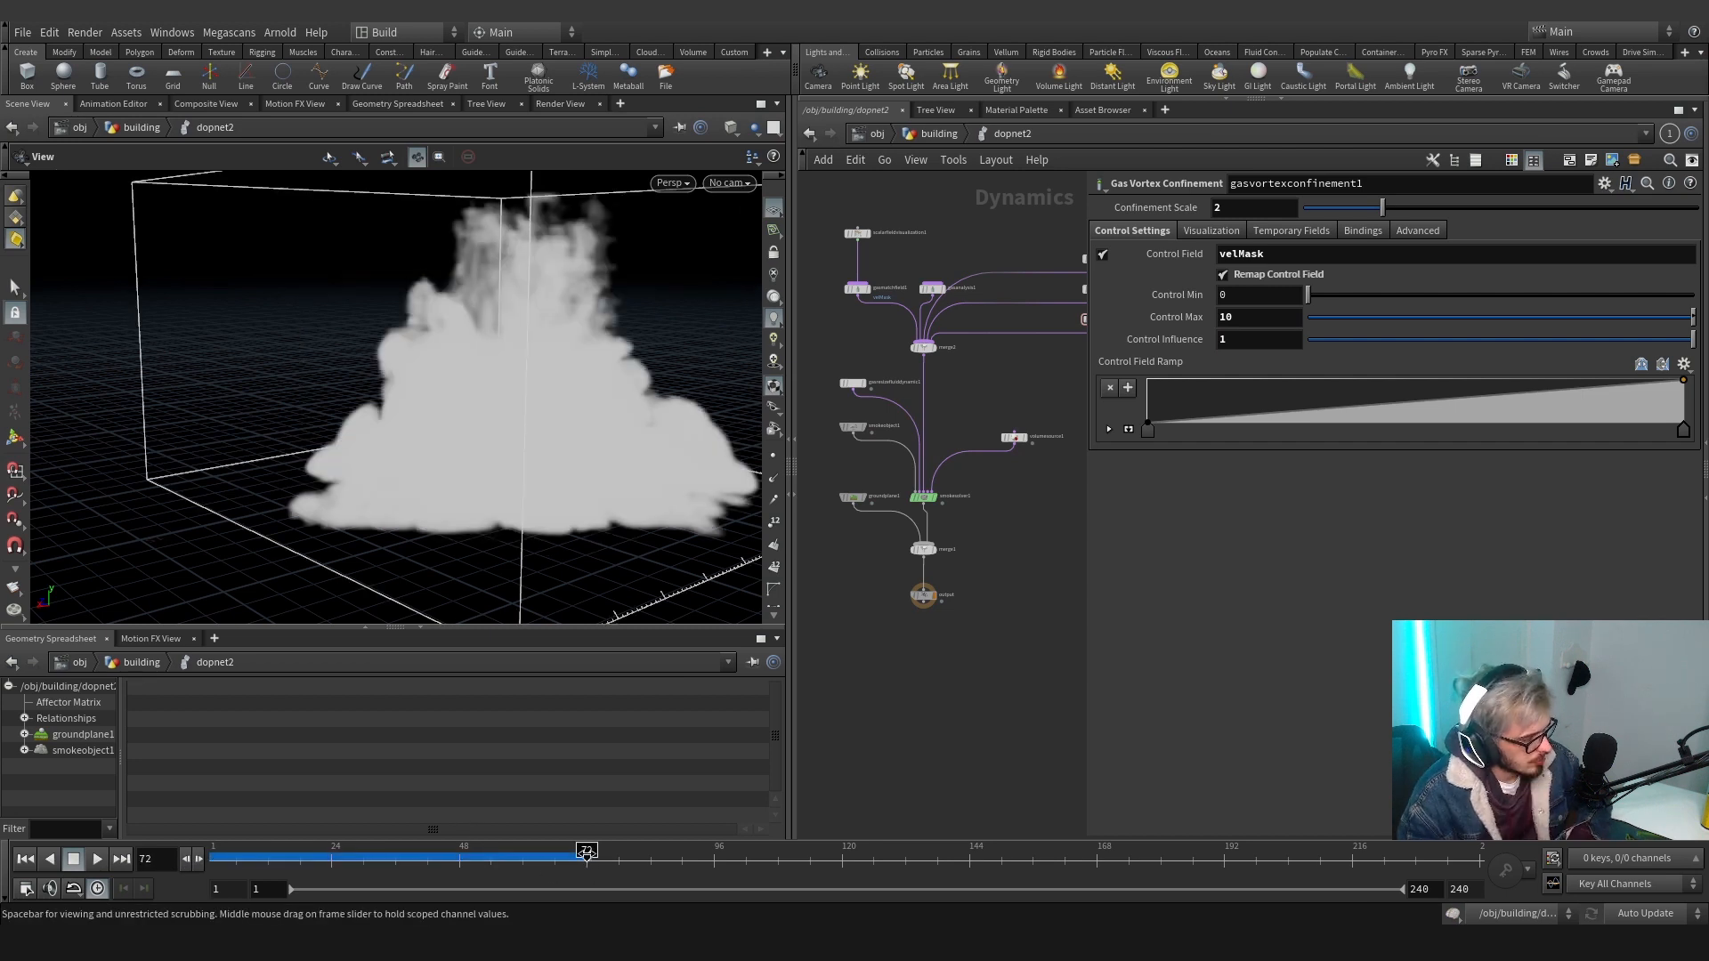
left_click_drag(615, 507, 468, 480, "alt")
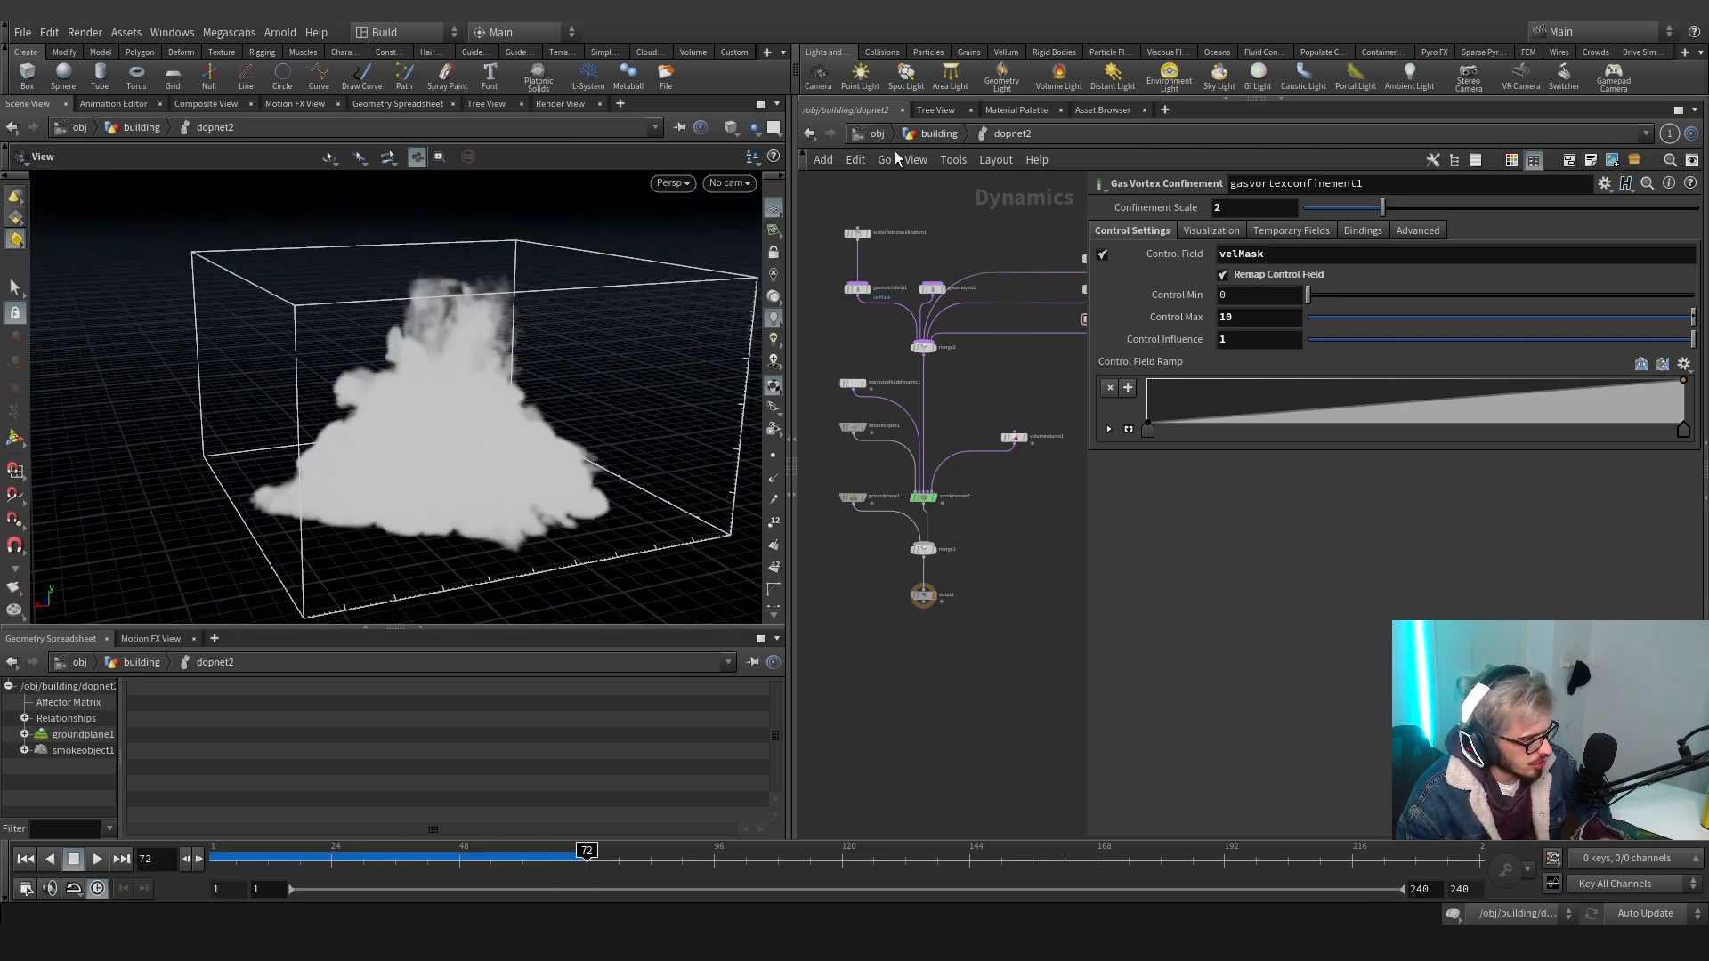
- Add a DOP Import Fields node below dopnet2 importing *smoke* with the Smoke preset (density, vel, rest, temperature)
left_click(939, 133)
scroll(910, 558, "down", 3)
left_click_drag(911, 559, 925, 570)
key("Tab")
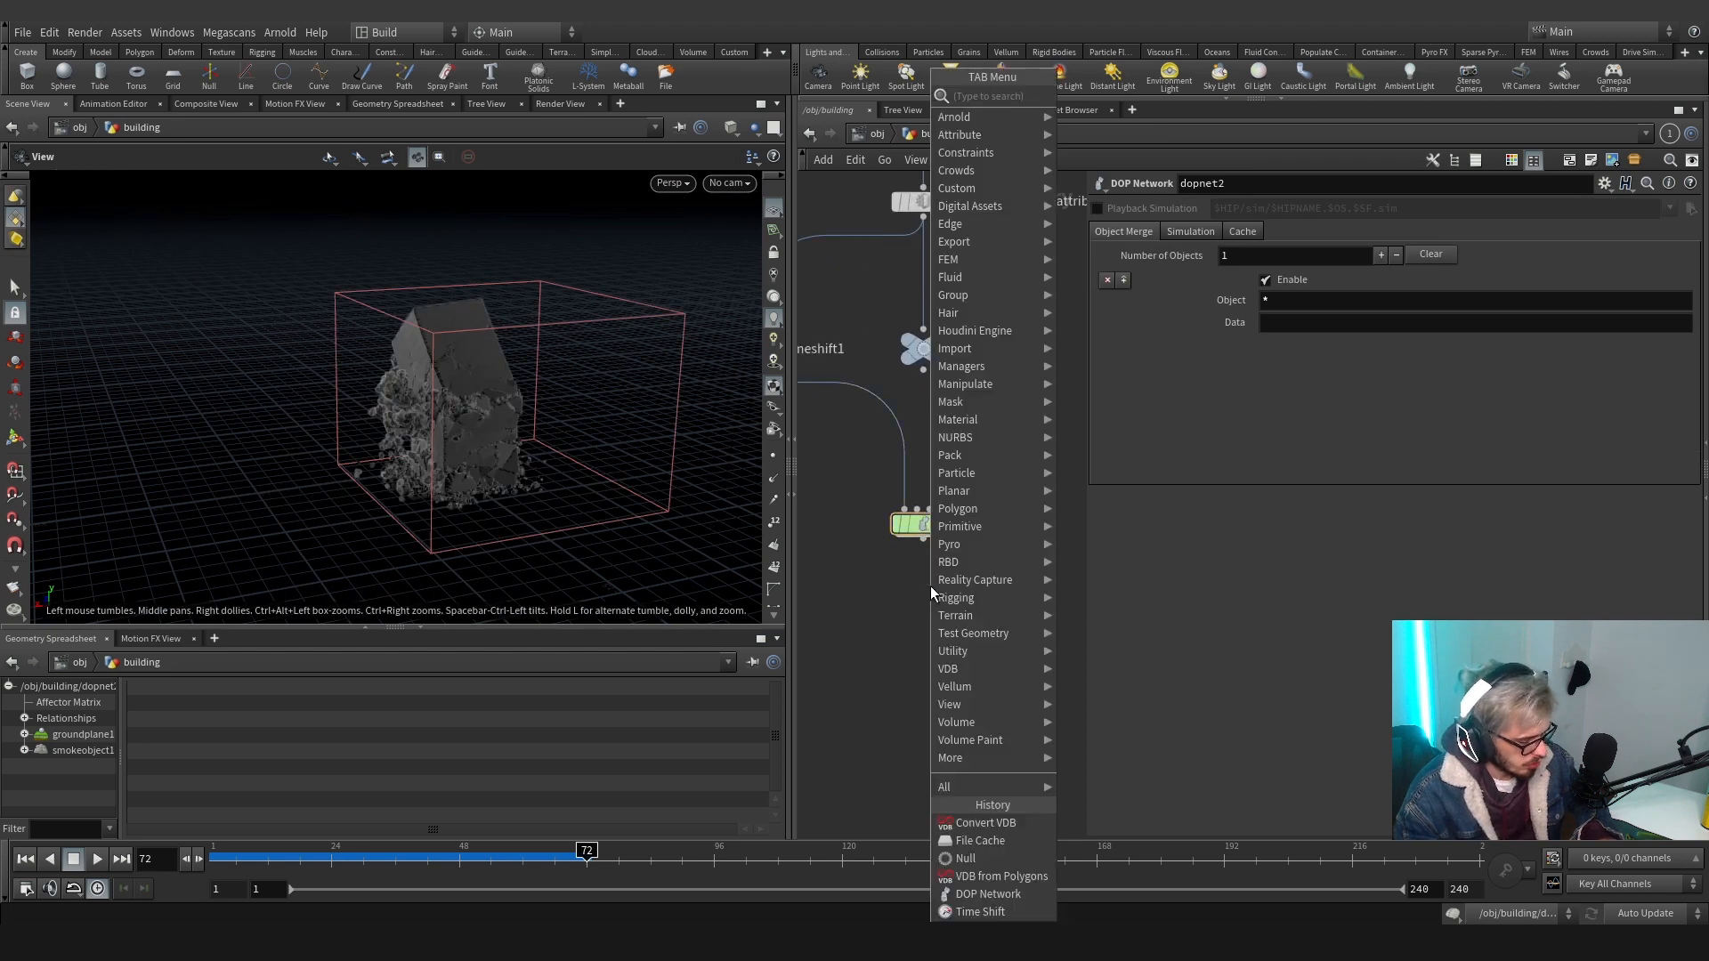
type("dop im")
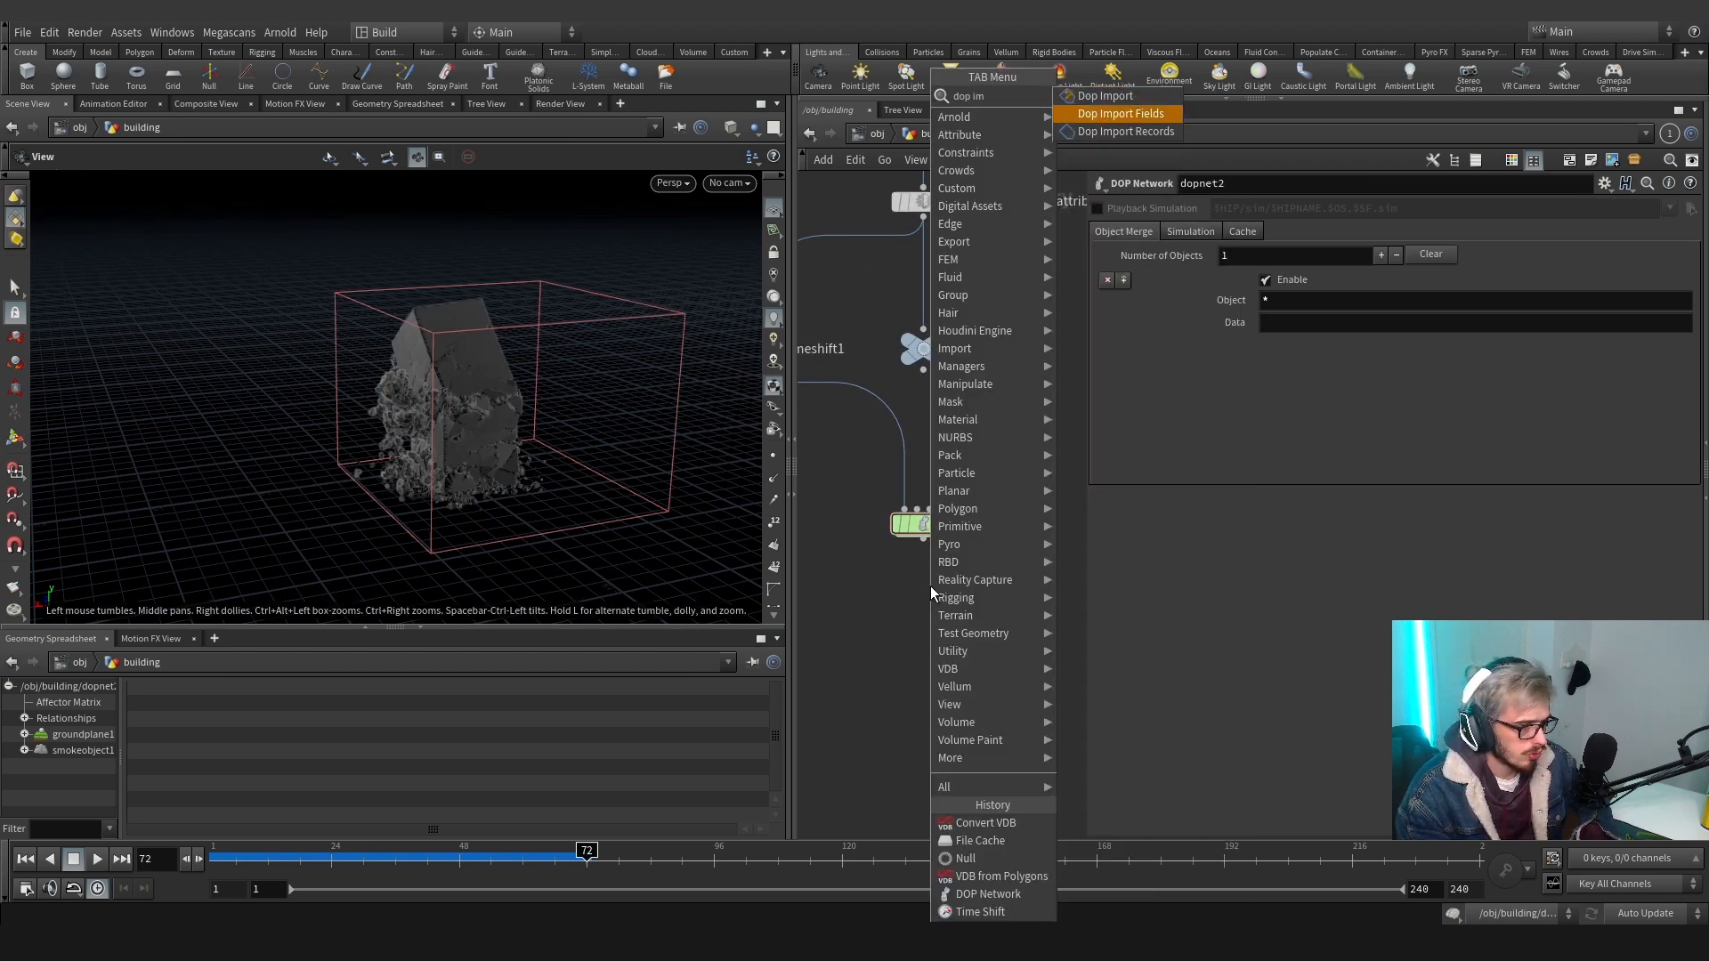
key("Return")
left_click(926, 624)
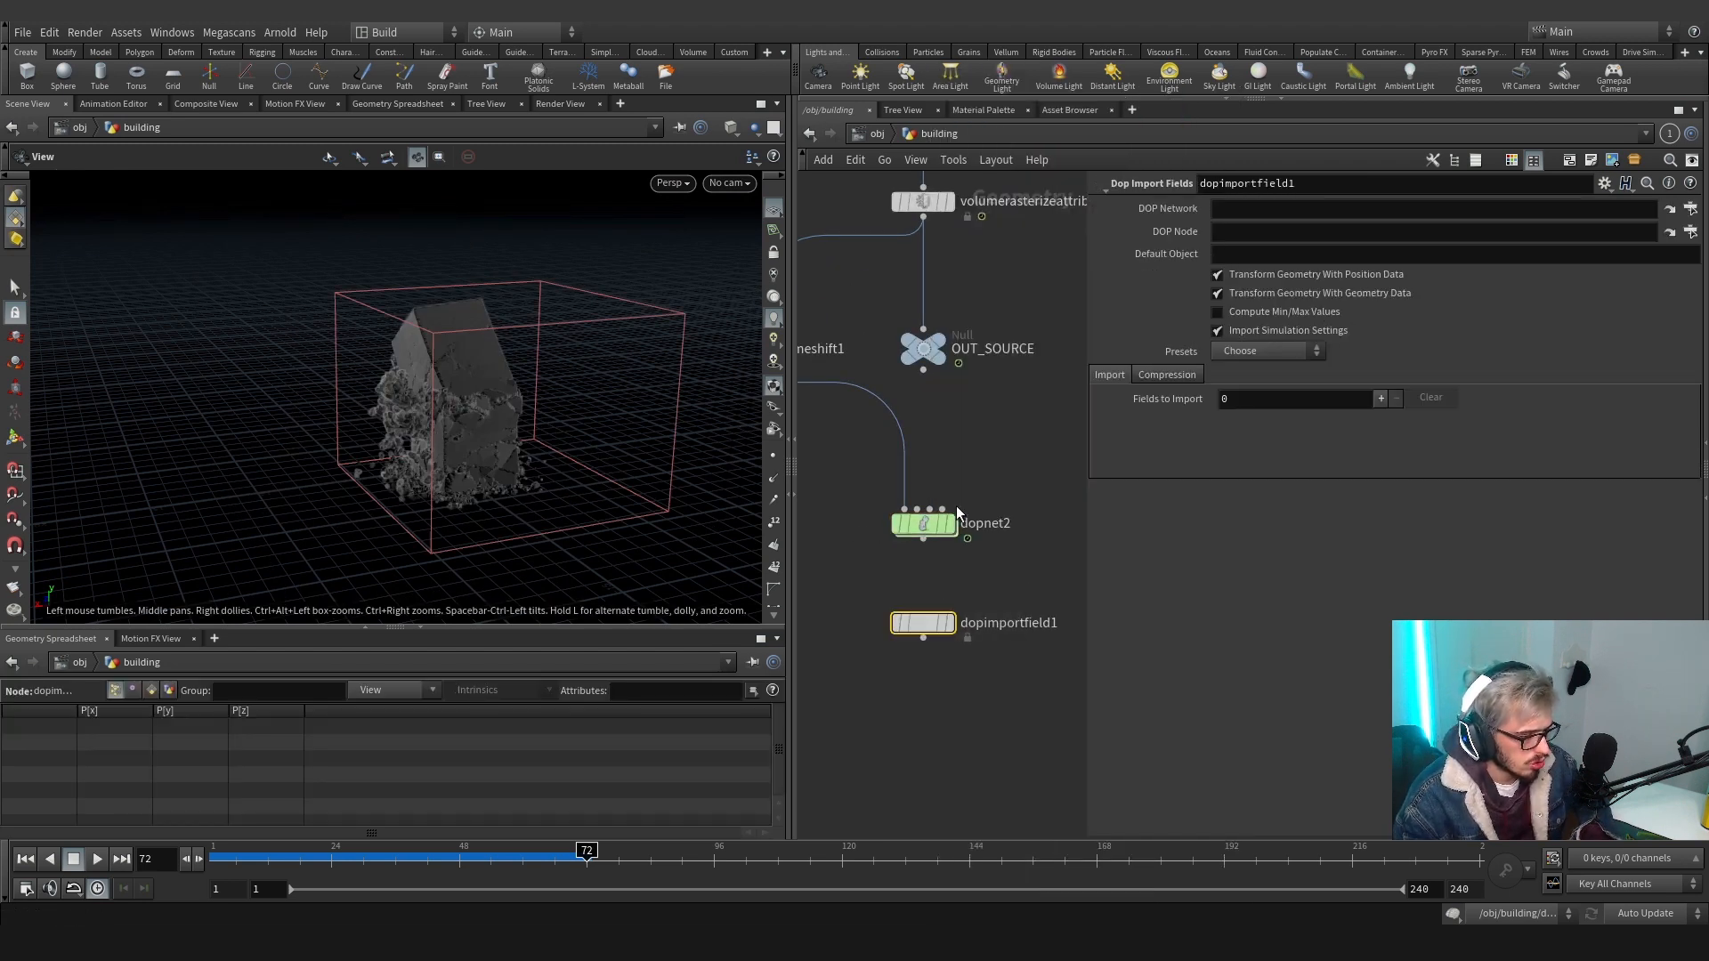
left_click(1254, 233)
type("*smoke*")
key("Return")
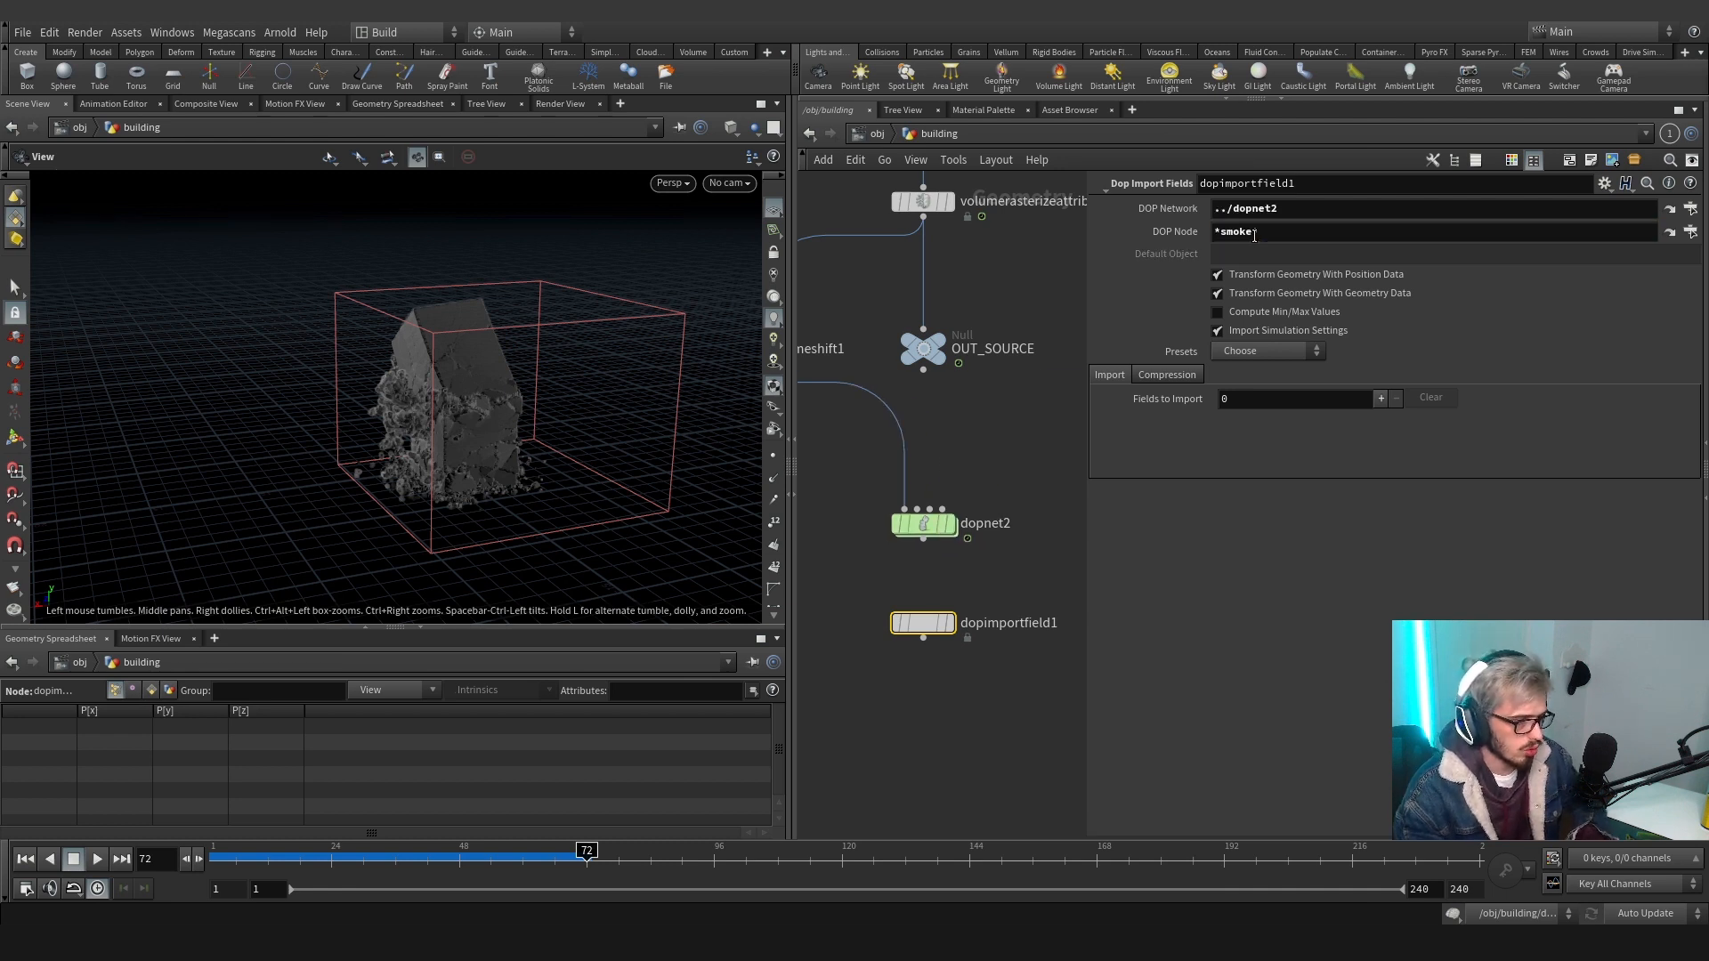
left_click(945, 623)
left_click(1269, 350)
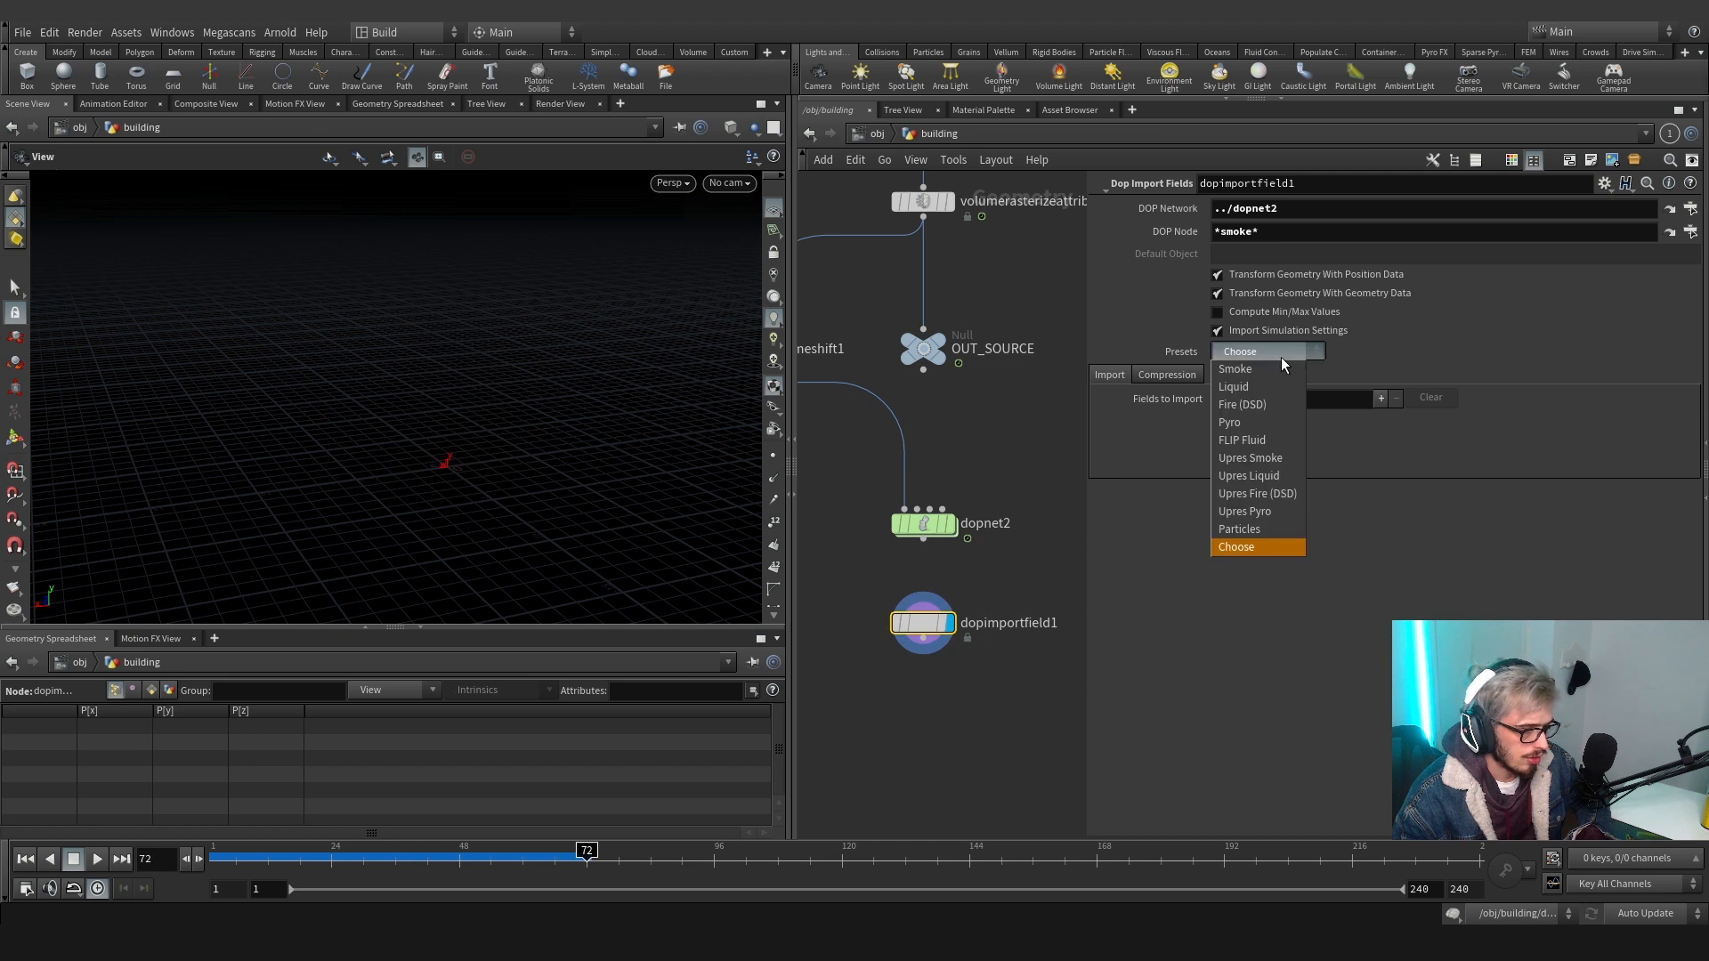
left_click(1271, 371)
- Scrub through the frames to 71 and orbit to inspect the imported smoke
left_click_drag(988, 749, 966, 578)
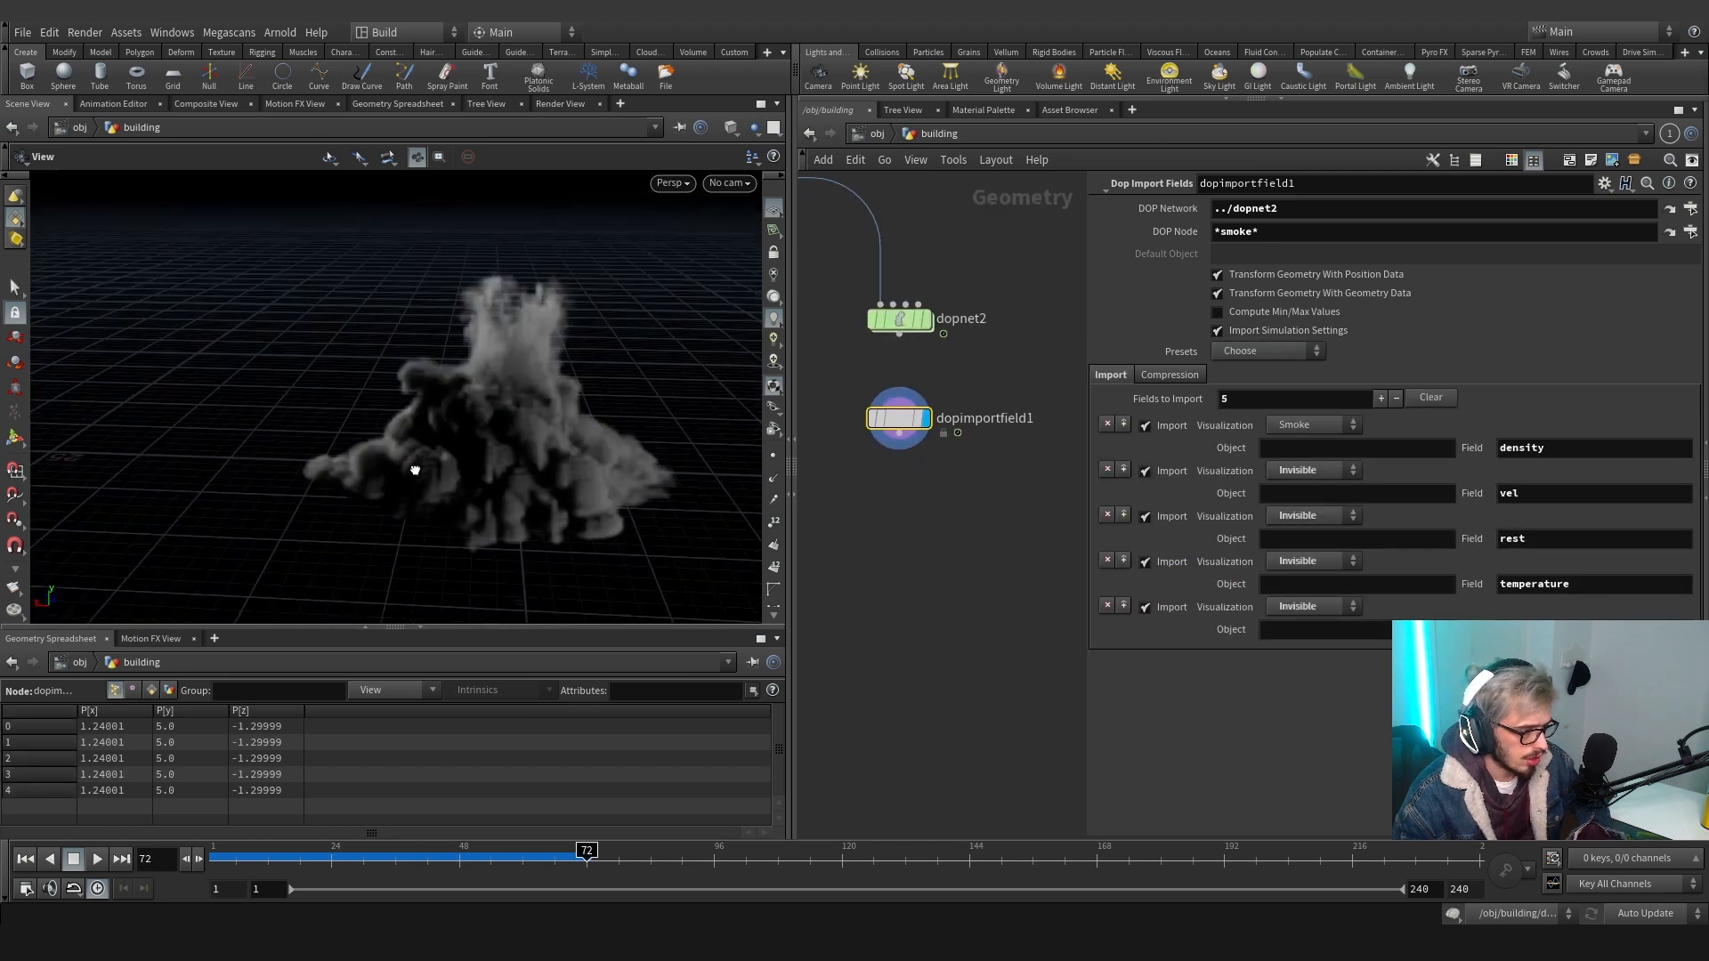
left_click_drag(535, 476, 436, 468)
left_click_drag(390, 851, 571, 851)
left_click_drag(401, 427, 507, 440)
scroll(508, 441, "up", 5)
left_click_drag(401, 402, 507, 294)
scroll(534, 374, "down", 4)
mouse_move(535, 374)
left_mouse_down()
mouse_move(654, 347)
mouse_move(582, 424)
left_mouse_up()
scroll(654, 347, "down", 4)
scroll(580, 425, "up", 2)
left_click_drag(570, 856, 522, 855)
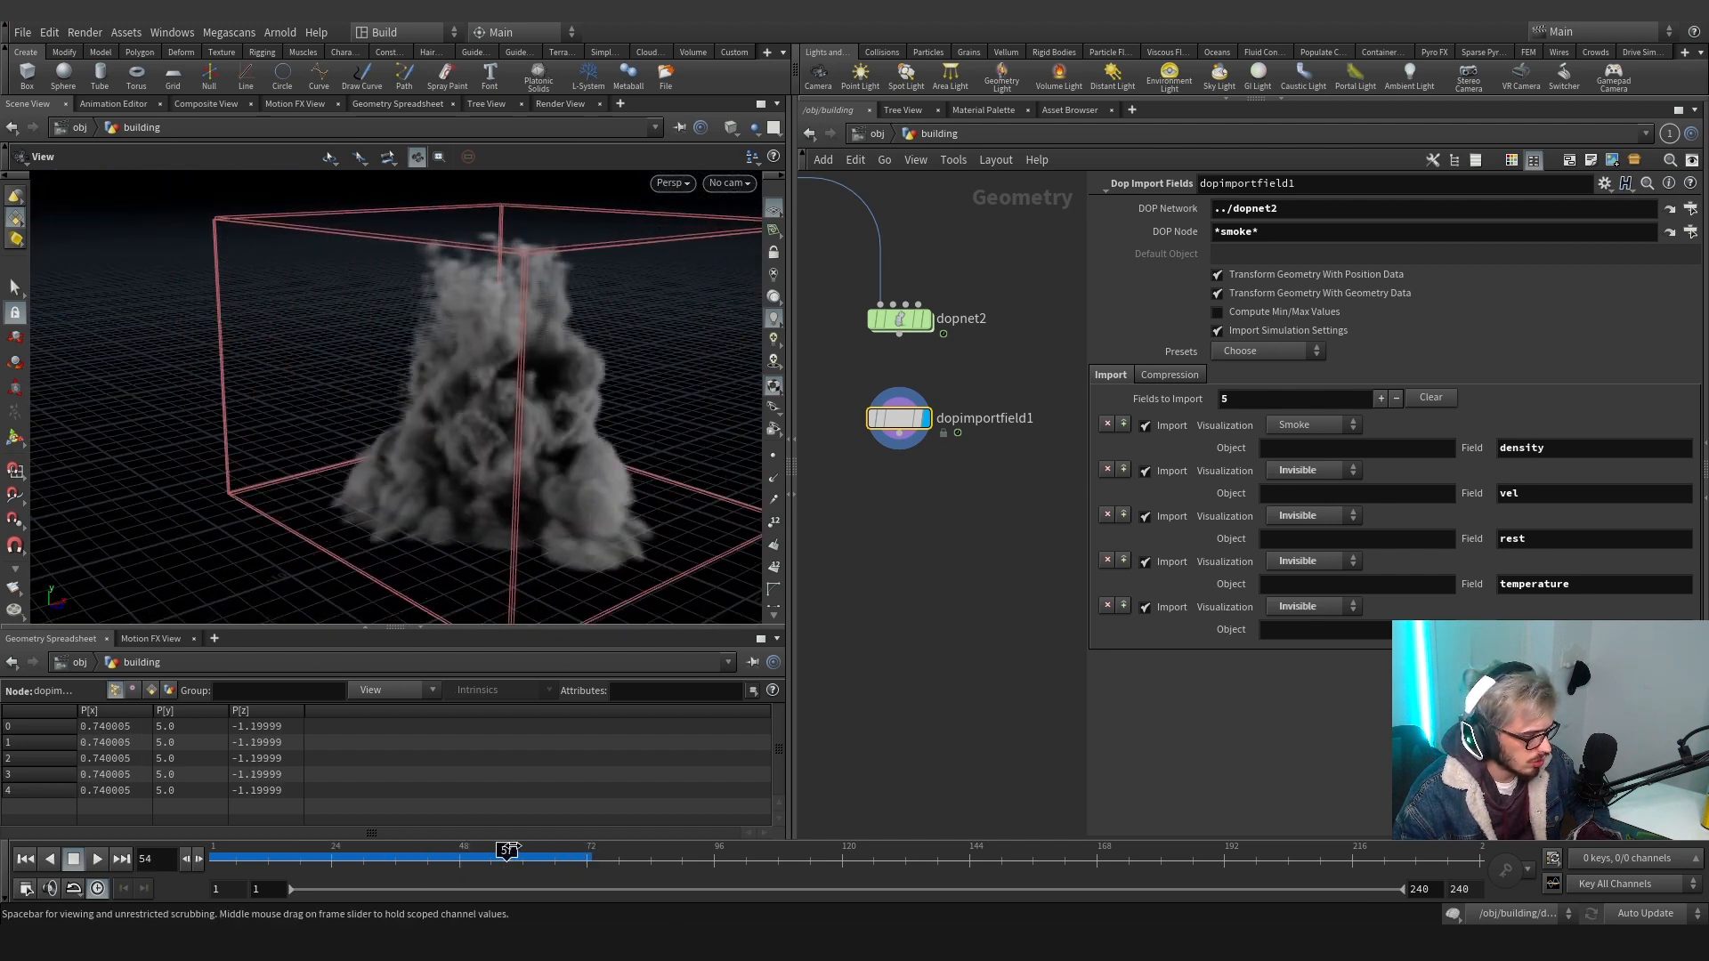
left_click_drag(874, 381, 874, 509)
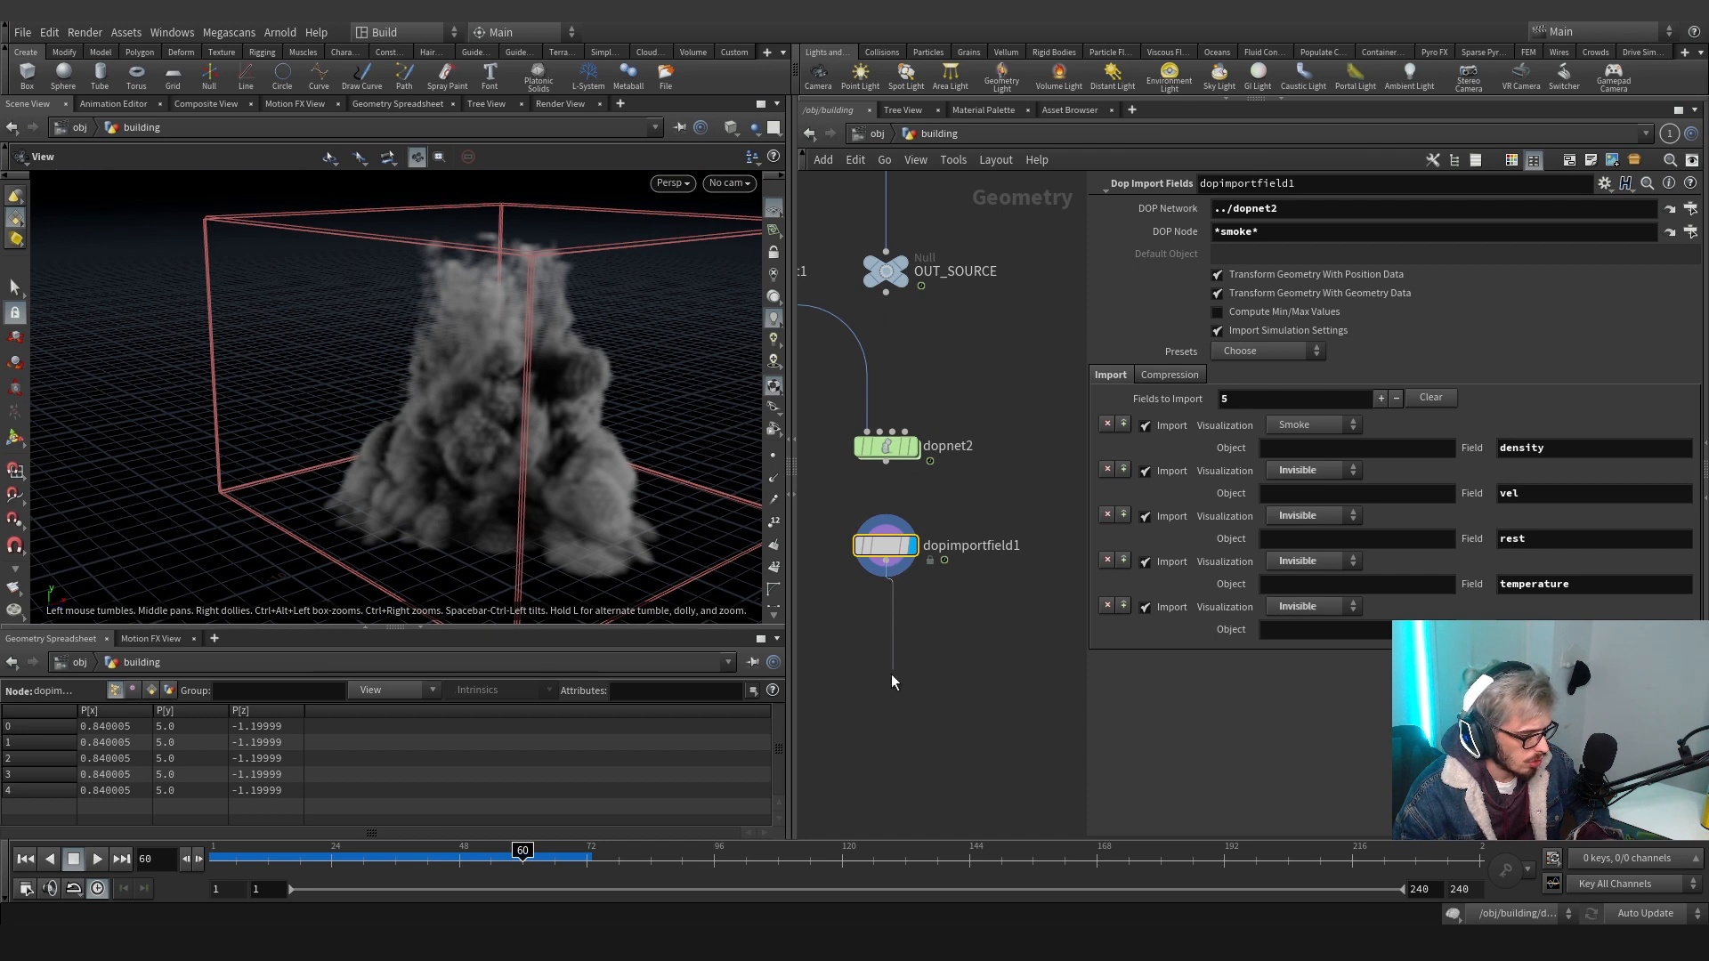
- Add a Volume Visualization under dopimportfield1 with Density and Diffuse Field set to density
key("Tab")
type("visua")
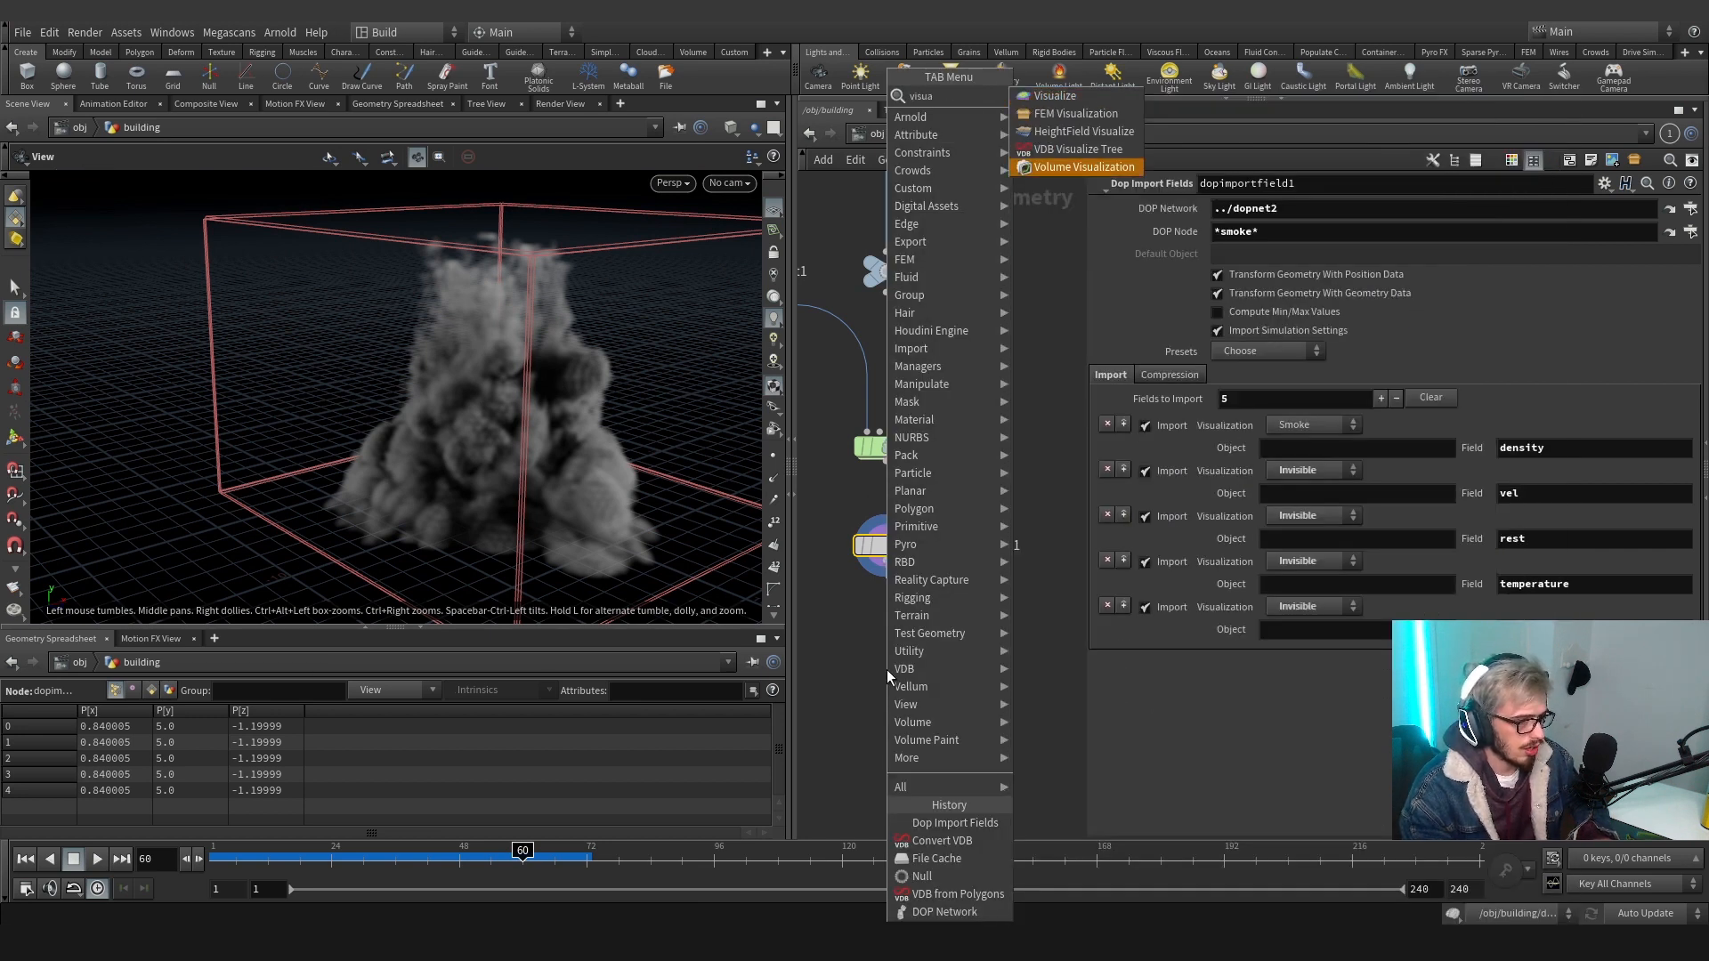
key("Return")
left_click(886, 682)
left_click_drag(886, 564, 886, 669)
left_click(914, 682)
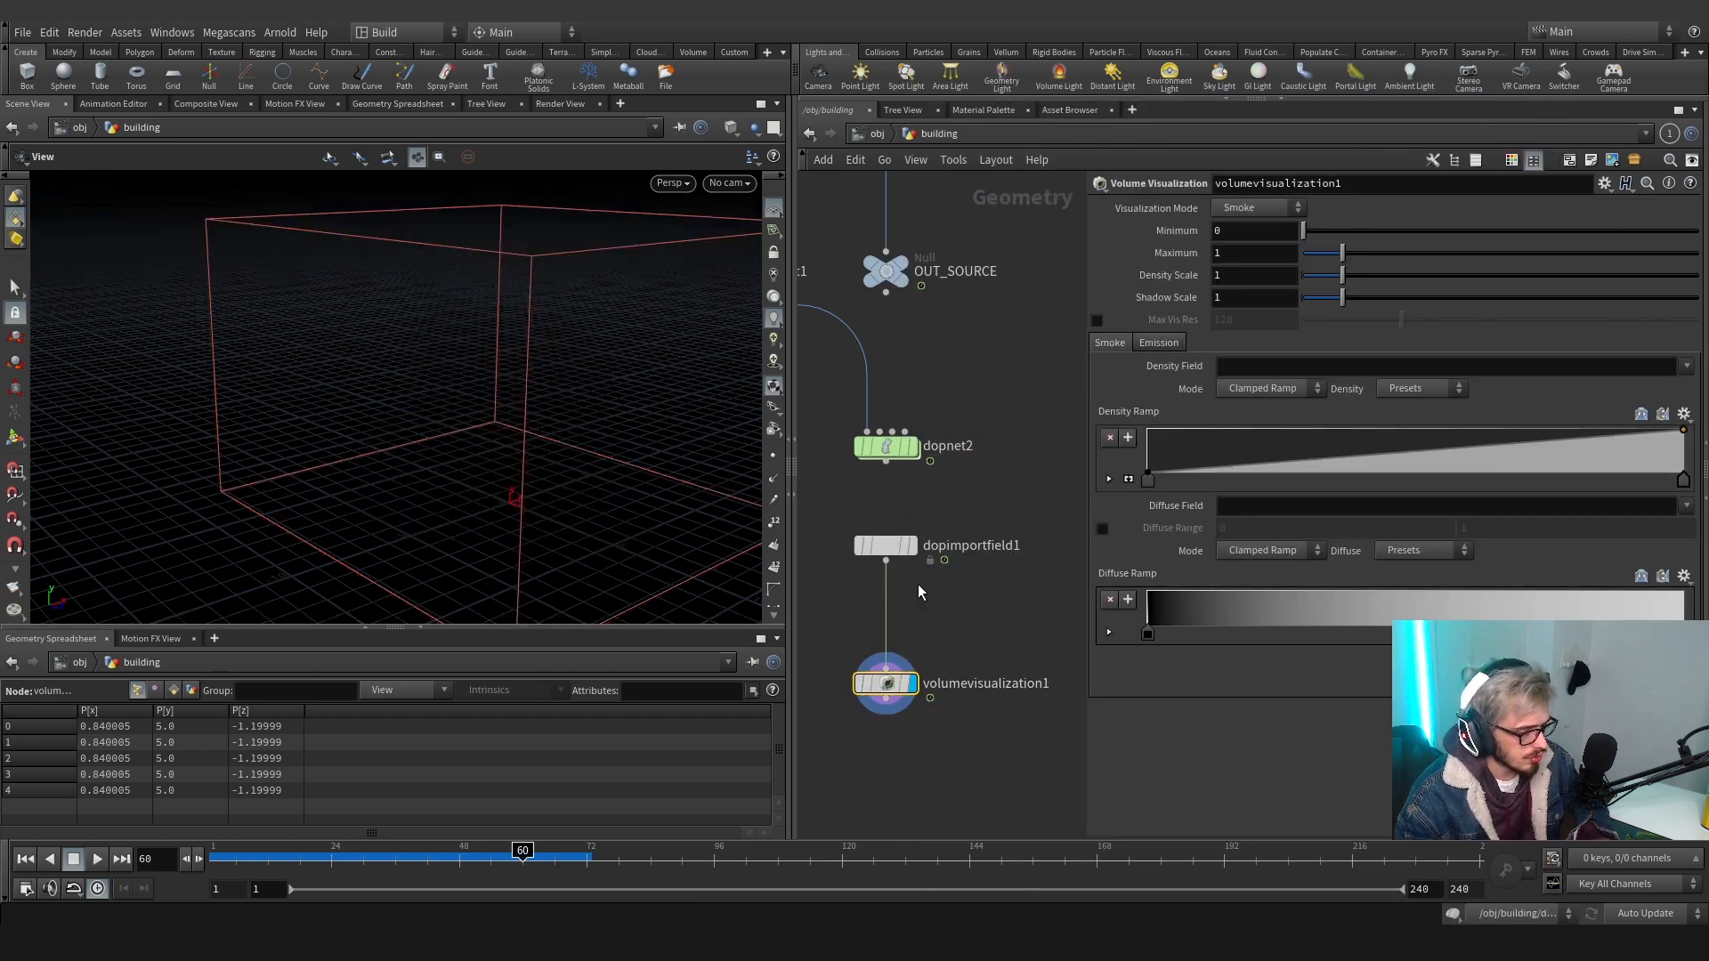
left_click(1446, 366)
type("density")
left_click(1446, 506)
type("dens")
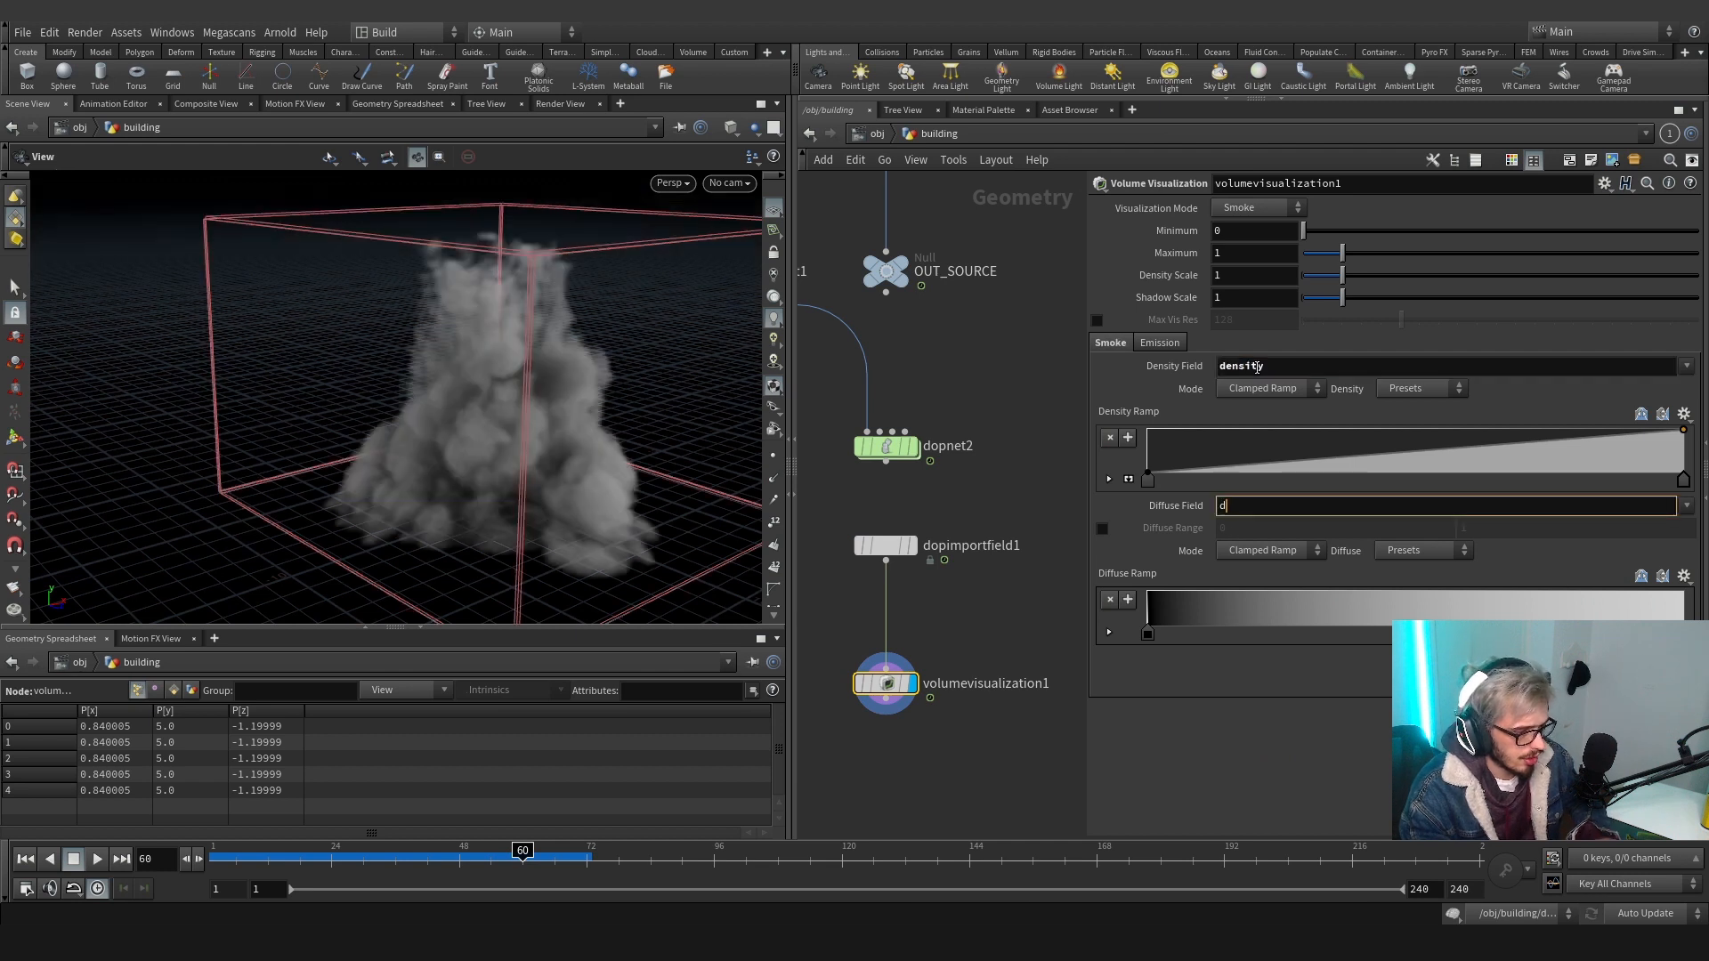
type("ity")
key("Return")
scroll(934, 468, "down", 3)
- Merge the visualization with transformpieces1 in merge3, display it and scrub to frame 59
key("Tab")
type("merge")
key("Return")
left_click(1011, 693)
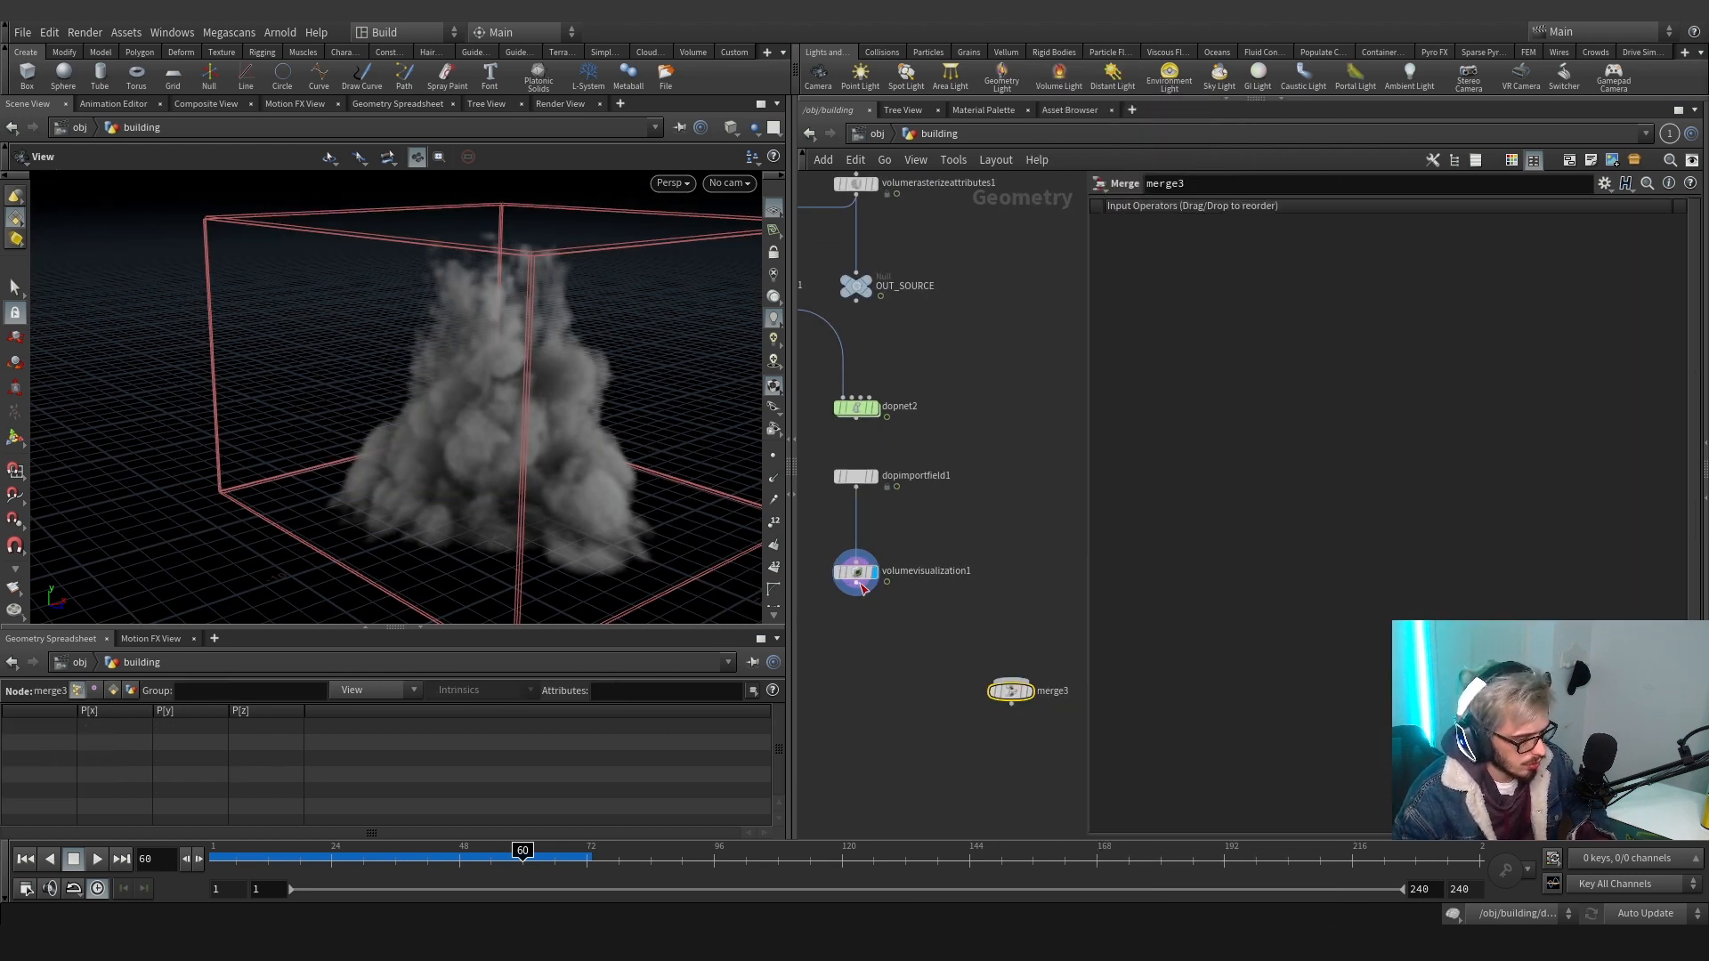
left_click_drag(856, 588, 1012, 684)
scroll(1038, 484, "down", 3)
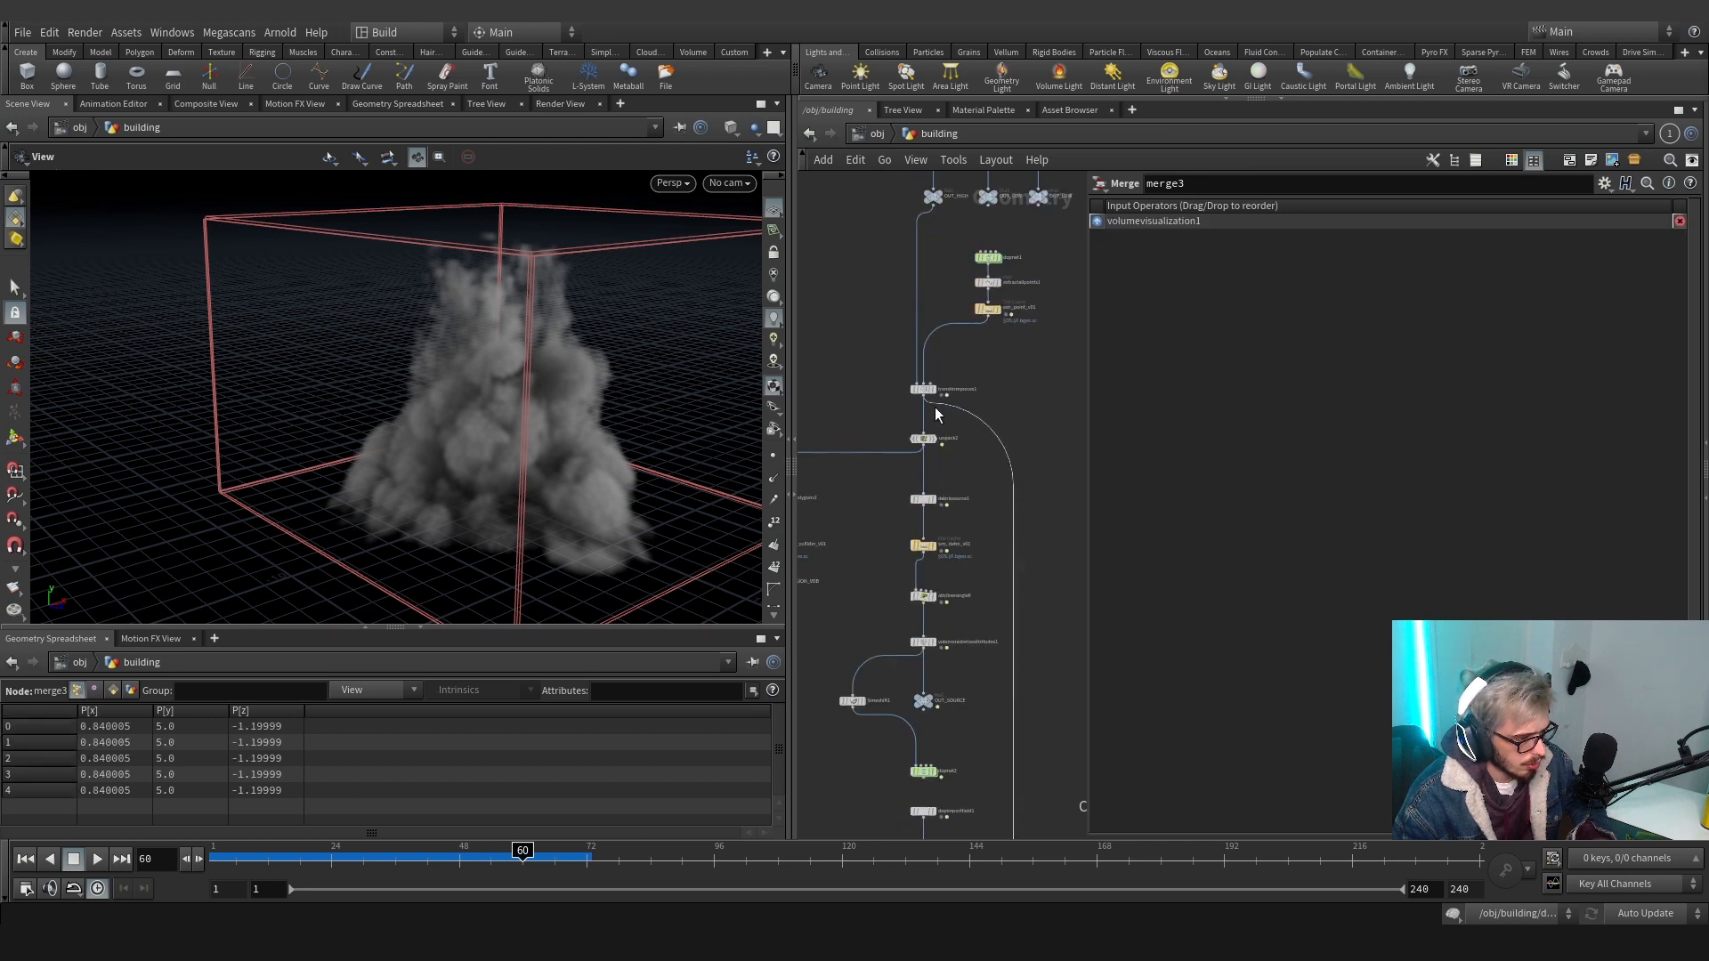
left_click_drag(932, 405, 1001, 587)
left_click(934, 597)
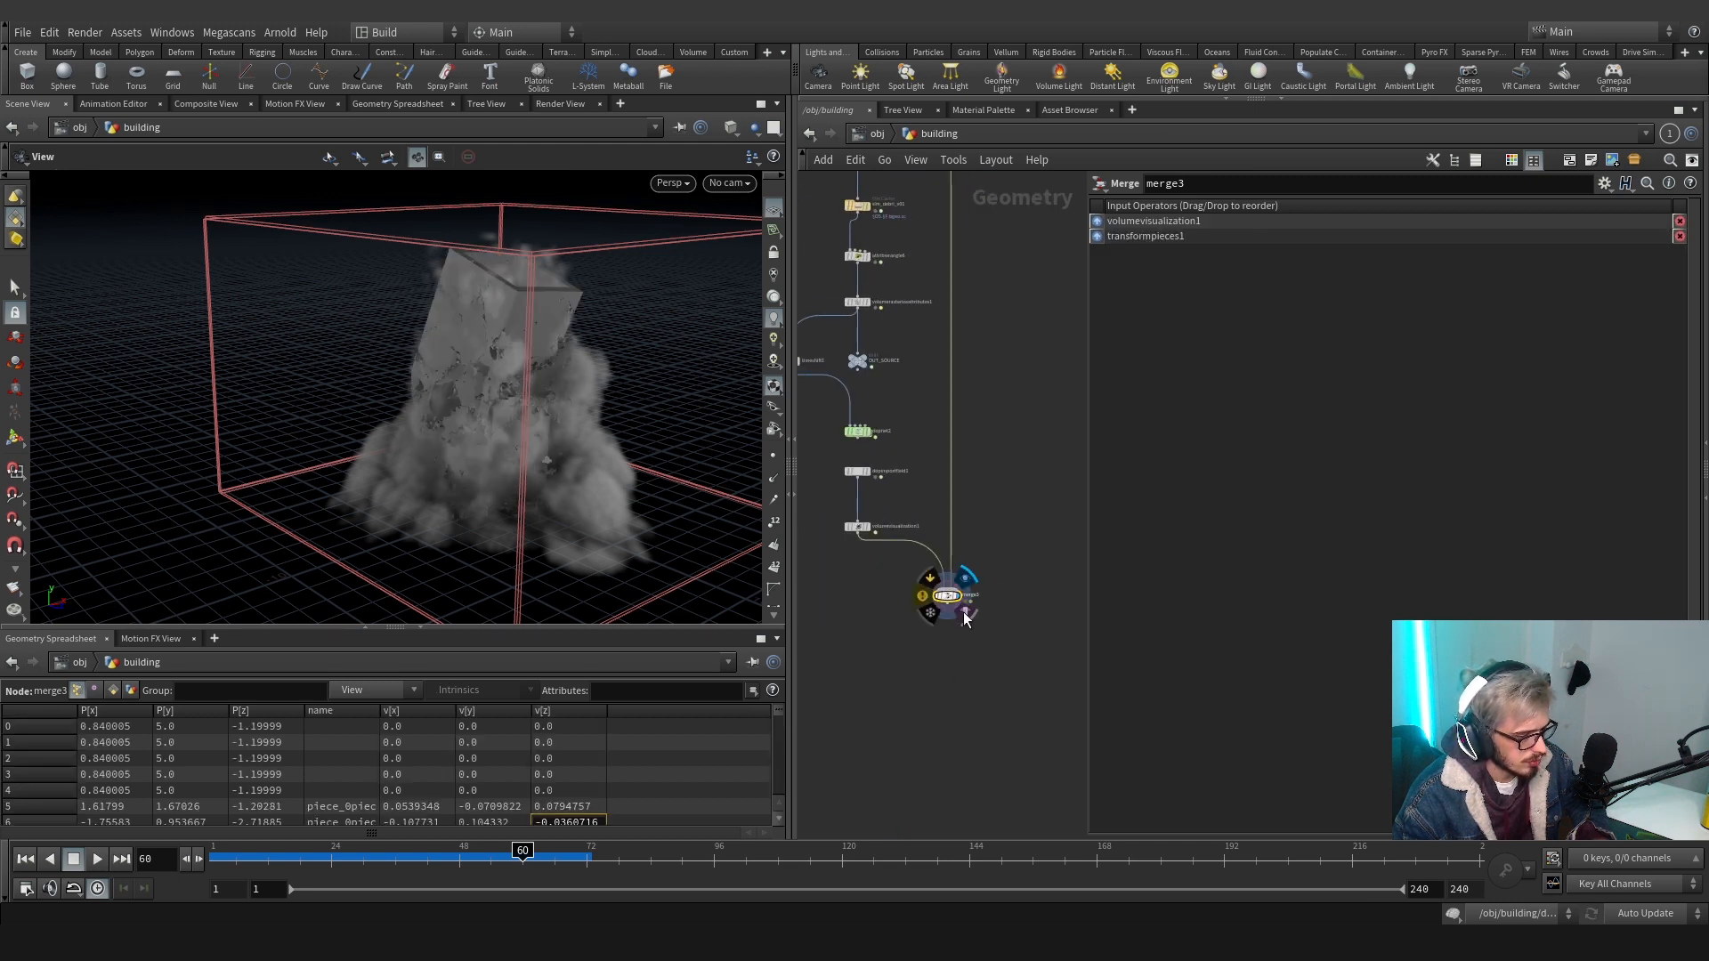
left_click_drag(441, 401, 333, 402)
left_click_drag(307, 856, 517, 855)
scroll(919, 562, "up", 2)
mouse_move(919, 623)
left_mouse_down()
mouse_move(963, 523)
mouse_move(845, 728)
left_mouse_up()
- Inside dopnet2, merge volumesource1 with a duplicated volumesource2 through a new merge3 node
double_click(950, 521)
key("Tab")
type("merge")
key("Return")
left_click(885, 607)
scroll(855, 608, "up", 3)
mouse_move(845, 609)
left_mouse_down()
mouse_move(942, 572)
mouse_move(958, 588)
left_mouse_up()
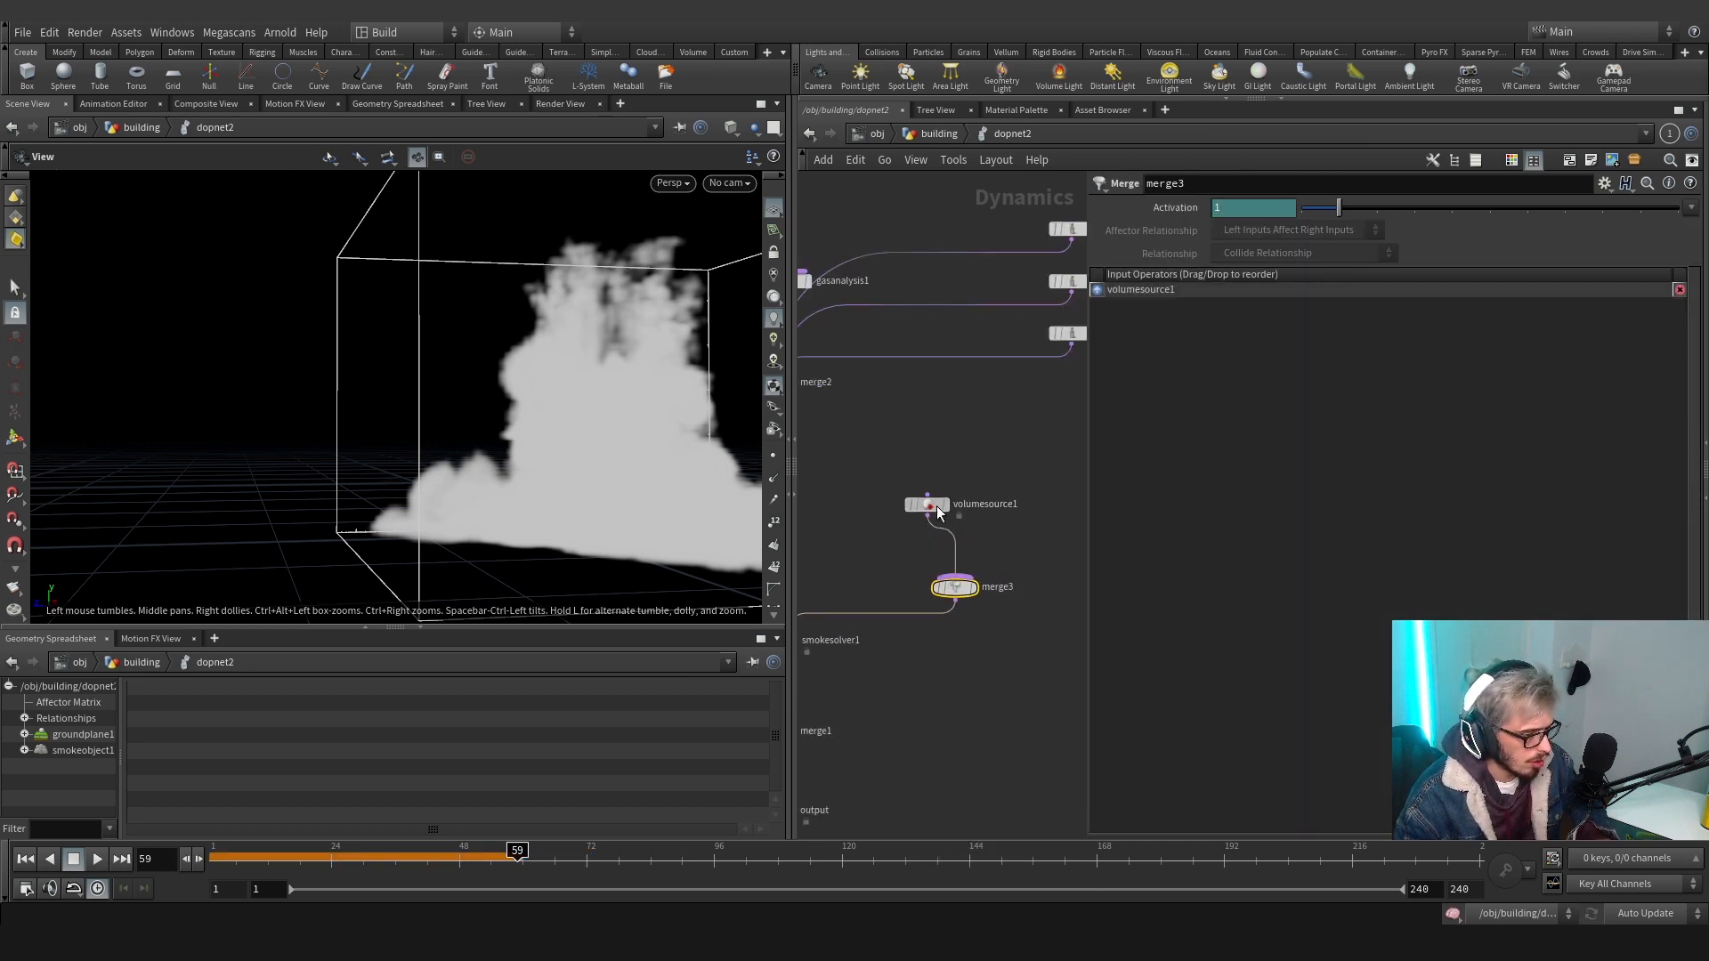
left_click_drag(940, 506, 913, 521, "alt")
left_click(830, 592)
scroll(1335, 401, "up", 3)
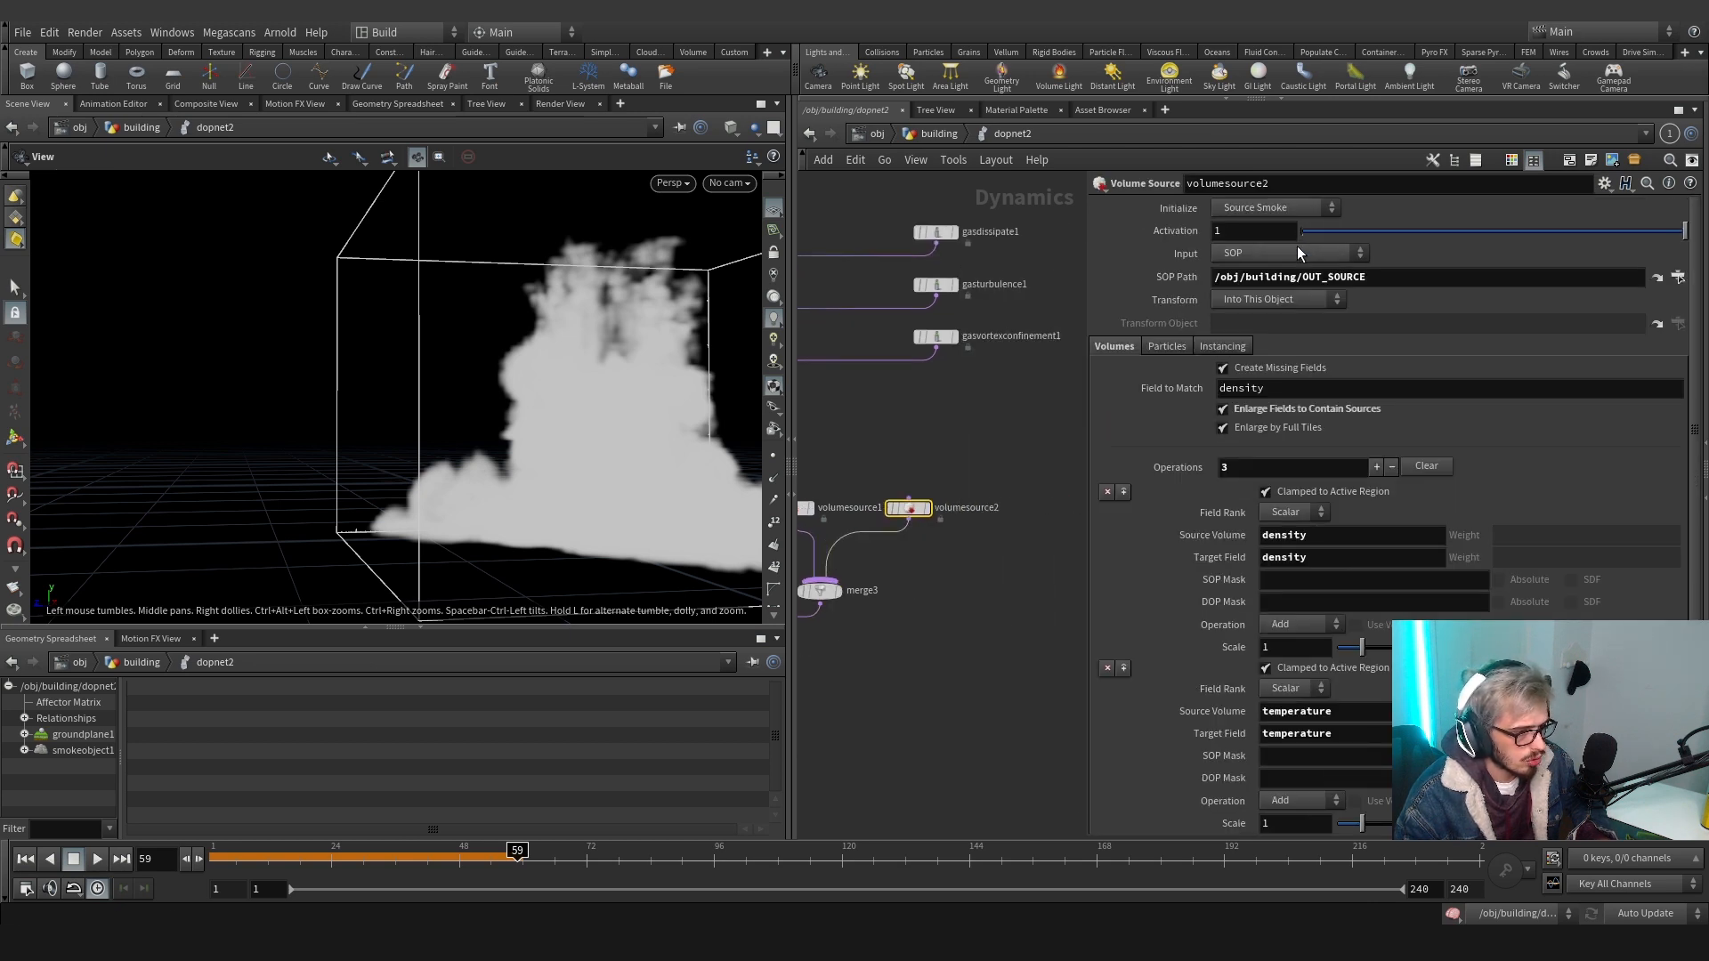
- Set volumesource2 to Initialize: Collision with SOP Path OUT_COLLISION_VDB
left_click(1275, 209)
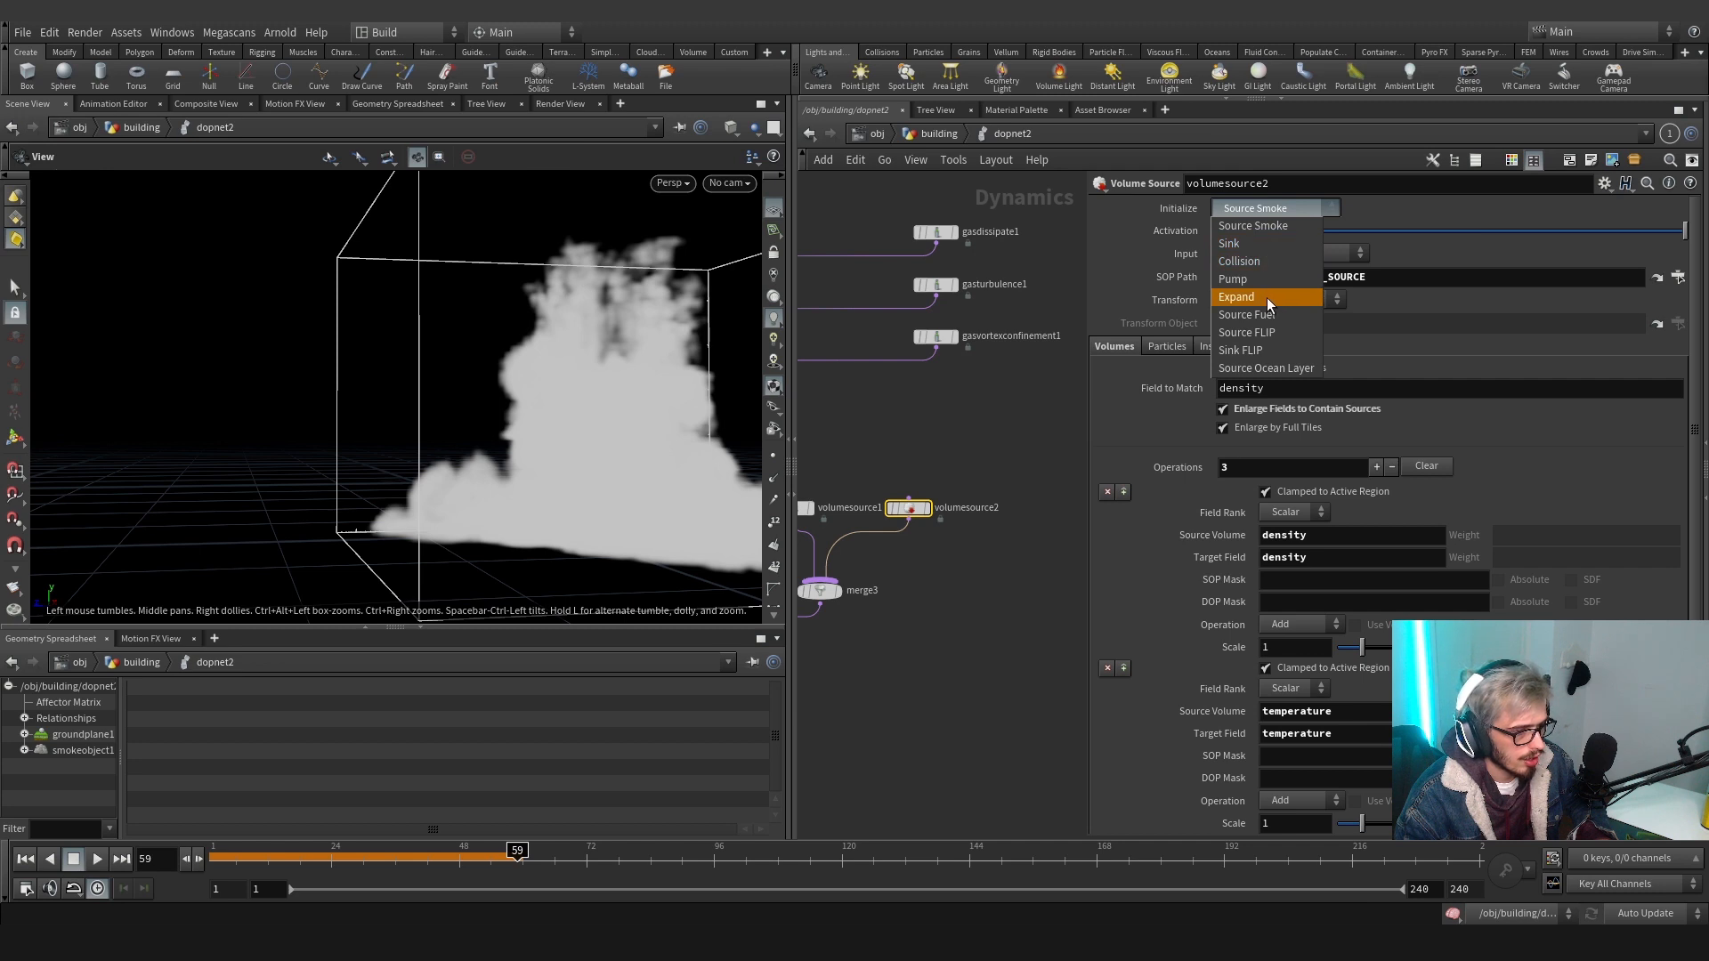
left_click(1239, 260)
left_click(1679, 278)
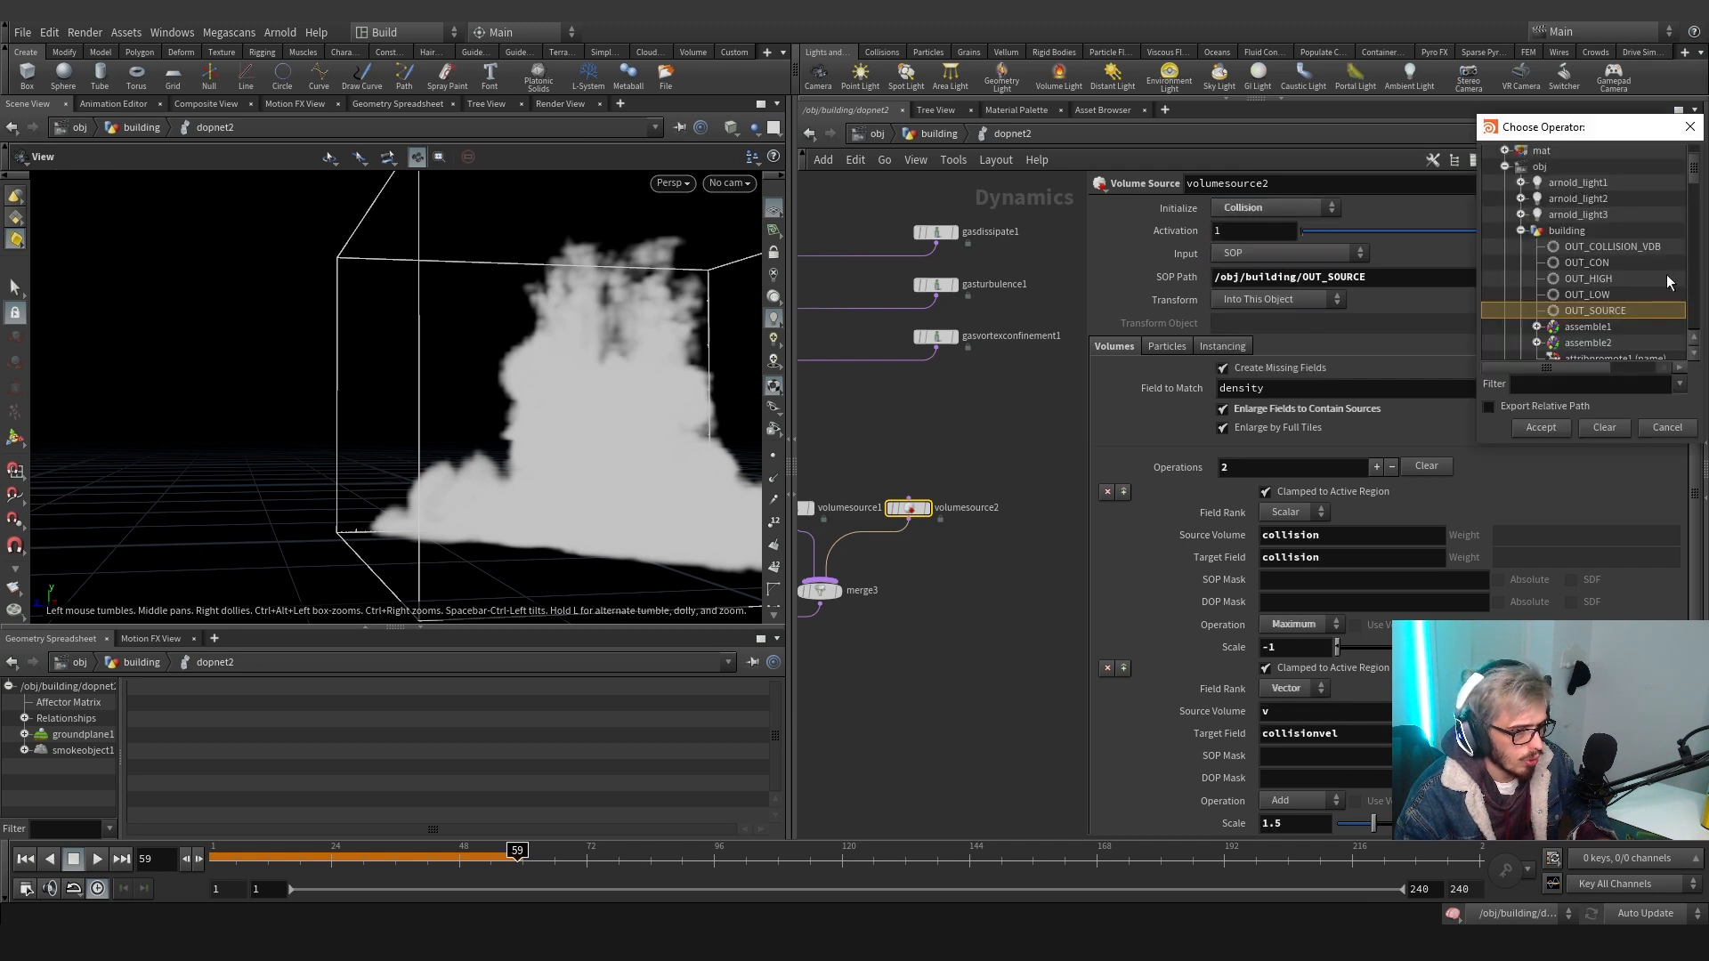
left_click(1541, 427)
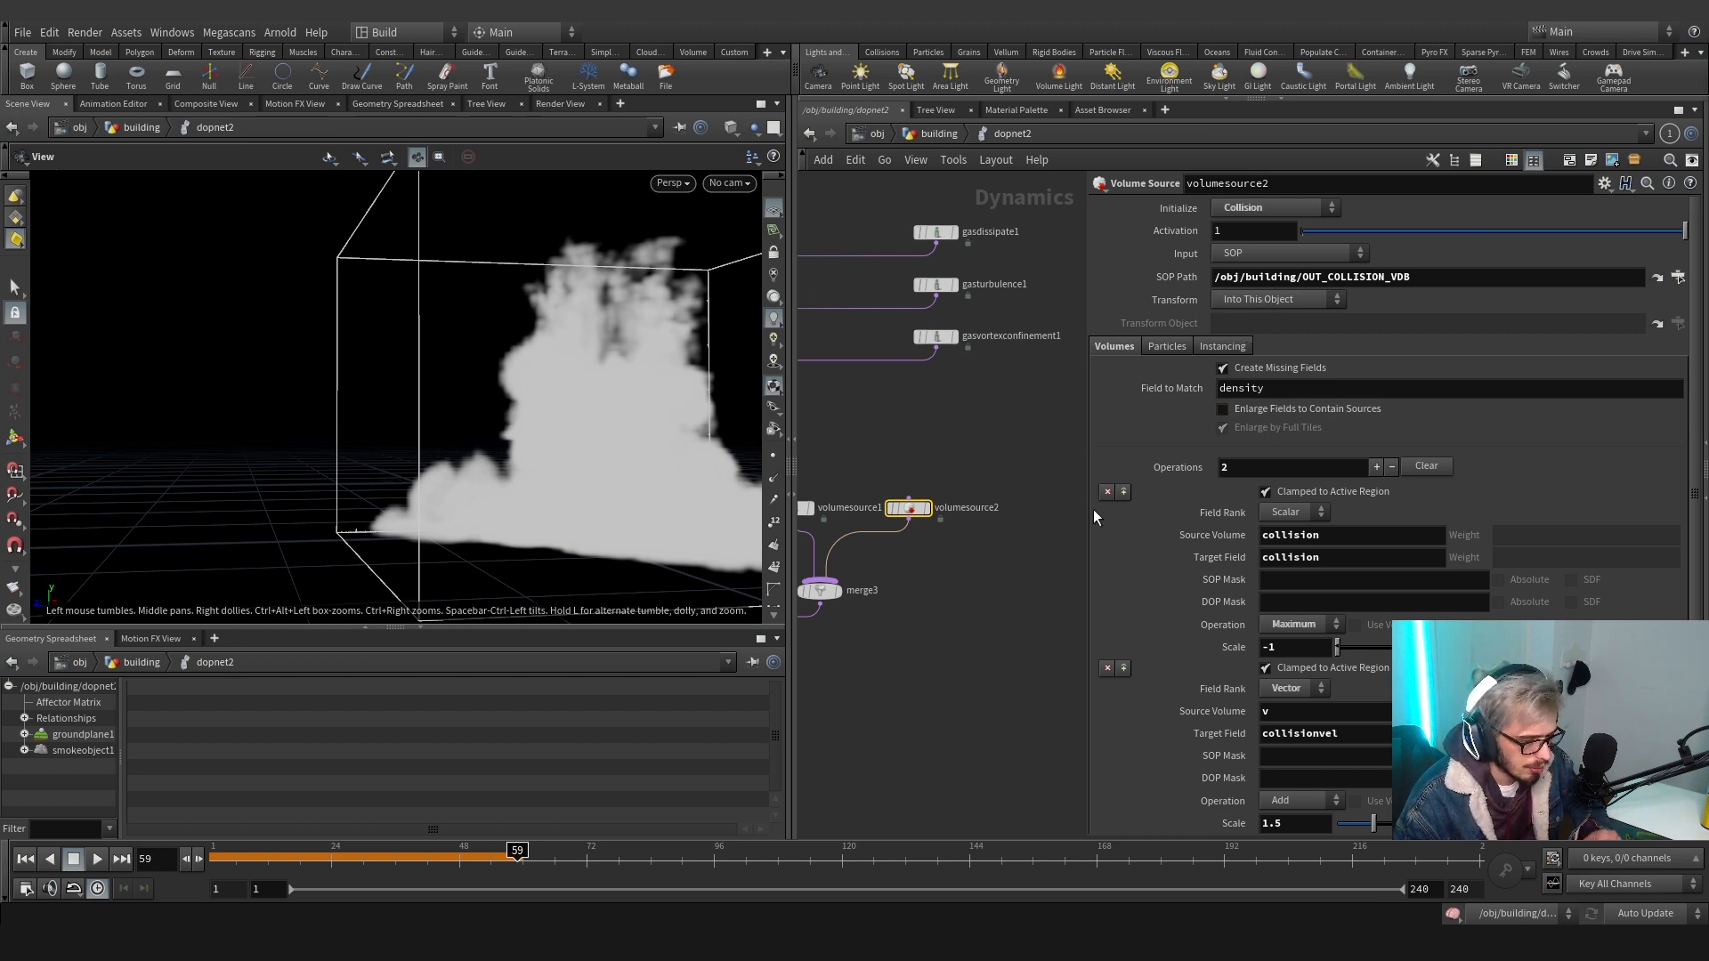
scroll(1179, 541, "down", 1)
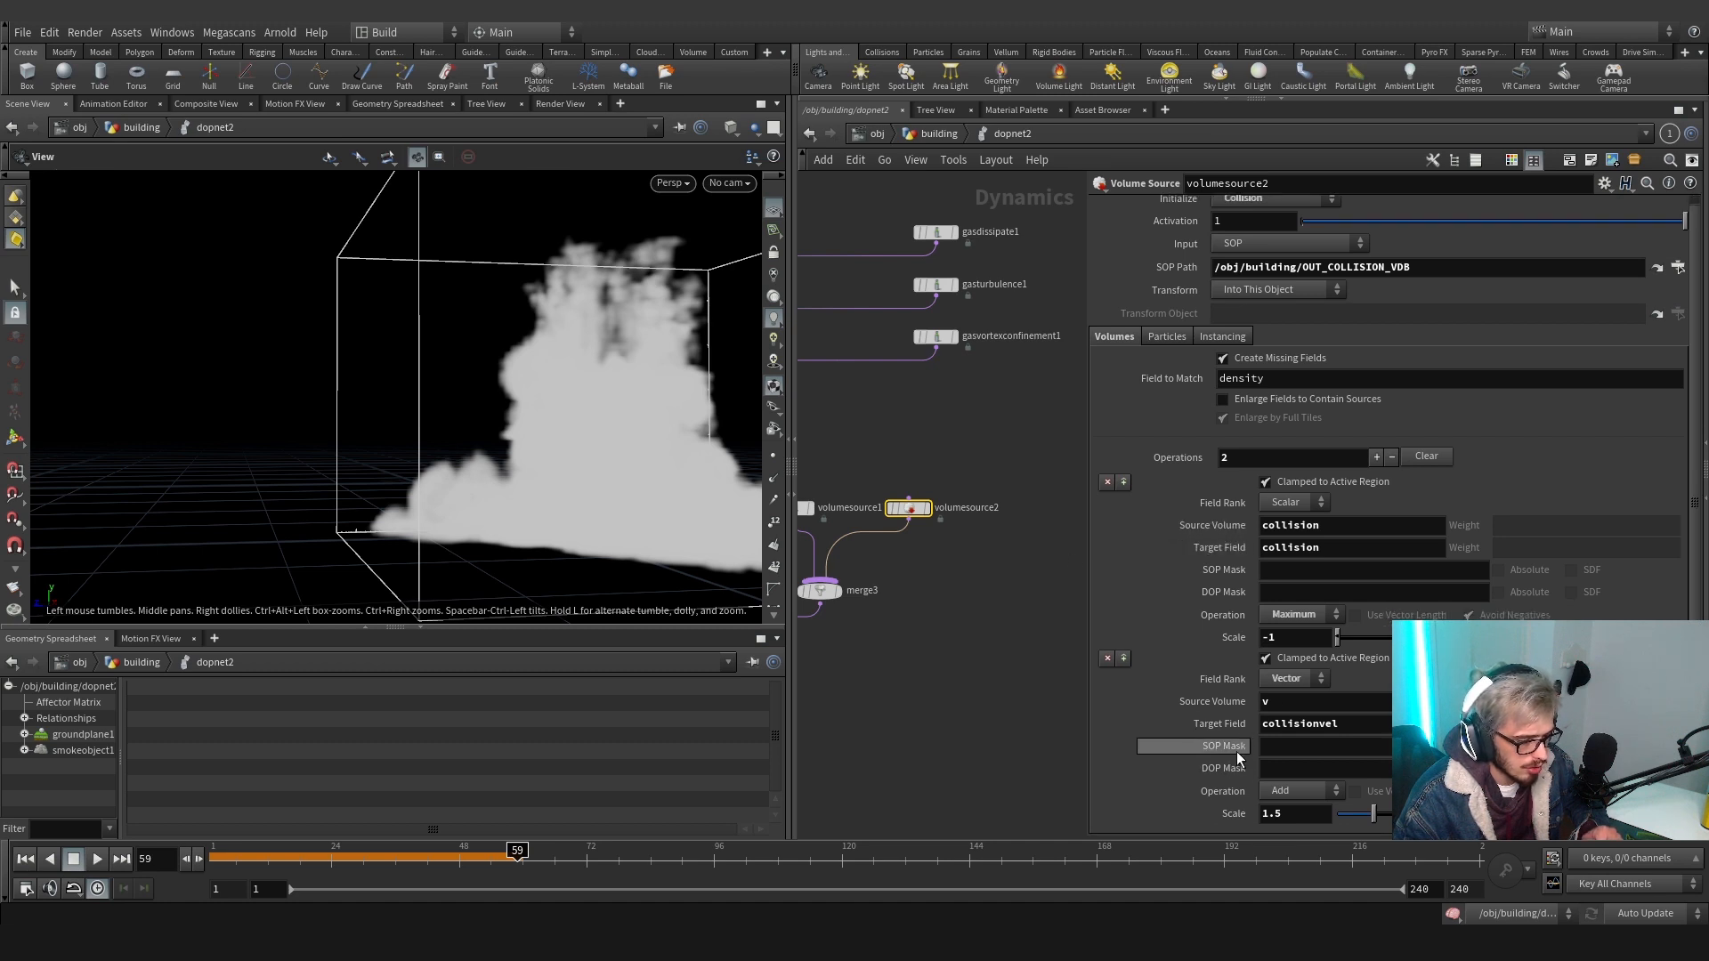
scroll(886, 668, "down", 3)
scroll(898, 597, "down", 3)
scroll(947, 583, "down", 2)
- Refine smokeobject1's Division Size to 0.05
left_click(855, 442)
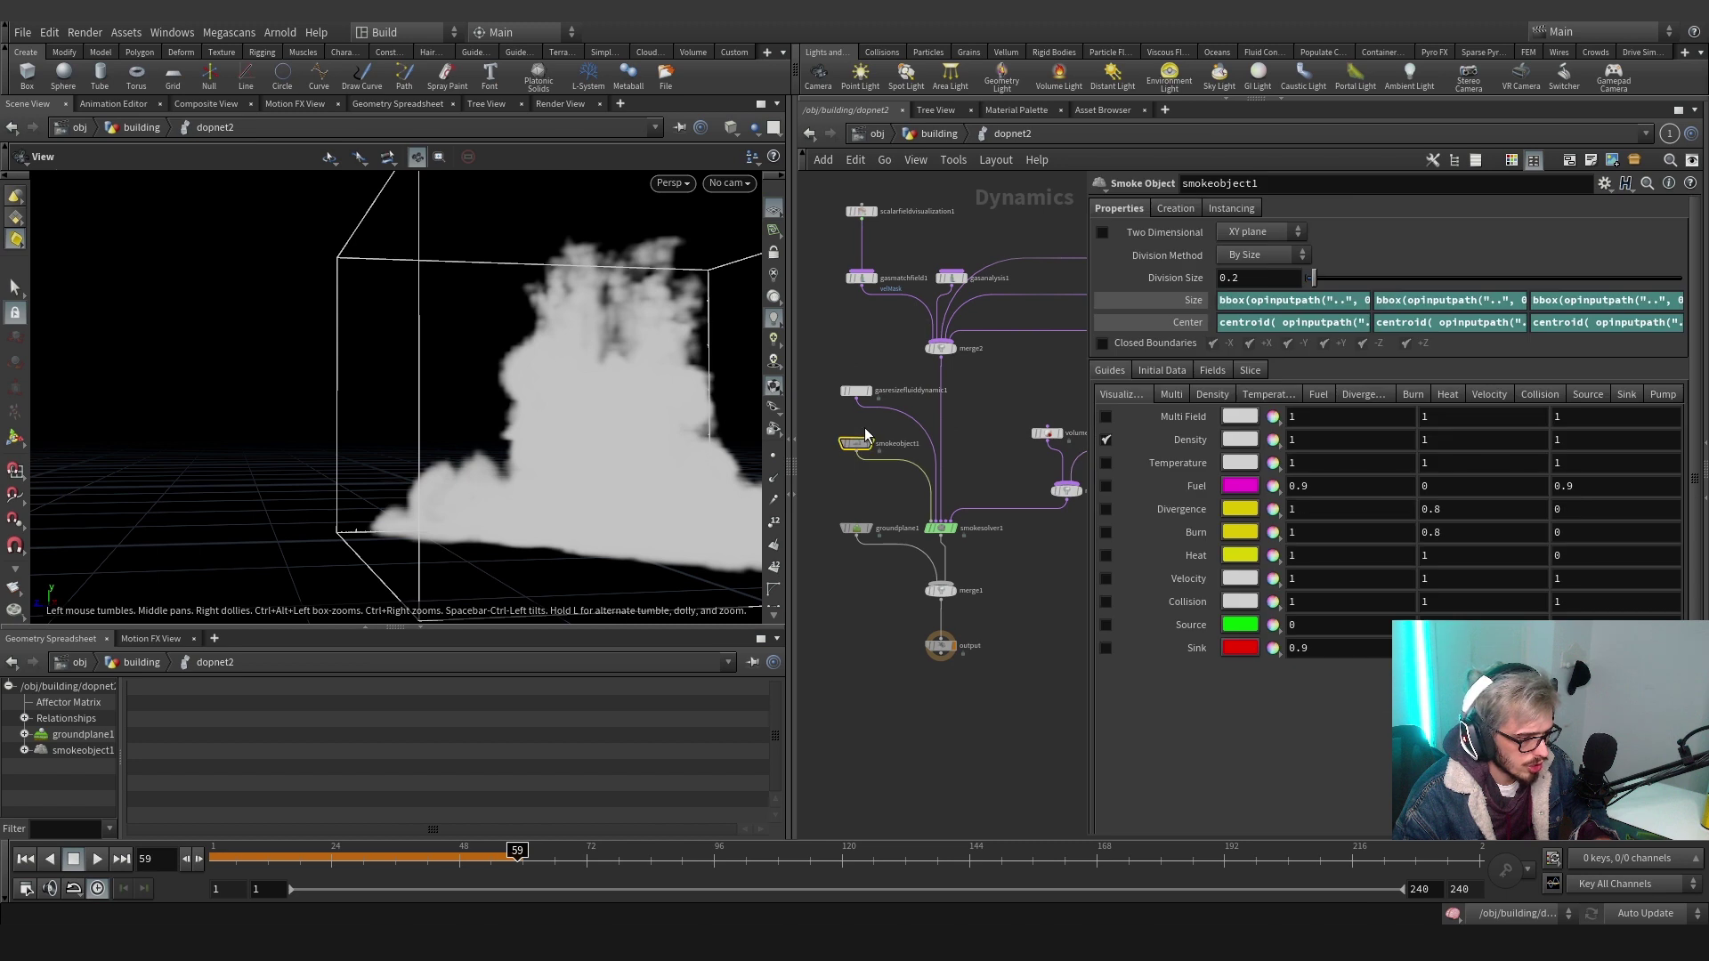
left_click(1239, 277)
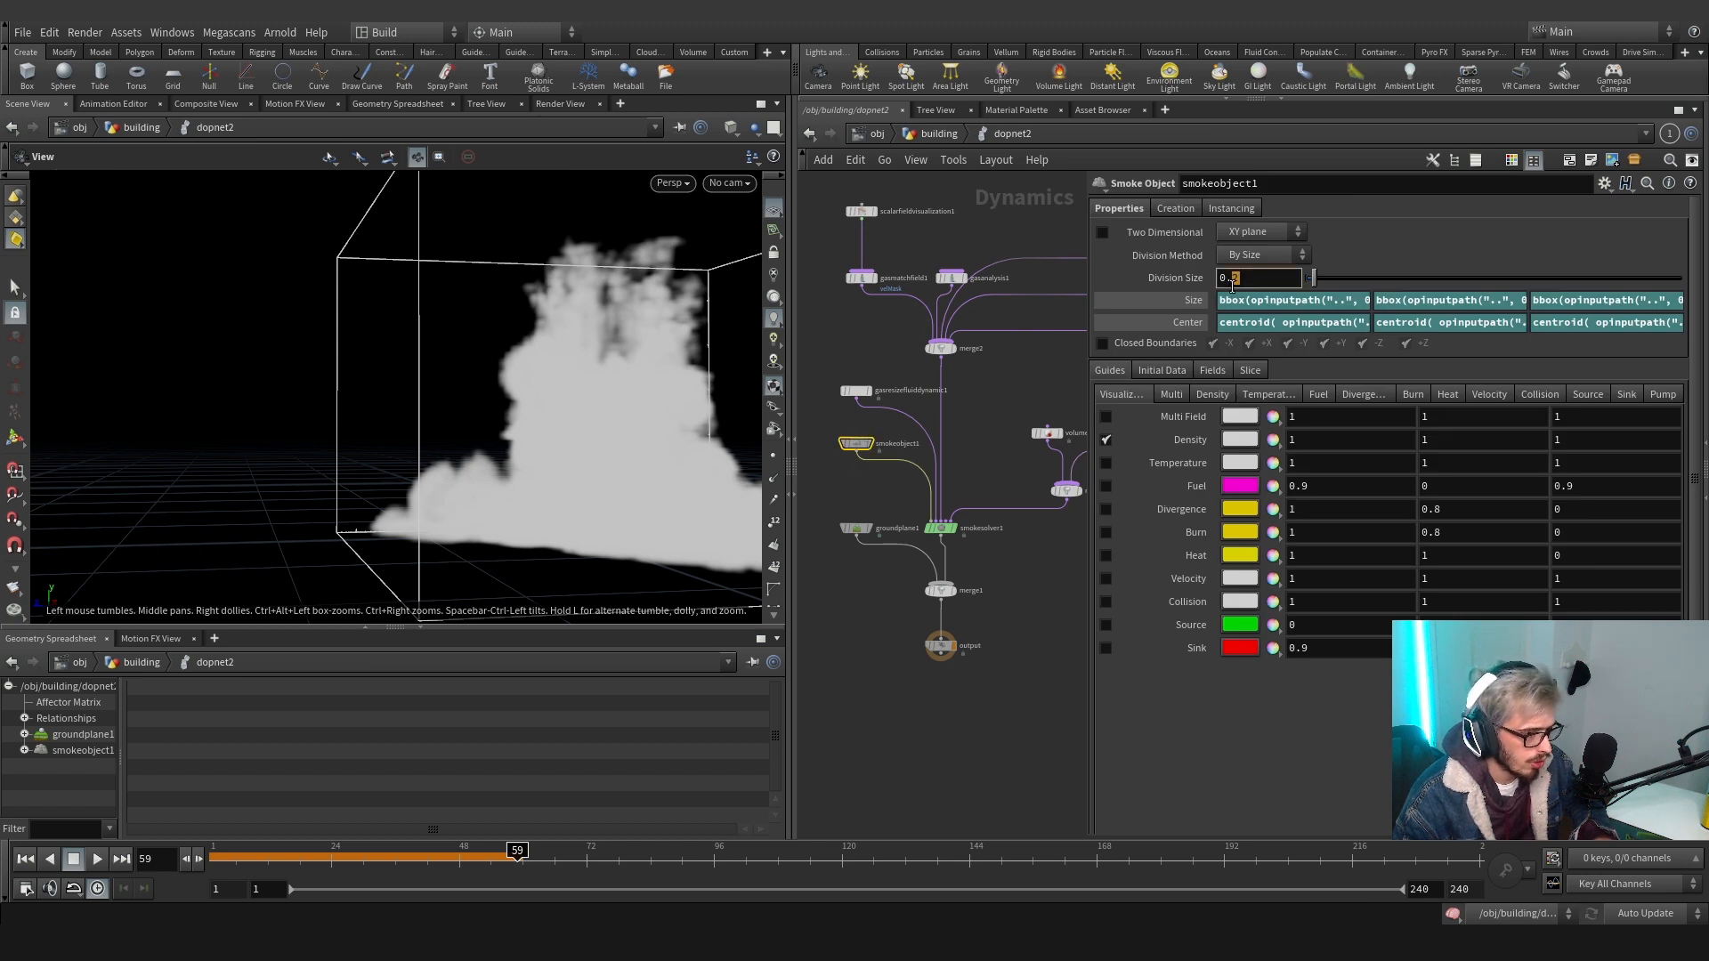
key("BackSpace")
type("05")
left_click(1026, 618)
- Look through cam1, rewind to frame 1 and return to the building geometry network
left_click(940, 645)
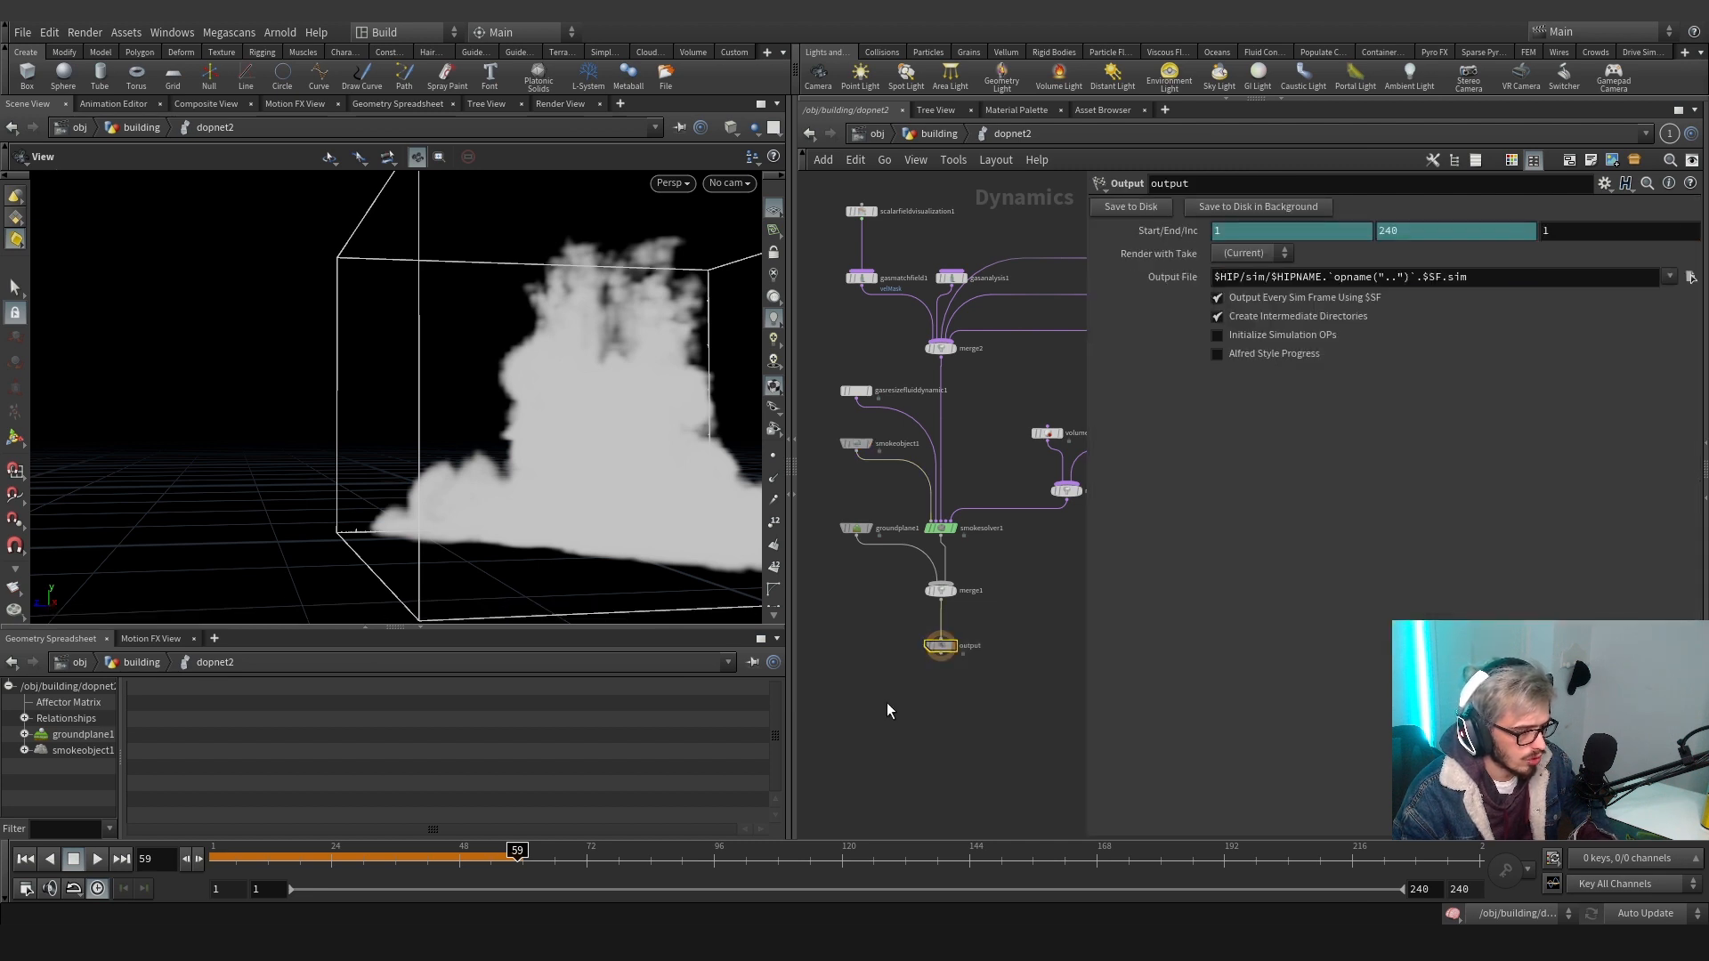
left_click(730, 184)
left_click(748, 267)
scroll(731, 273, "up", 4)
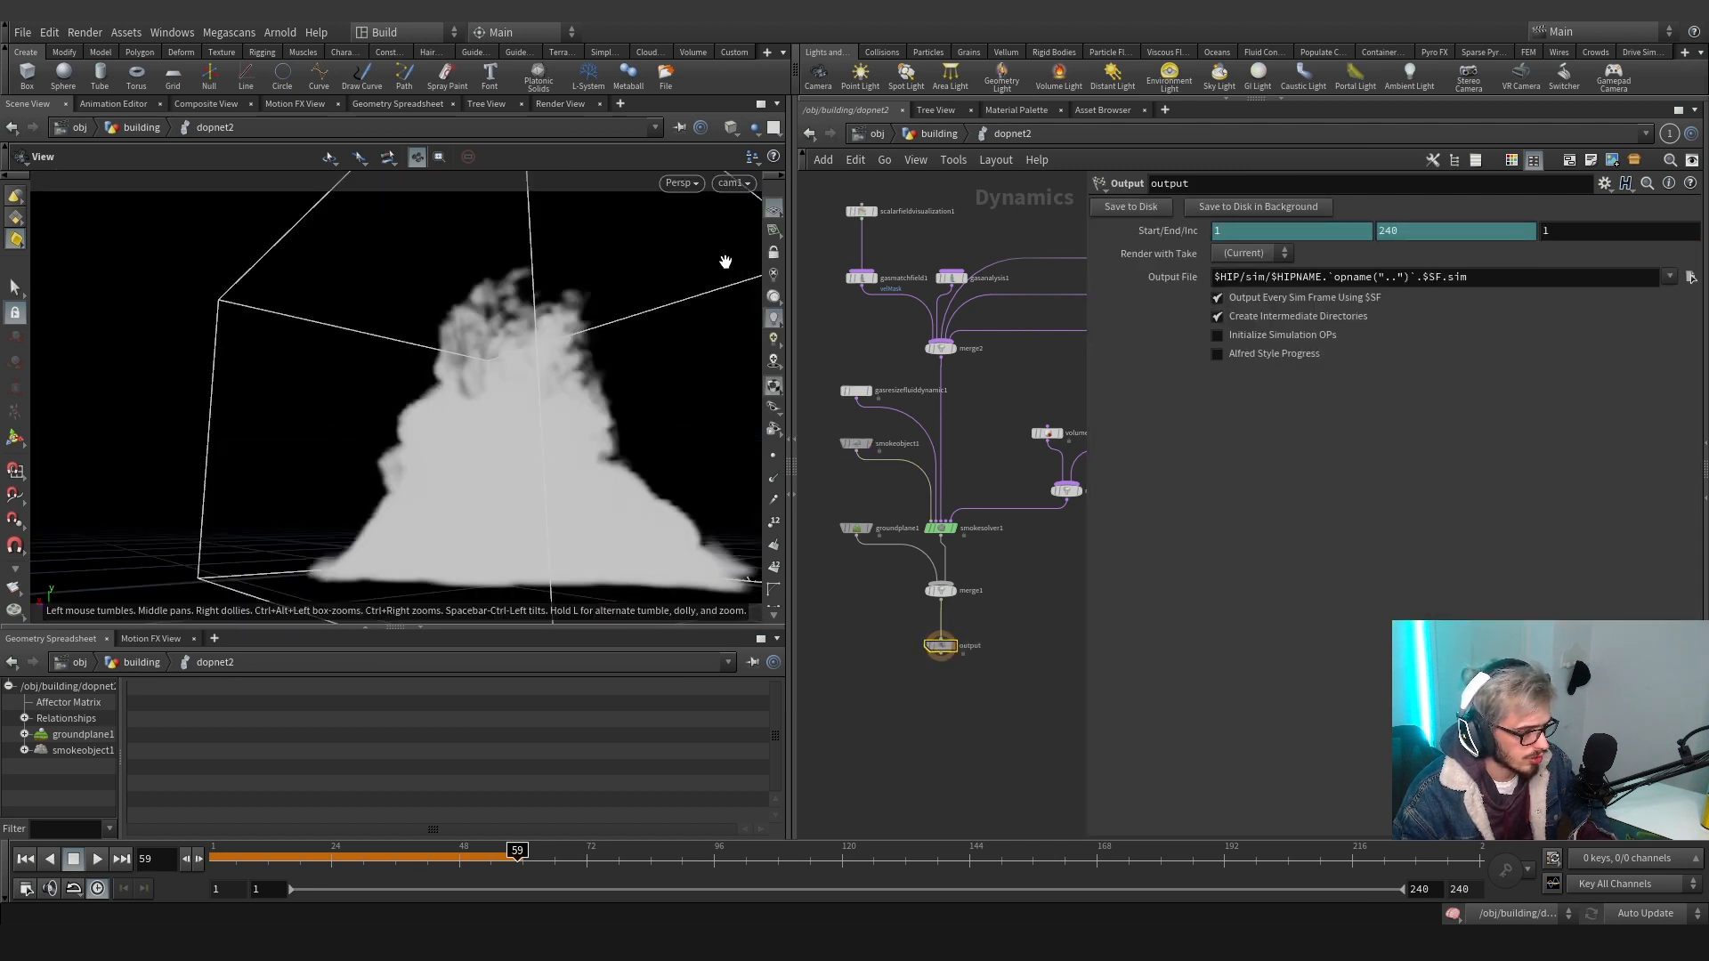
left_click(211, 859)
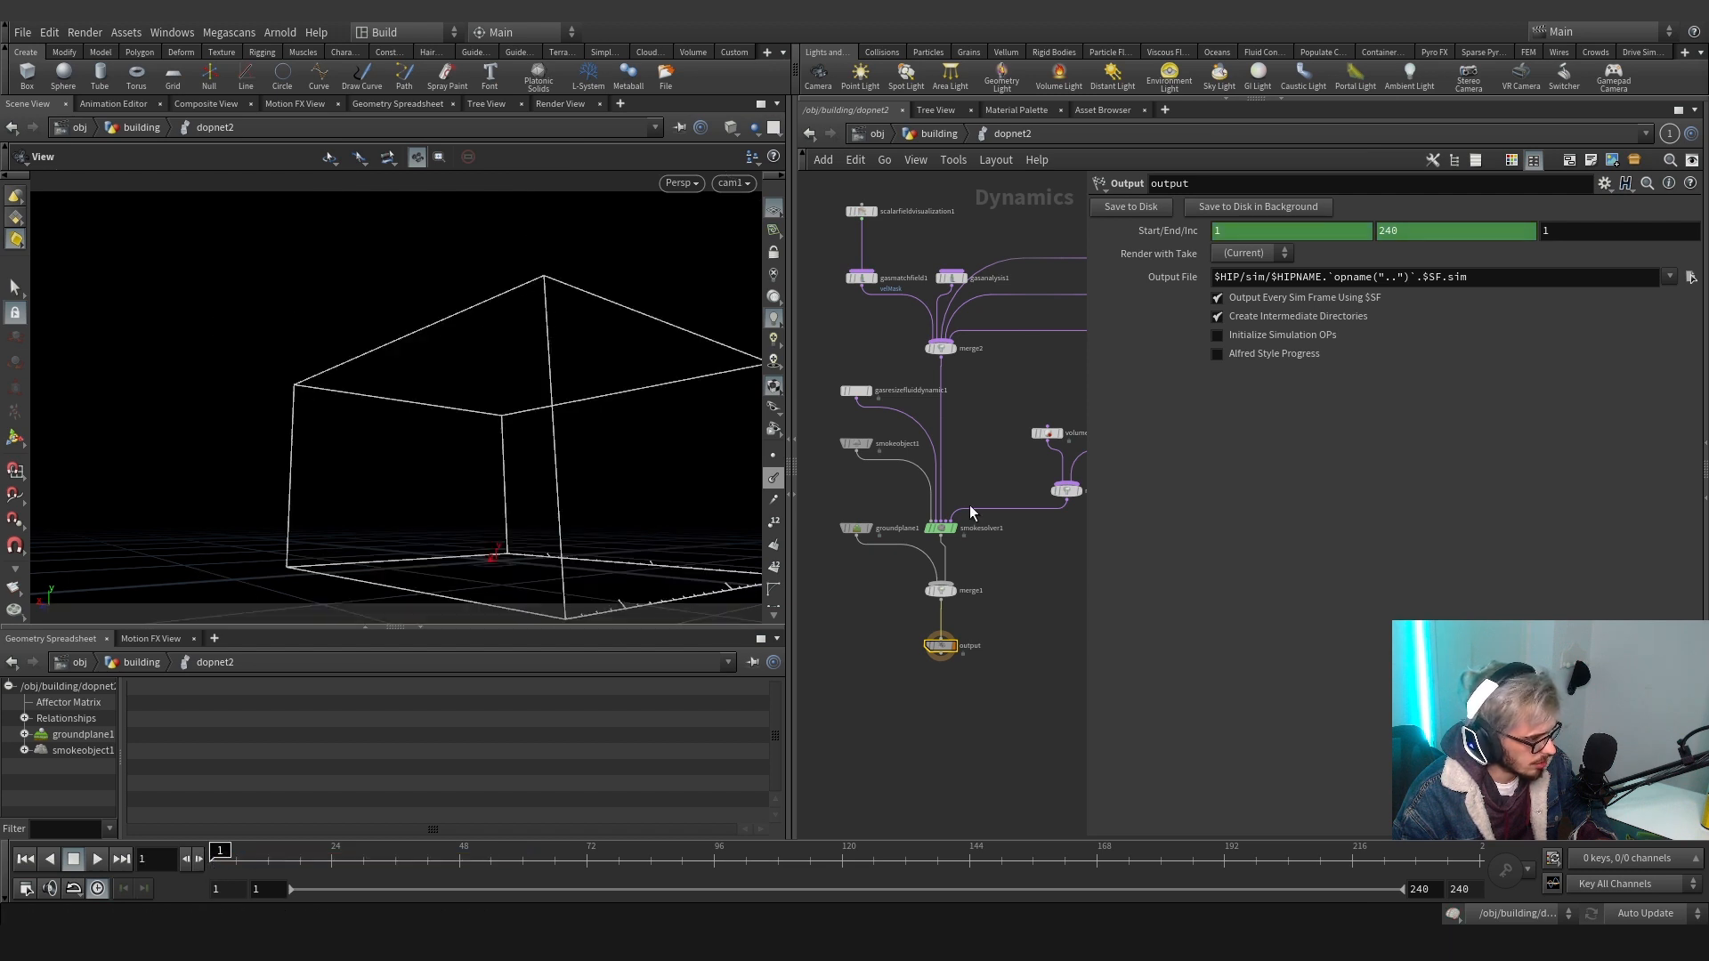
left_click(939, 135)
scroll(934, 401, "down", 5)
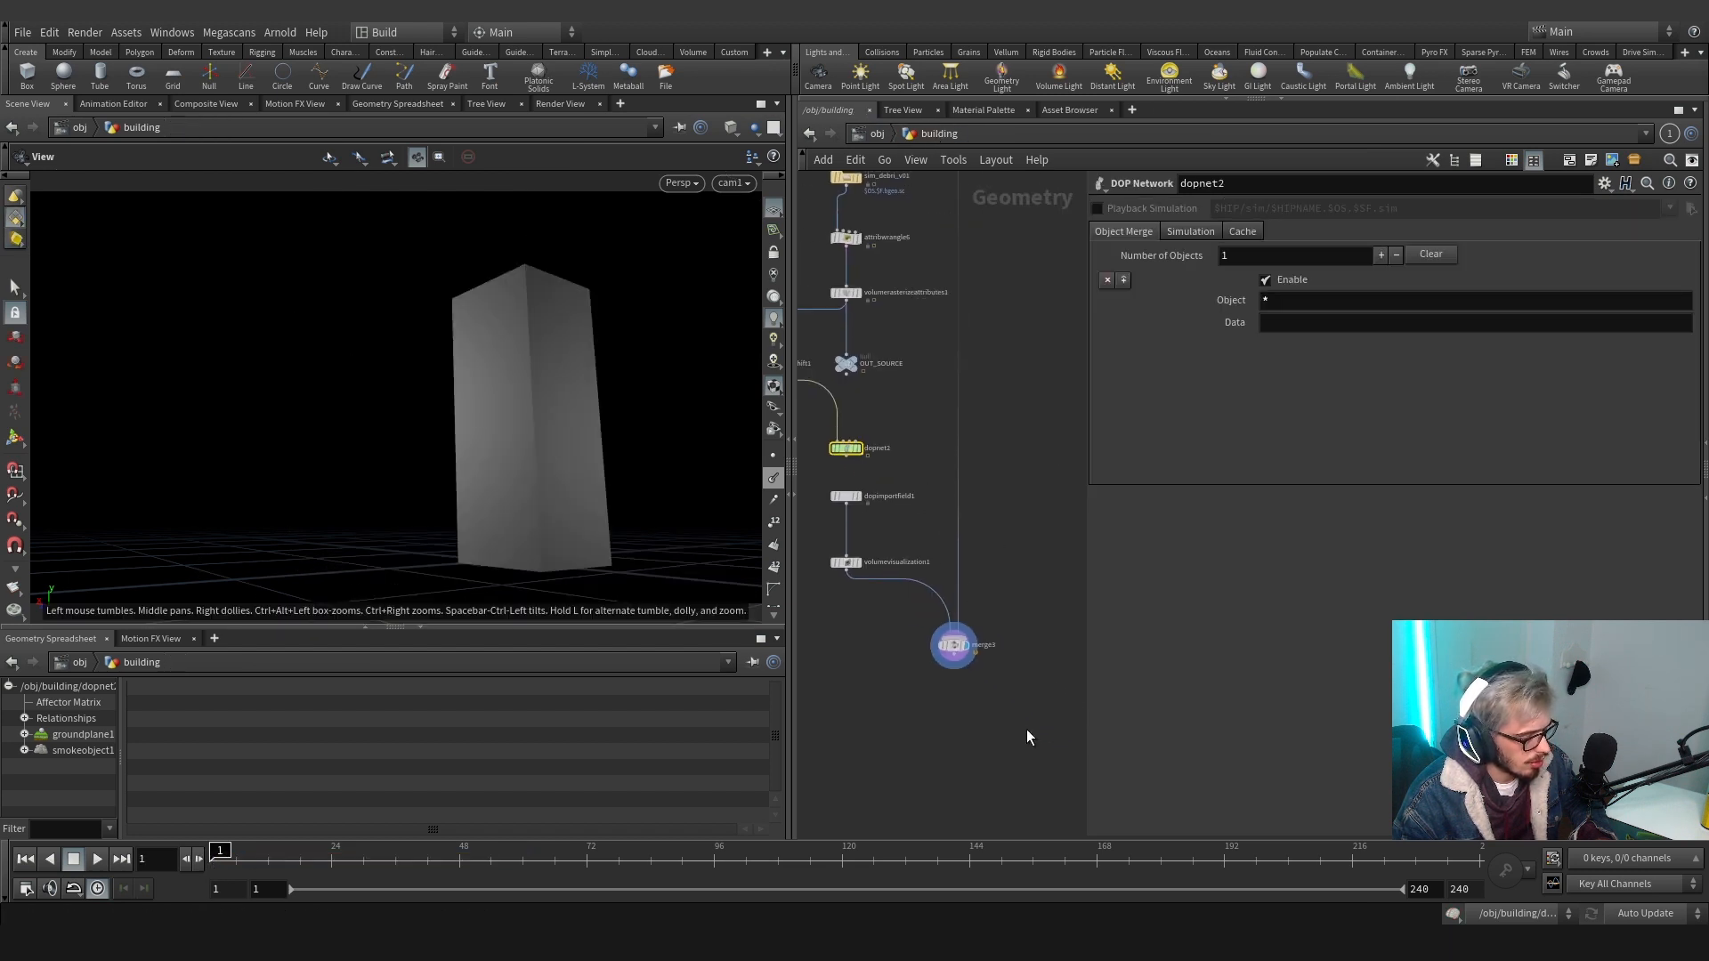
- Render a flipbook of merge3 for frames 1 to 120 into MPlay
left_click(953, 646)
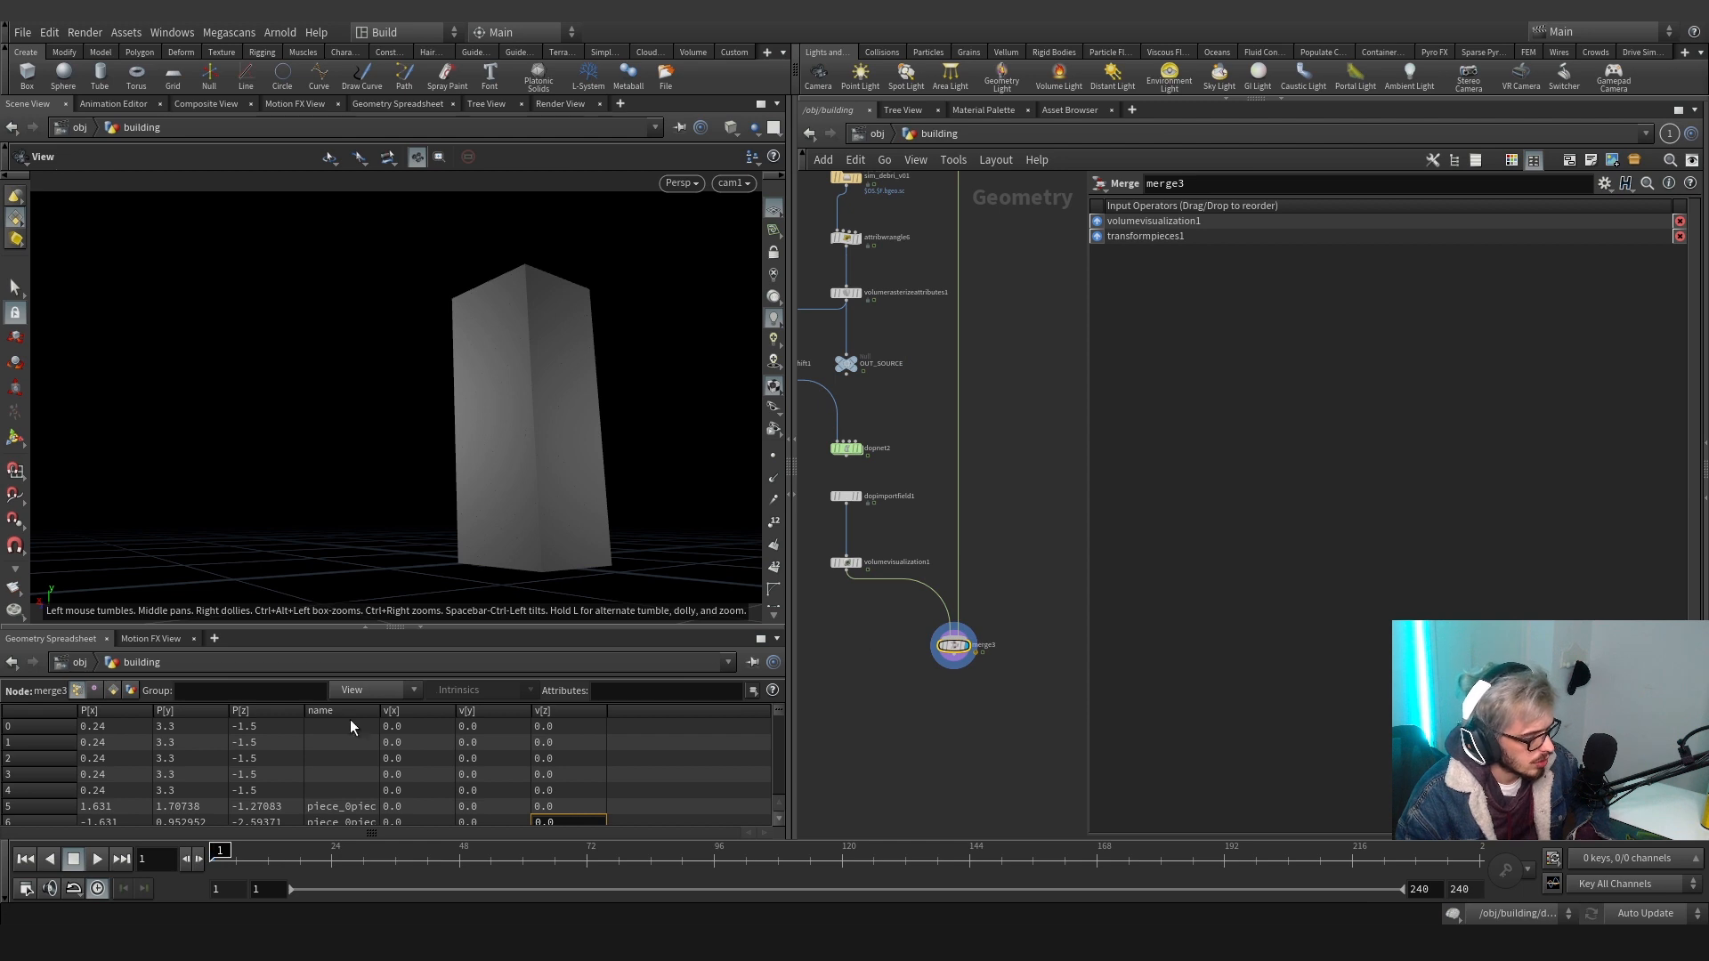
right_click(13, 592)
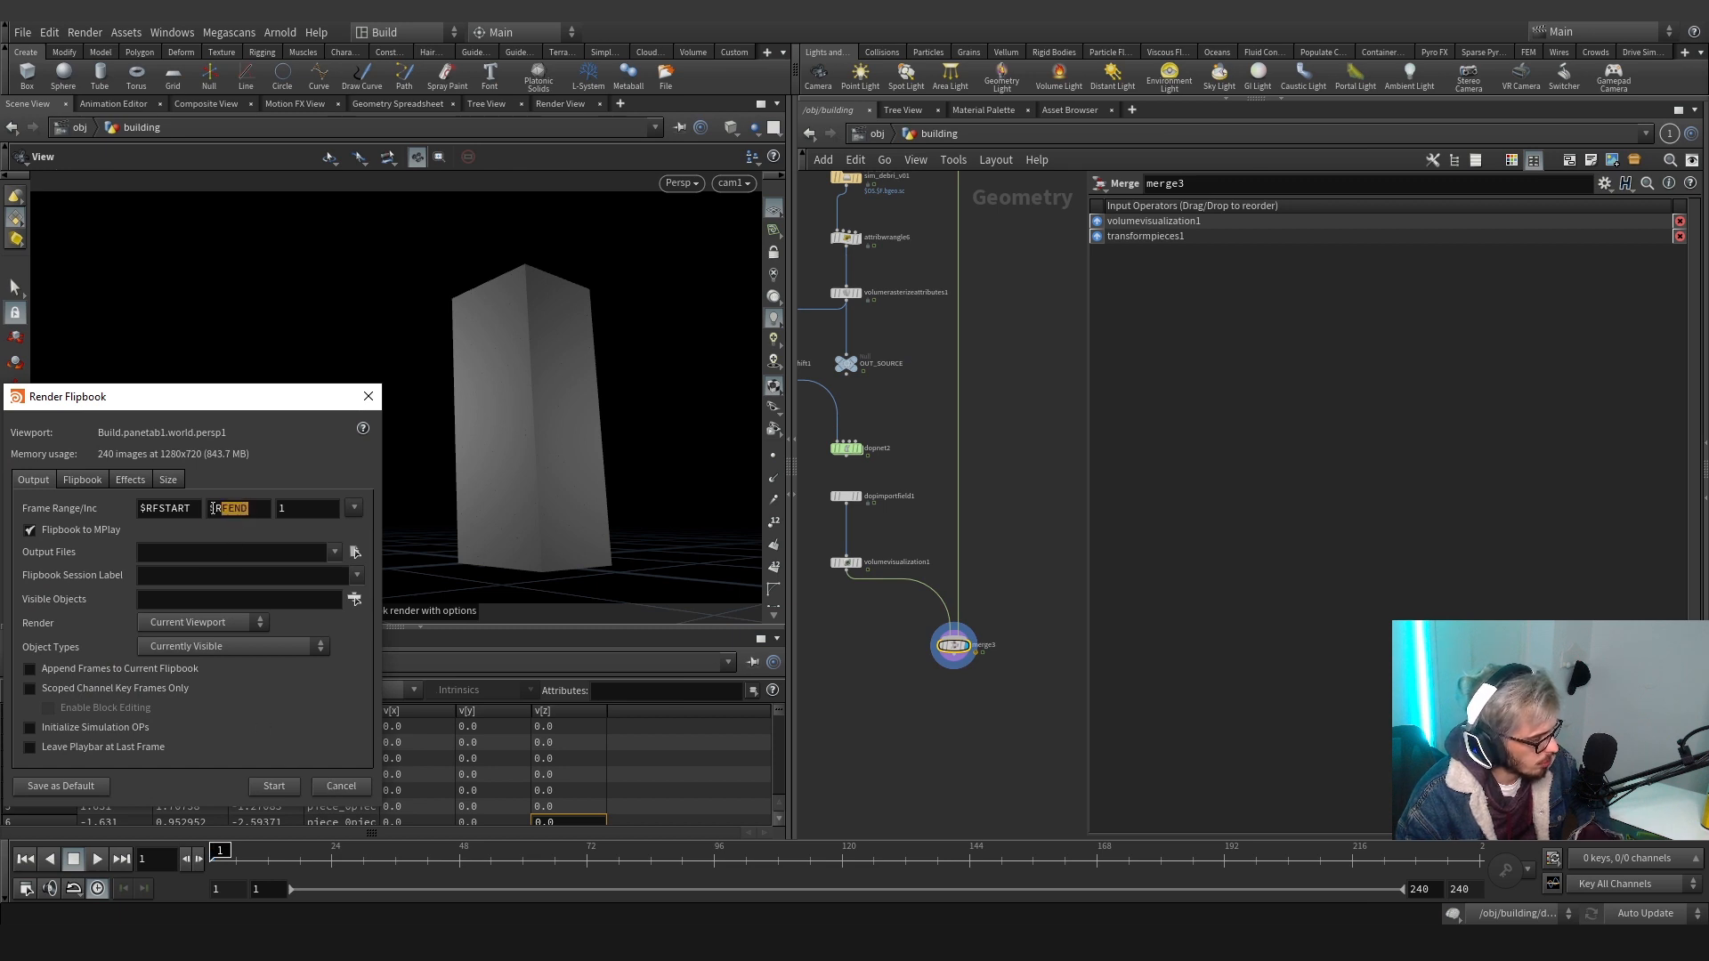
type("120")
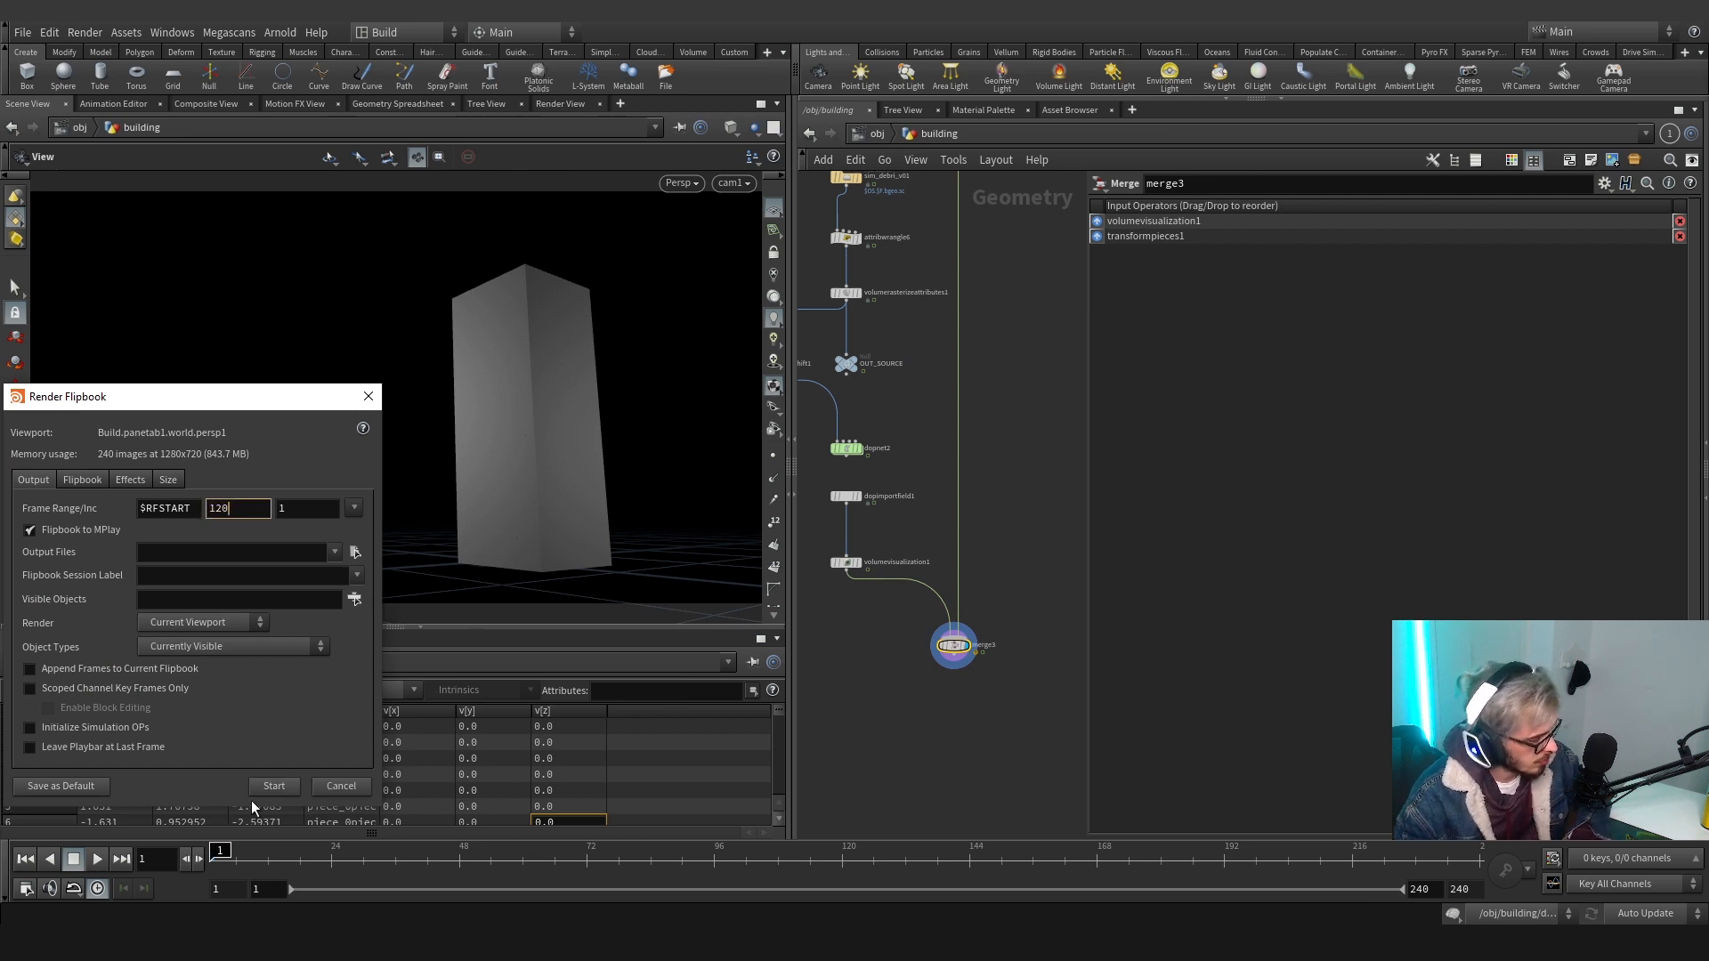
left_click(274, 785)
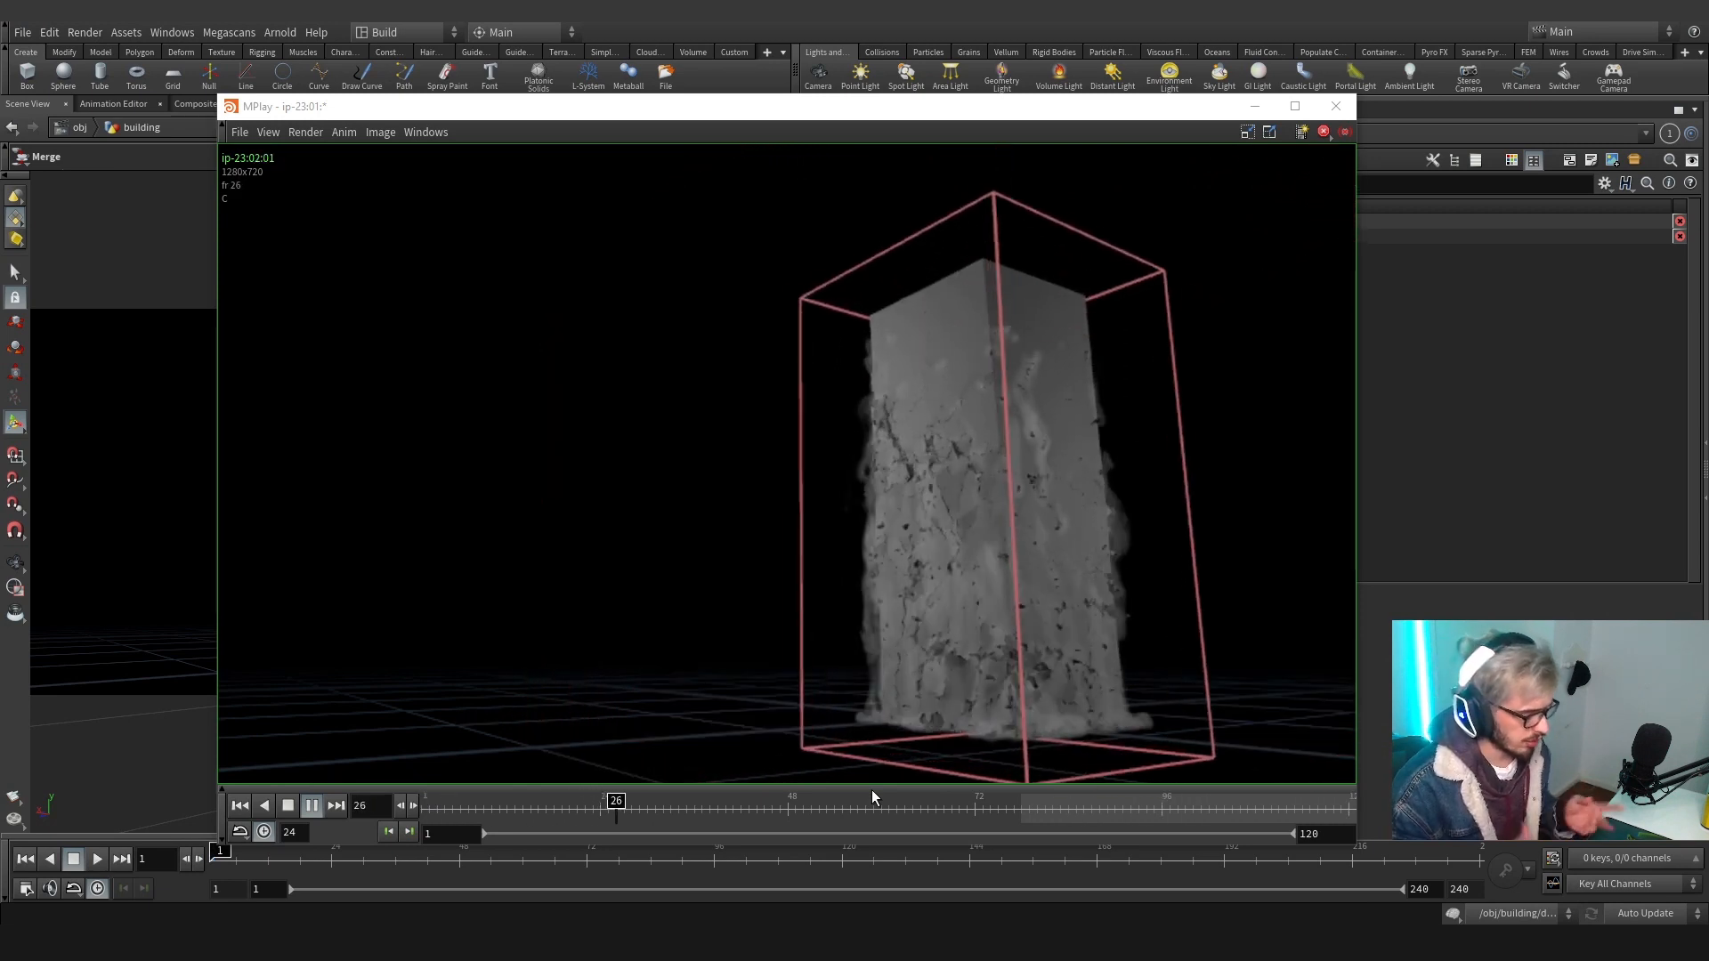
- Scrub the MPlay flipbook to around frame 86 to inspect the collapse
left_click_drag(1037, 804, 1317, 801)
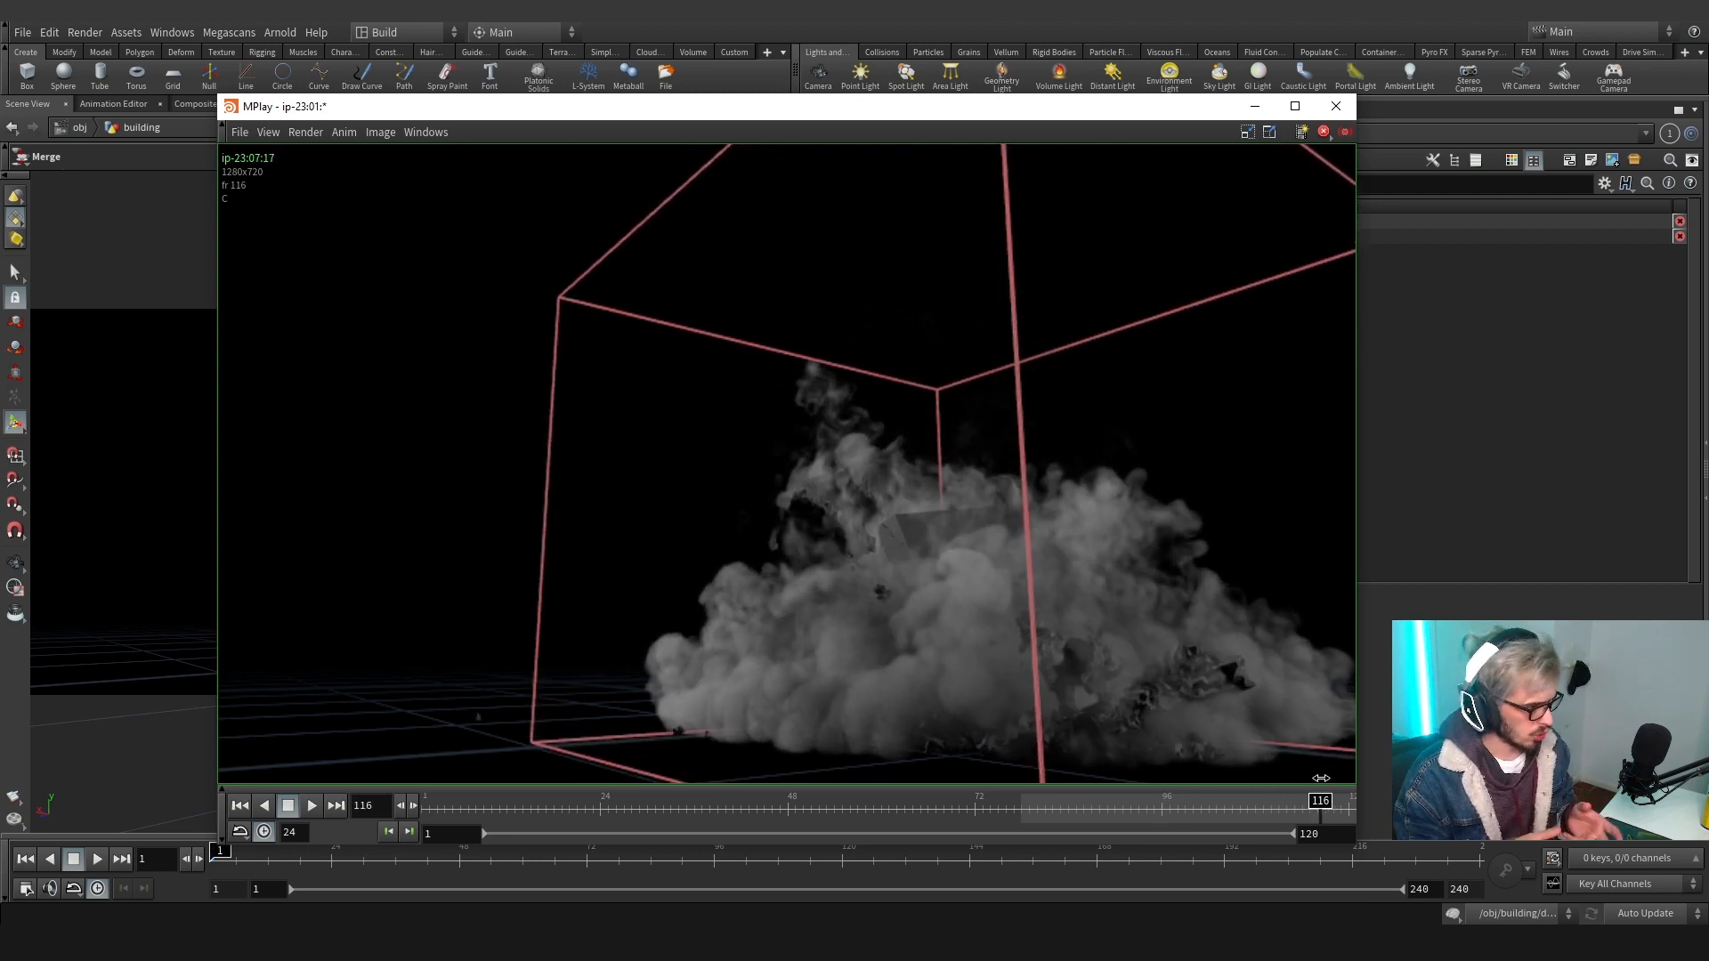
- Close MPlay, delete the old null1 and place a fresh null node in dopnet2
left_click(1345, 106)
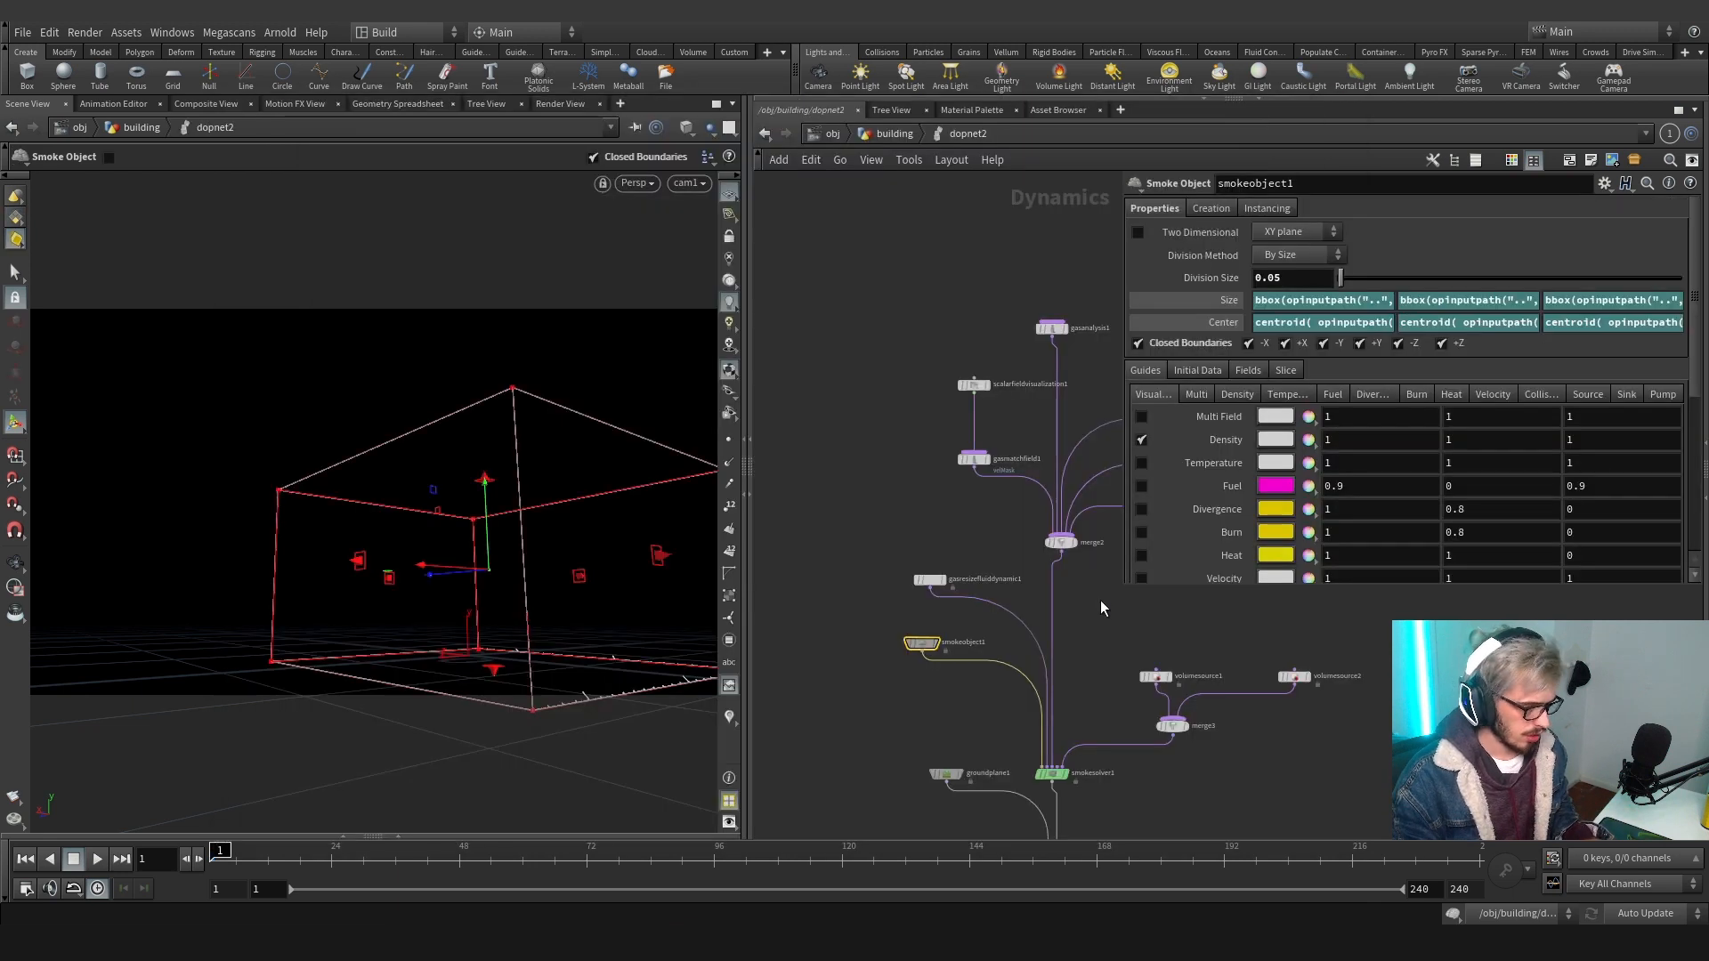
middle_click_drag(932, 562, 1044, 566)
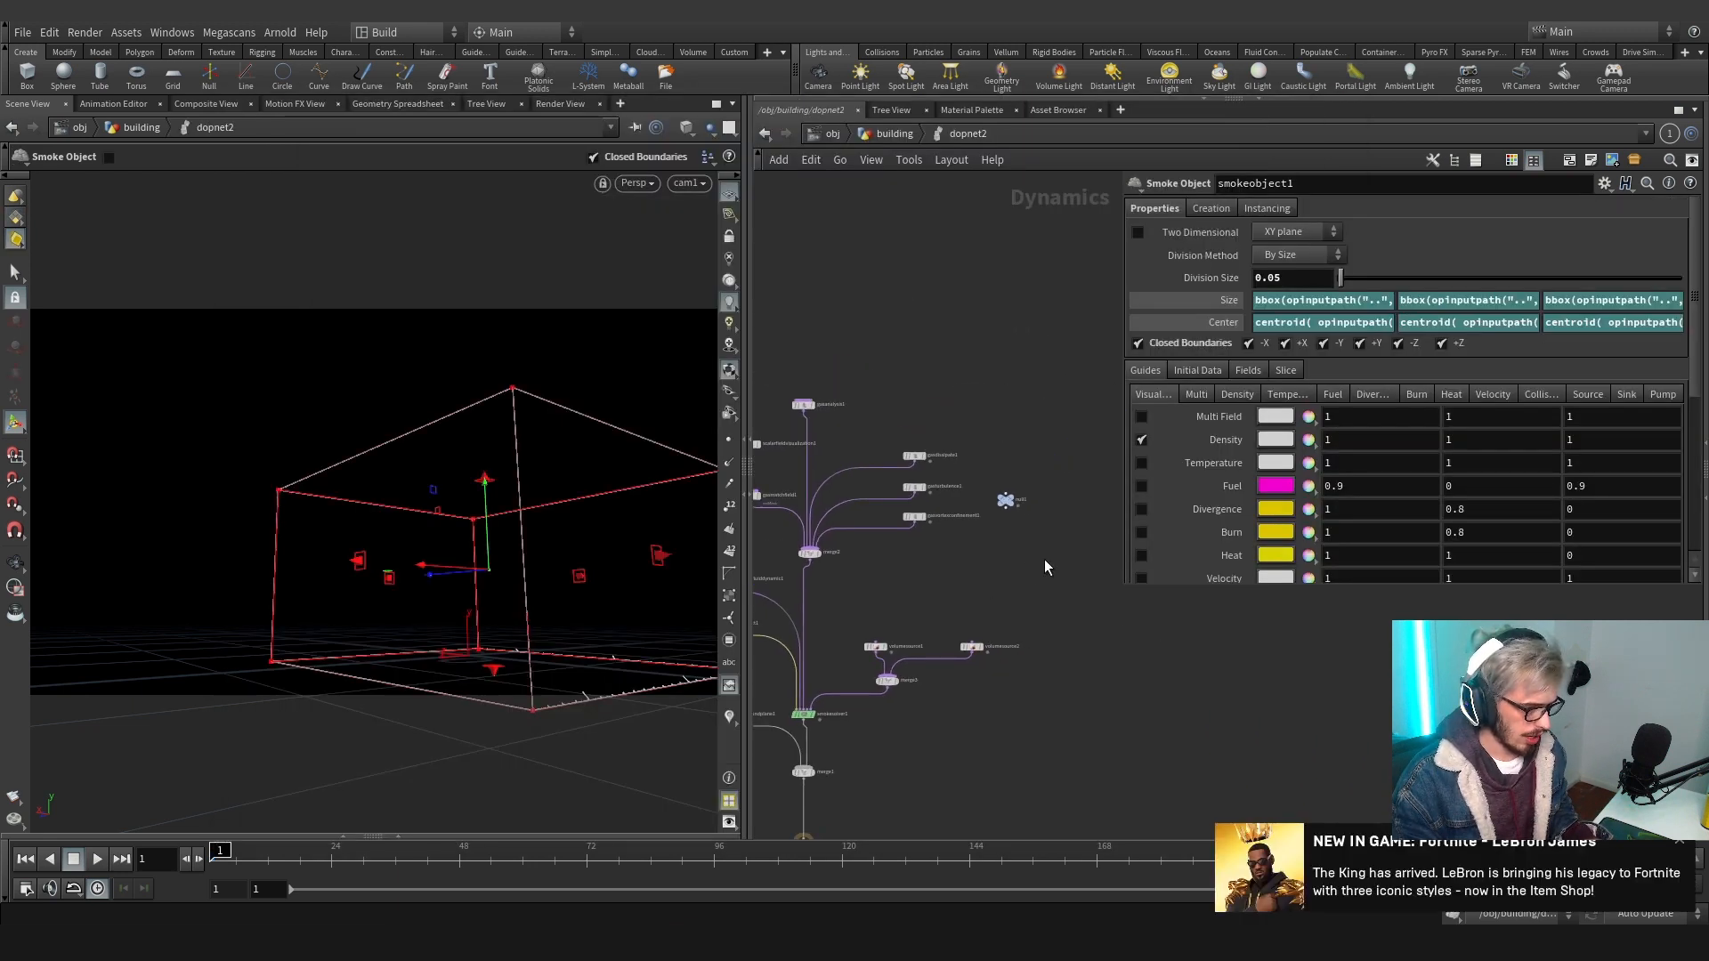
left_click(1006, 500)
key("Delete")
scroll(992, 466, "up", 3)
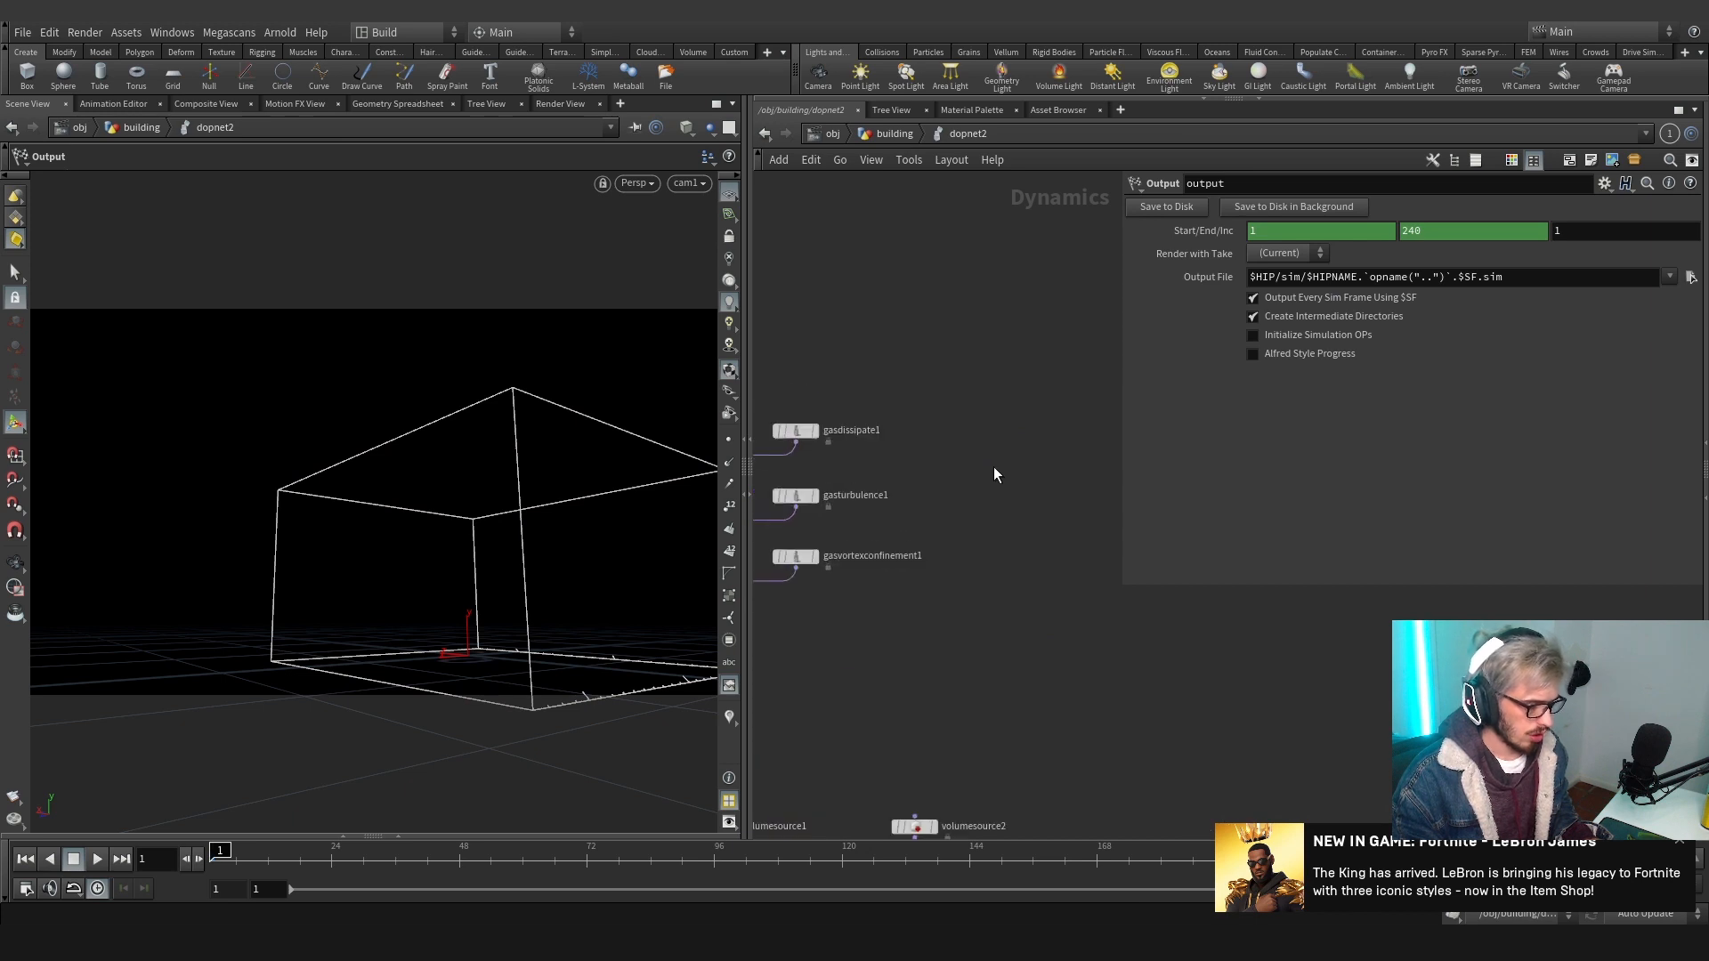
key("Tab")
type("nu")
key("Return")
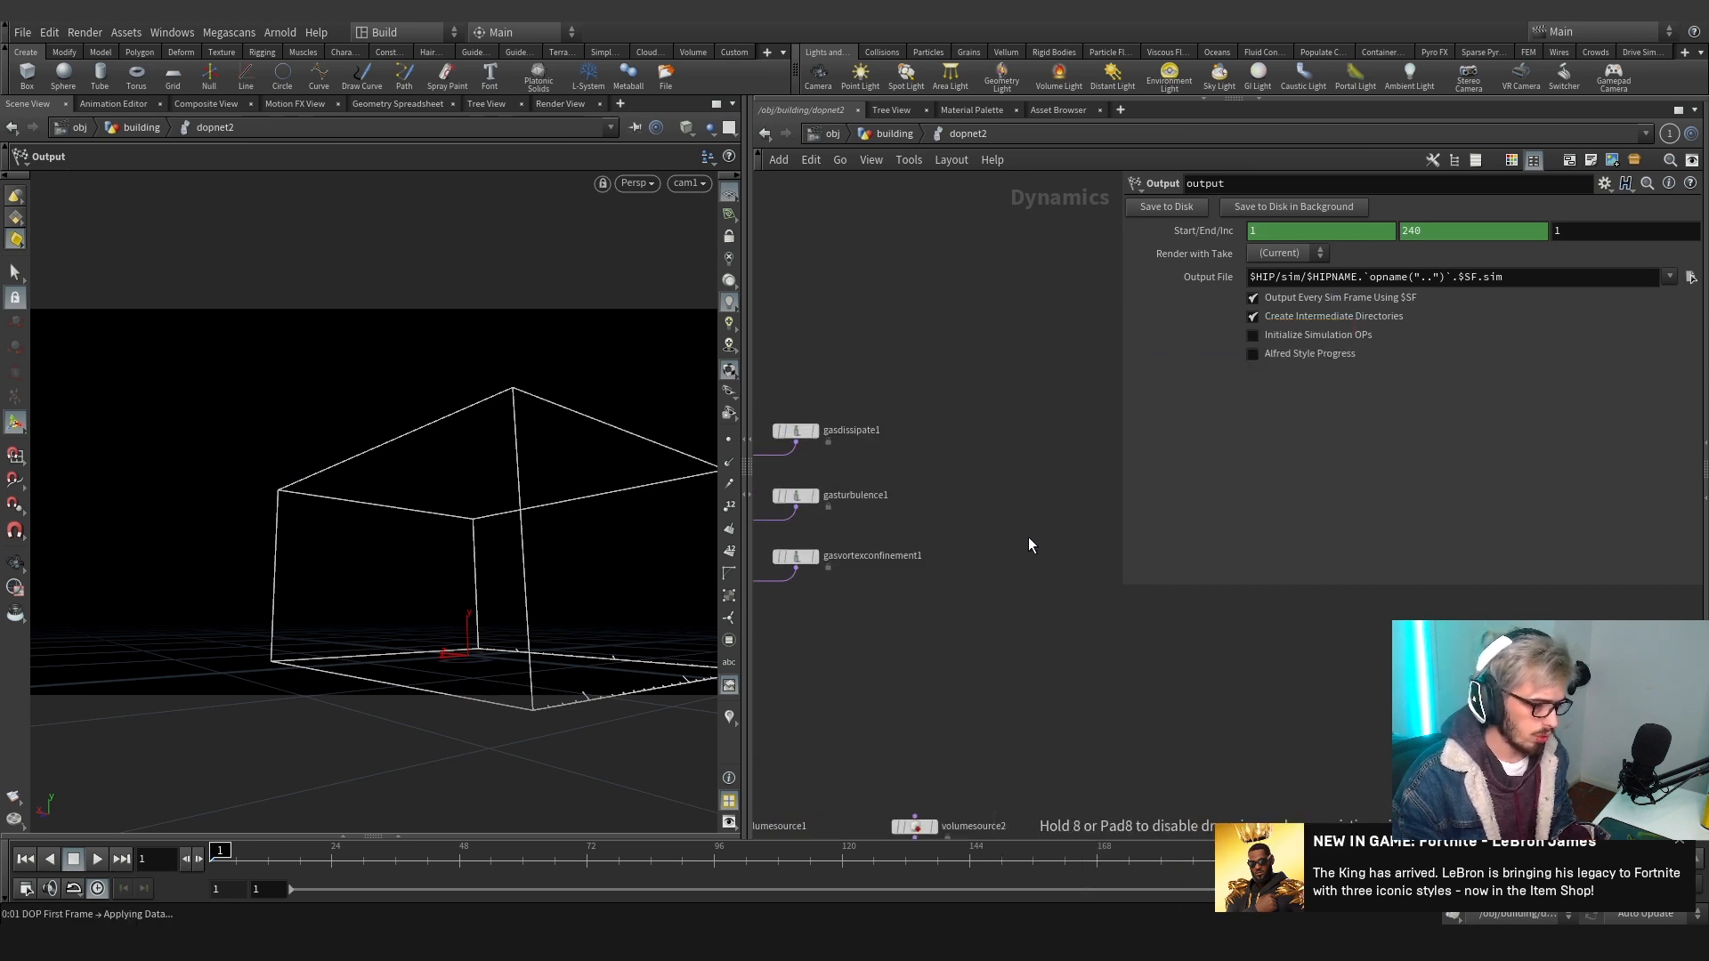
left_click(993, 466)
- Add a float parameter labelled mult to the null via Edit Parameter Interface and apply it
left_click(1607, 185)
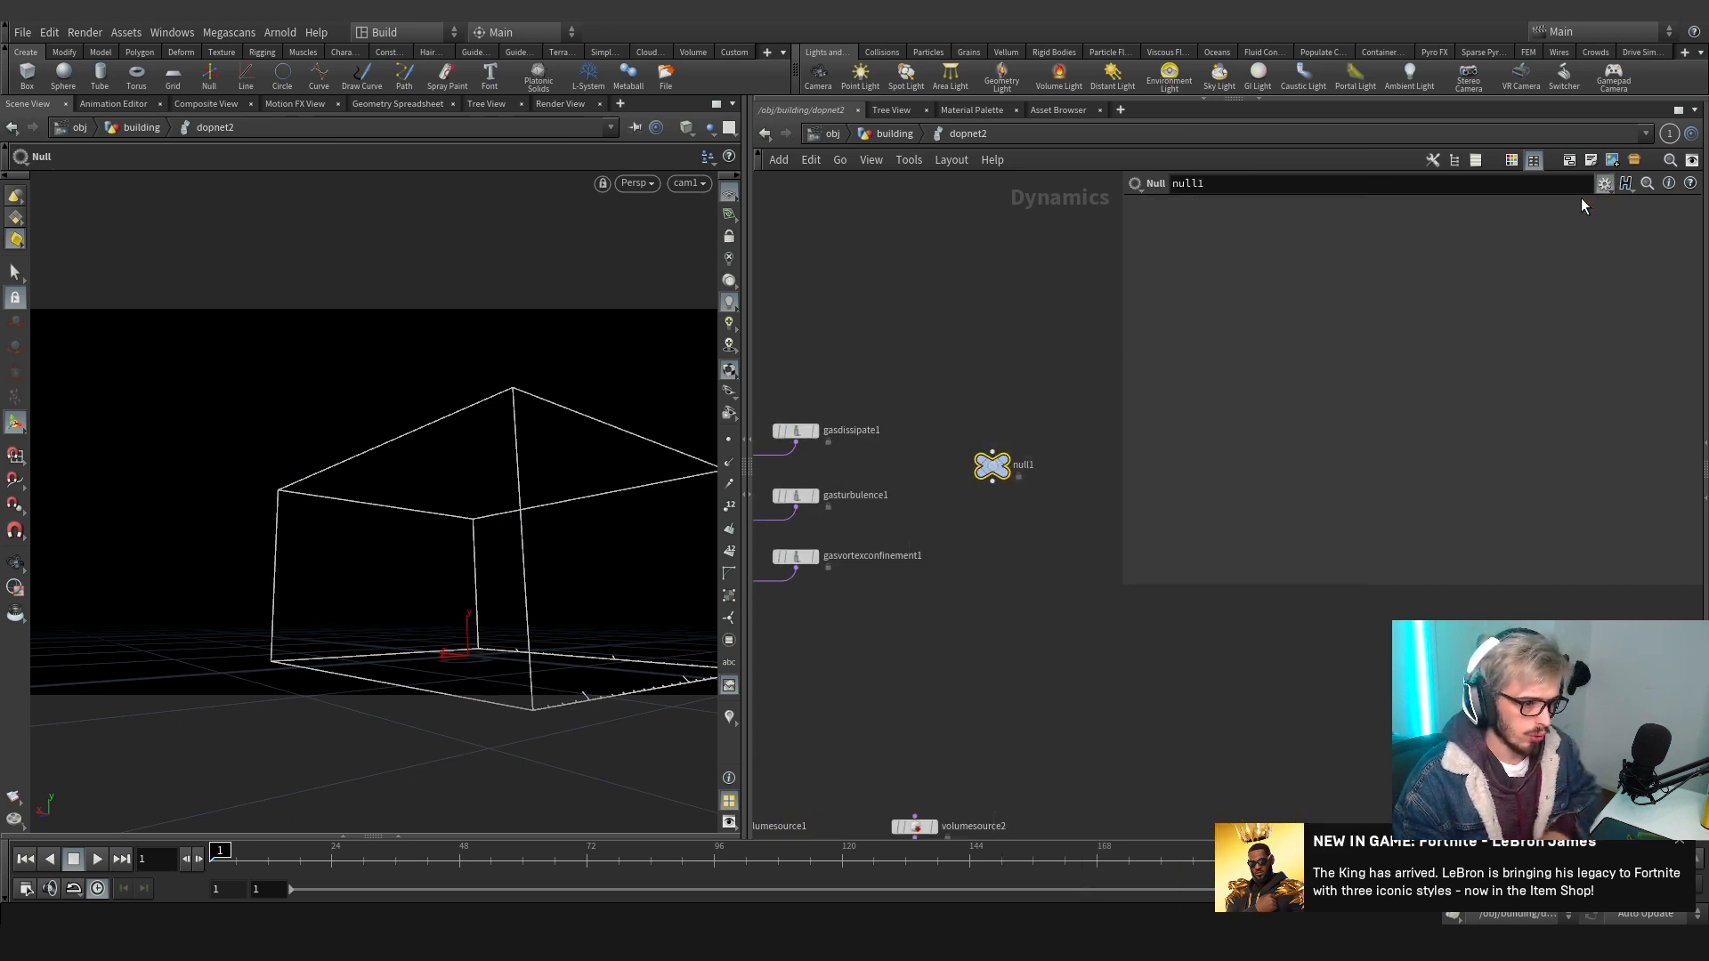
left_click(1482, 204)
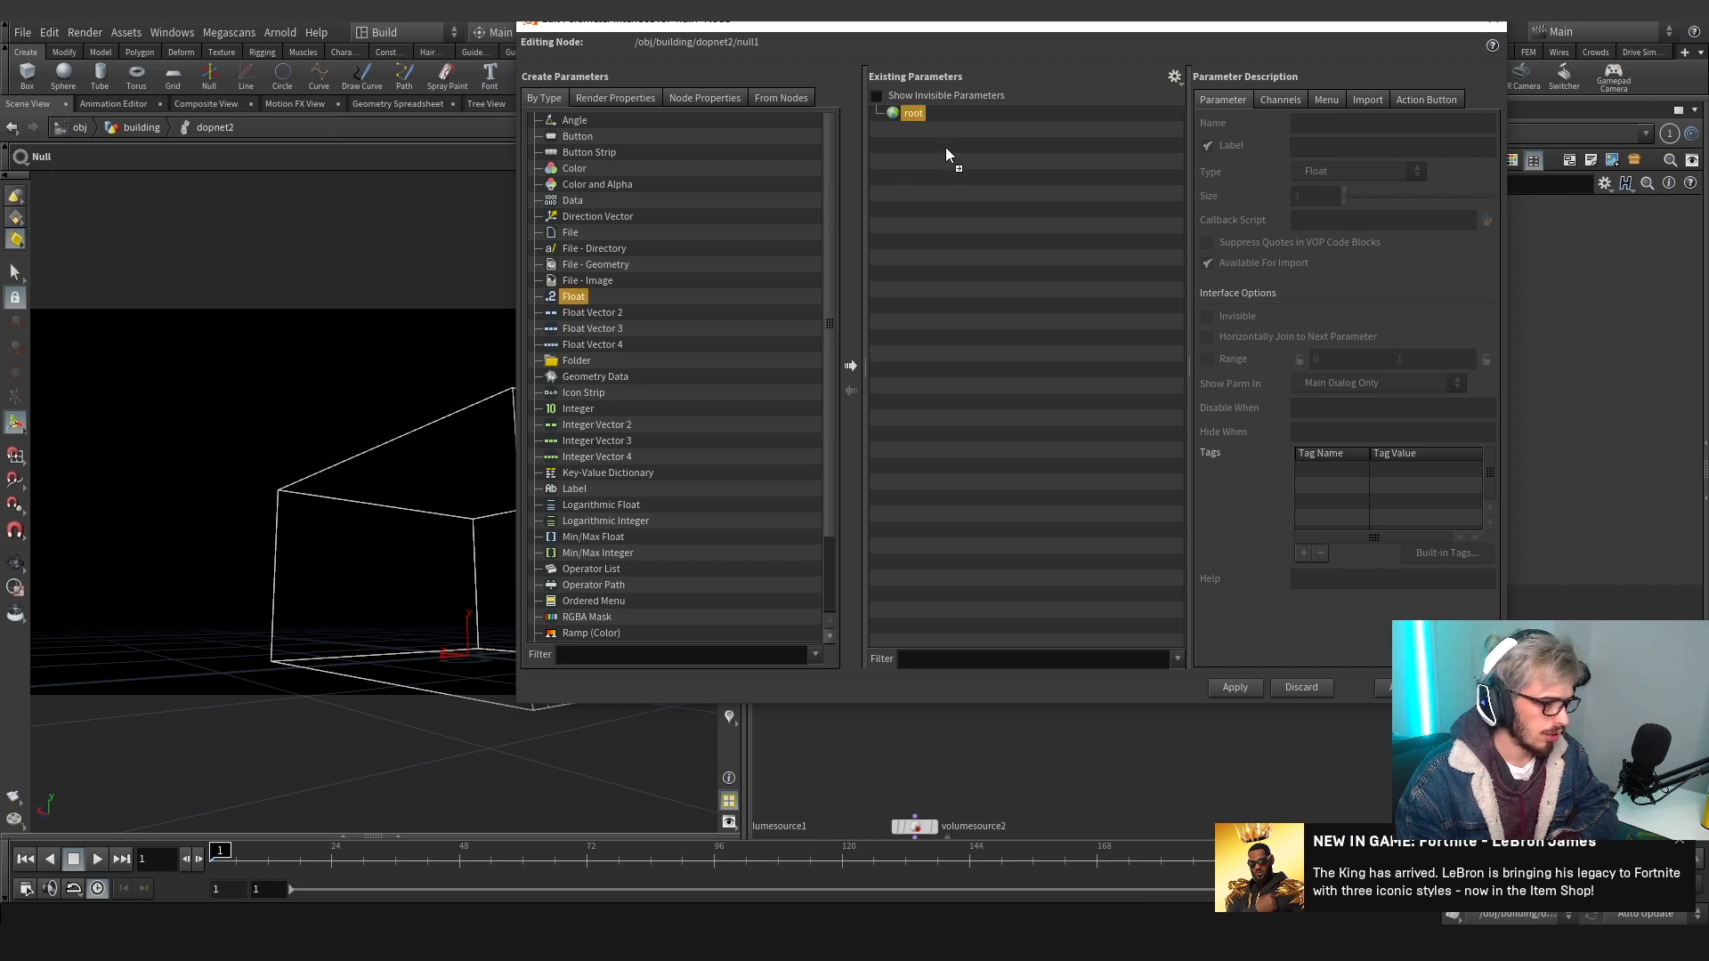
left_click_drag(945, 148, 949, 138)
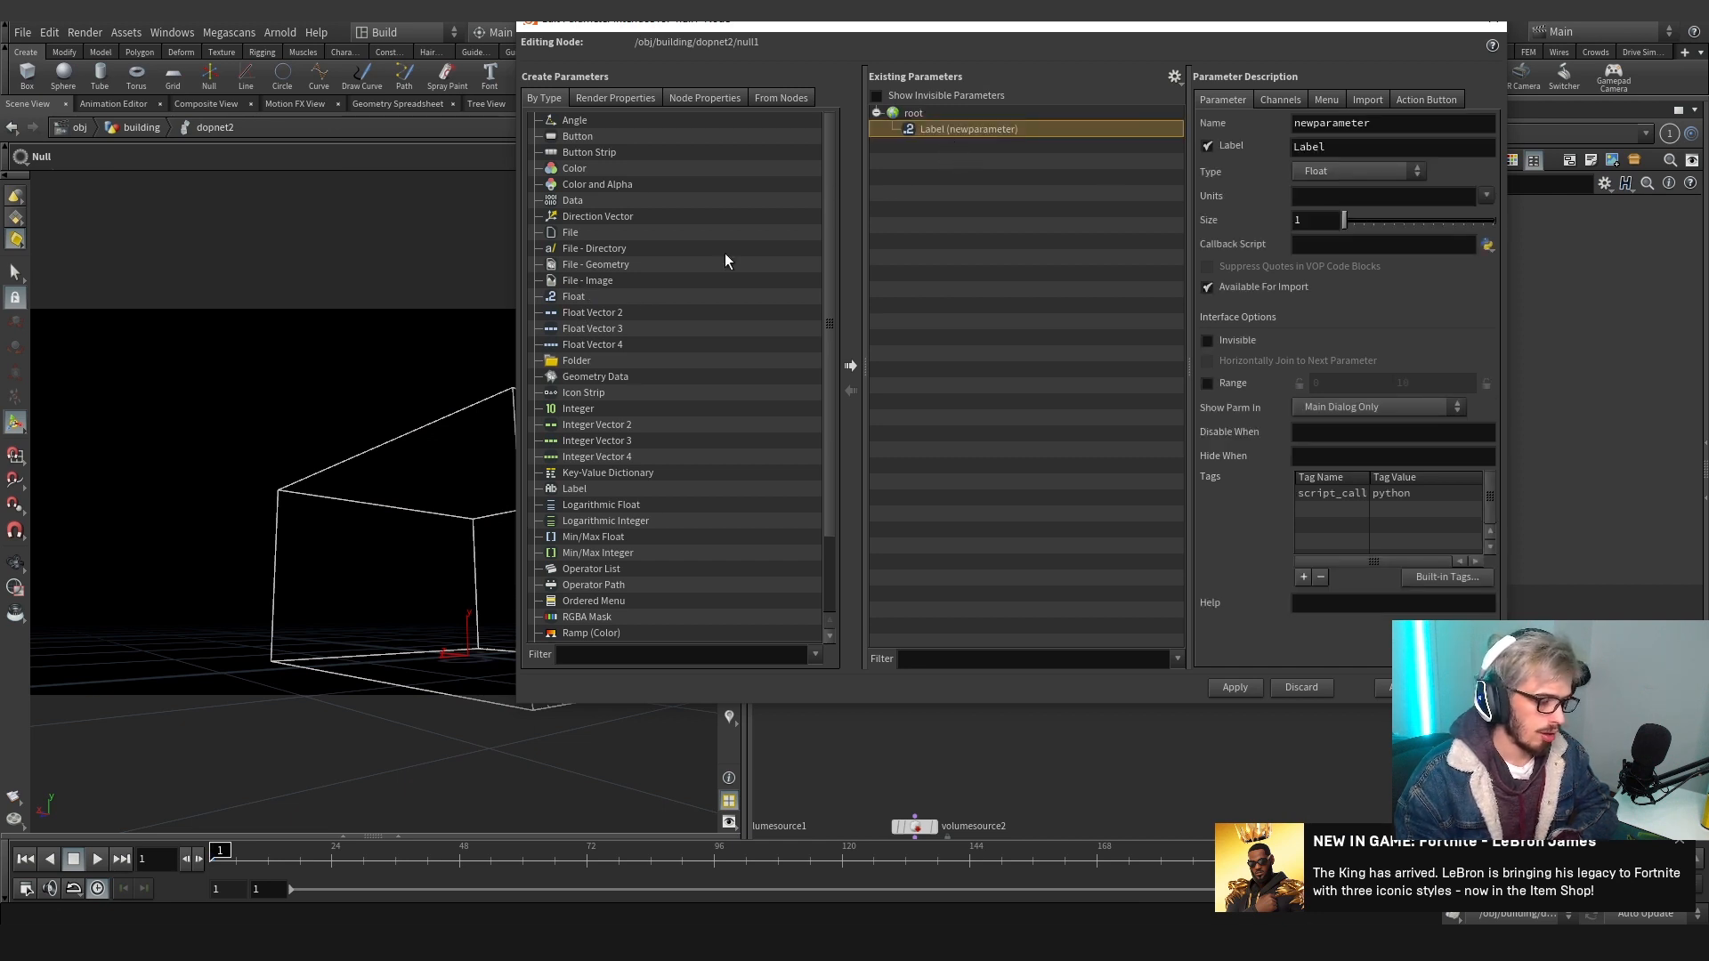
double_click(1382, 145)
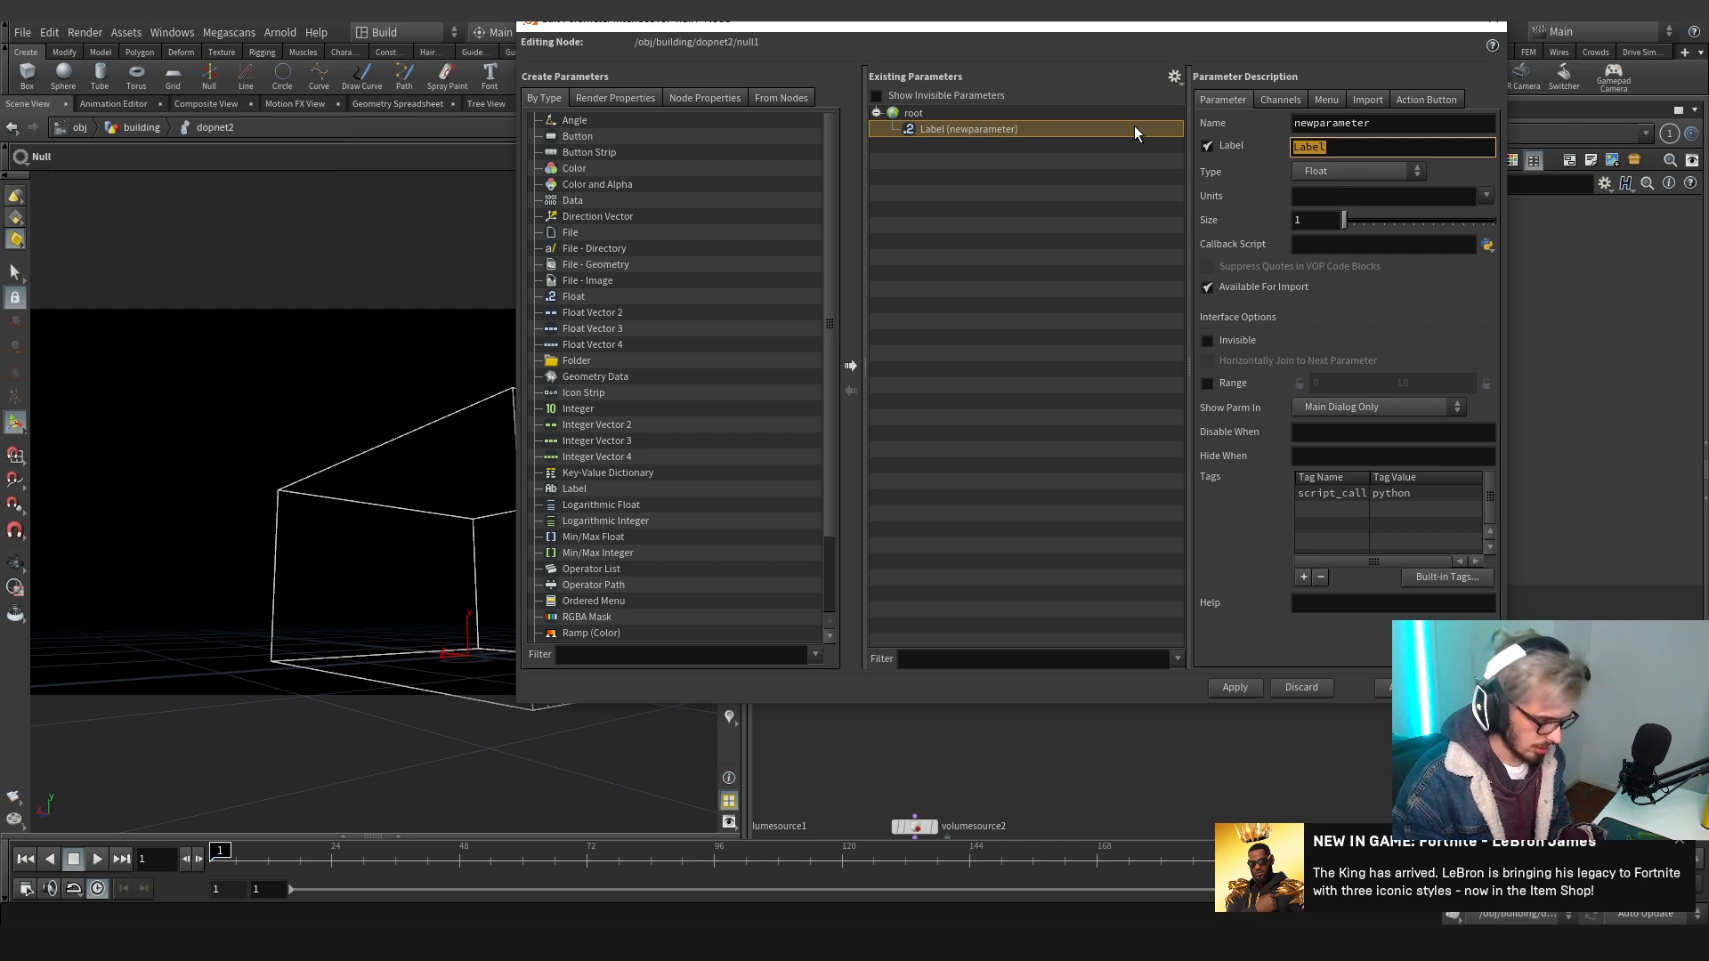
type("mult")
key("Return")
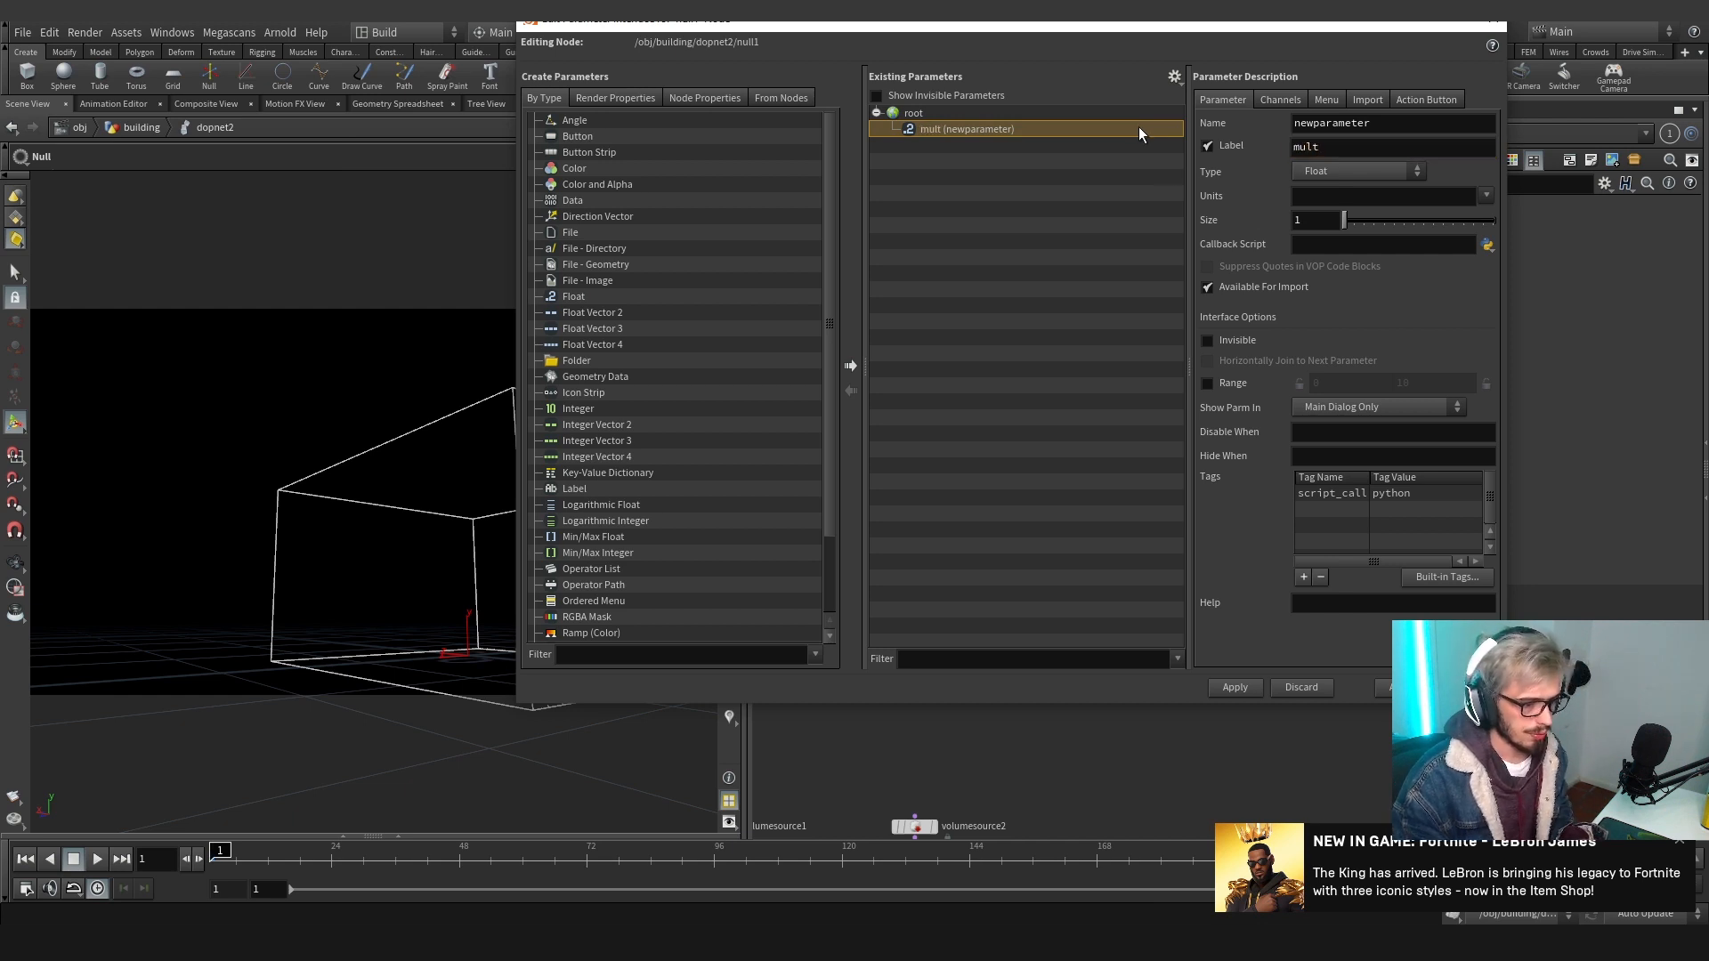
left_click(1230, 685)
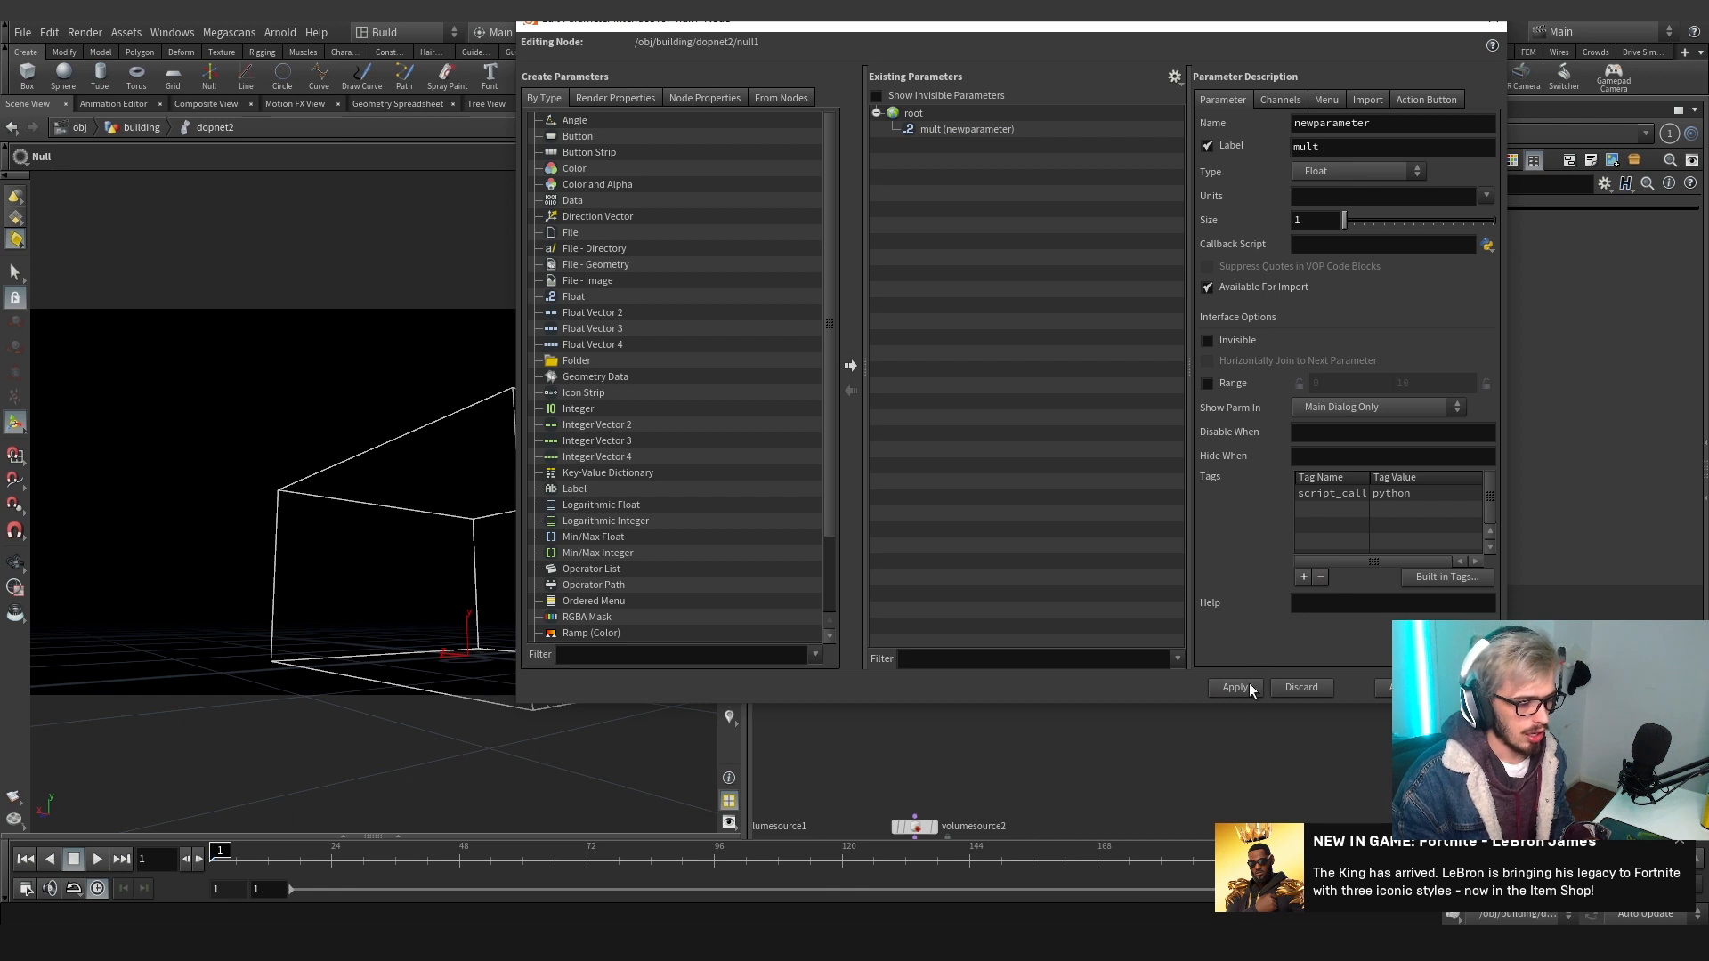
- Copy the null's mult parameter and navigate to the gas turbulence node
left_click(1385, 687)
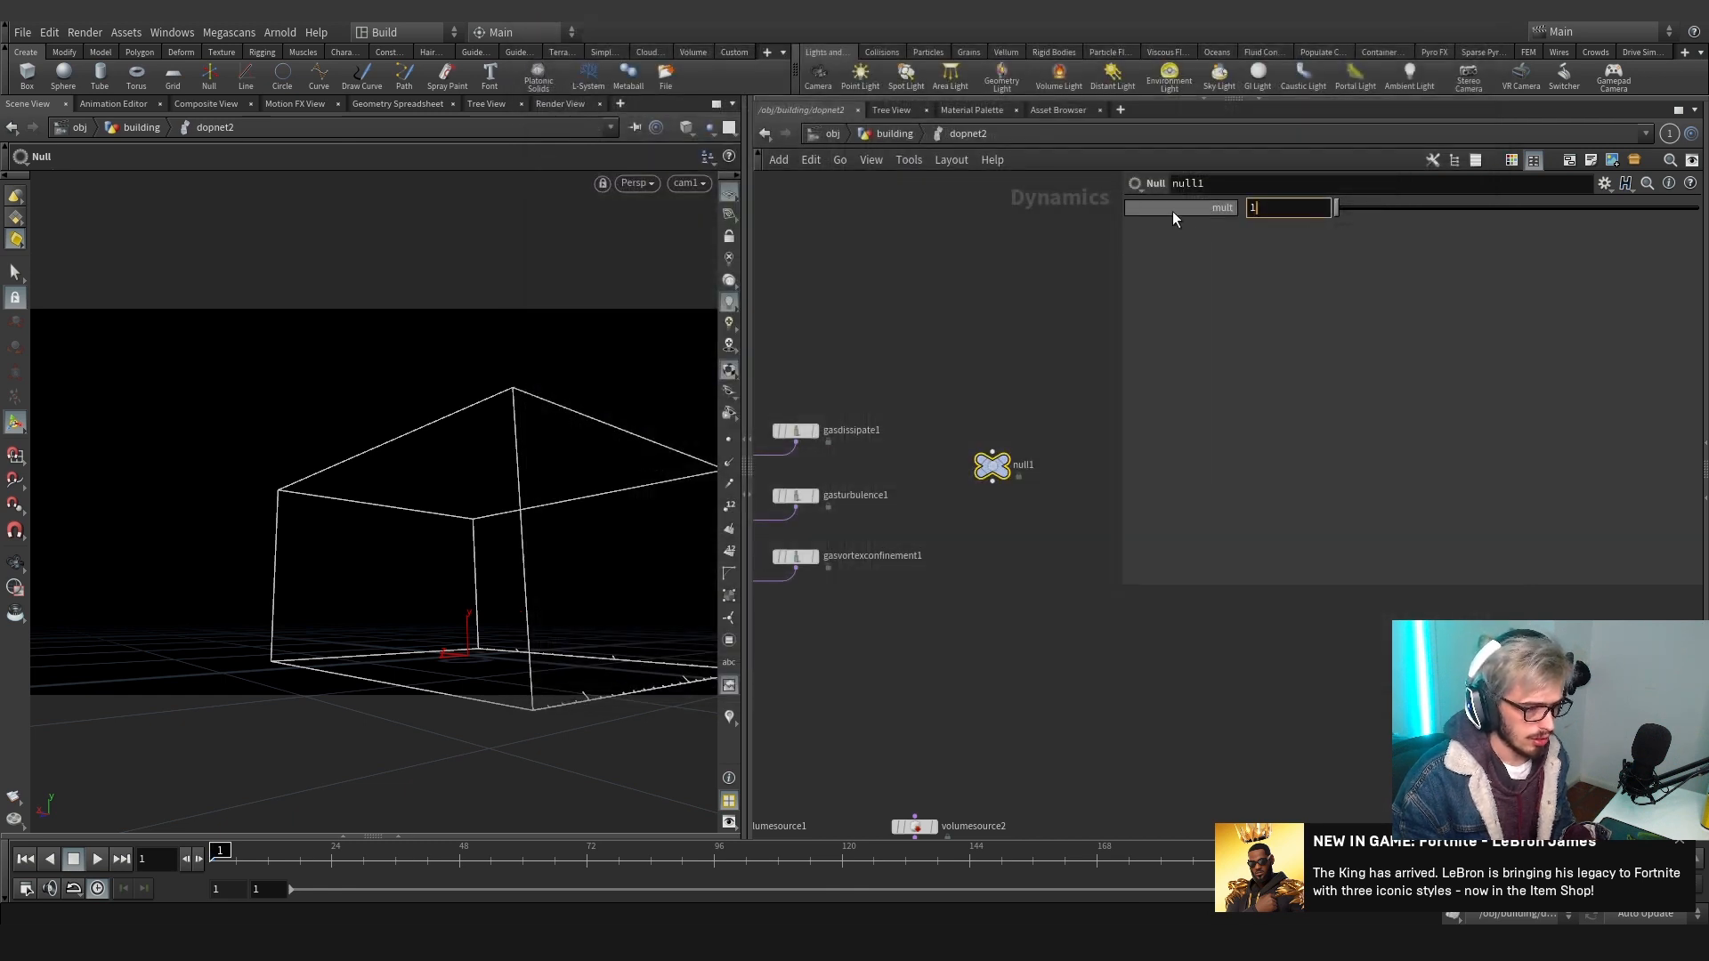
right_click(1262, 208)
left_click(1309, 336)
middle_click_drag(932, 381, 1042, 363)
left_click(908, 411)
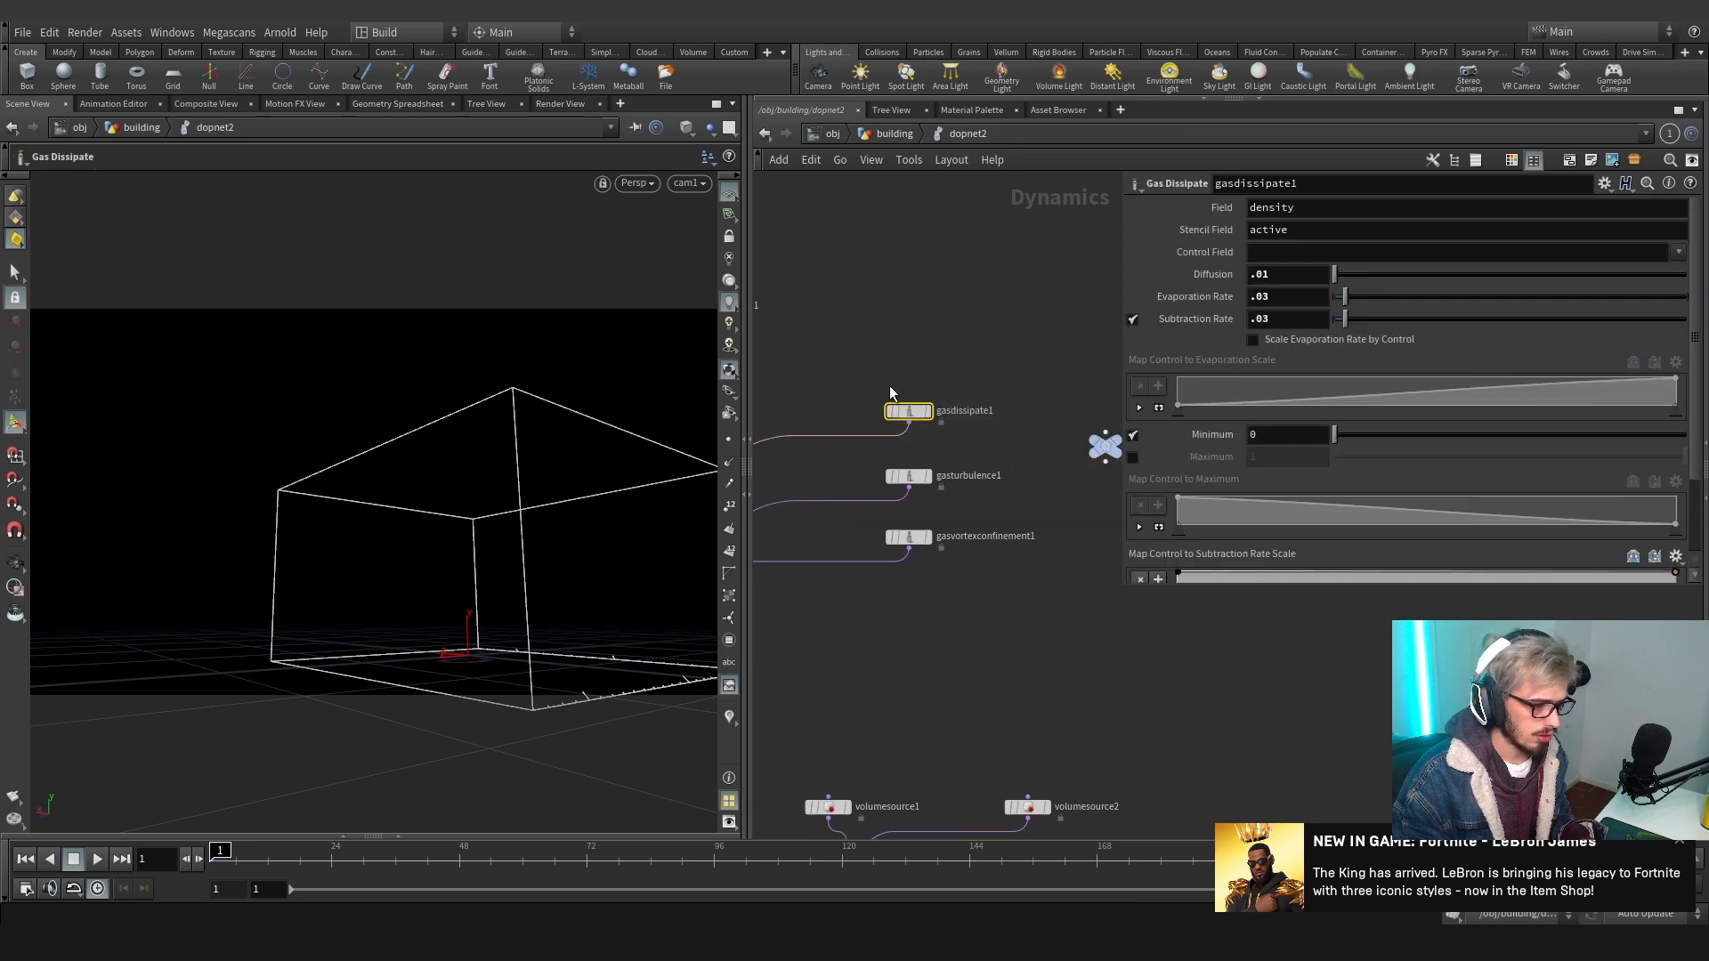
left_click_drag(961, 445, 843, 535)
- Multiply gasturbulence1 Scale and gasvortexconfinement1 Confinement Scale by relative references to mult
left_click(1282, 272)
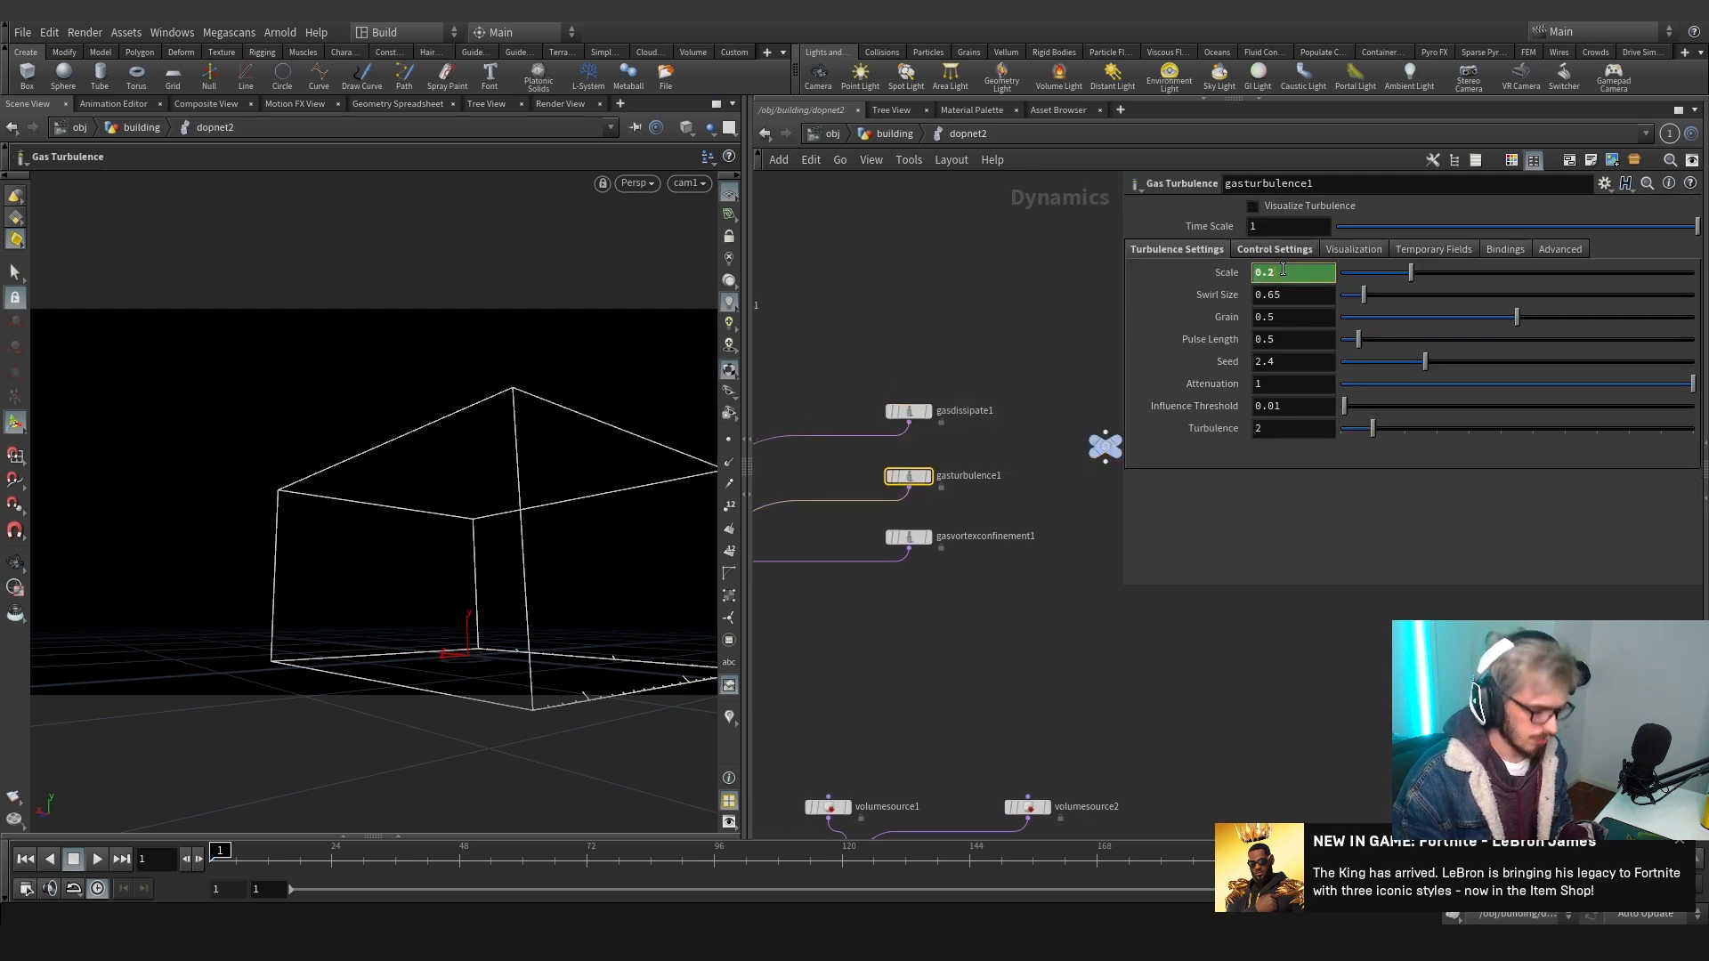
type("(")
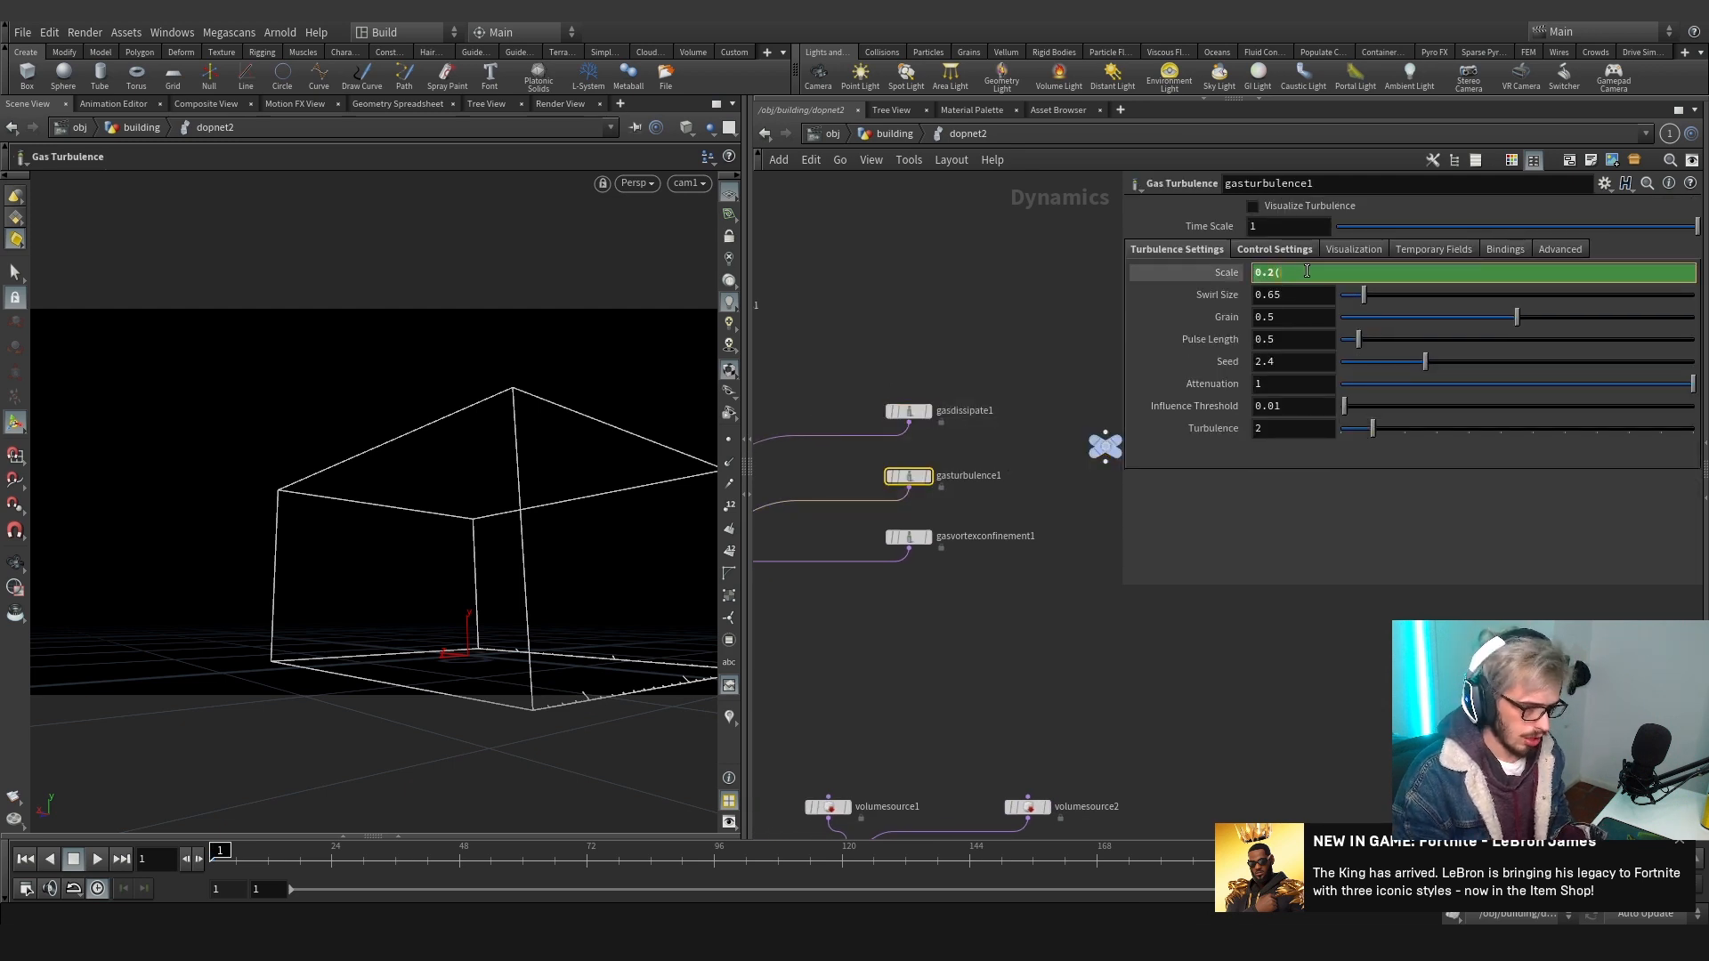
right_click(1305, 270)
left_click(1365, 455)
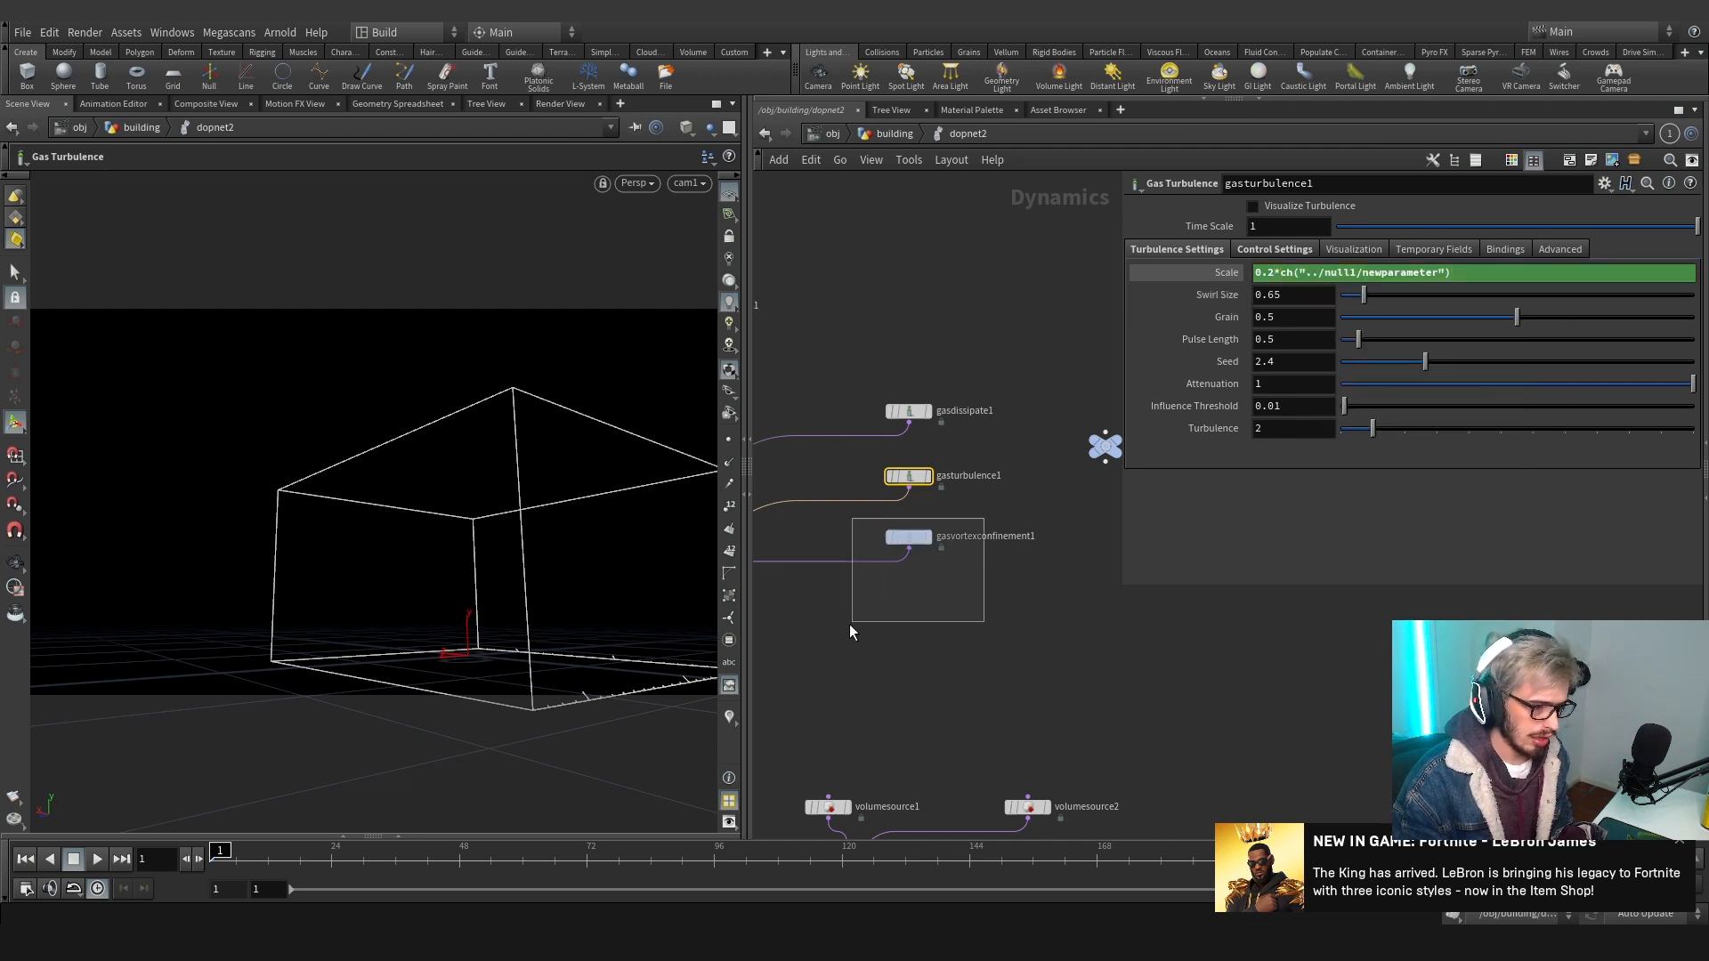
left_click(986, 535)
right_click(1289, 209)
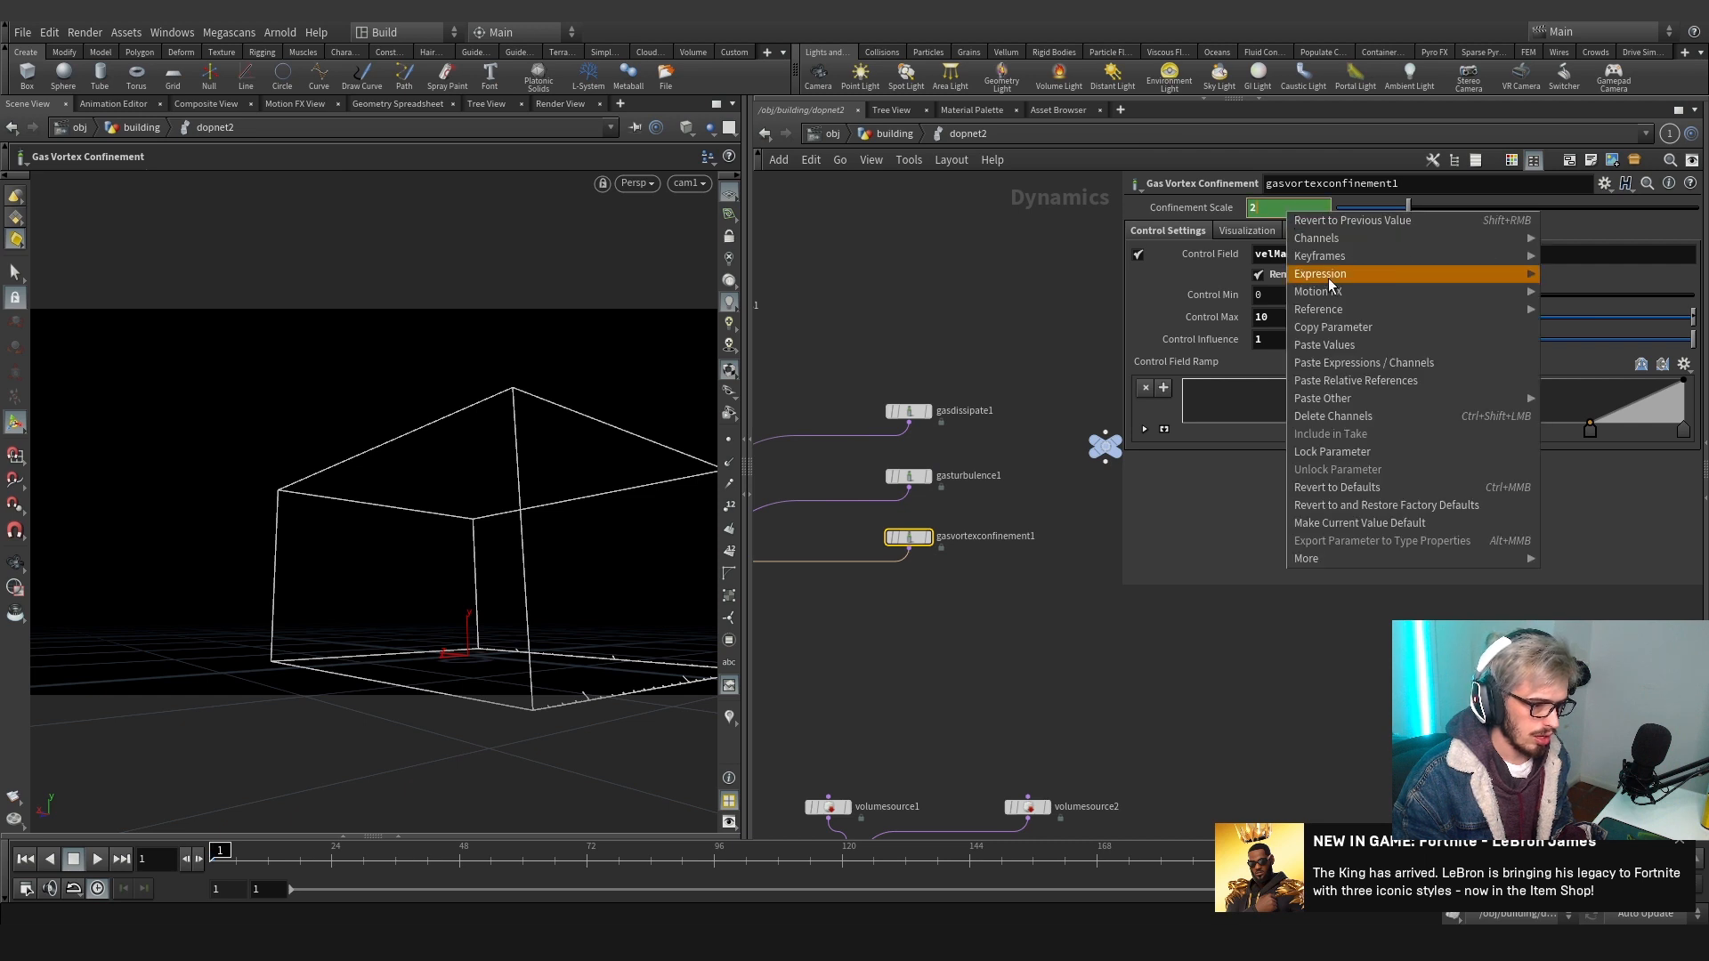
left_click(1368, 381)
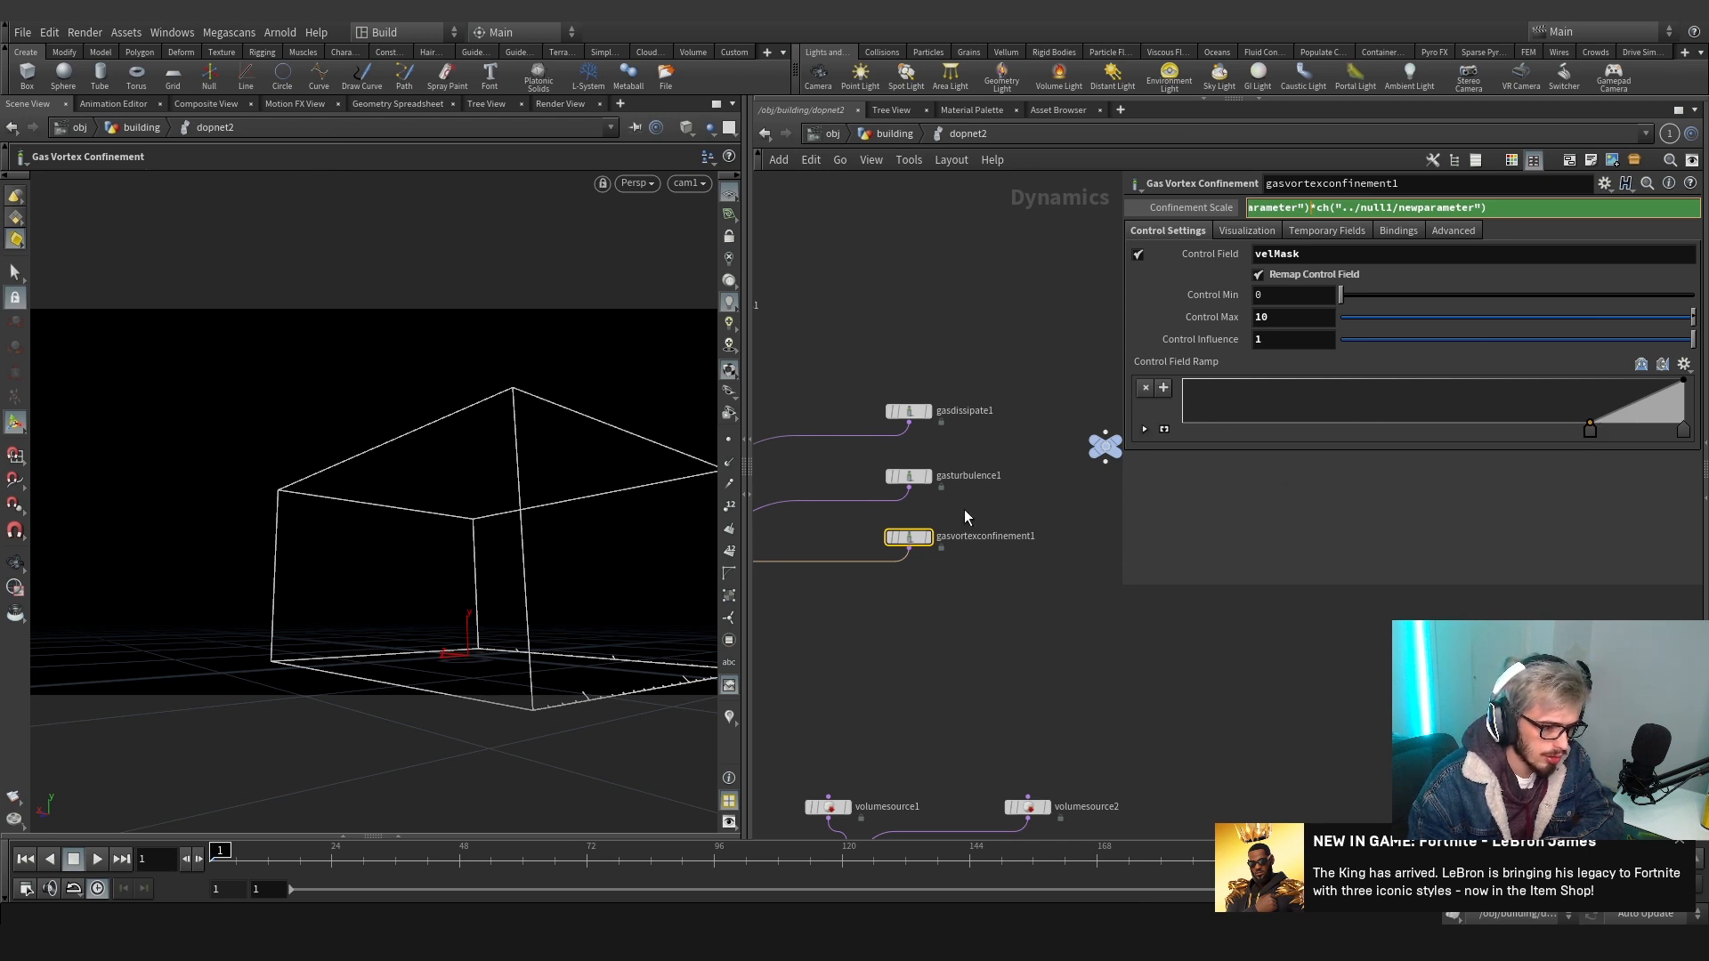
- Review the turbulence and vortex confinement settings, then reselect the null holding mult
left_click(908, 475)
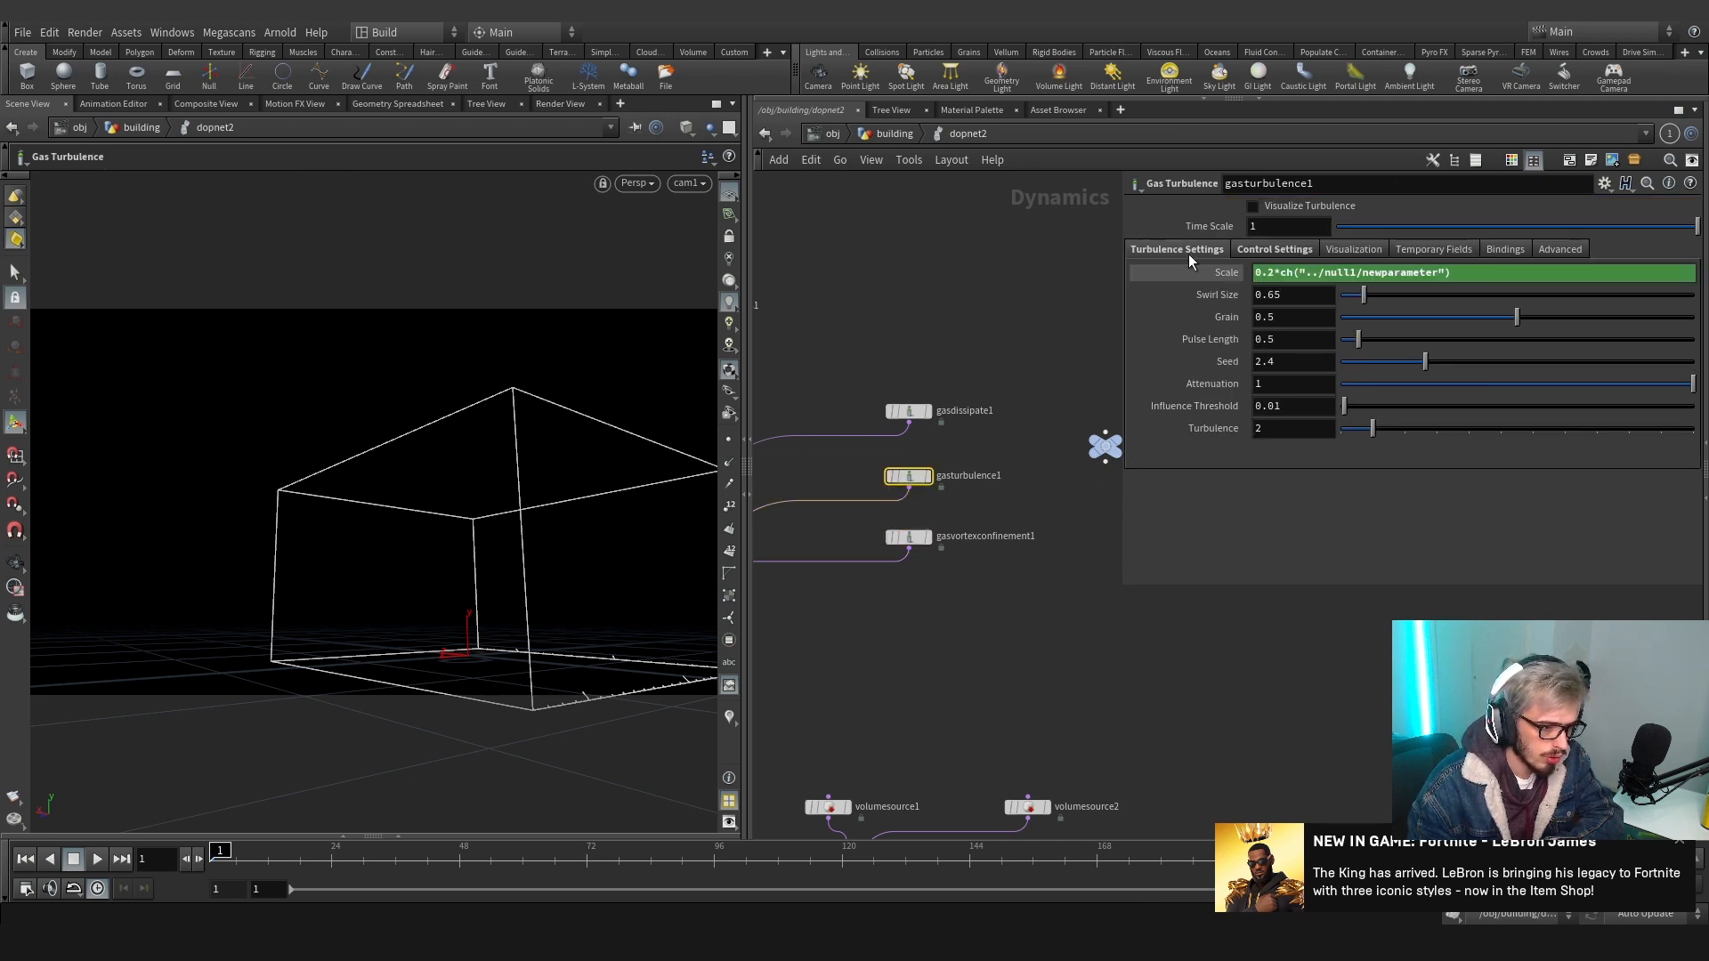
left_click(1247, 251)
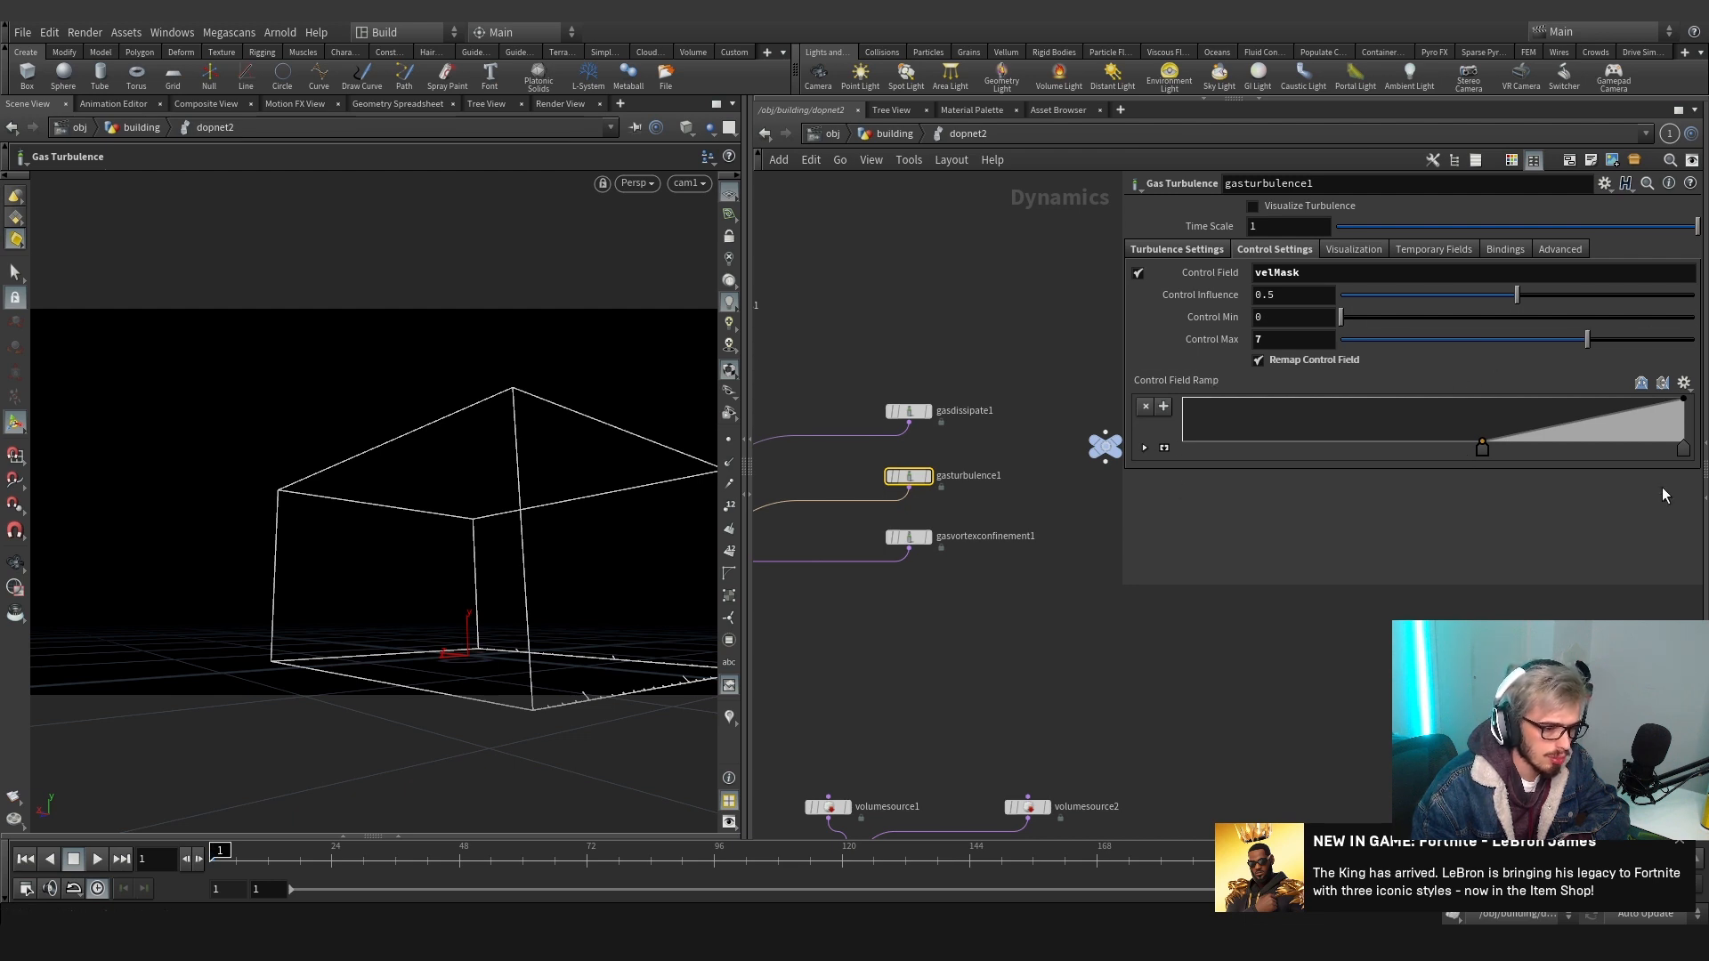
left_click(969, 535)
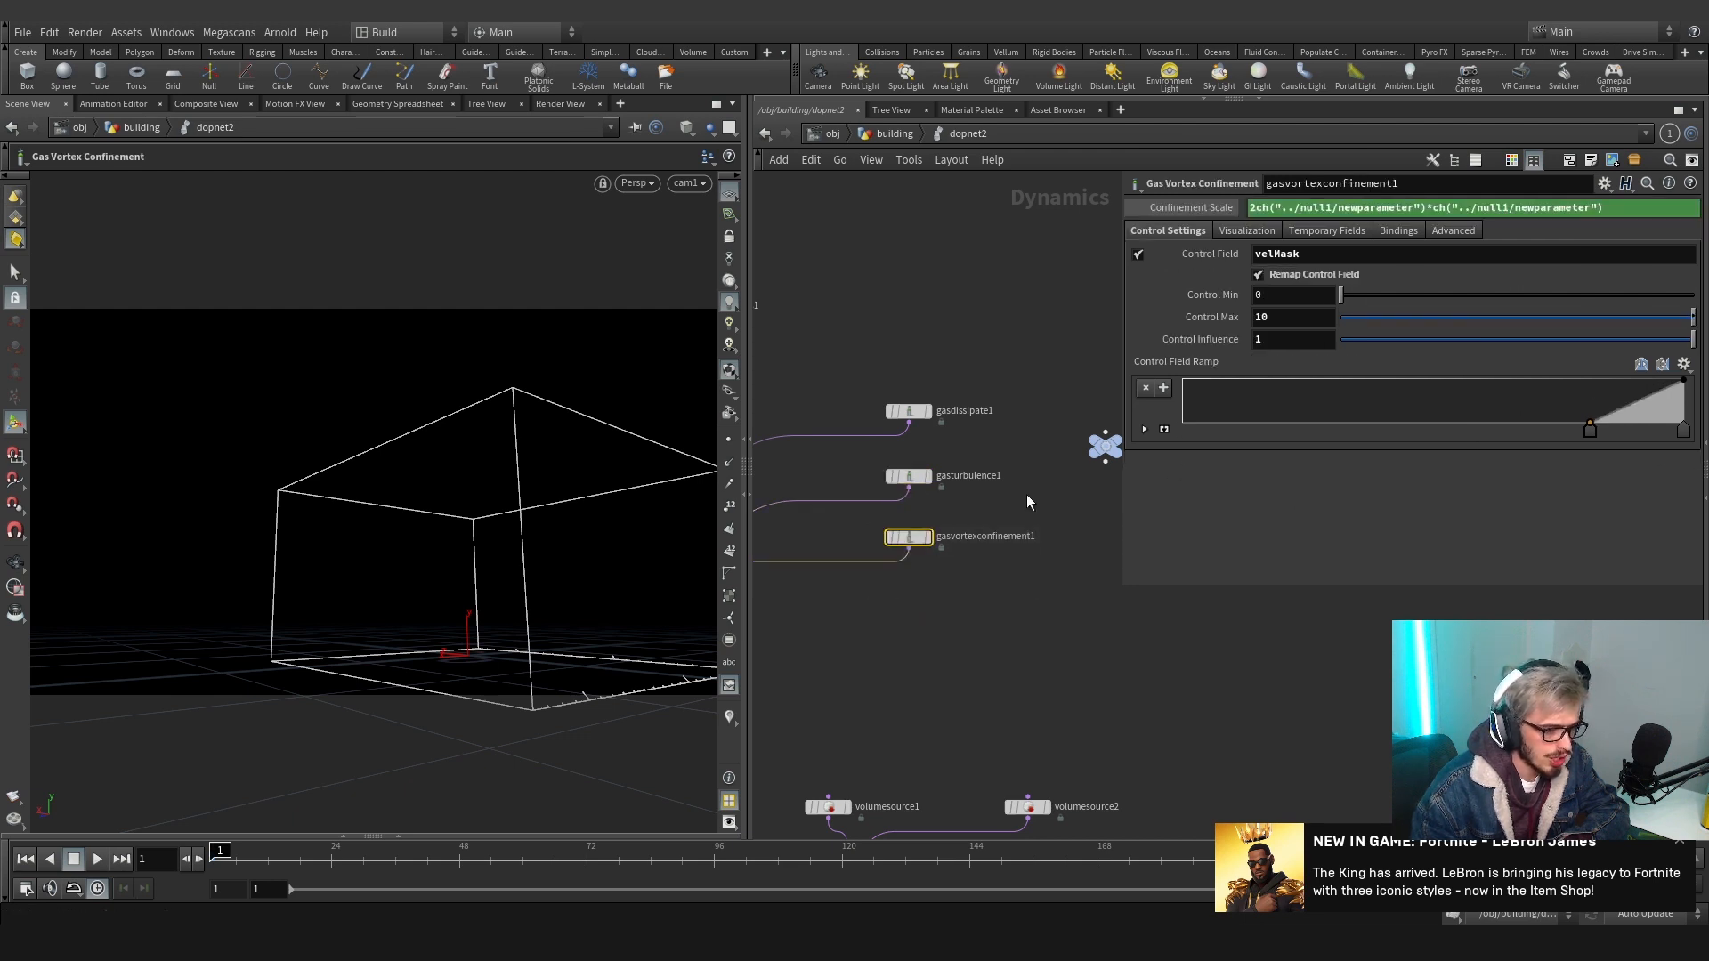
left_click(969, 475)
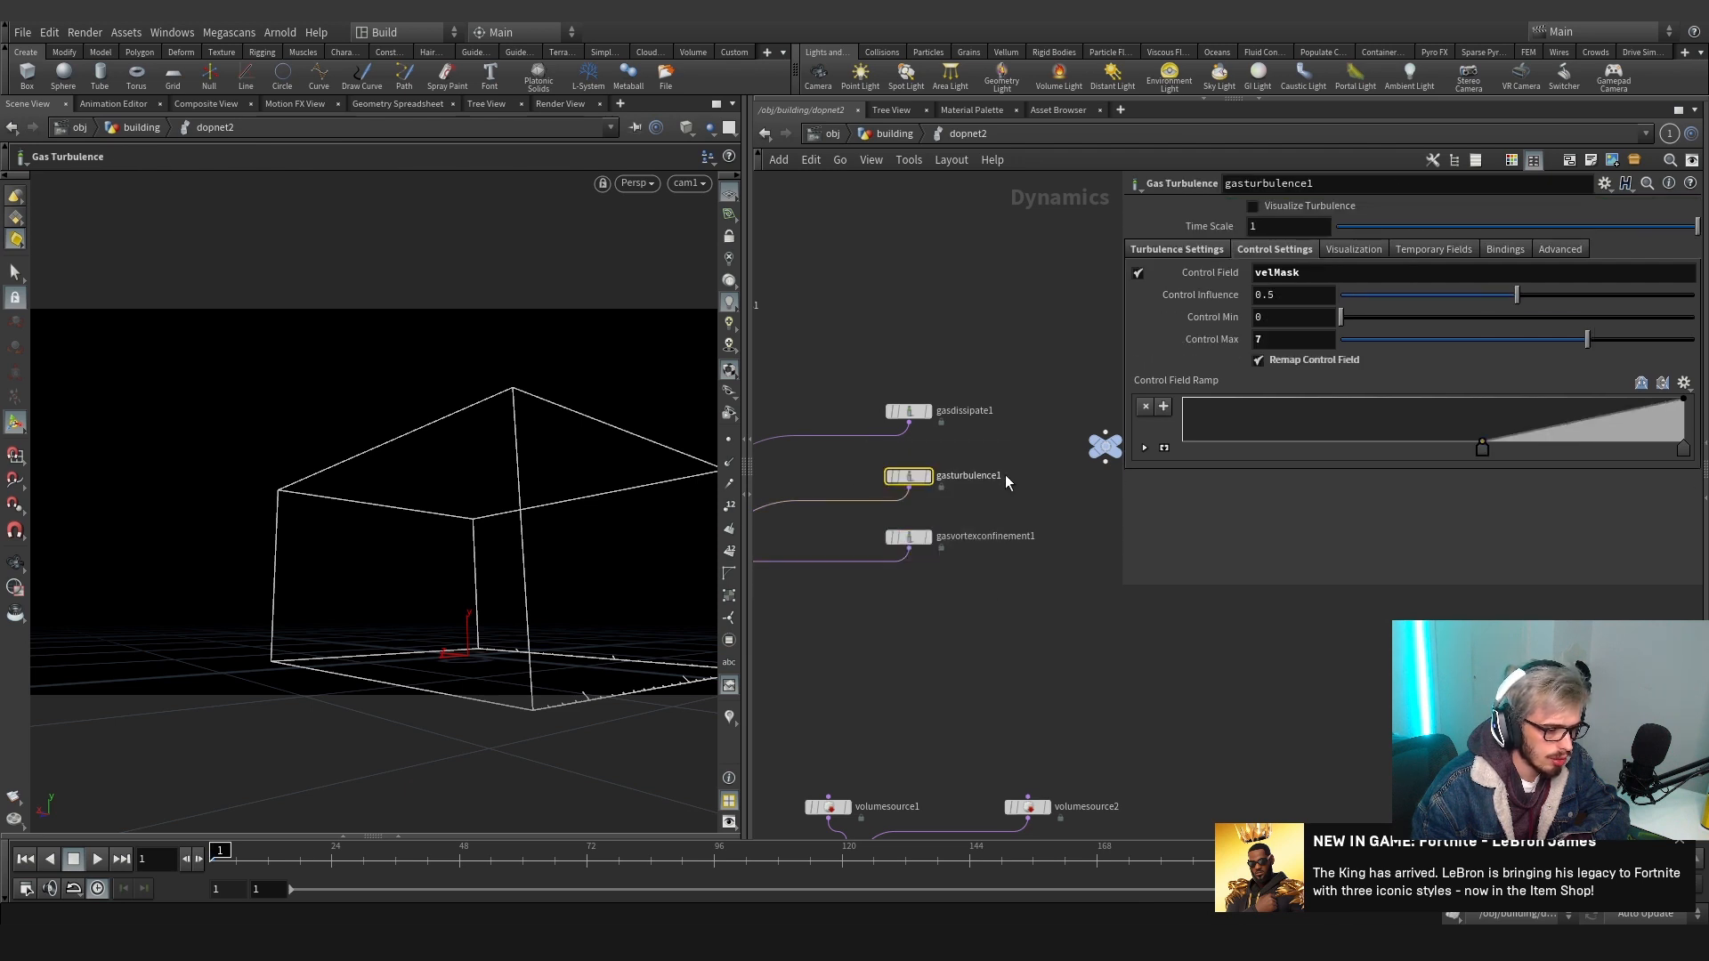
left_click(922, 536)
left_click_drag(864, 500, 774, 508)
left_click(1016, 451)
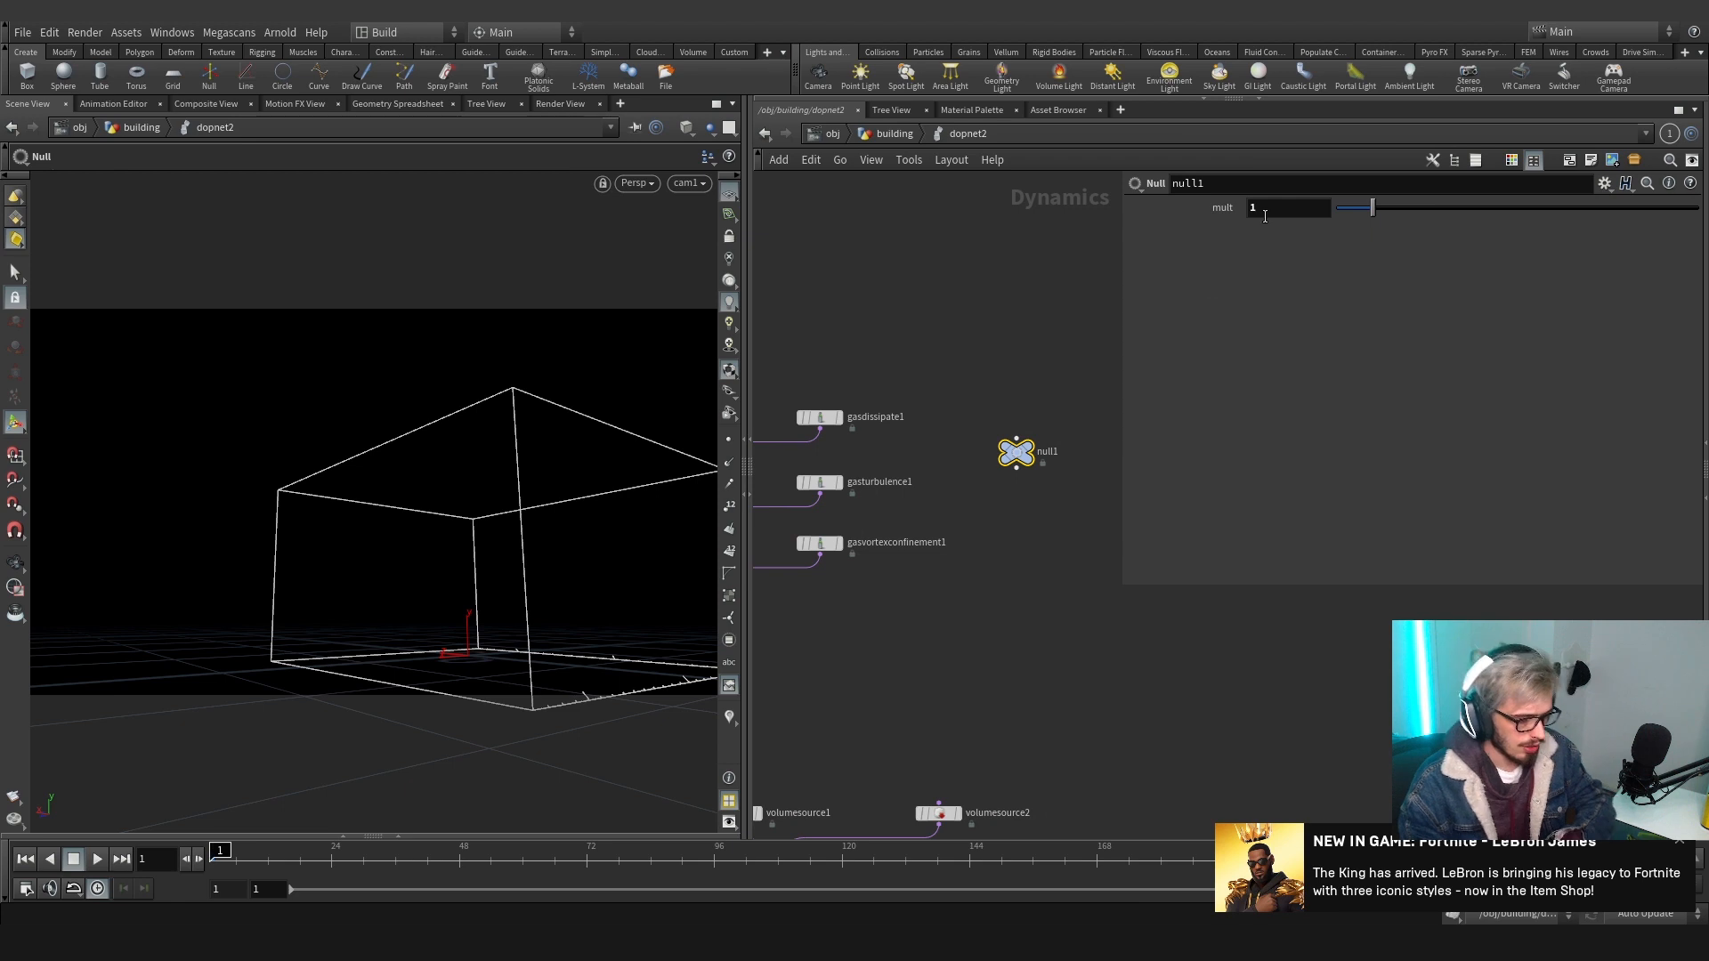
- Turn off the dynamics simulation and key mult at 1, then at 0 around frame 67
left_click(1681, 844)
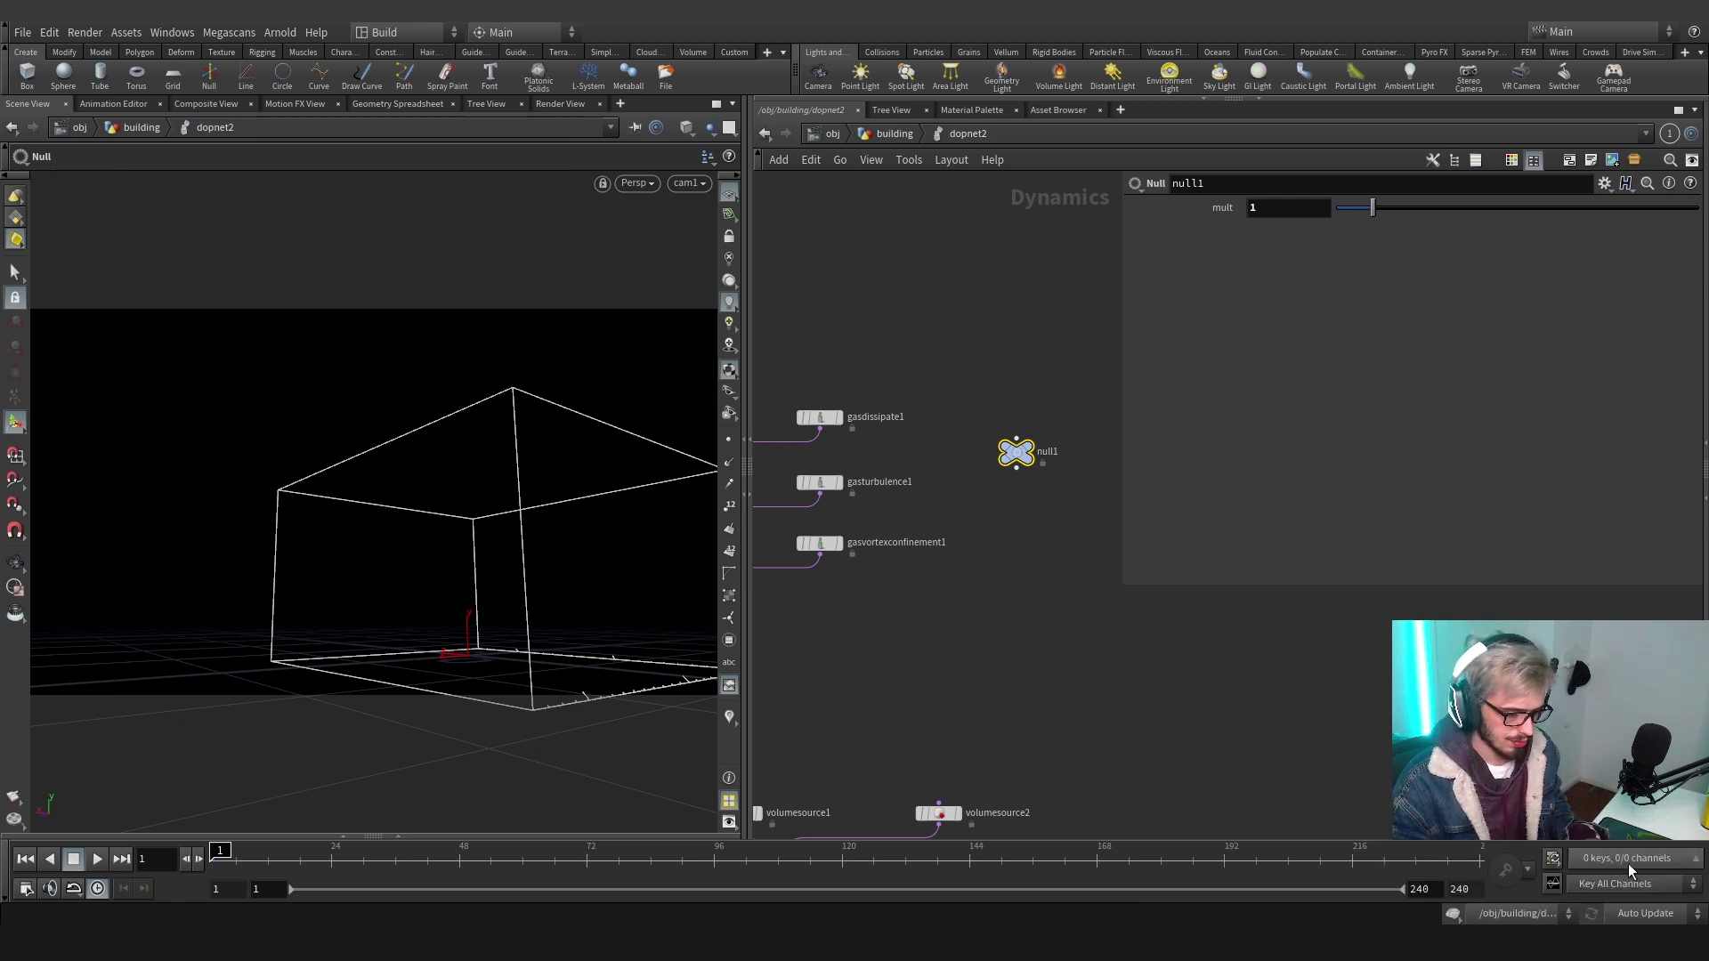
left_click(1454, 914)
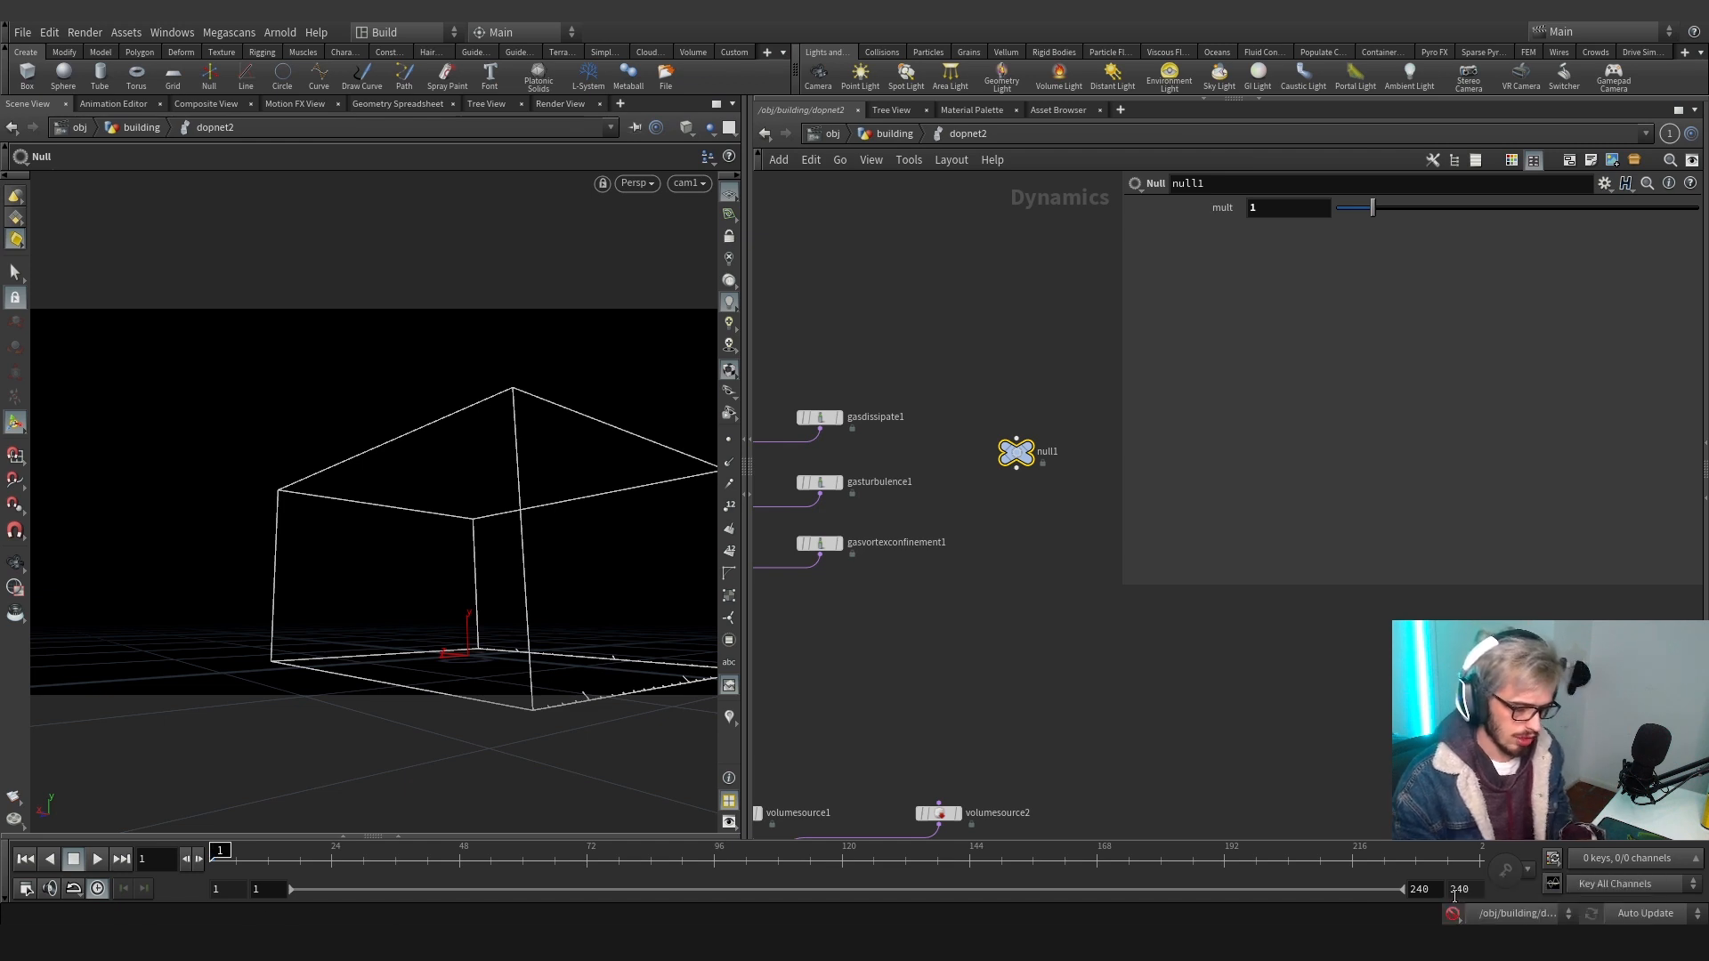
key("Up")
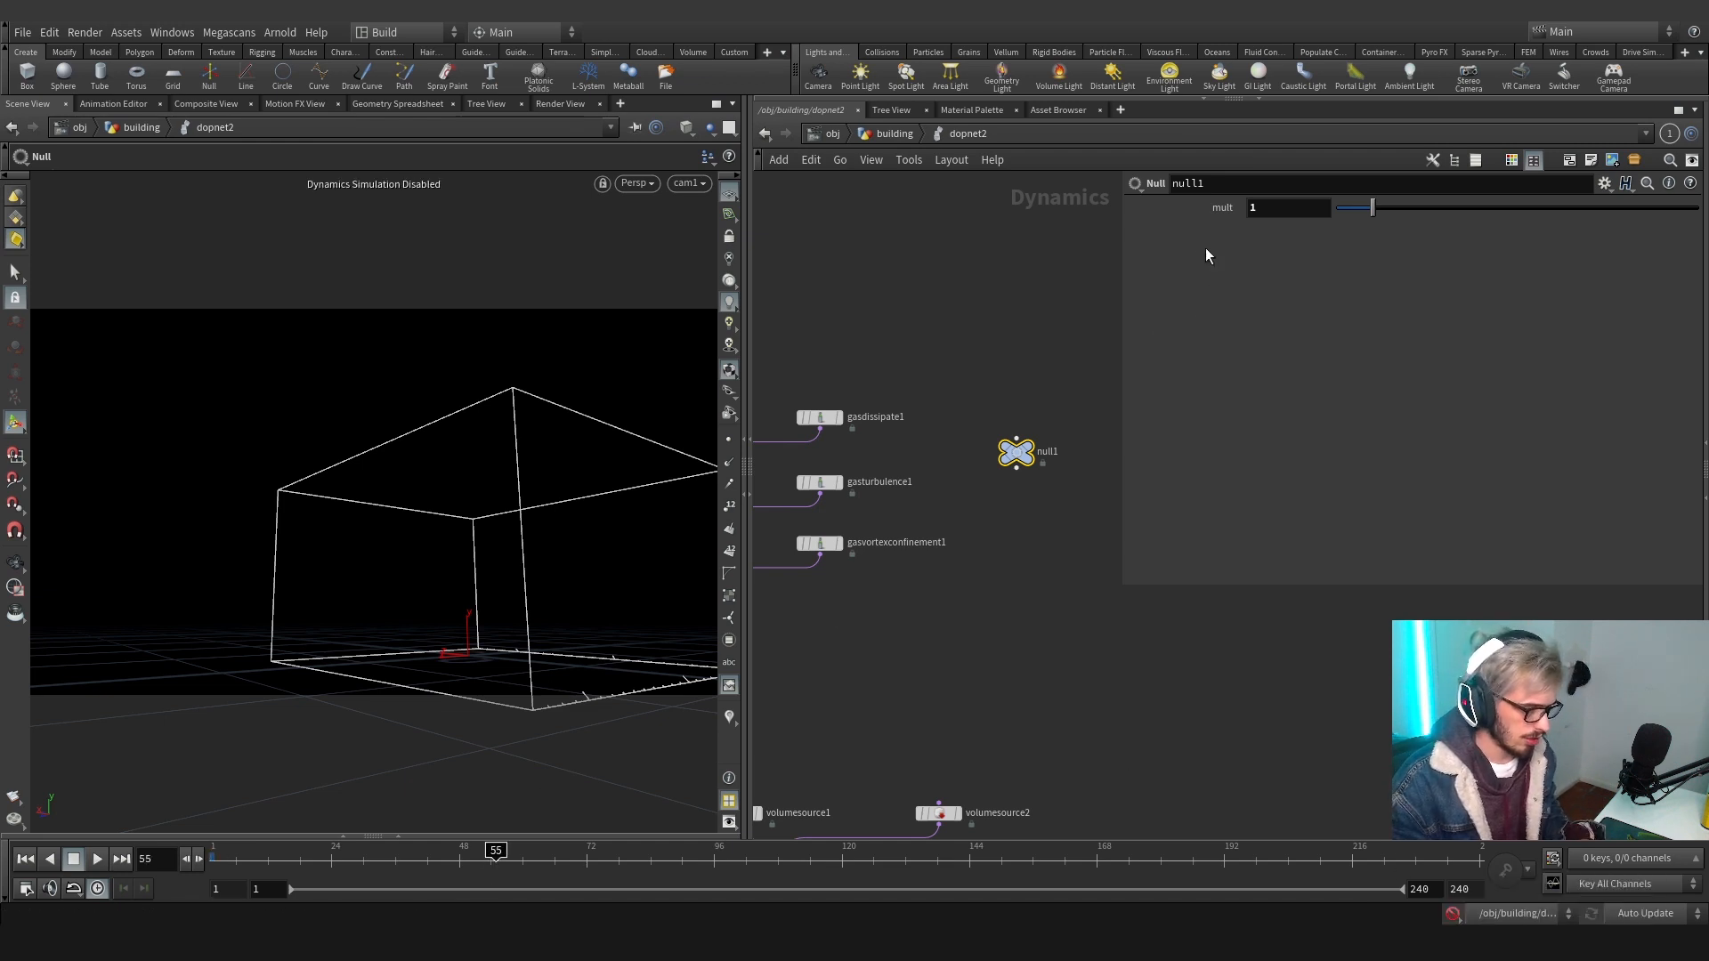
left_click(1255, 206, "alt")
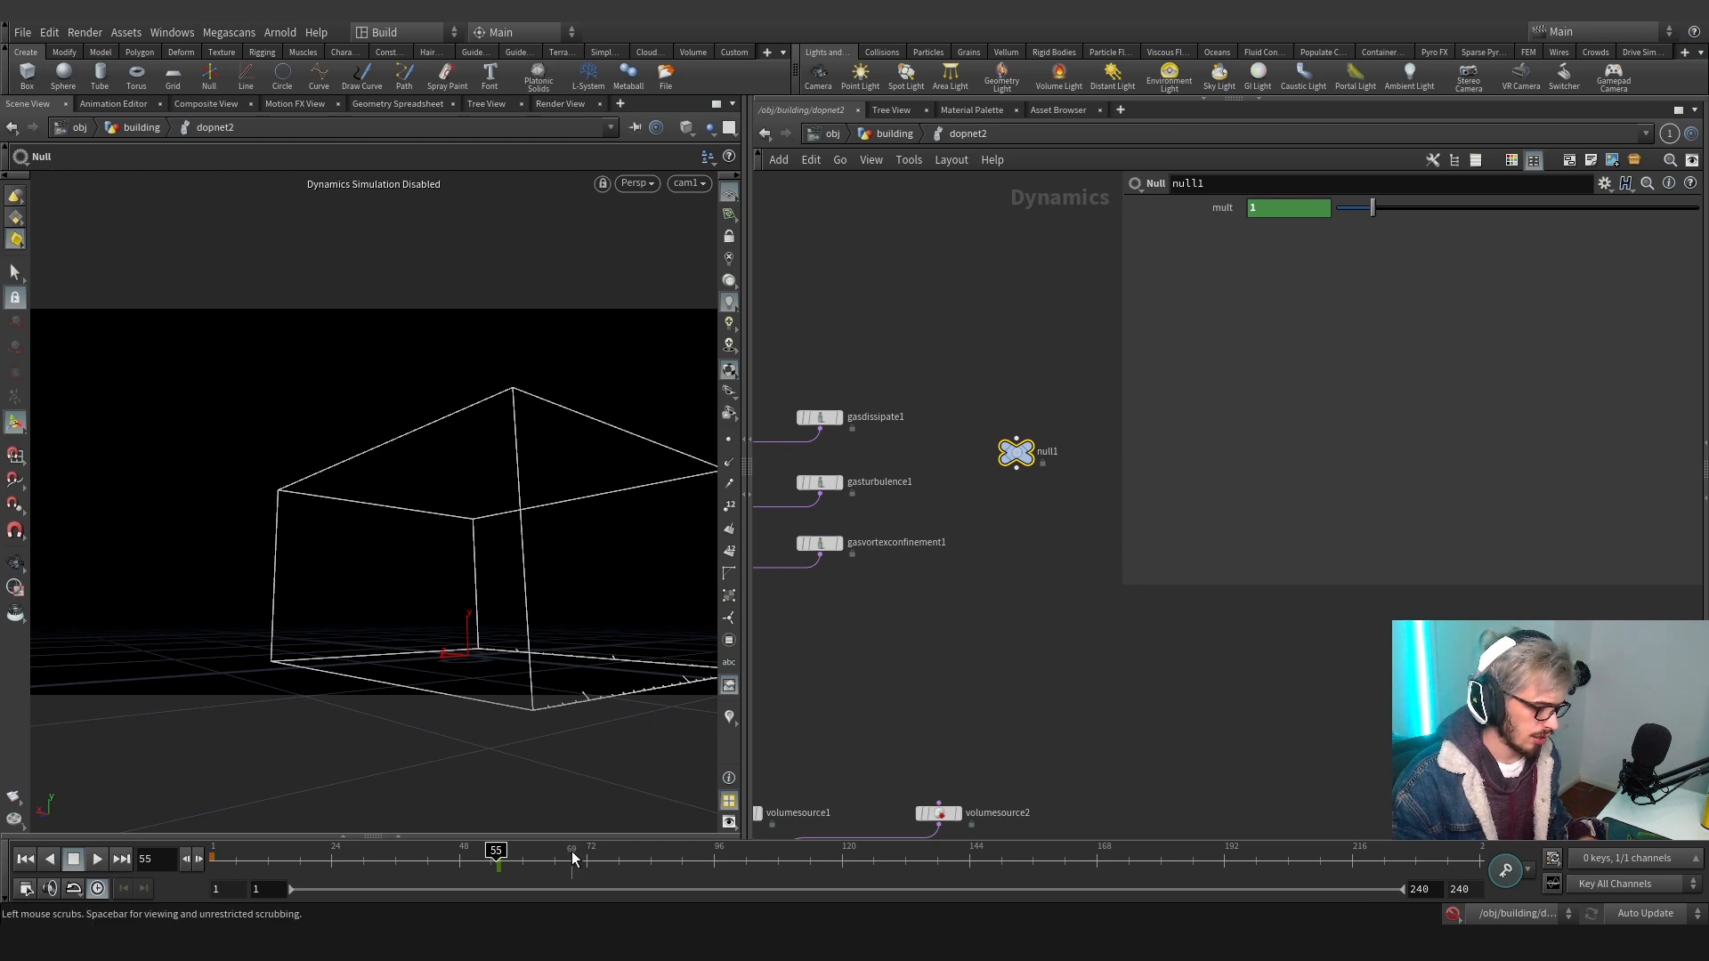
left_click(1349, 210)
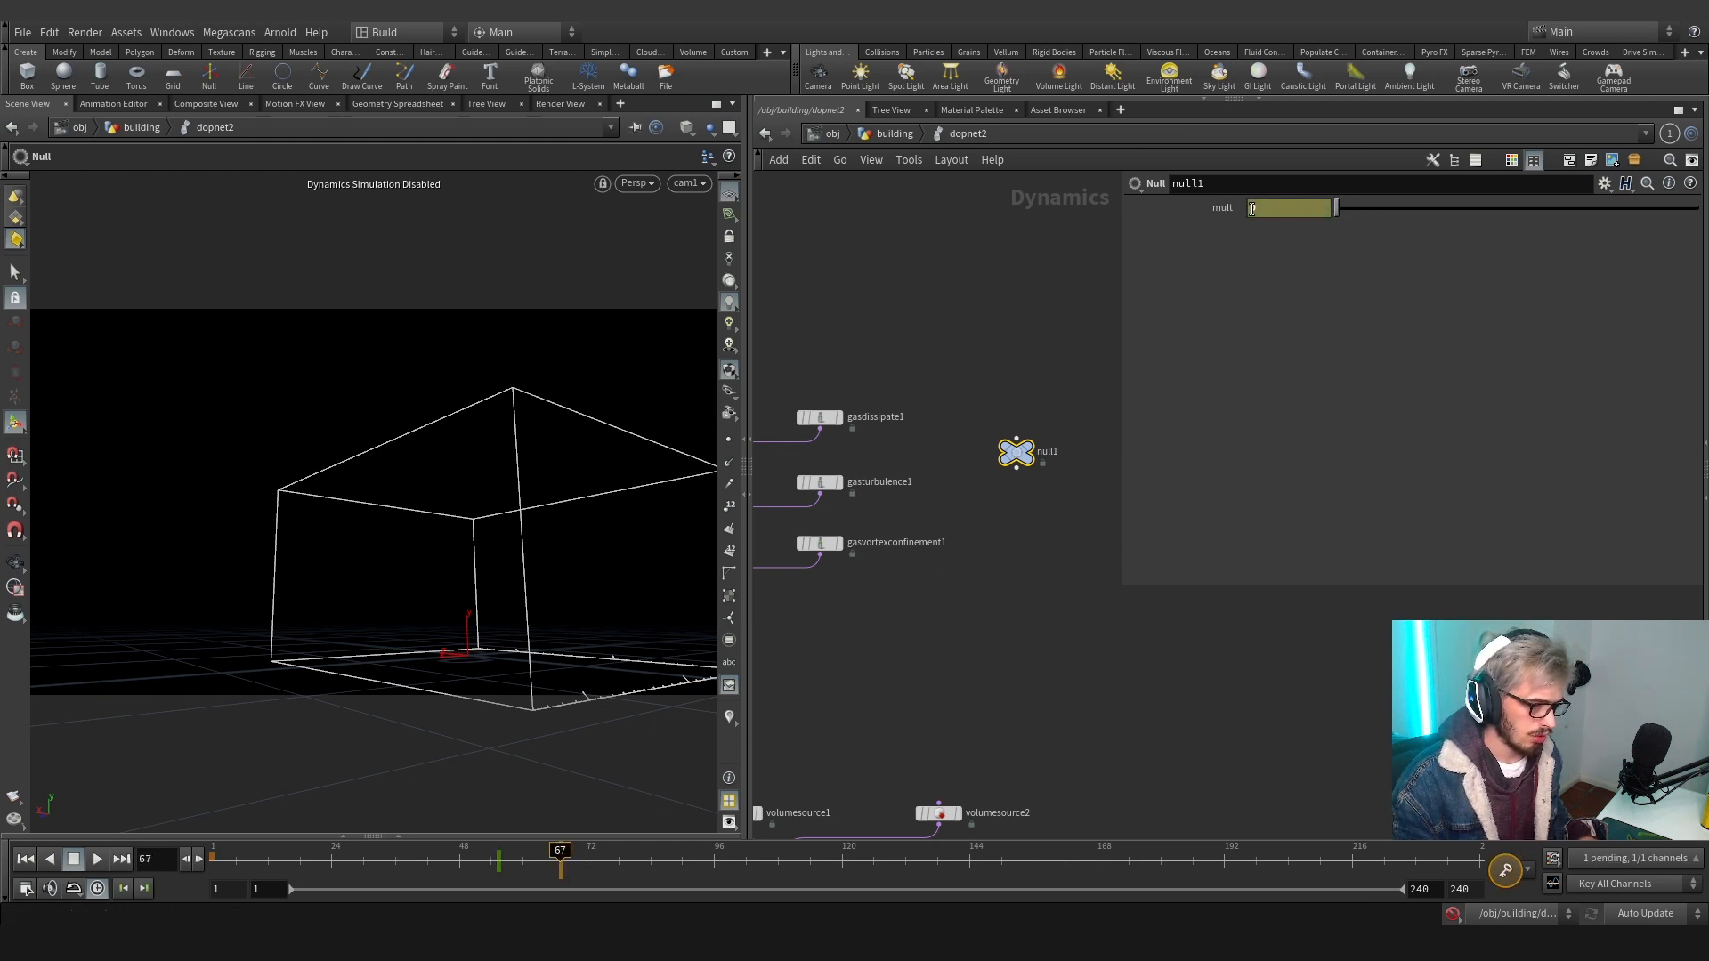
type("0")
key("Return")
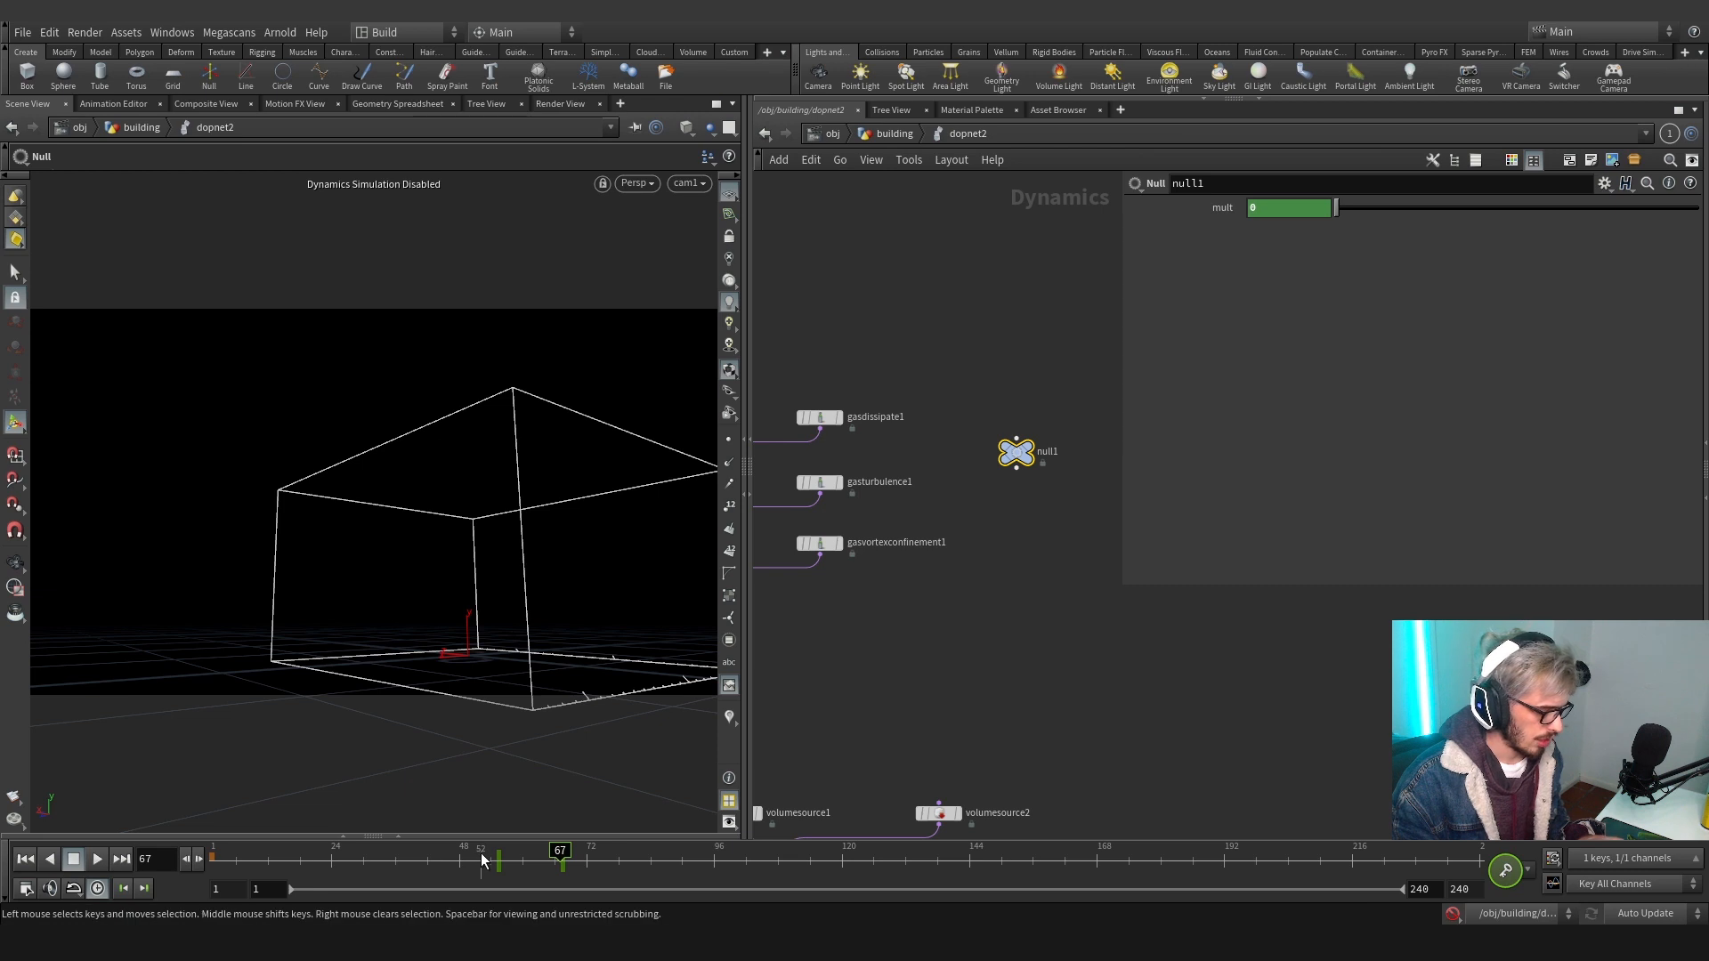
- Box-select both mult keys and slide them later to roughly frames 116–122
left_click_drag(484, 863, 629, 864)
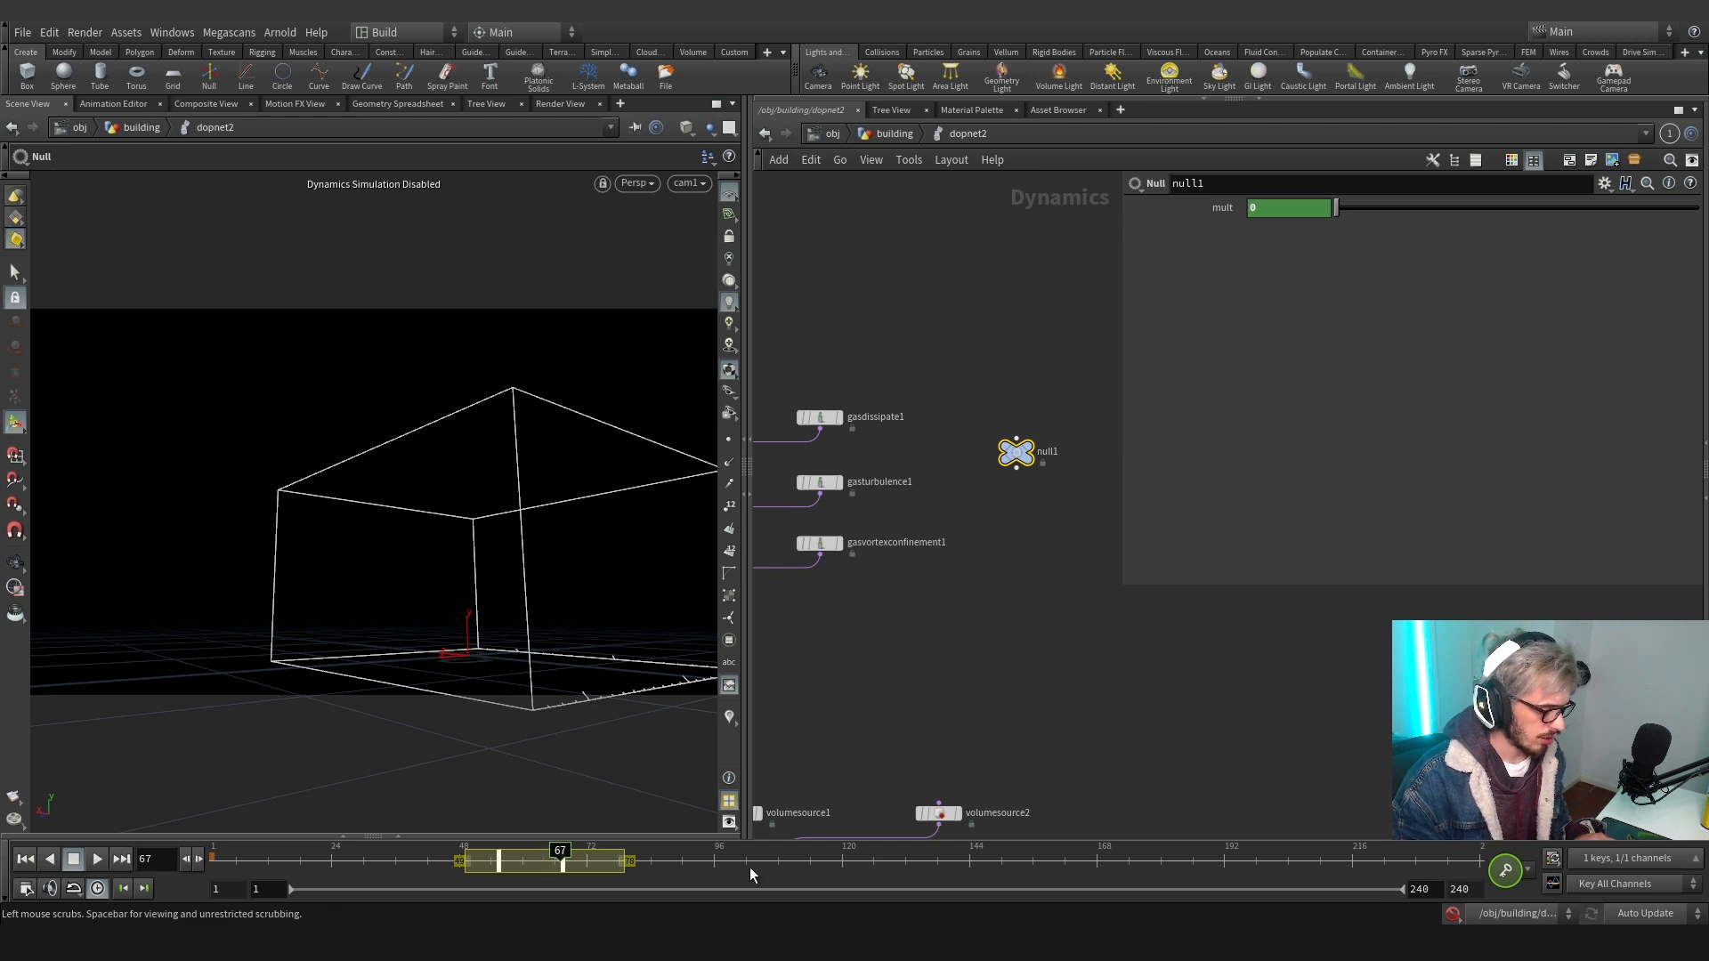
right_click(571, 870)
left_click(522, 871)
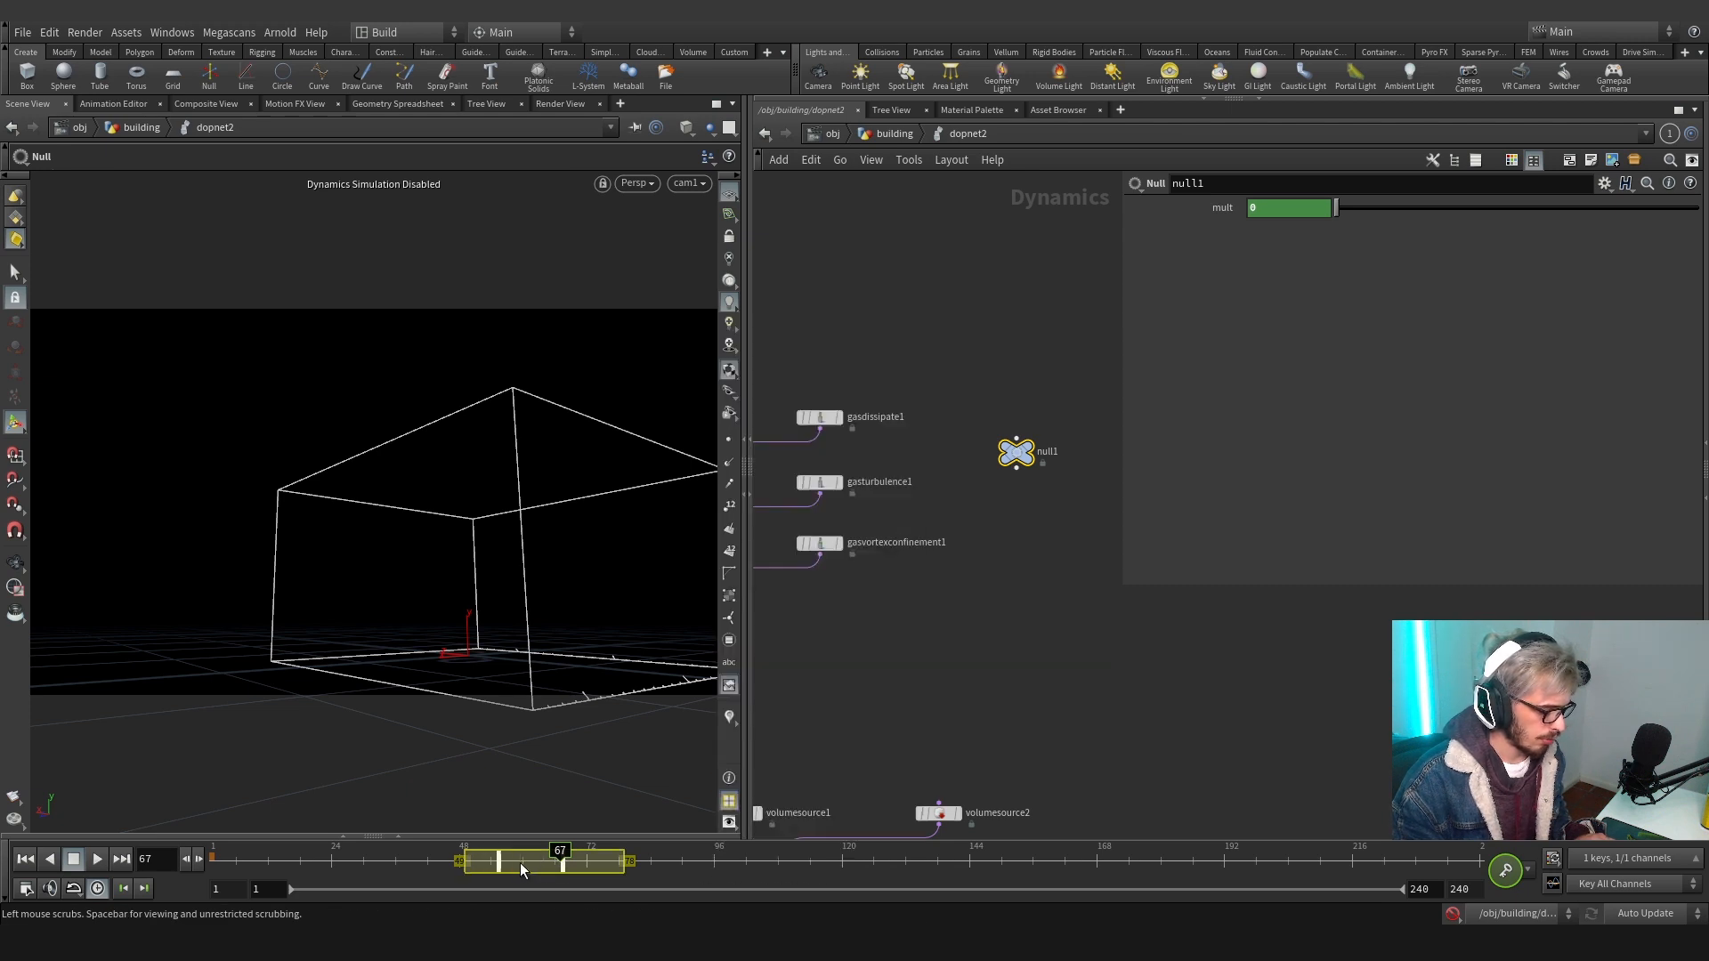
mouse_move(521, 865)
left_mouse_down()
mouse_move(631, 874)
mouse_move(492, 870)
mouse_move(633, 866)
left_mouse_up()
left_click(422, 862)
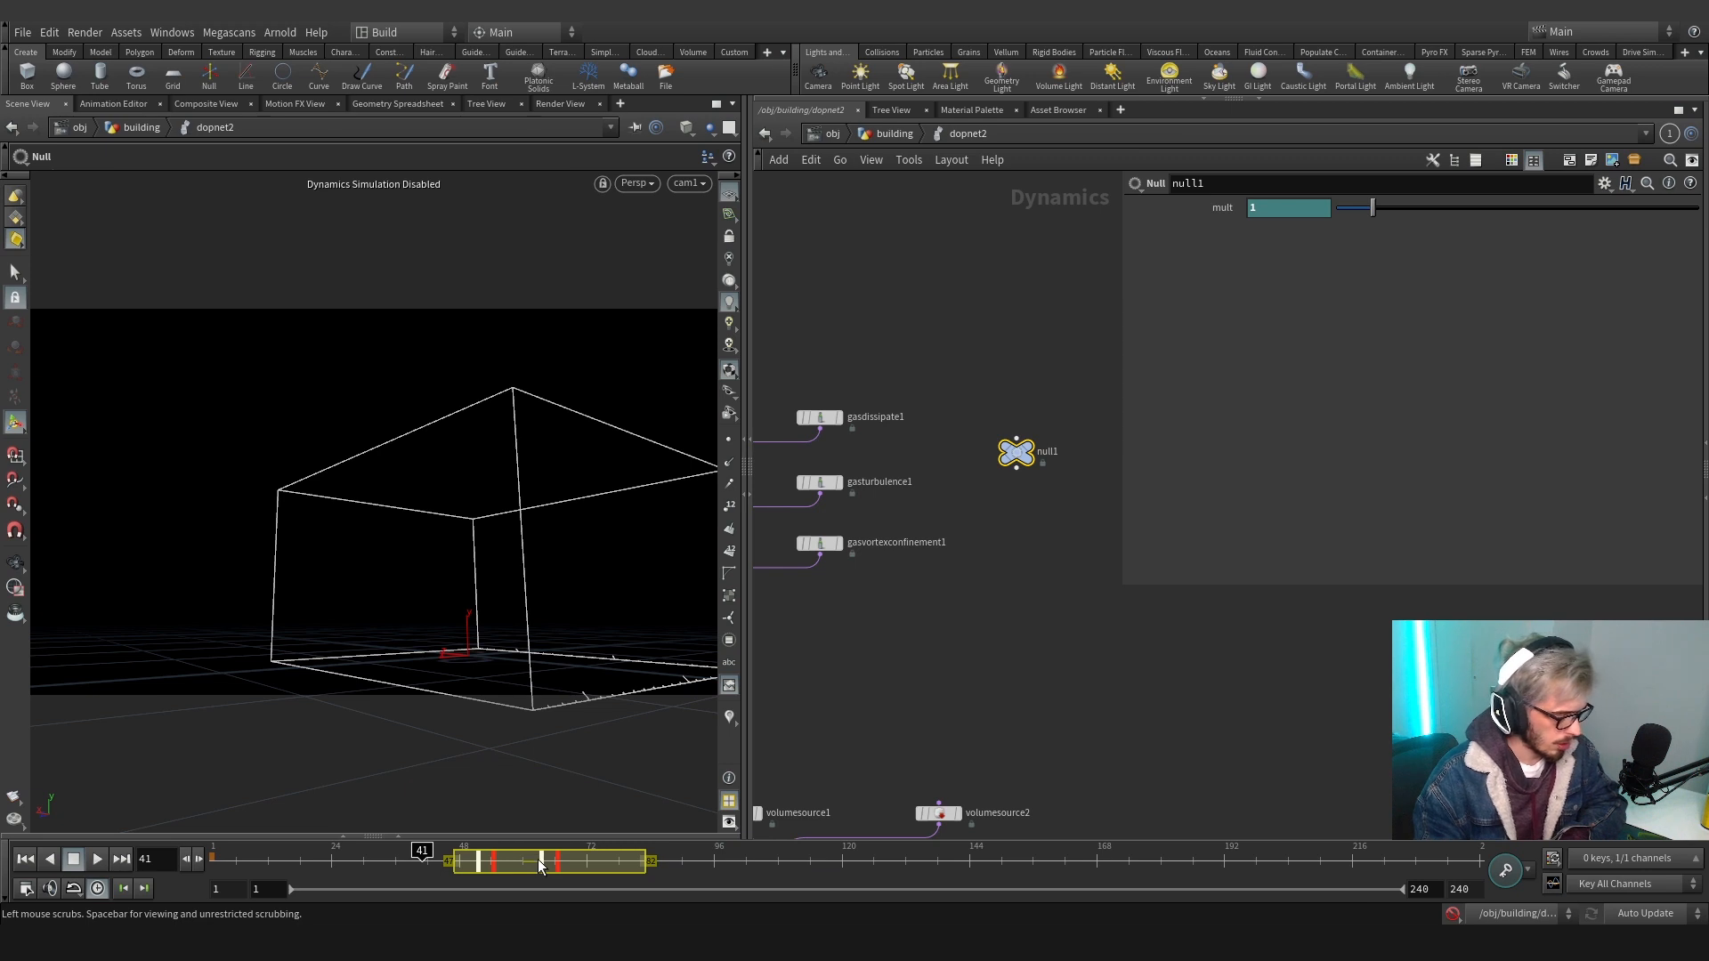
left_click_drag(526, 871, 844, 858)
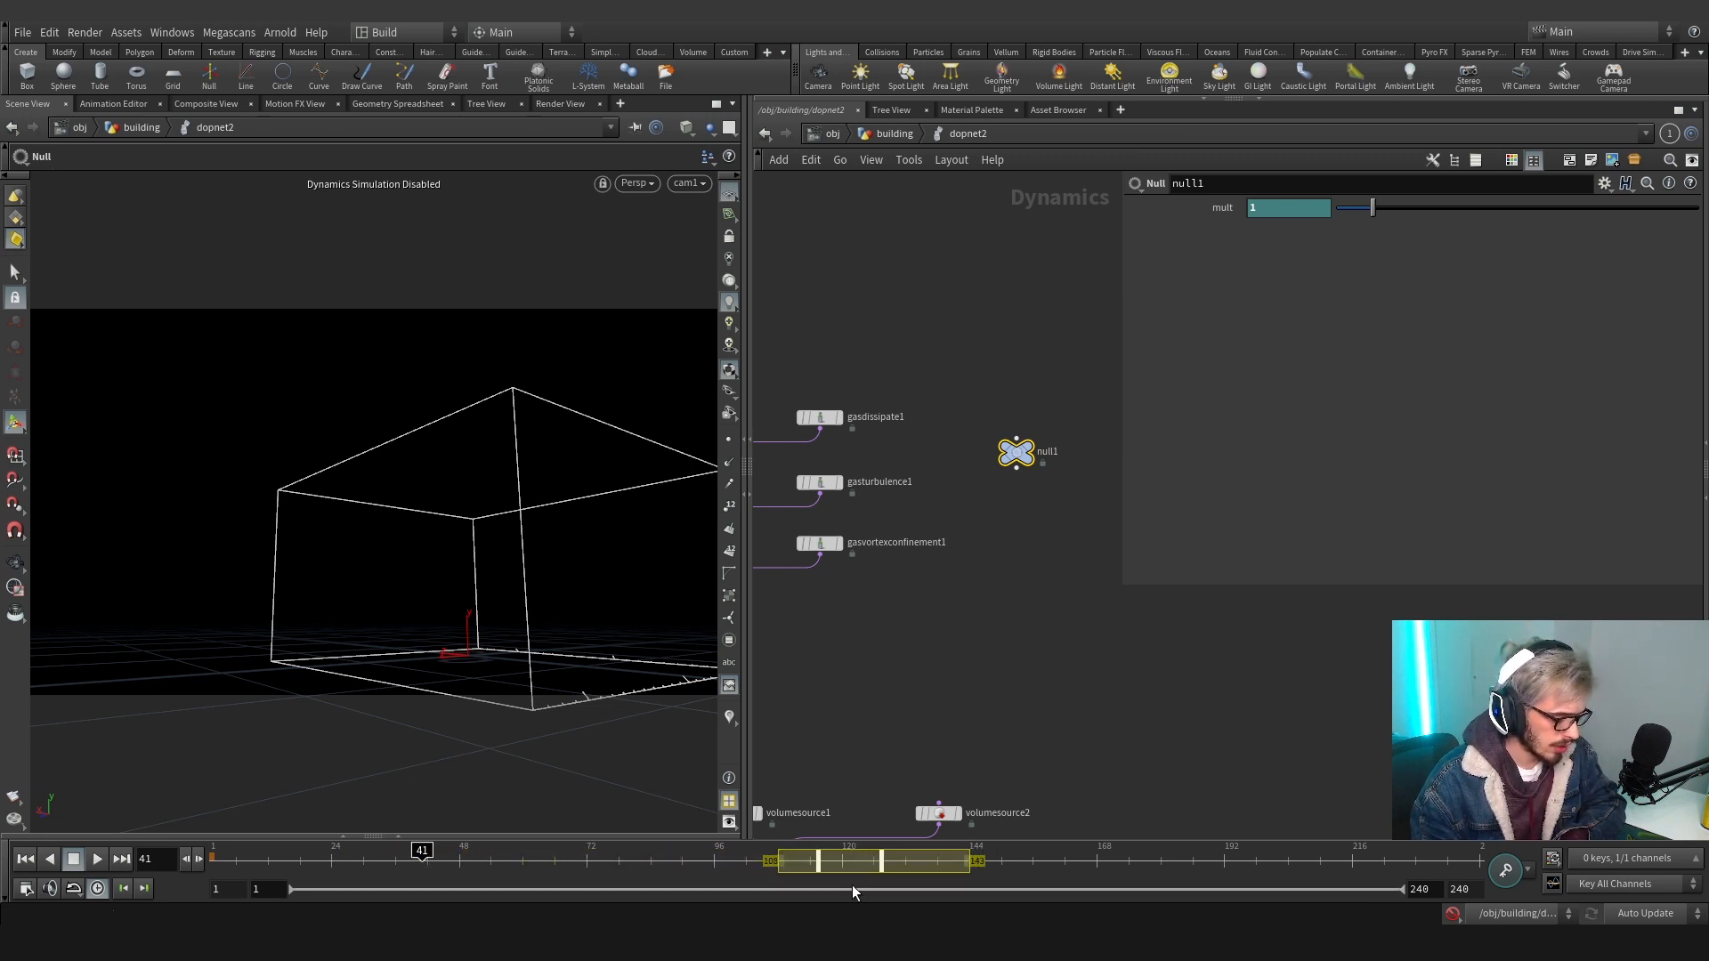
left_click(846, 859)
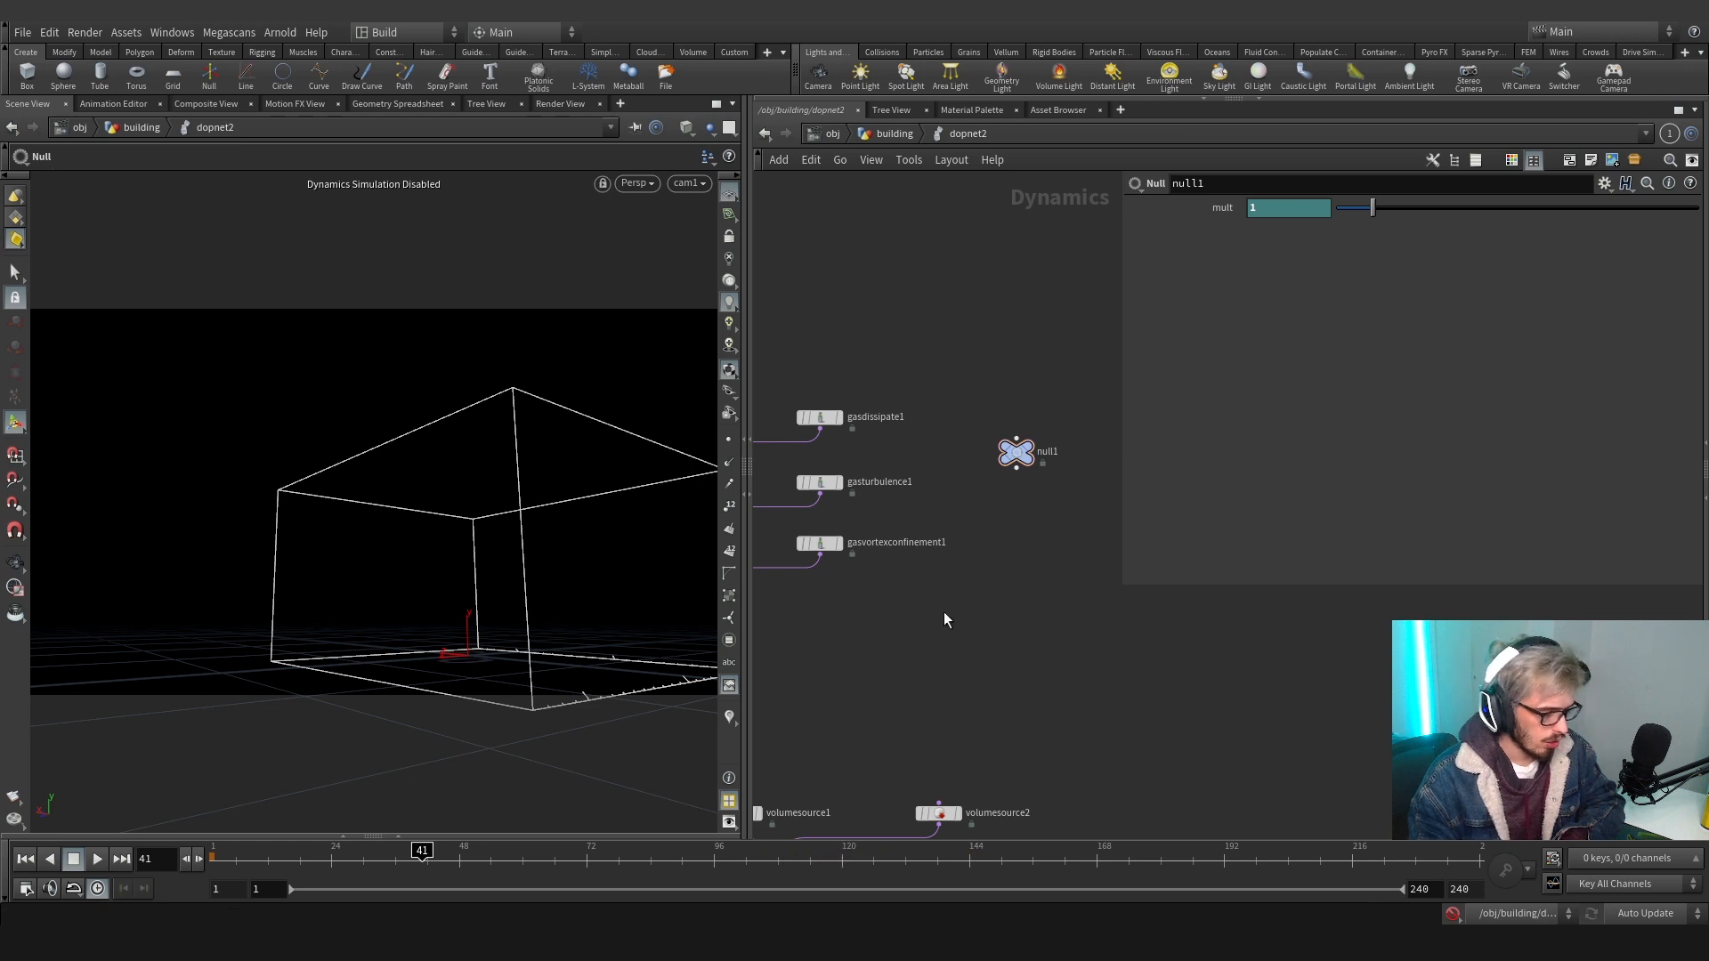
left_click(1015, 451)
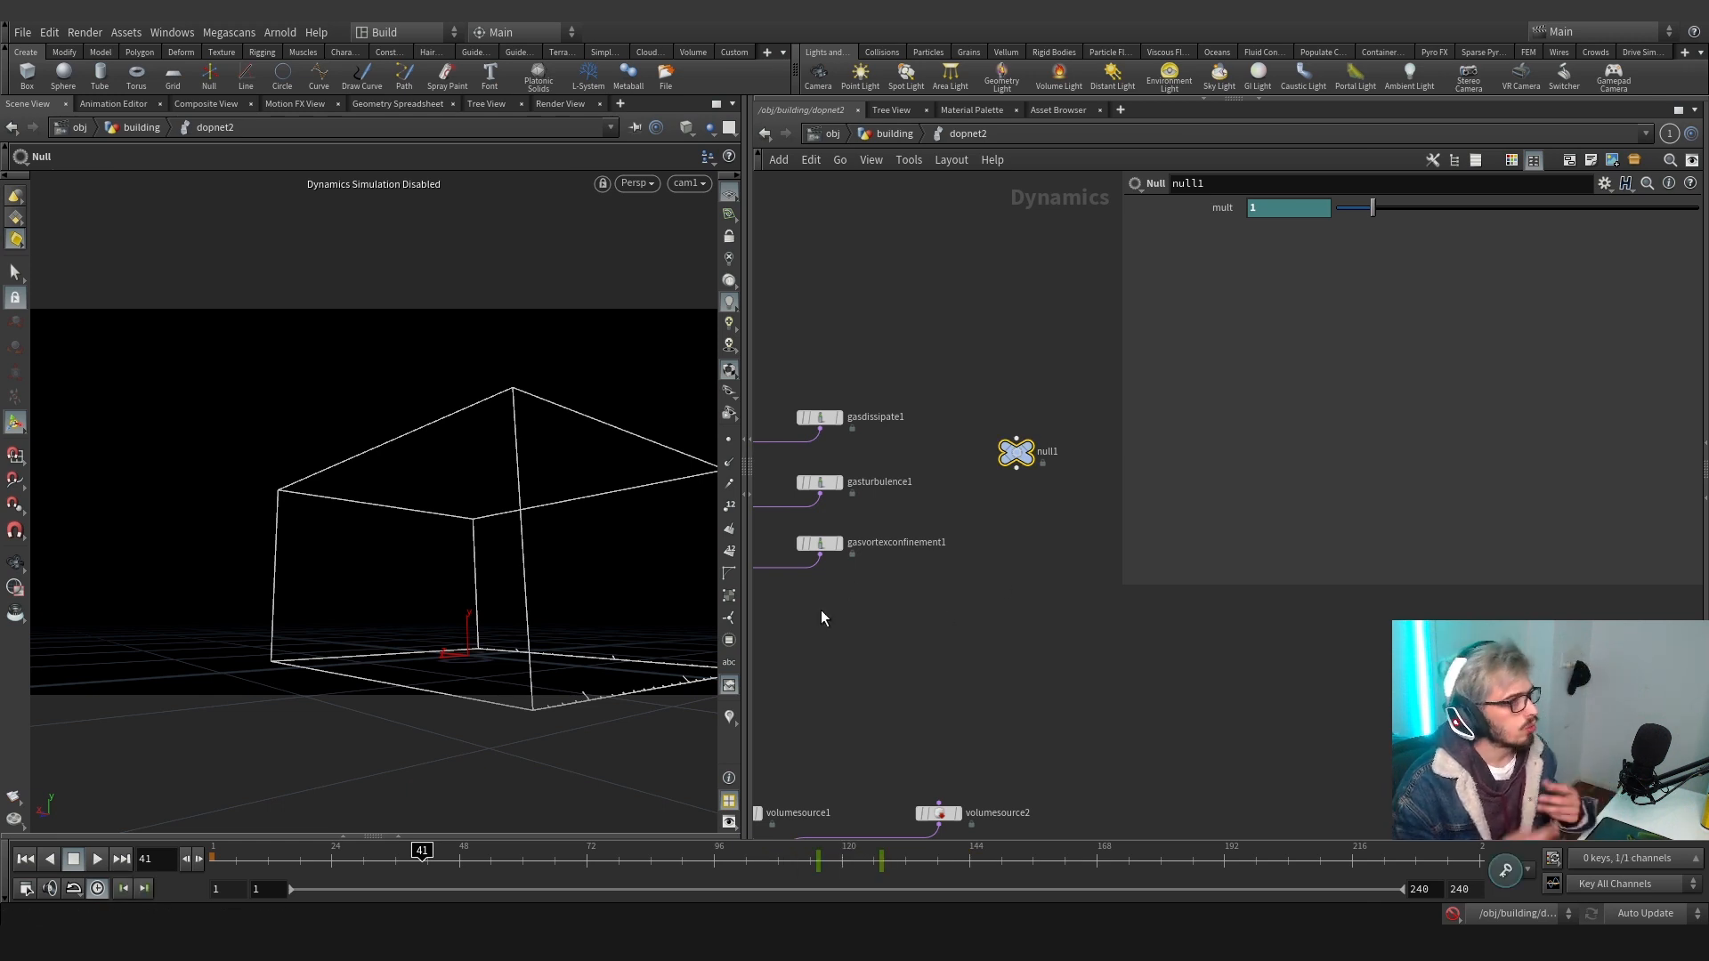